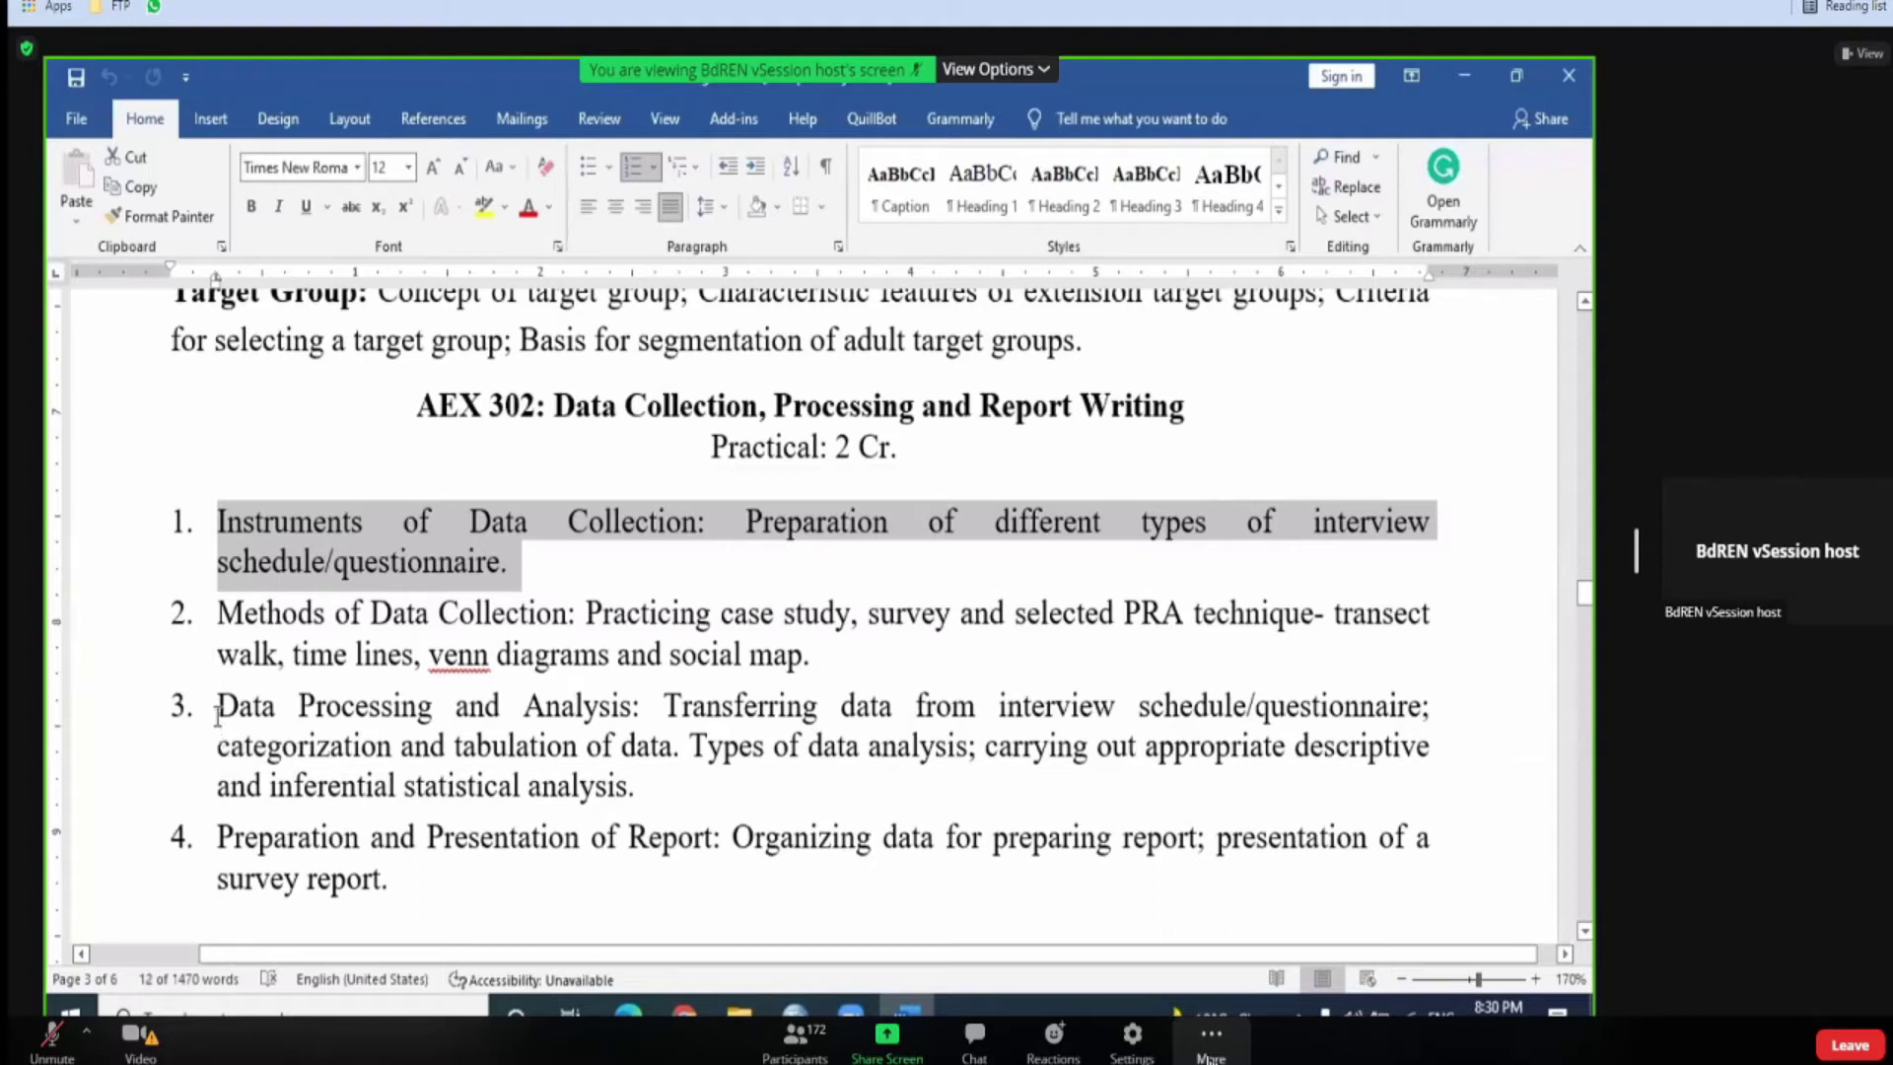
Step: Select items 3 and 4 of the AEX 302 practical syllabus, from Data Processing and Analysis through Preparation and Presentation of Report
left_click_drag(218, 715, 645, 897)
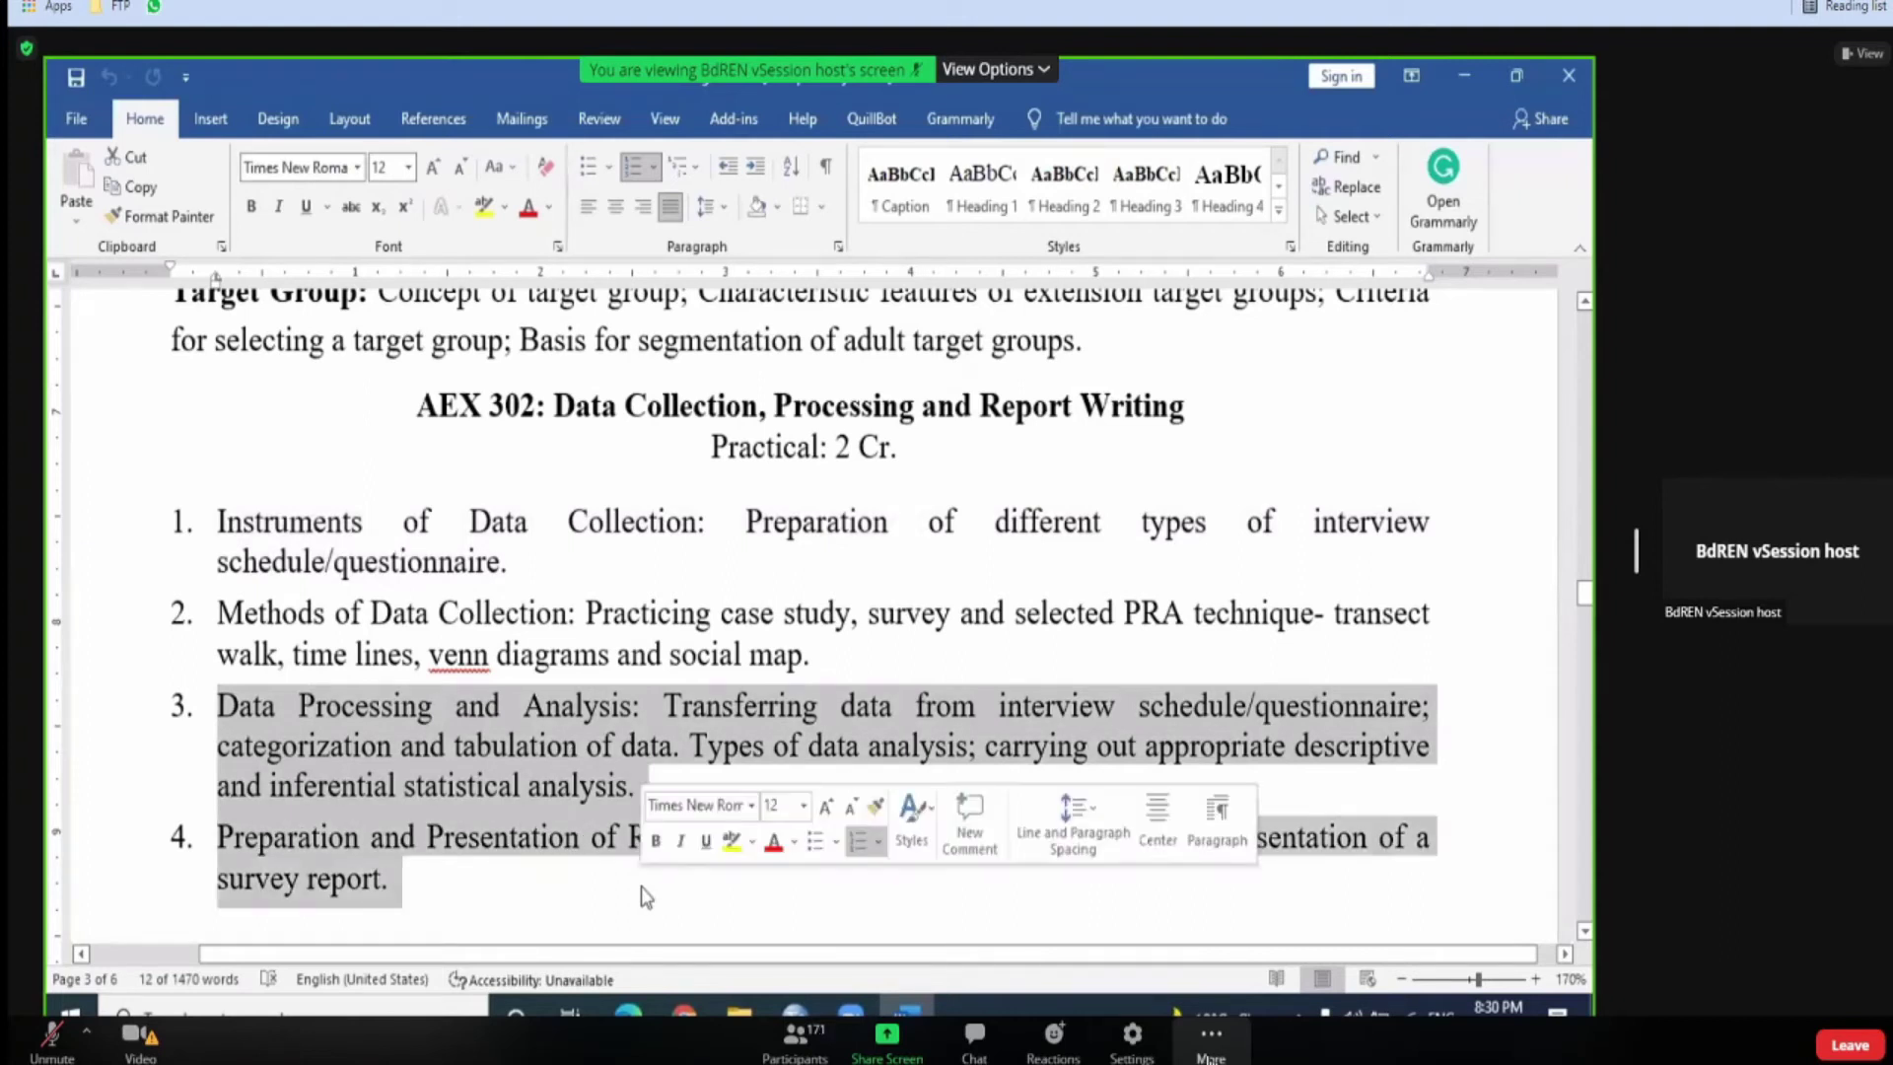
scroll(336, 891, "down", 1)
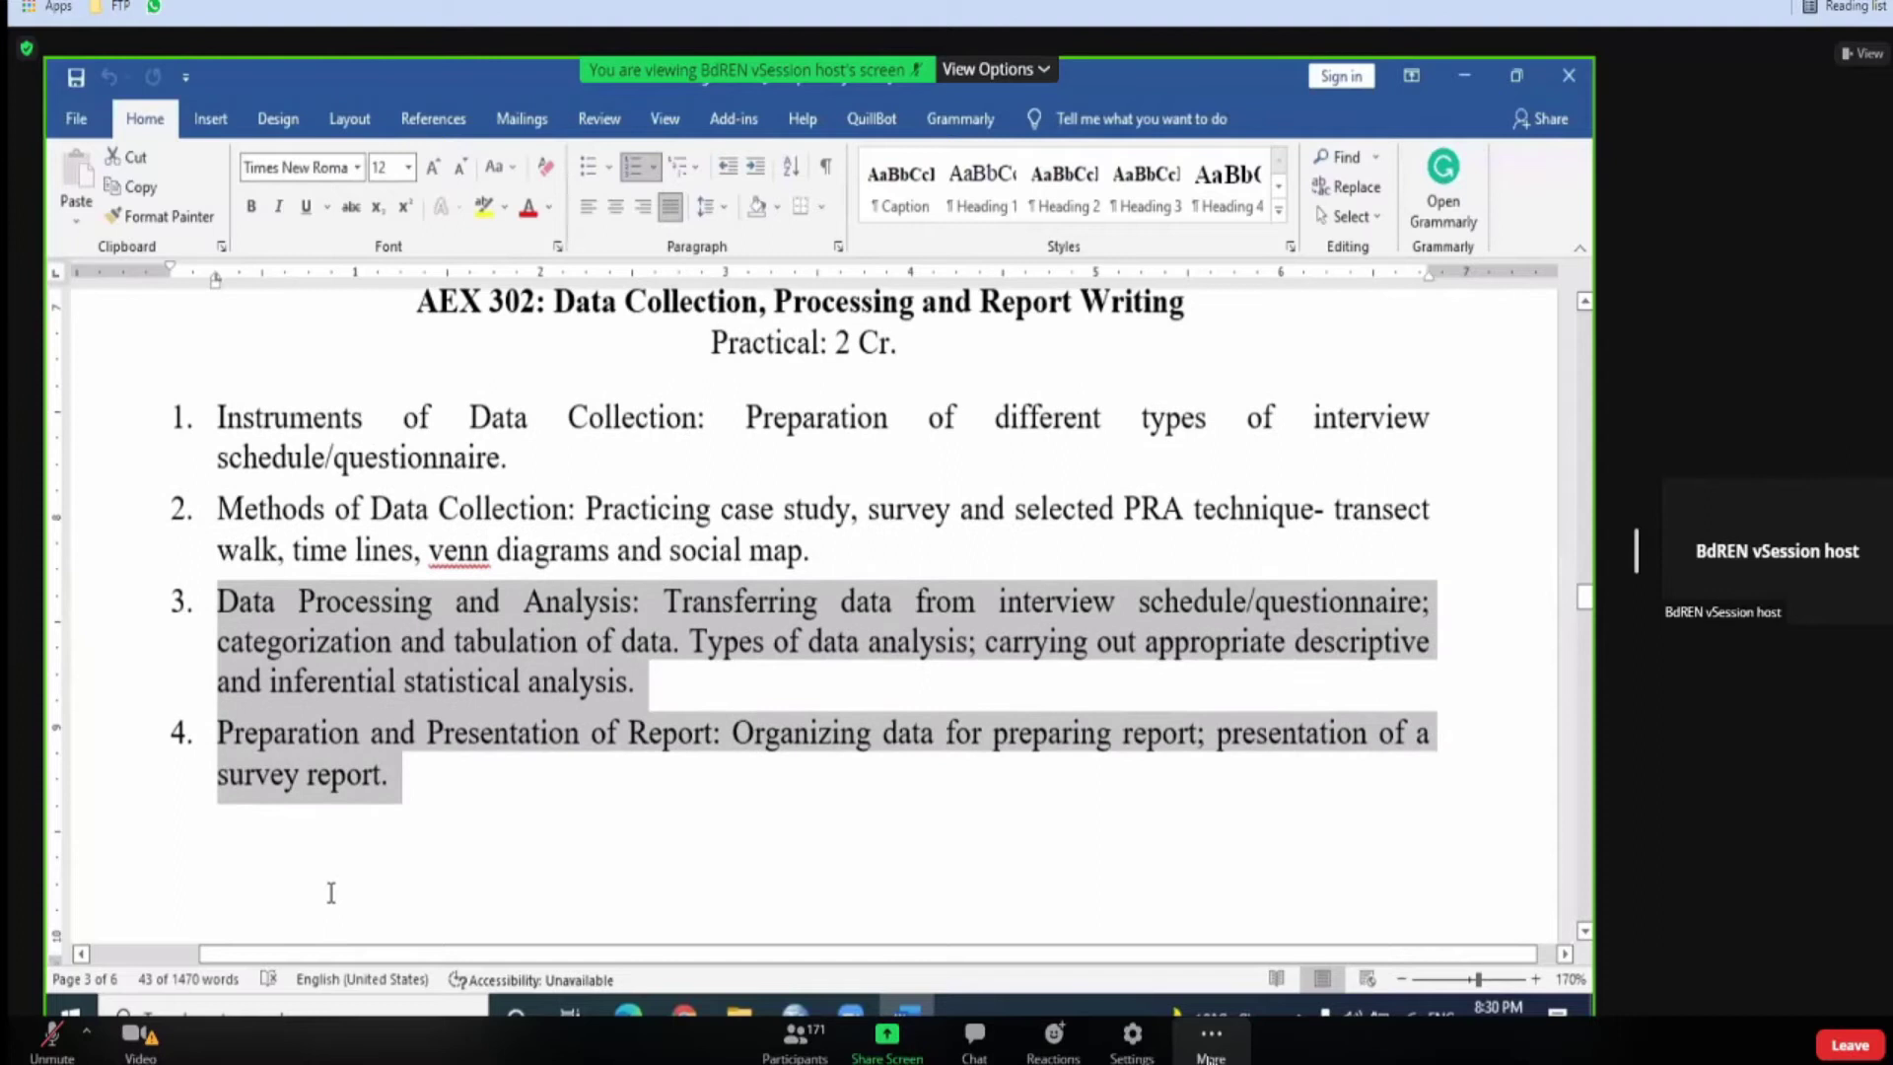
scroll(331, 892, "down", 1)
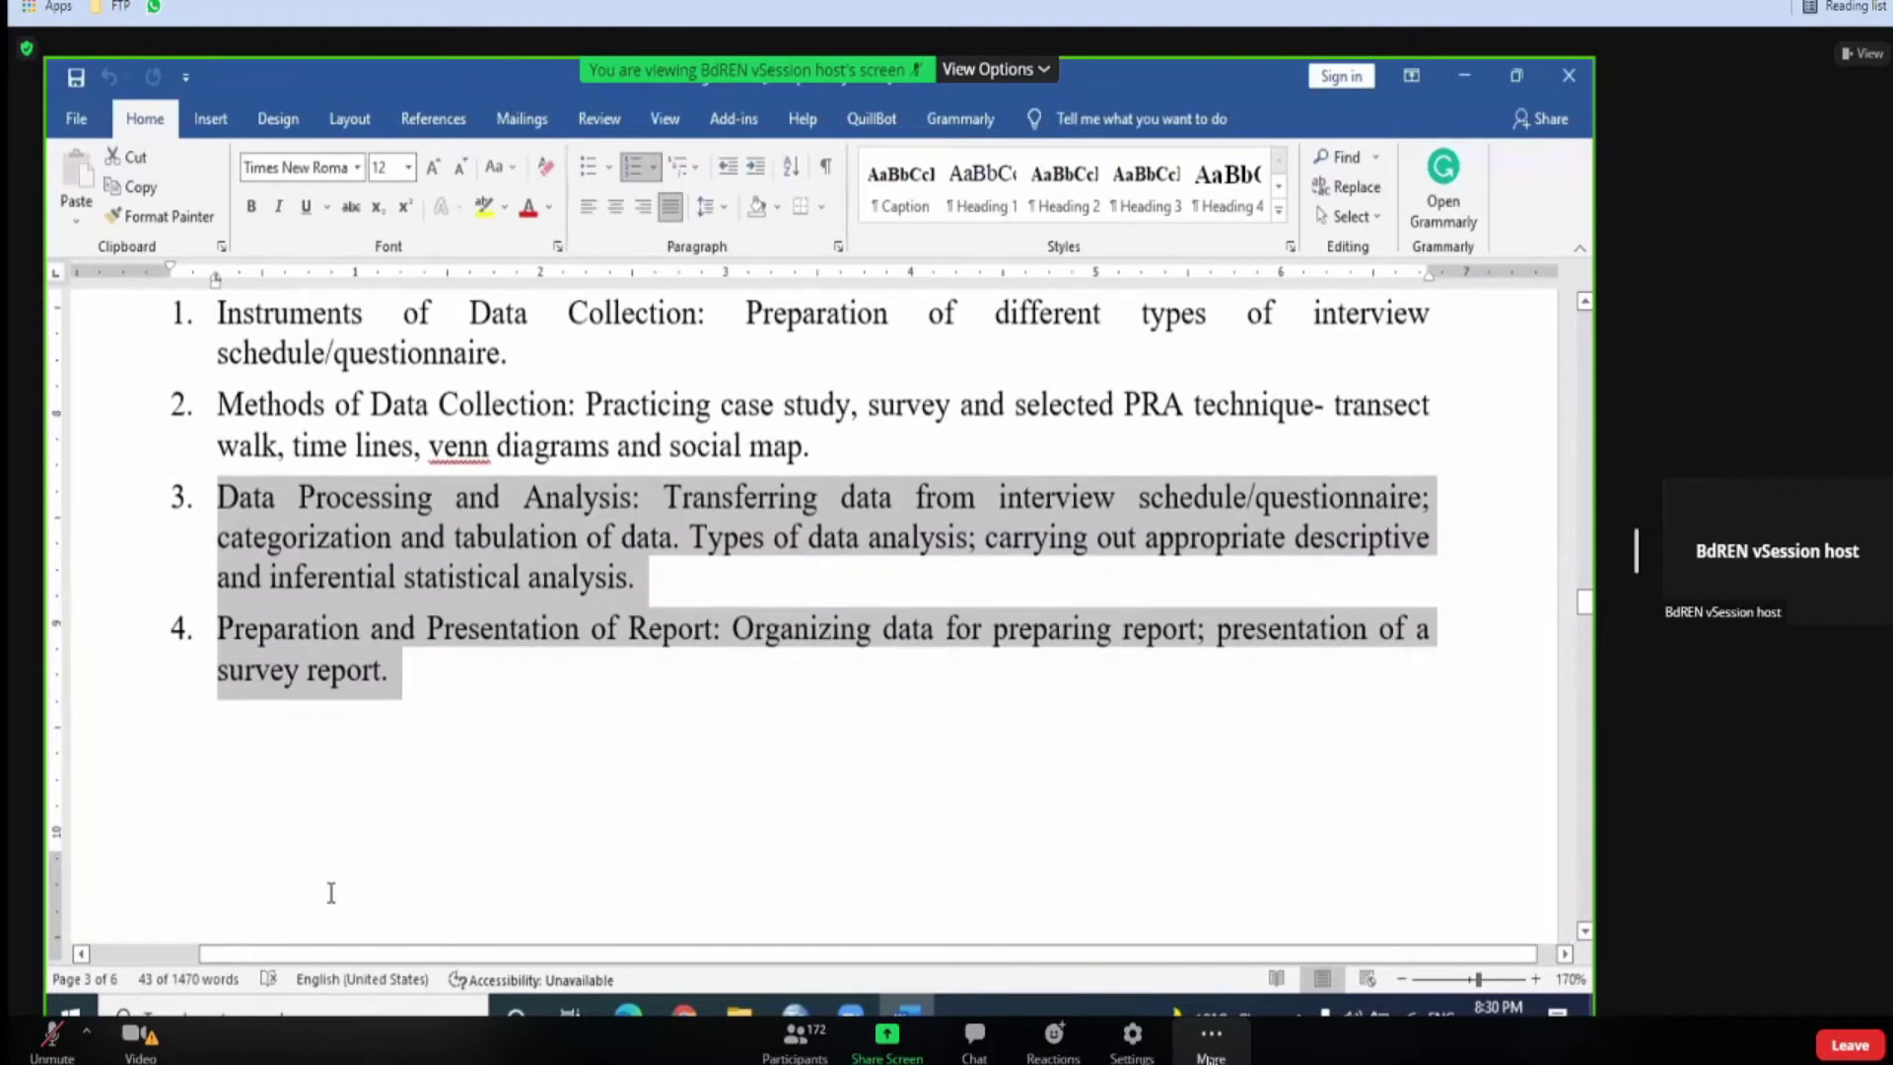
scroll(332, 892, "up", 1)
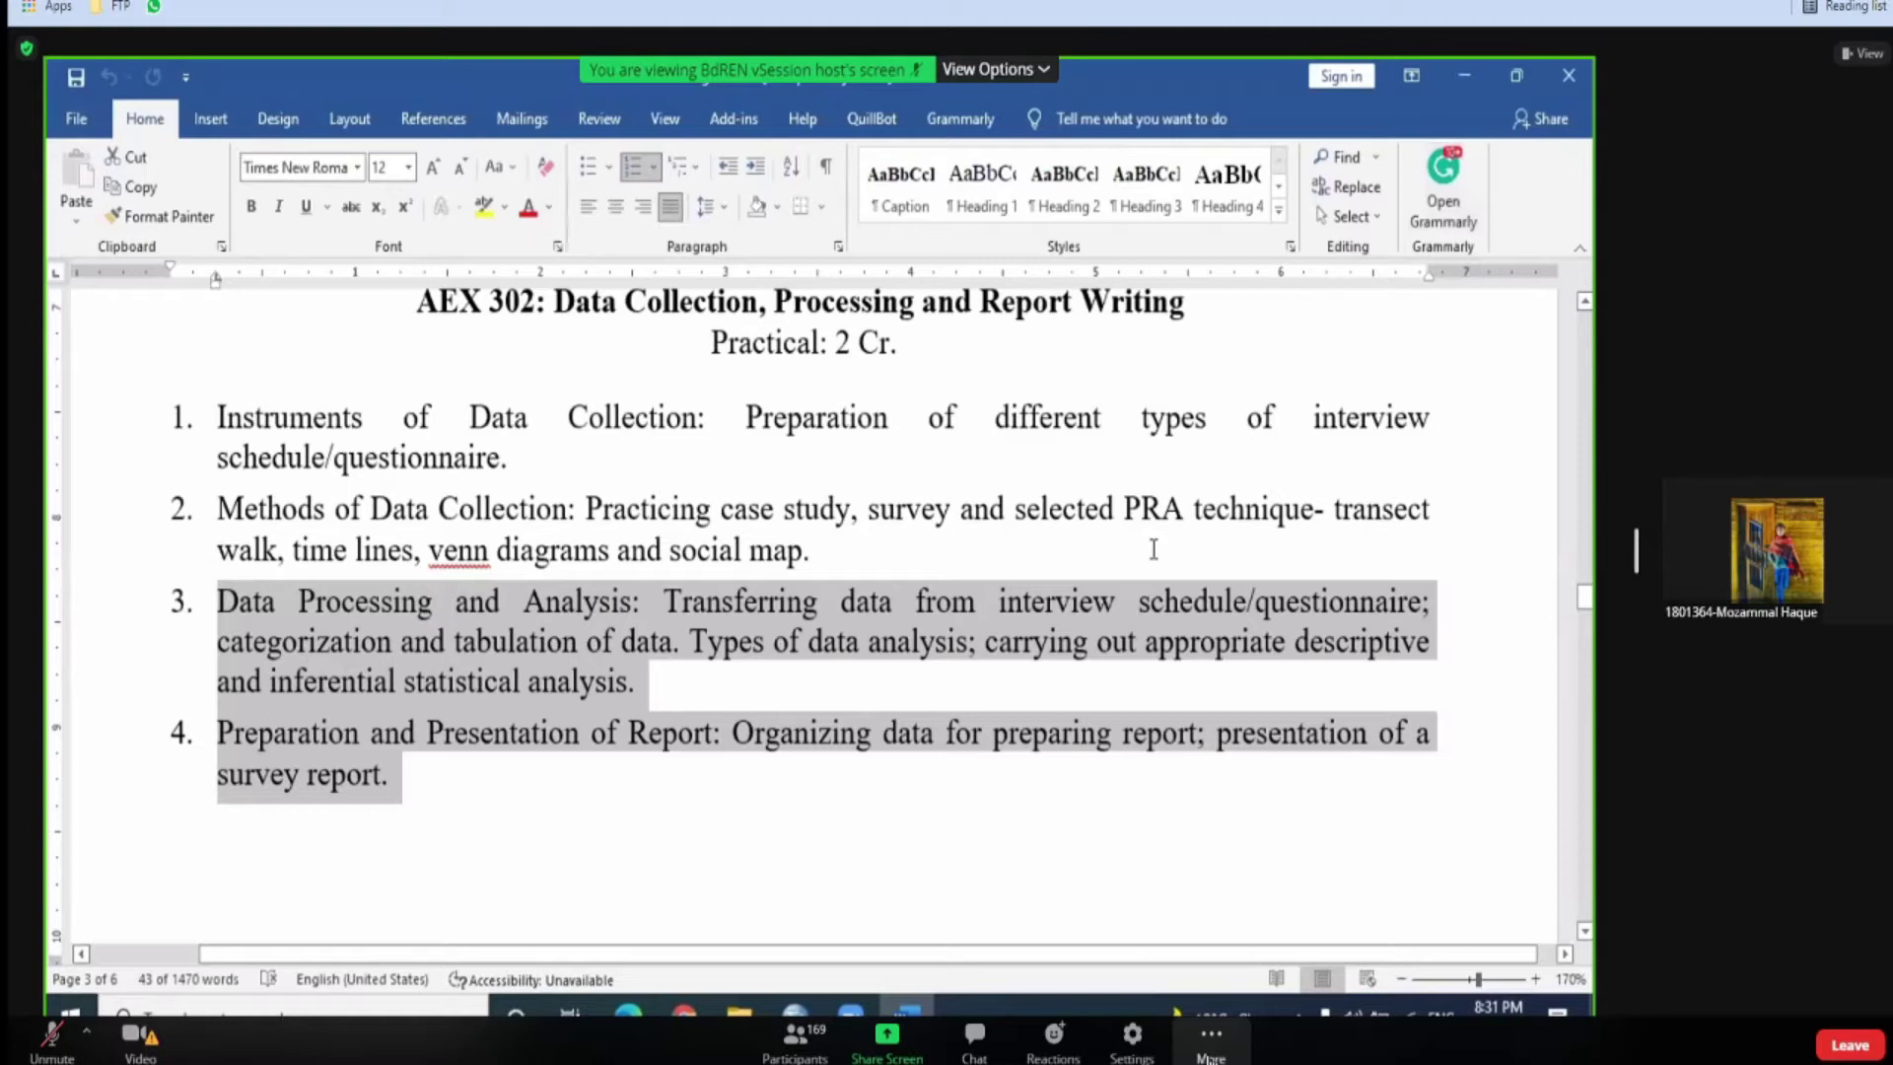
Step: Minimize the syllabus document and the empty SPSS Data Editor to reach the file window
left_click(1457, 83)
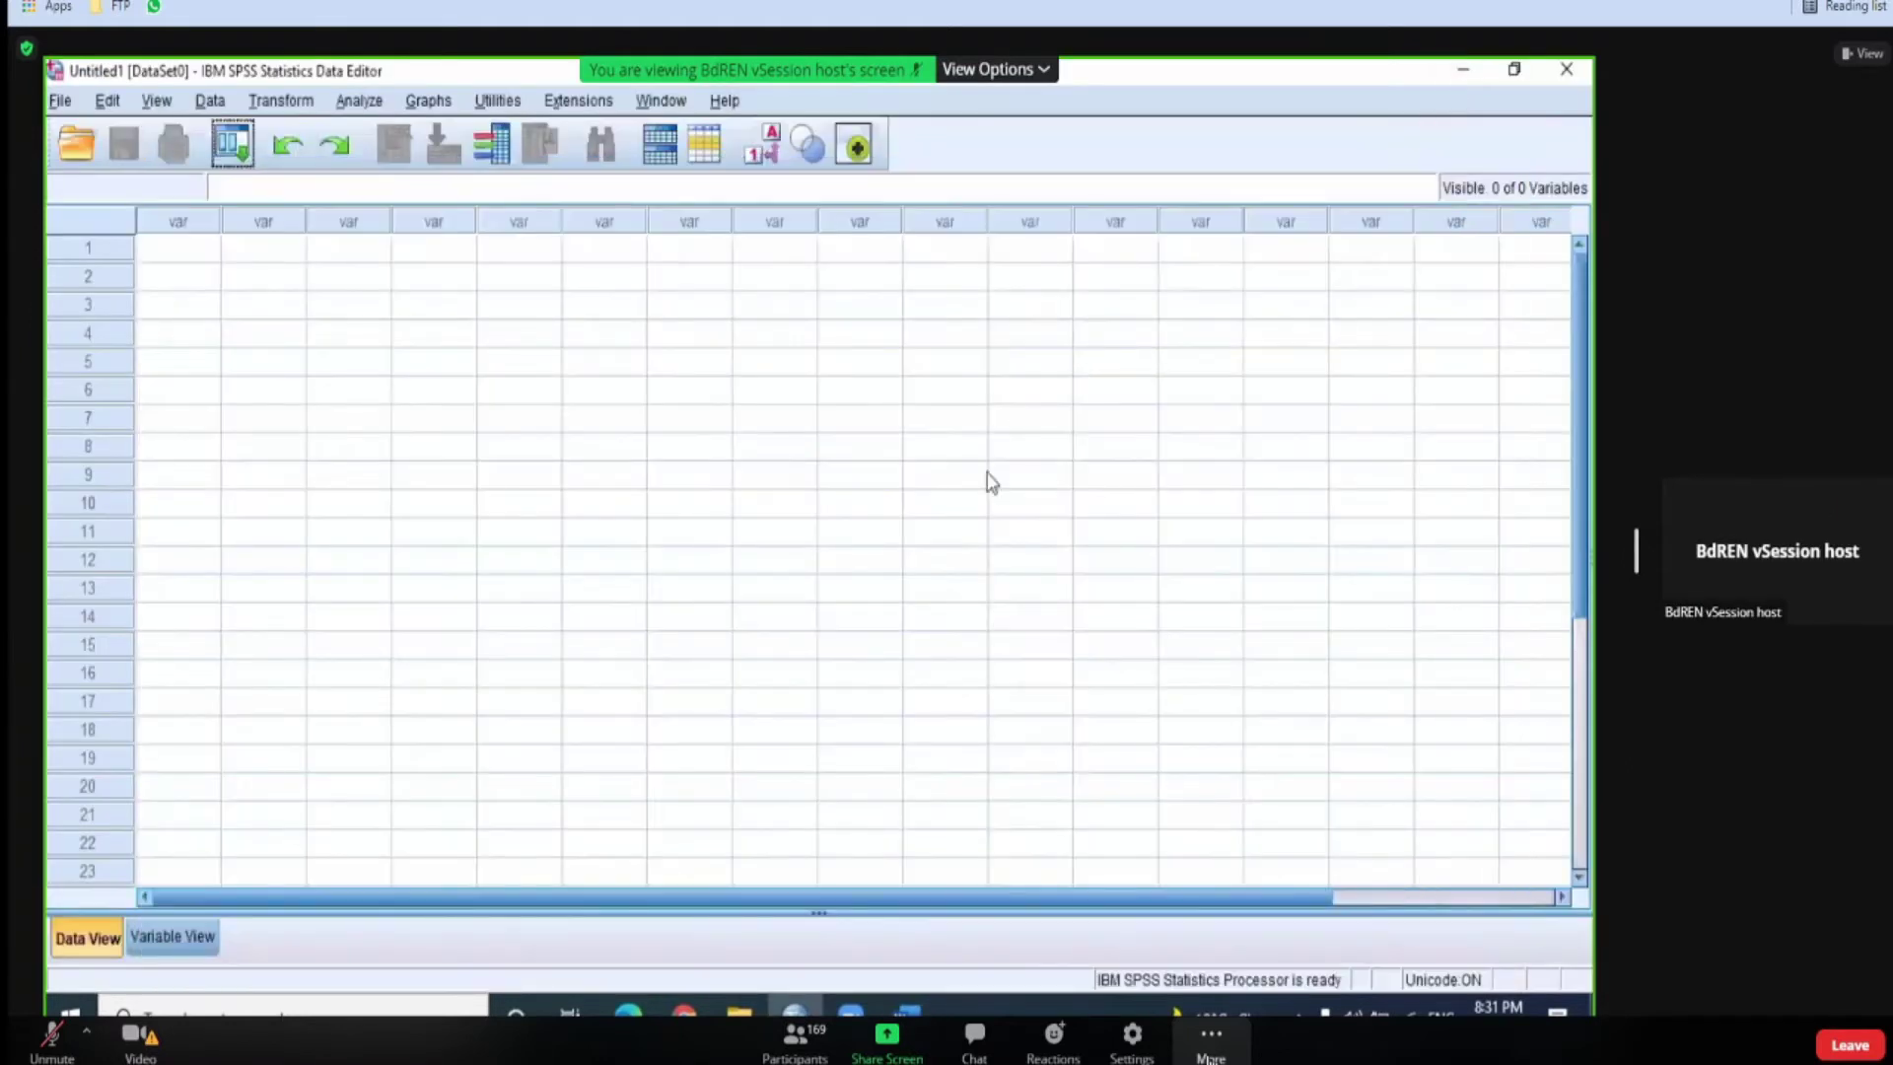
left_click(1463, 70)
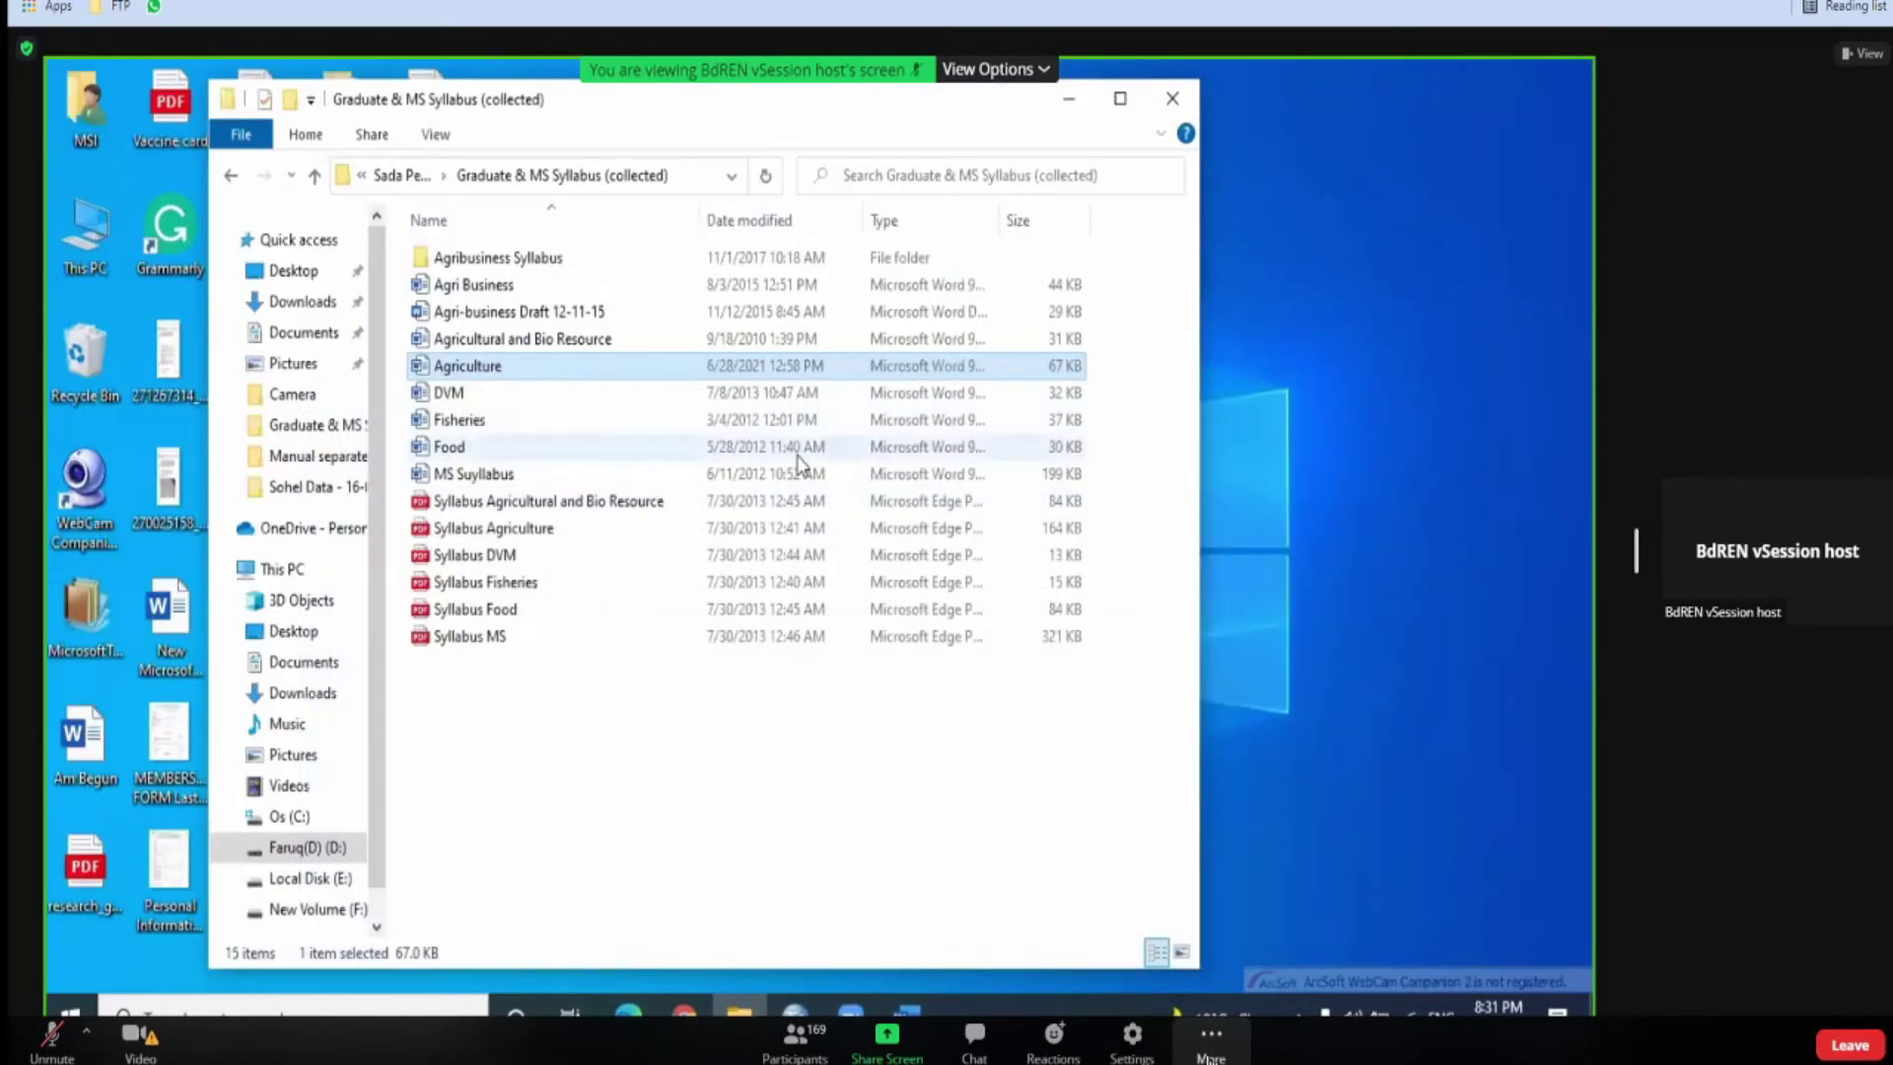
Step: Go up to drive D and look through the Sada Pendrive for backup - 19 Nov 2016 folder
left_click(400, 183)
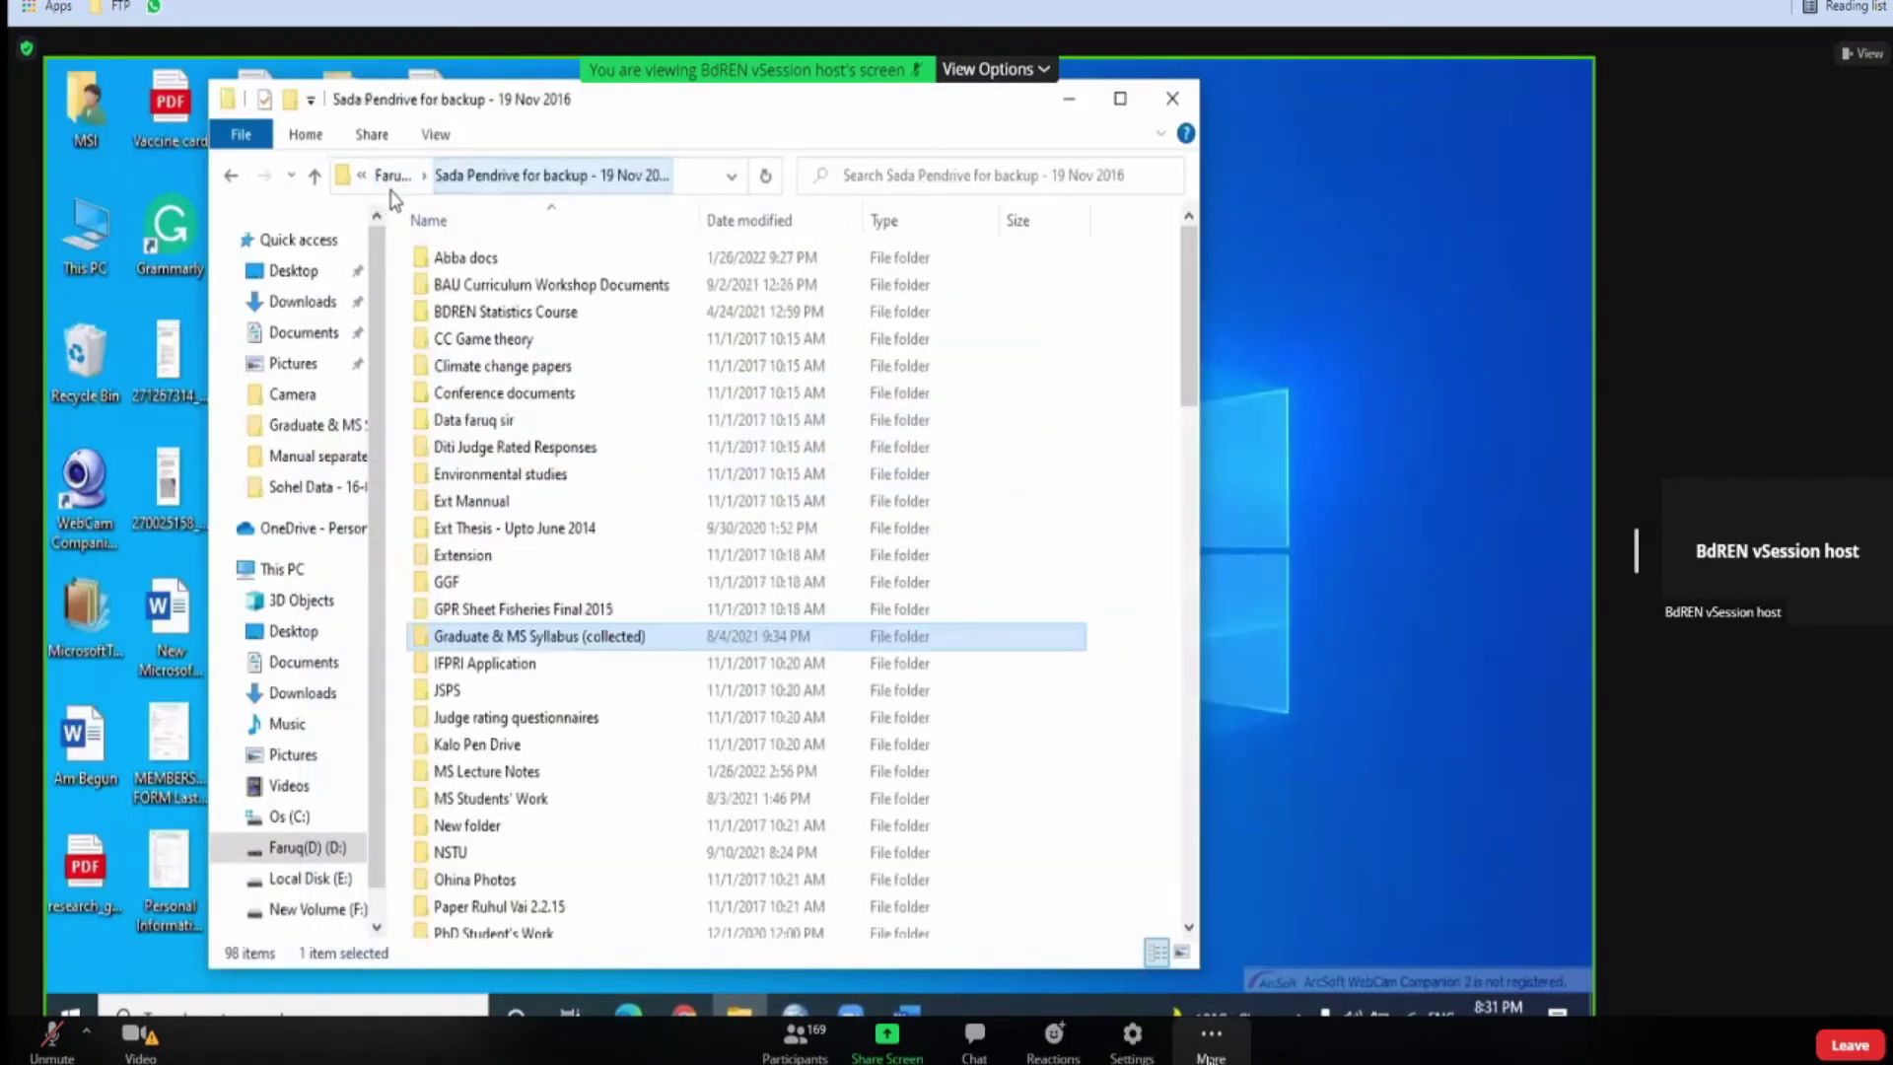
left_click(400, 184)
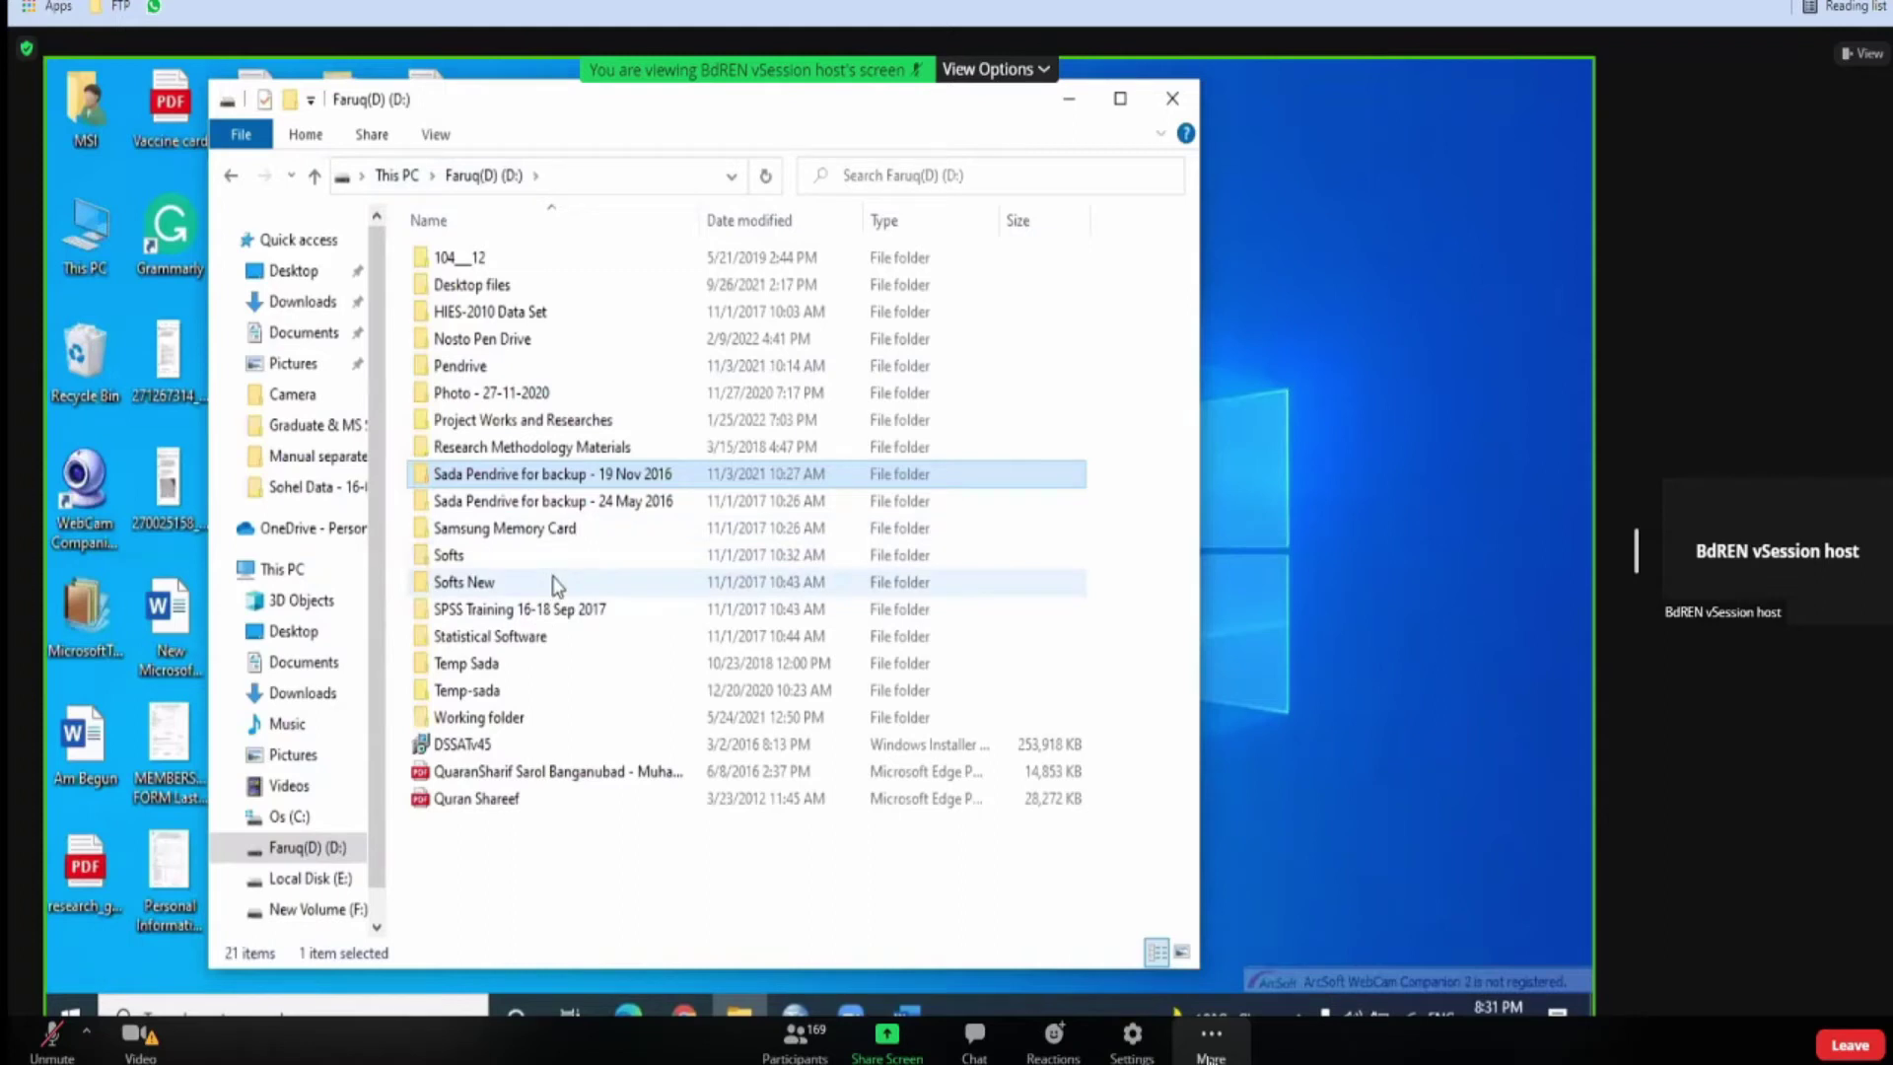
double_click(560, 478)
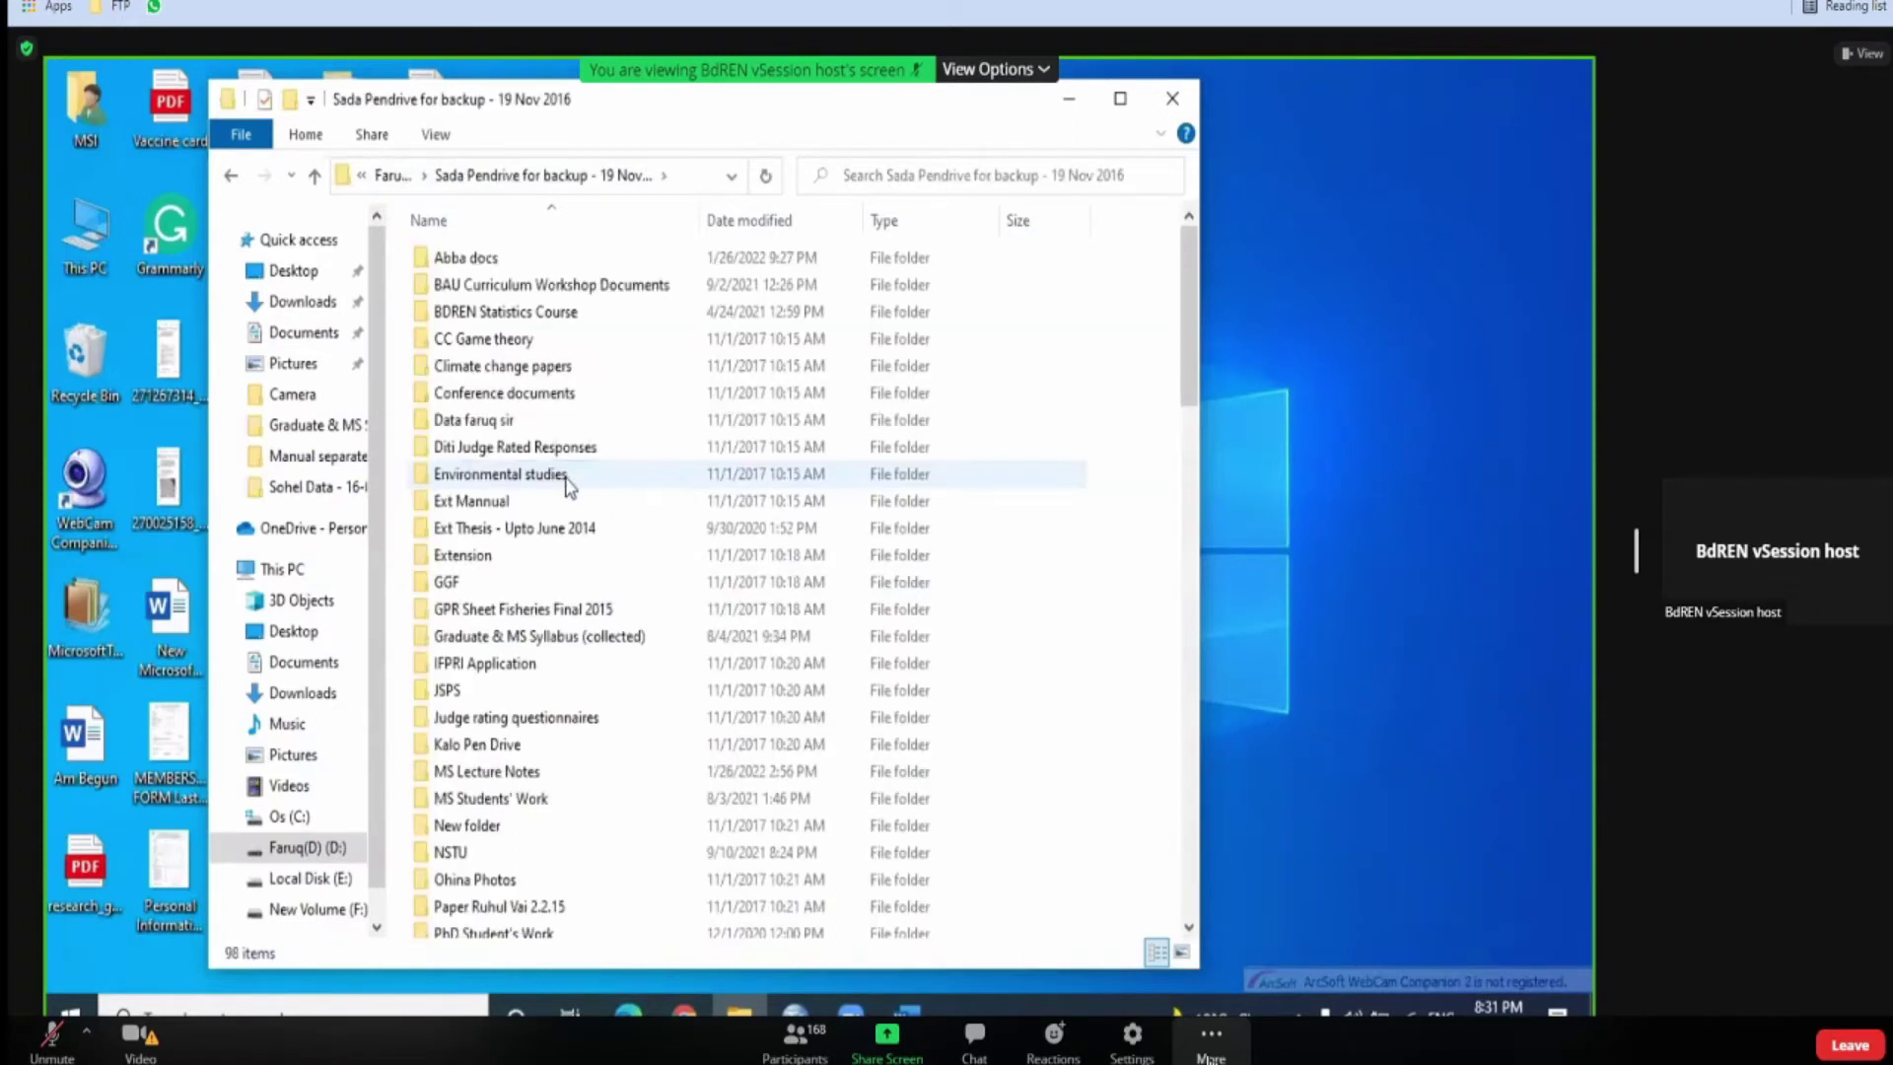
scroll(562, 611, "down", 4)
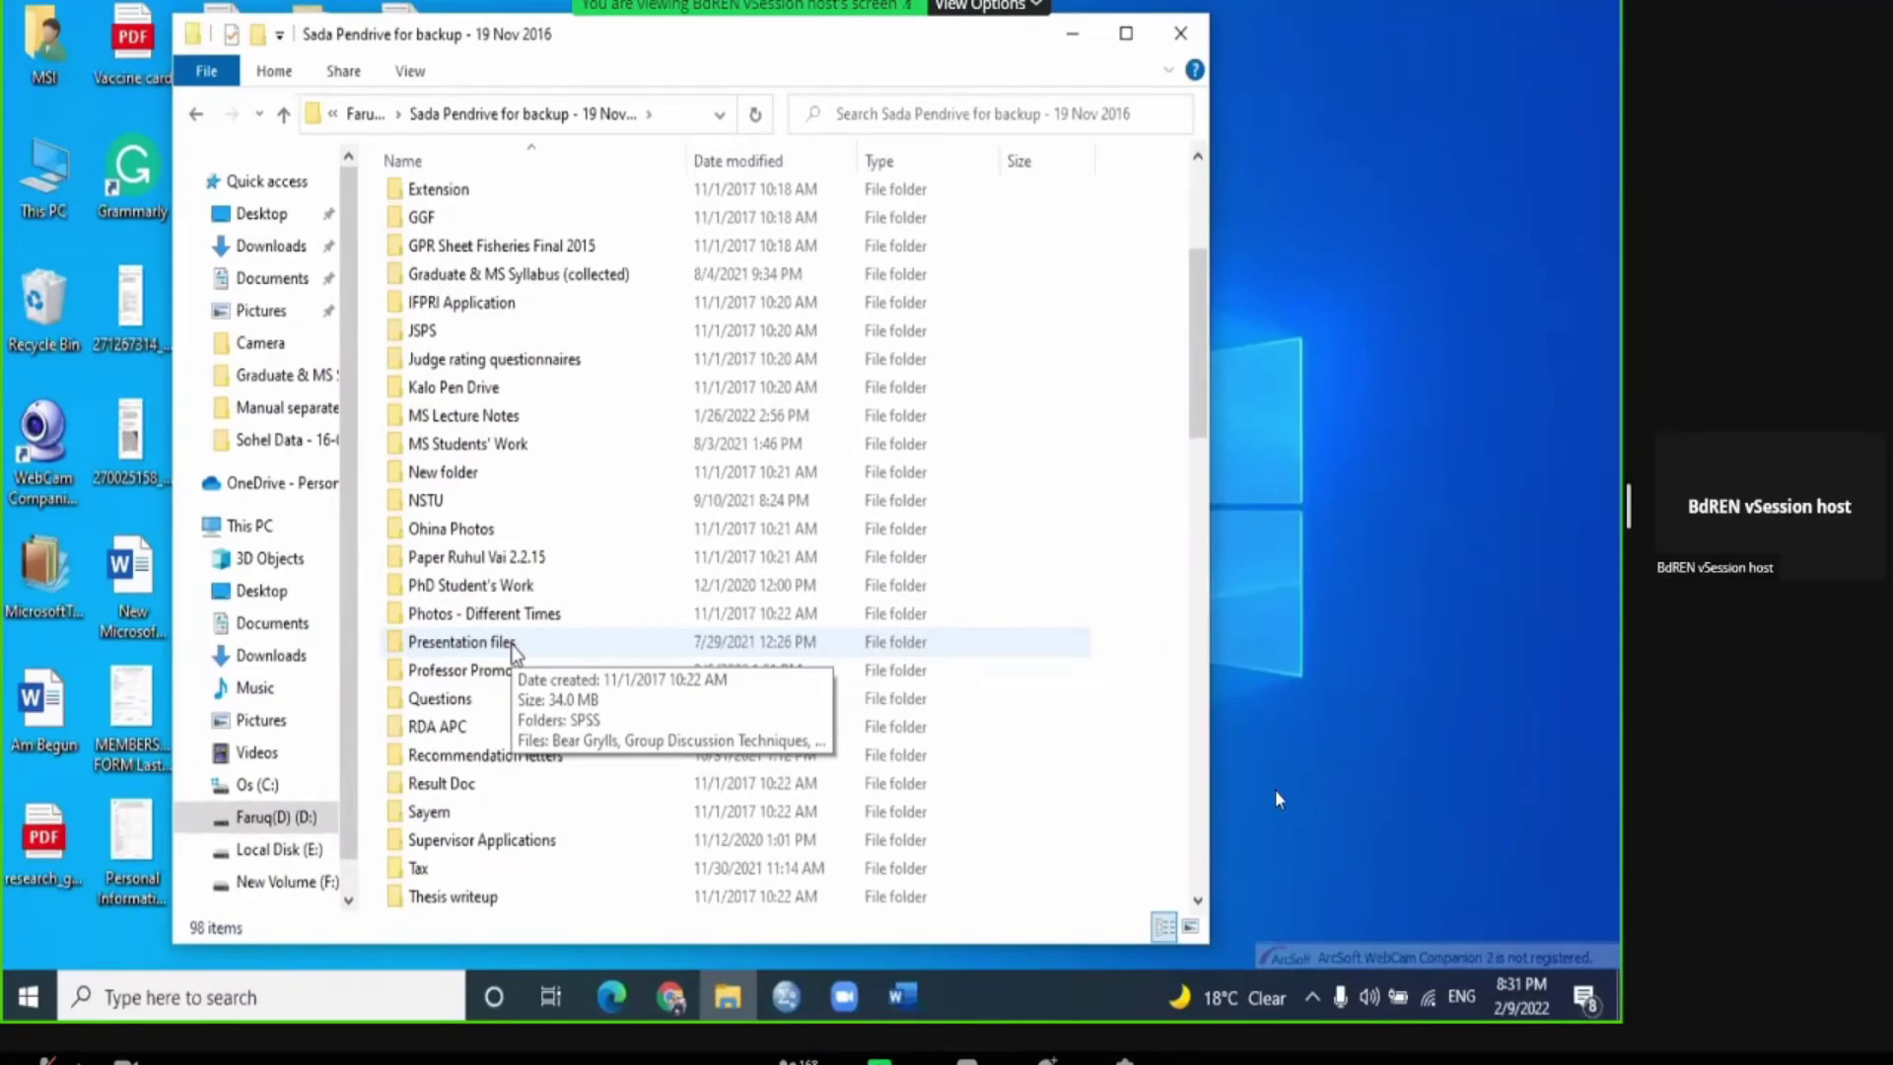
double_click(513, 444)
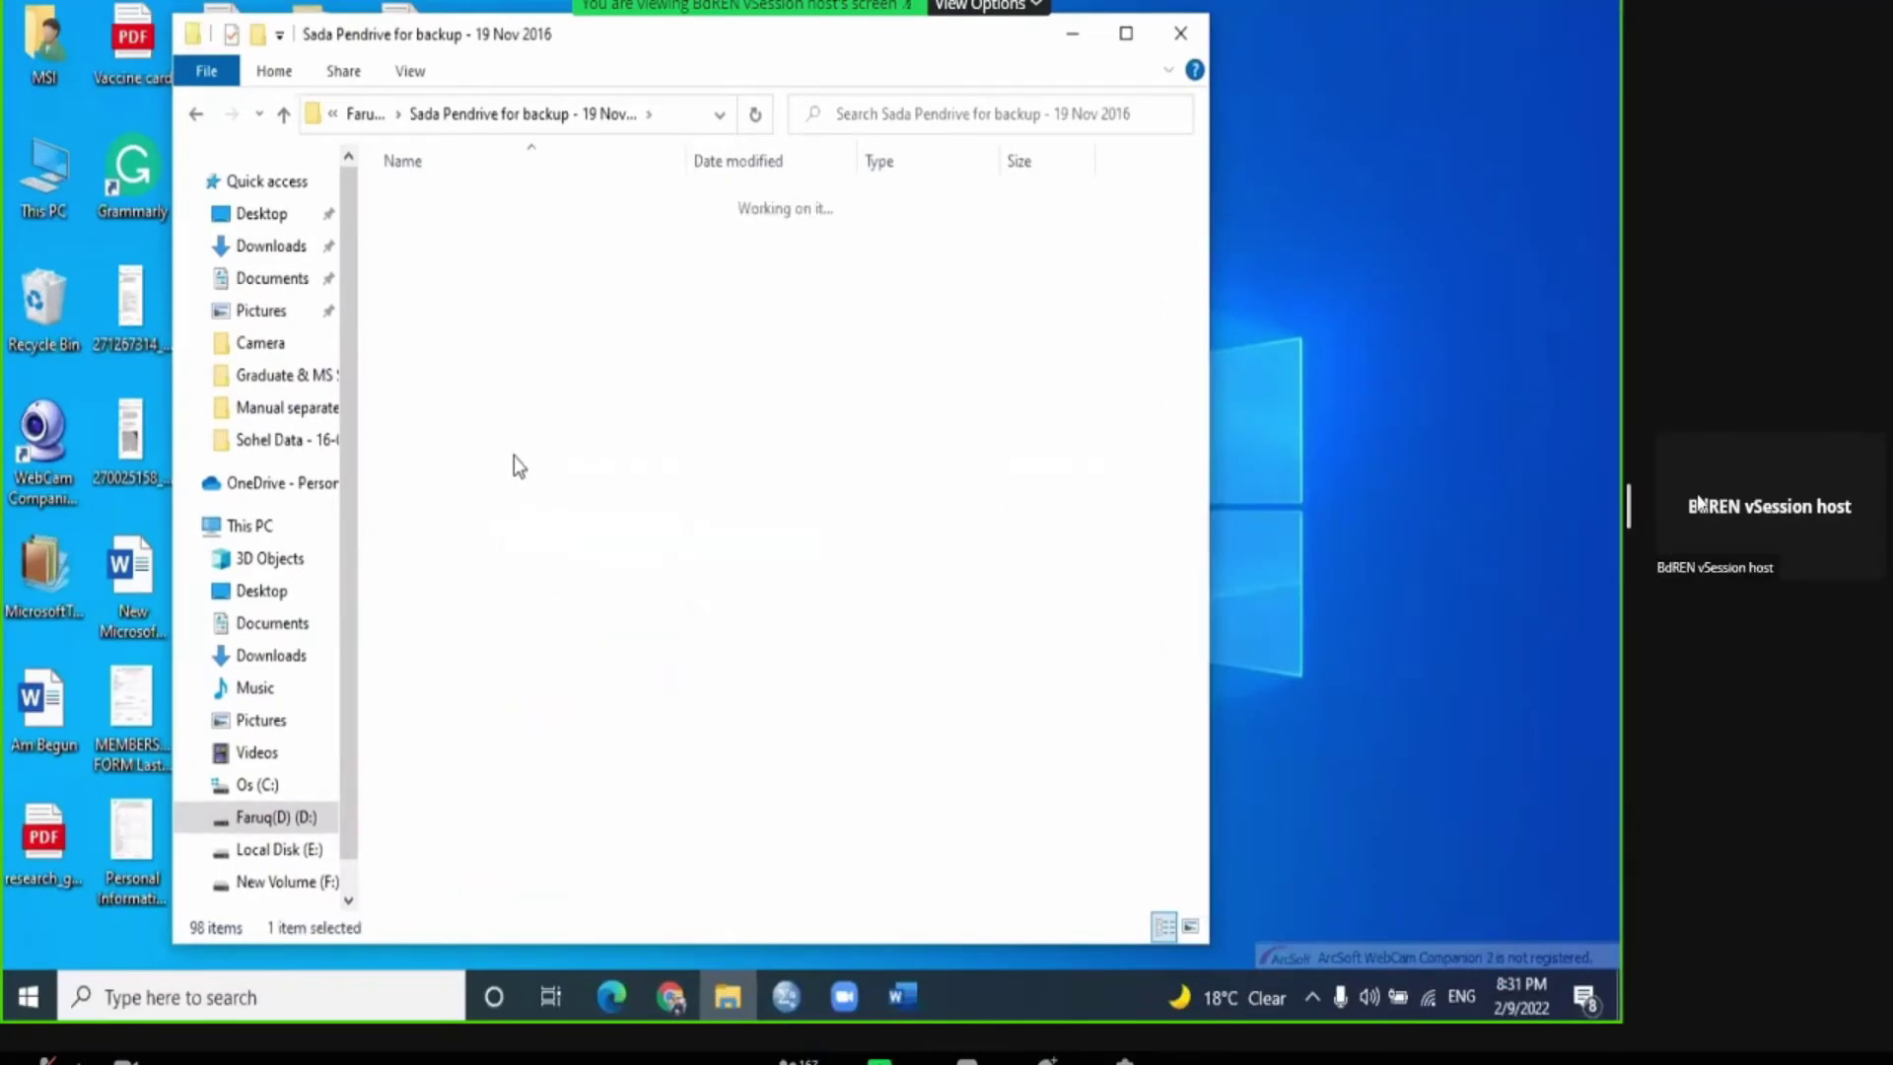
scroll(505, 395, "down", 4)
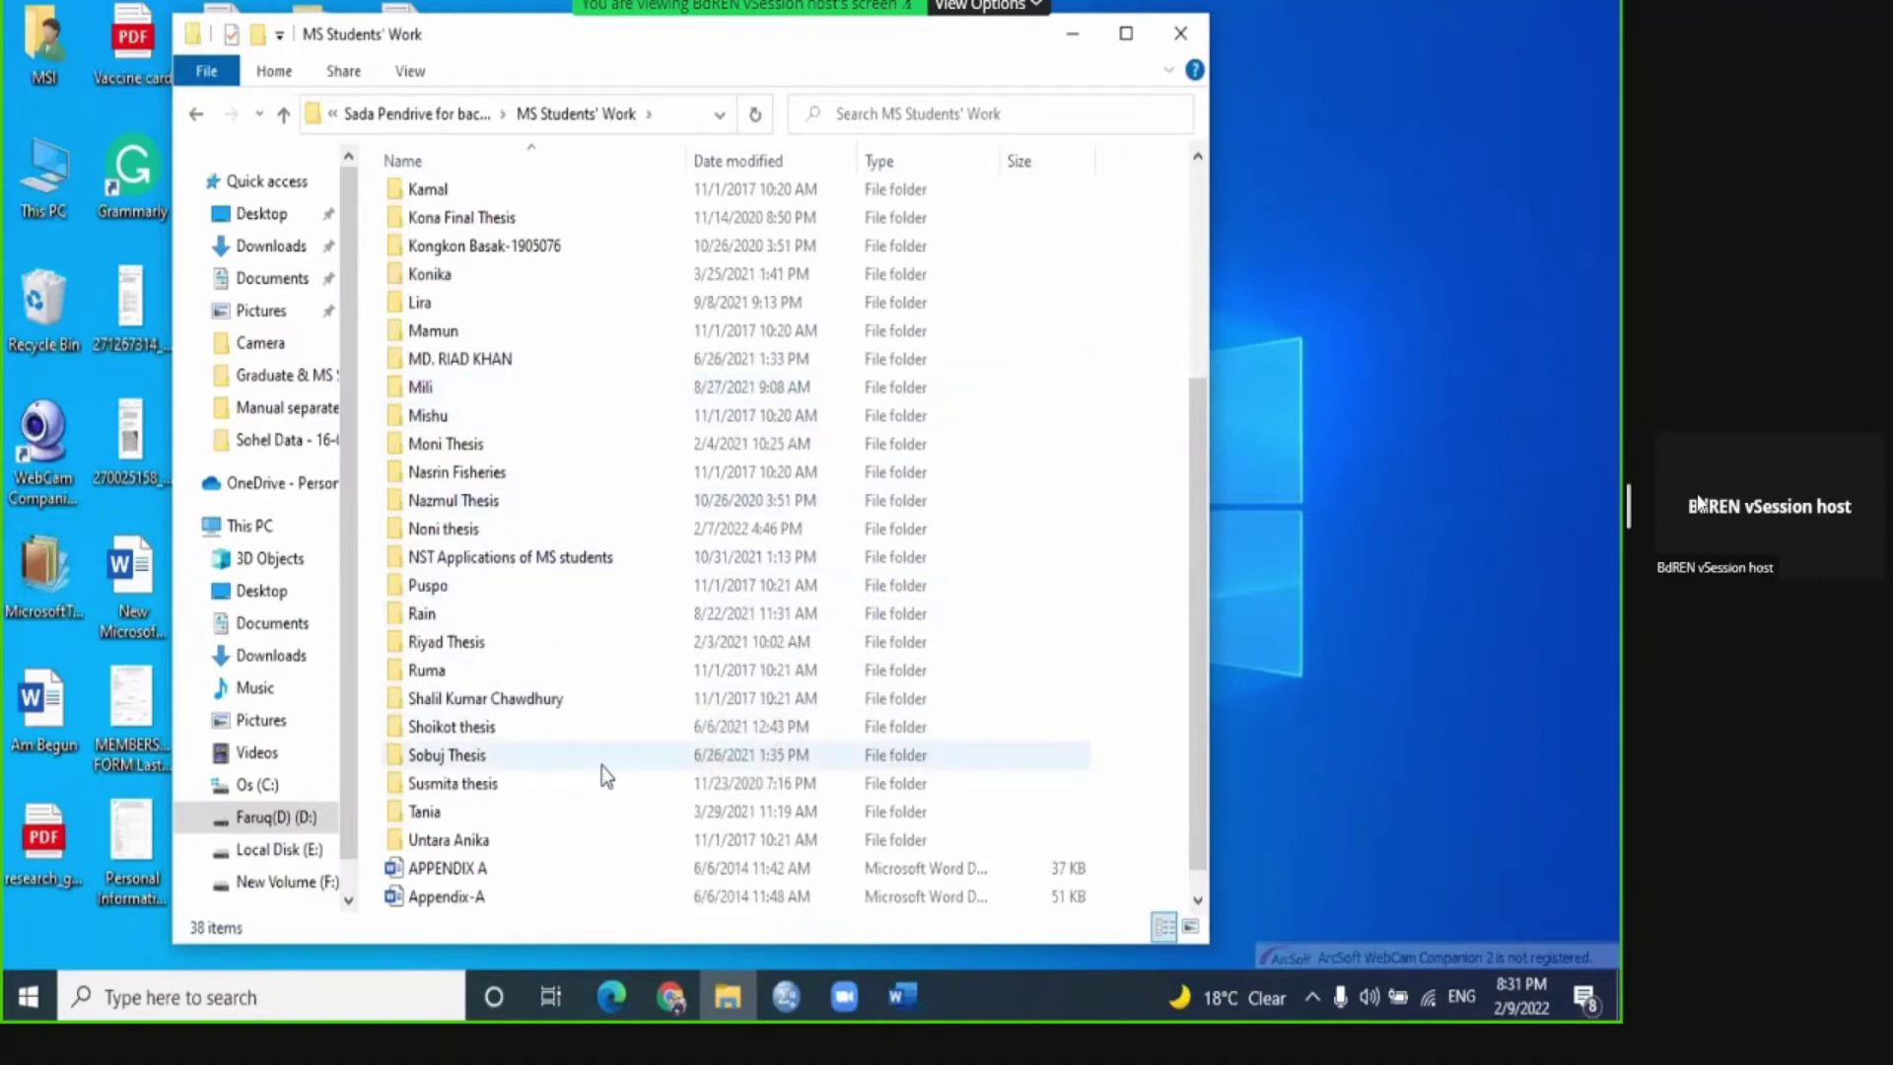
scroll(606, 776, "up", 4)
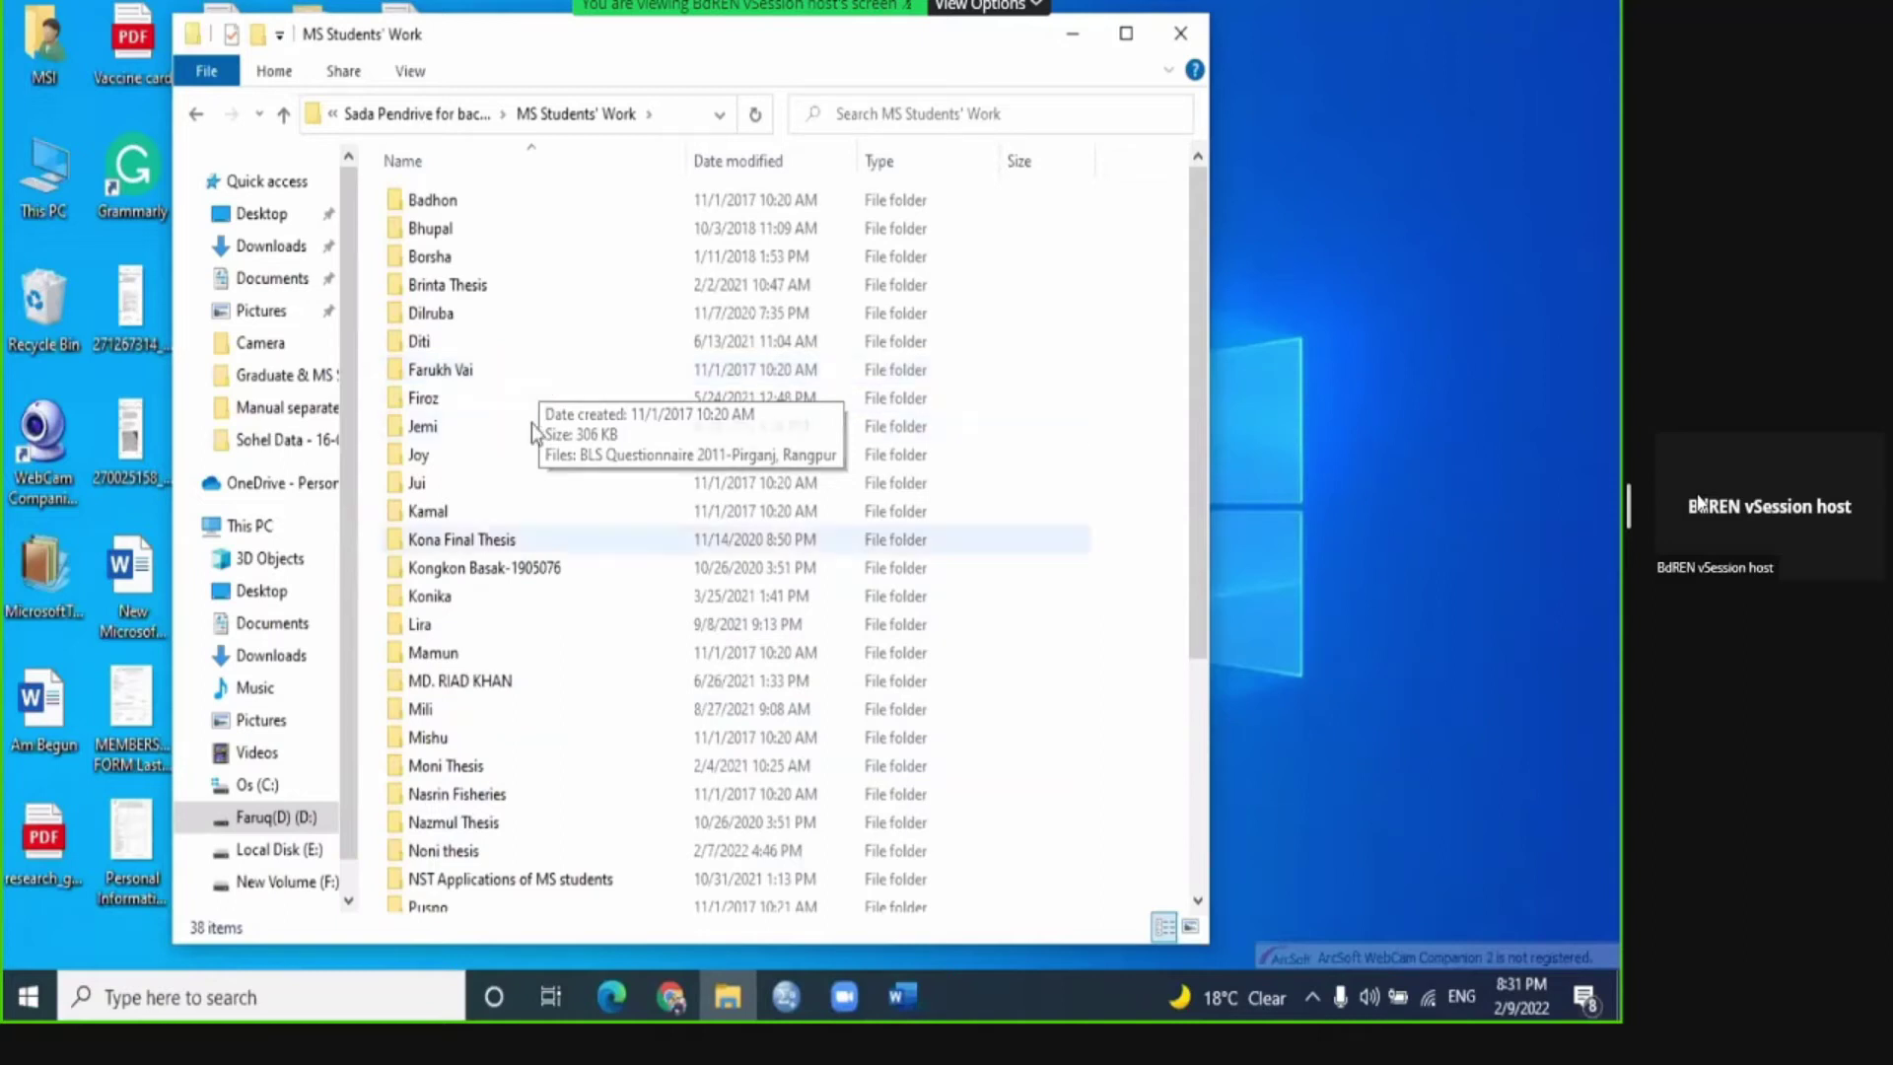
left_click(444, 719)
double_click(445, 723)
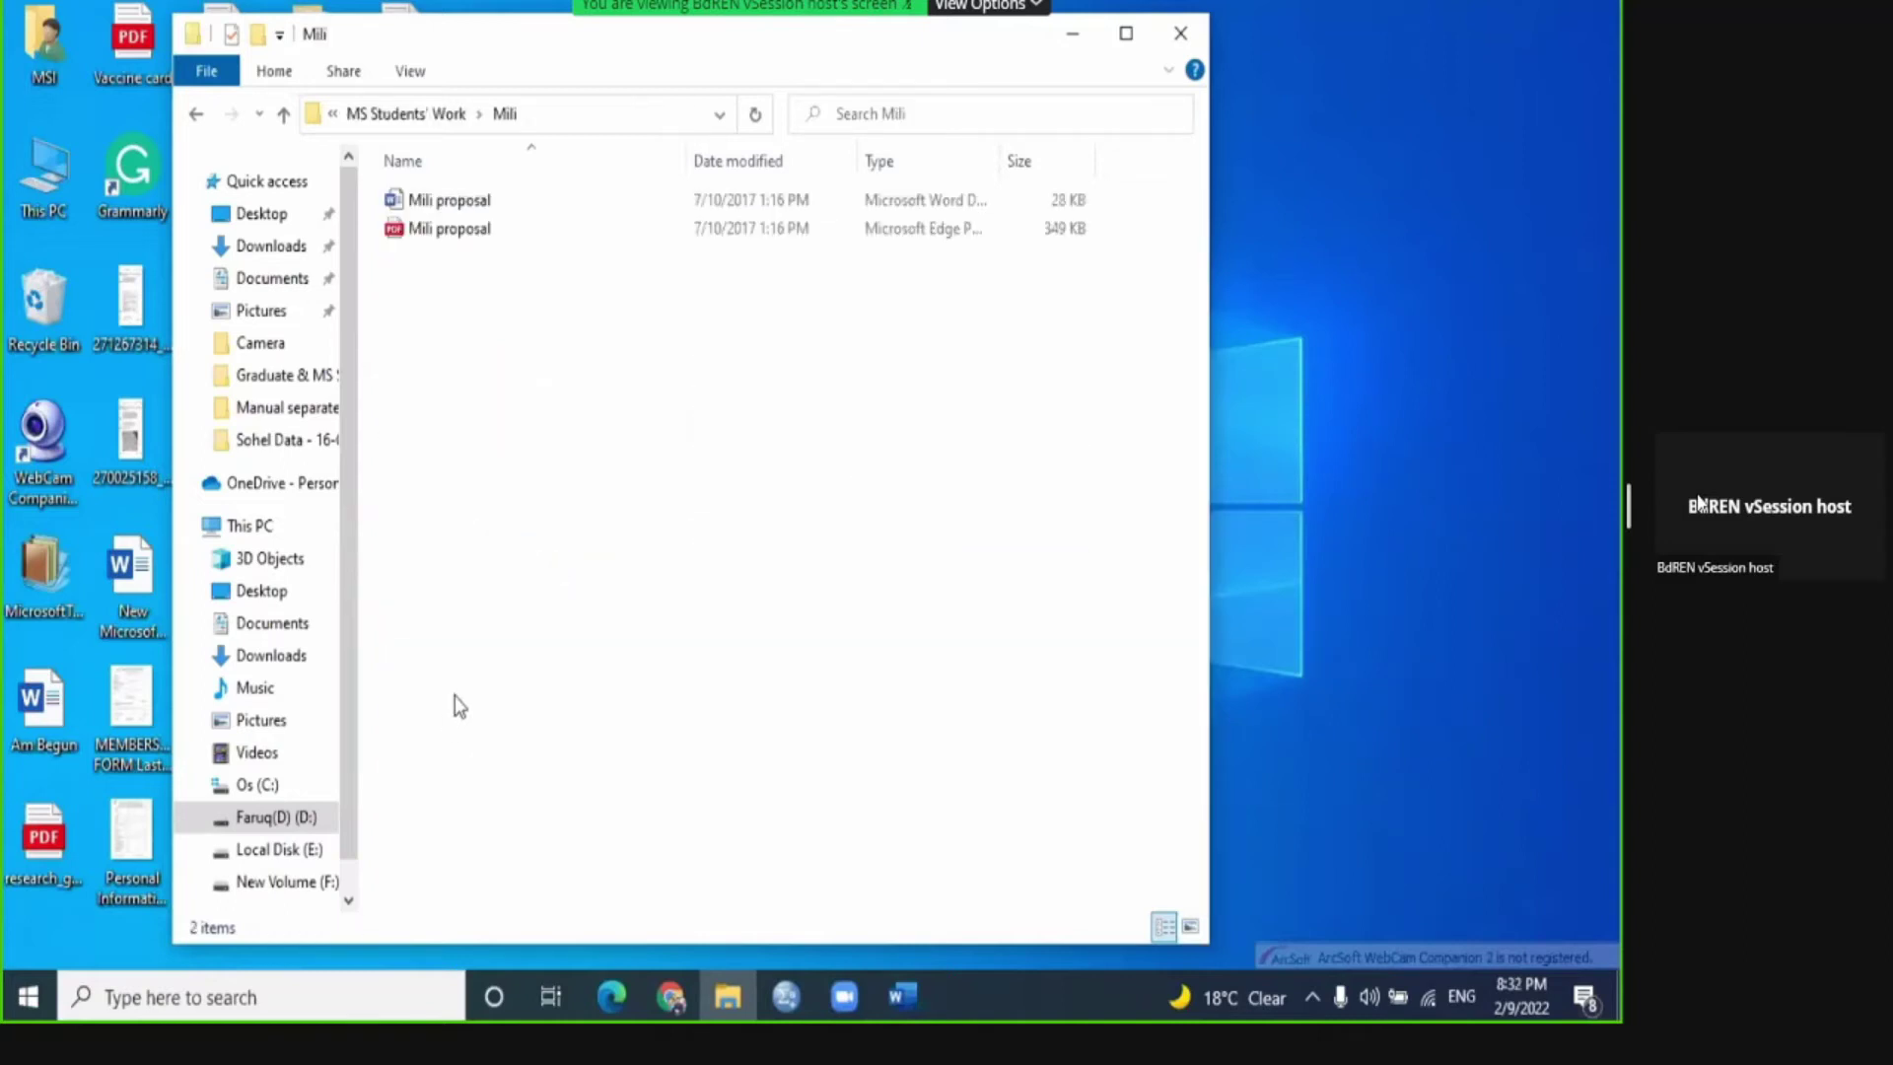
left_click(377, 116)
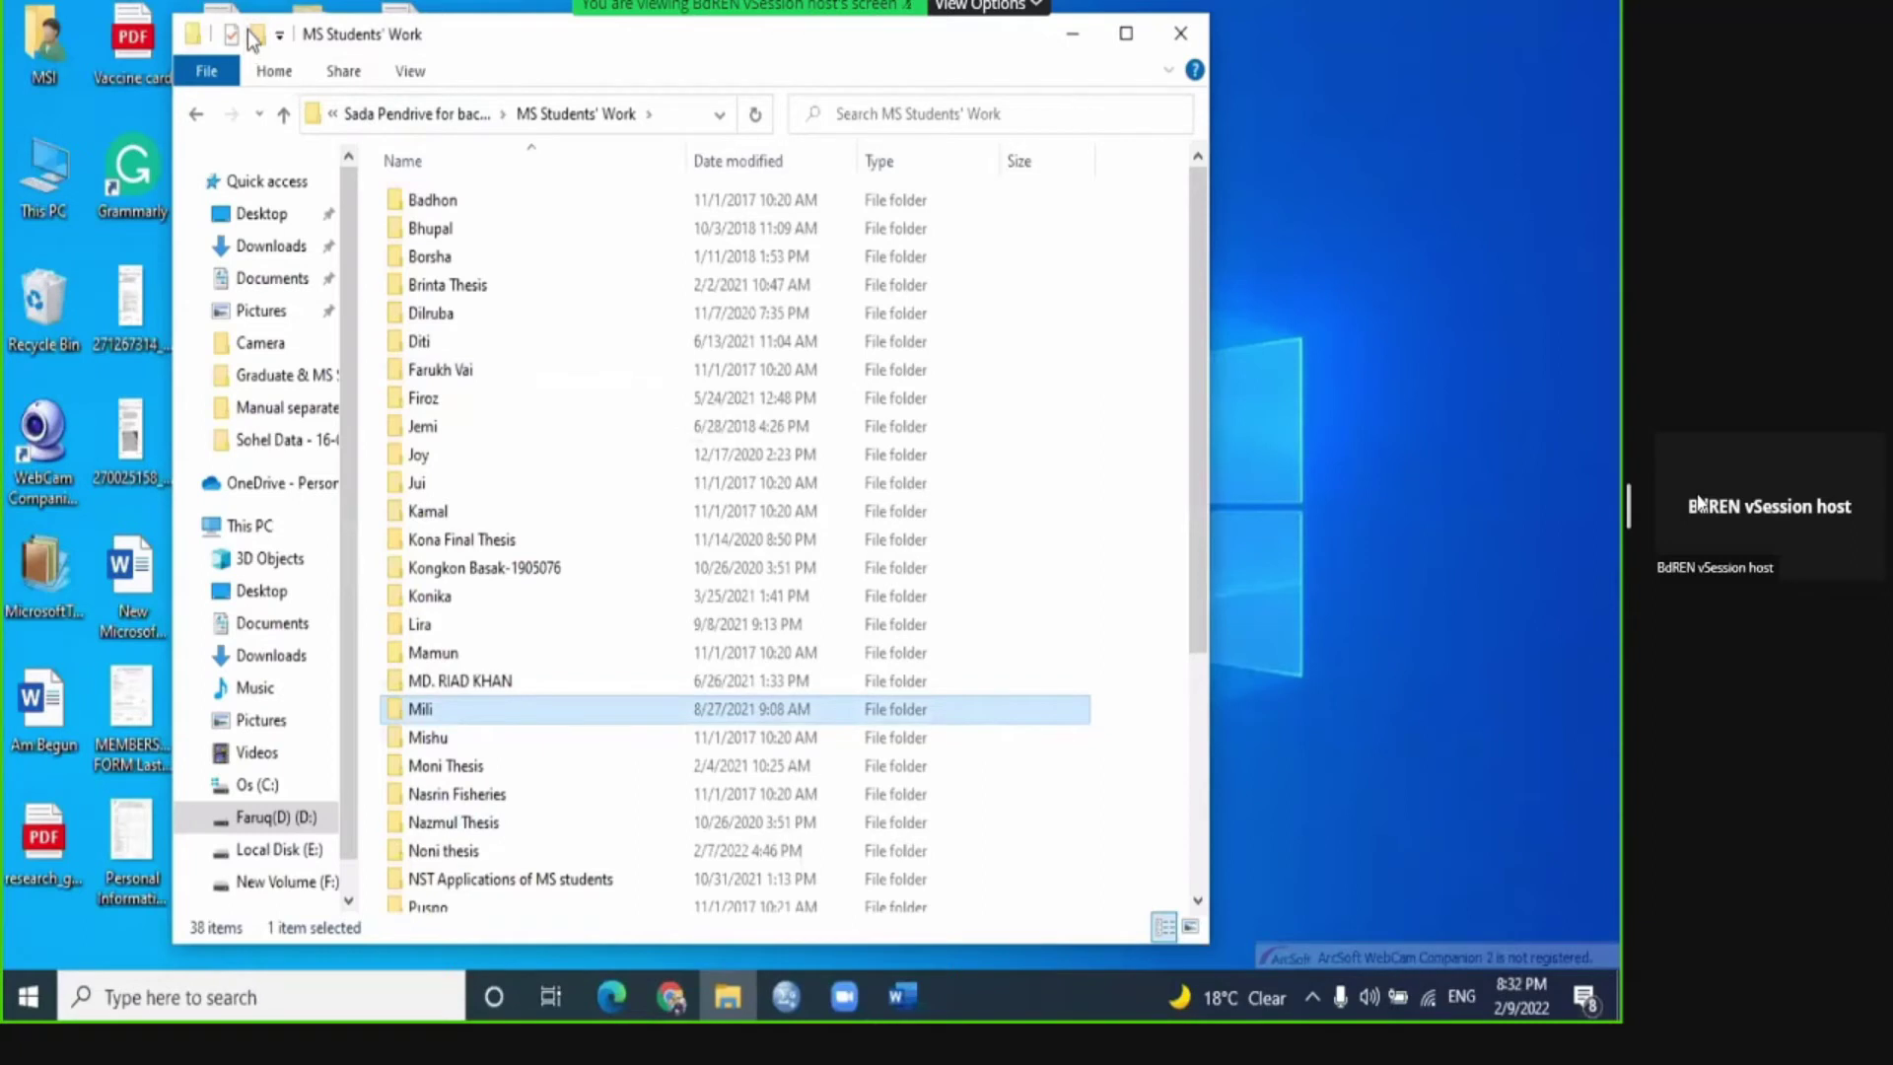
Step: Move the file window clear of the desktop icons and go back from MS Students' Work to drive D
left_click_drag(240, 35, 239, 126)
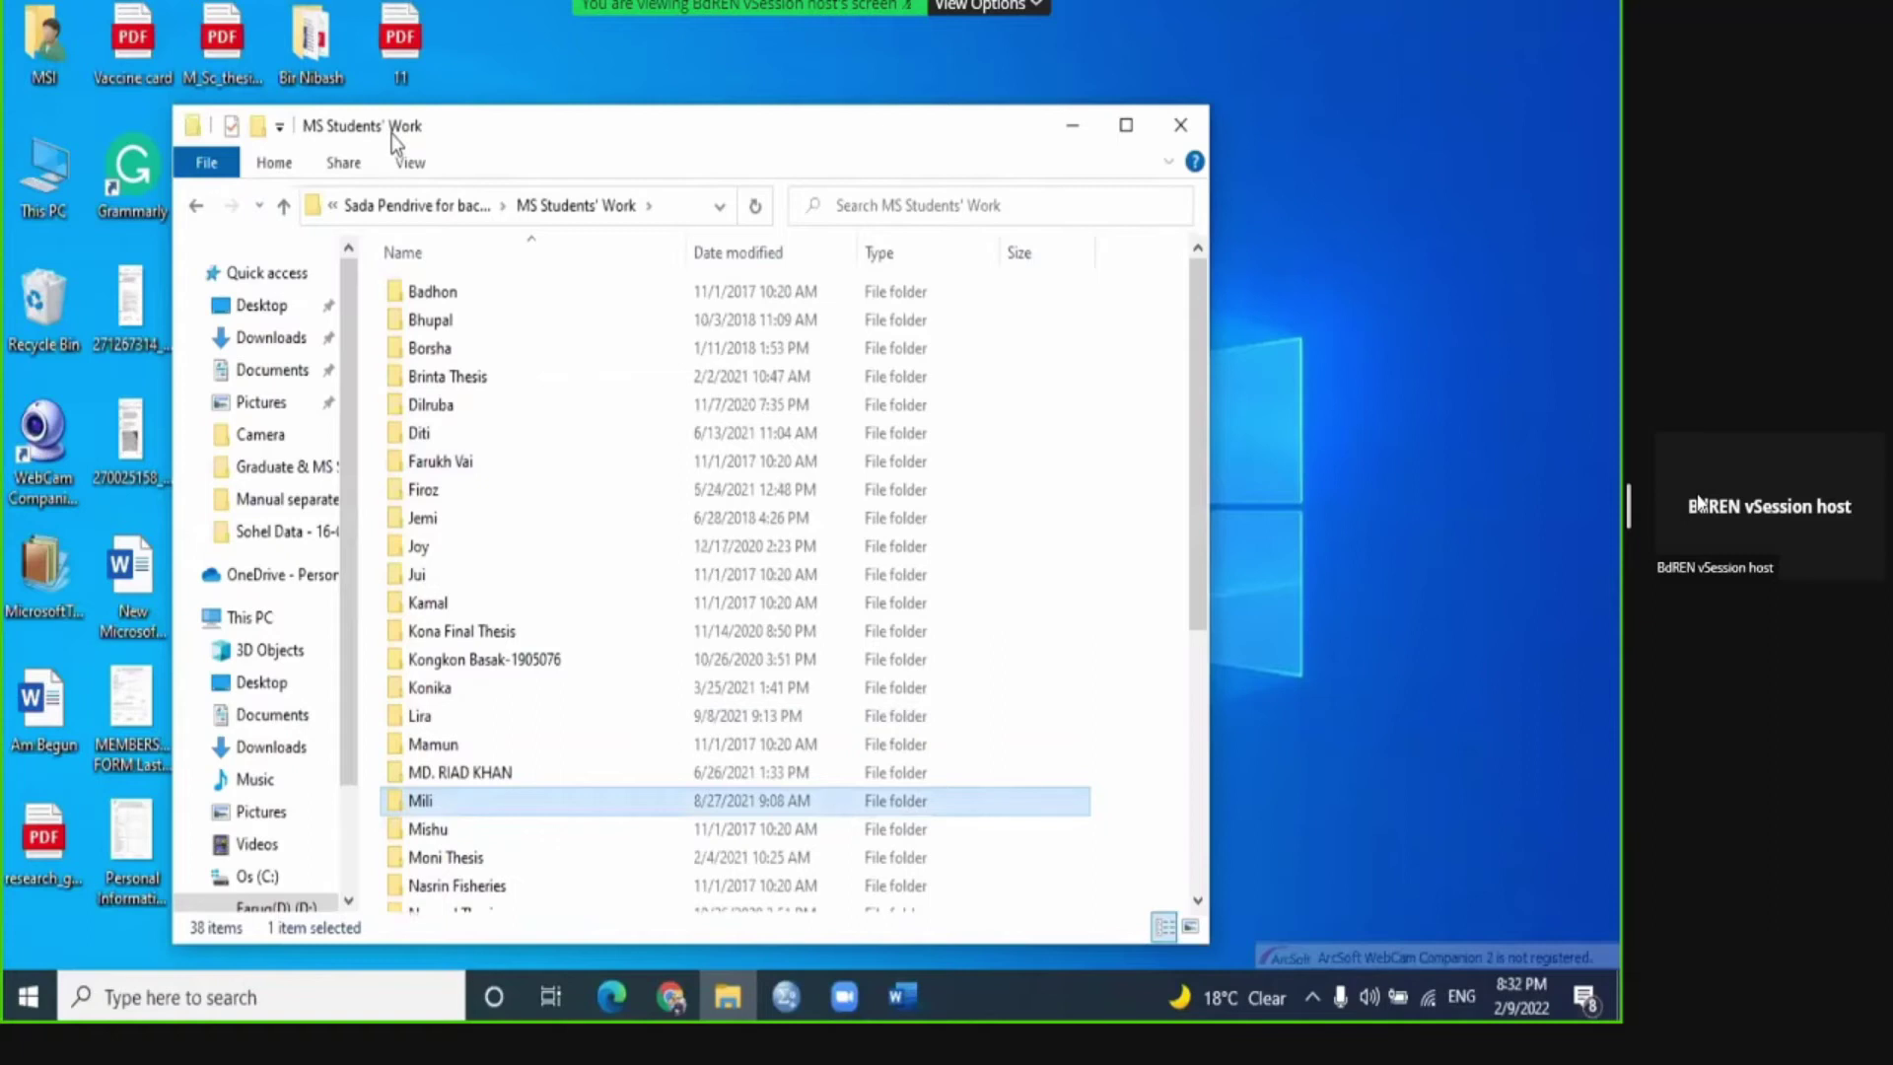
left_click_drag(392, 136, 727, 107)
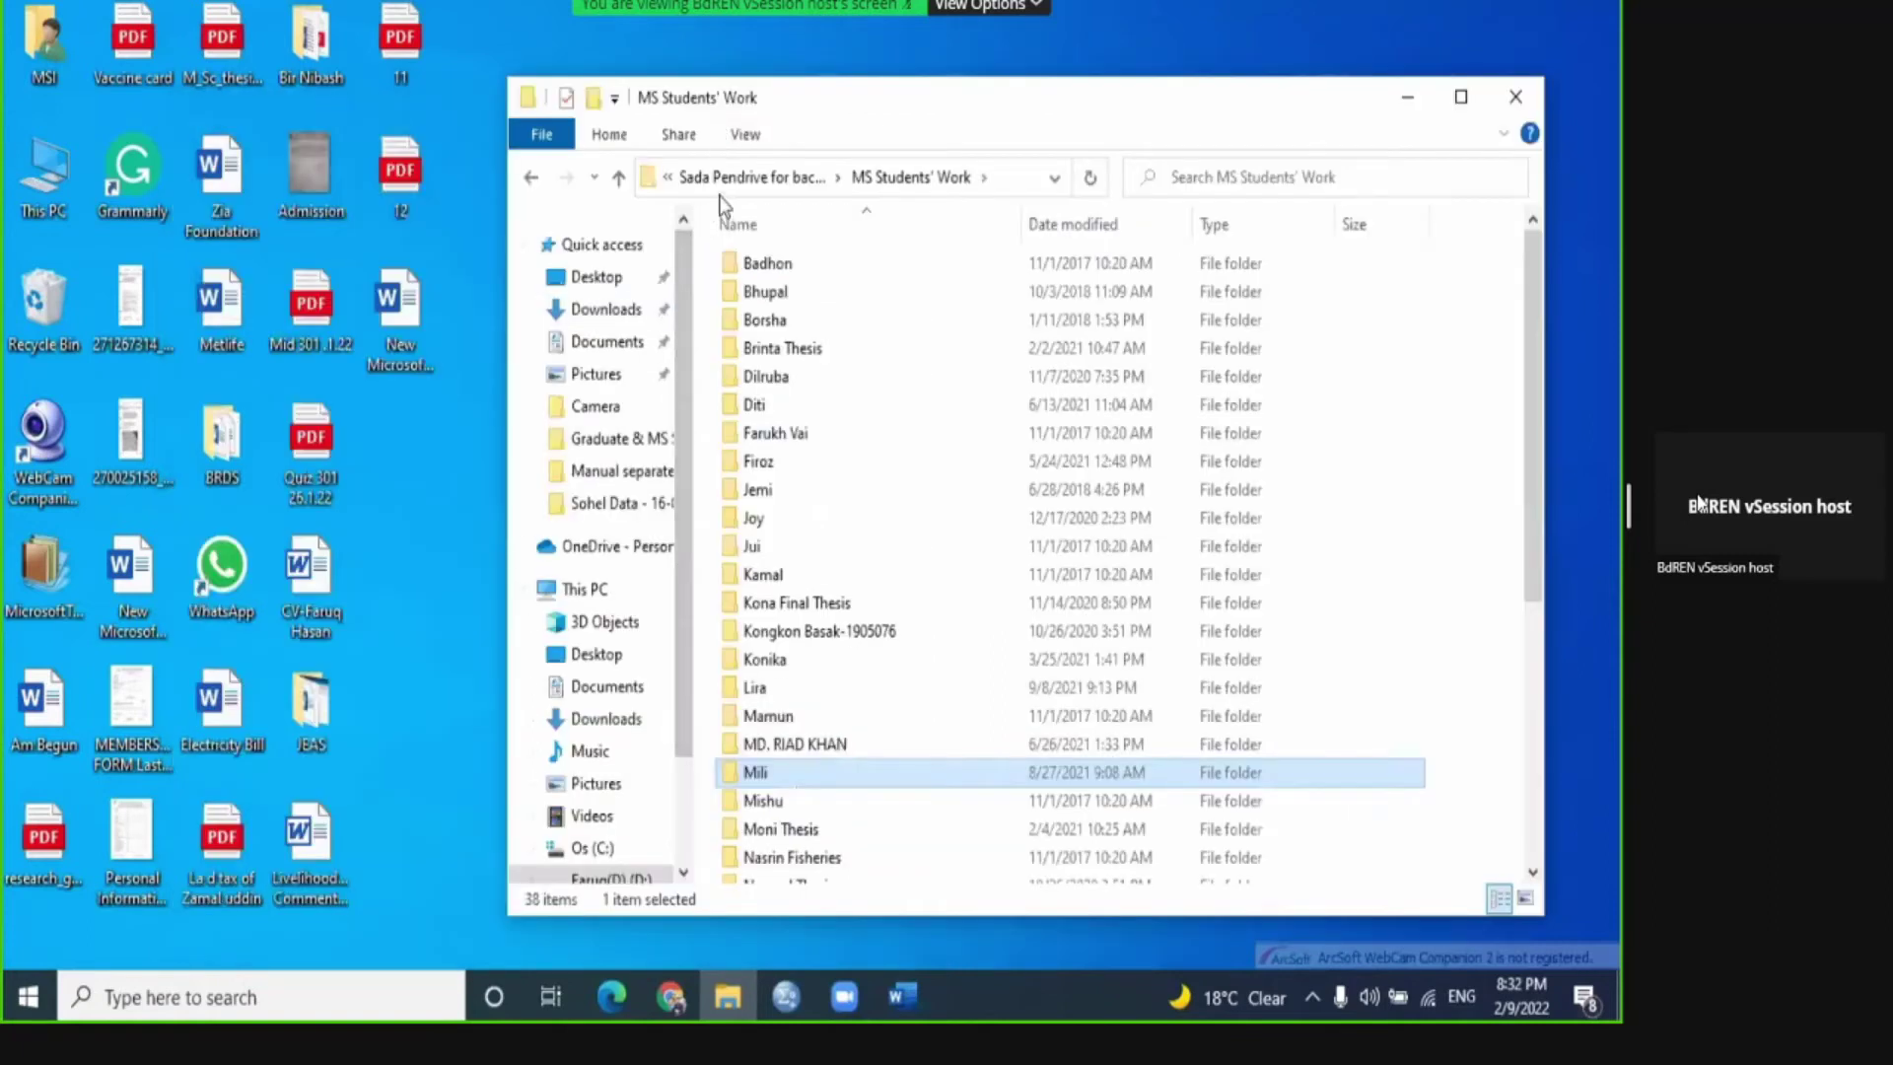
left_click(530, 179)
left_click(530, 178)
left_click(531, 178)
left_click(530, 179)
left_click(531, 178)
left_click(531, 178)
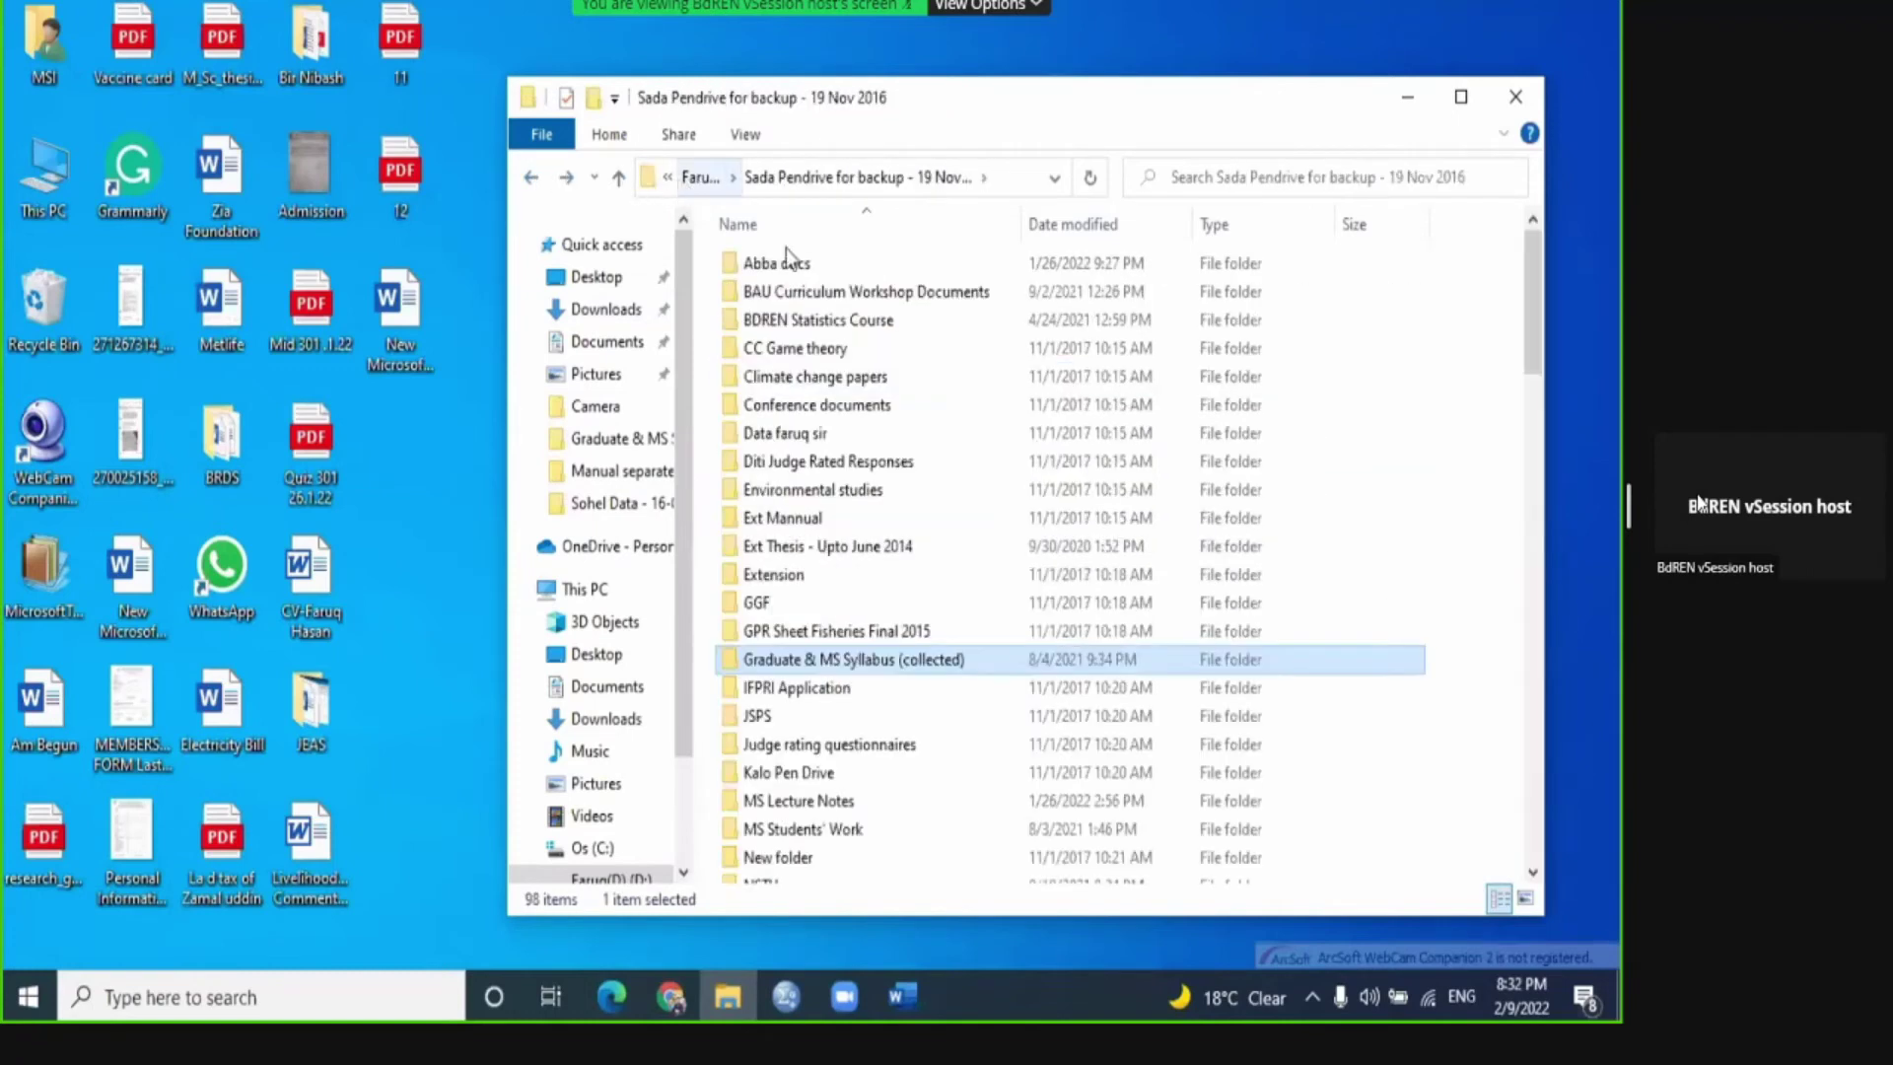
left_click(708, 180)
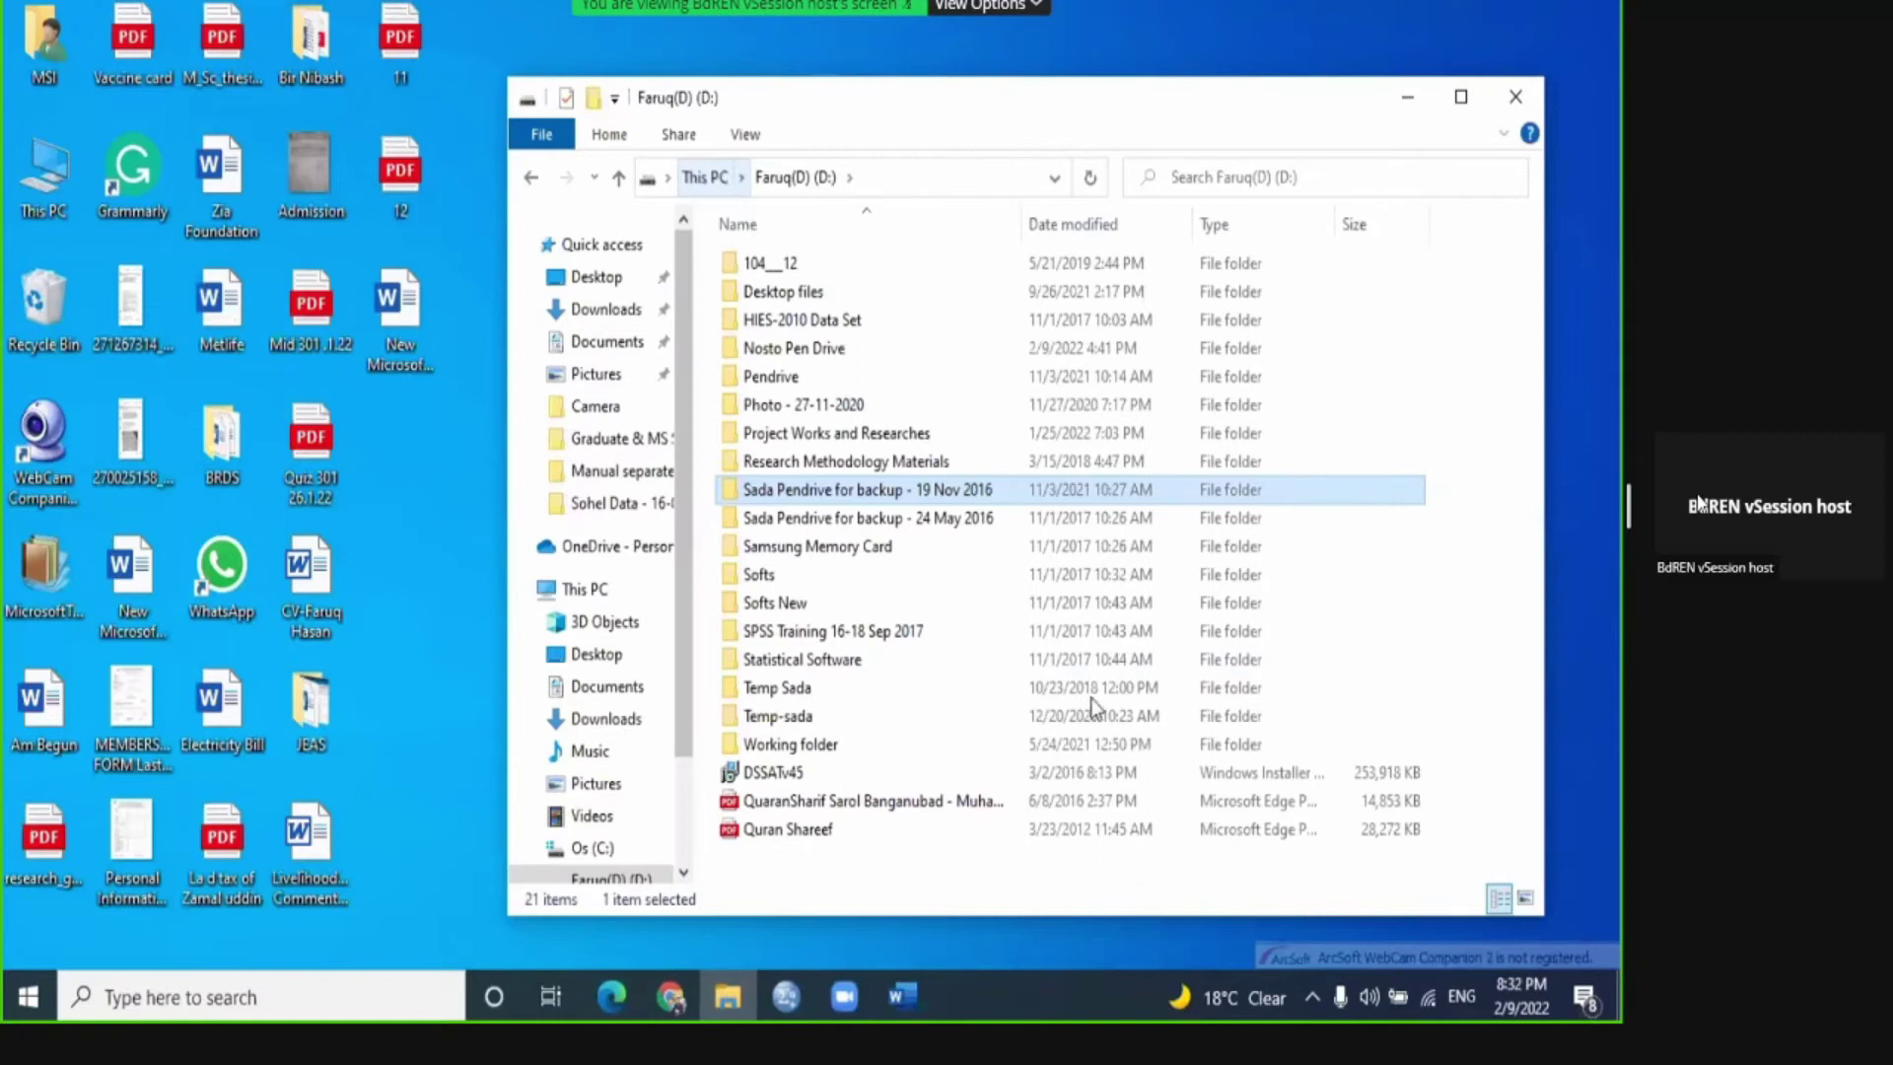
Step: Open the 10_Questionnaire_english document from the data folder dated 16-08-2021 on New Volume (F:)
left_click(742, 177)
left_click(865, 440)
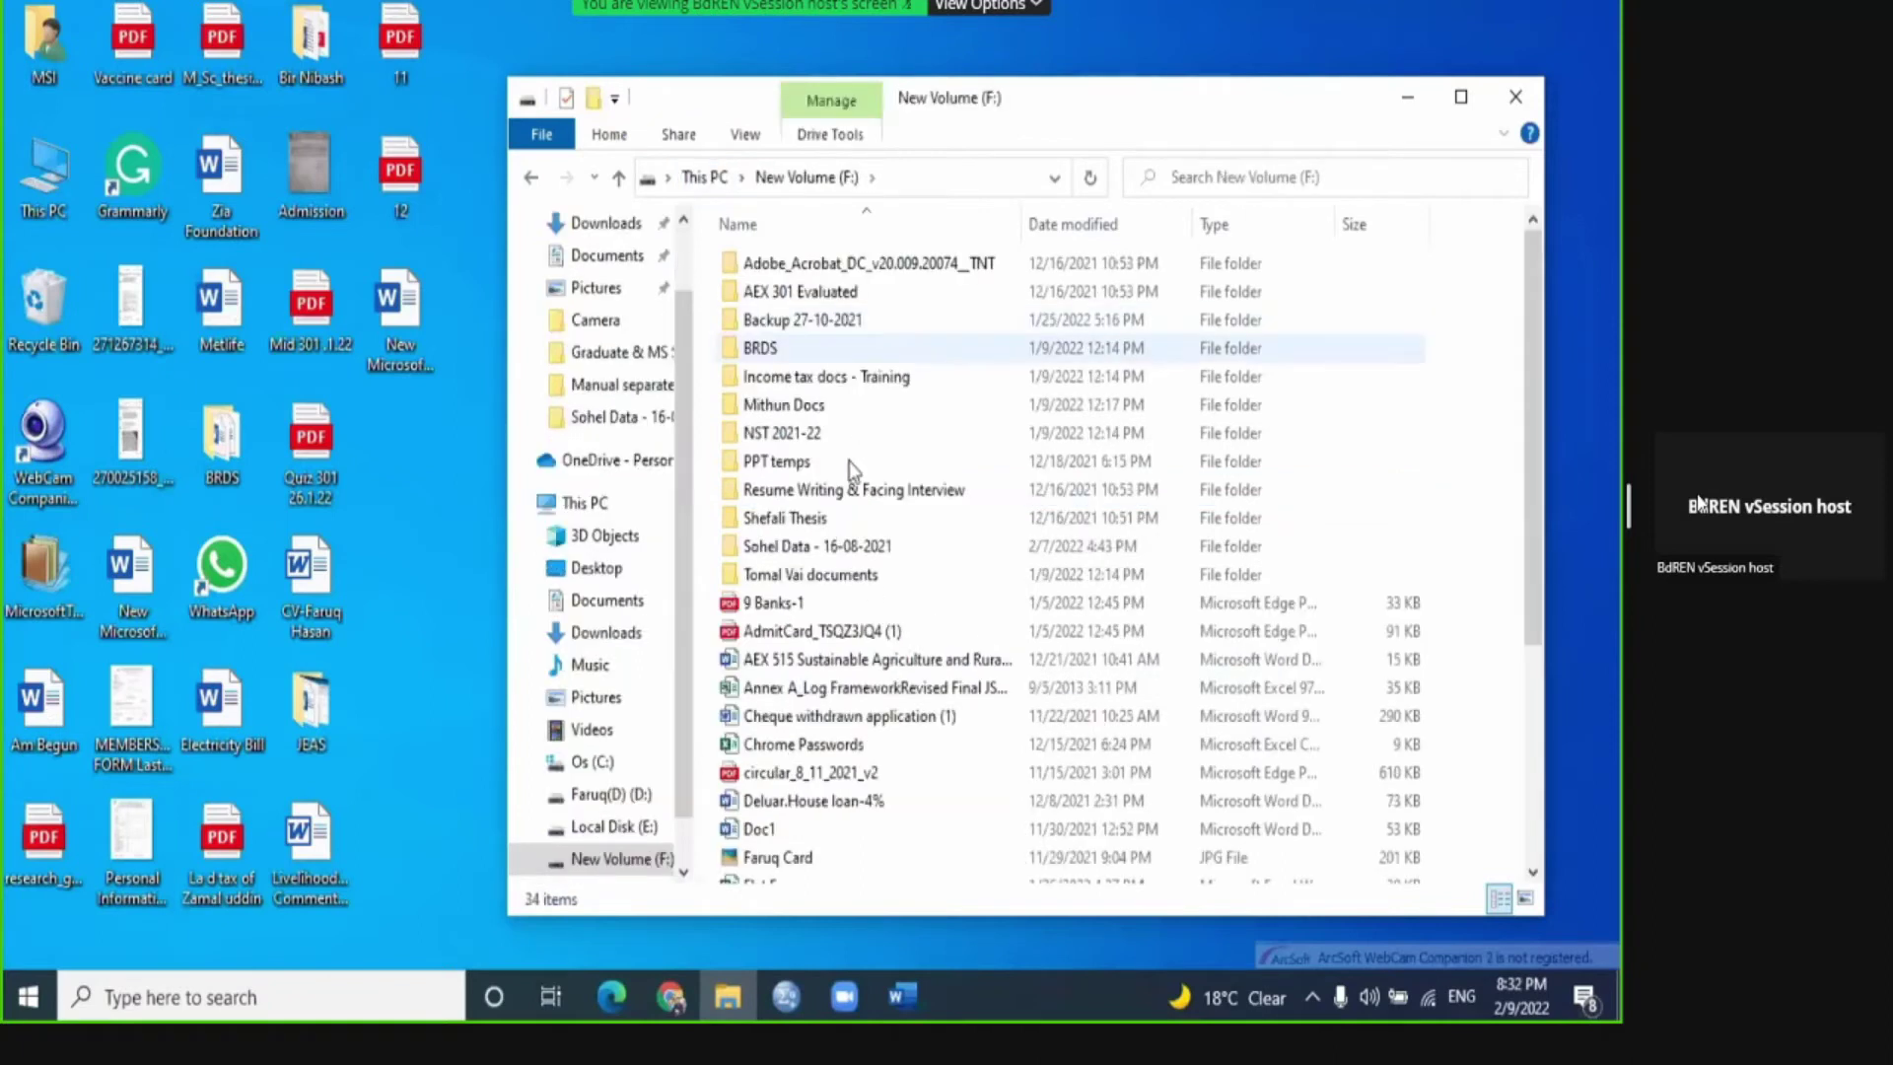
double_click(836, 546)
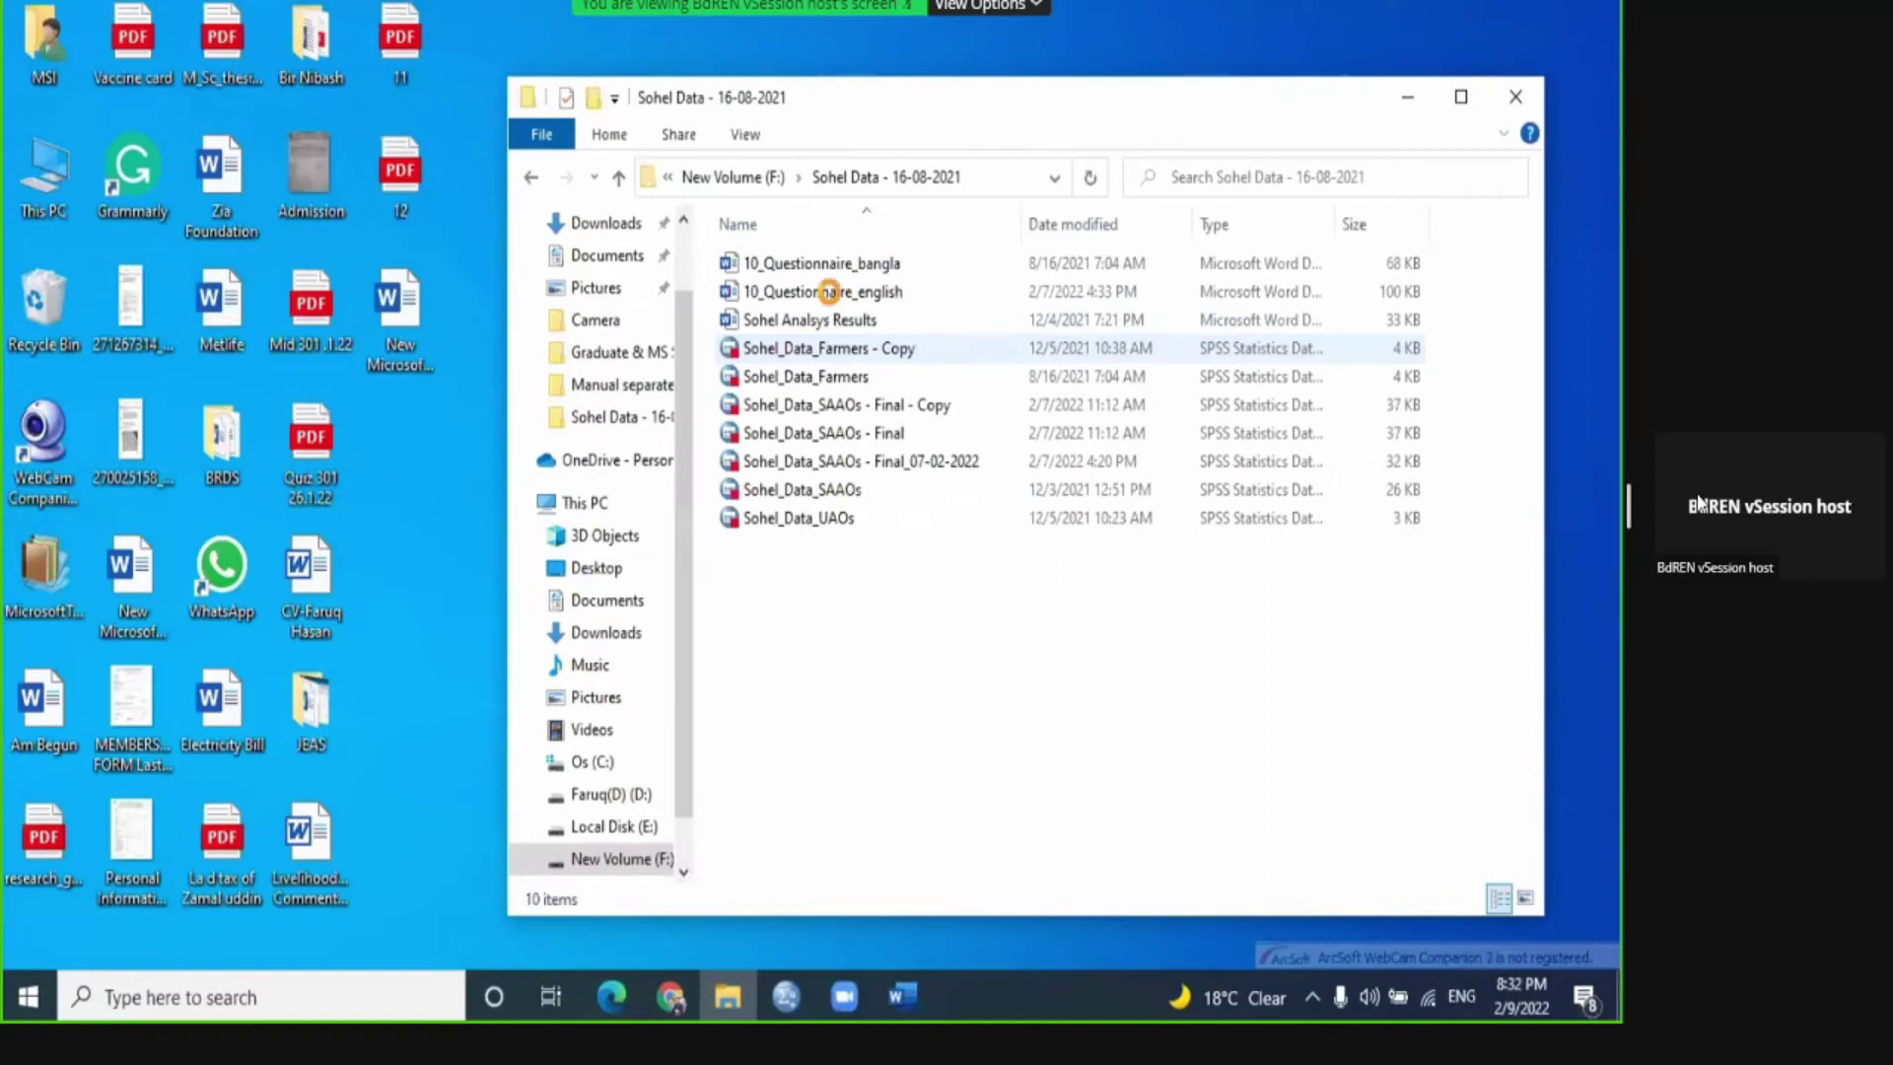
double_click(833, 292)
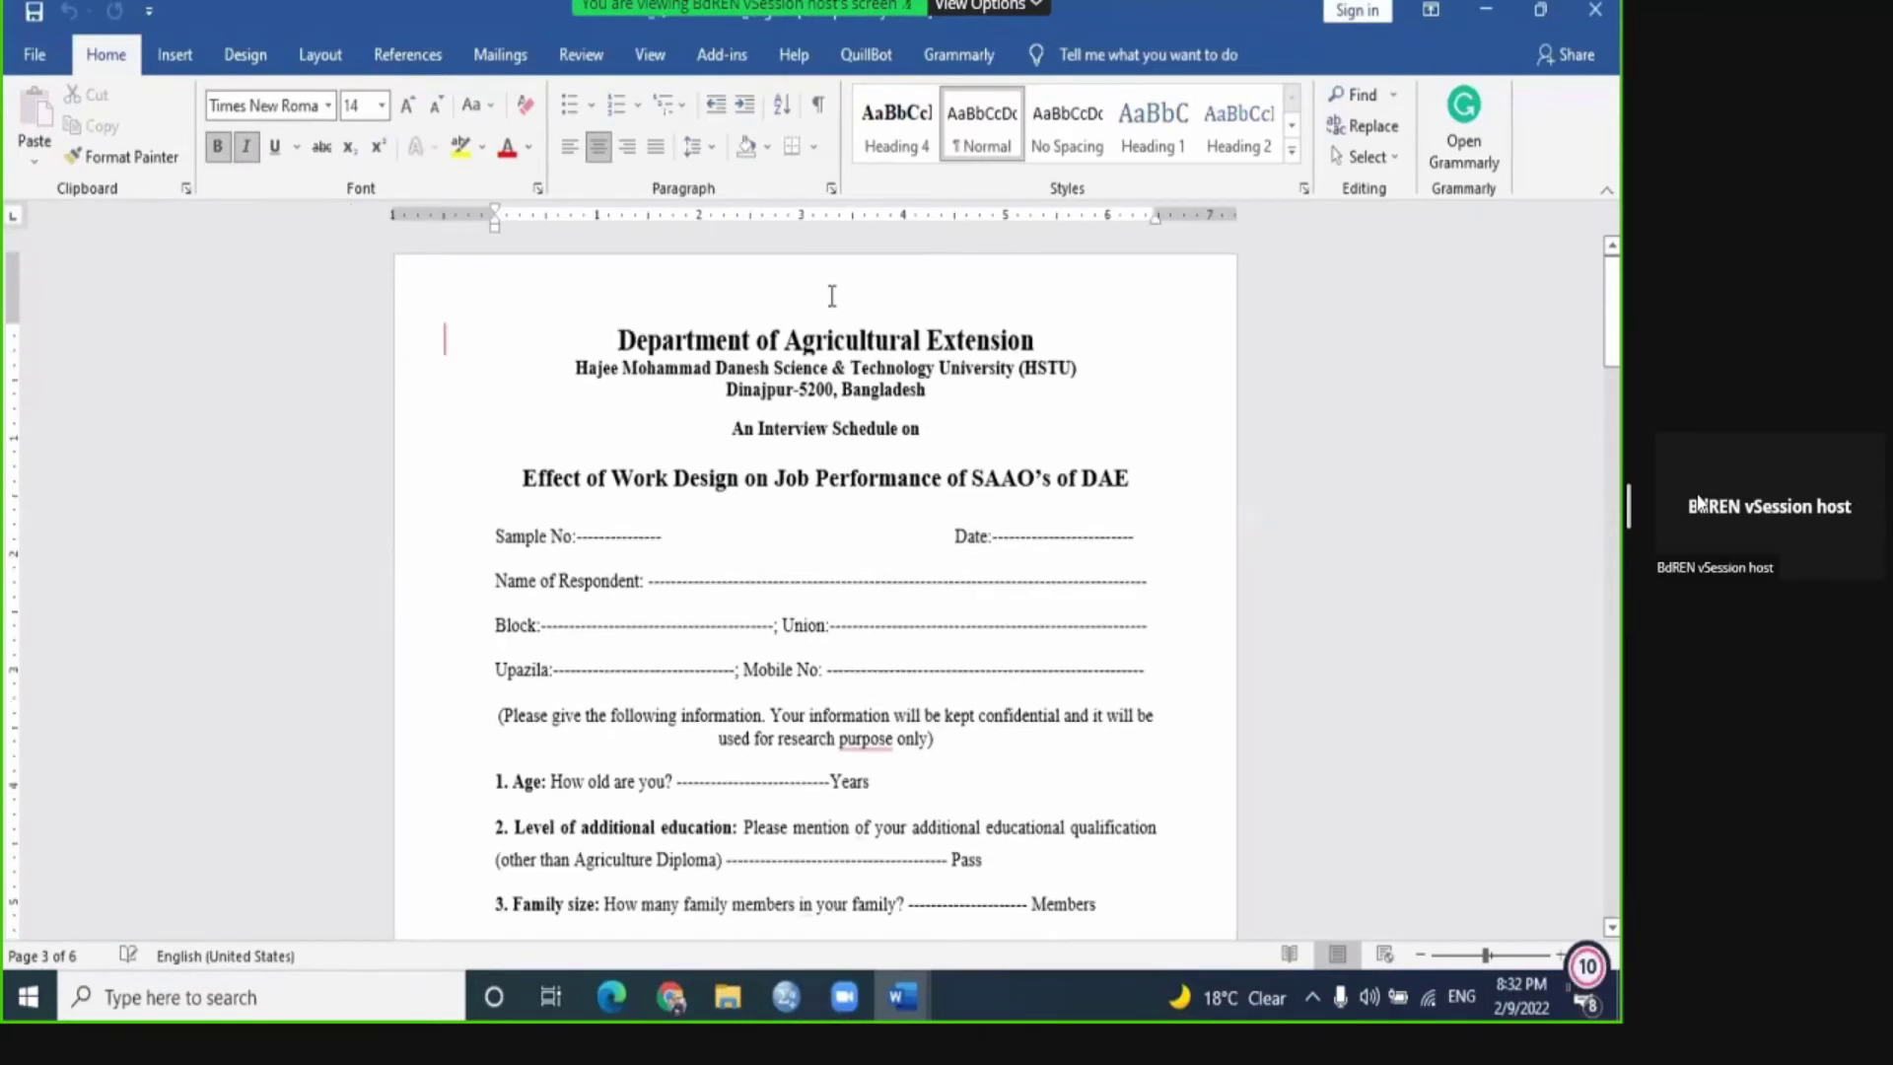
Step: Examine the interview schedule's questions and rating tables from the opening page through to the start of Appendix B
scroll(831, 296, "down", 2)
scroll(831, 296, "down", 8)
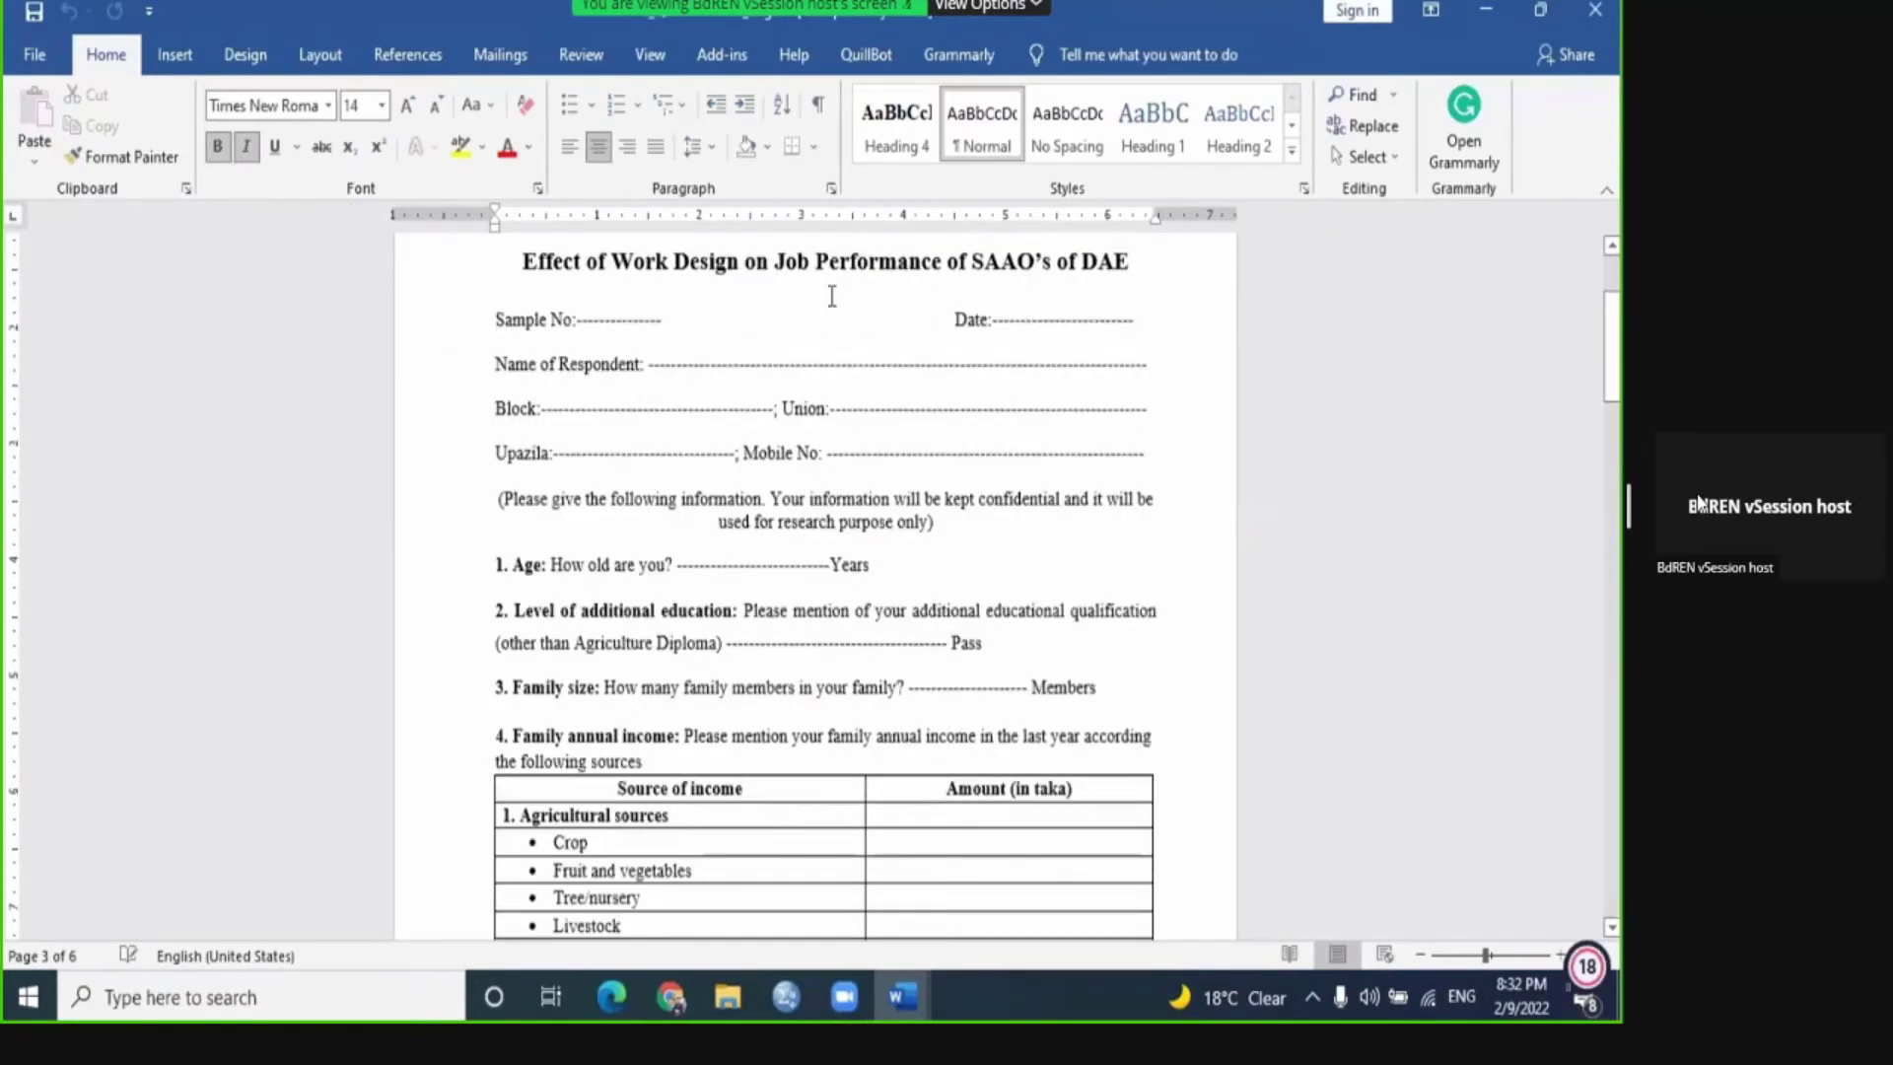
scroll(831, 296, "down", 11)
scroll(830, 298, "down", 10)
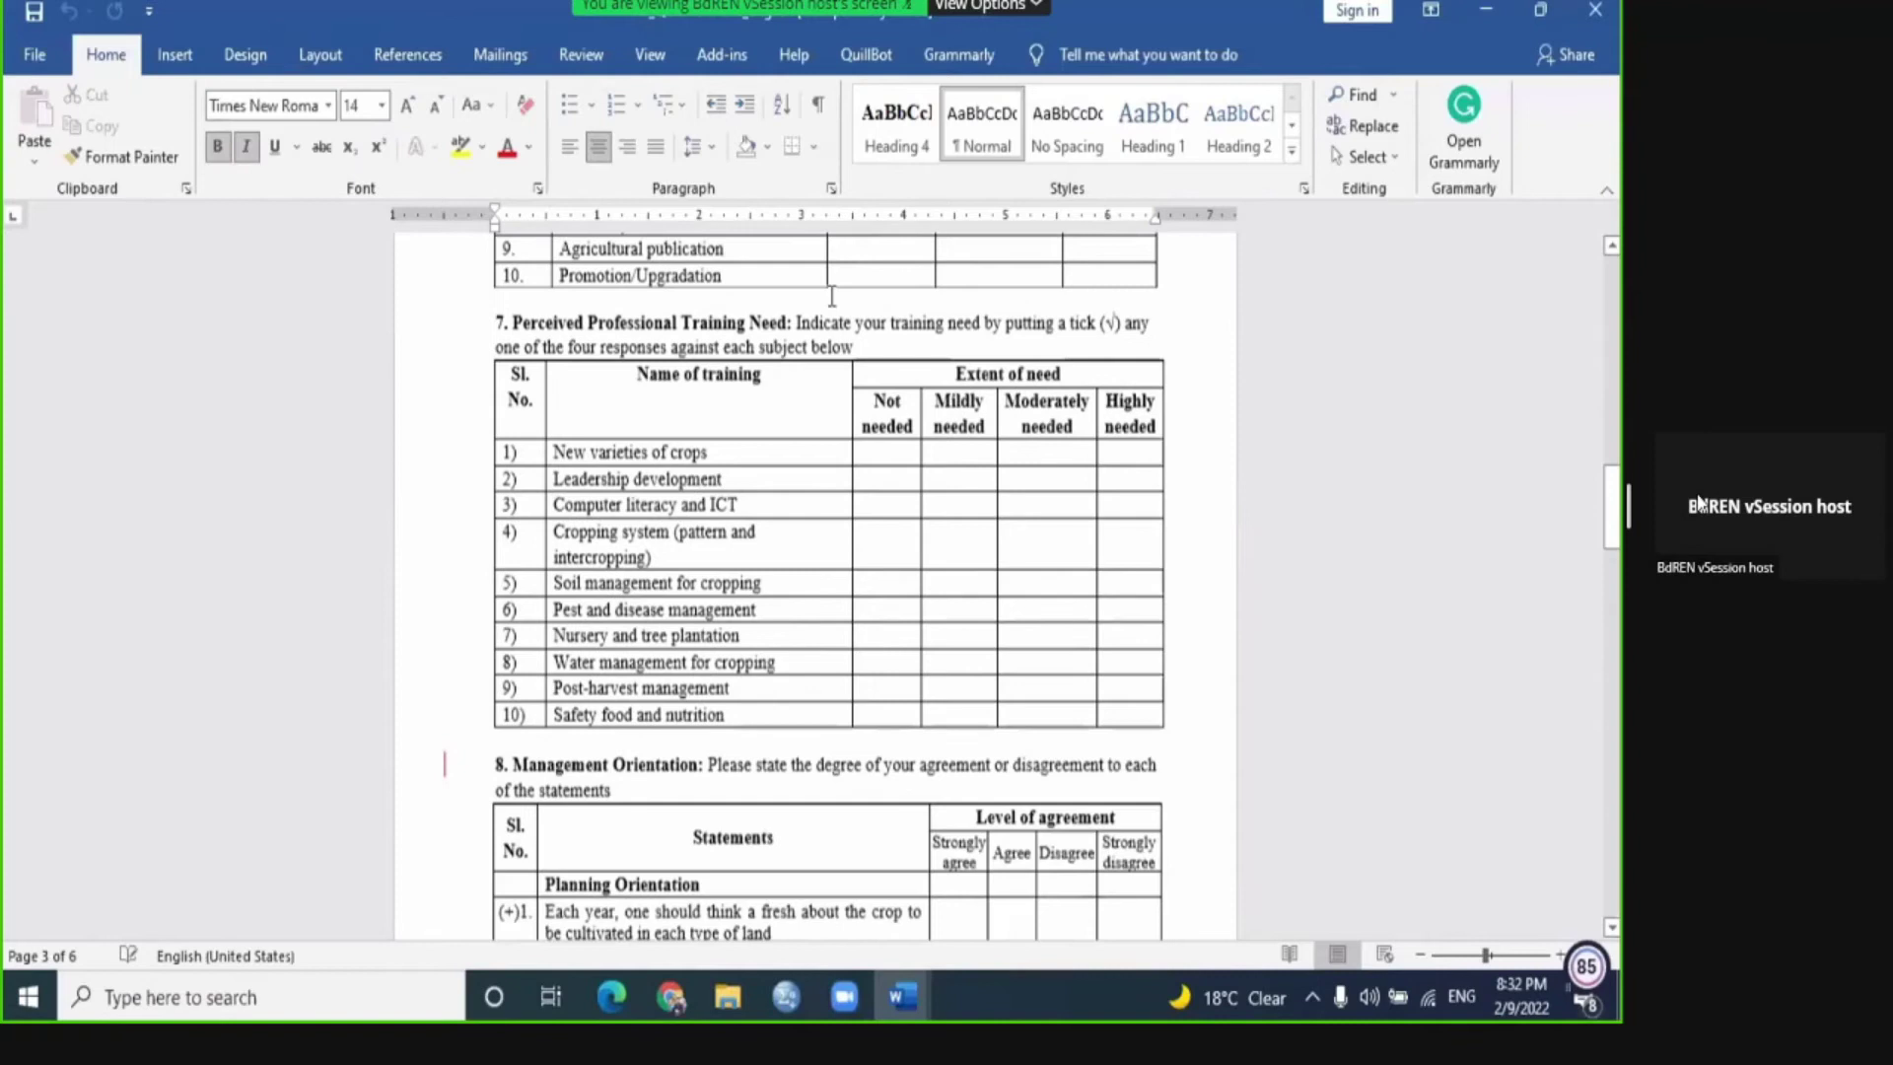
scroll(831, 296, "down", 18)
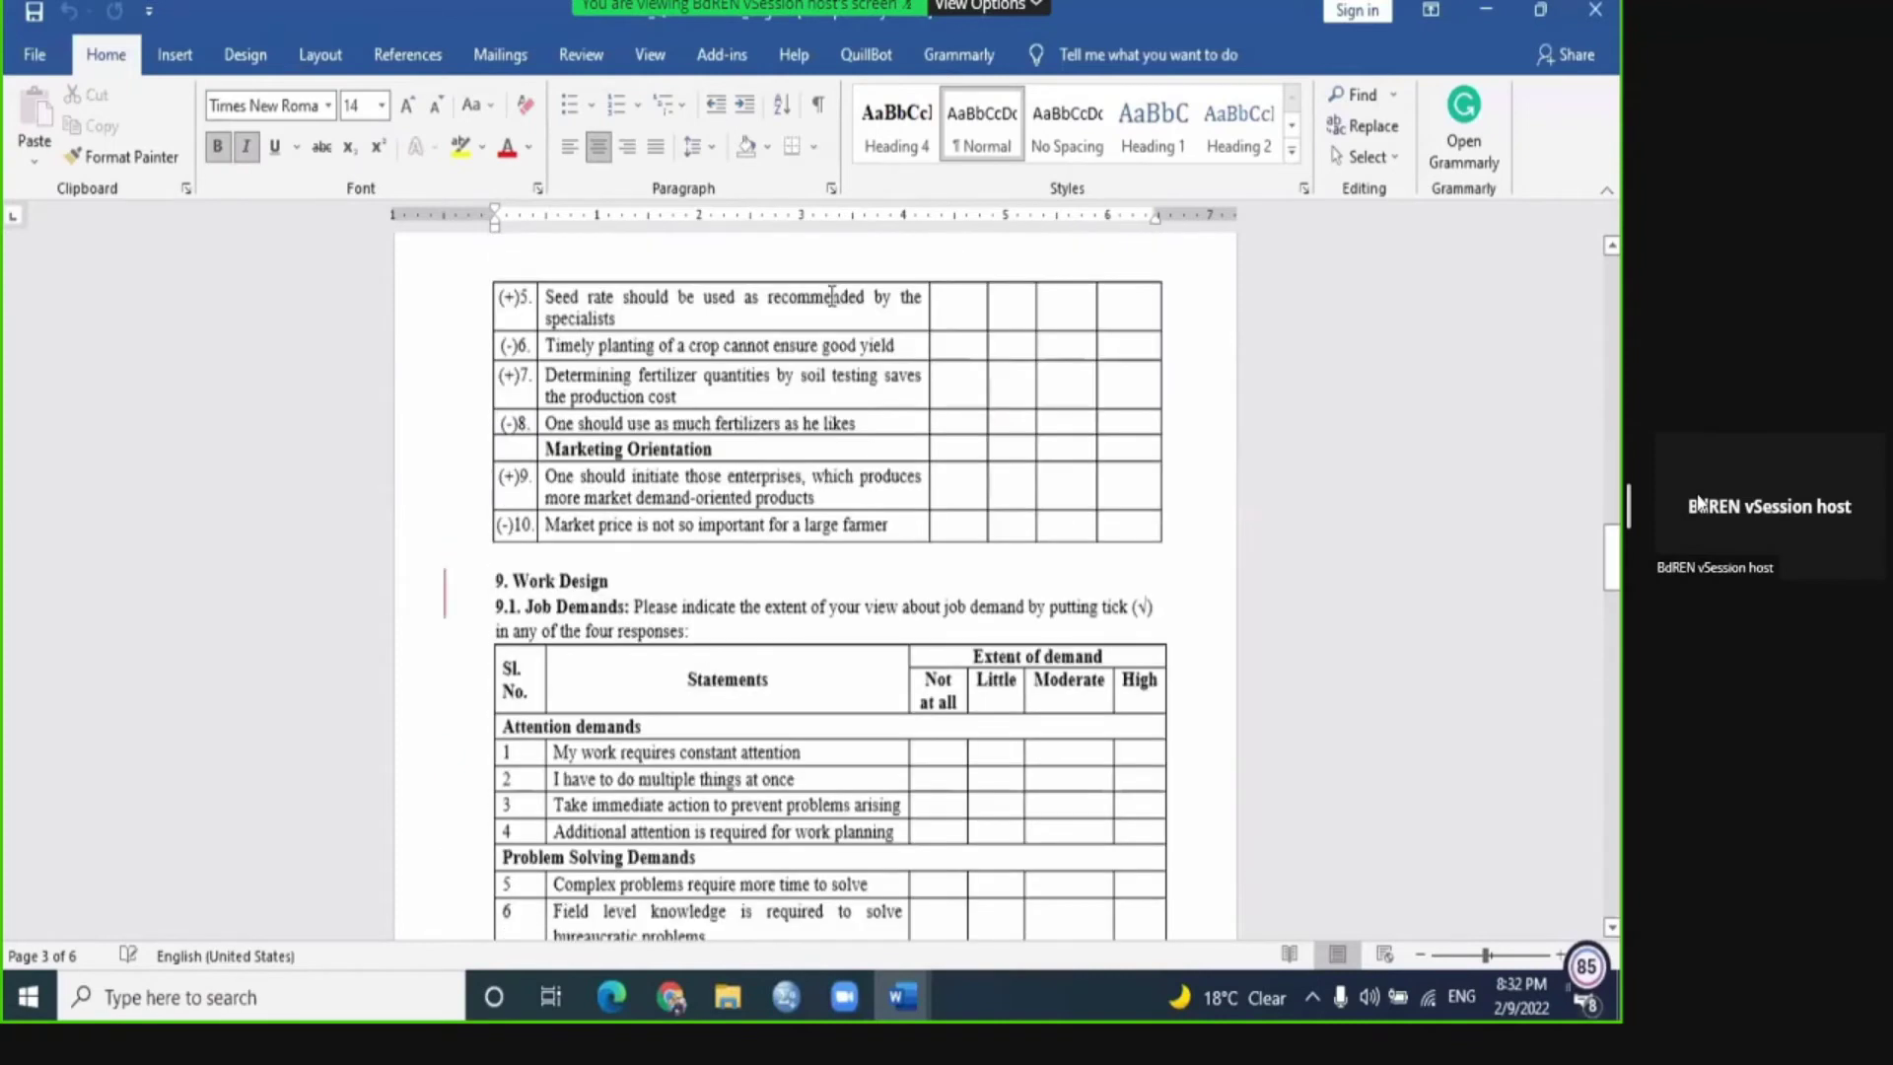
scroll(831, 295, "down", 8)
scroll(831, 296, "down", 19)
scroll(831, 296, "down", 17)
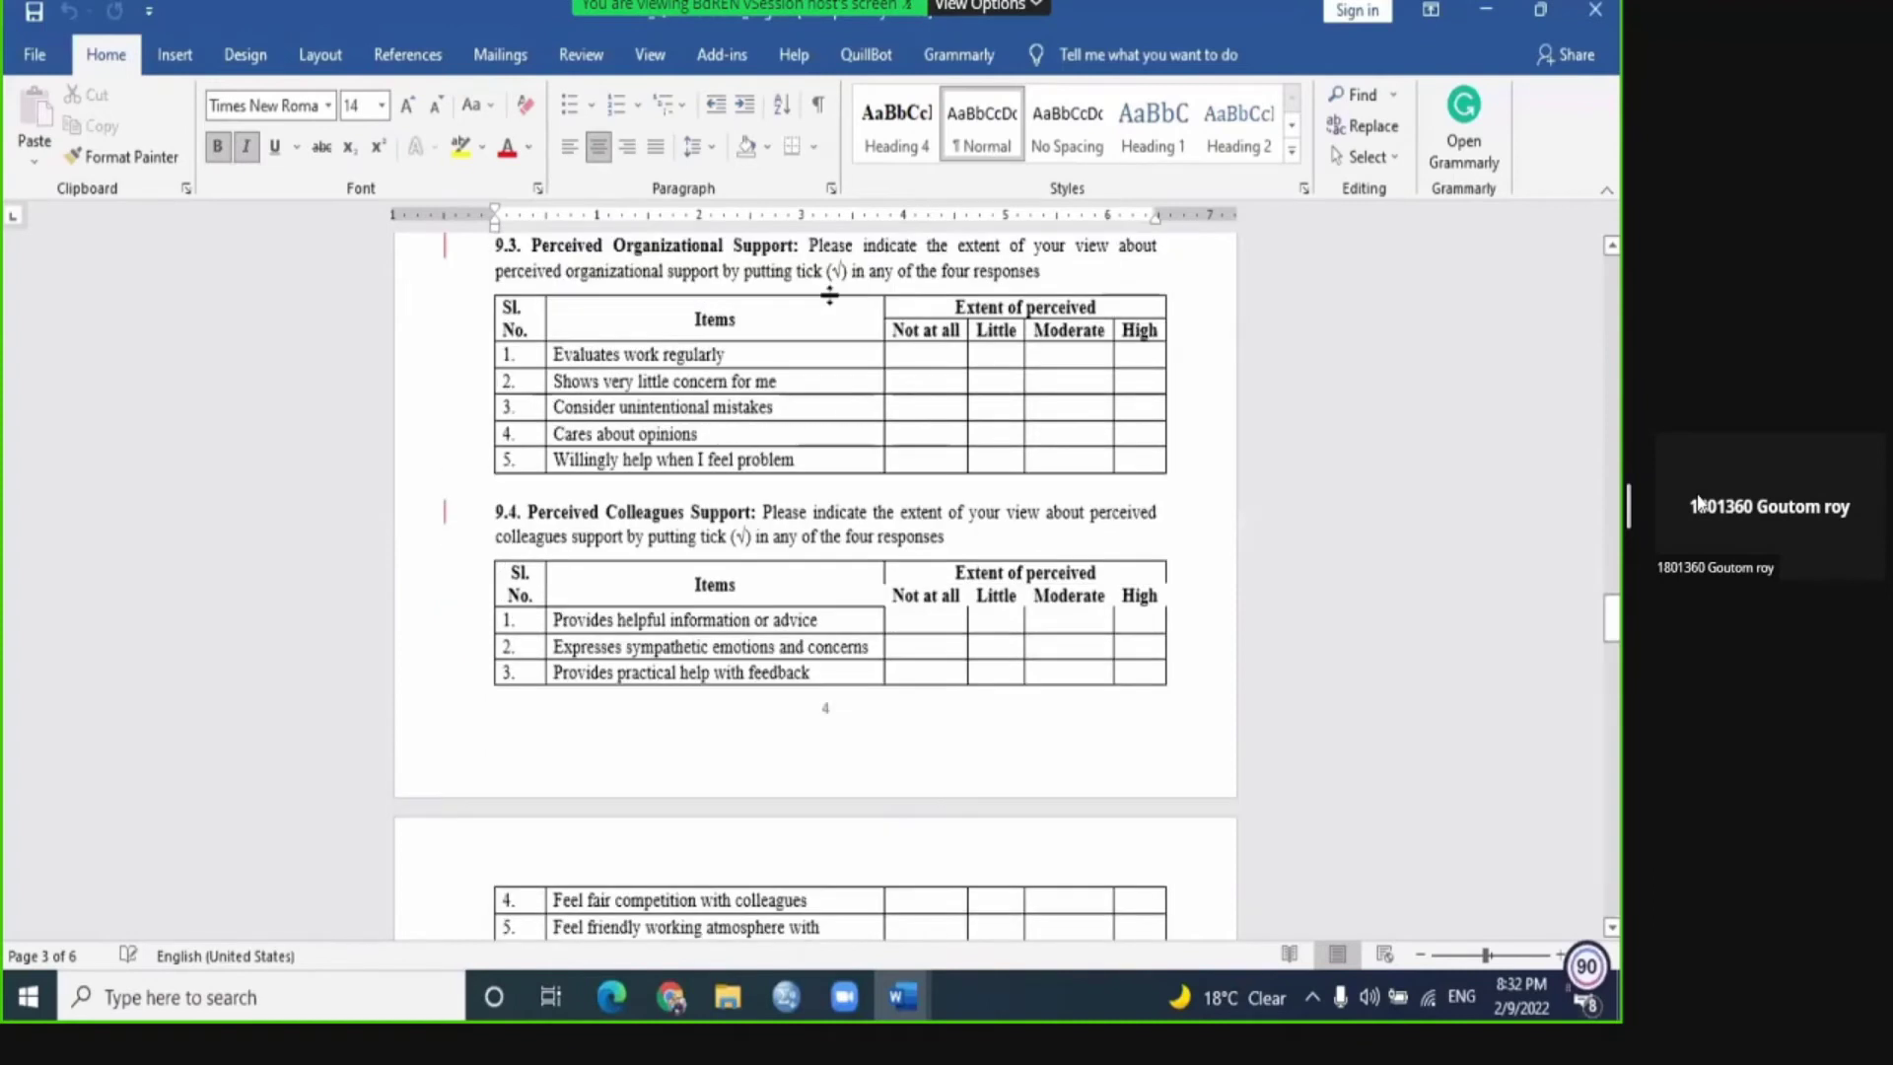
scroll(829, 296, "down", 3)
scroll(831, 292, "down", 15)
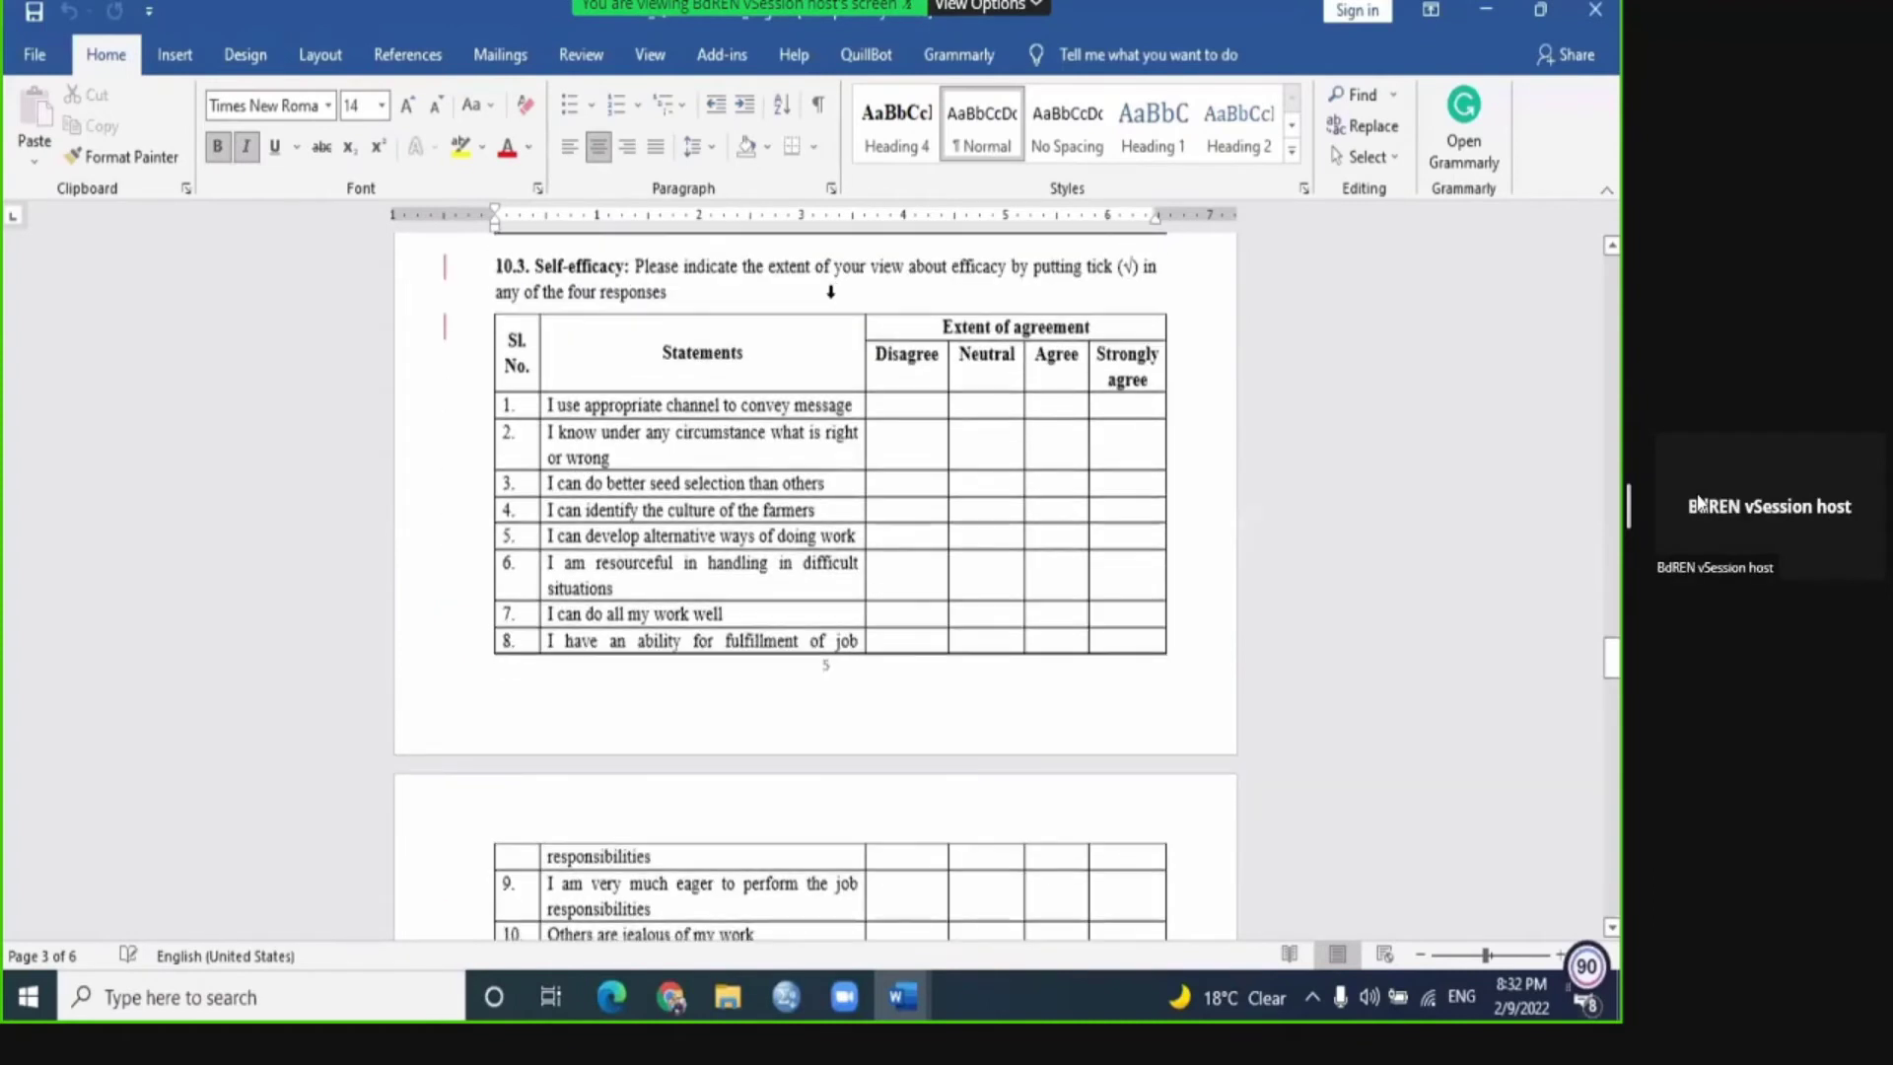
scroll(831, 292, "down", 20)
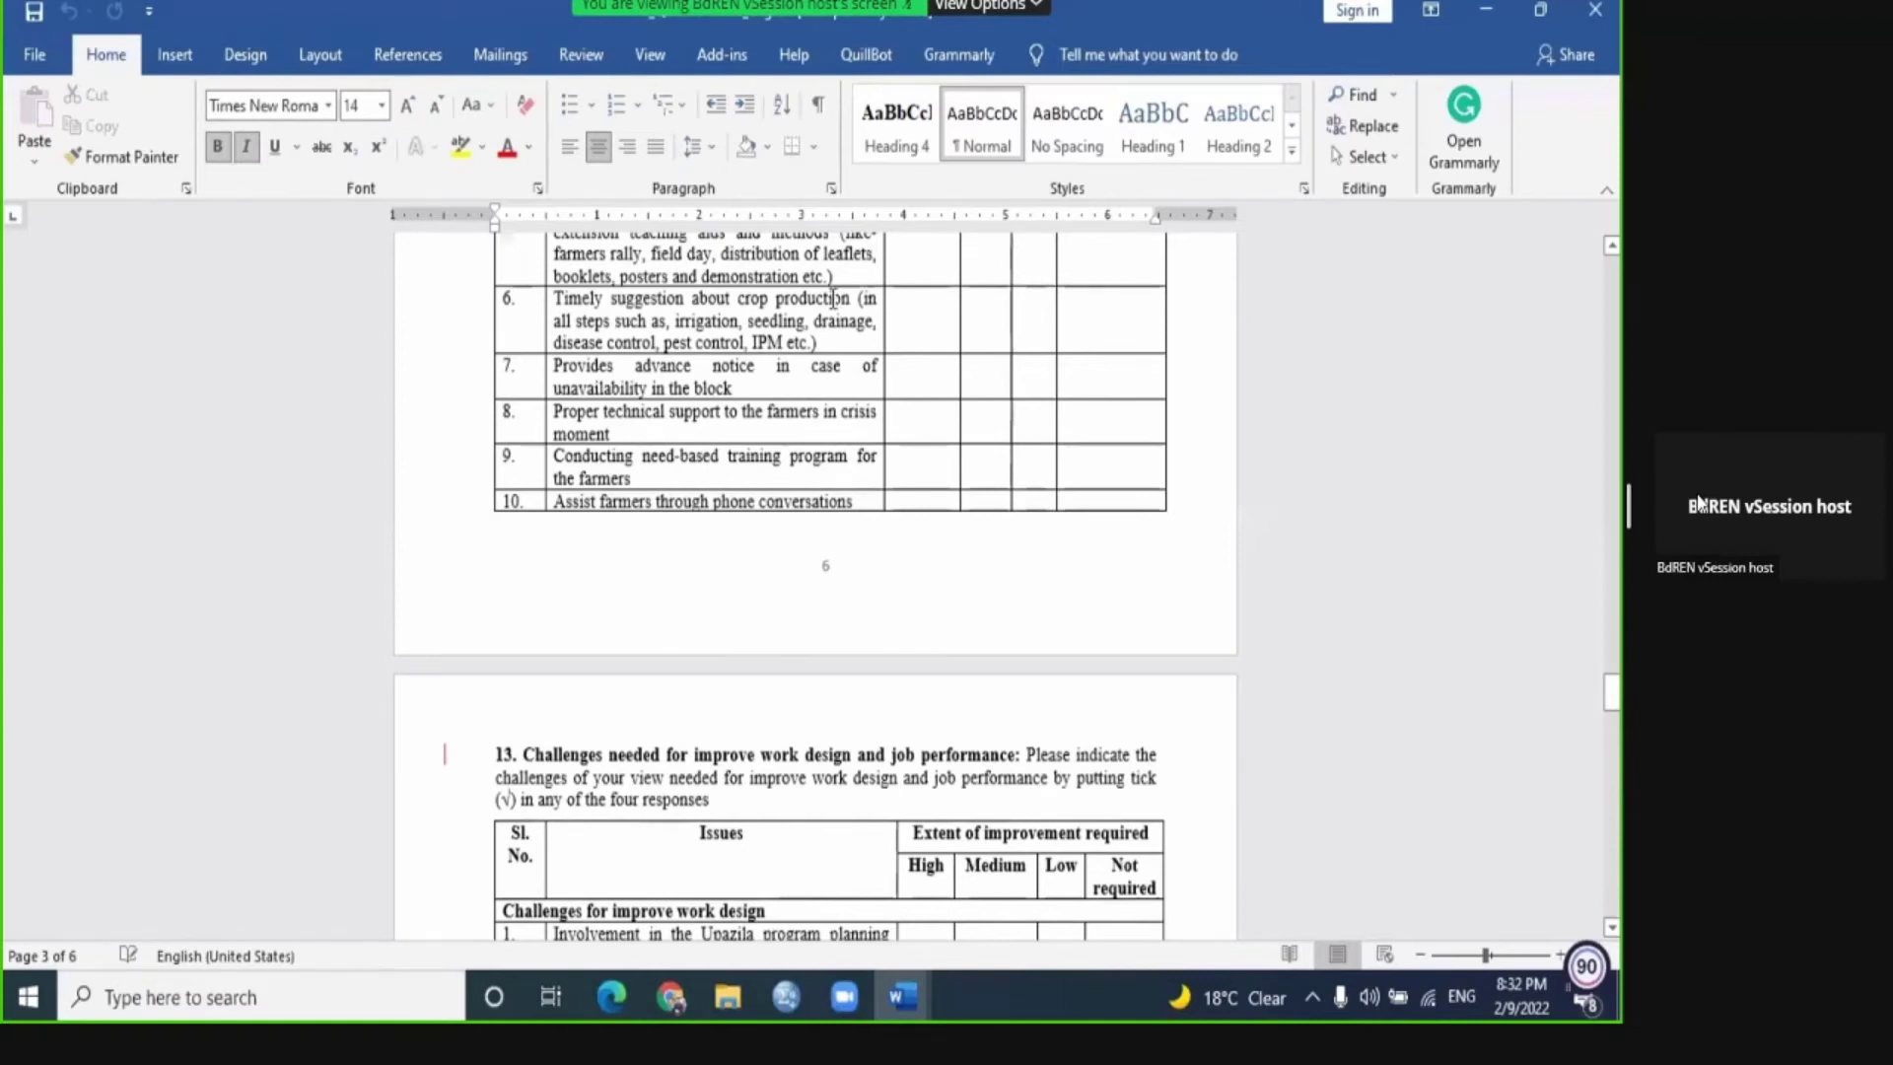
scroll(832, 298, "down", 18)
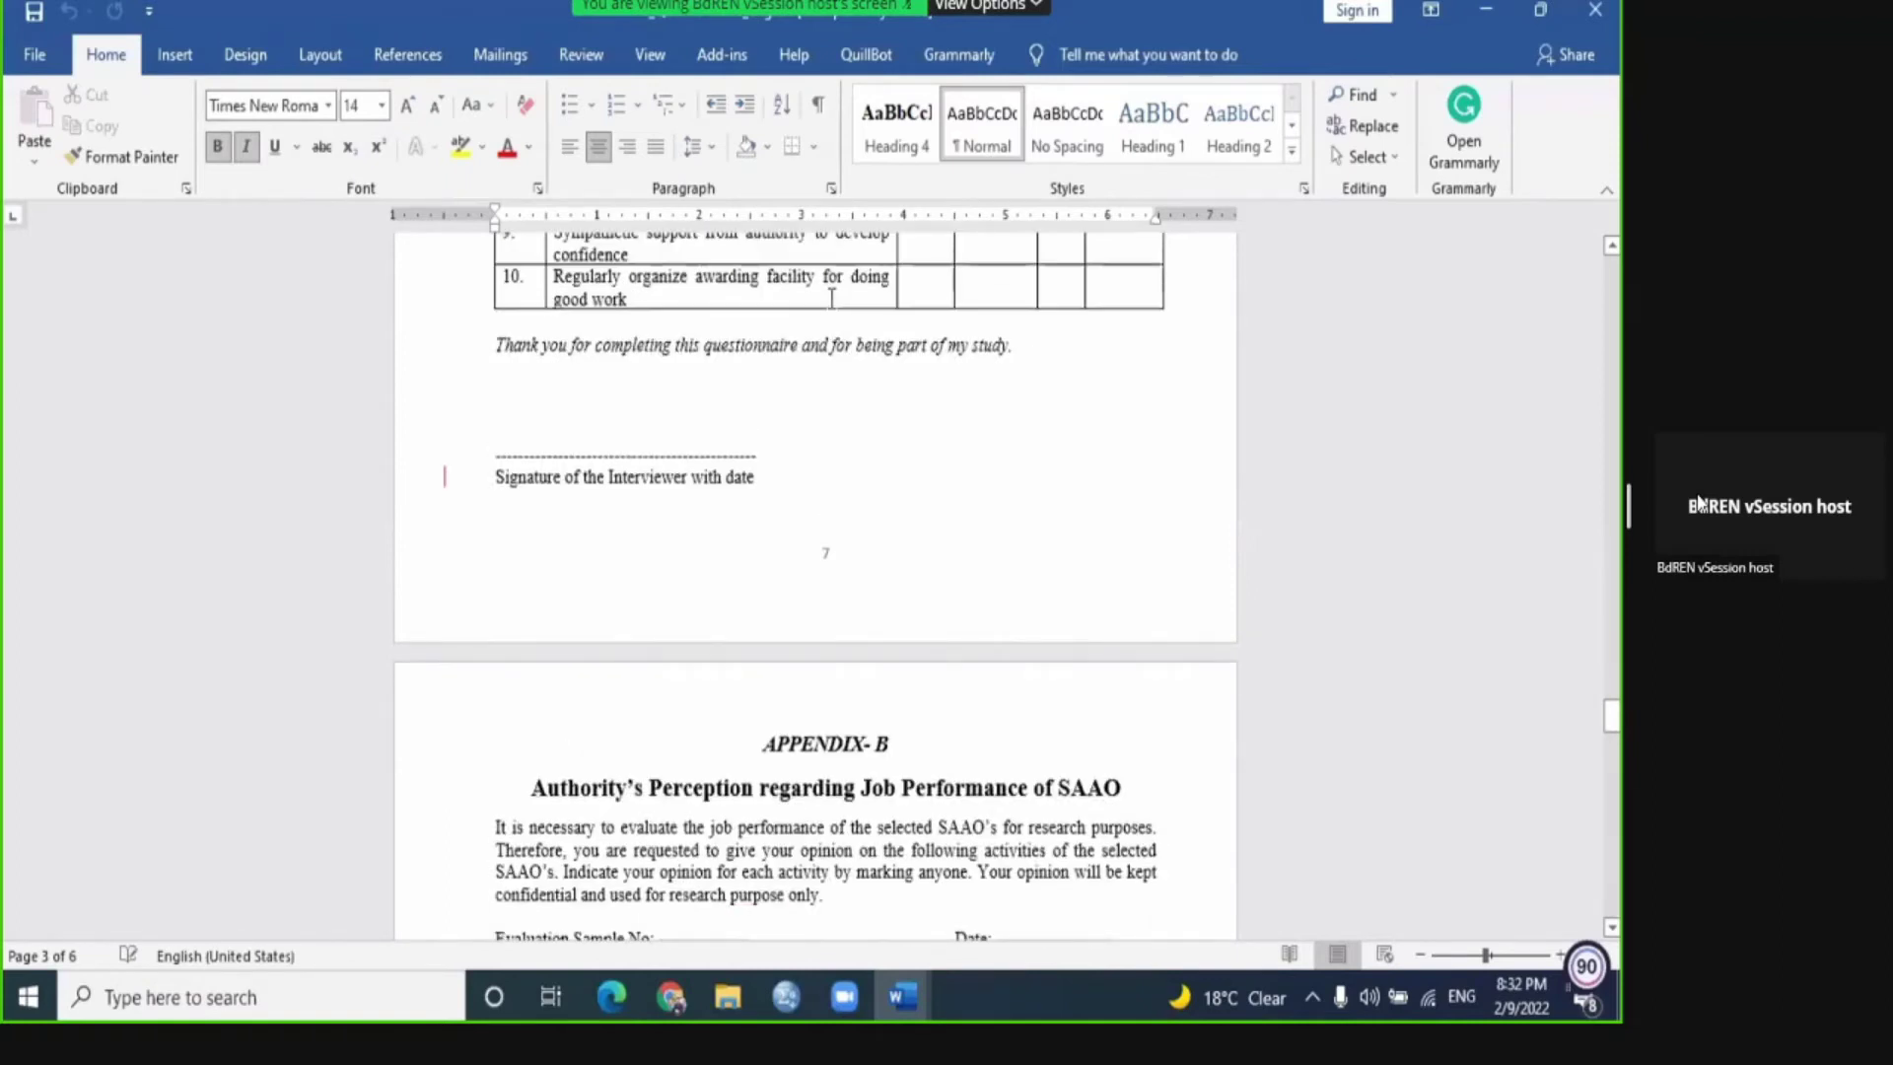
scroll(1606, 688, "up", 15)
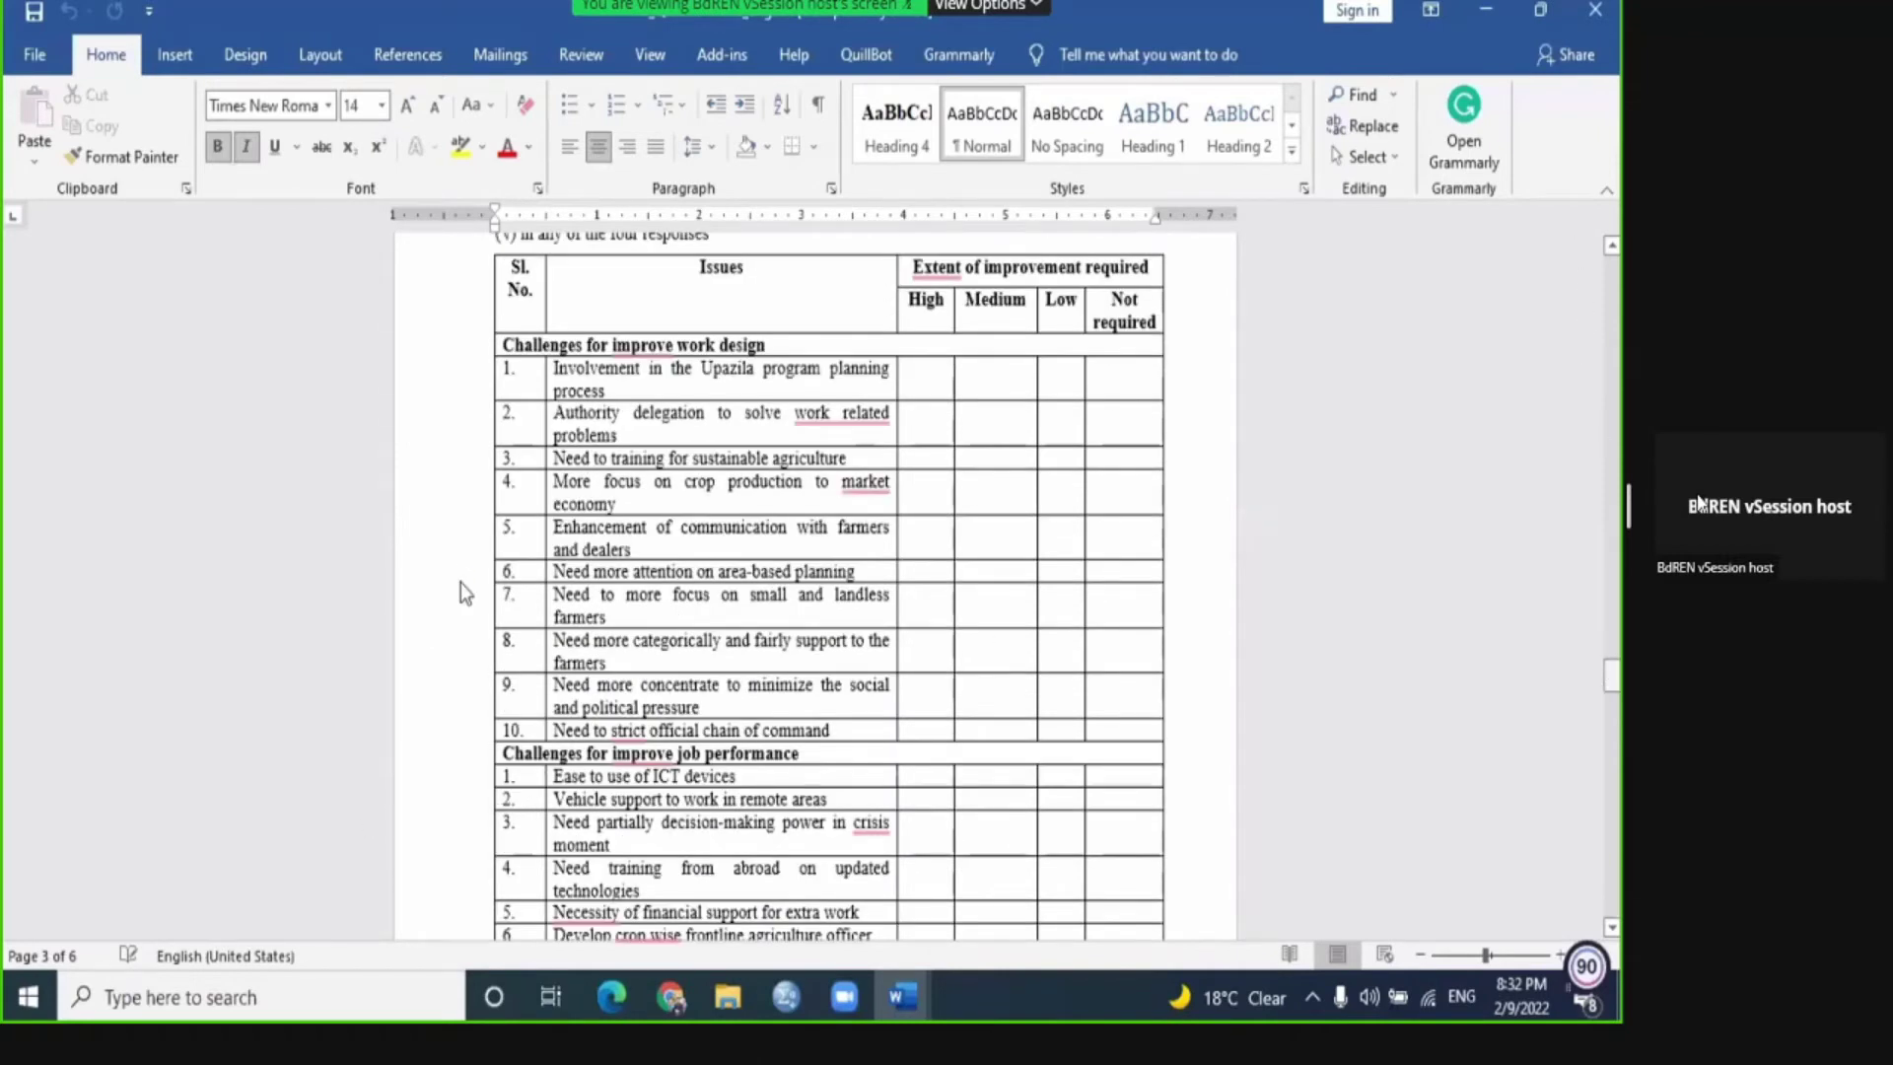
Step: Return to the start of the questionnaire and select its study title, narrowing the selection to the words Job Performance
key("ctrl+Home")
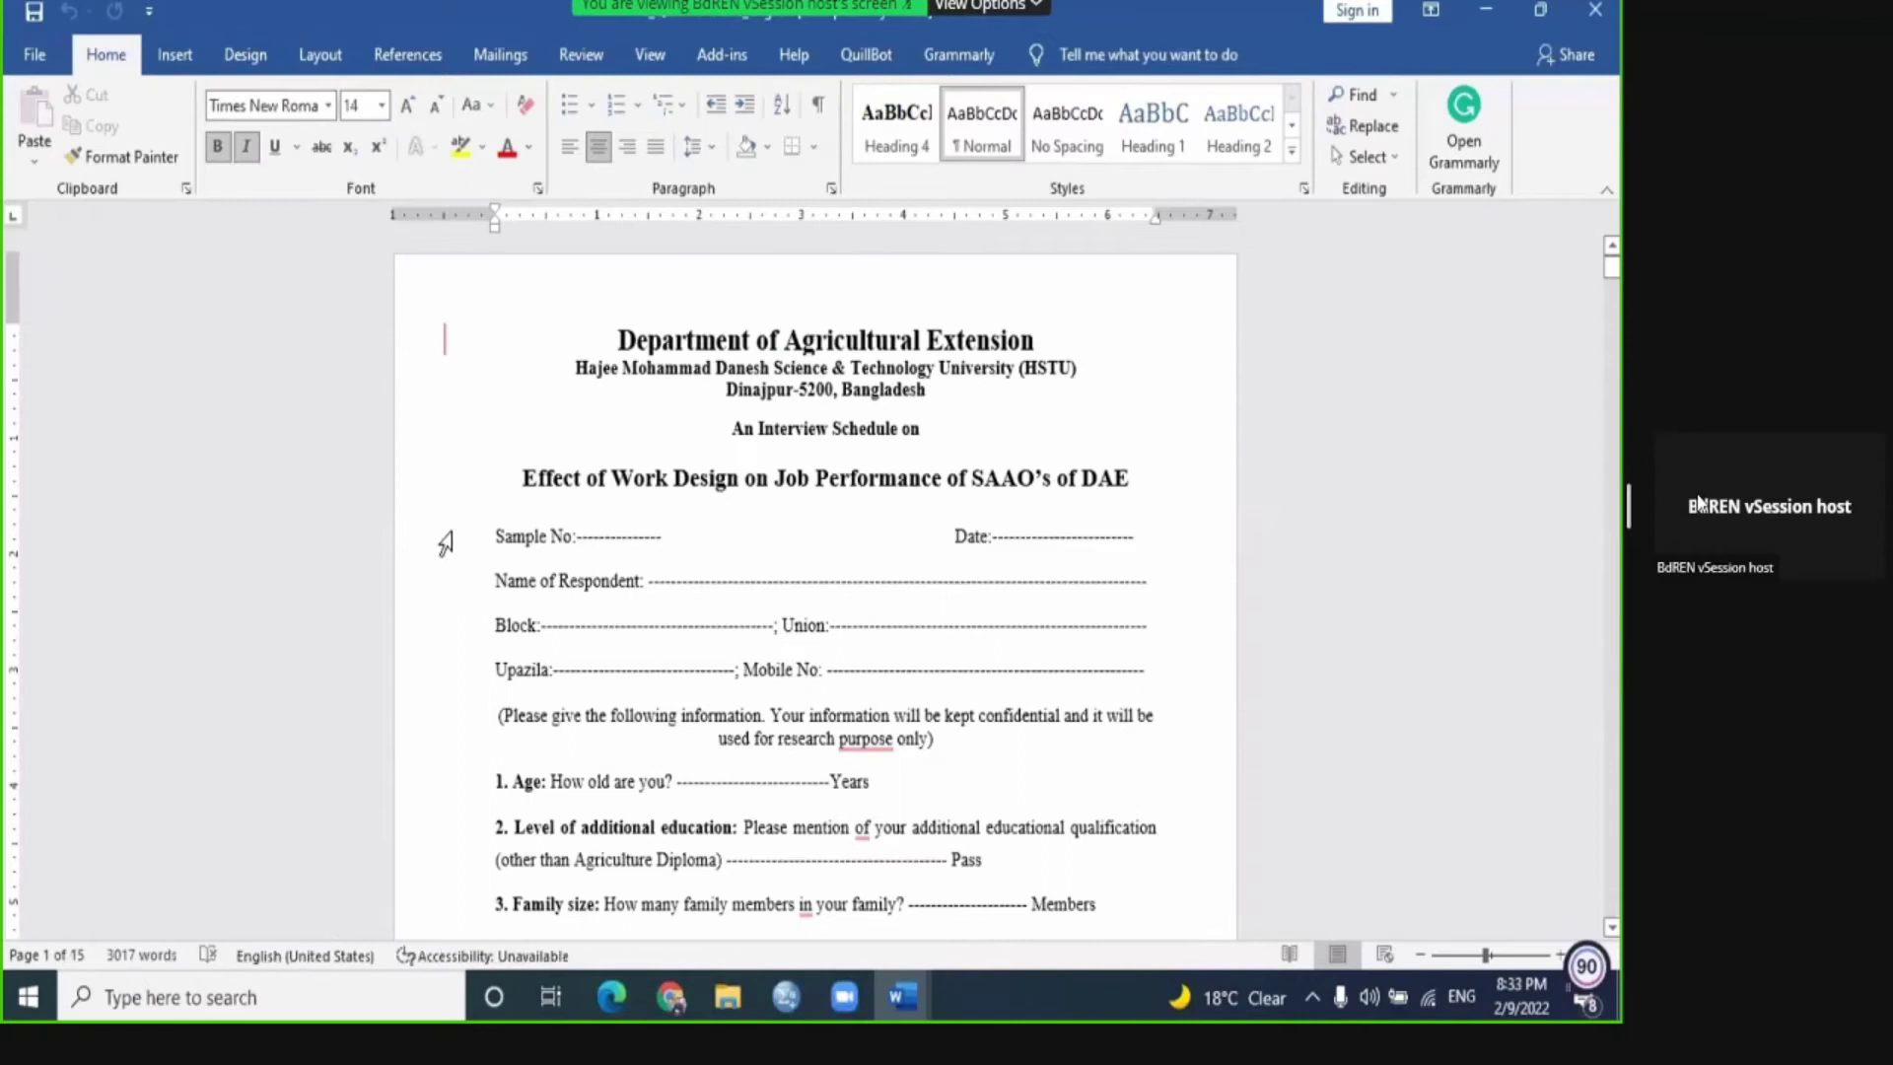
left_click(404, 488)
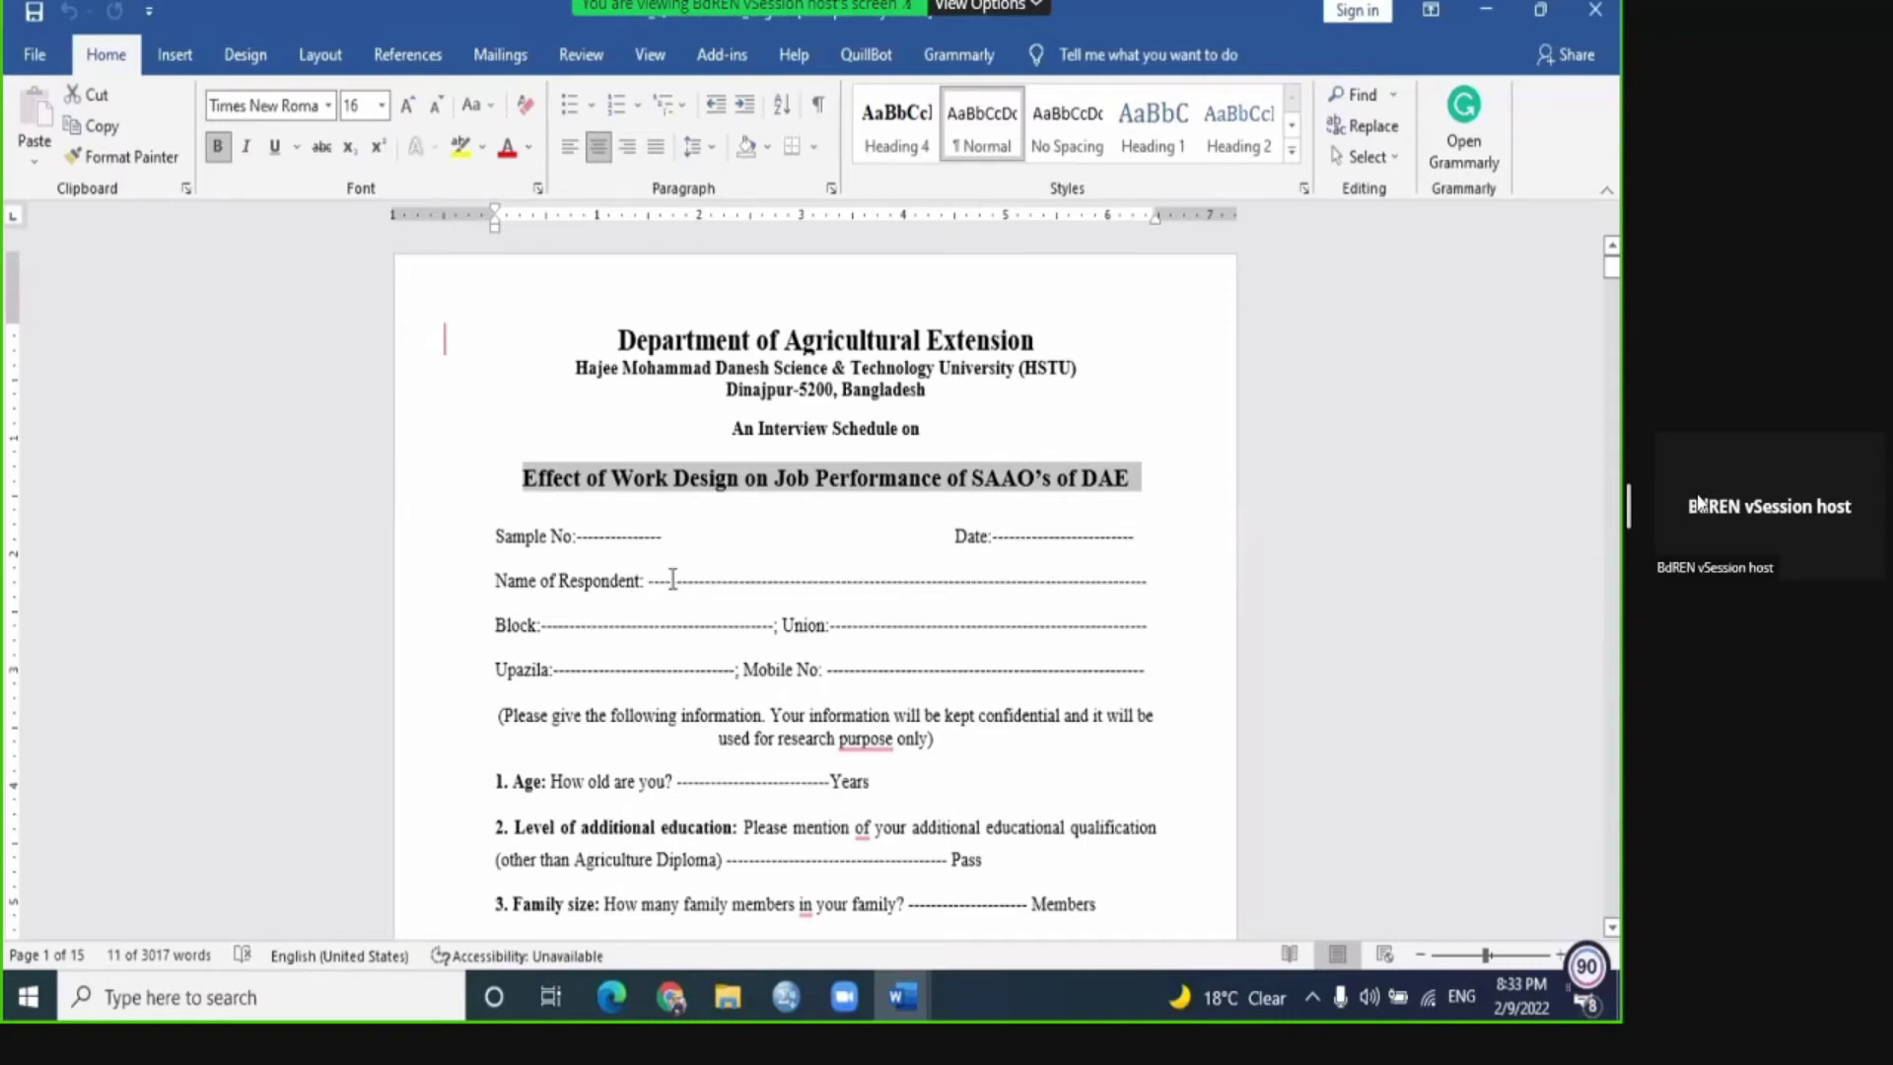
left_click(816, 488)
left_click_drag(779, 485, 912, 483)
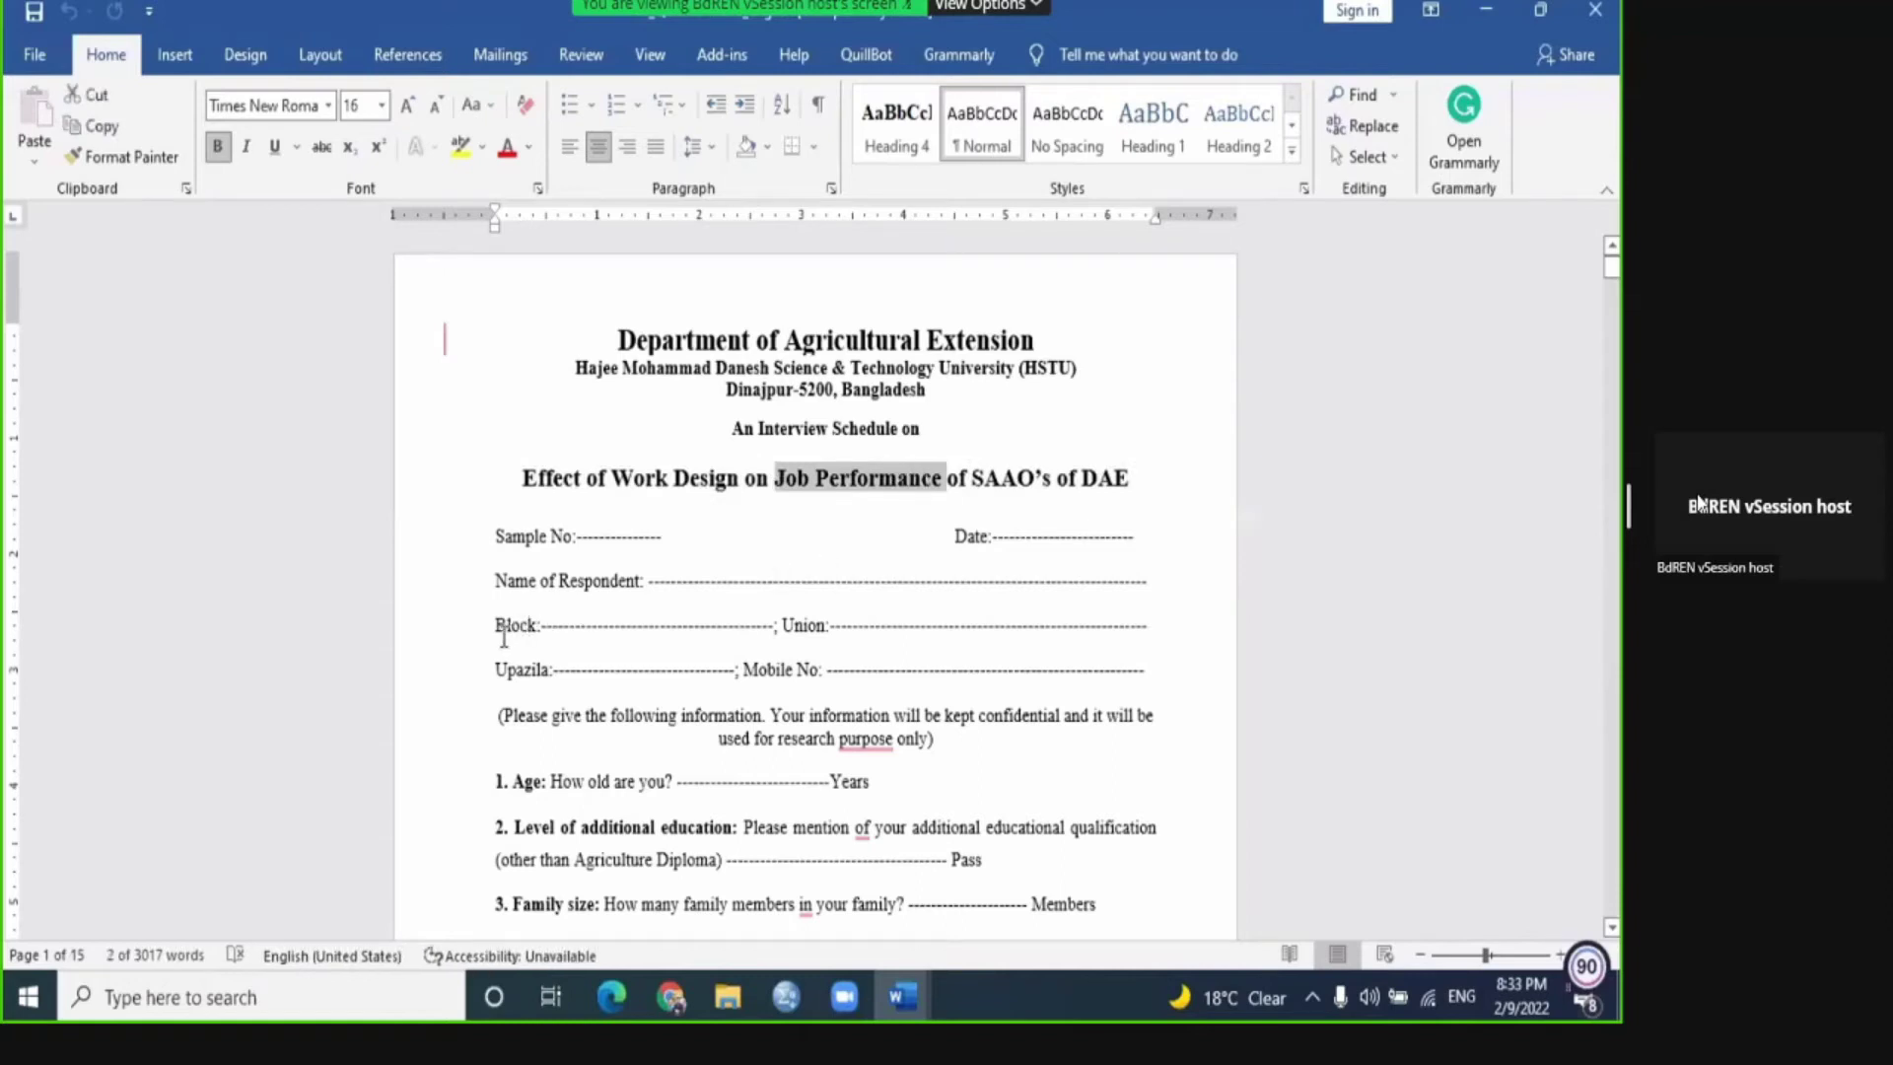
scroll(503, 639, "down", 4)
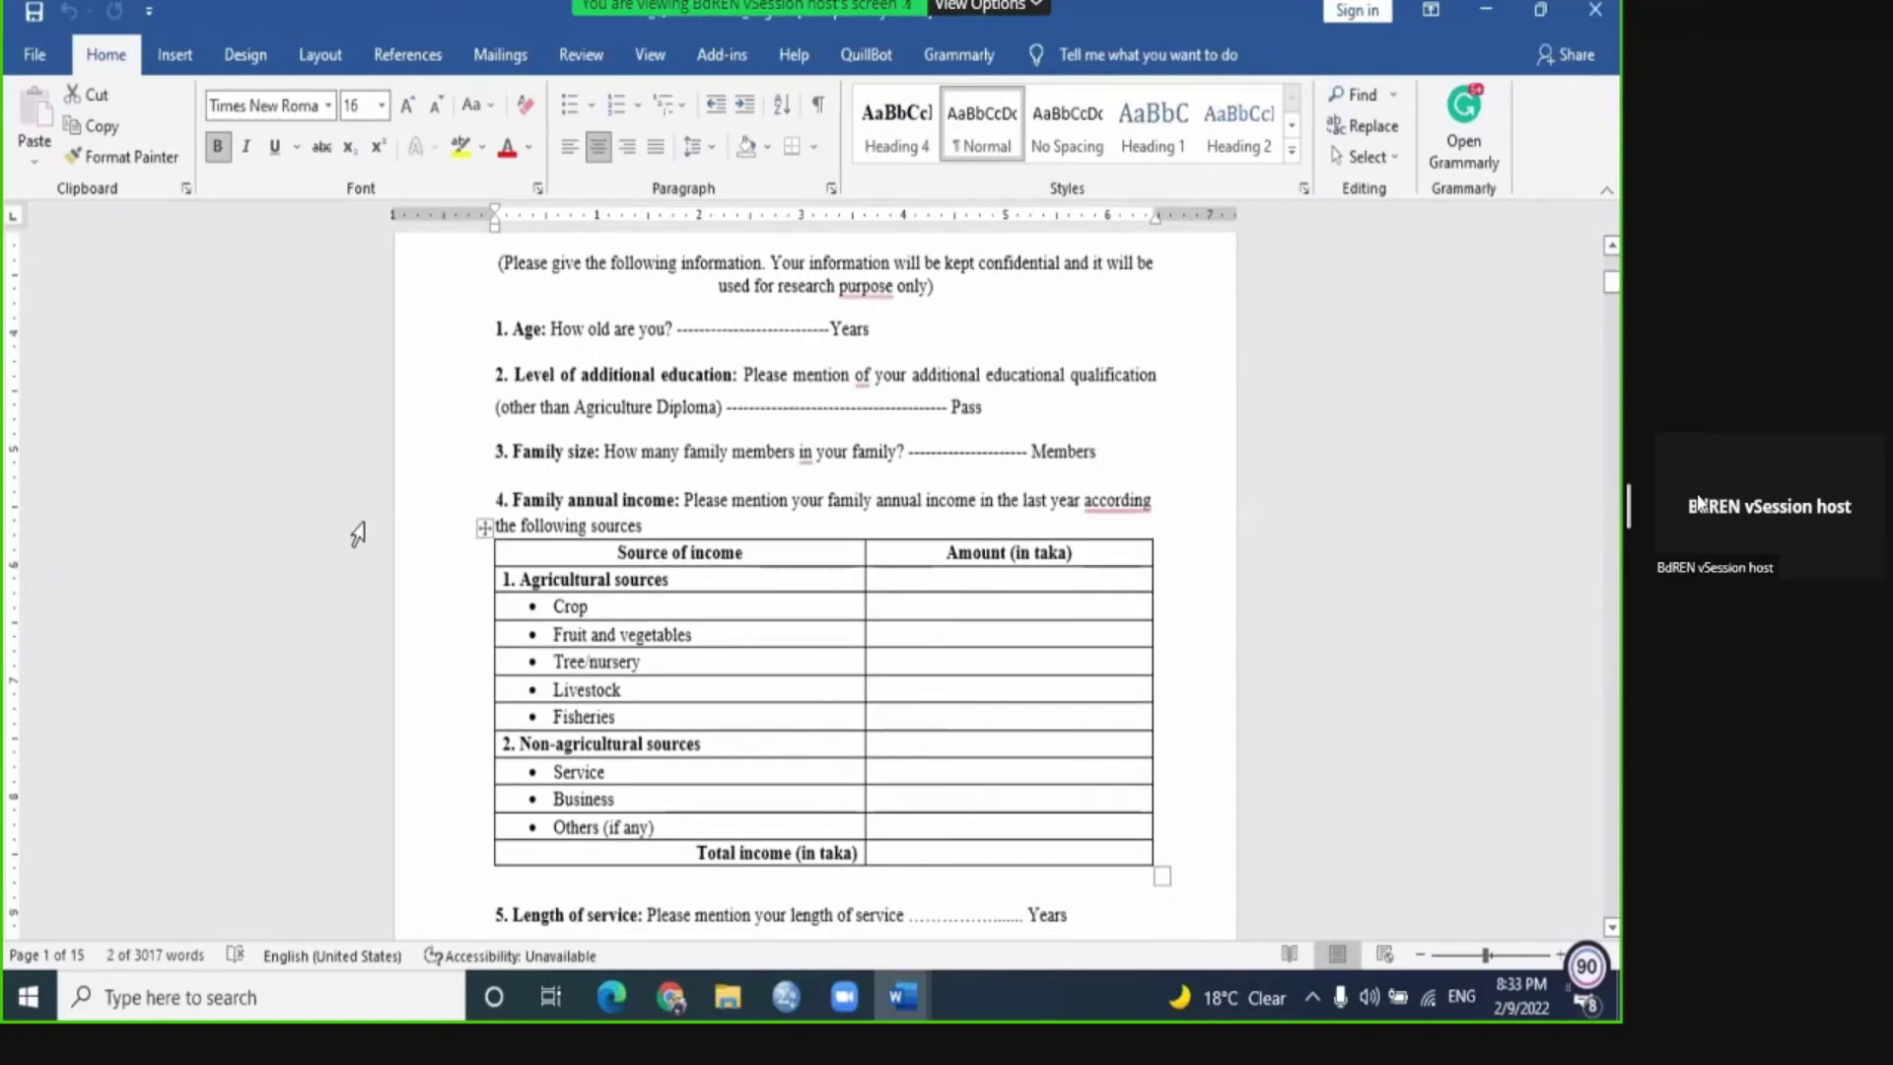
scroll(426, 450, "up", 4)
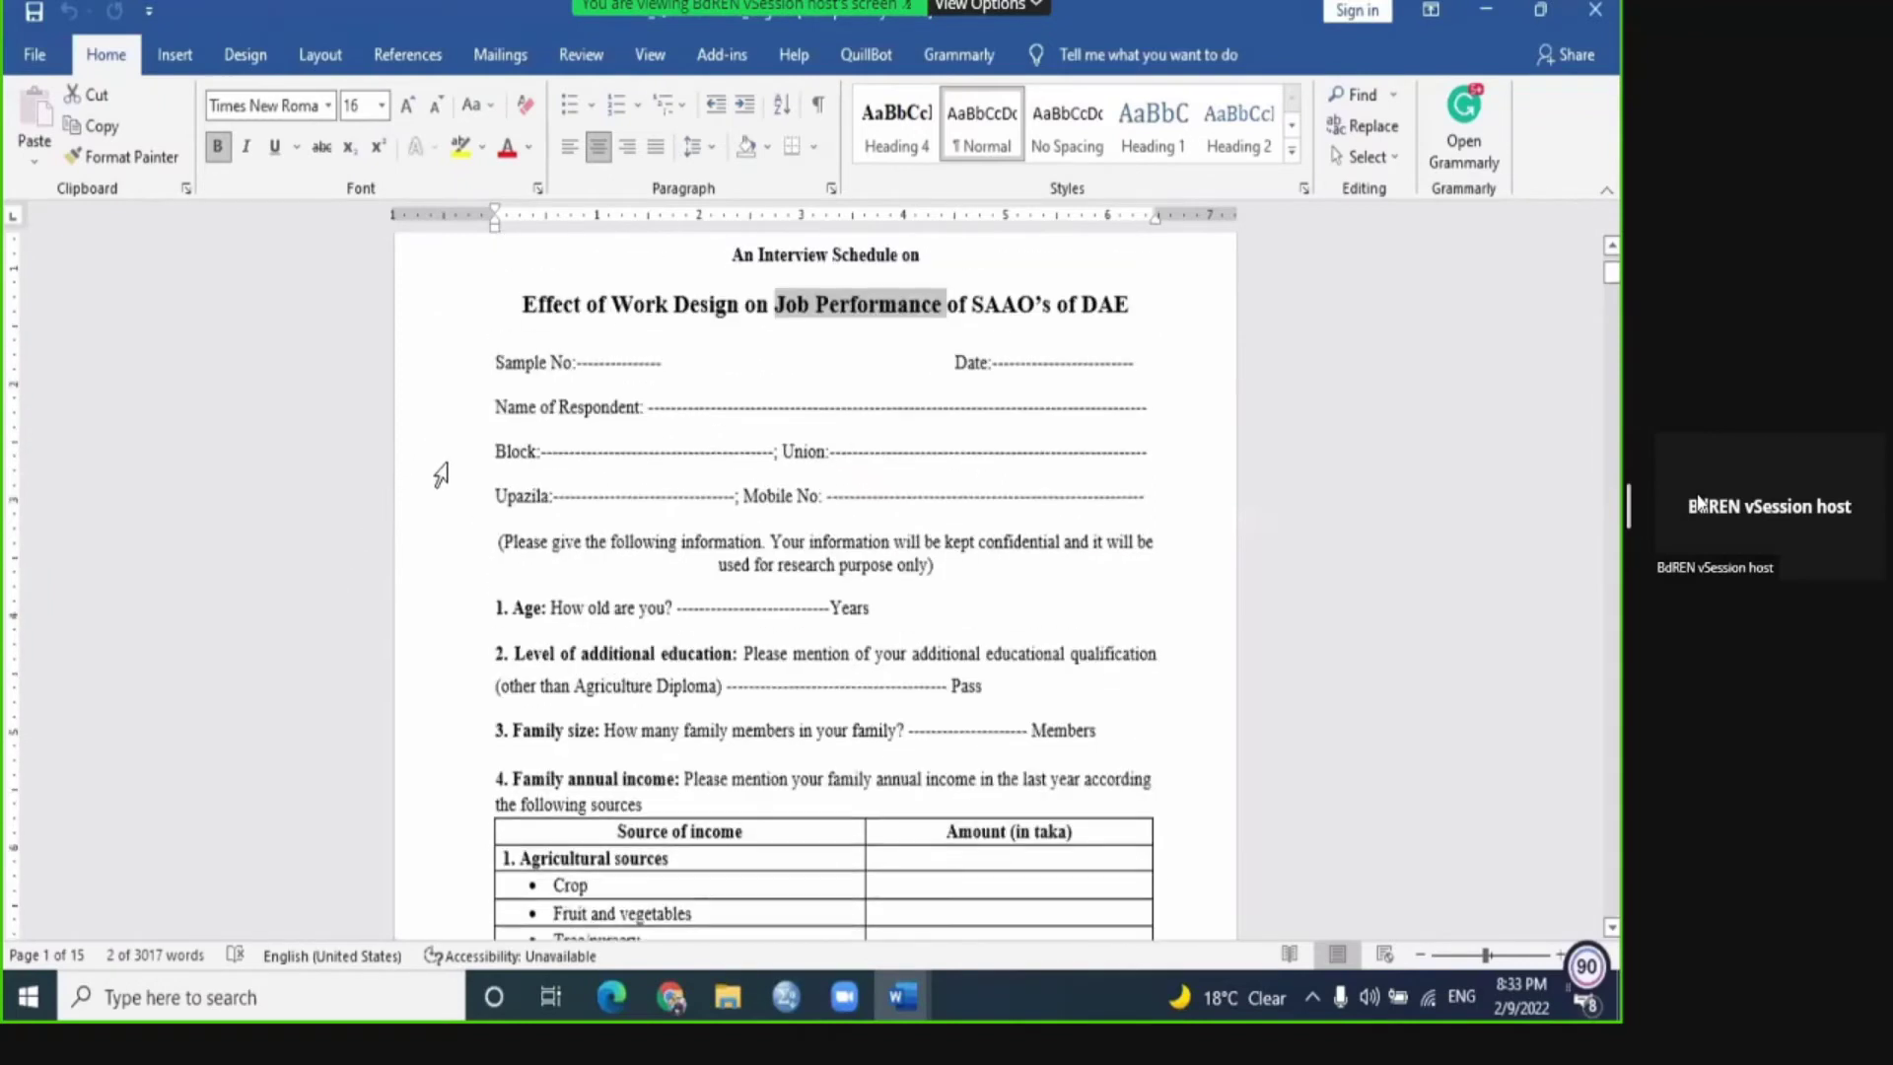
Step: Select the respondent details block from the Sample No line through the confidentiality note, and clear the selection
left_click_drag(438, 345, 494, 499)
scroll(435, 623, "down", 2)
scroll(434, 625, "down", 1)
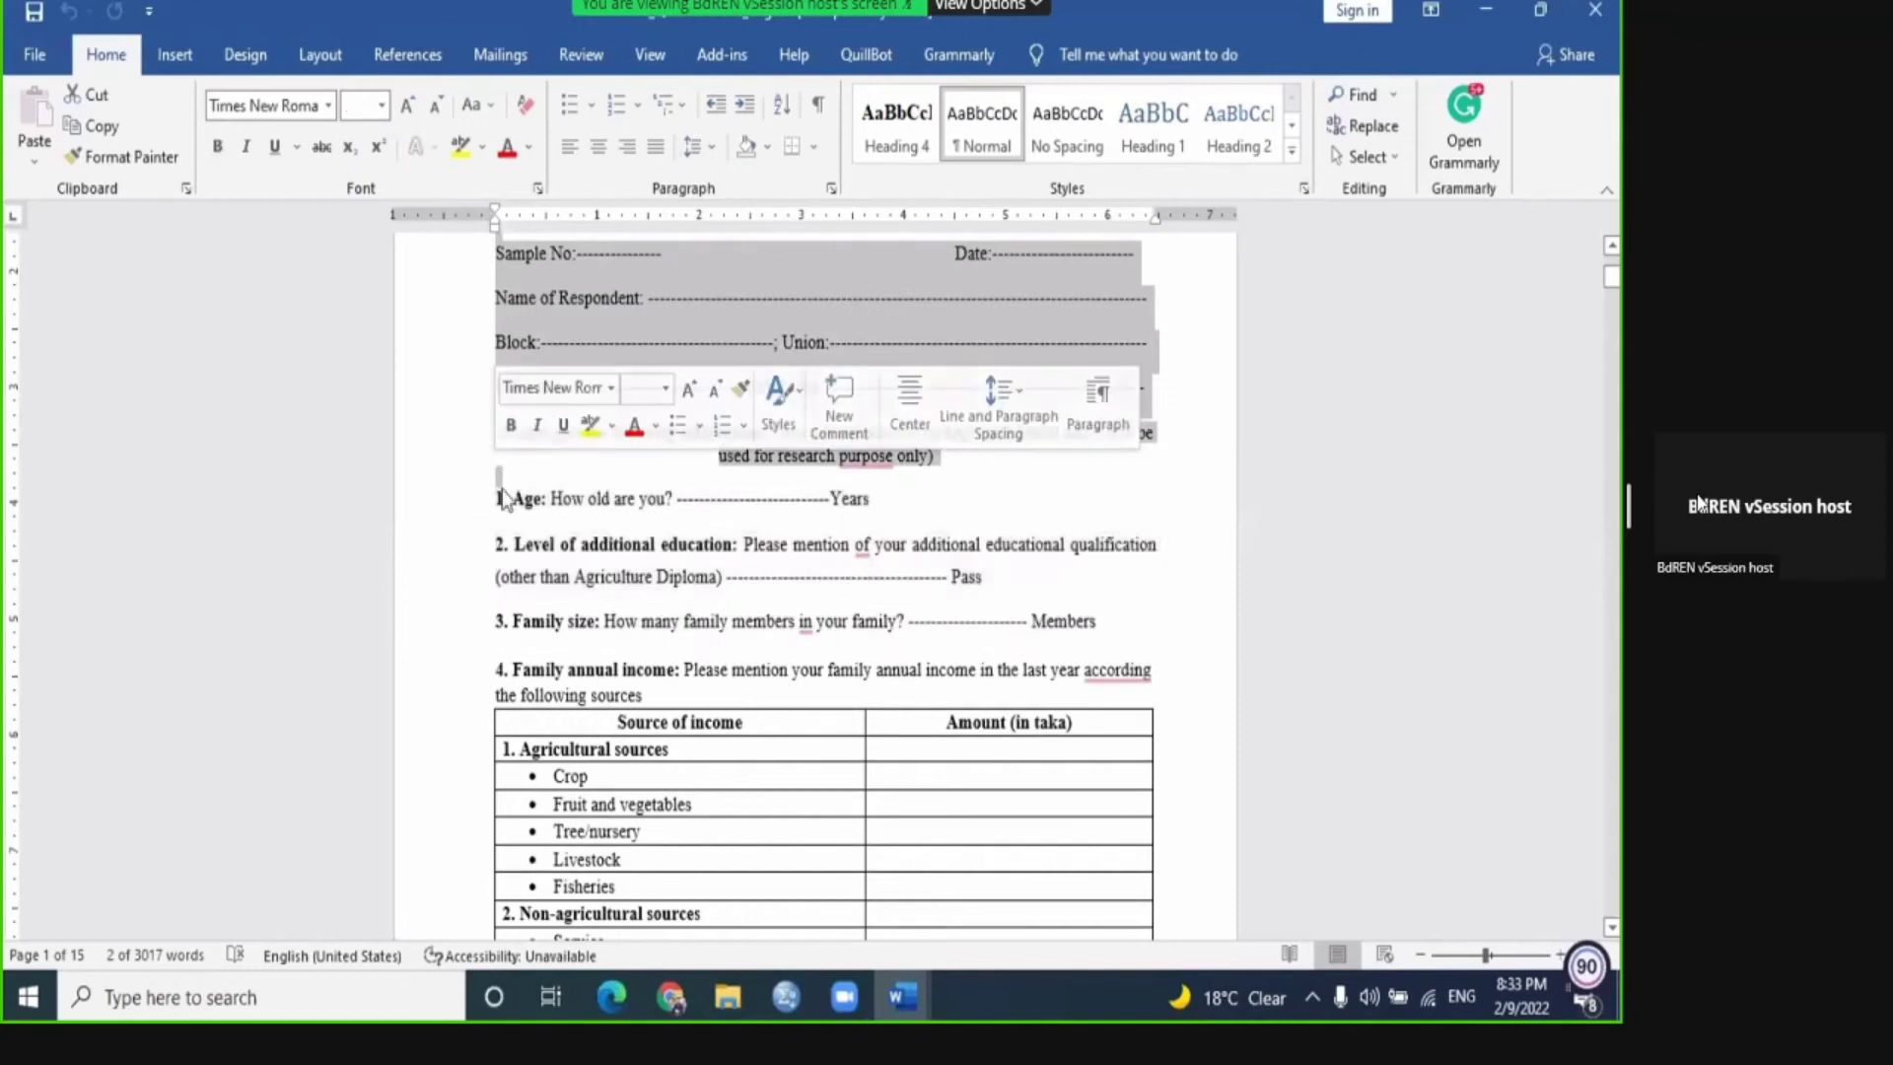
scroll(505, 572, "down", 1)
left_click(563, 556)
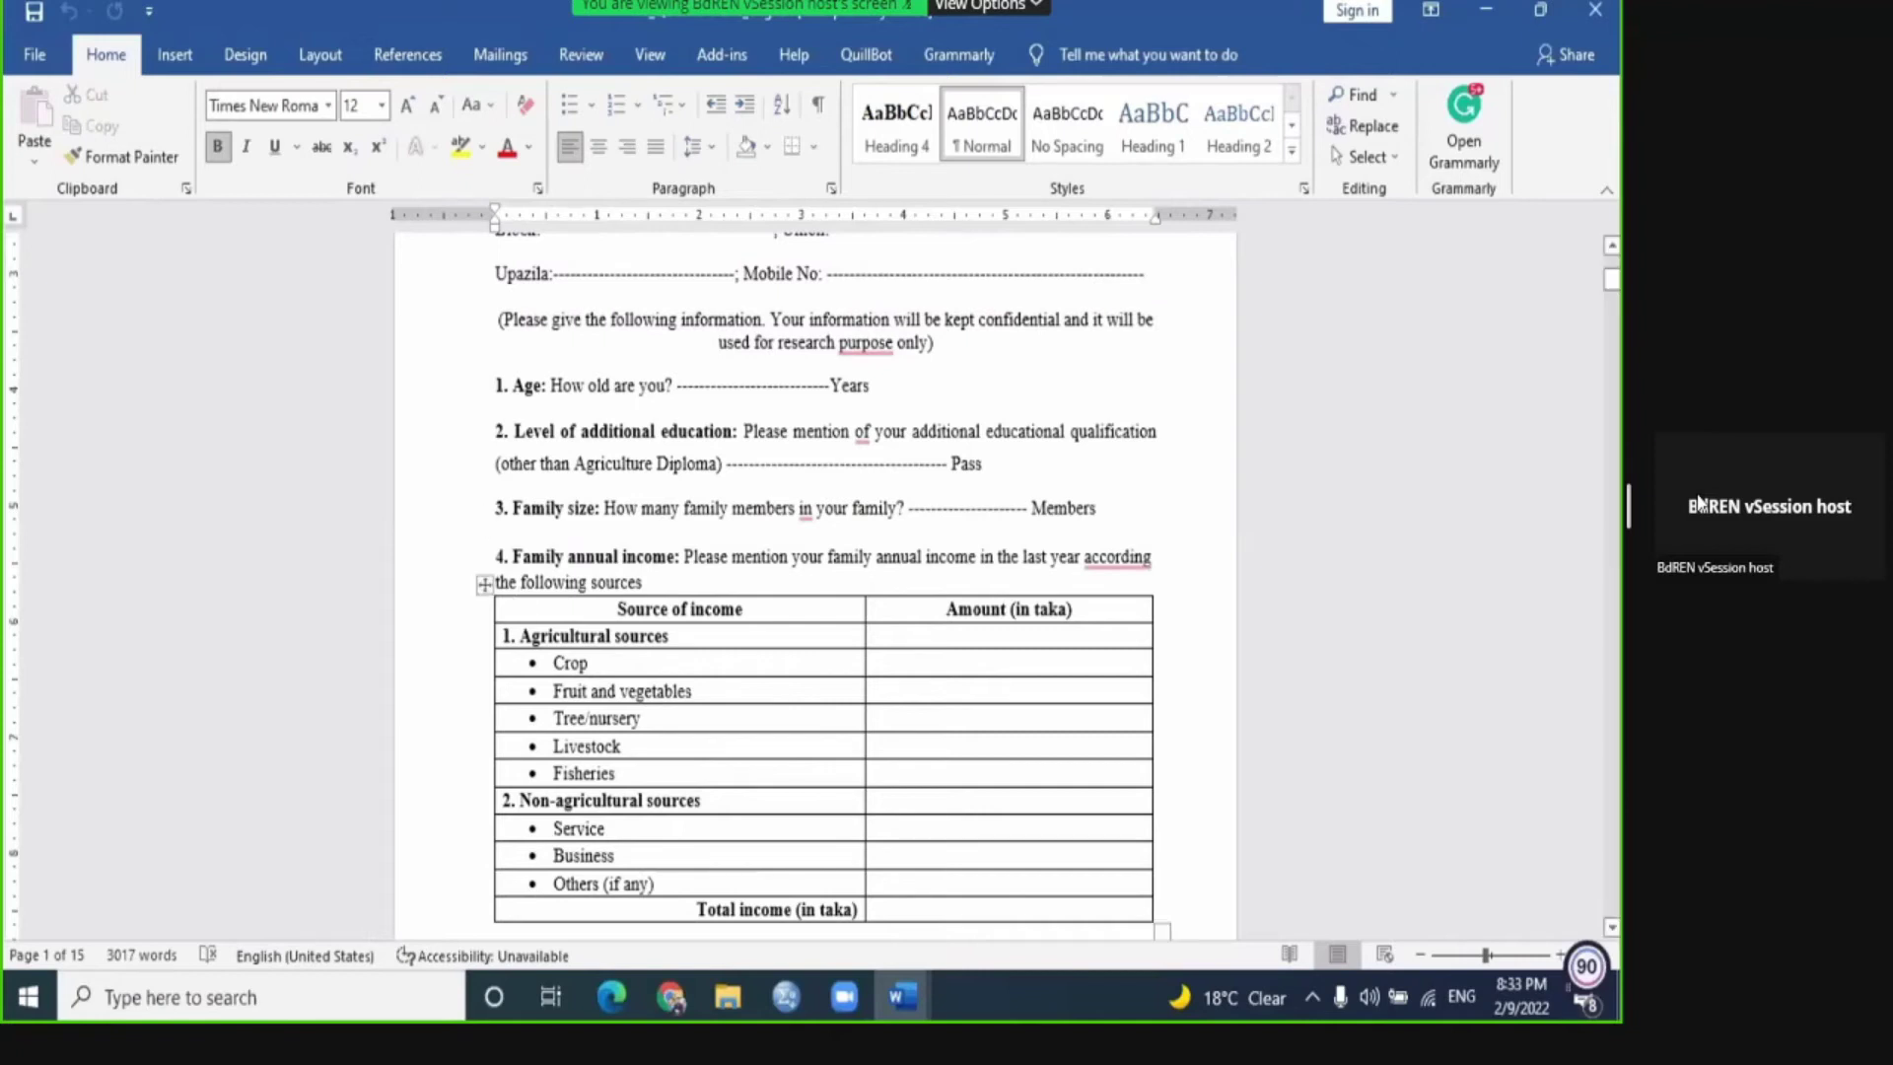
Step: Mark the lines around the age and additional education questions, and the second line of the family annual income question
left_click(402, 410)
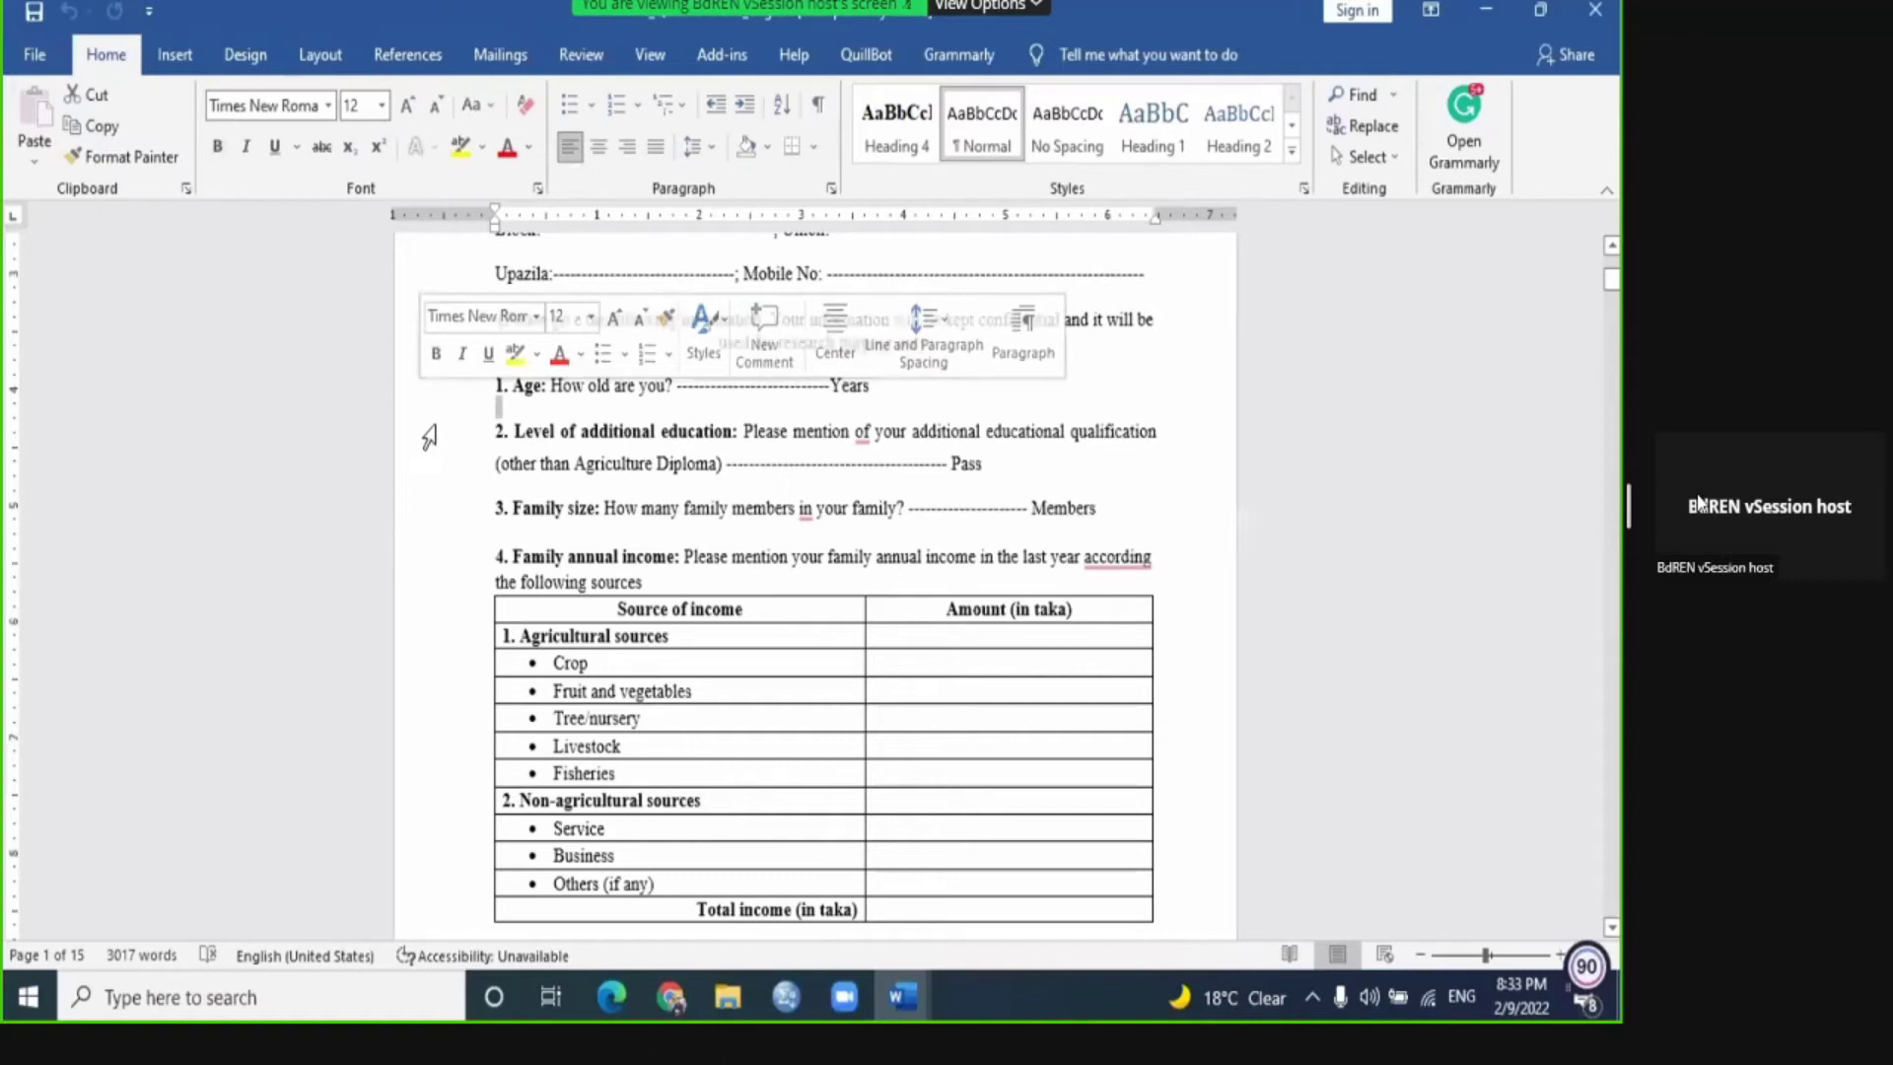
left_click(436, 431)
left_click(581, 463)
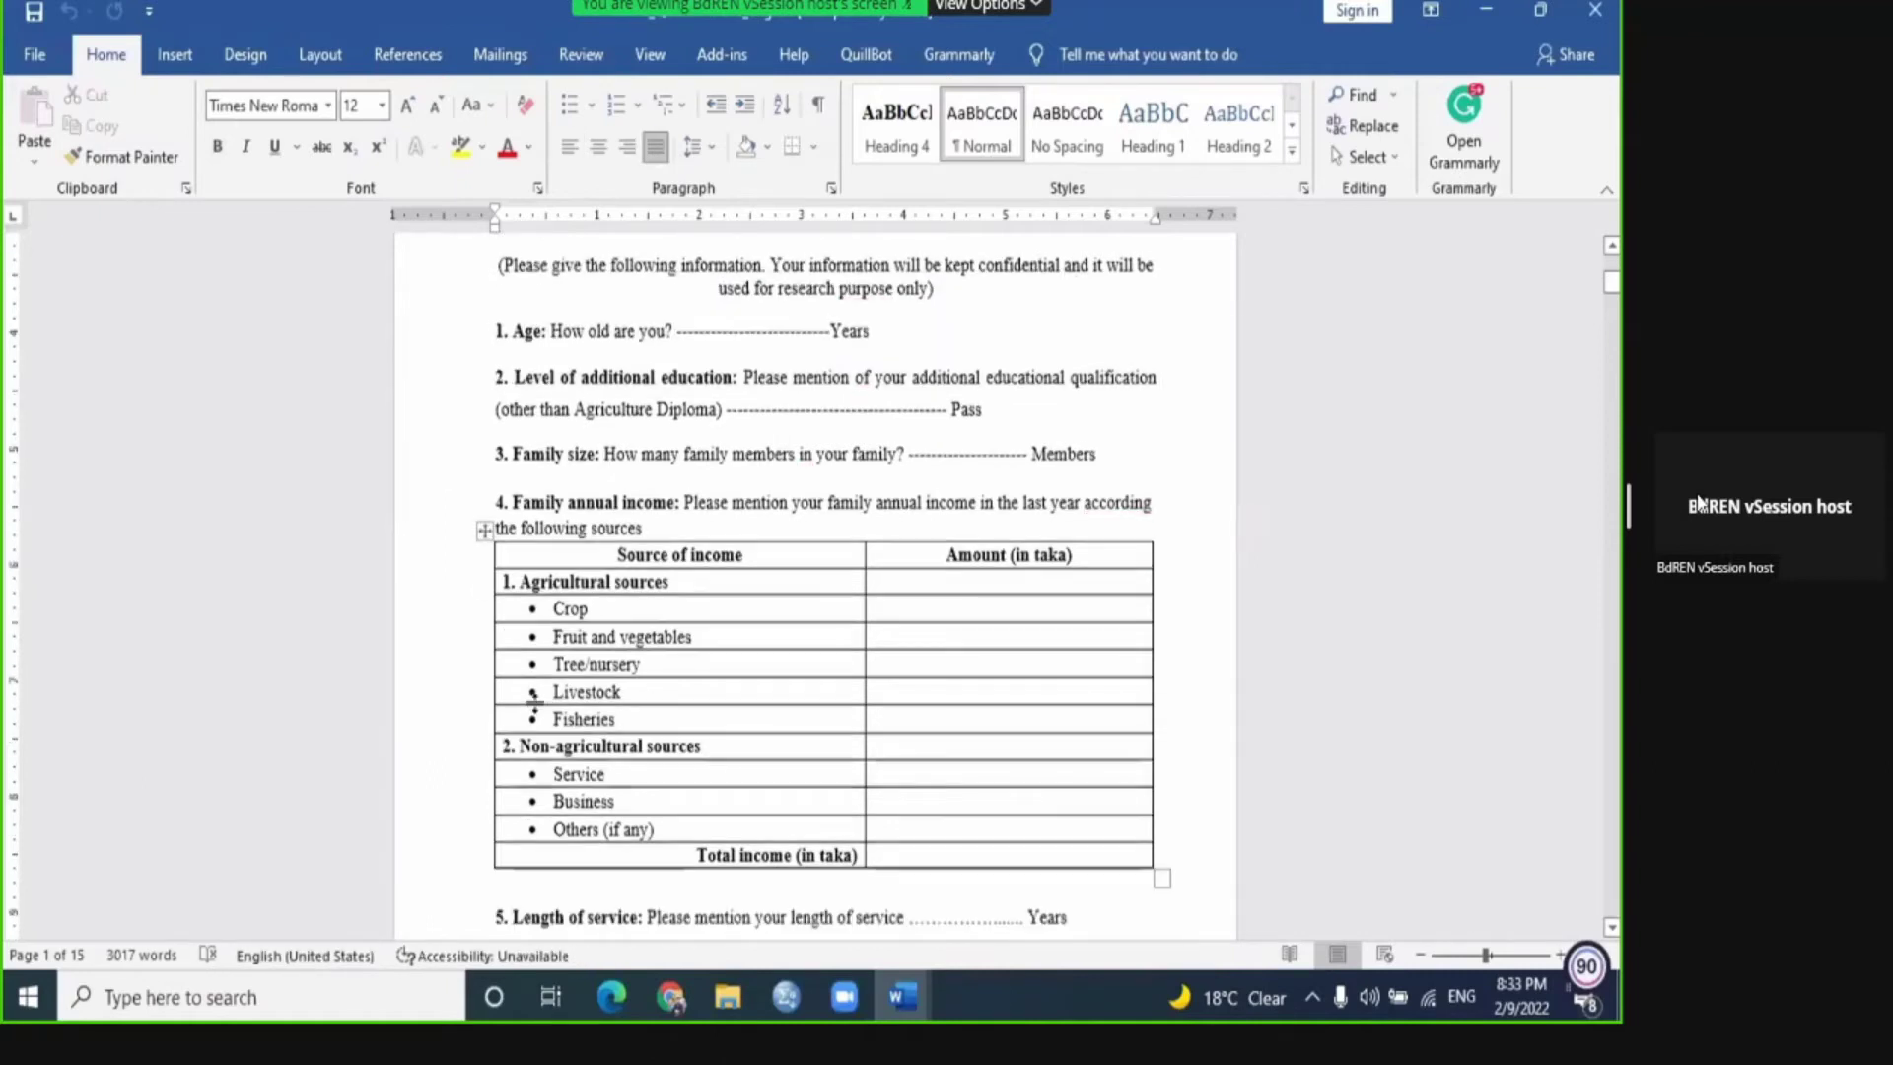
scroll(404, 522, "down", 1)
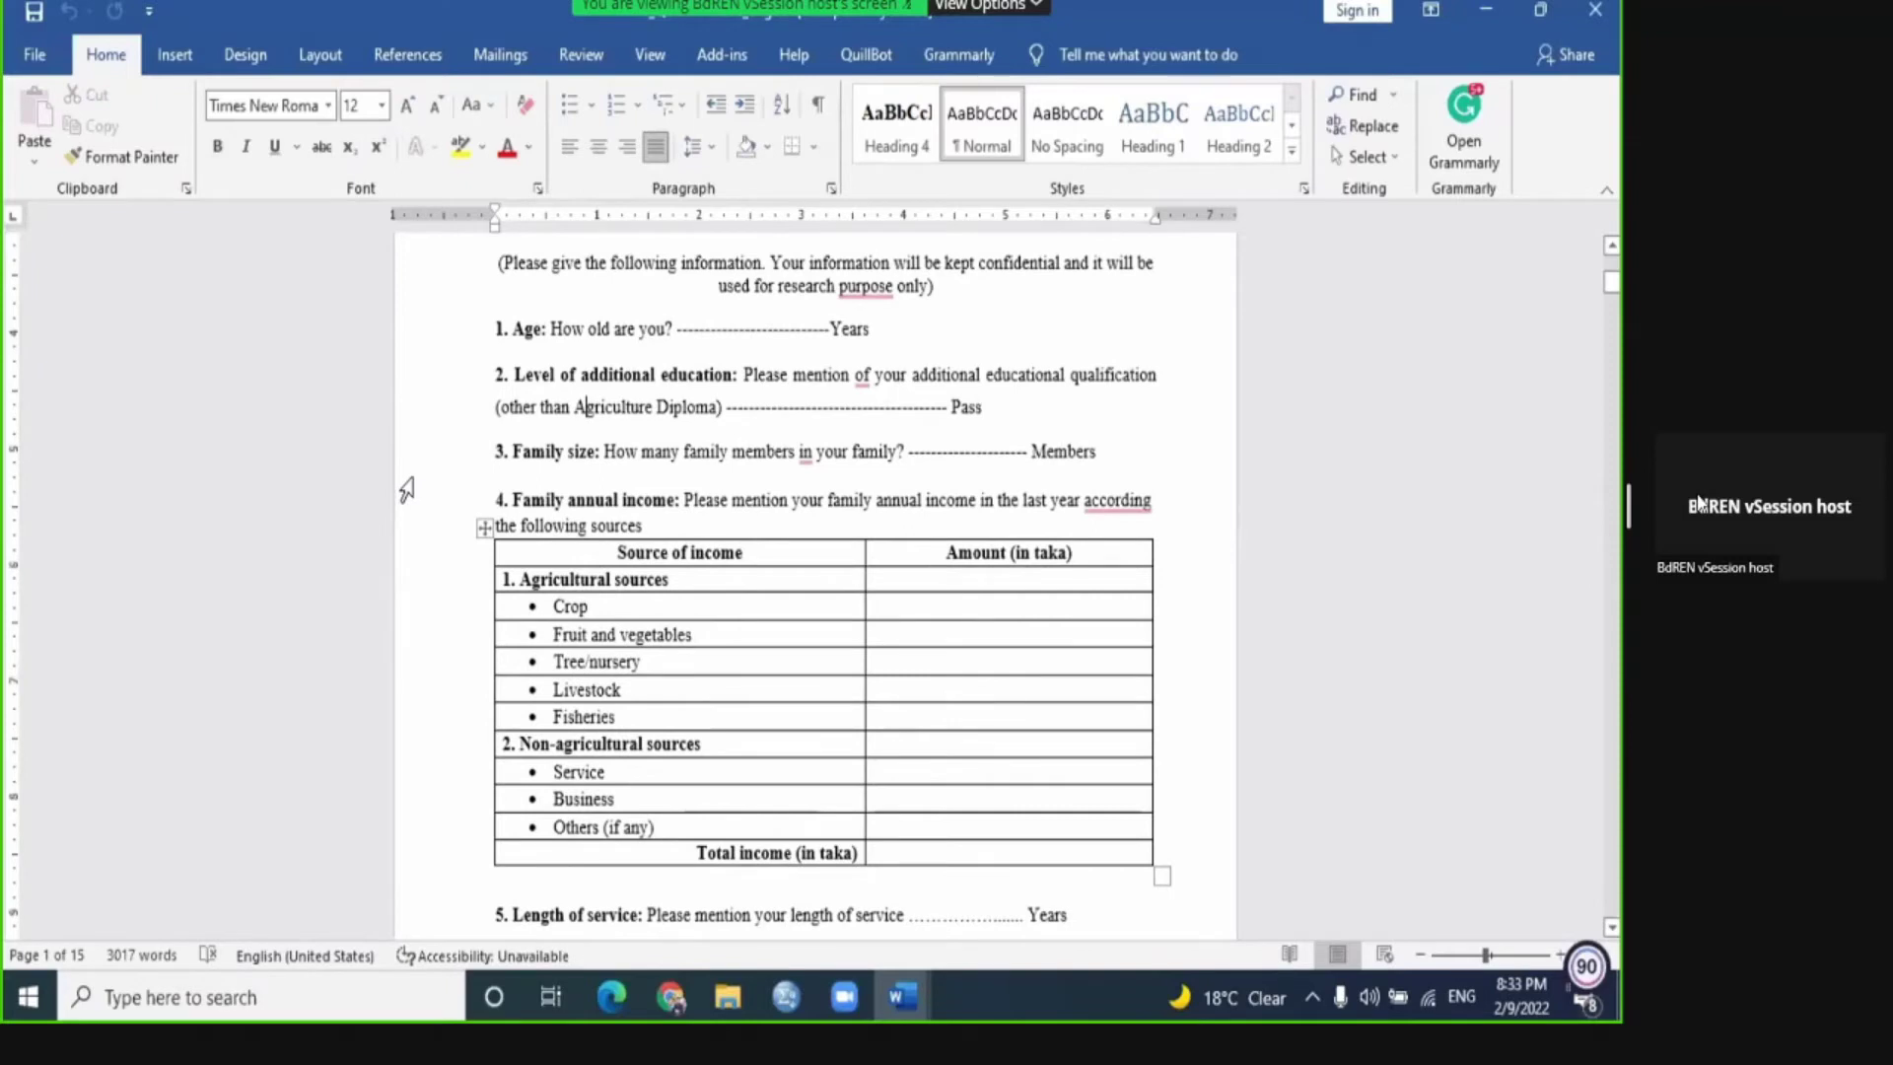
left_click(414, 526)
Step: Examine the questions from length of service and job facilities through professional training need to management orientation
scroll(424, 552, "down", 5)
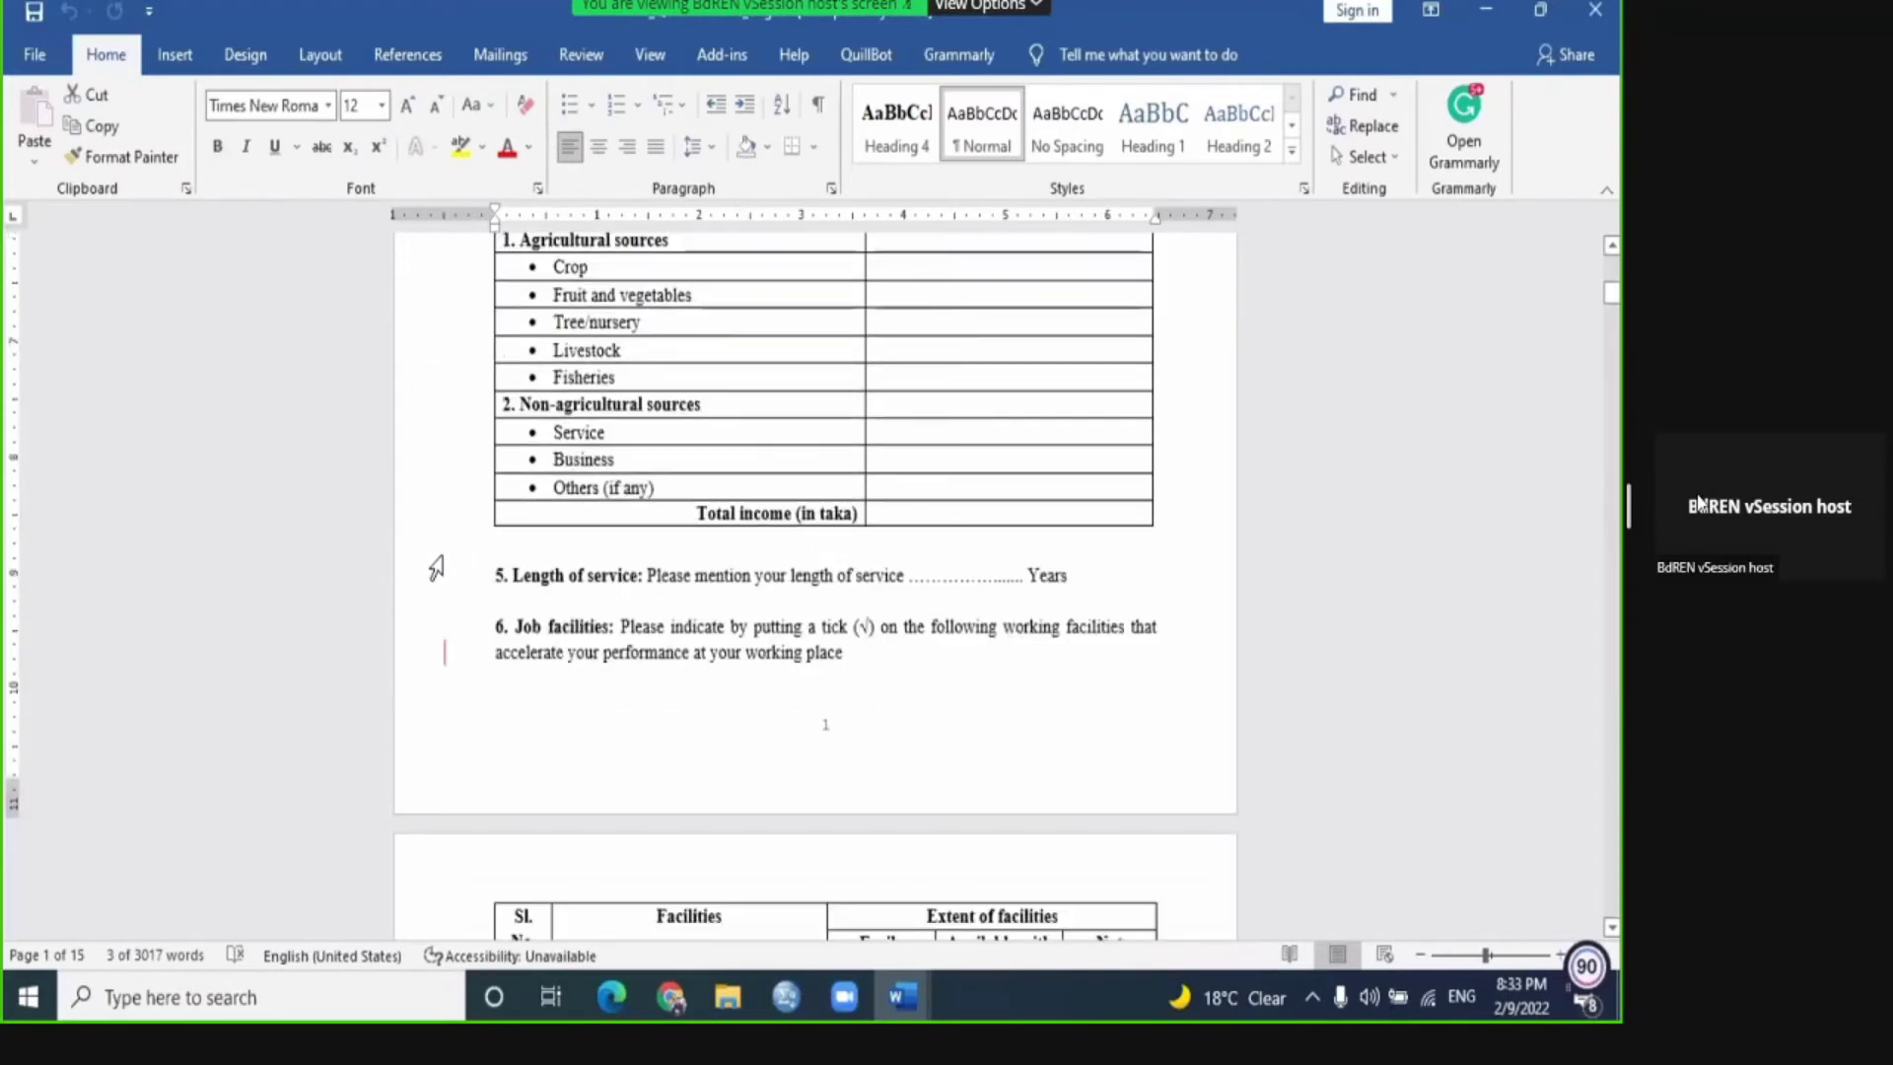
scroll(436, 569, "down", 3)
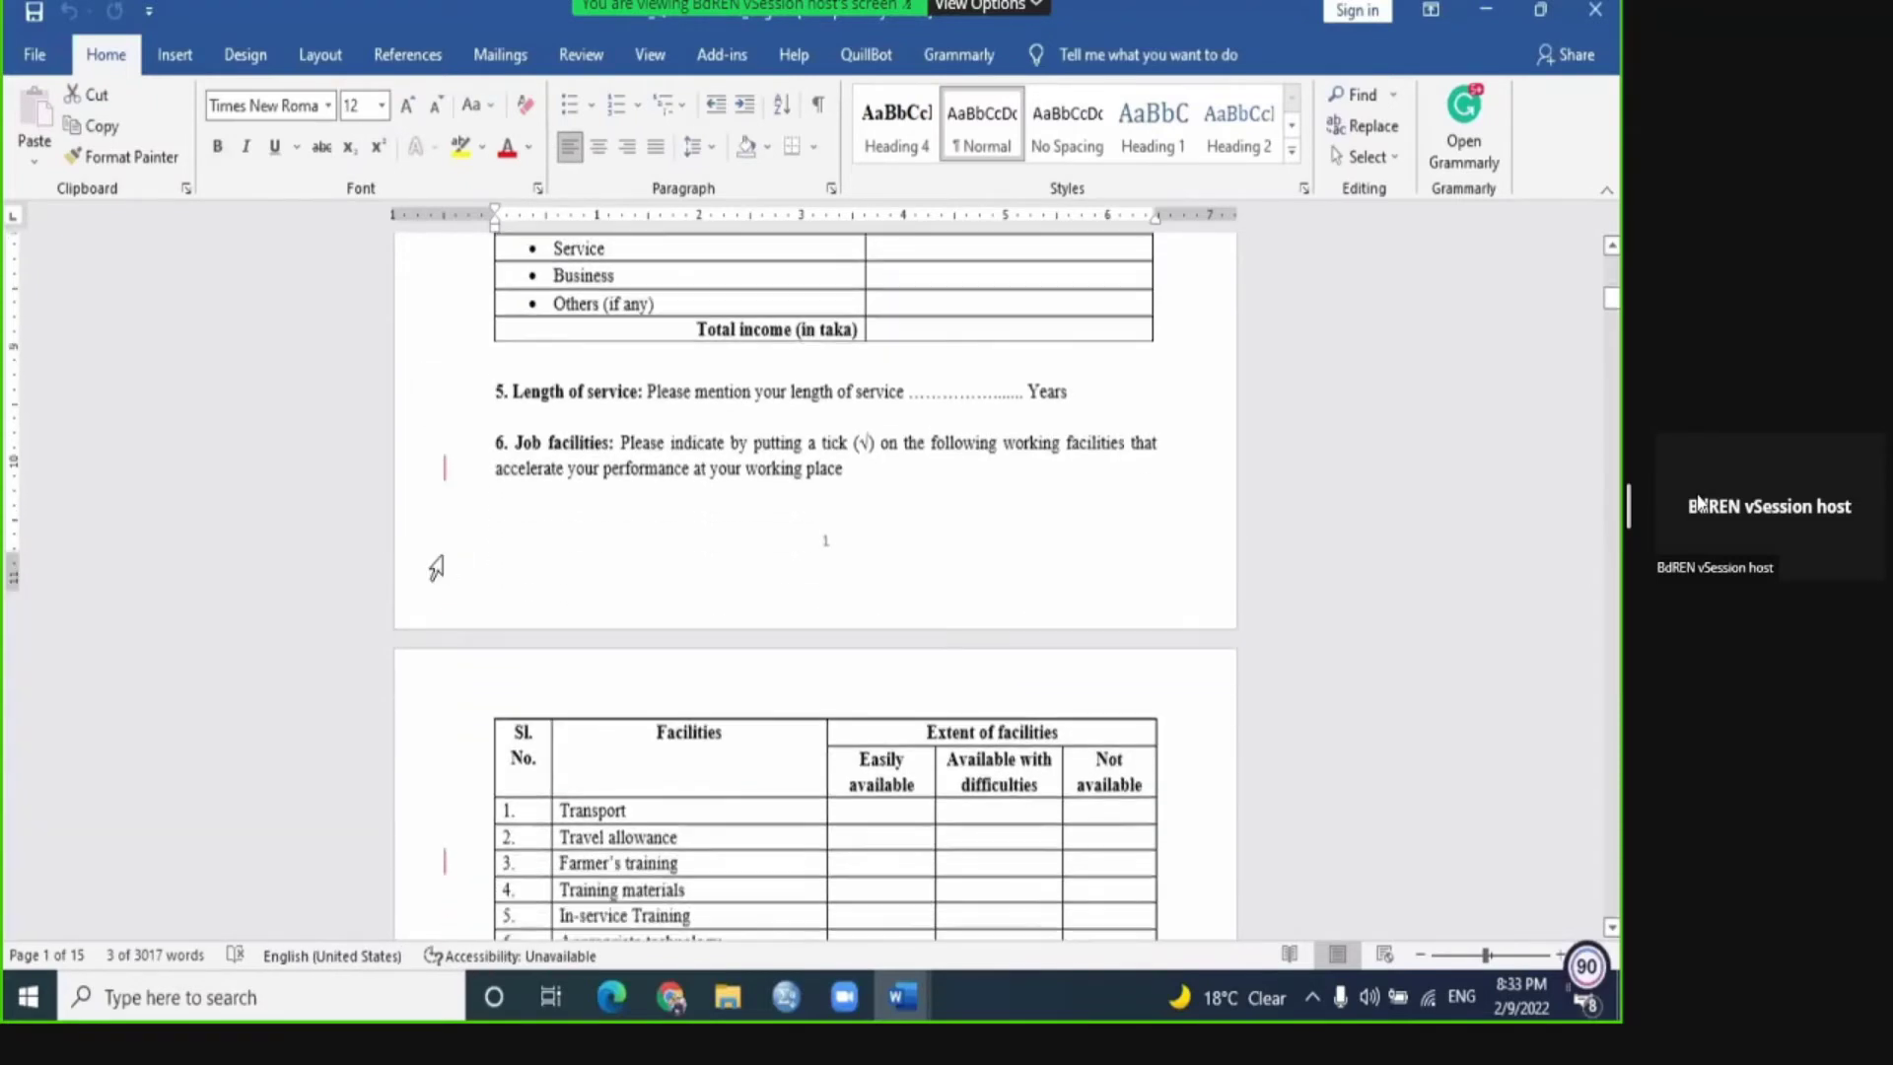
scroll(437, 569, "down", 3)
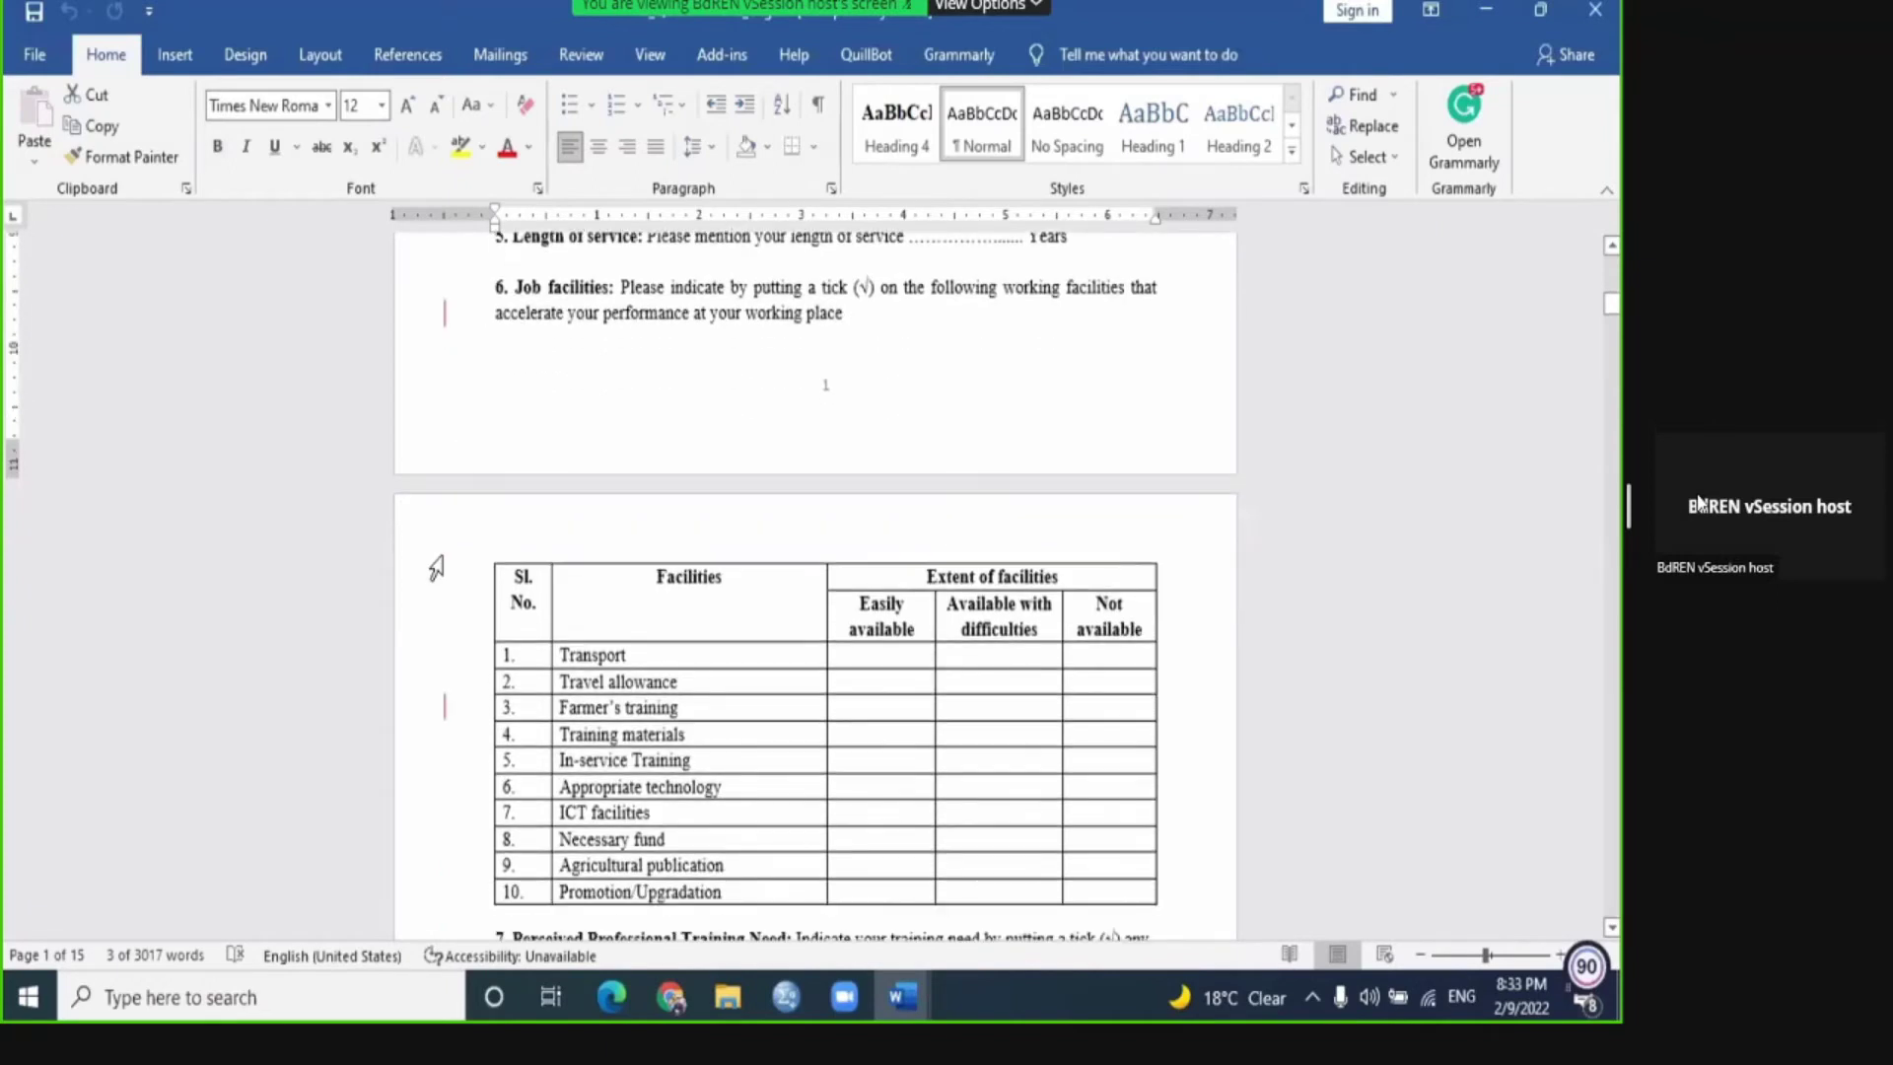
scroll(437, 569, "down", 8)
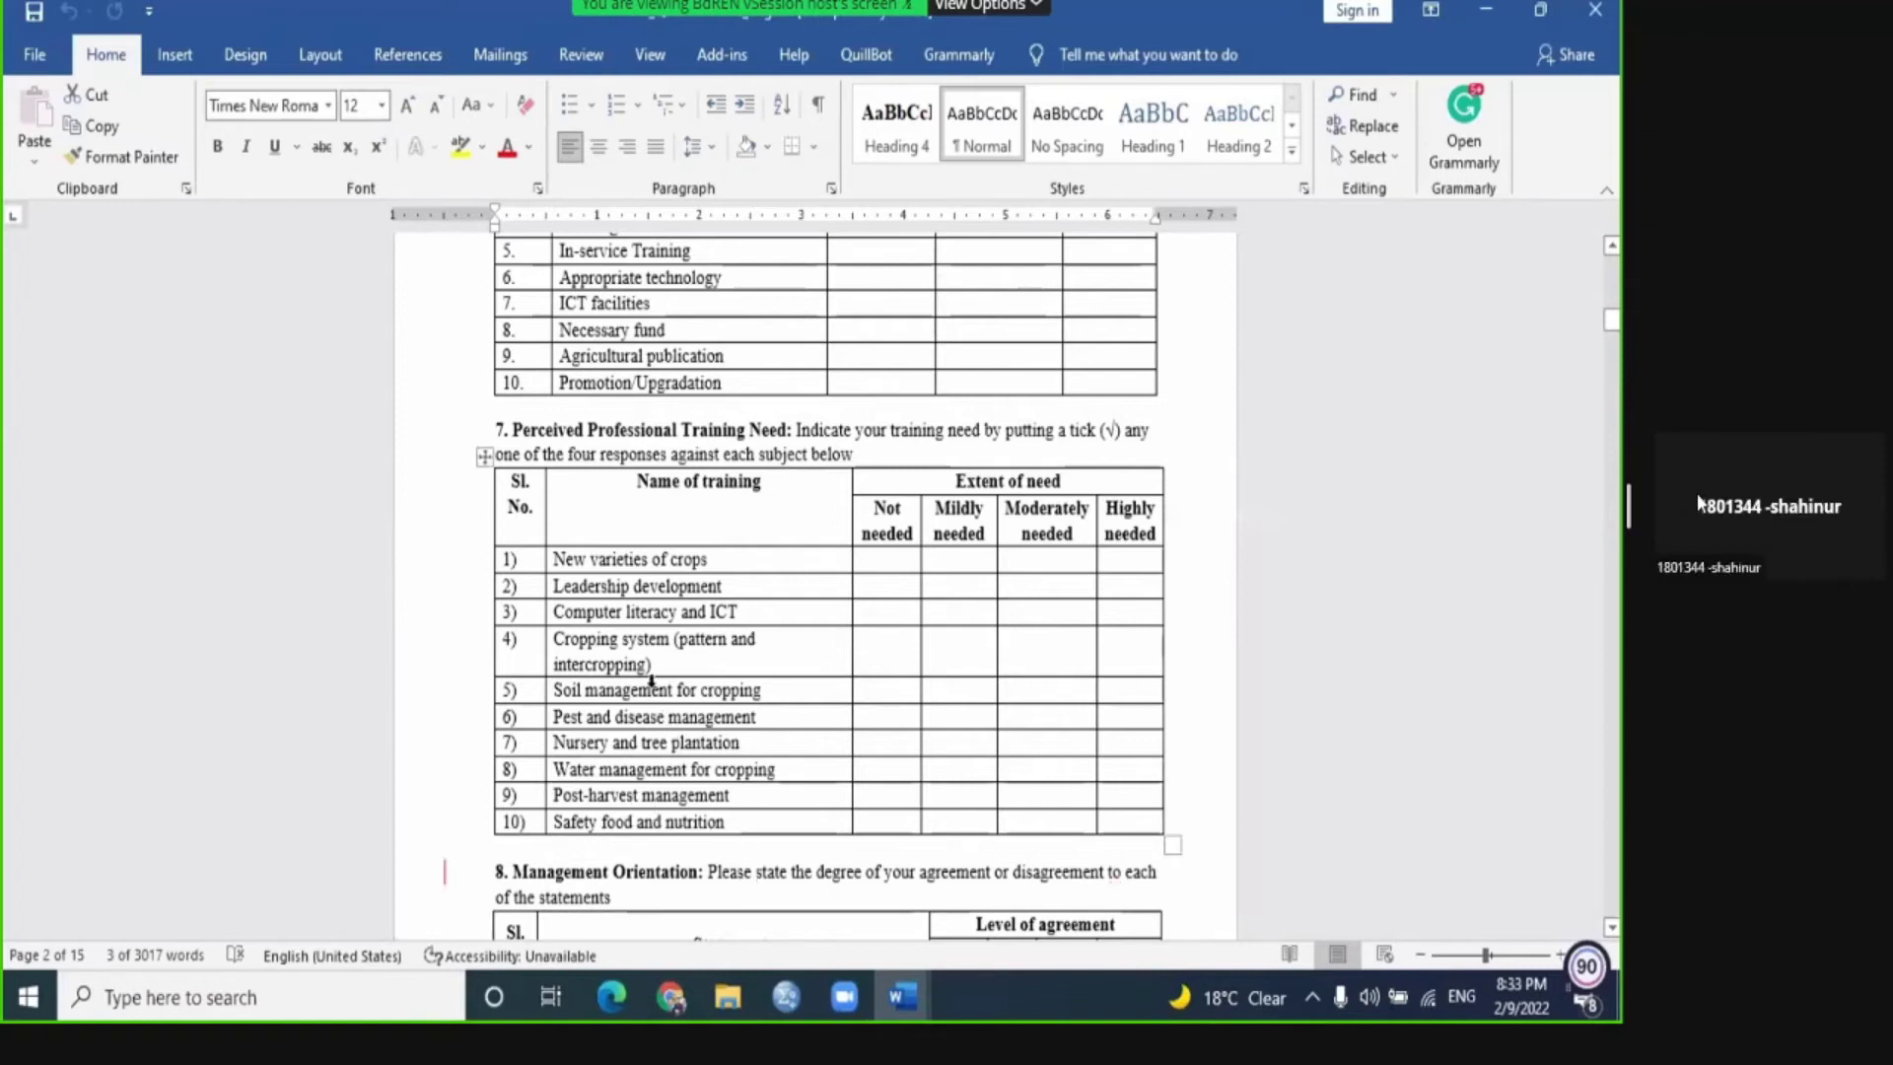
scroll(653, 682, "down", 1)
scroll(650, 679, "down", 2)
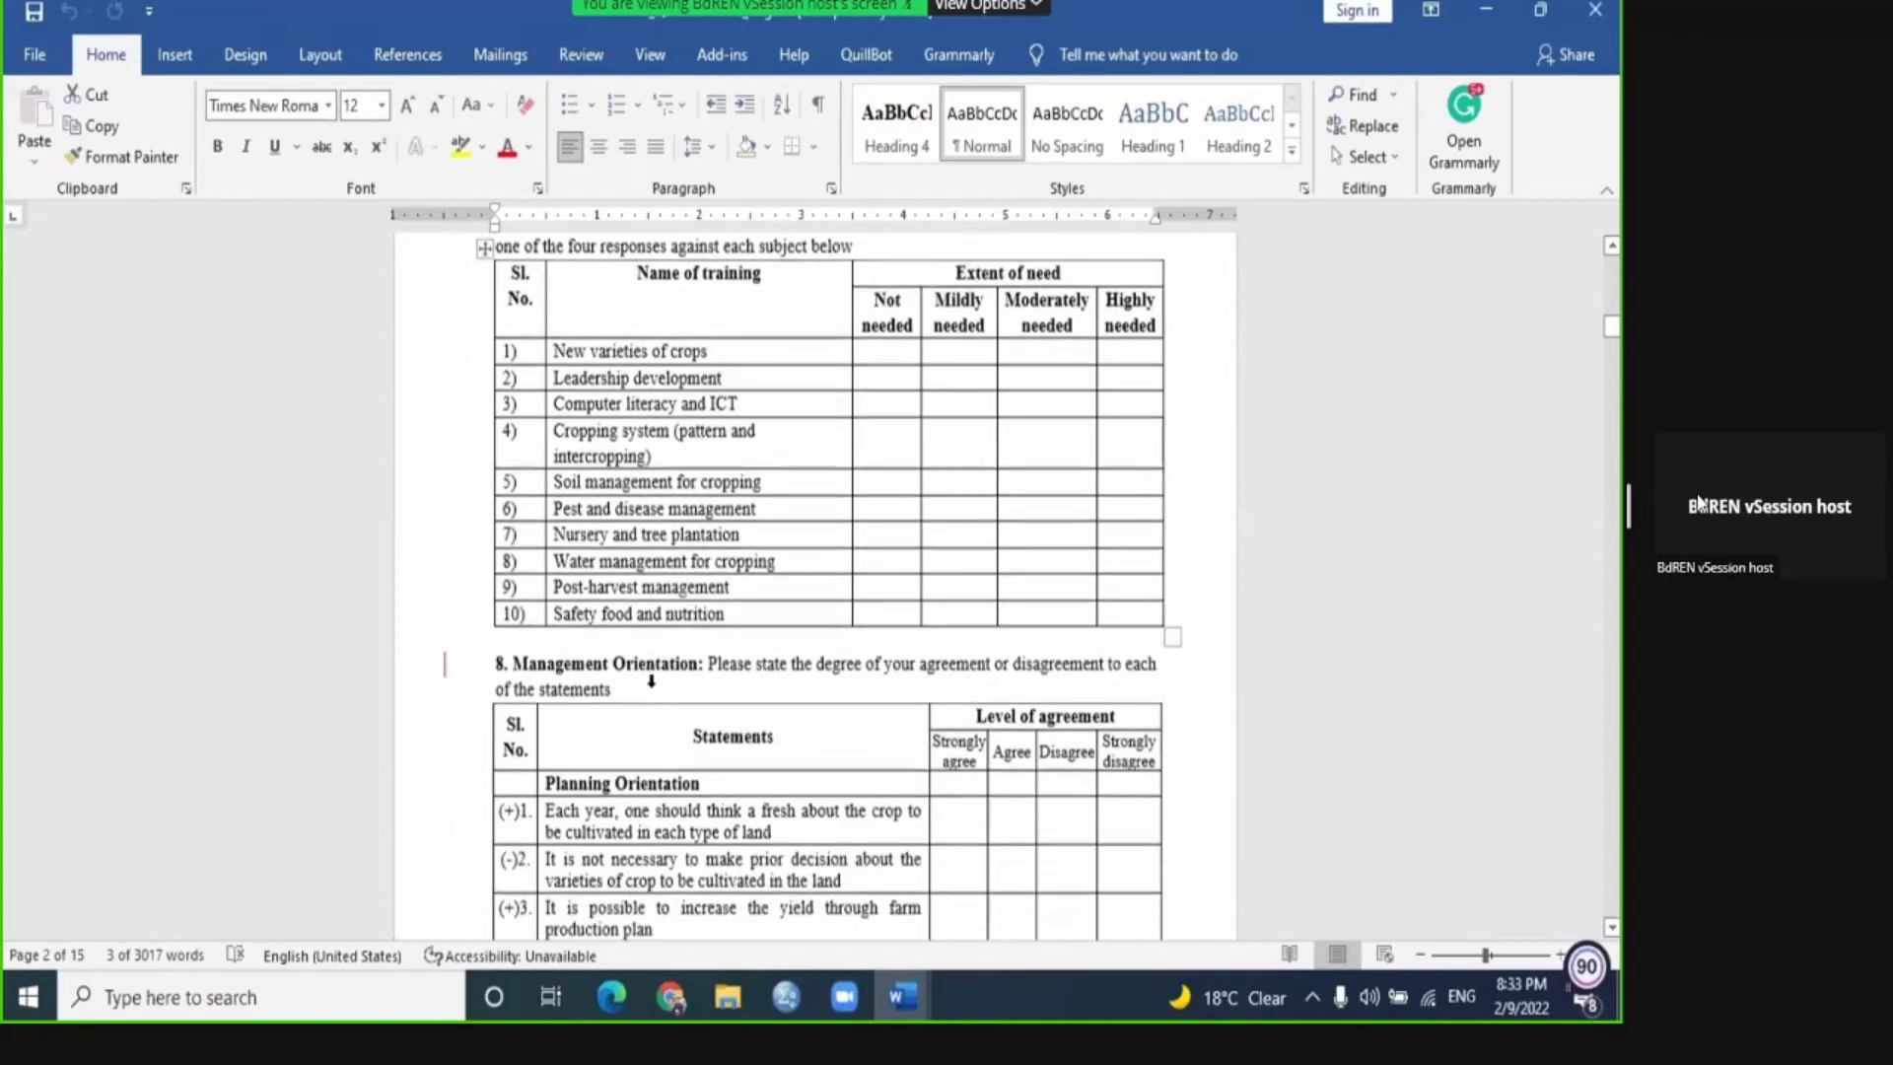
scroll(652, 687, "down", 4)
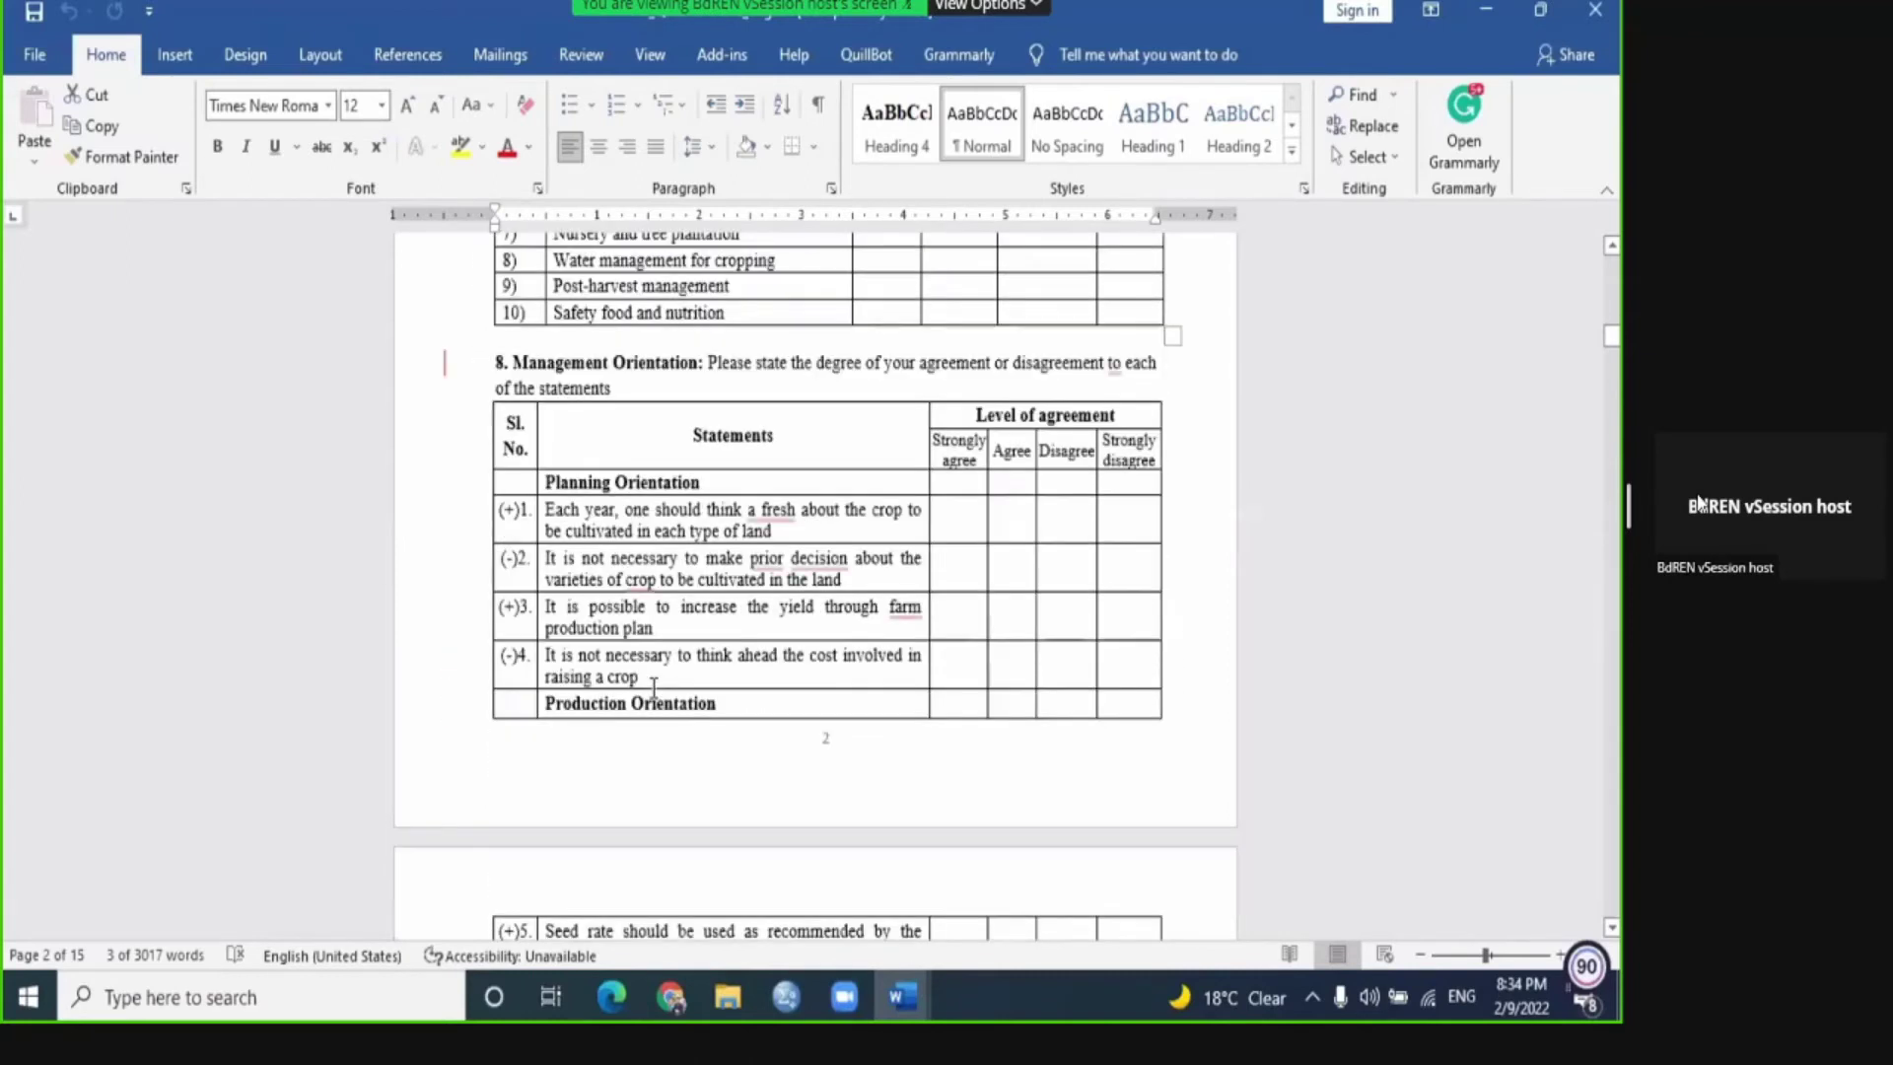
Step: Examine the Work Design section from the job demands table through organizational and colleagues support
scroll(653, 690, "down", 15)
scroll(653, 695, "down", 5)
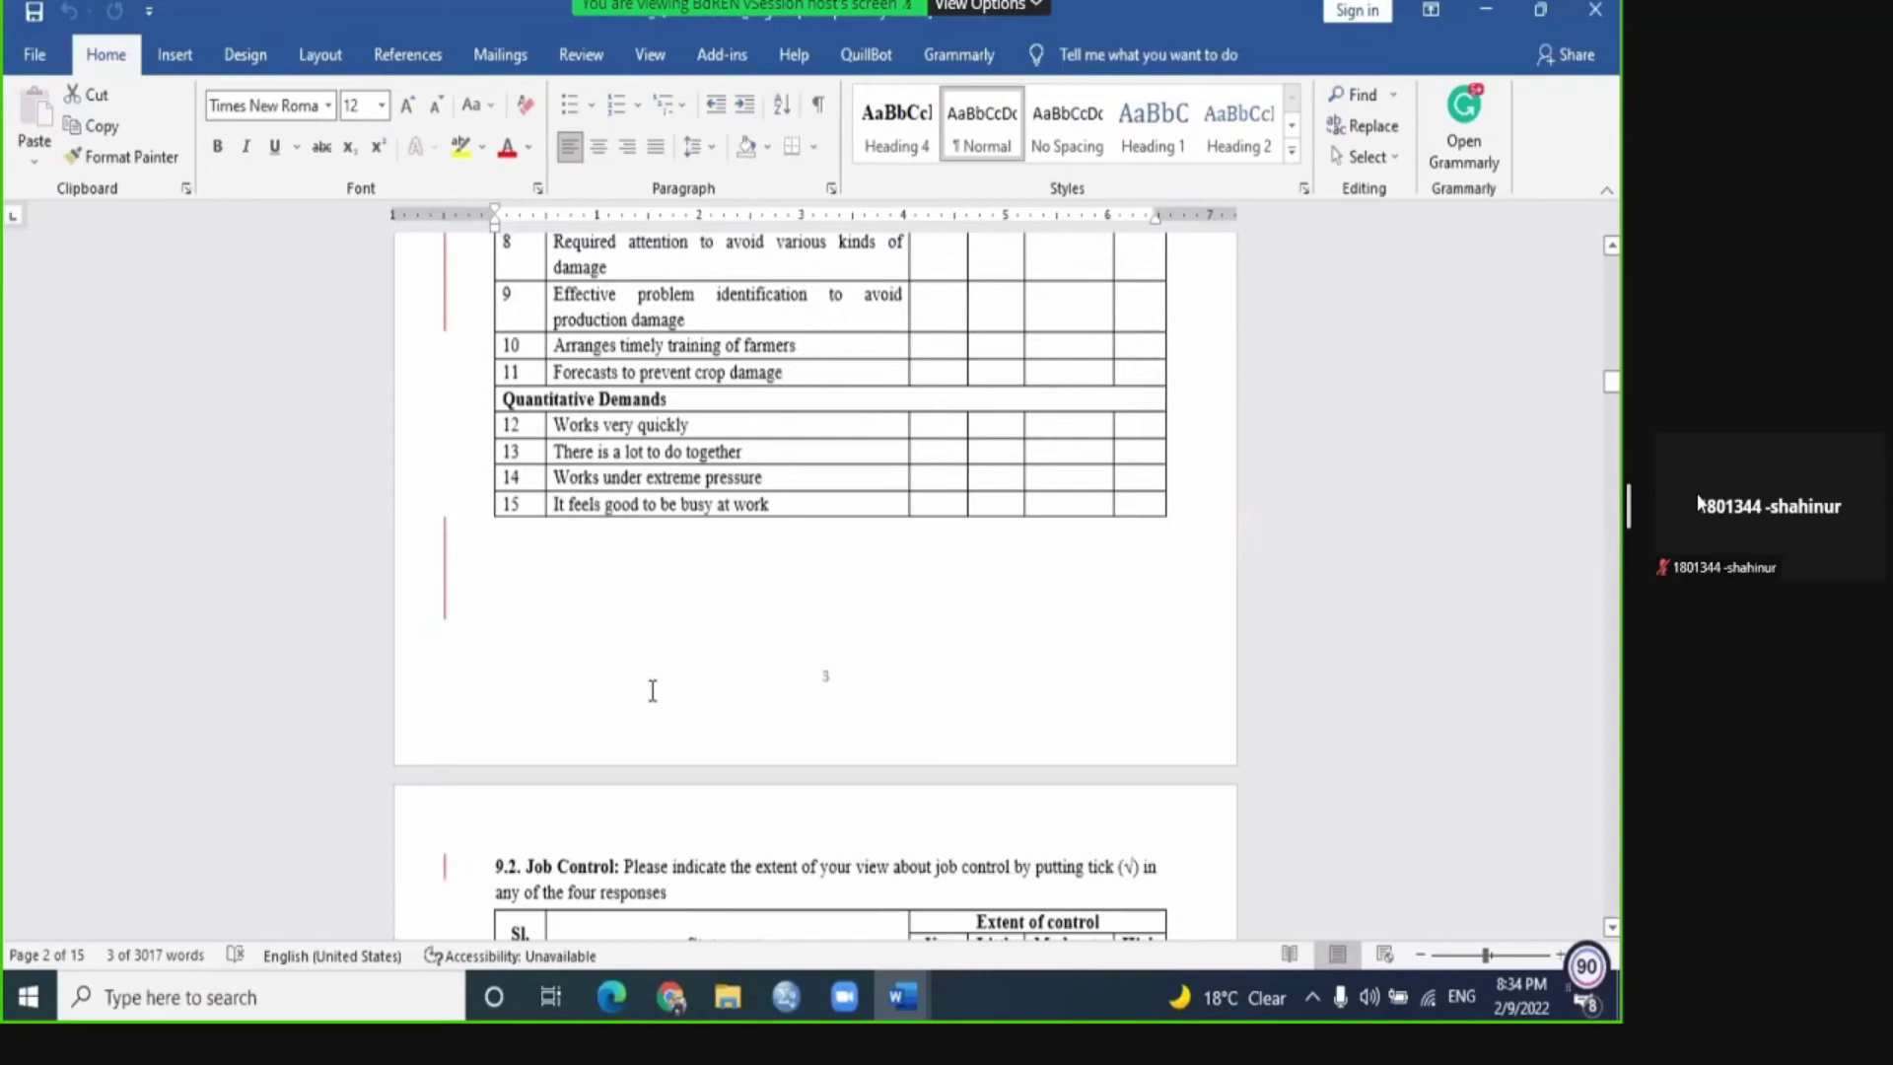
scroll(652, 690, "up", 7)
scroll(652, 687, "up", 2)
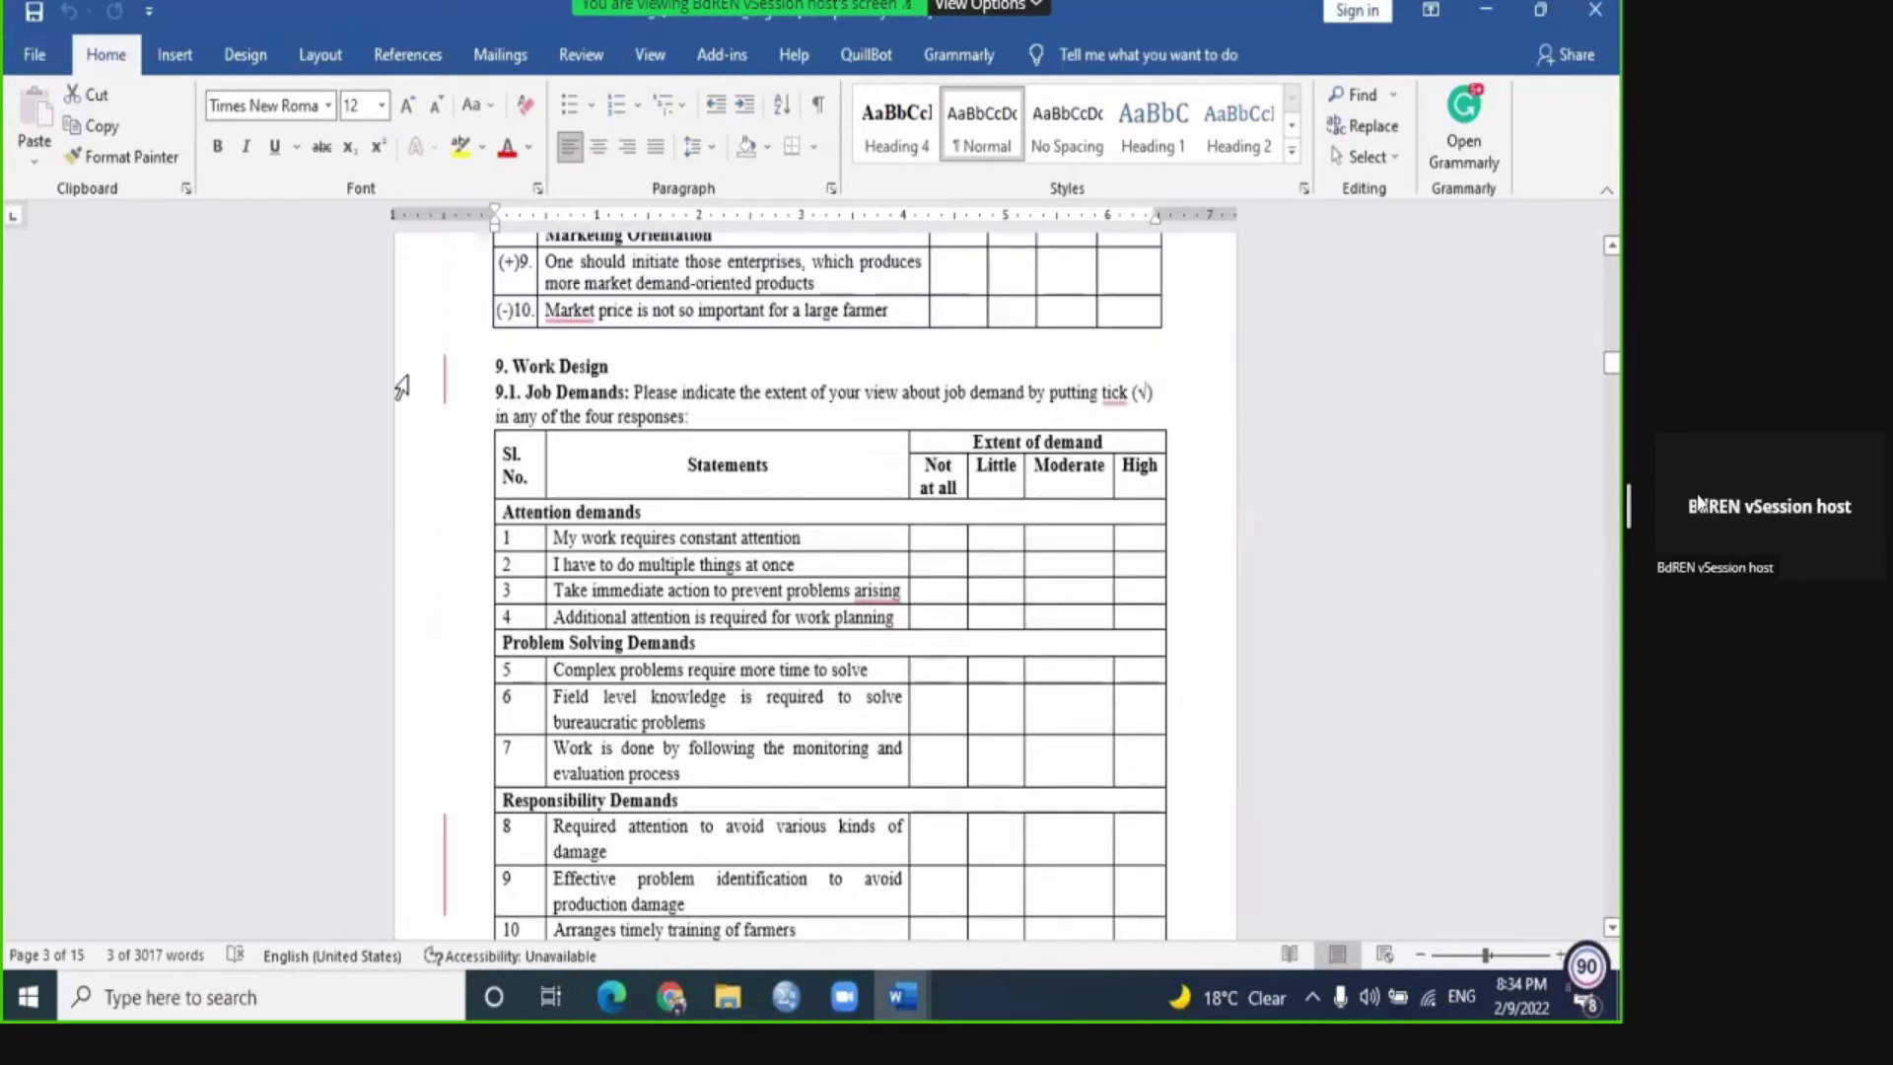
scroll(673, 922, "down", 4)
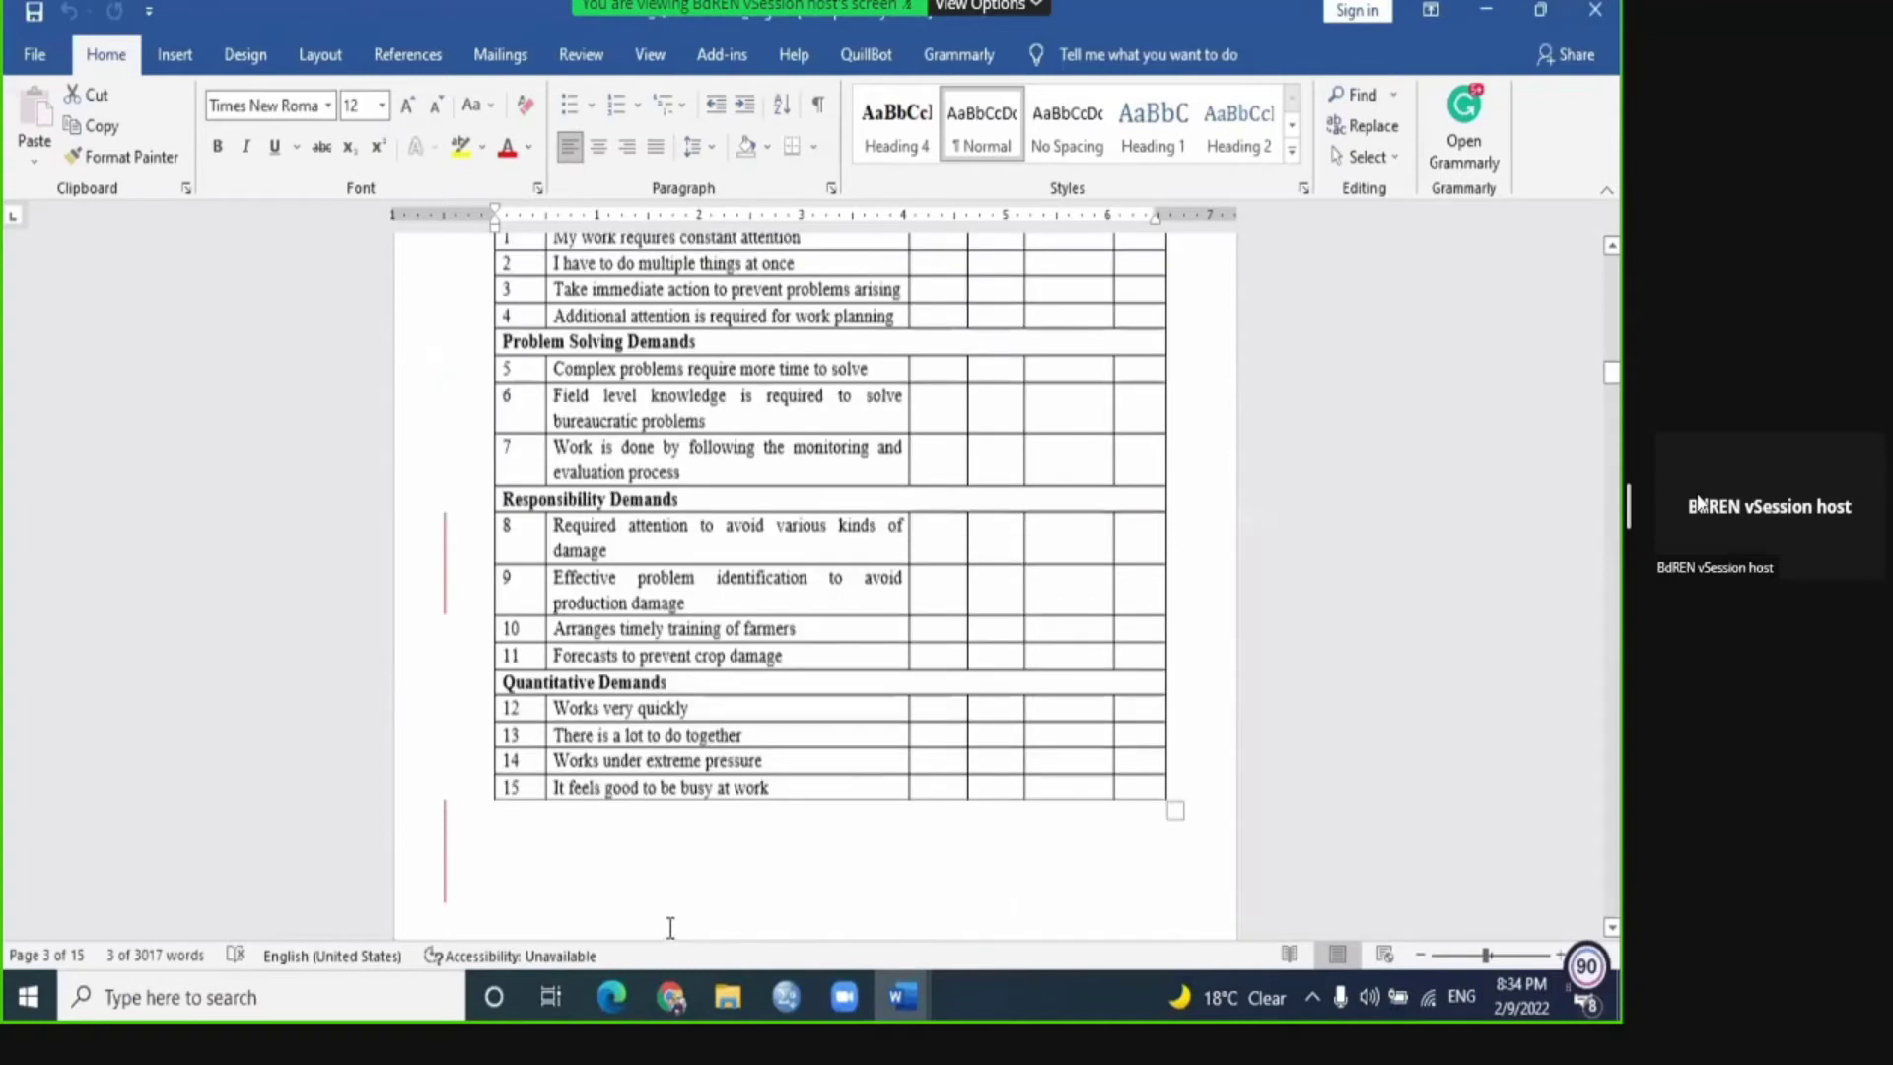
scroll(674, 922, "down", 10)
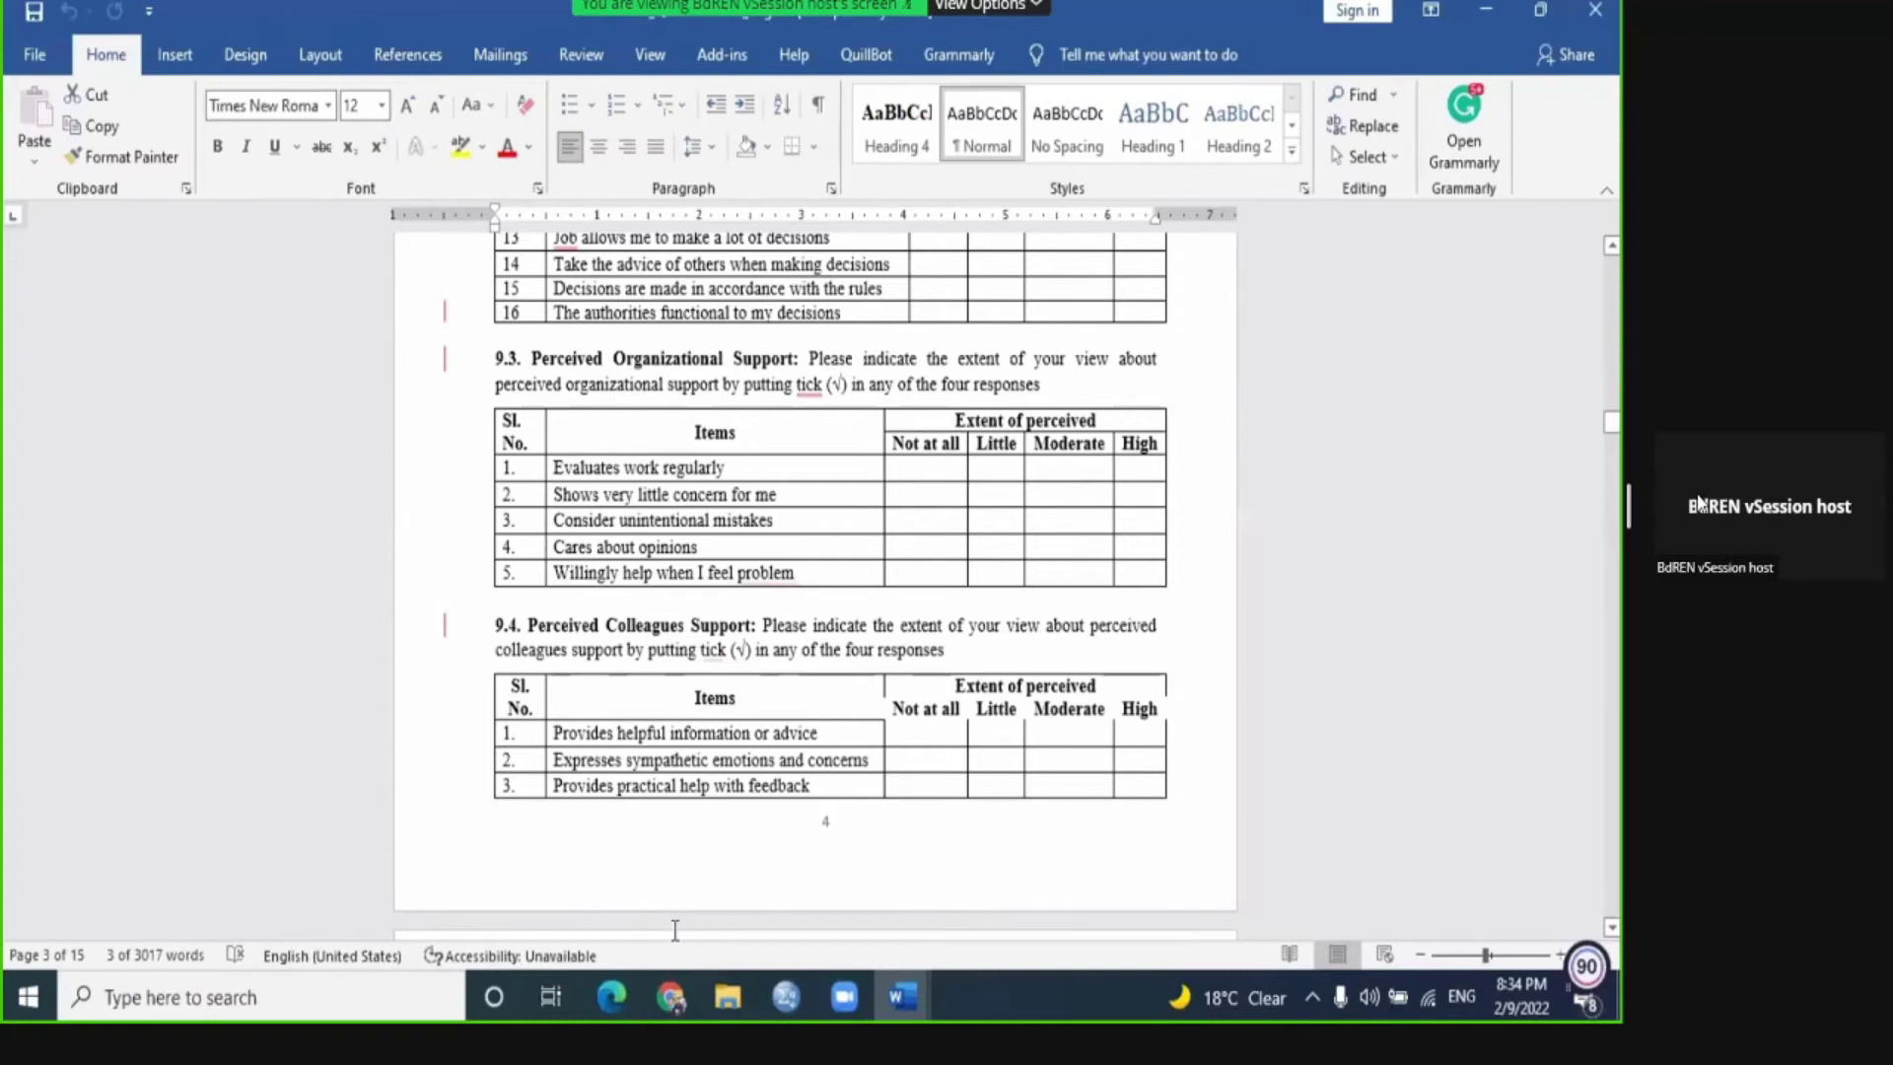
Step: Enlarge the view at question 11 and select its whole Job Satisfaction table, clearing the selection at the last item
scroll(675, 929, "down", 15)
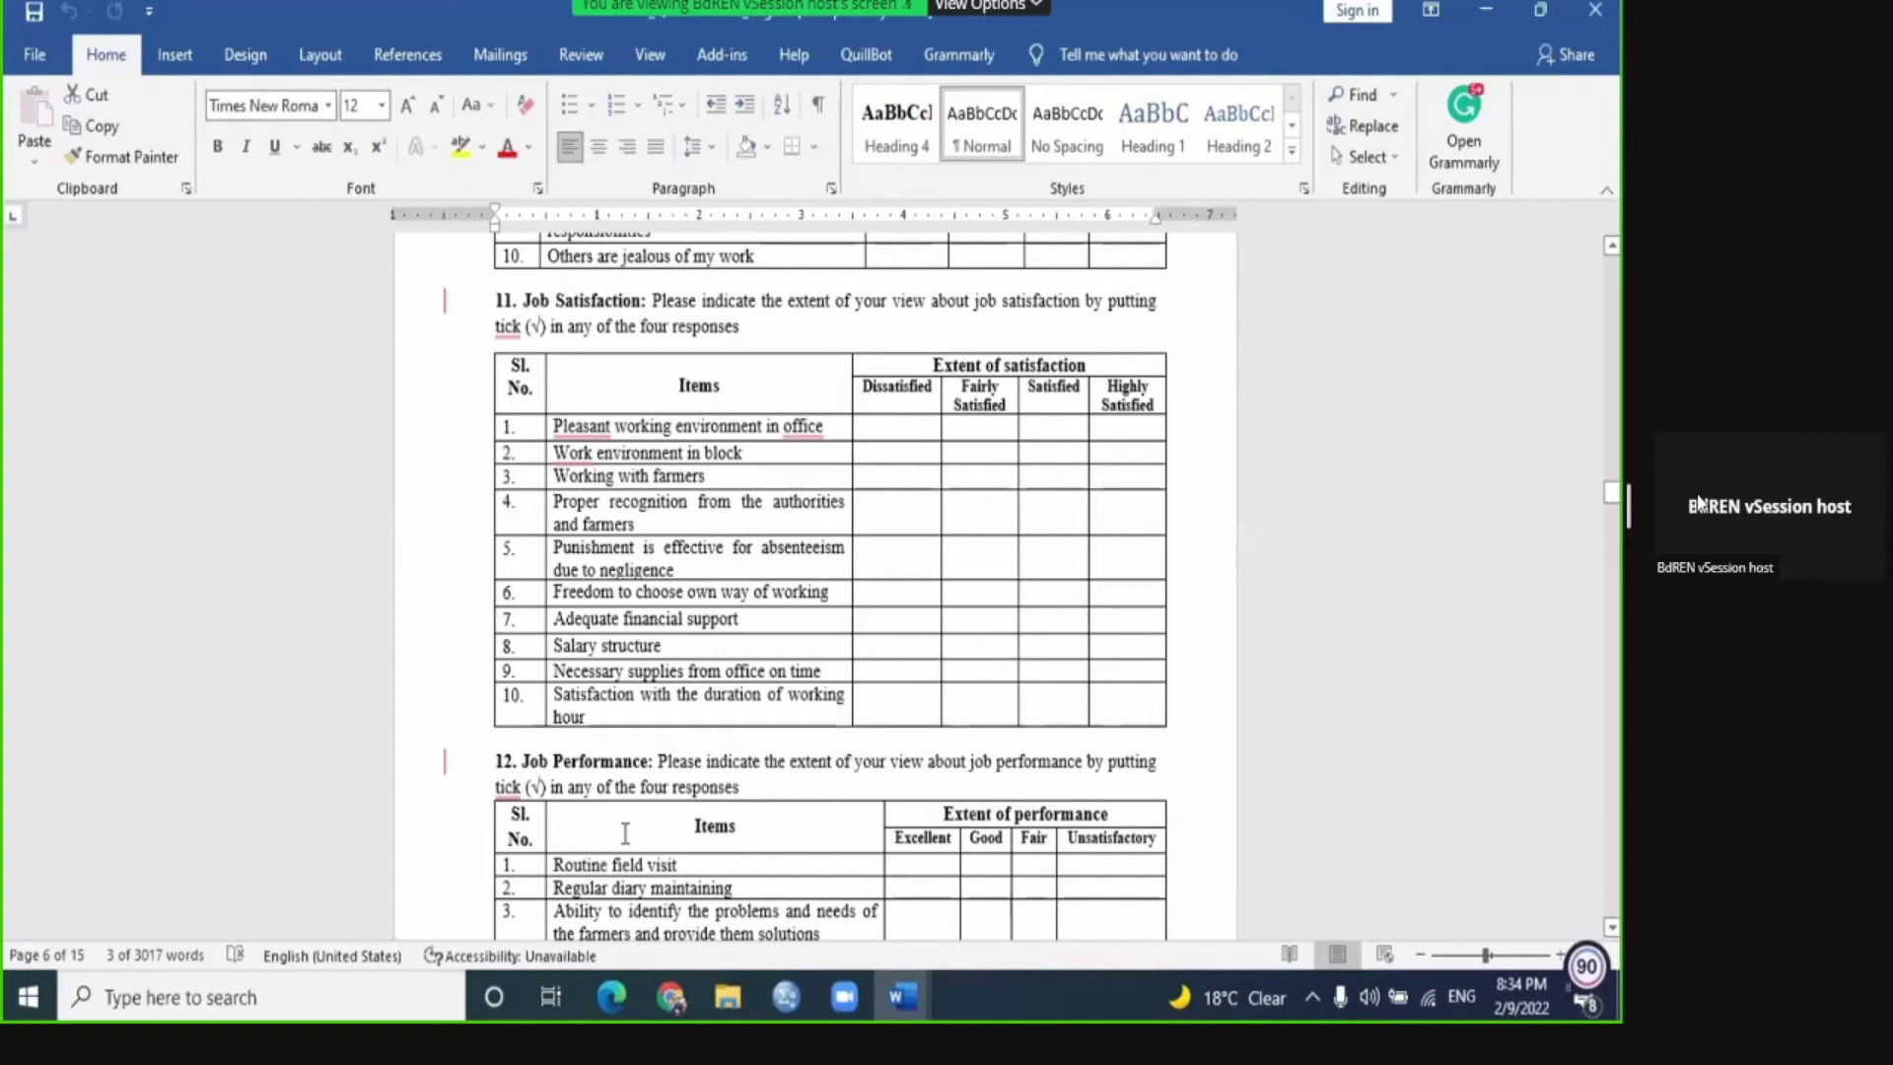
scroll(625, 833, "up", 4, "ctrl")
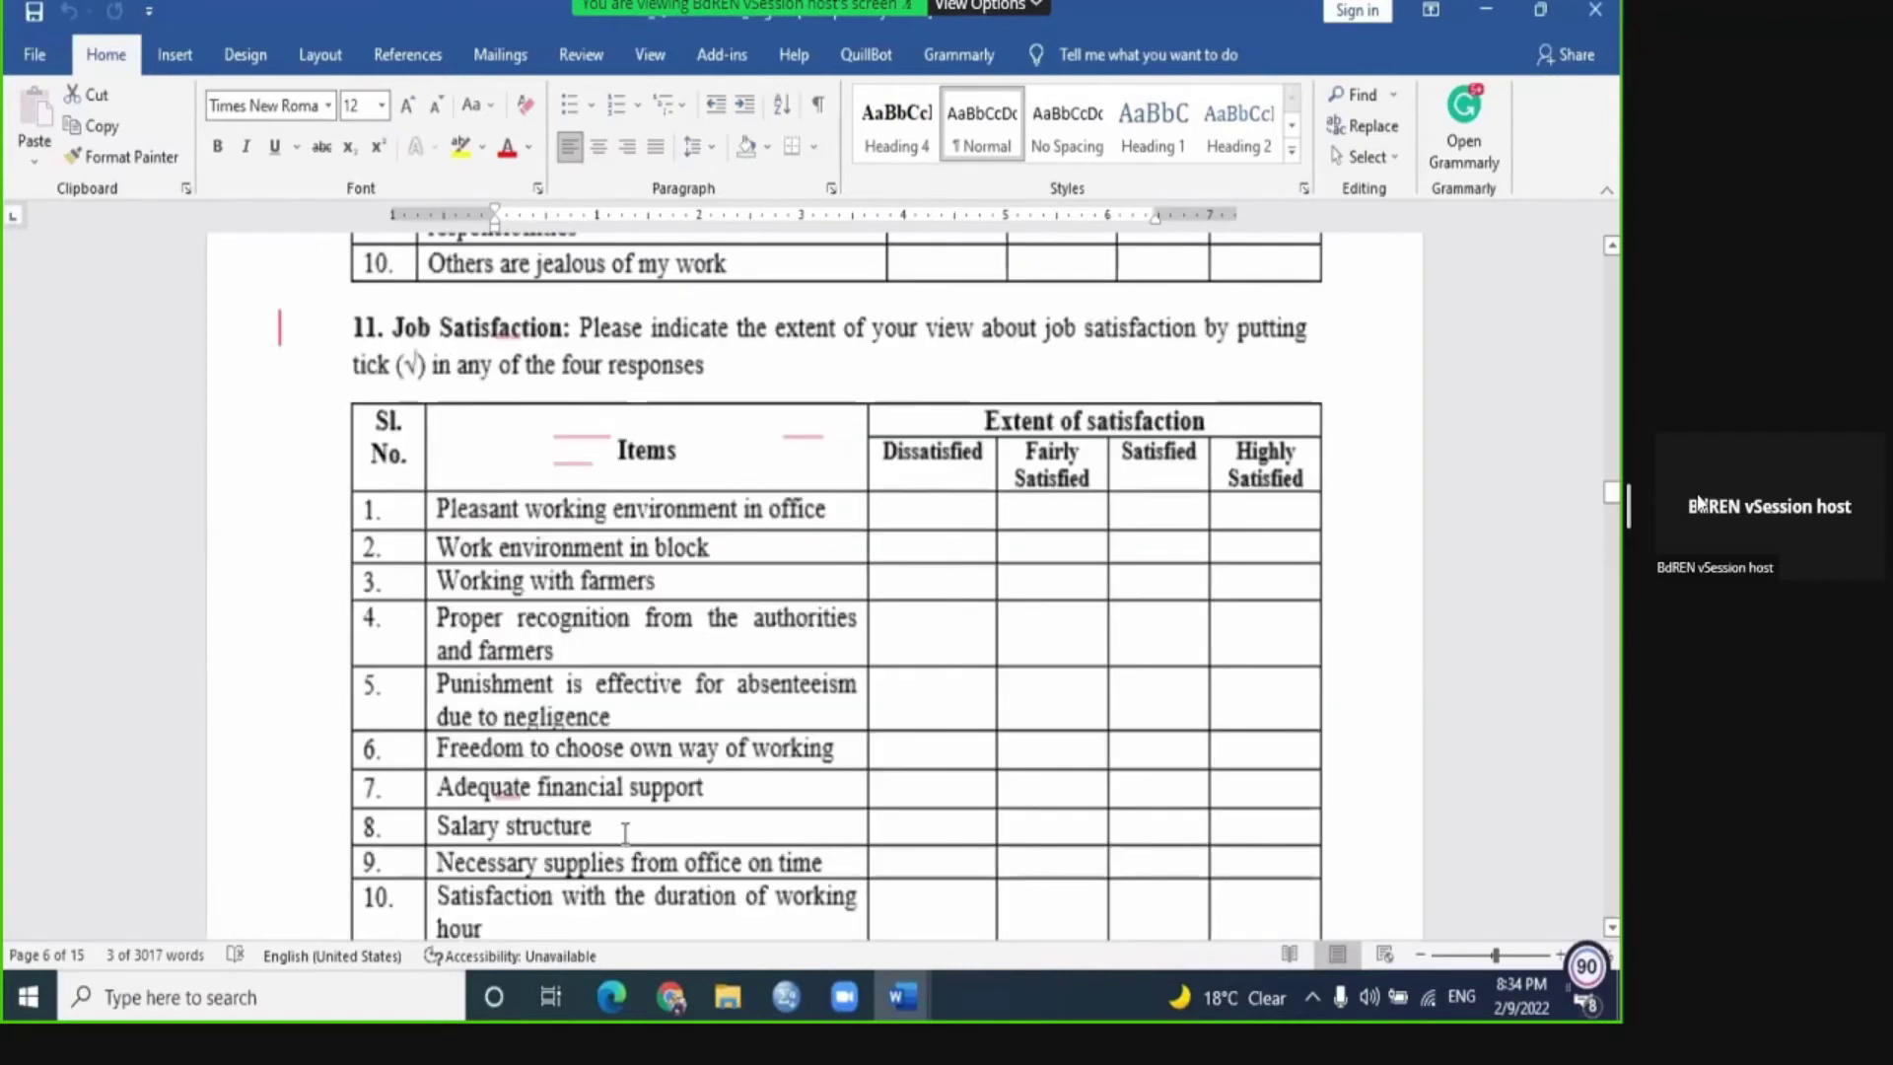
scroll(624, 833, "down", 1)
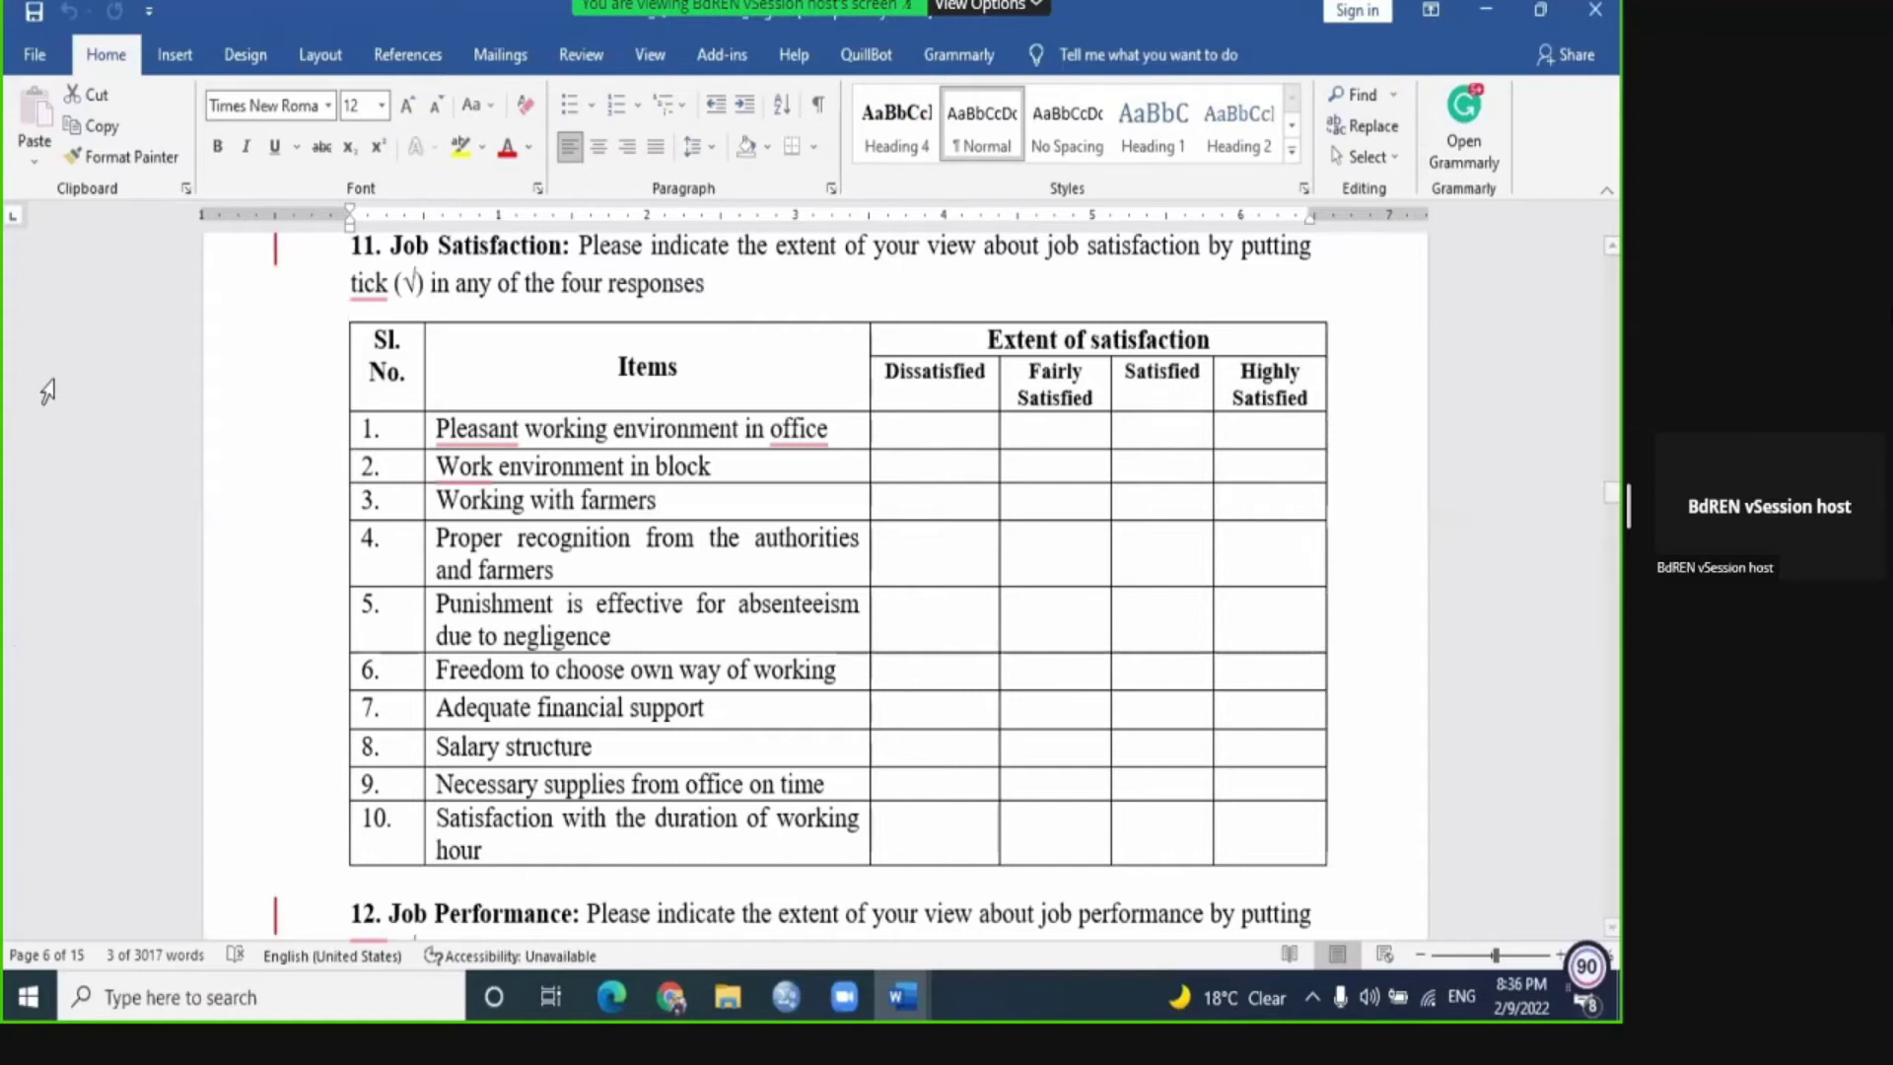
left_click_drag(296, 383, 1128, 836)
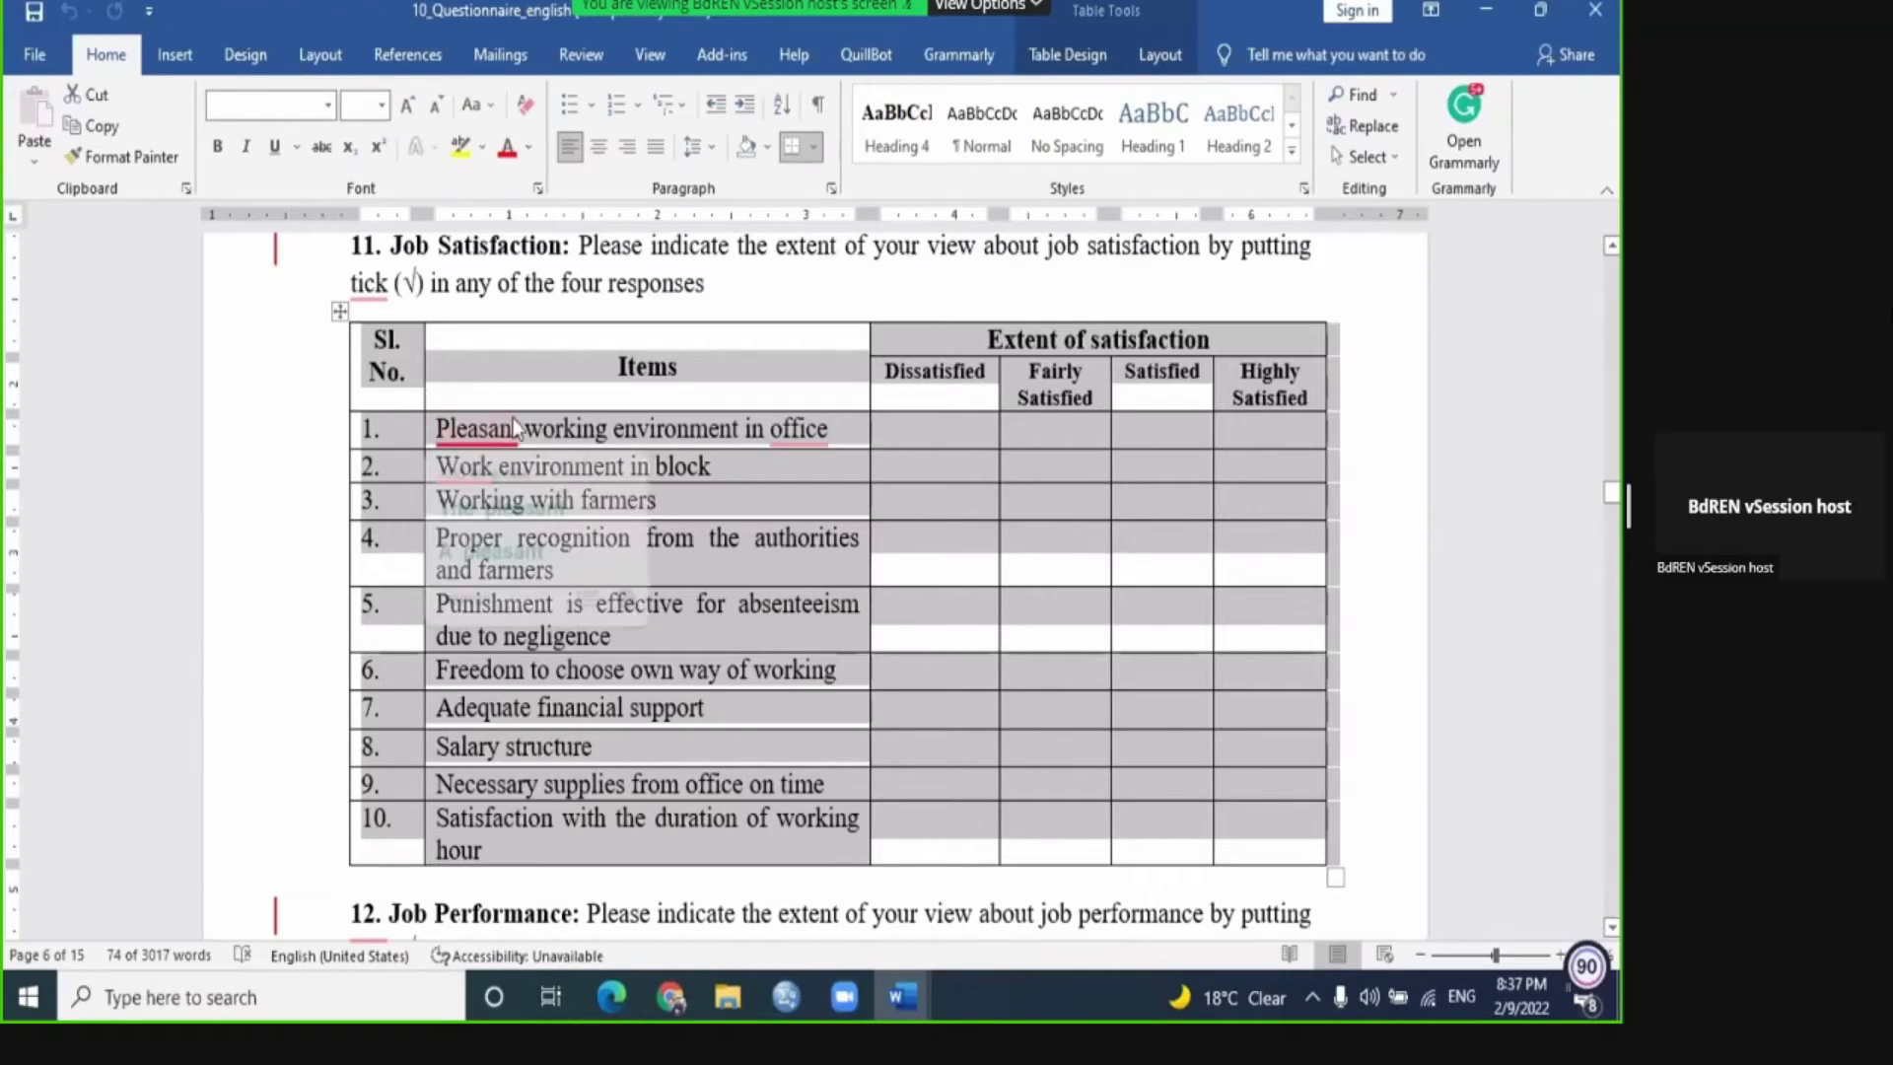
left_click(726, 849)
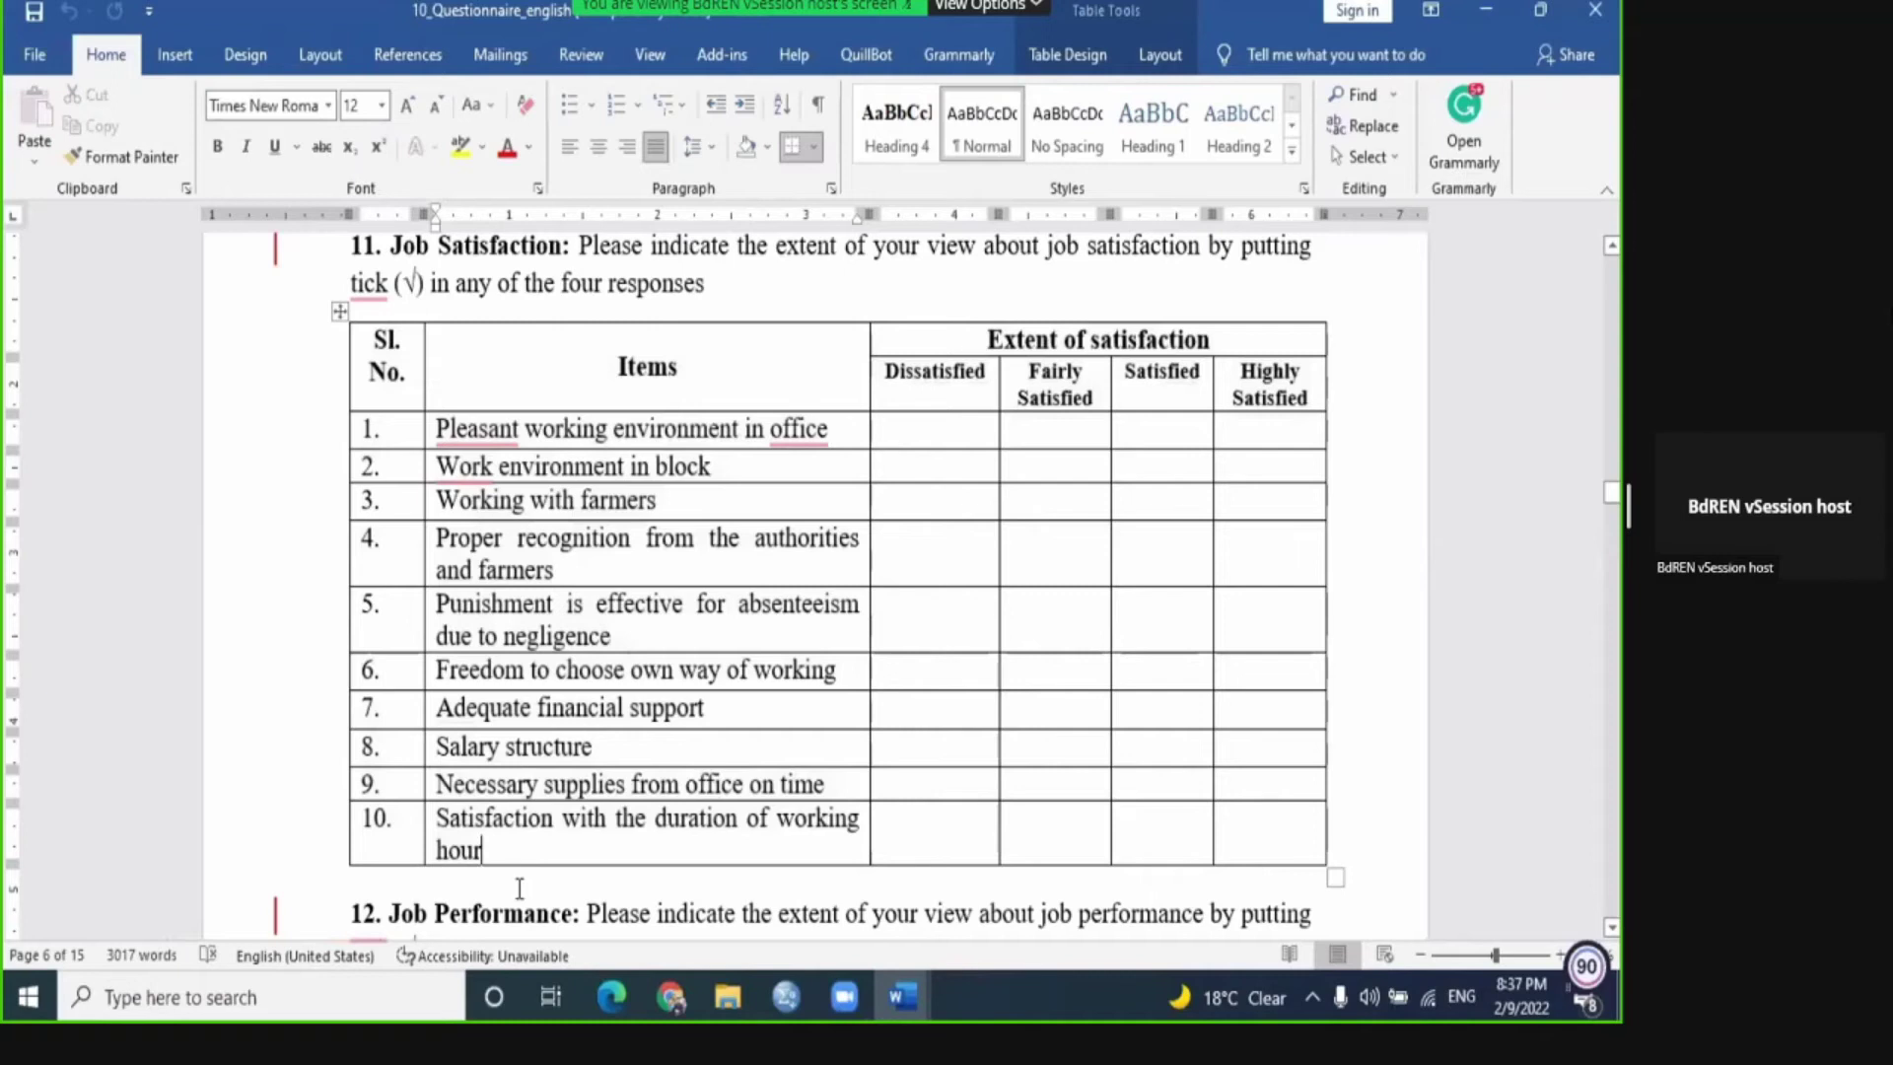
Step: Place the cursor in turn in item 1's Dissatisfied, Fairly Satisfied, Satisfied and Highly Satisfied cells
mouse_move(460, 439)
left_click(847, 434)
left_click(966, 429)
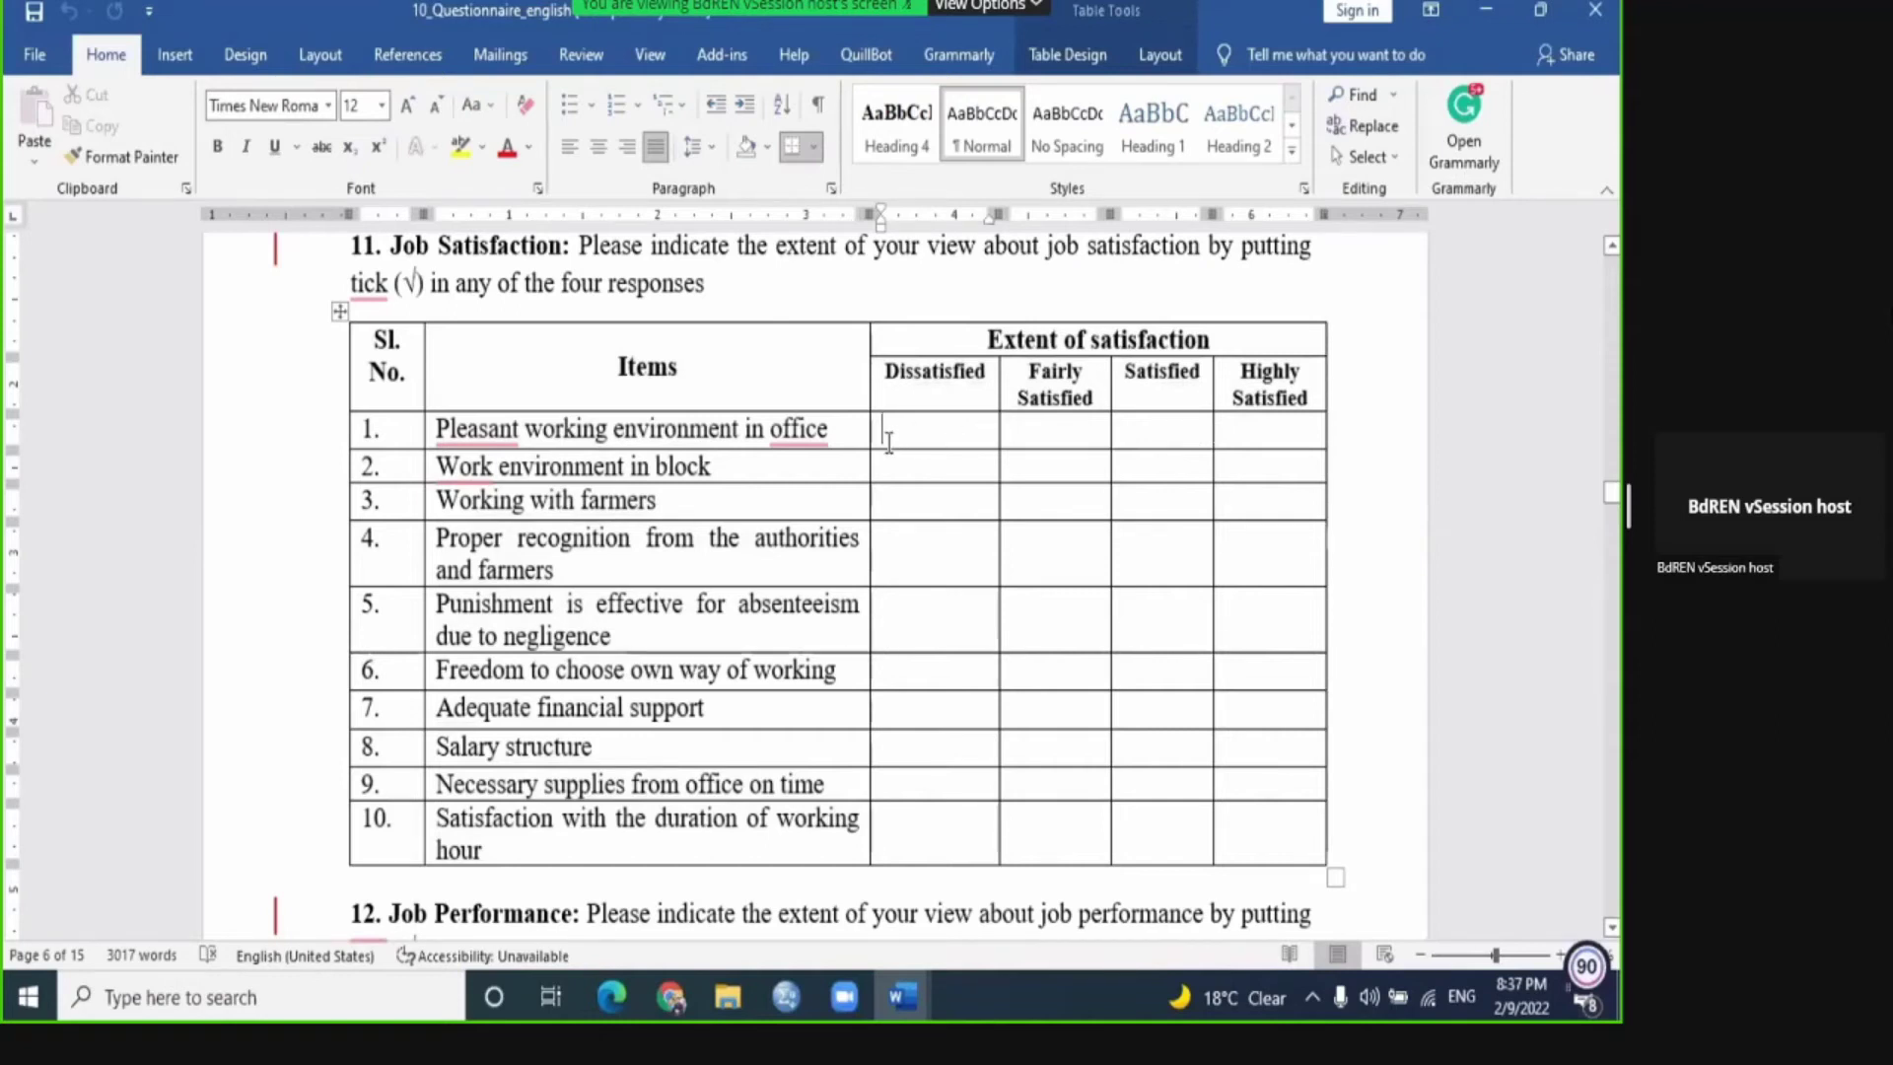
left_click(1065, 433)
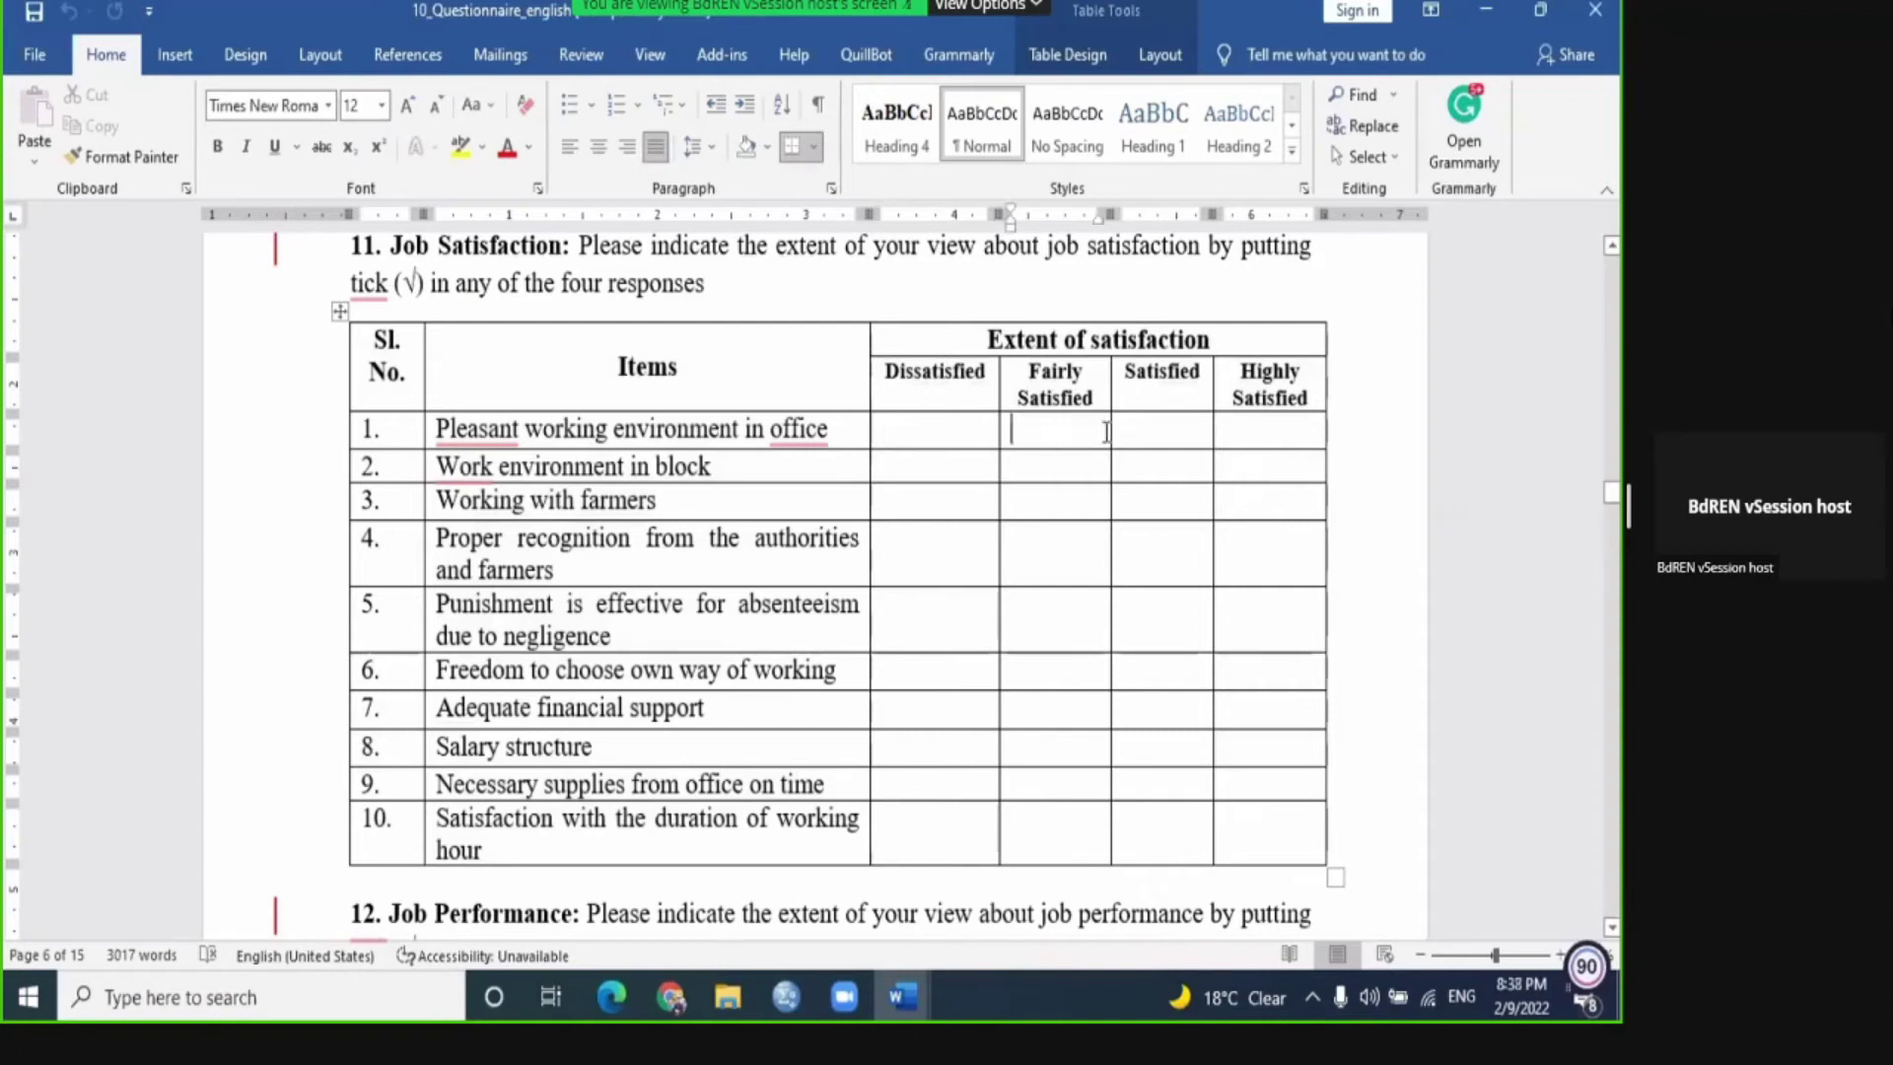
left_click(1146, 428)
left_click(1210, 429)
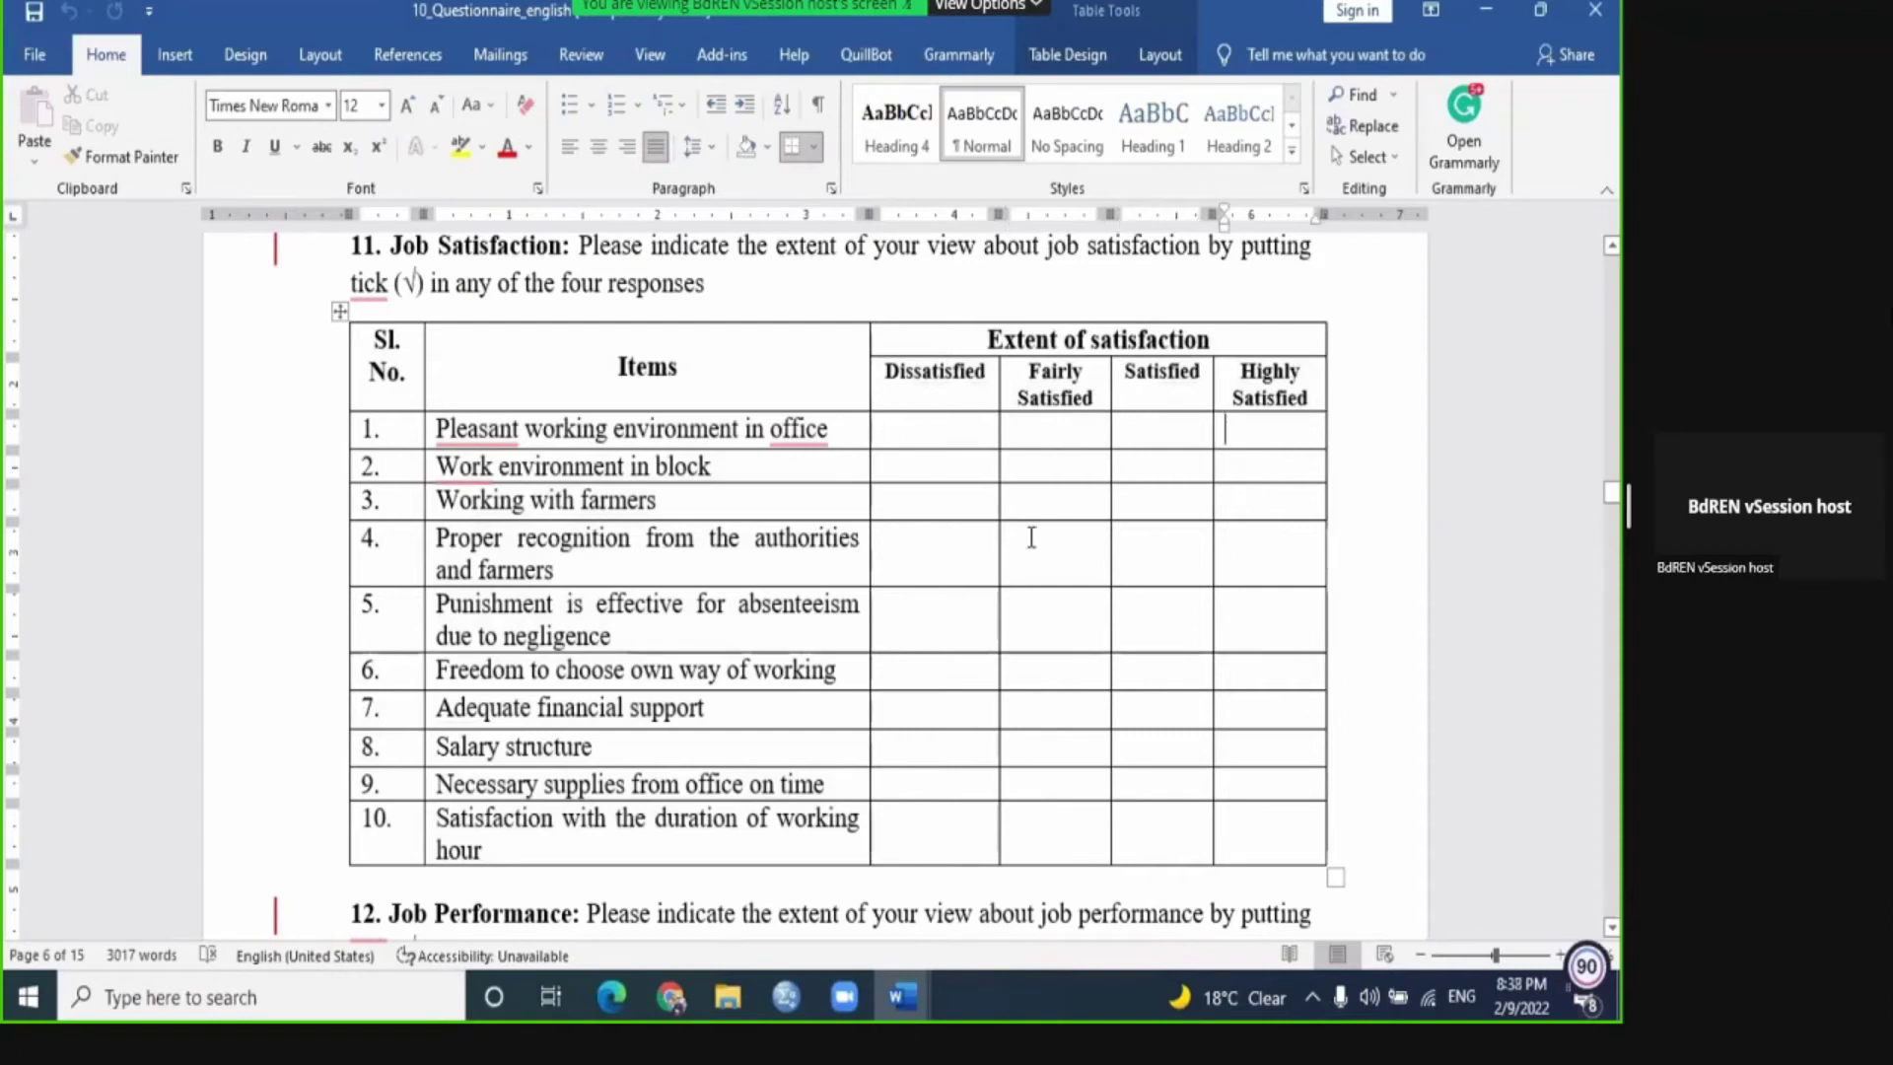
Step: Select the four response cells for item 1, Pleasant working environment in office, in the Job Satisfaction table
left_click(884, 430)
left_click(1293, 439)
mouse_move(937, 441)
left_mouse_down()
mouse_move(1262, 430)
mouse_move(926, 423)
left_mouse_up()
left_click(1279, 422)
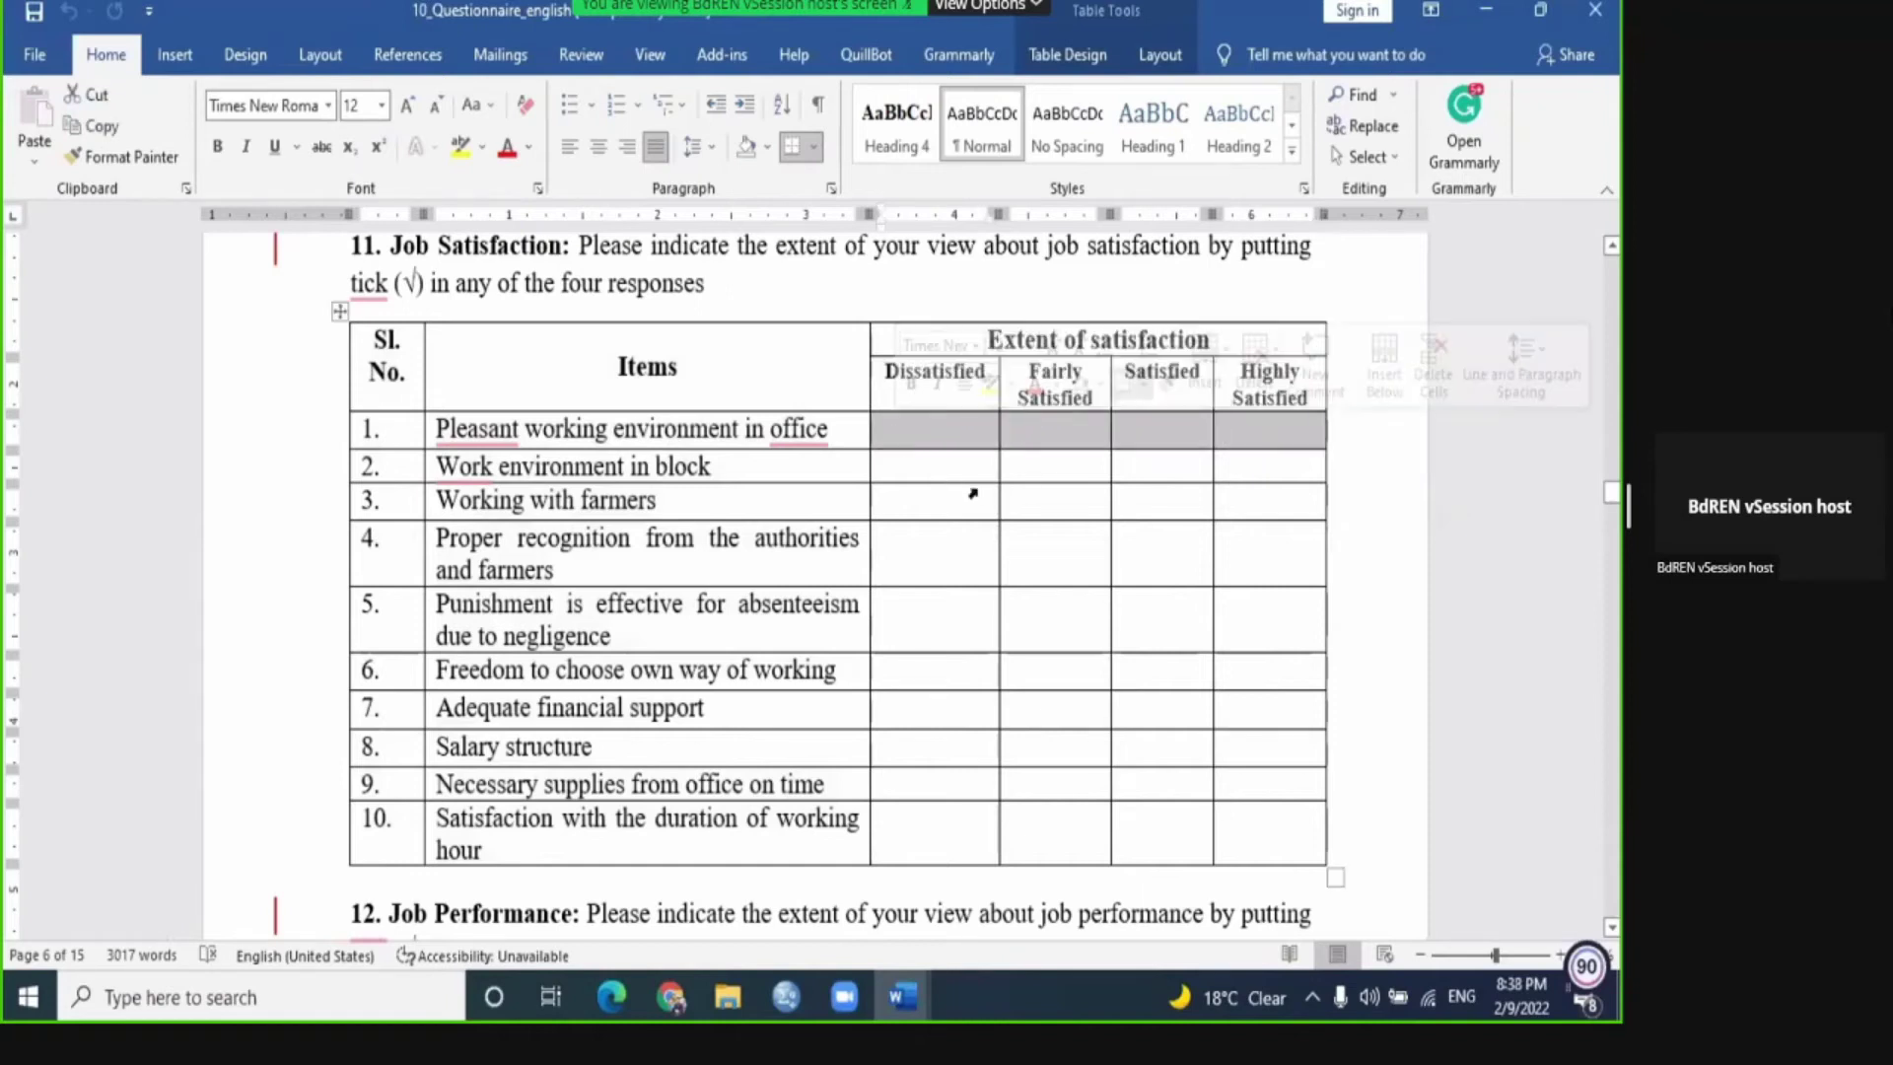
left_click(1084, 471)
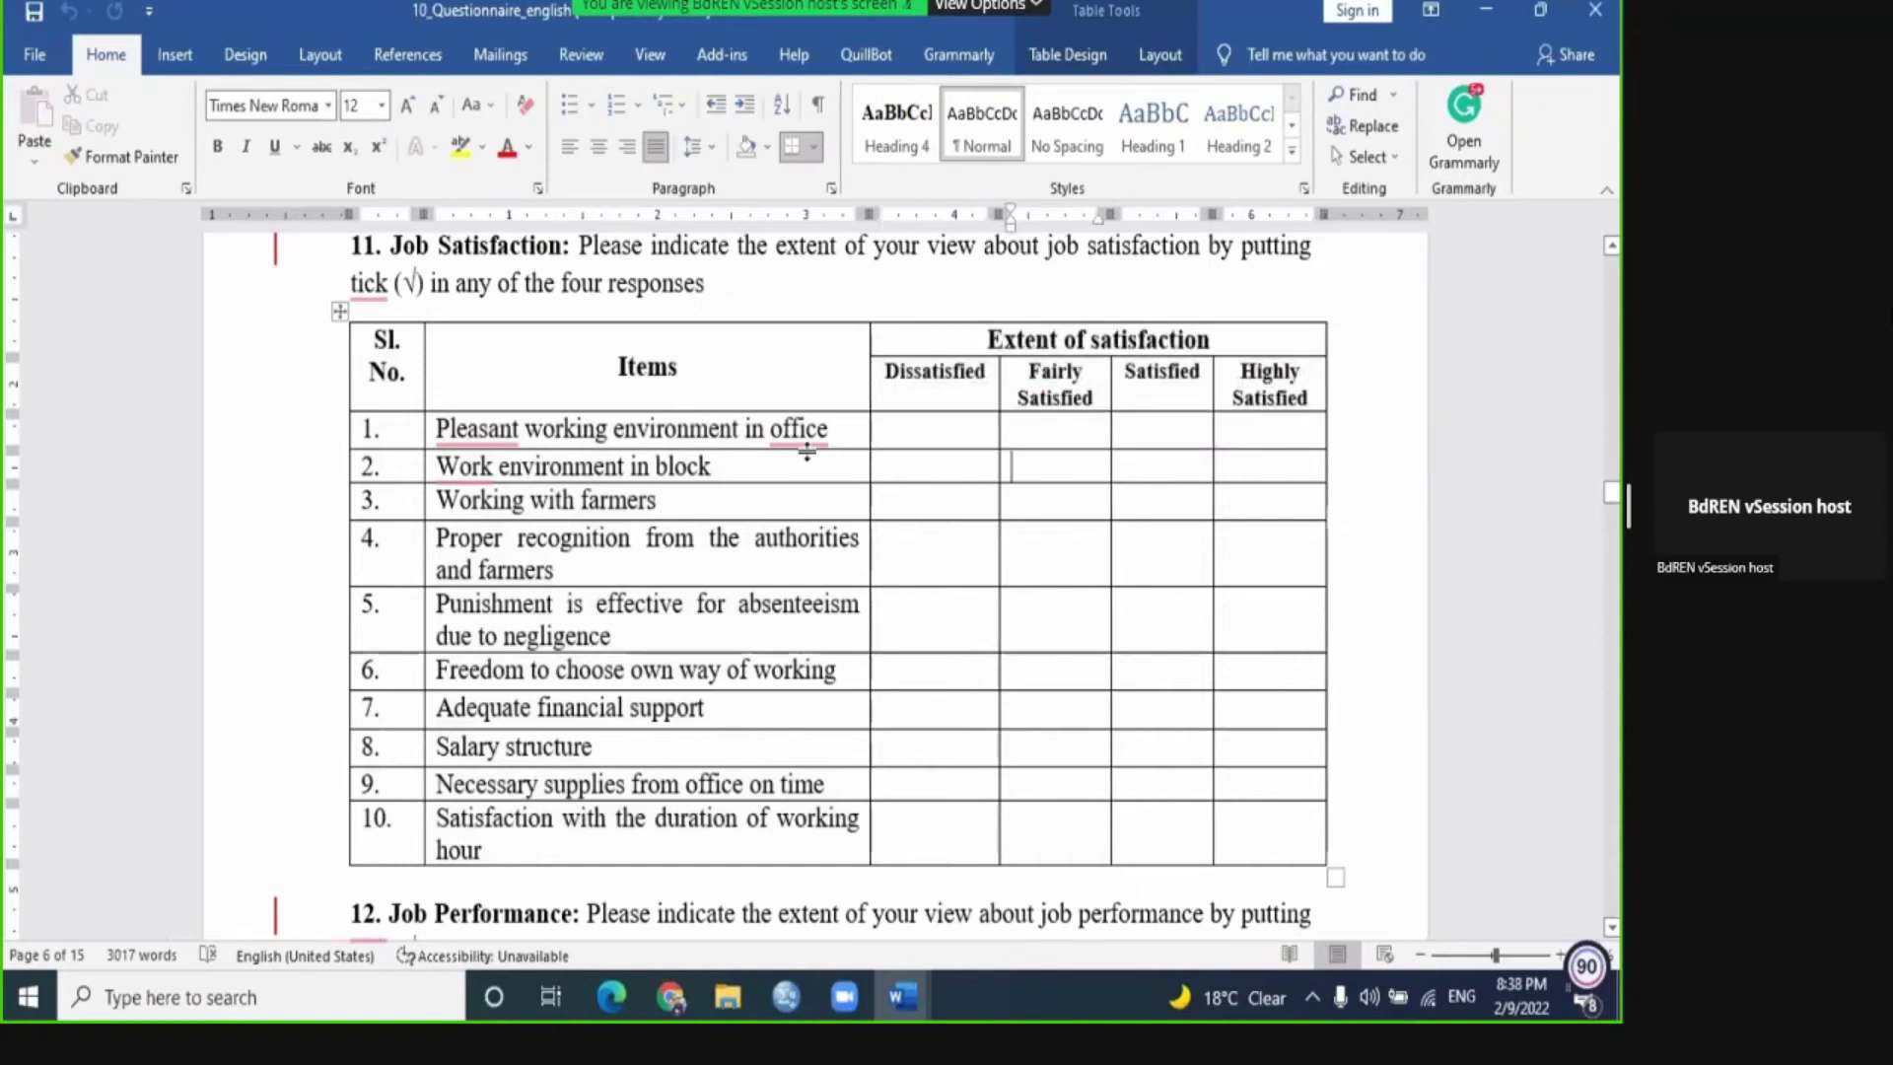
left_click(1225, 439)
left_click(1134, 432)
left_click(1068, 434)
left_click_drag(926, 430, 1258, 429)
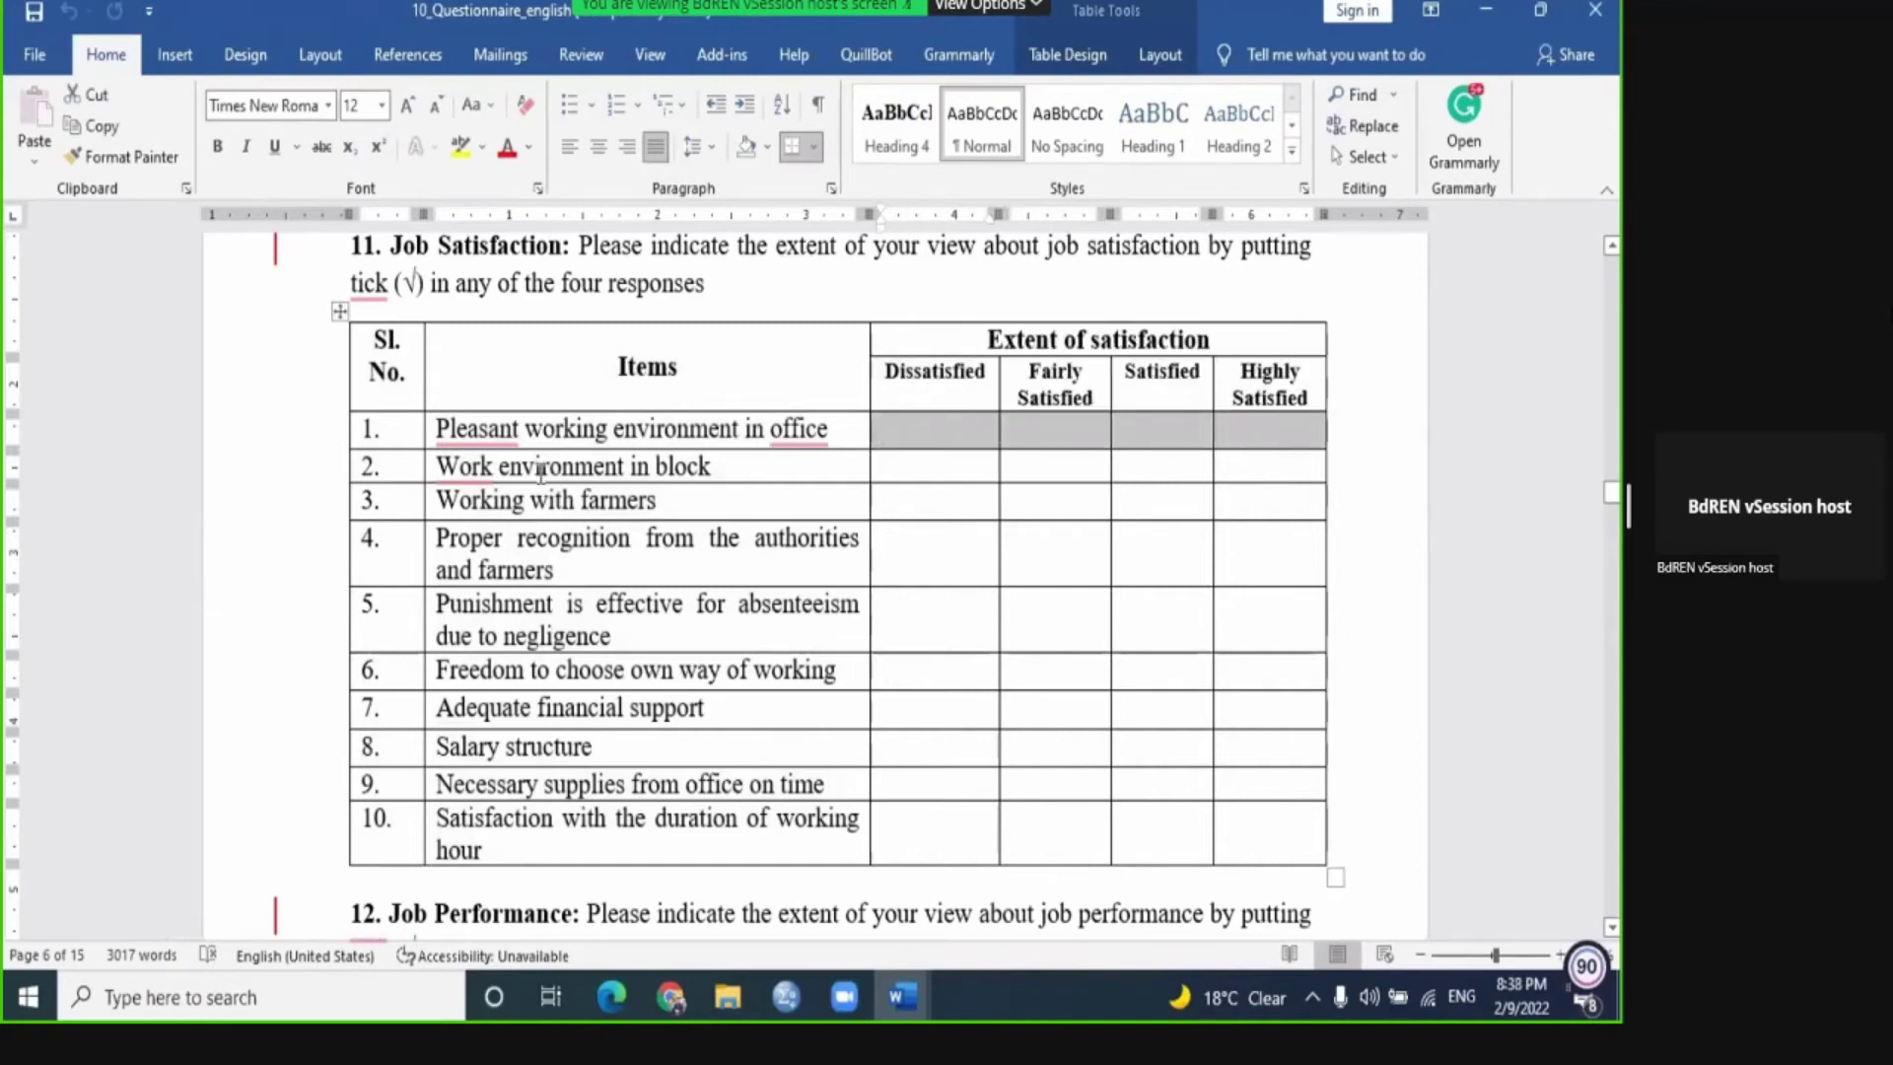
Step: Select the ten item statements in the Items column of the Job Satisfaction table
mouse_move(539, 434)
left_click_drag(539, 434, 677, 824)
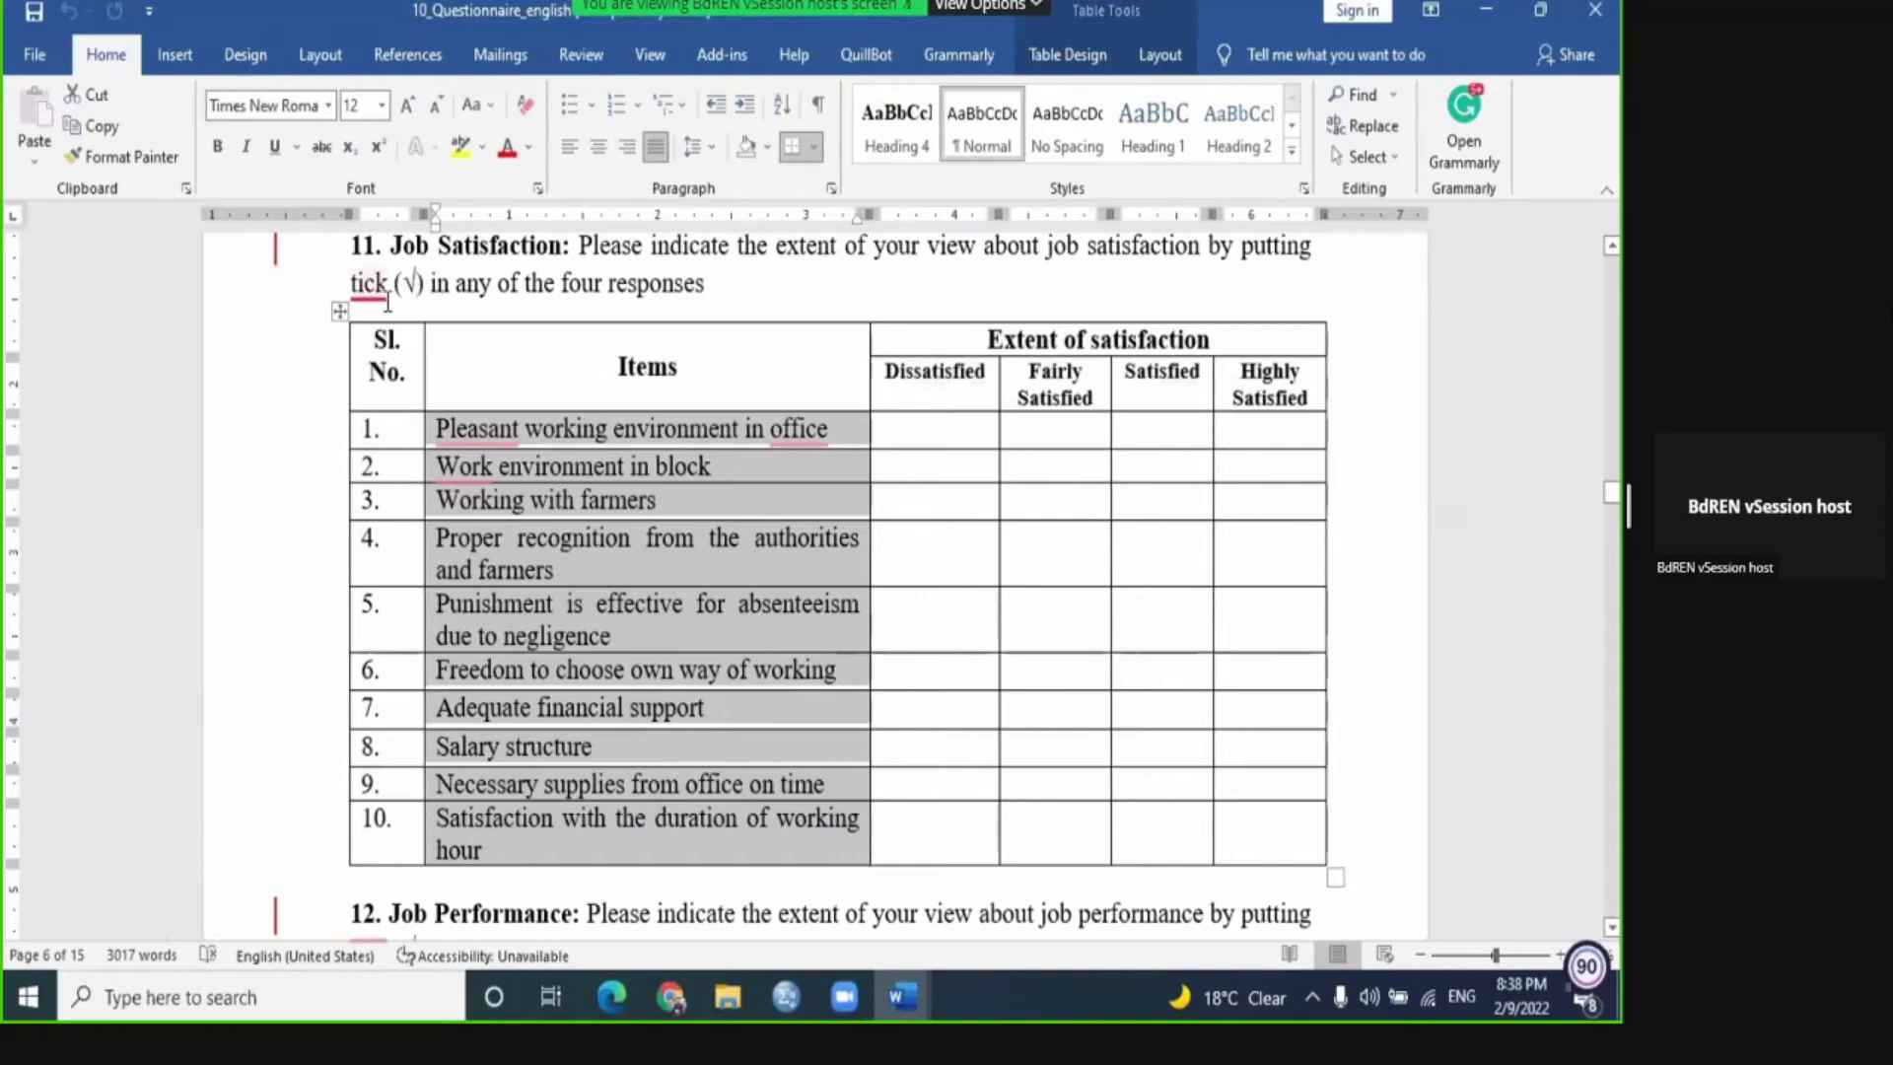
mouse_move(387, 308)
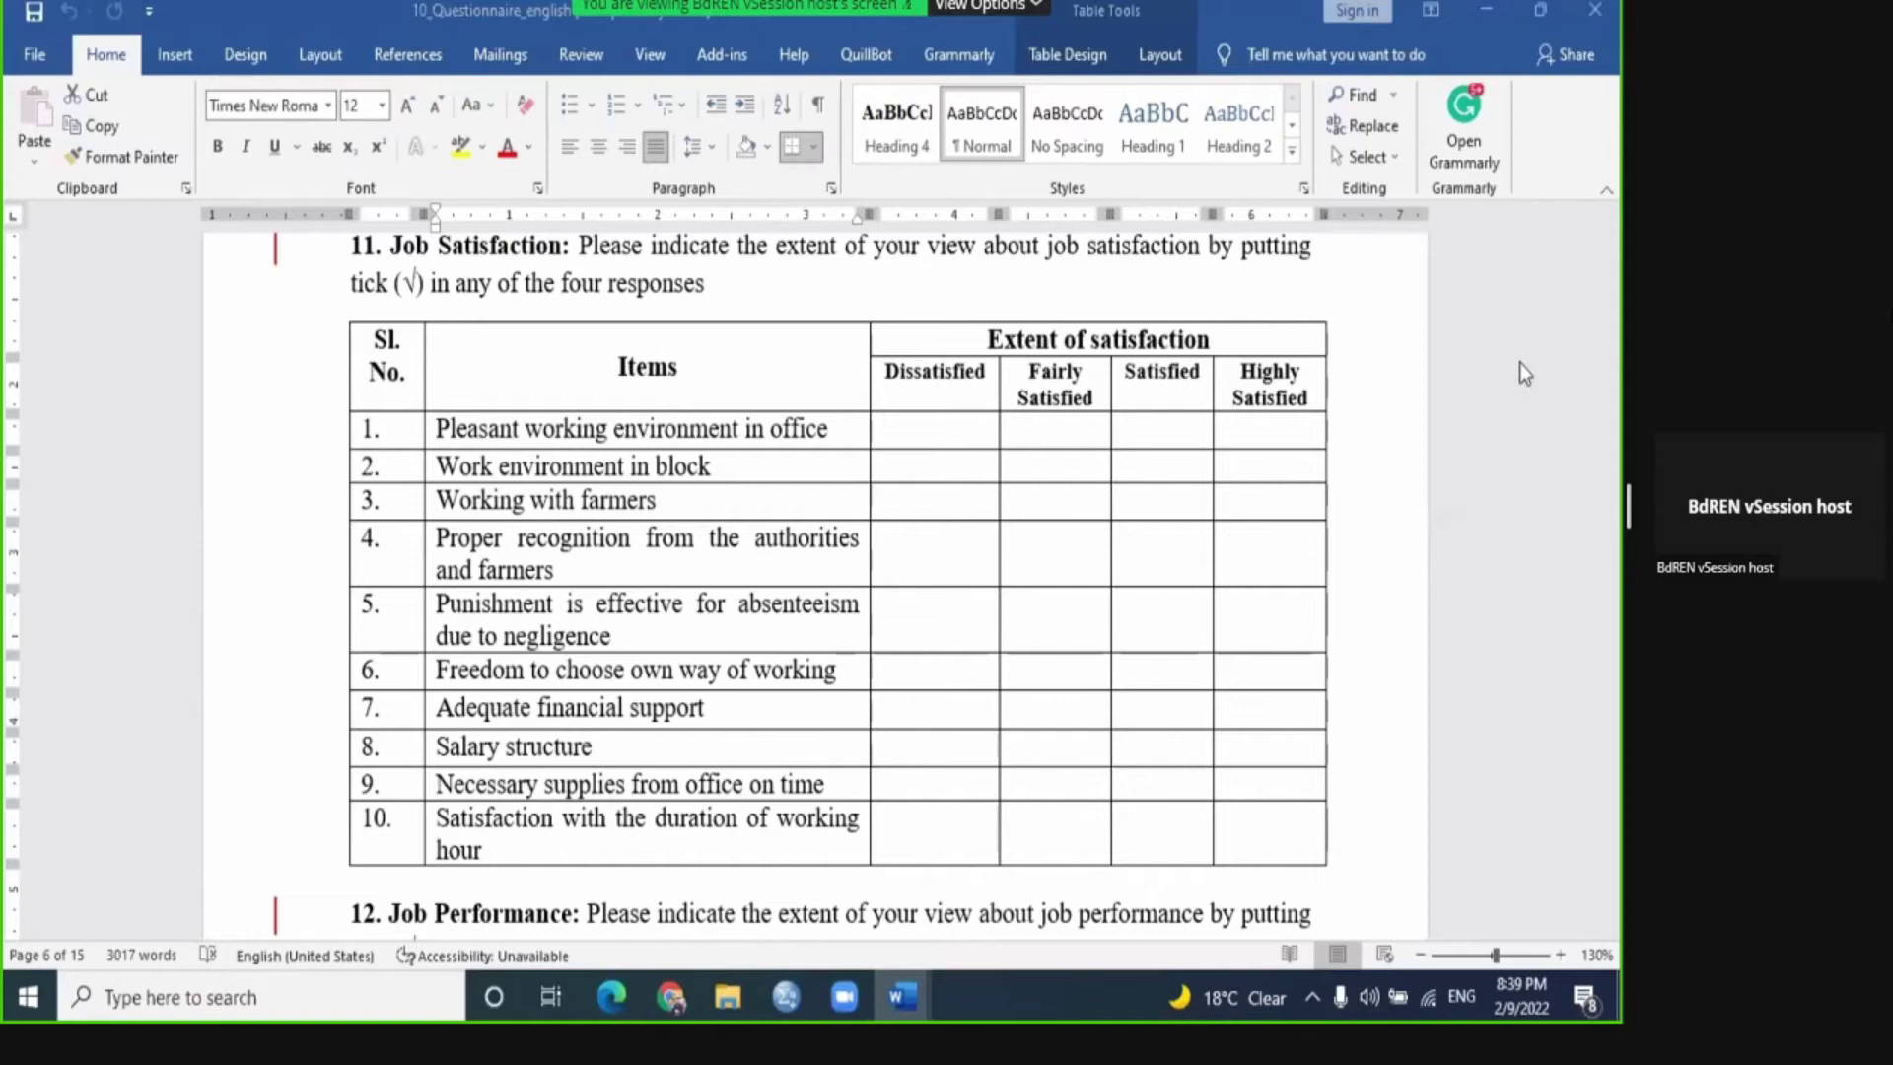
scroll(1504, 375, "up", 1)
scroll(1504, 374, "down", 1)
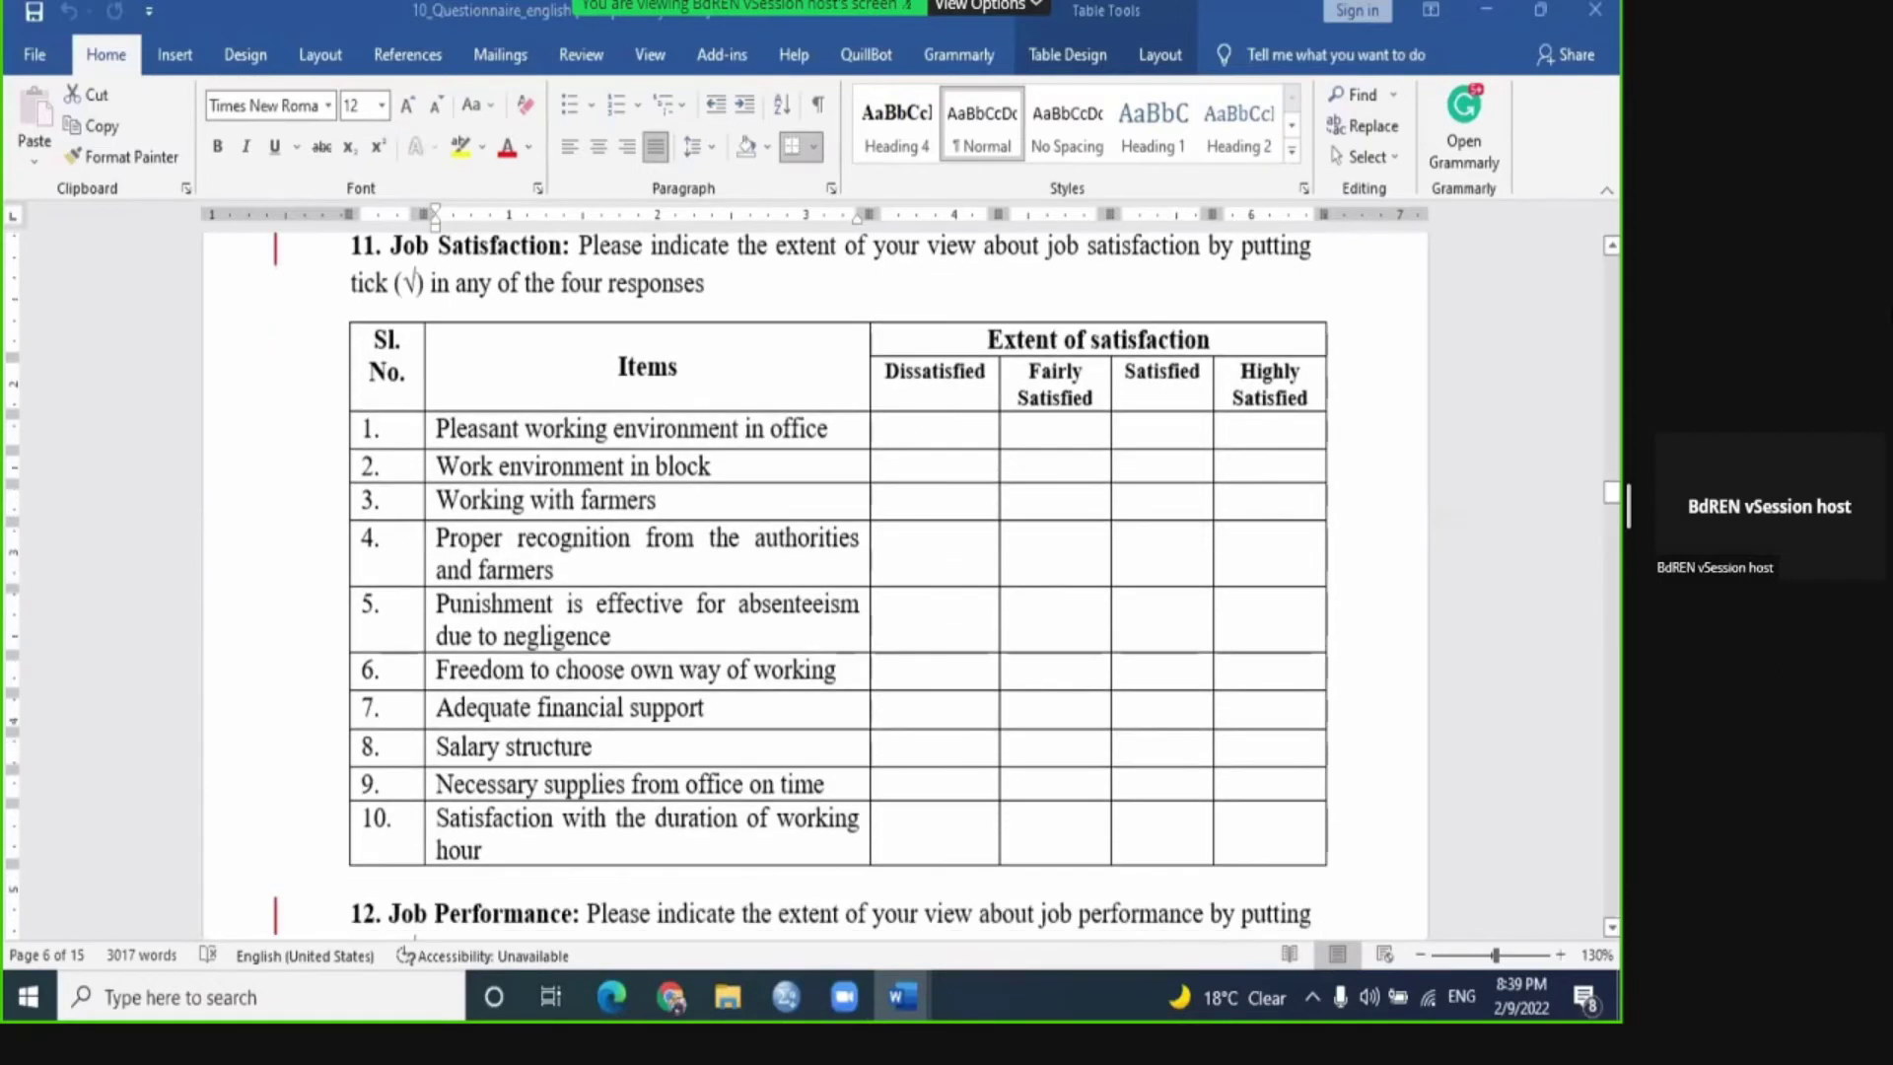
left_click(1610, 246)
left_click(1610, 246)
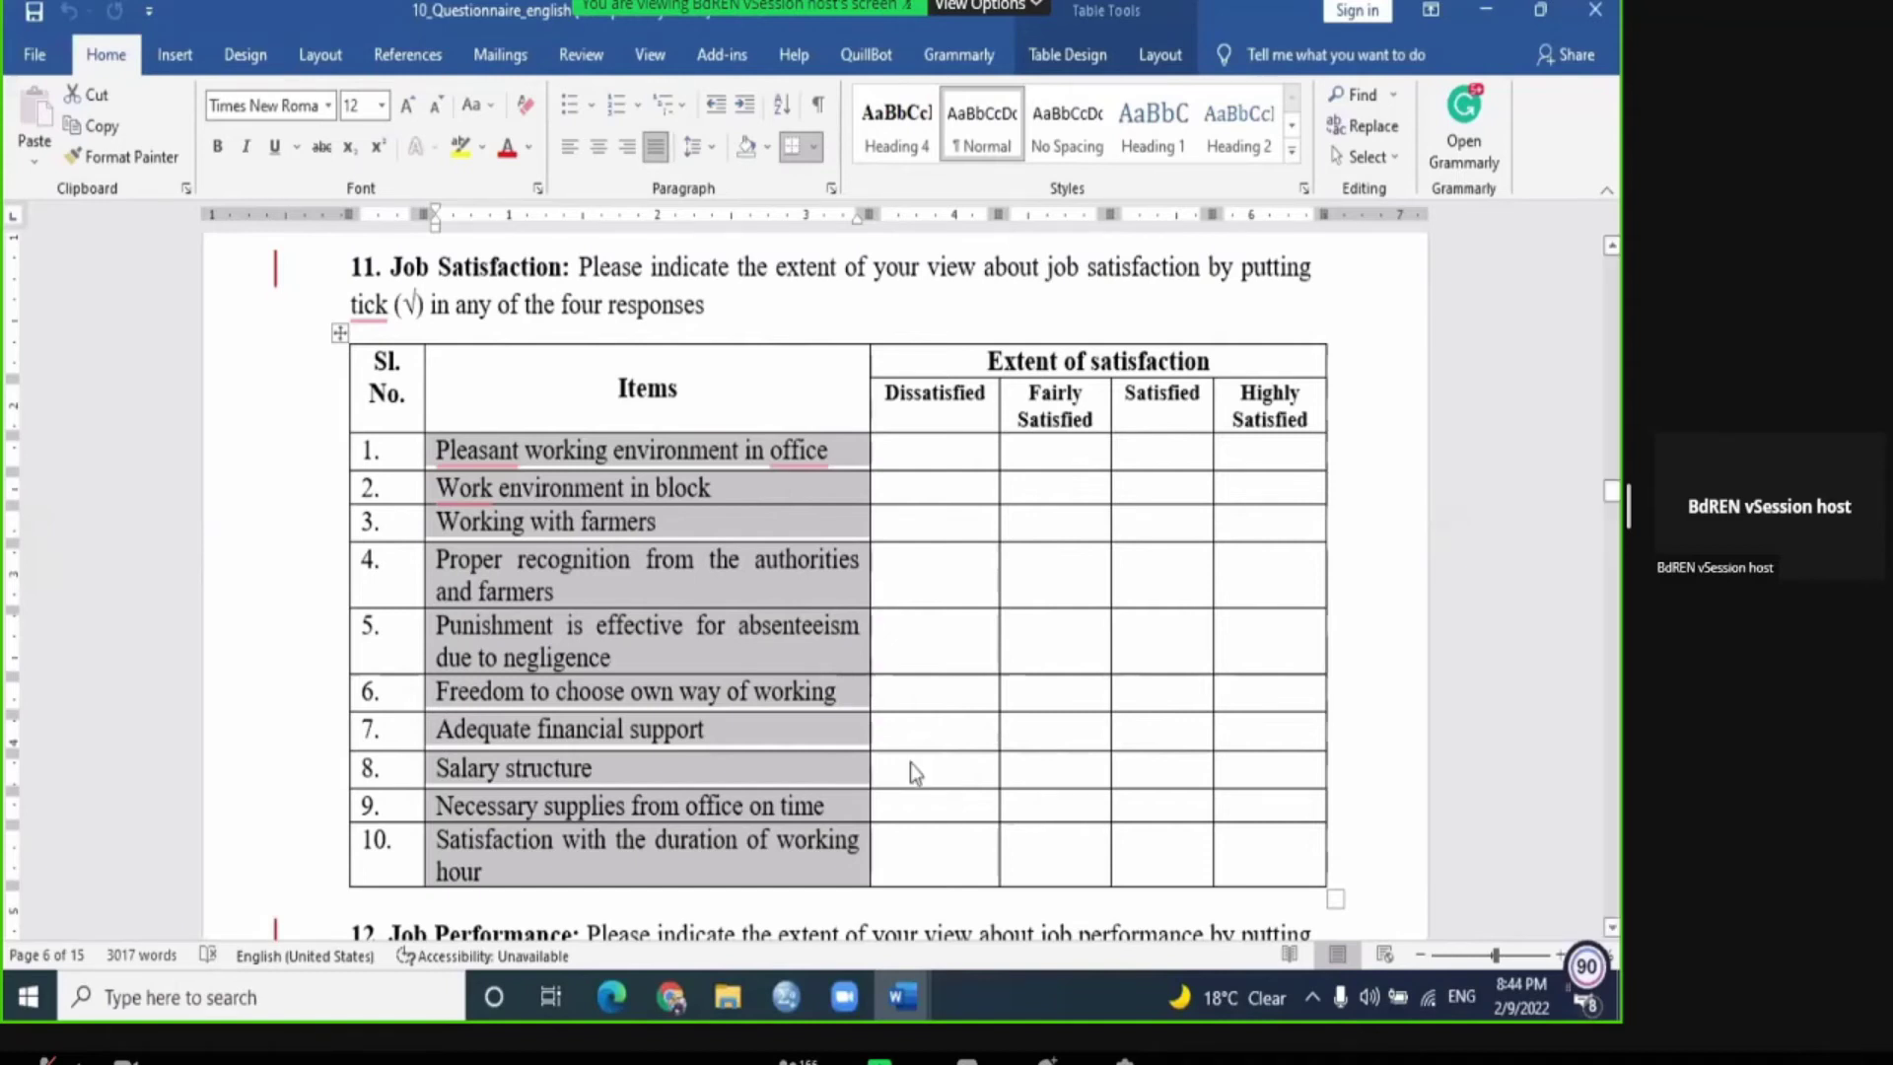
Step: Select the Dissatisfied and Fairly Satisfied headings with their item 1 cells, and highlight the whole Job Satisfaction question
left_click(952, 452)
left_click_drag(885, 419, 912, 453)
left_click_drag(1060, 426, 1056, 454)
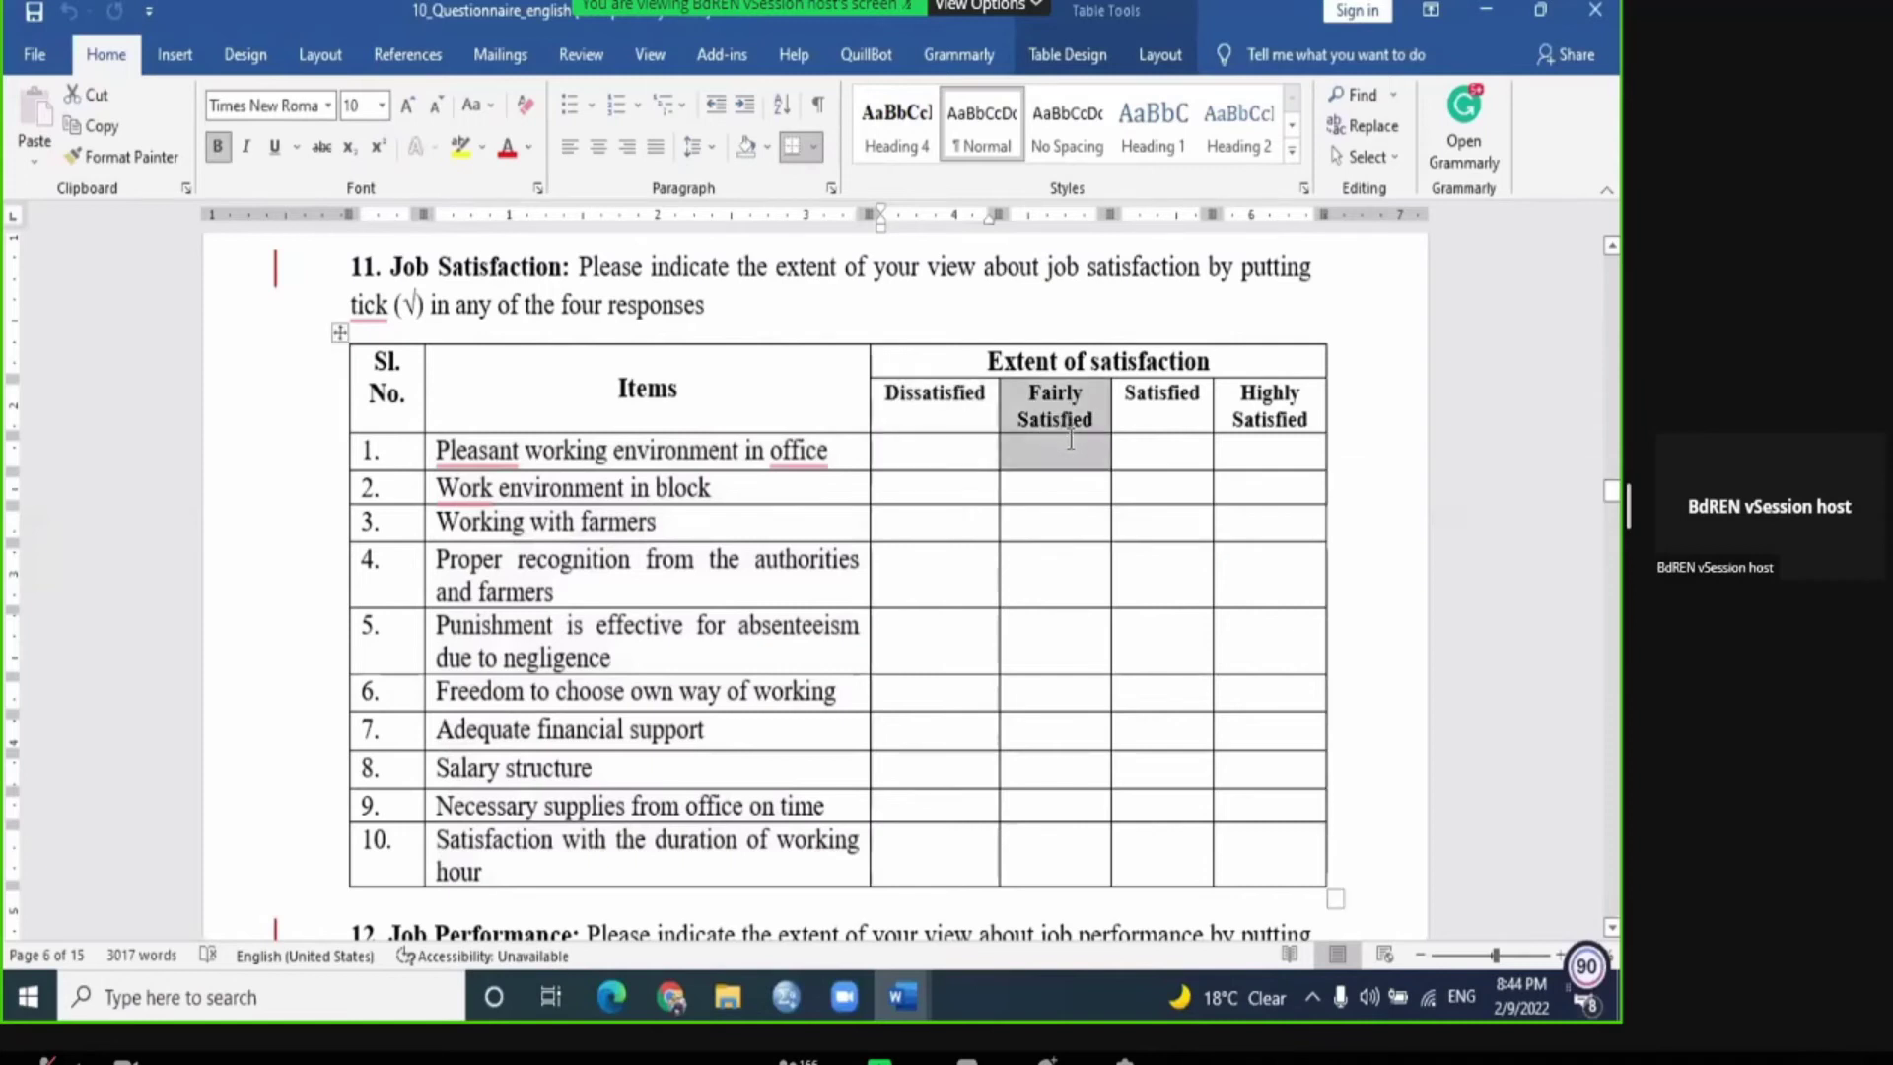
left_click(875, 457)
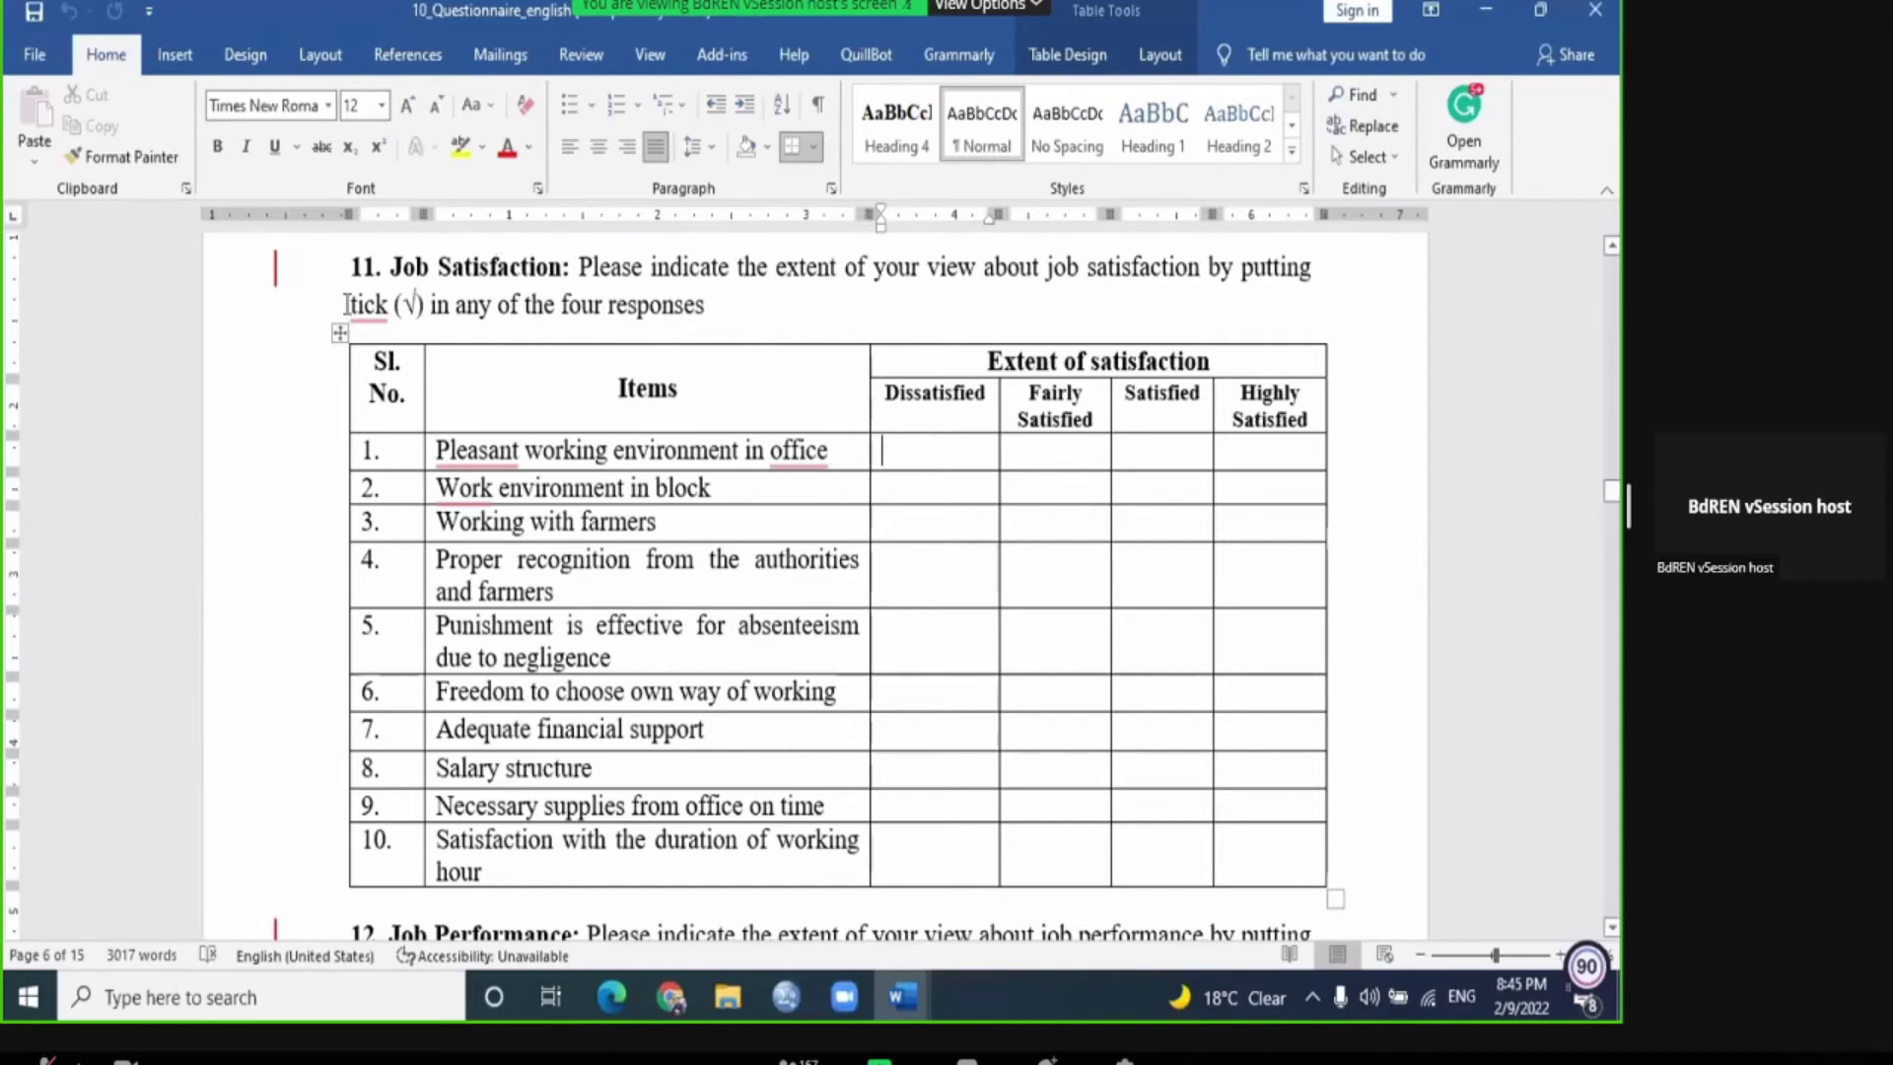
left_click_drag(348, 285, 1322, 873)
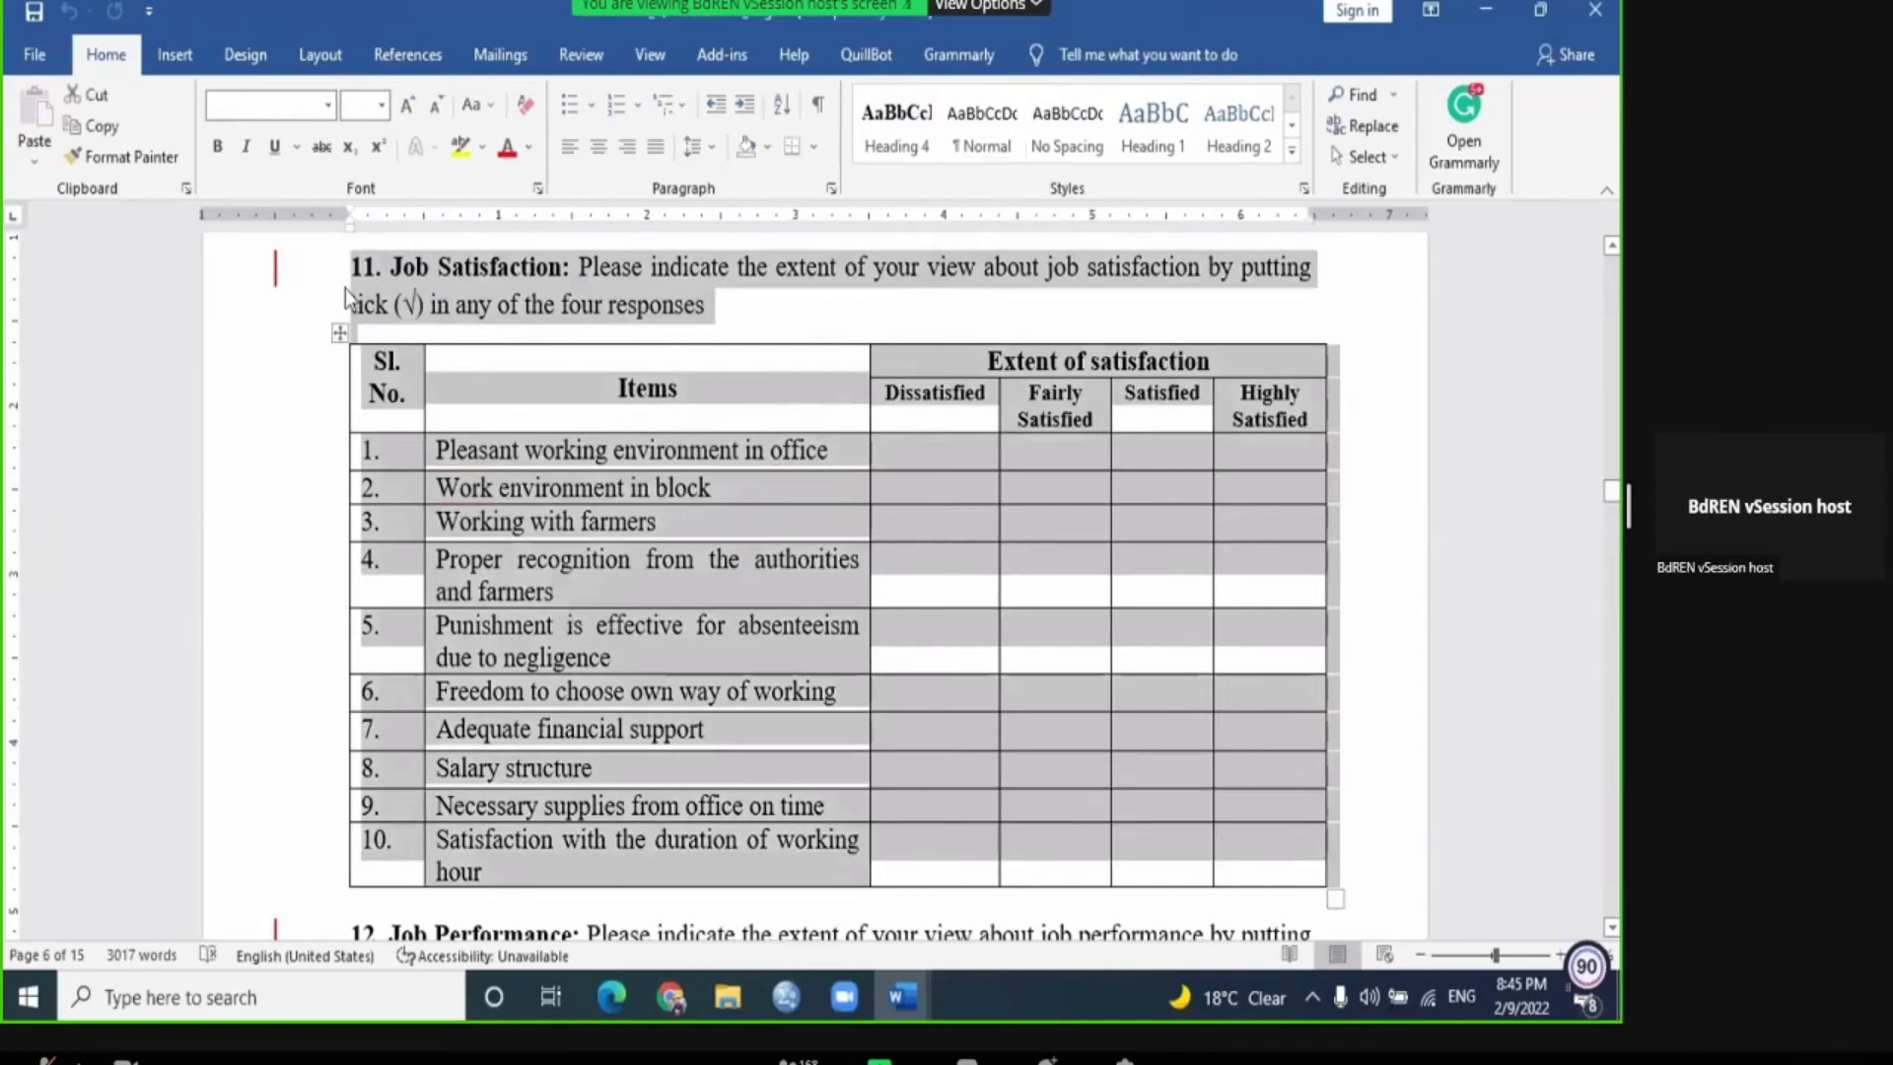
left_click(920, 447)
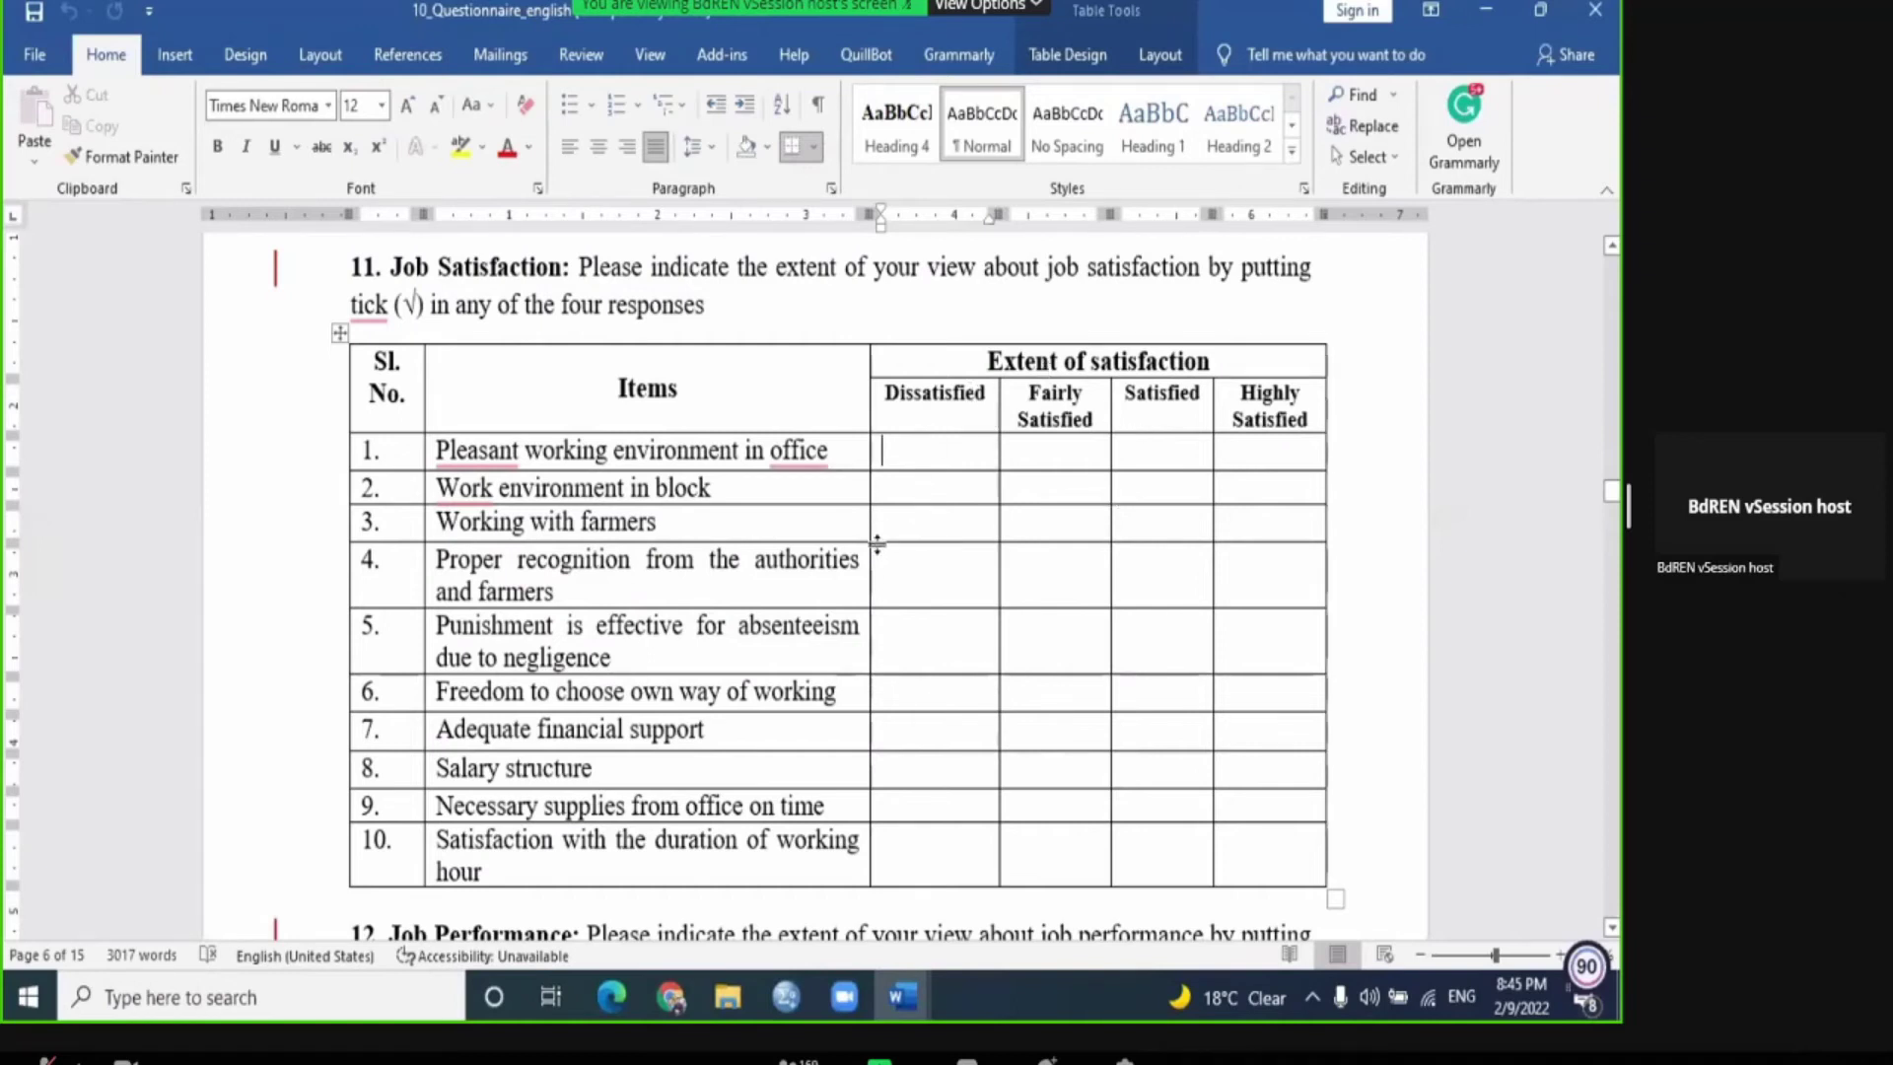
Step: Return to the questionnaire's opening questions on age, additional education, family size and family annual income
left_click_drag(1608, 491, 1609, 266)
scroll(1153, 552, "down", 5)
scroll(1083, 596, "down", 3)
scroll(868, 414, "up", 2)
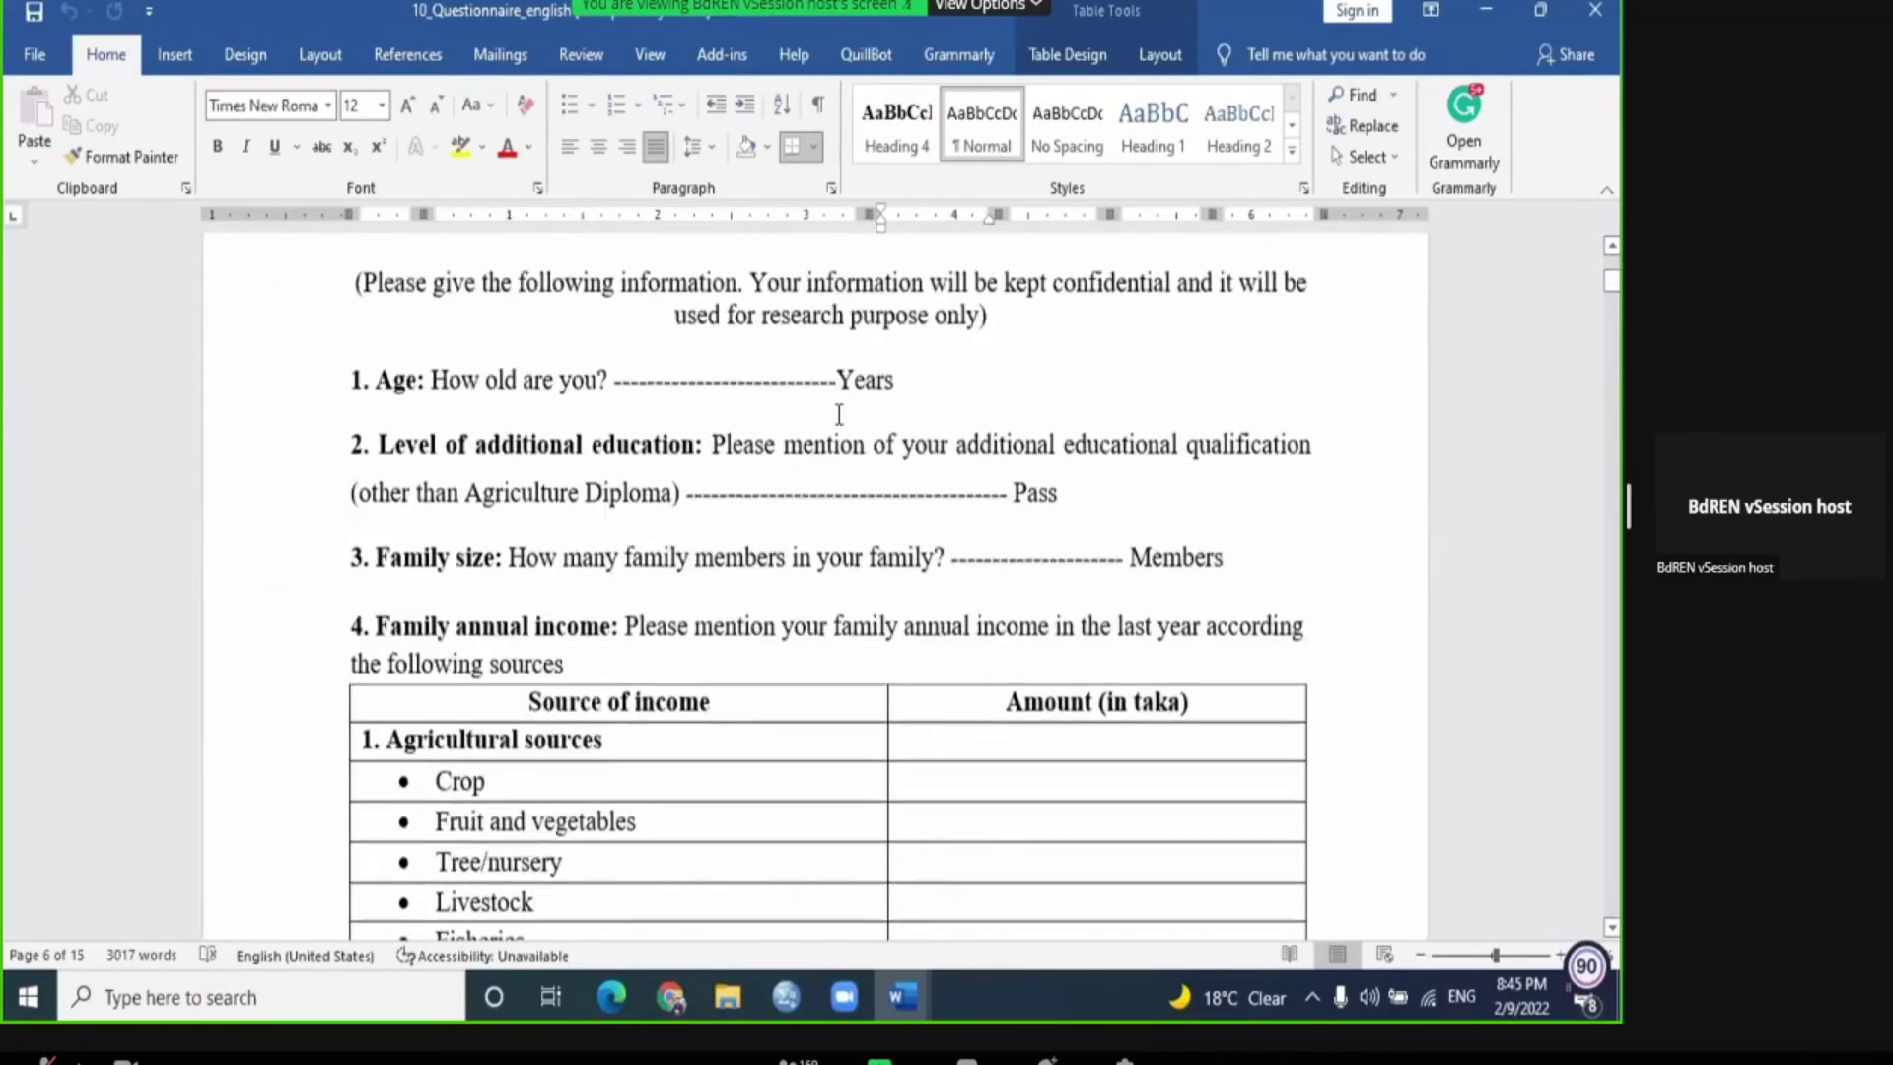
Step: Review questions 1 to 5 of the questionnaire, from age and additional education through family annual income to length of service
left_click(801, 445)
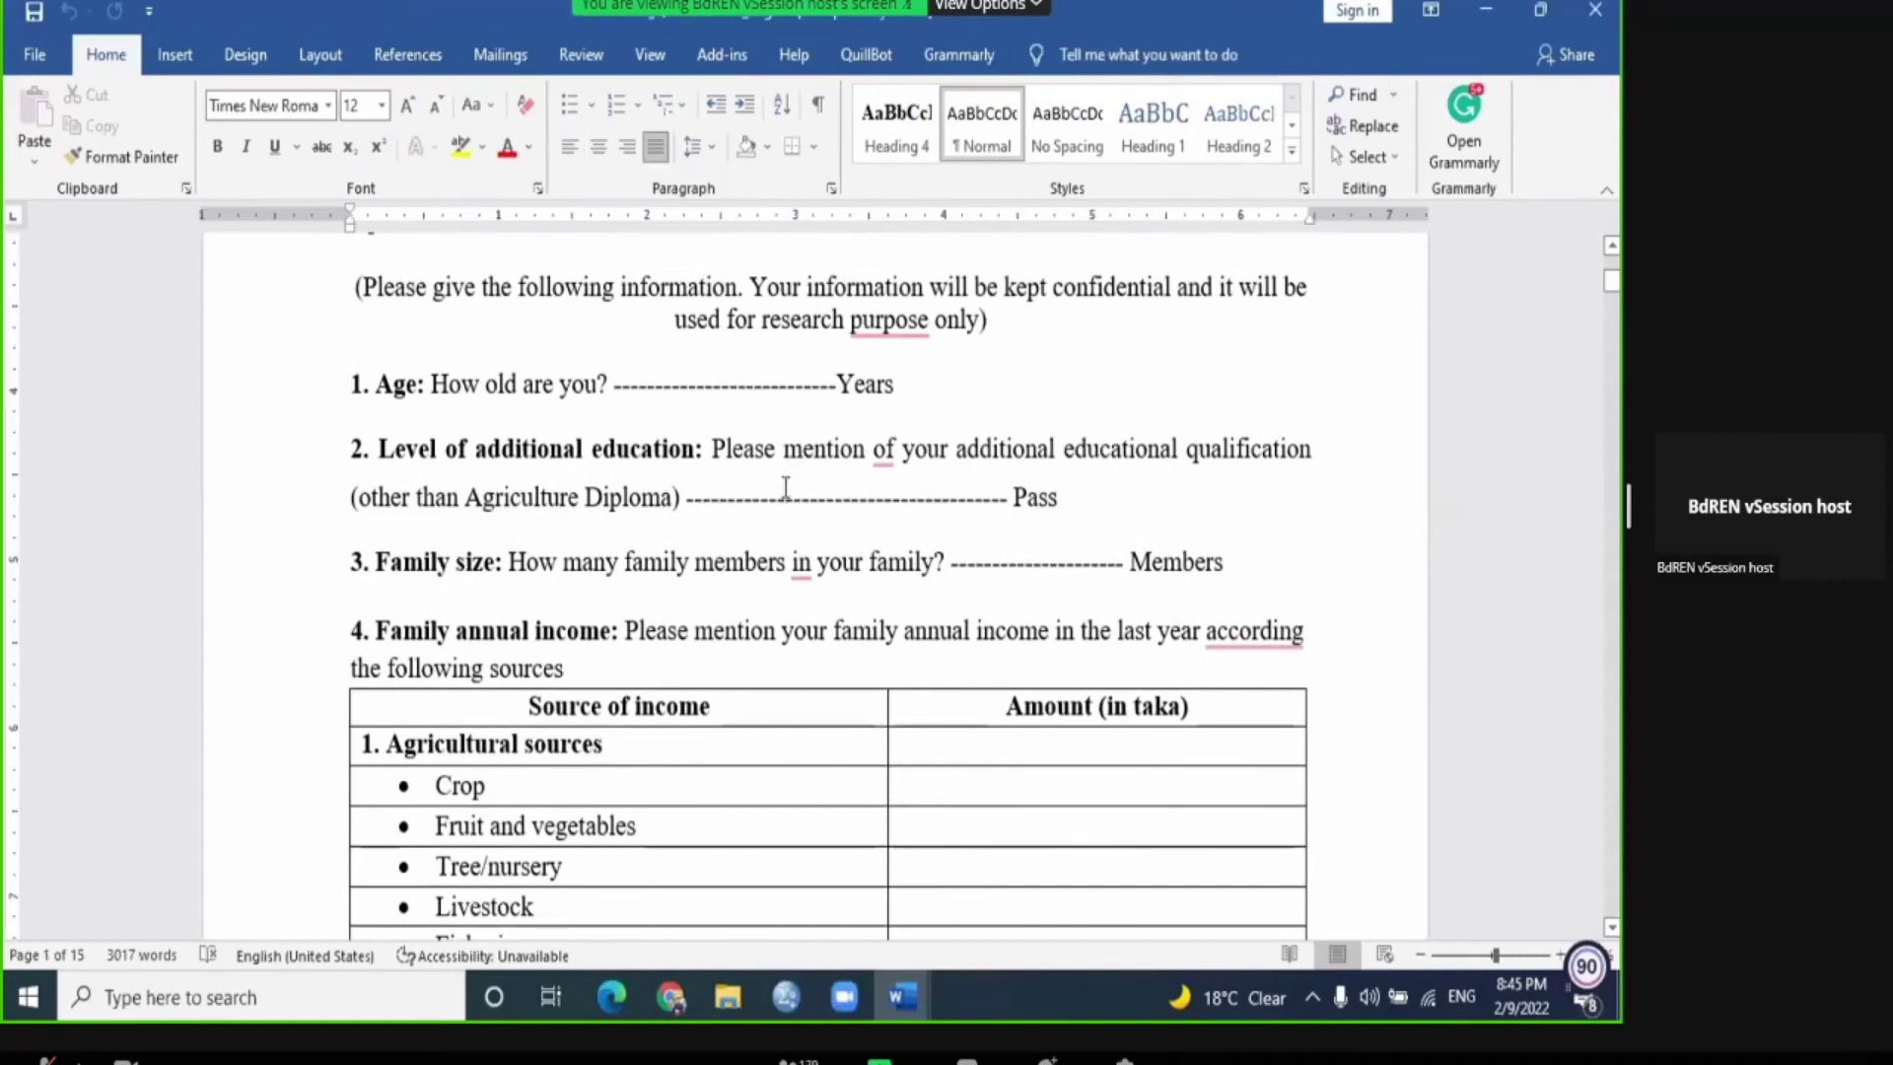
scroll(786, 487, "down", 2)
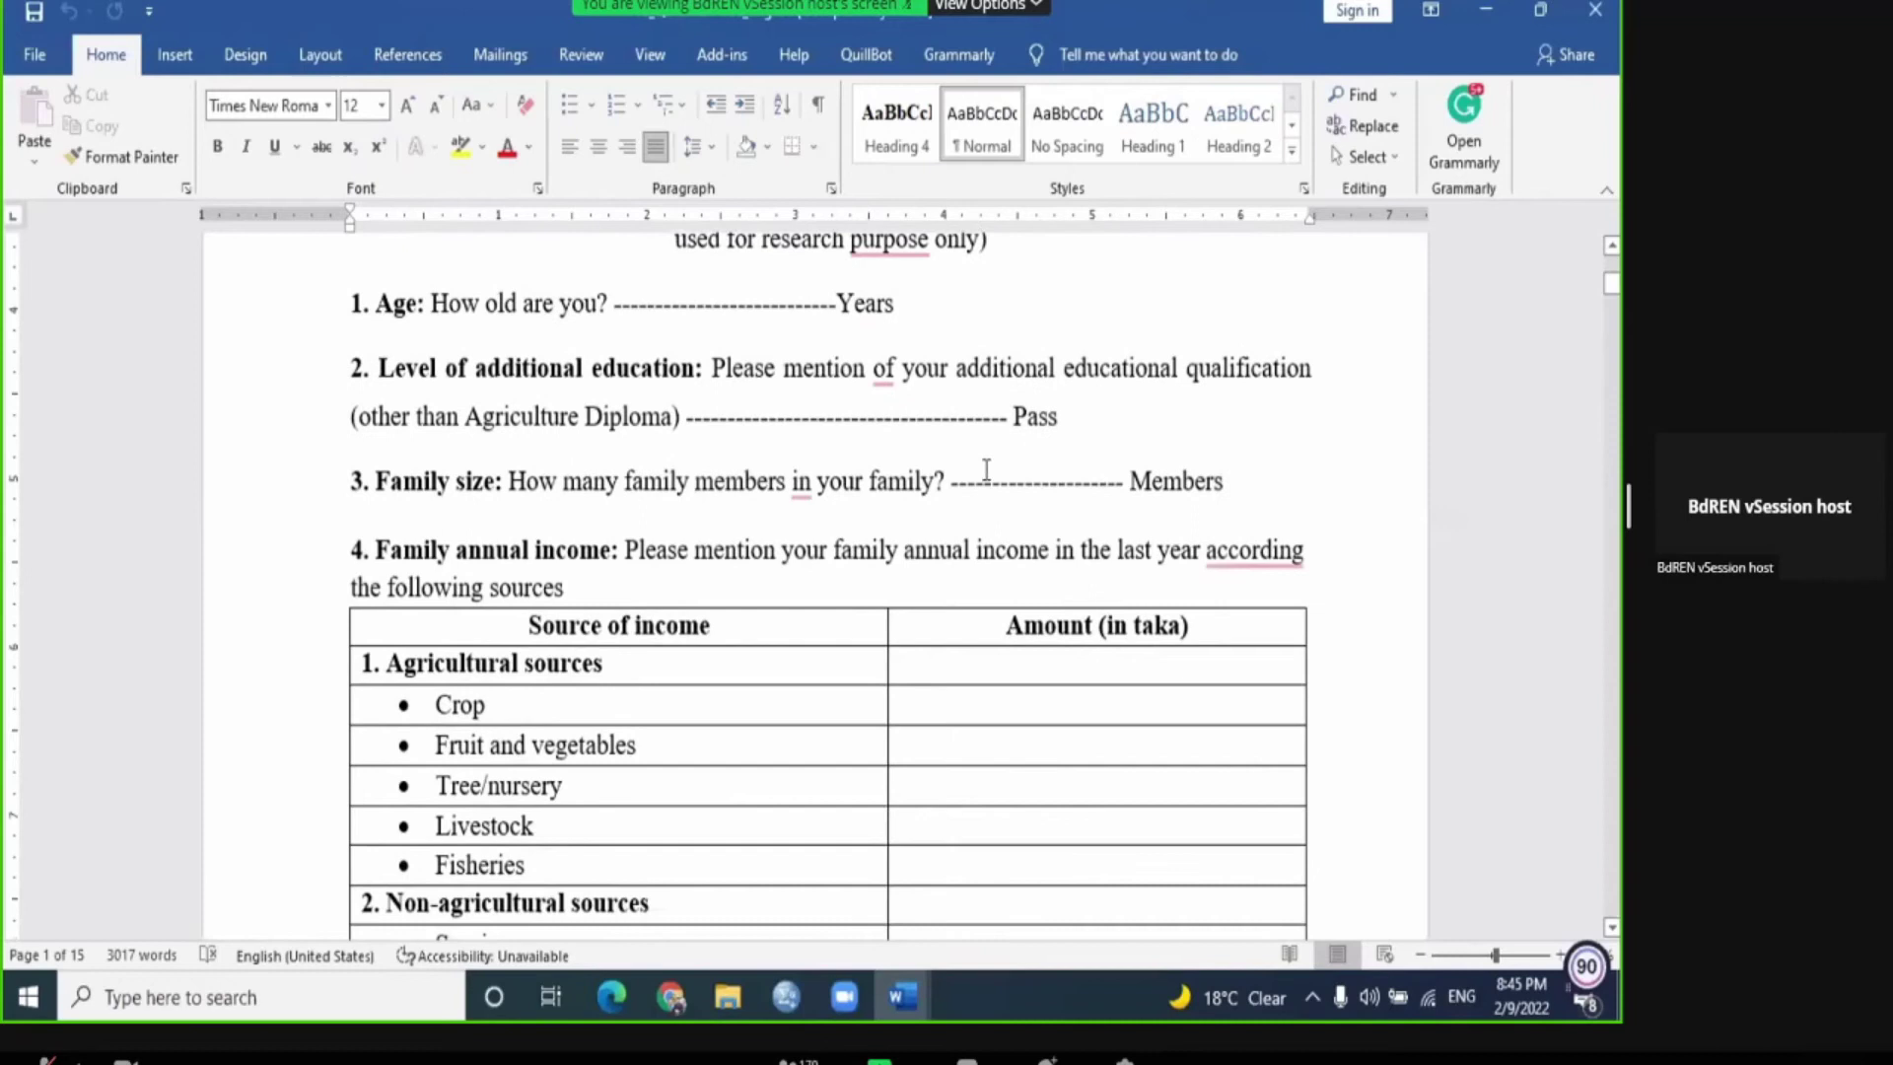
left_click(988, 475)
scroll(671, 575, "down", 5)
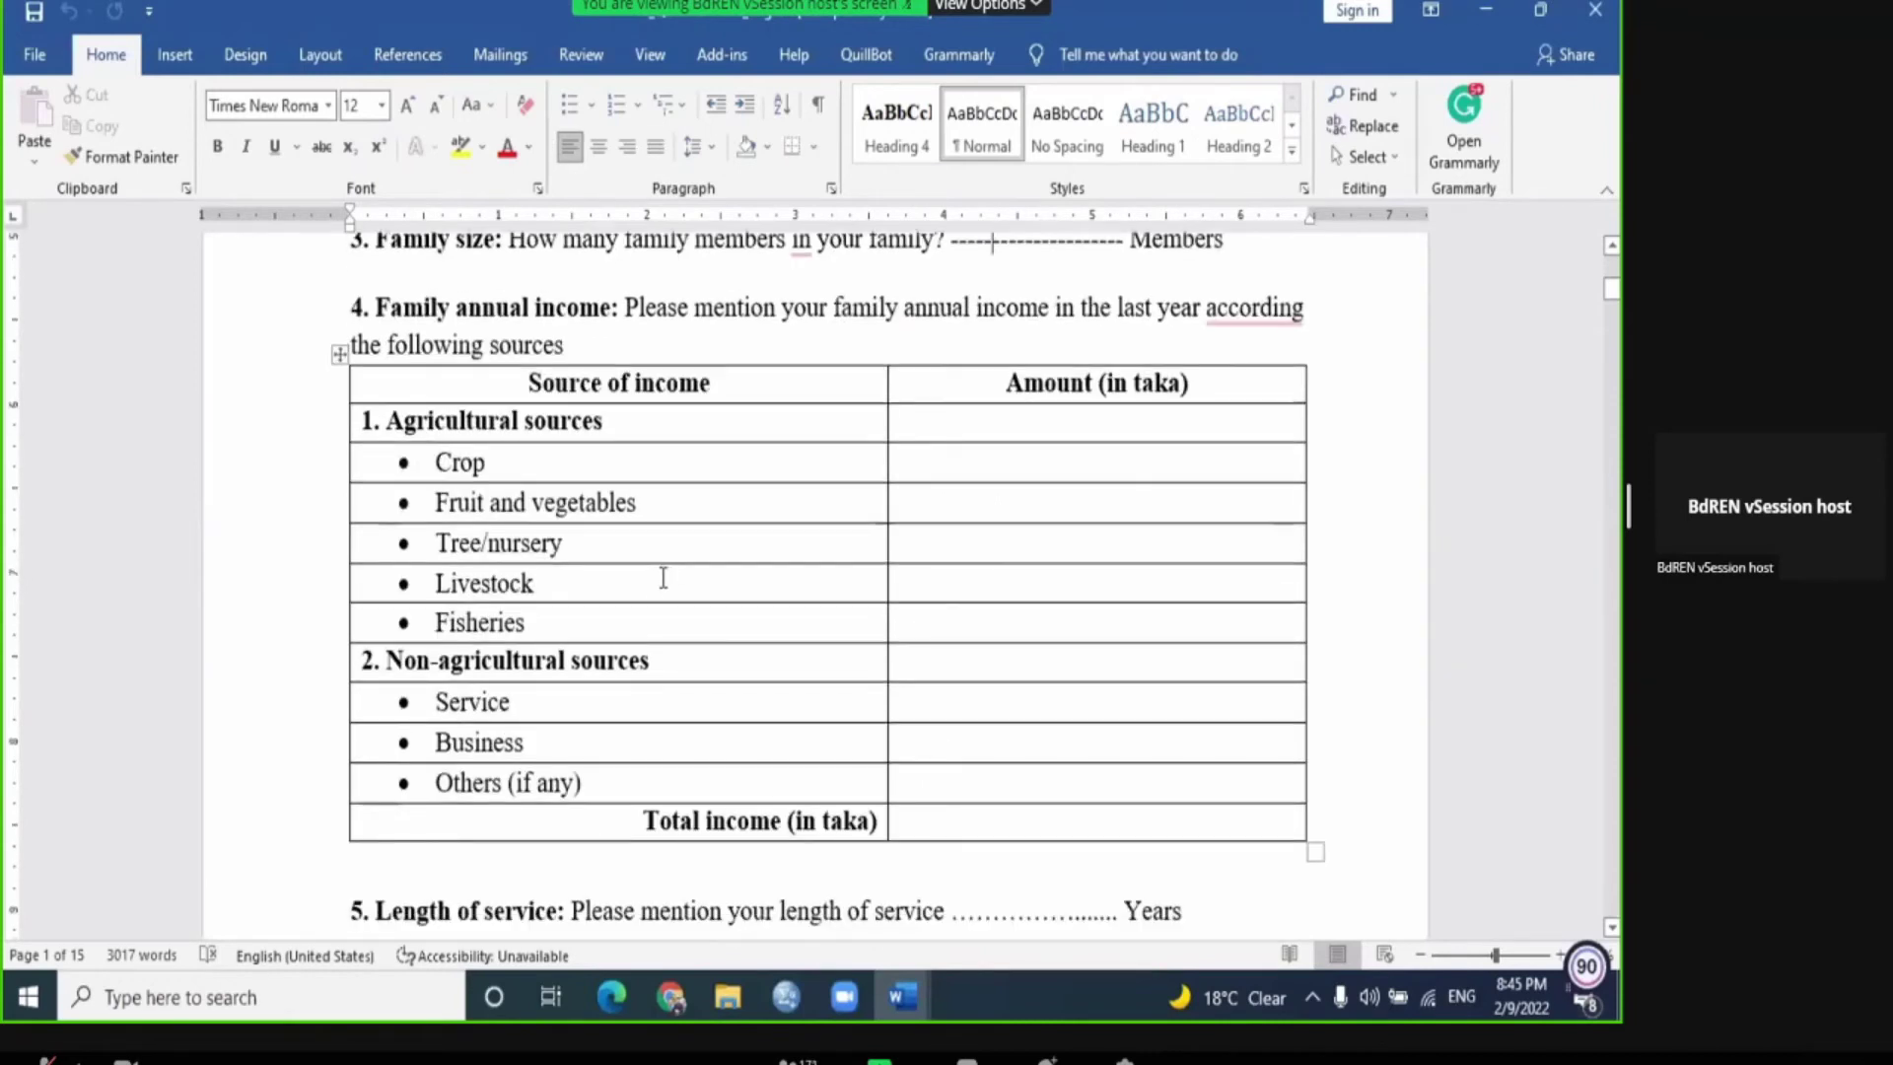
scroll(663, 579, "down", 5)
left_click(1006, 582)
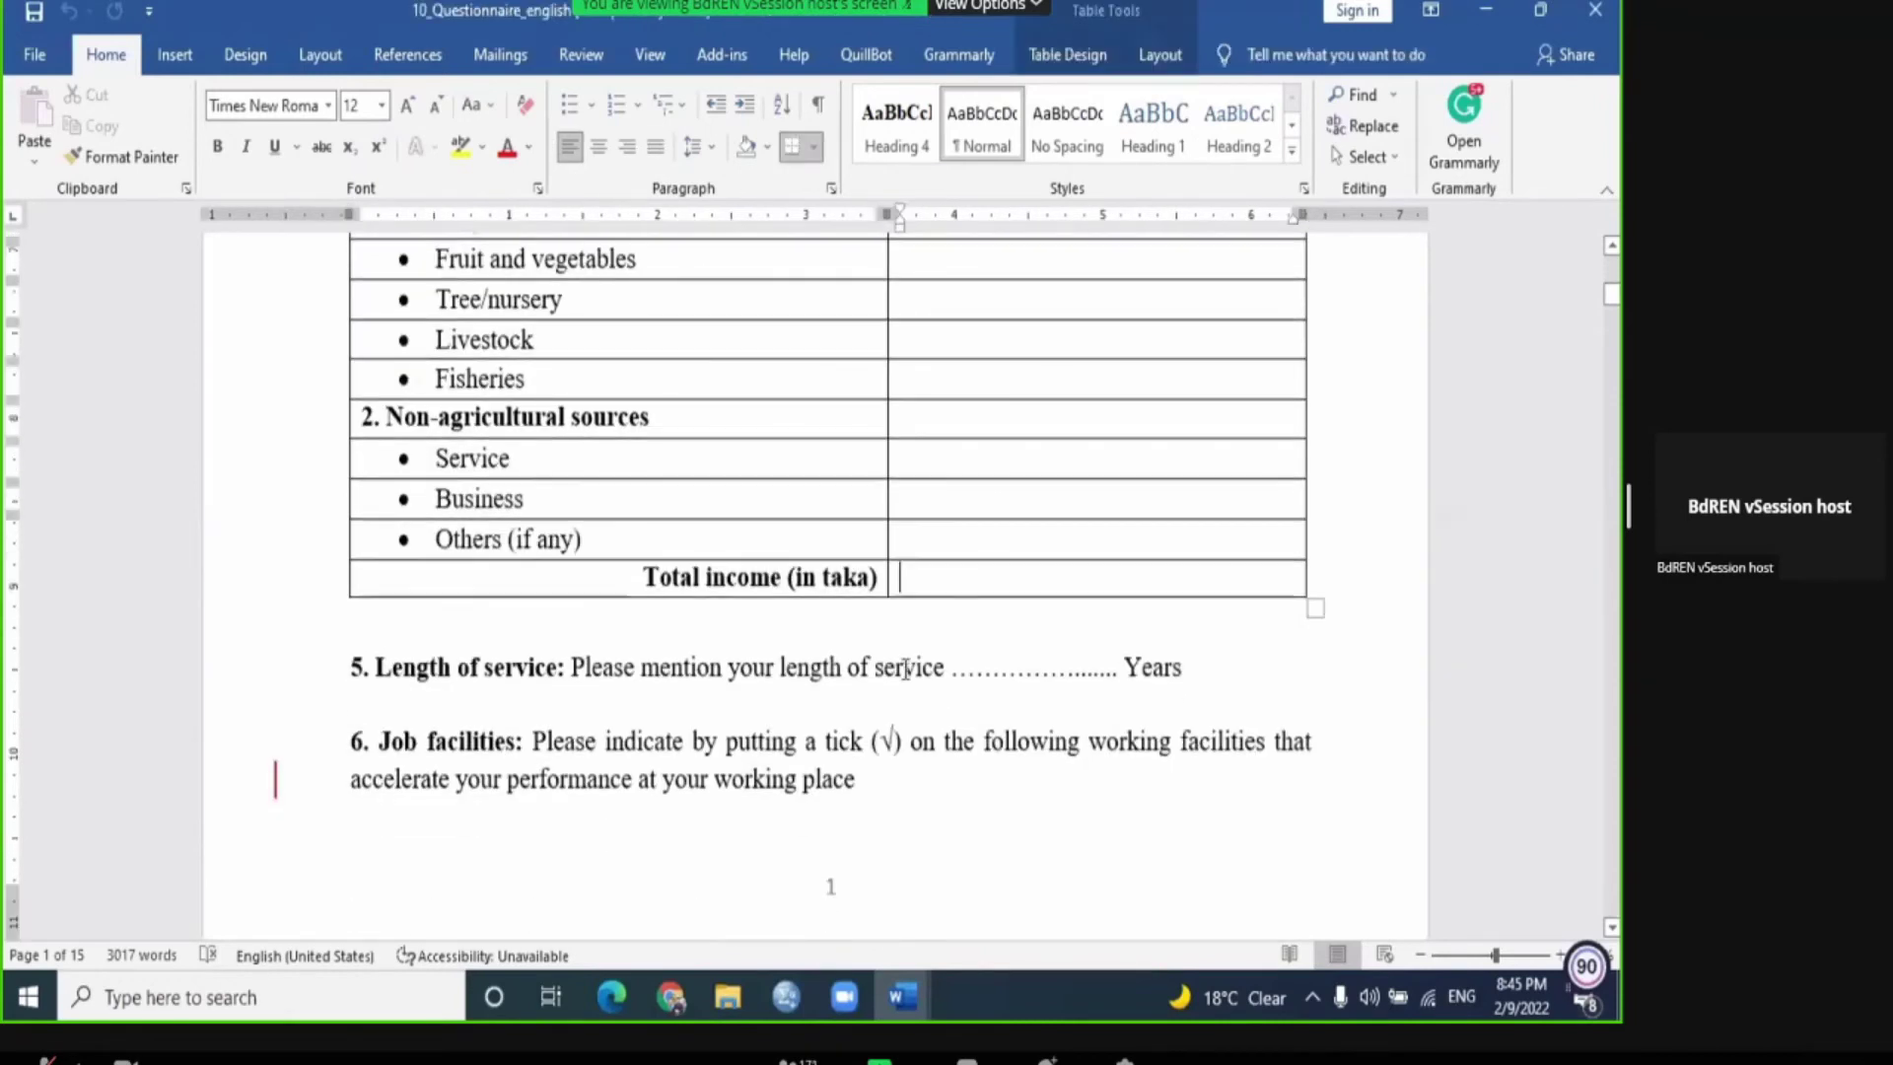
scroll(905, 669, "down", 5)
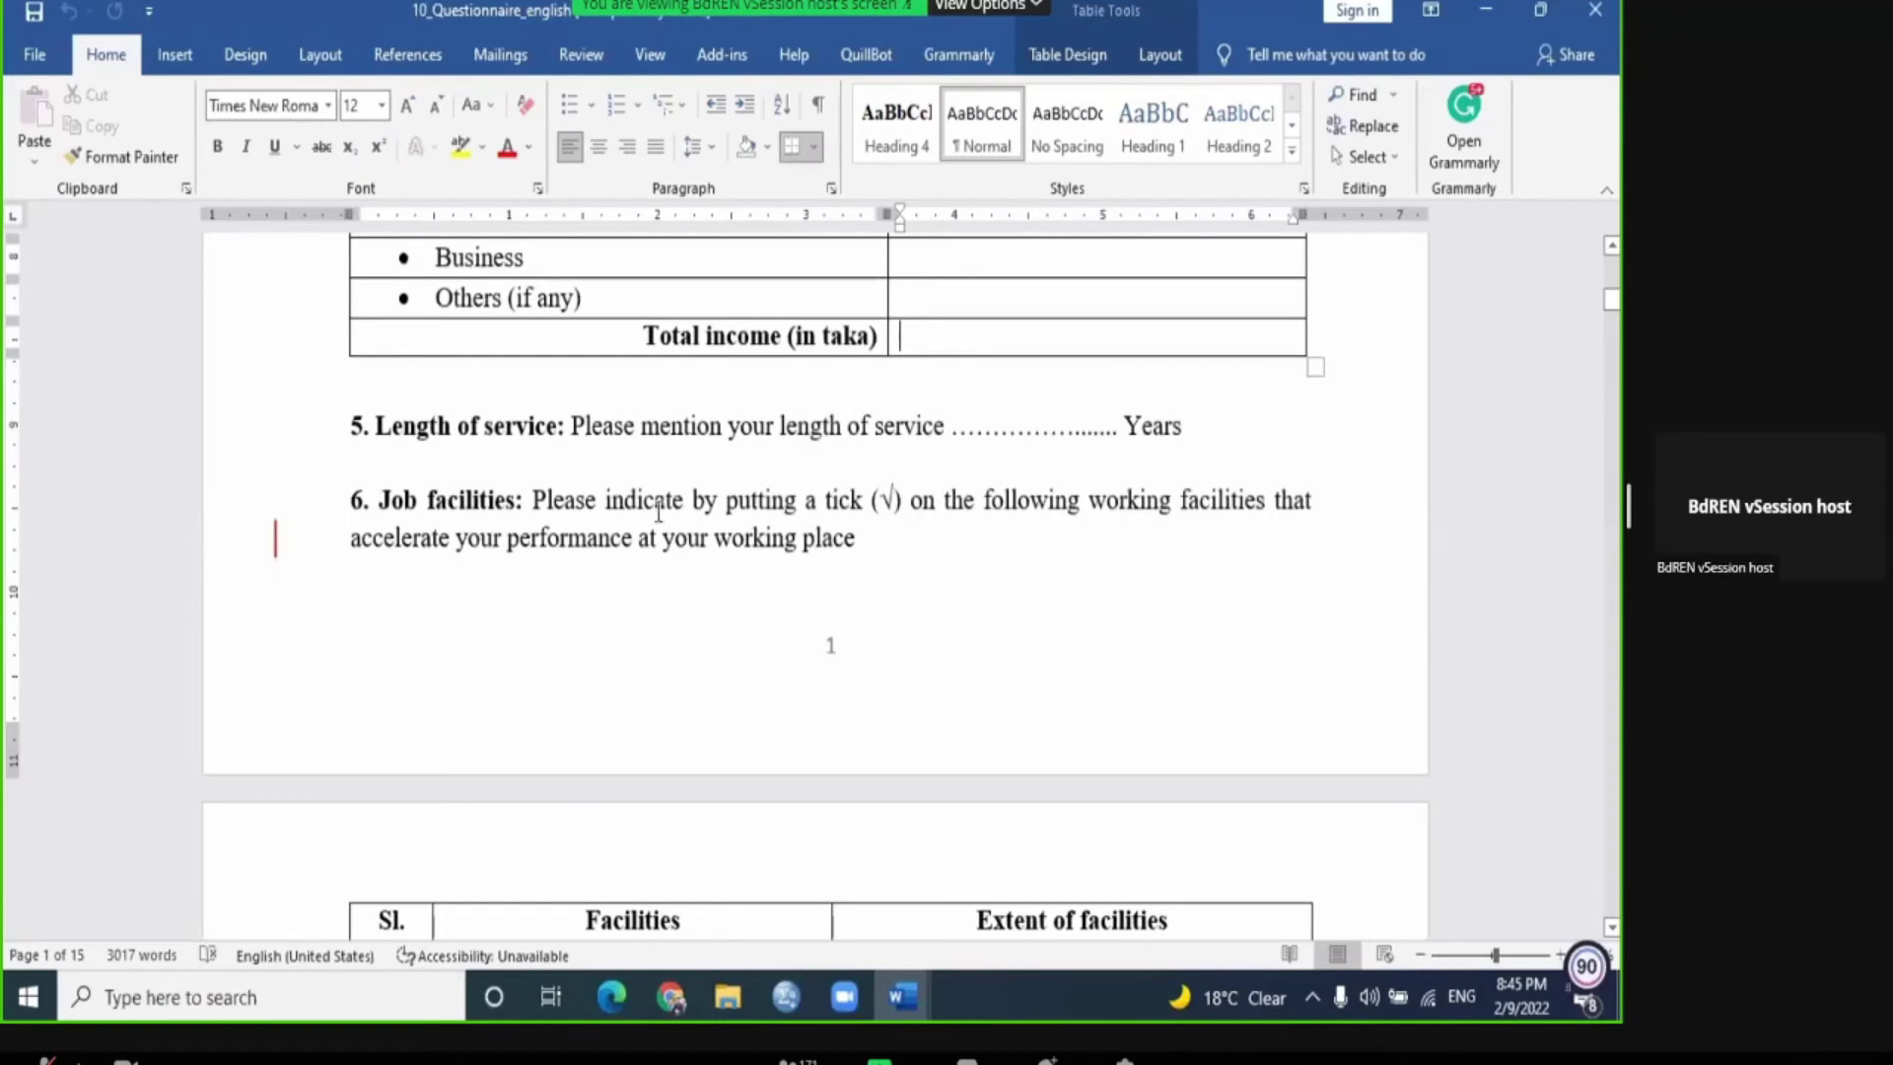
Step: Examine the response tables for job facilities, perceived professional training need and management orientation
scroll(666, 505, "down", 12)
scroll(690, 503, "up", 5)
scroll(769, 591, "down", 7)
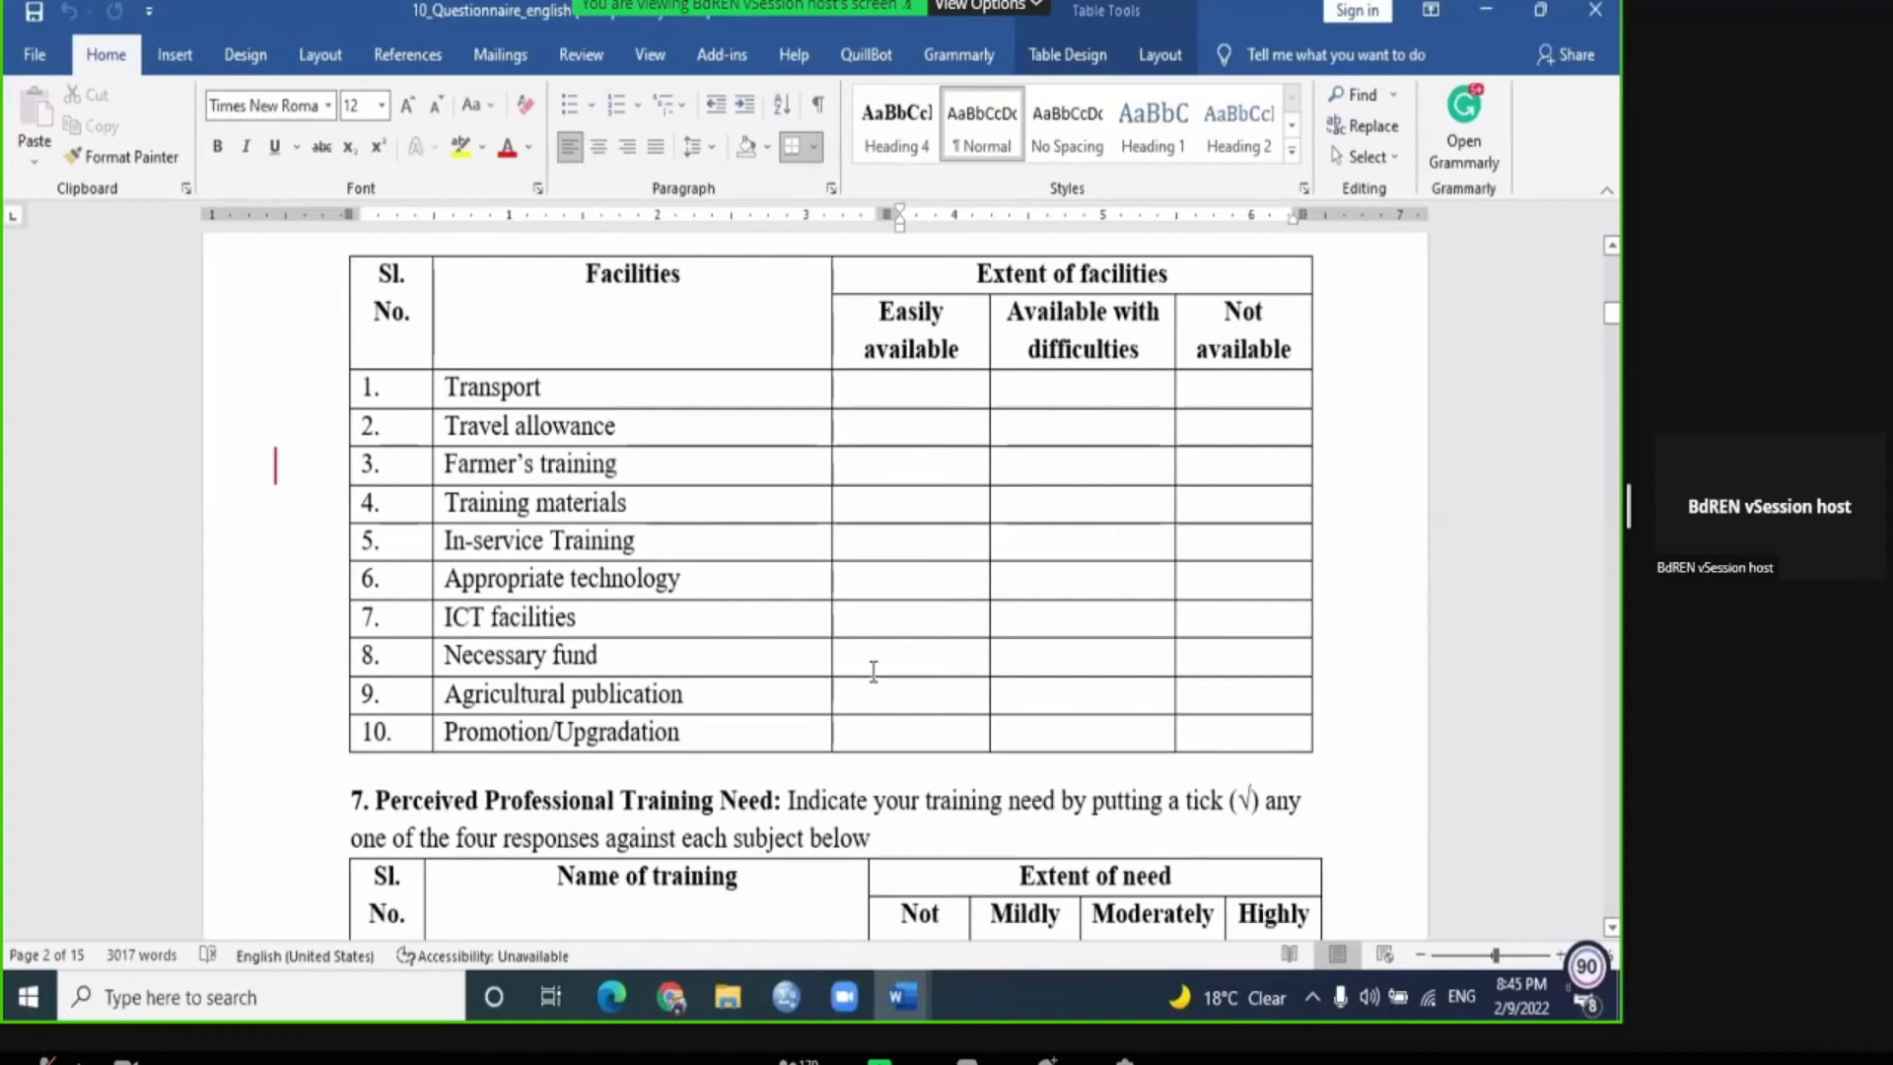
scroll(872, 675, "down", 6)
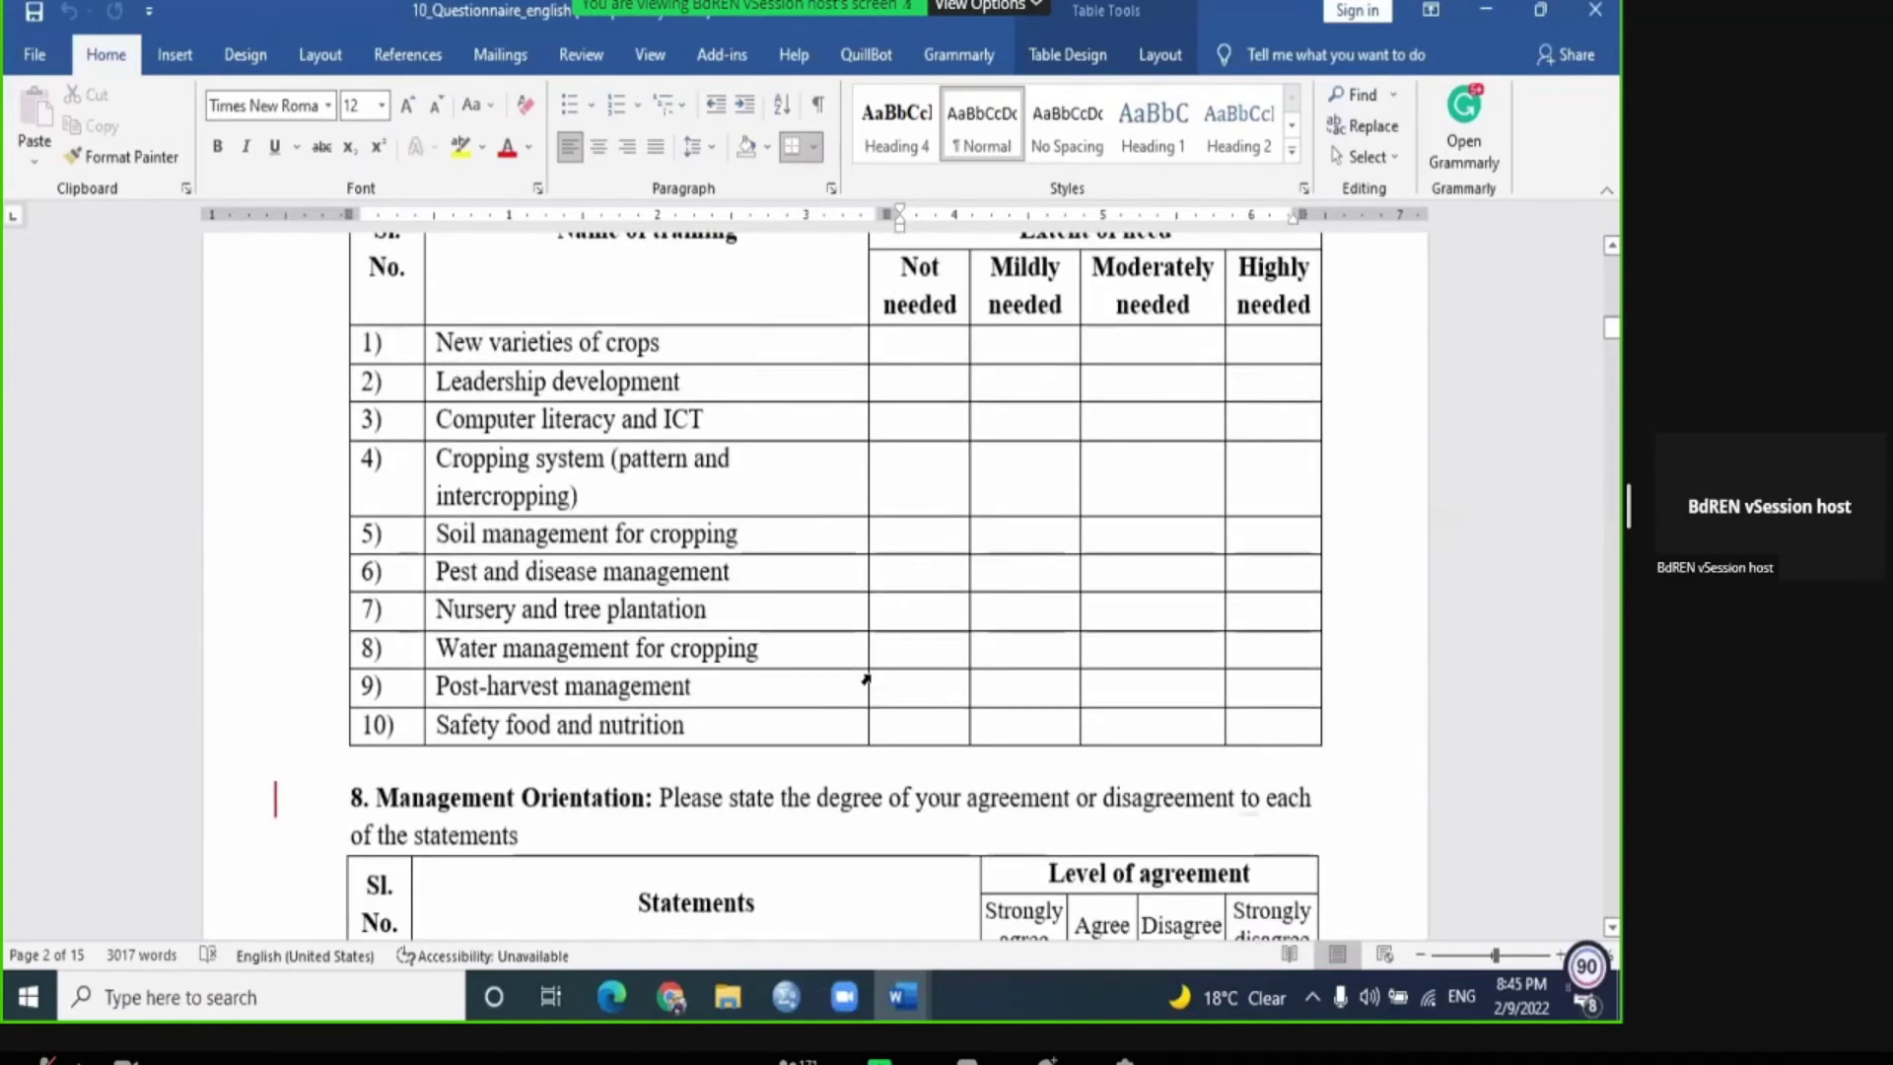
scroll(828, 705, "up", 1)
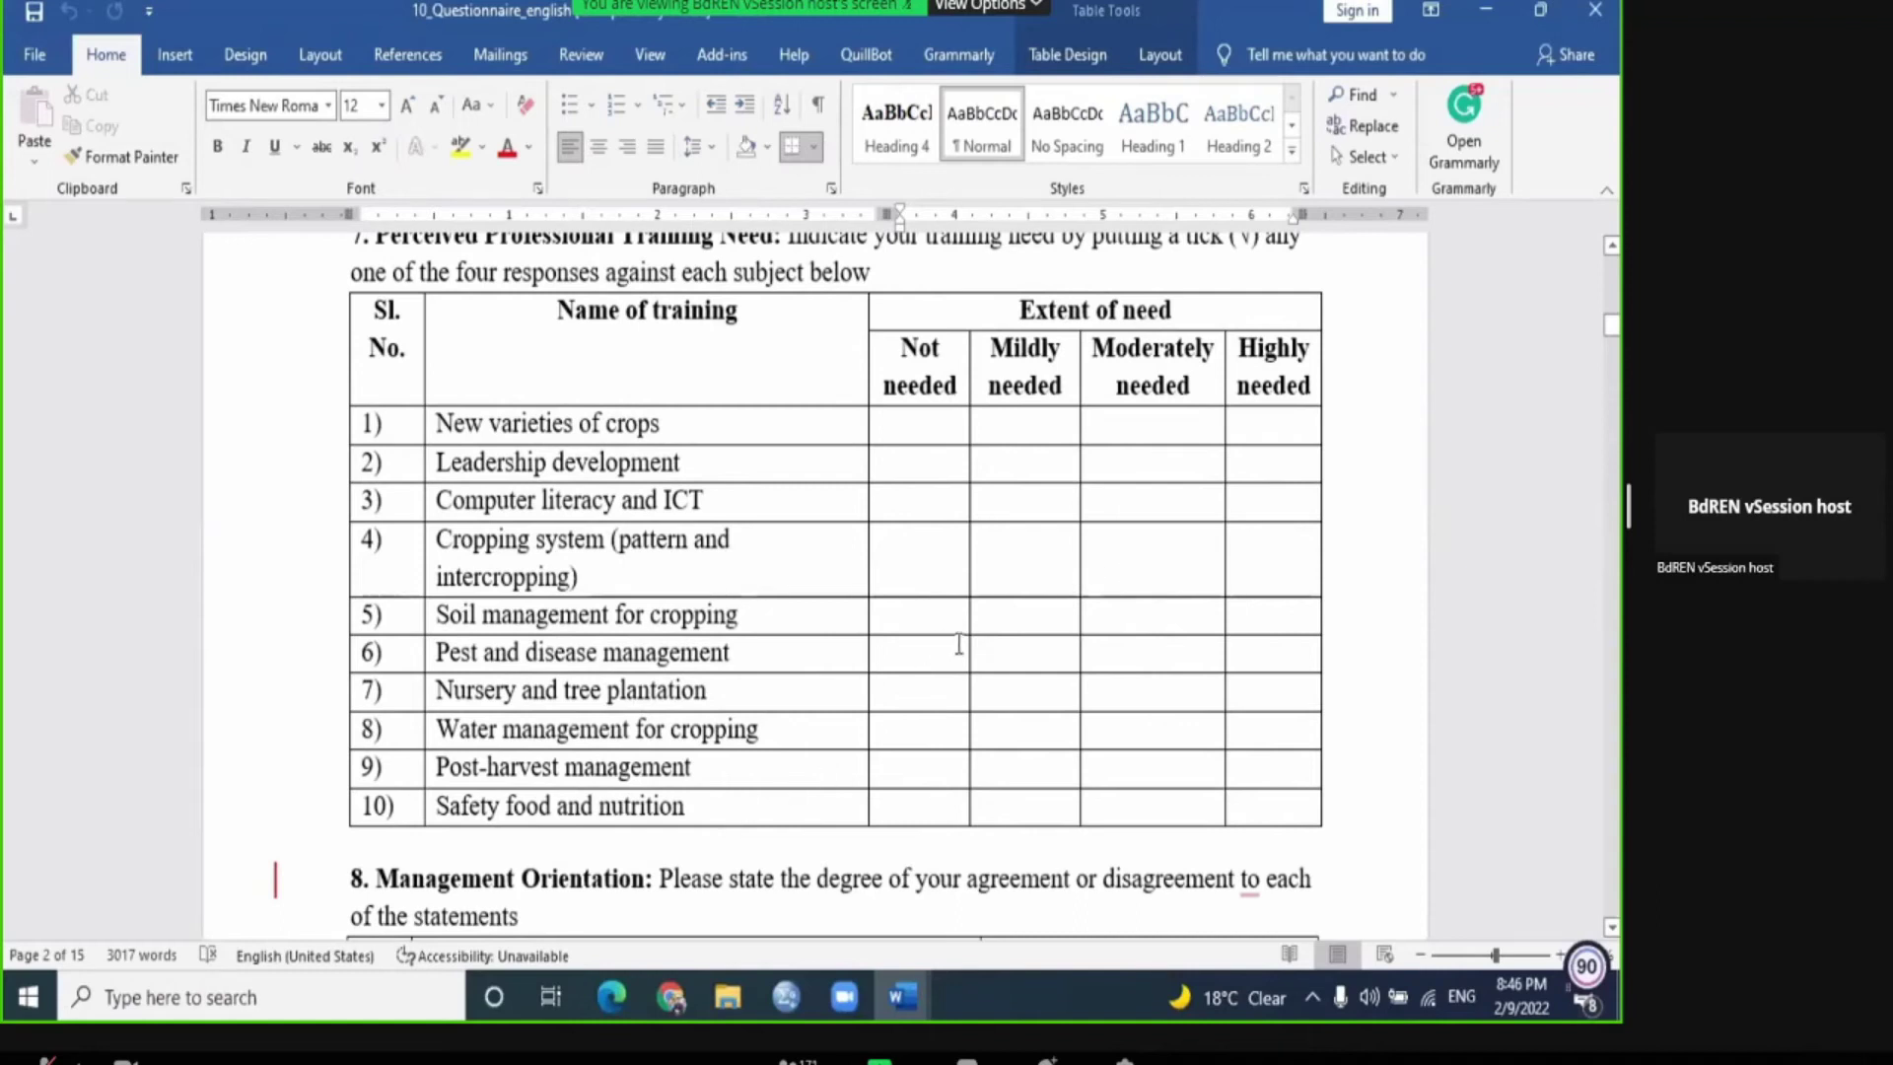
scroll(973, 647, "down", 4)
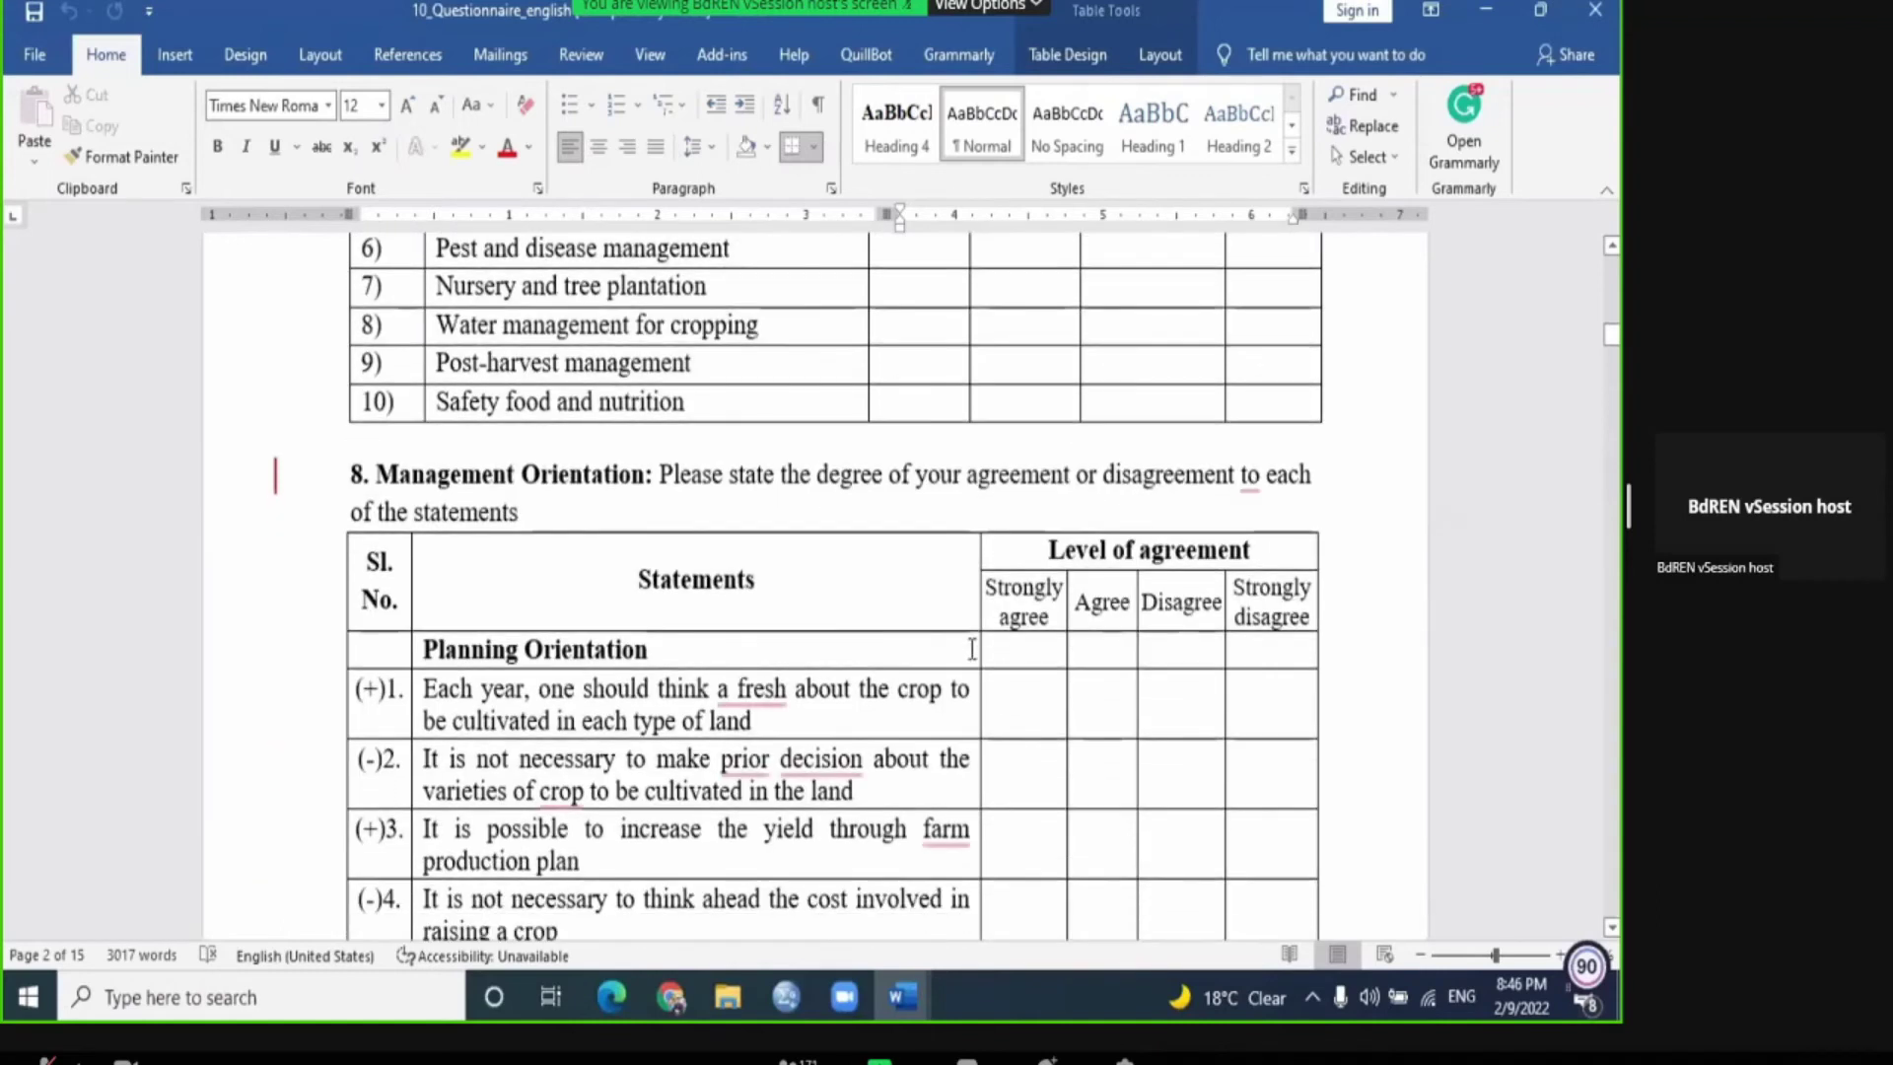
scroll(969, 647, "down", 2)
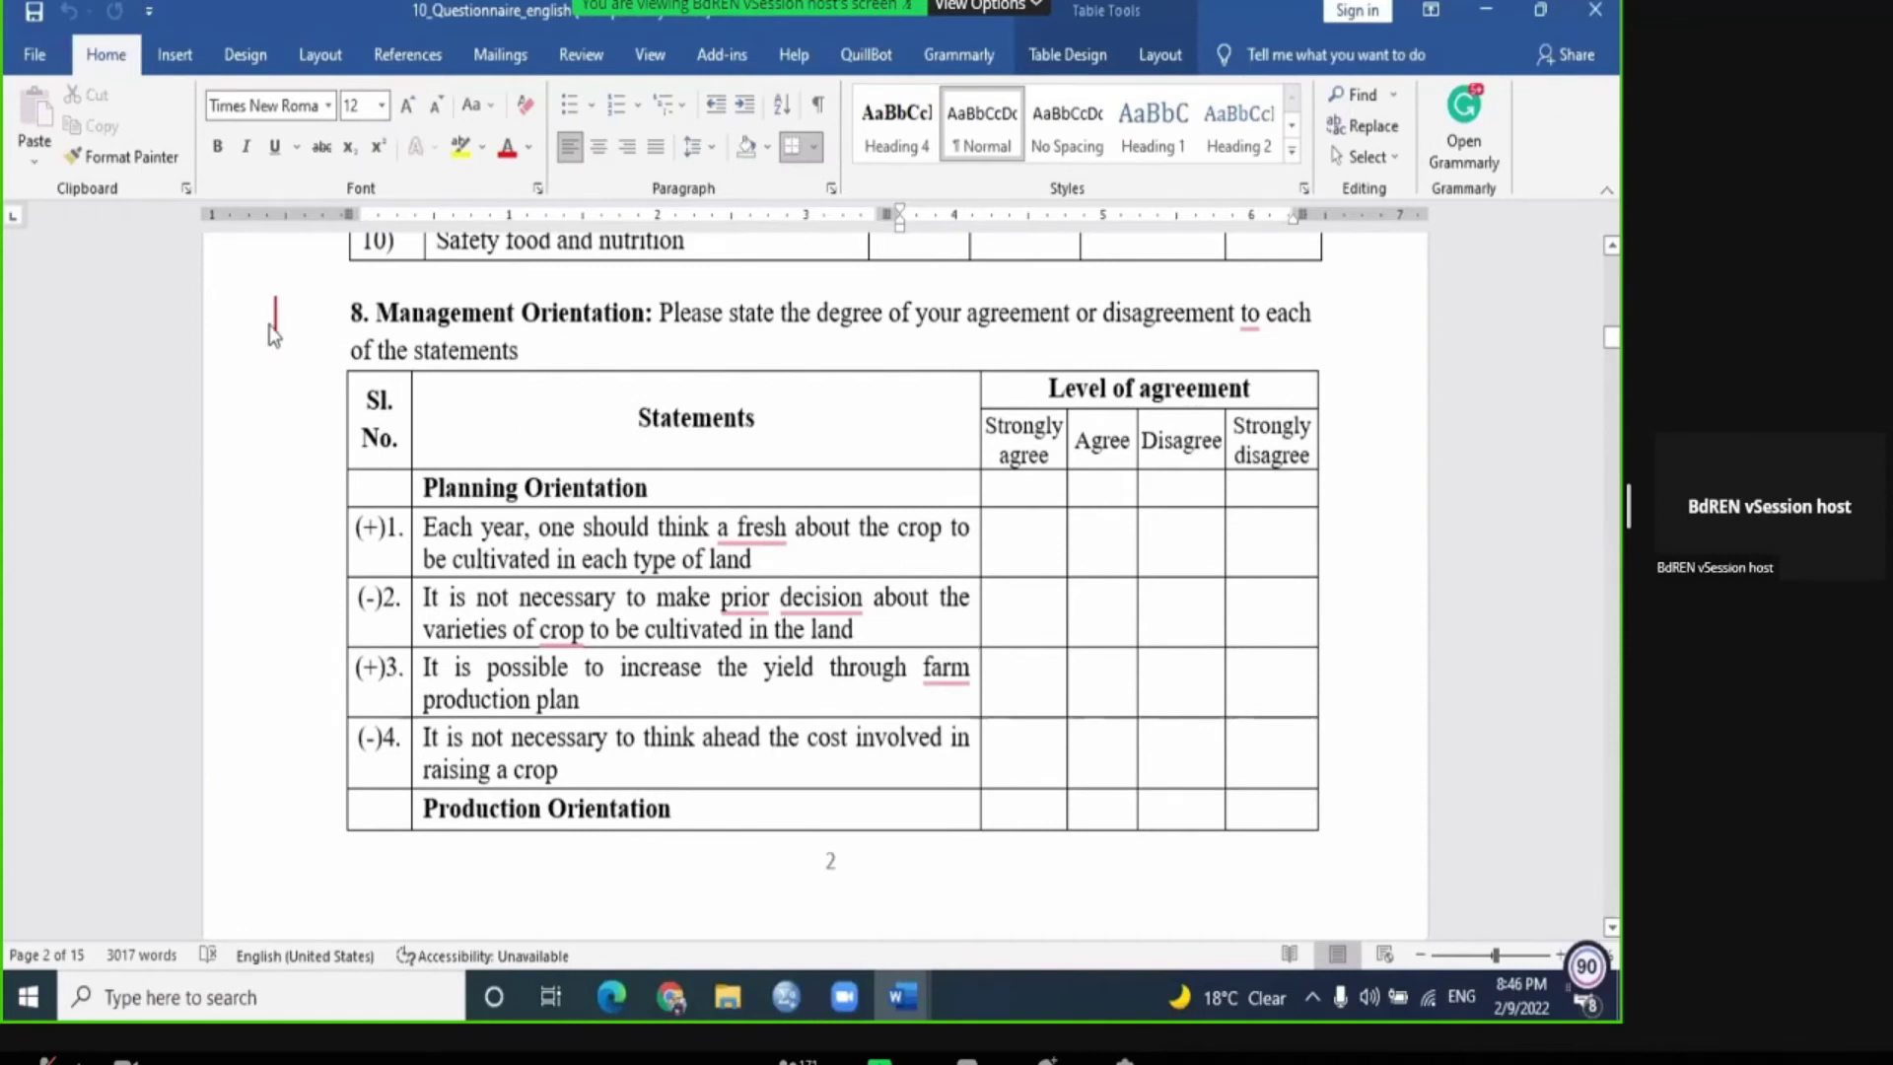
Step: Highlight the Management Orientation question text, and return to the Level of additional education question near the questionnaire's beginning
left_click_drag(279, 330, 320, 355)
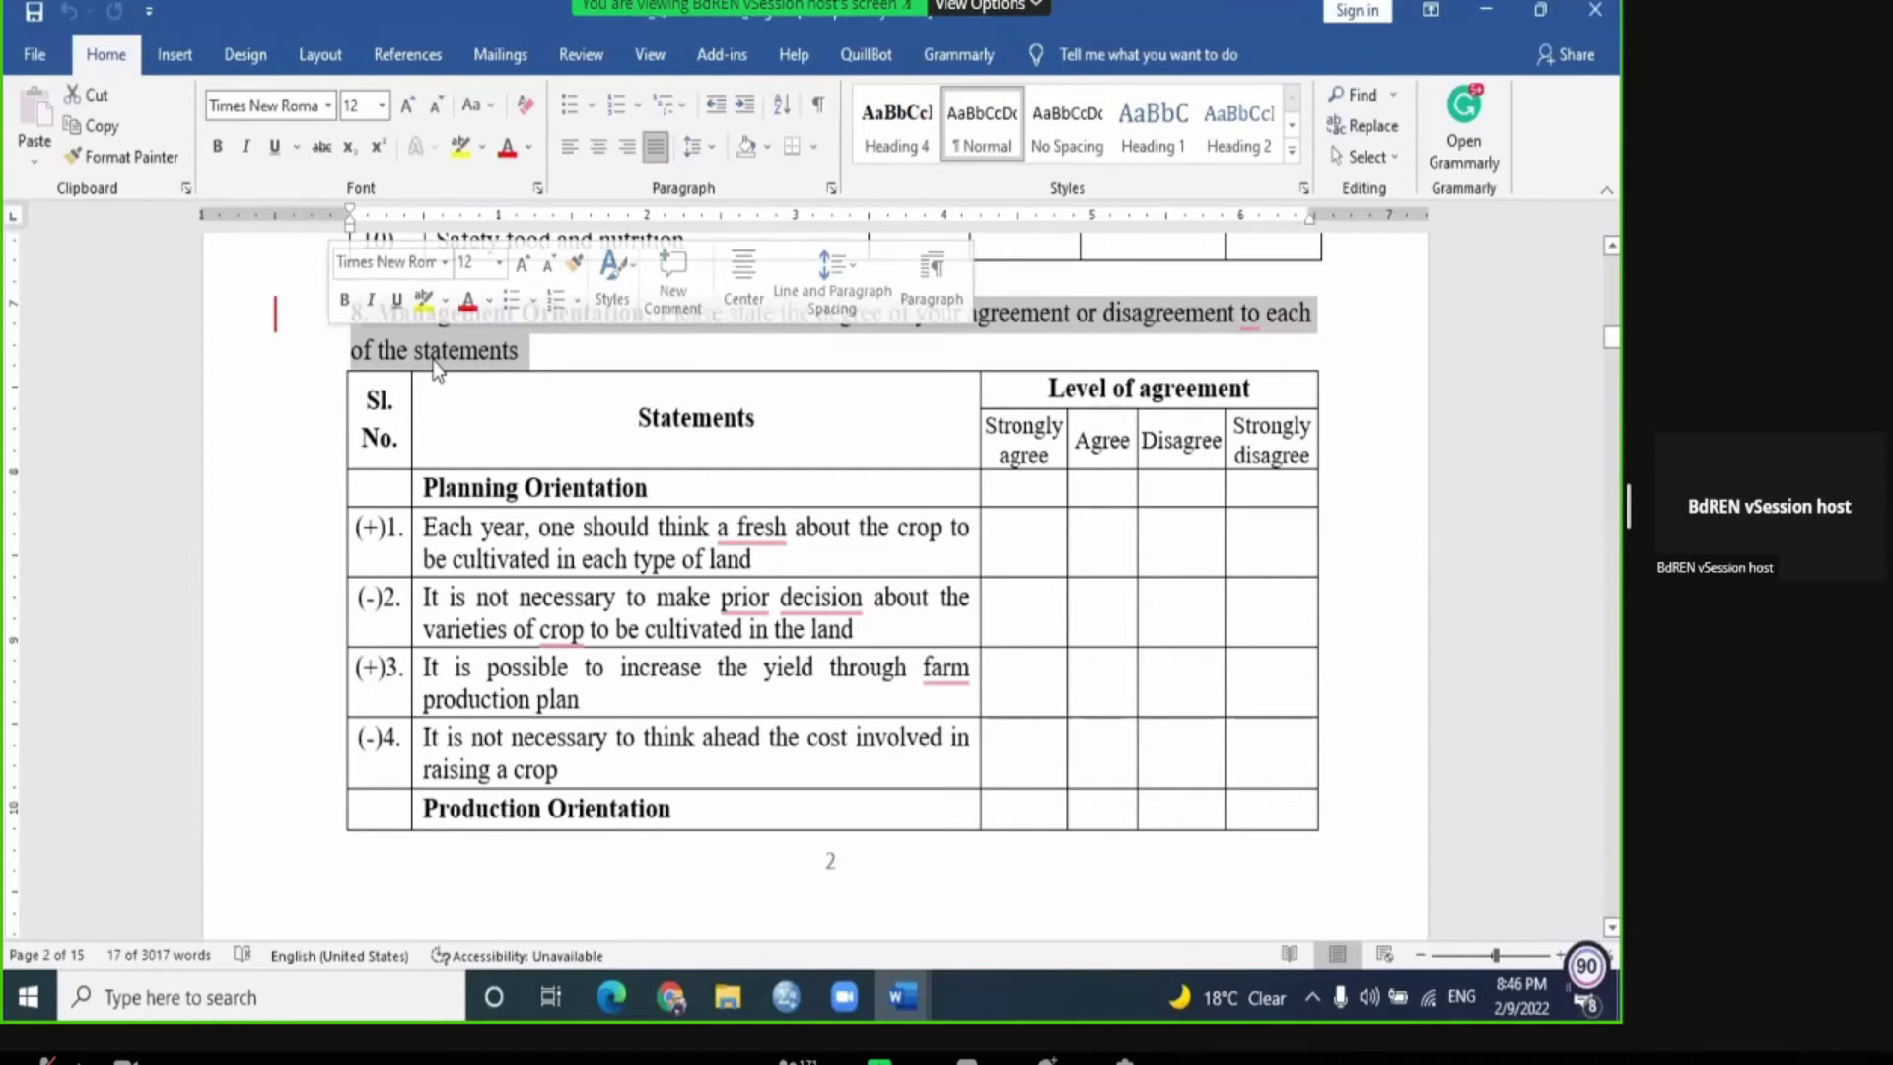
left_click(473, 352)
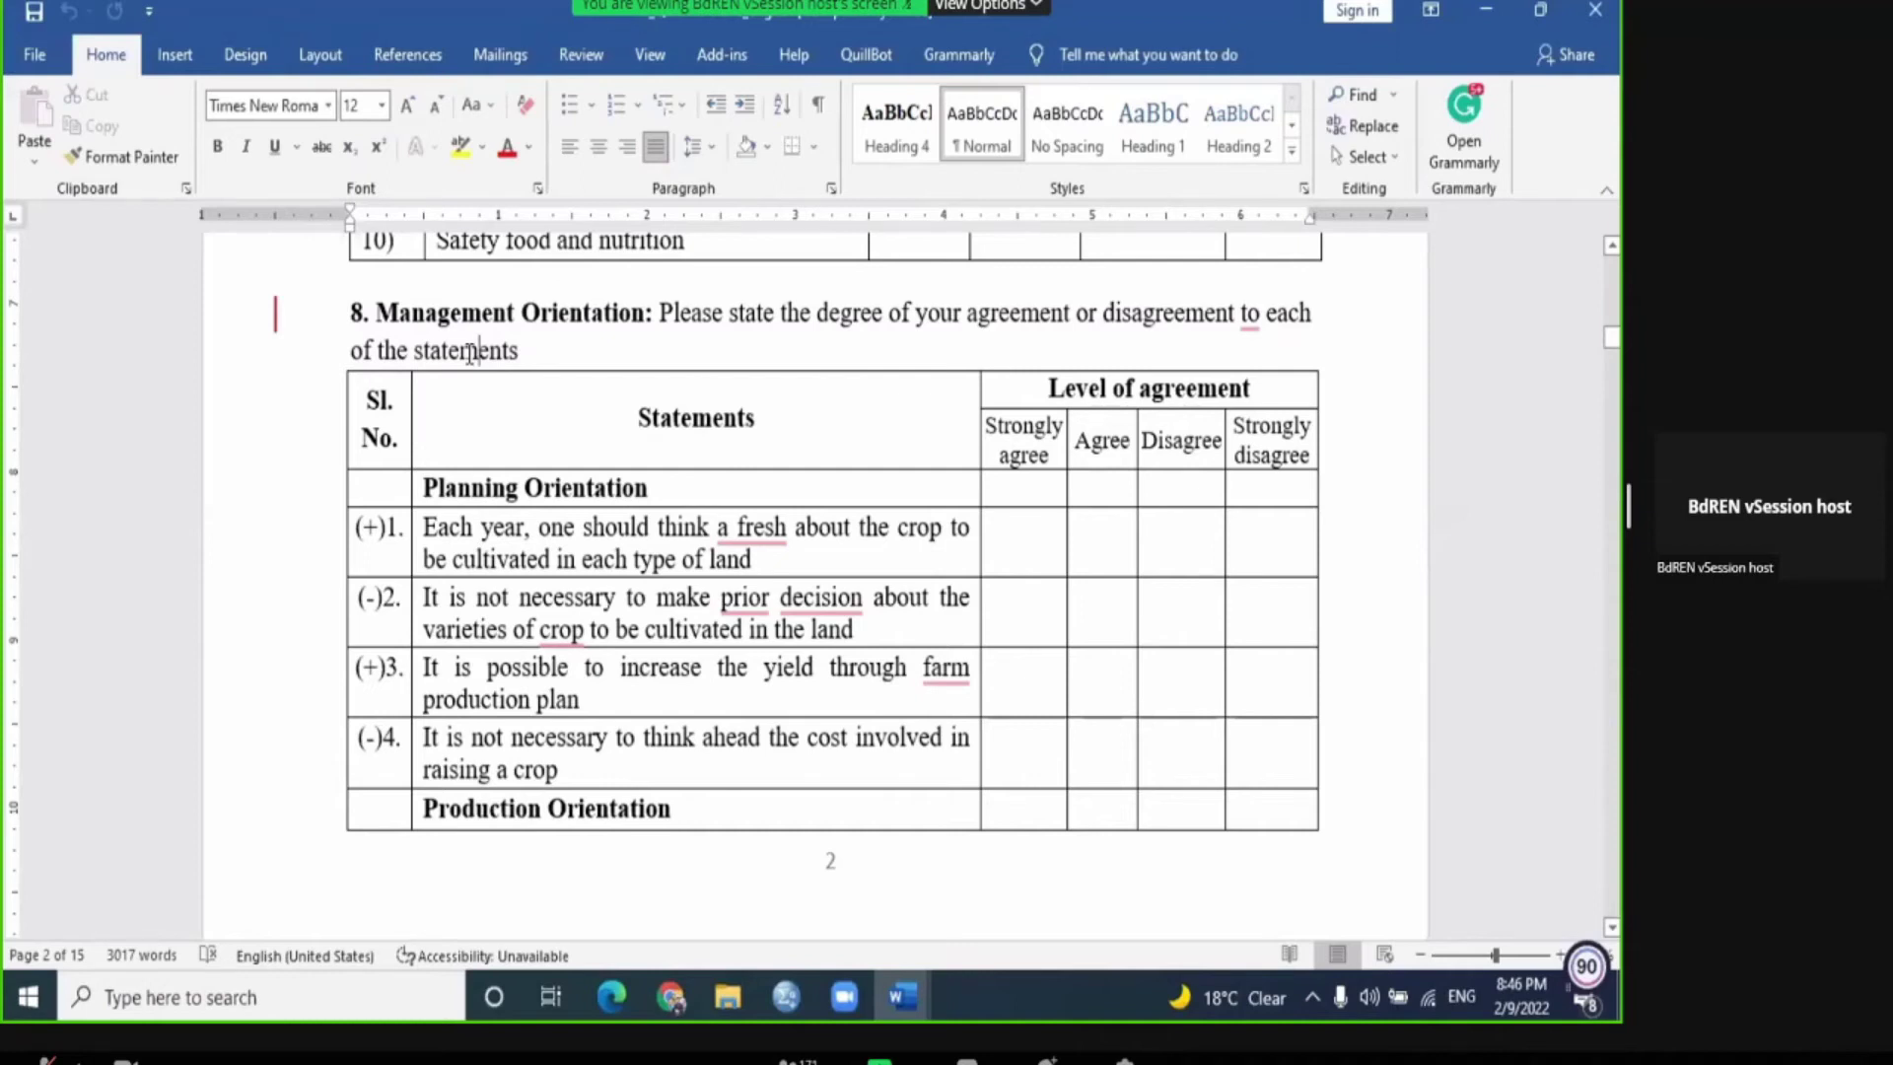
scroll(458, 352, "up", 10)
scroll(448, 352, "up", 15)
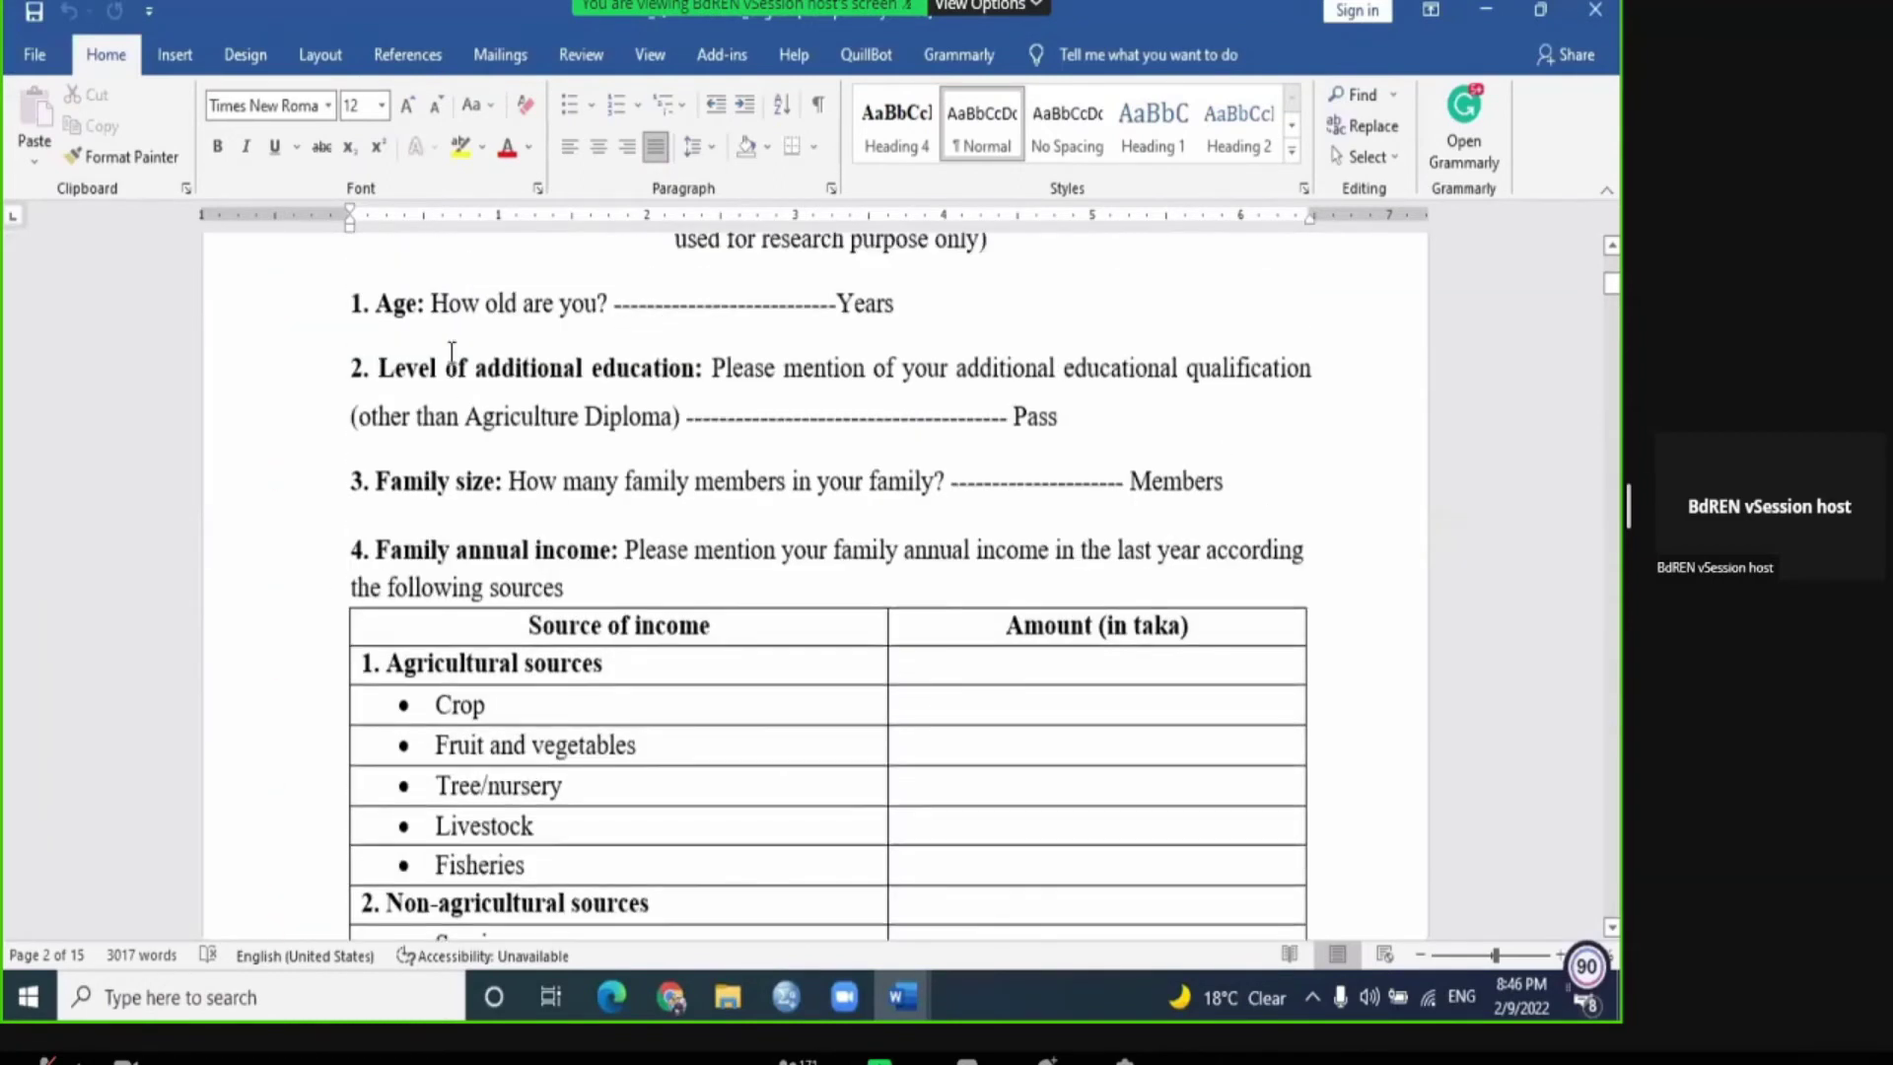
left_click(522, 369)
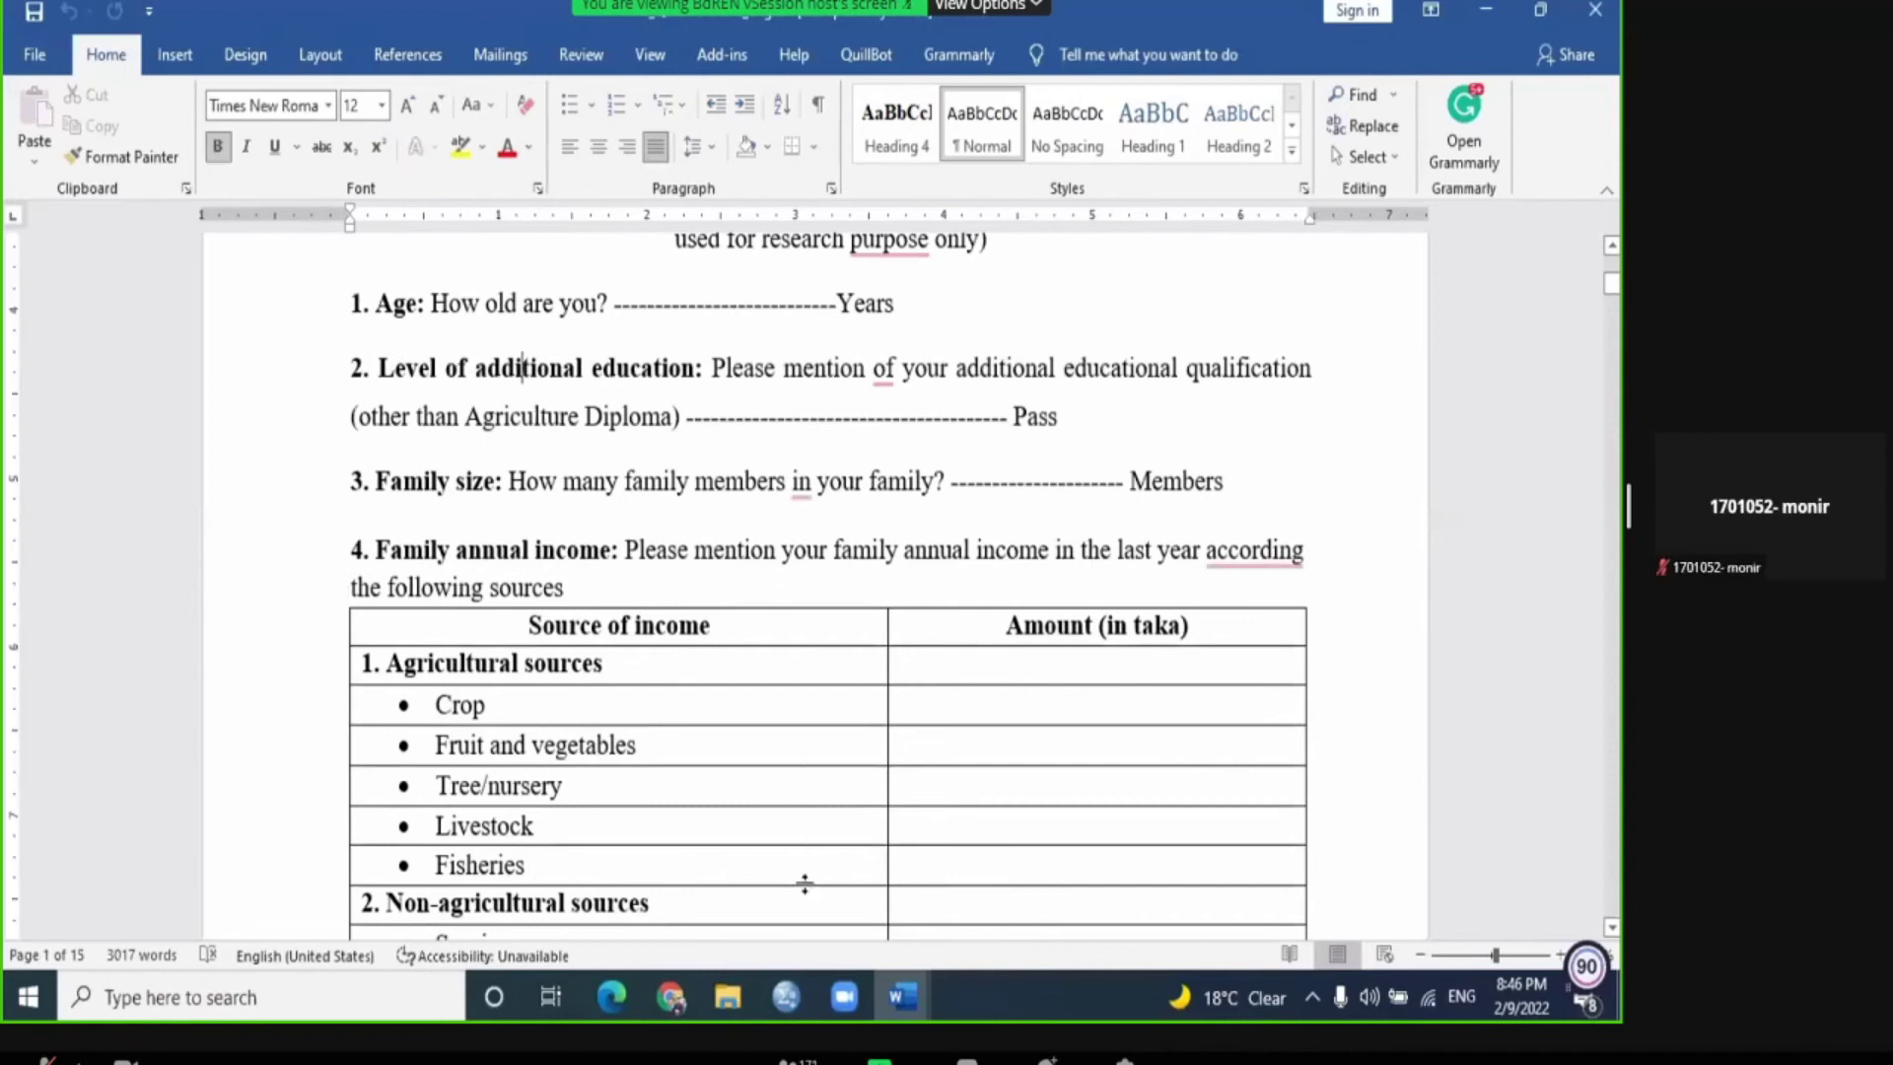
Step: Select the final SAAOs data file dated 07-02-2022 in its folder and switch to the survey dataset in SPSS Statistics
left_click(786, 996)
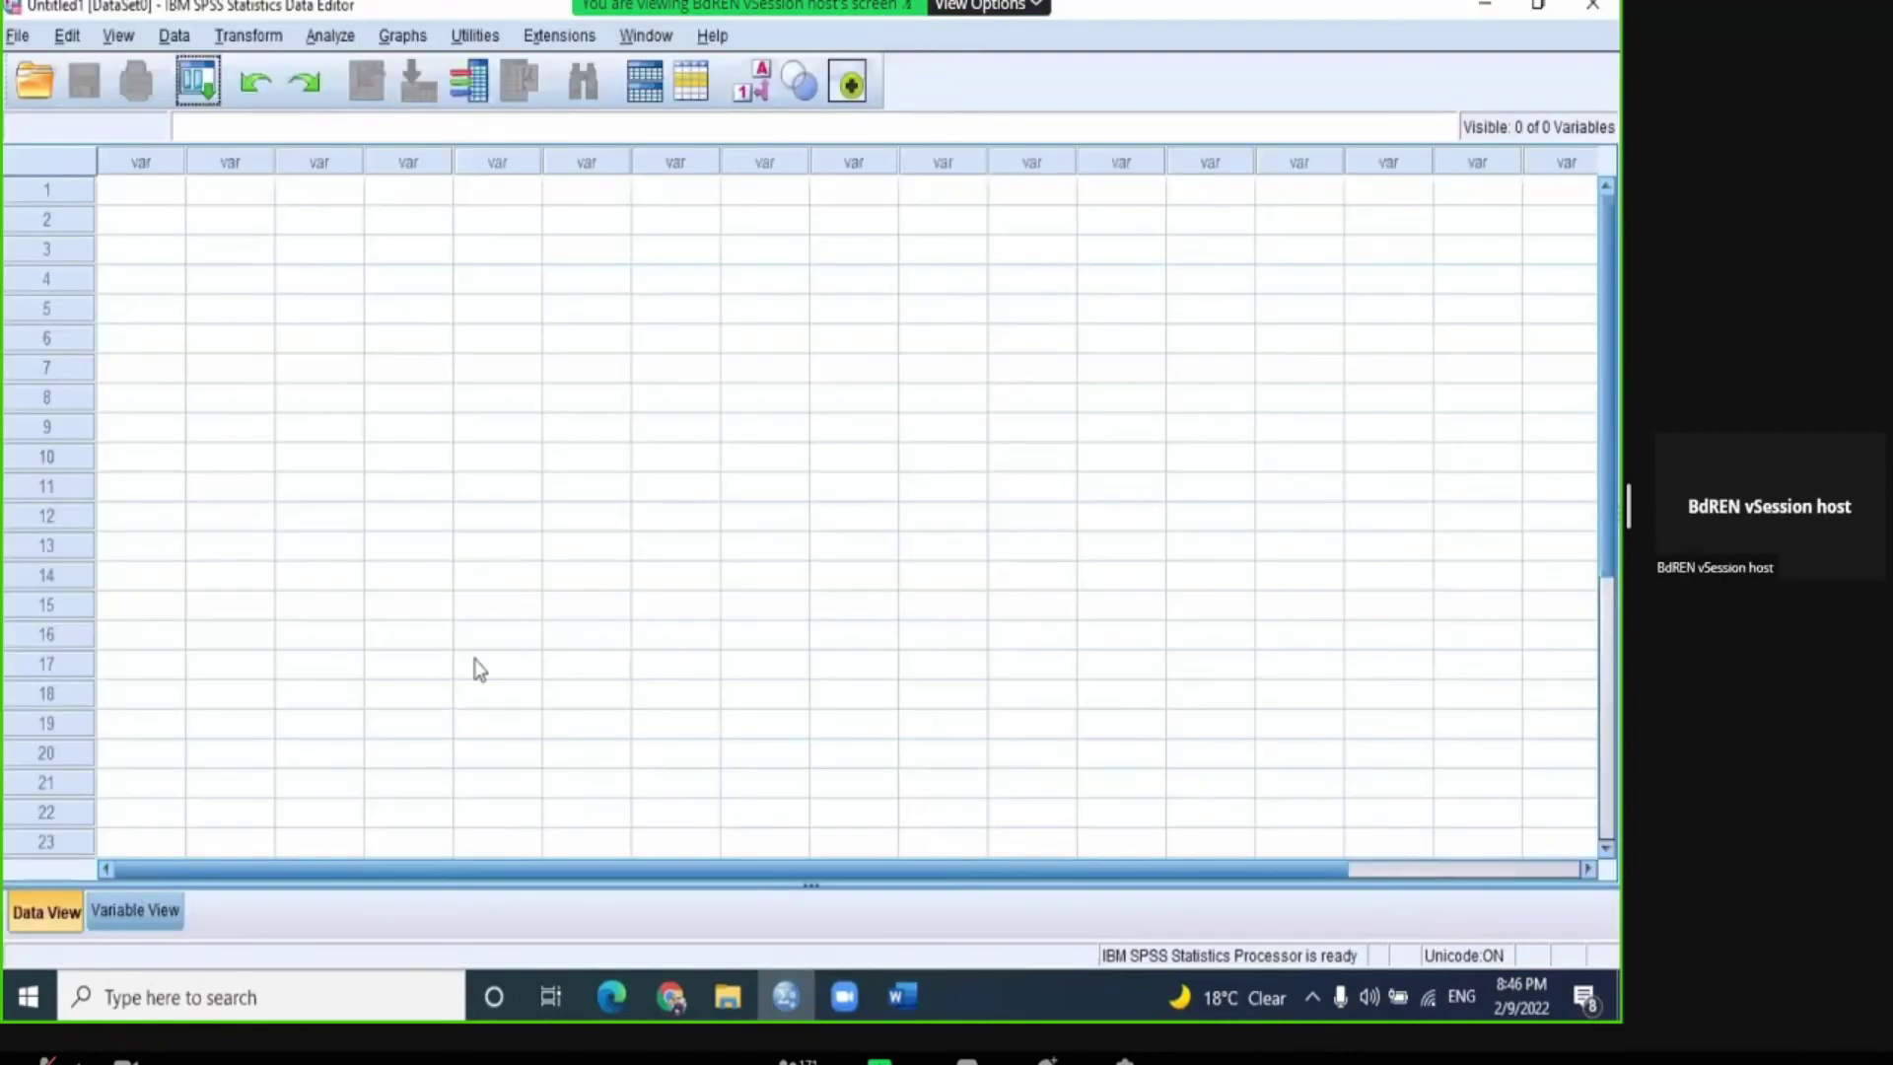
left_click(1468, 12)
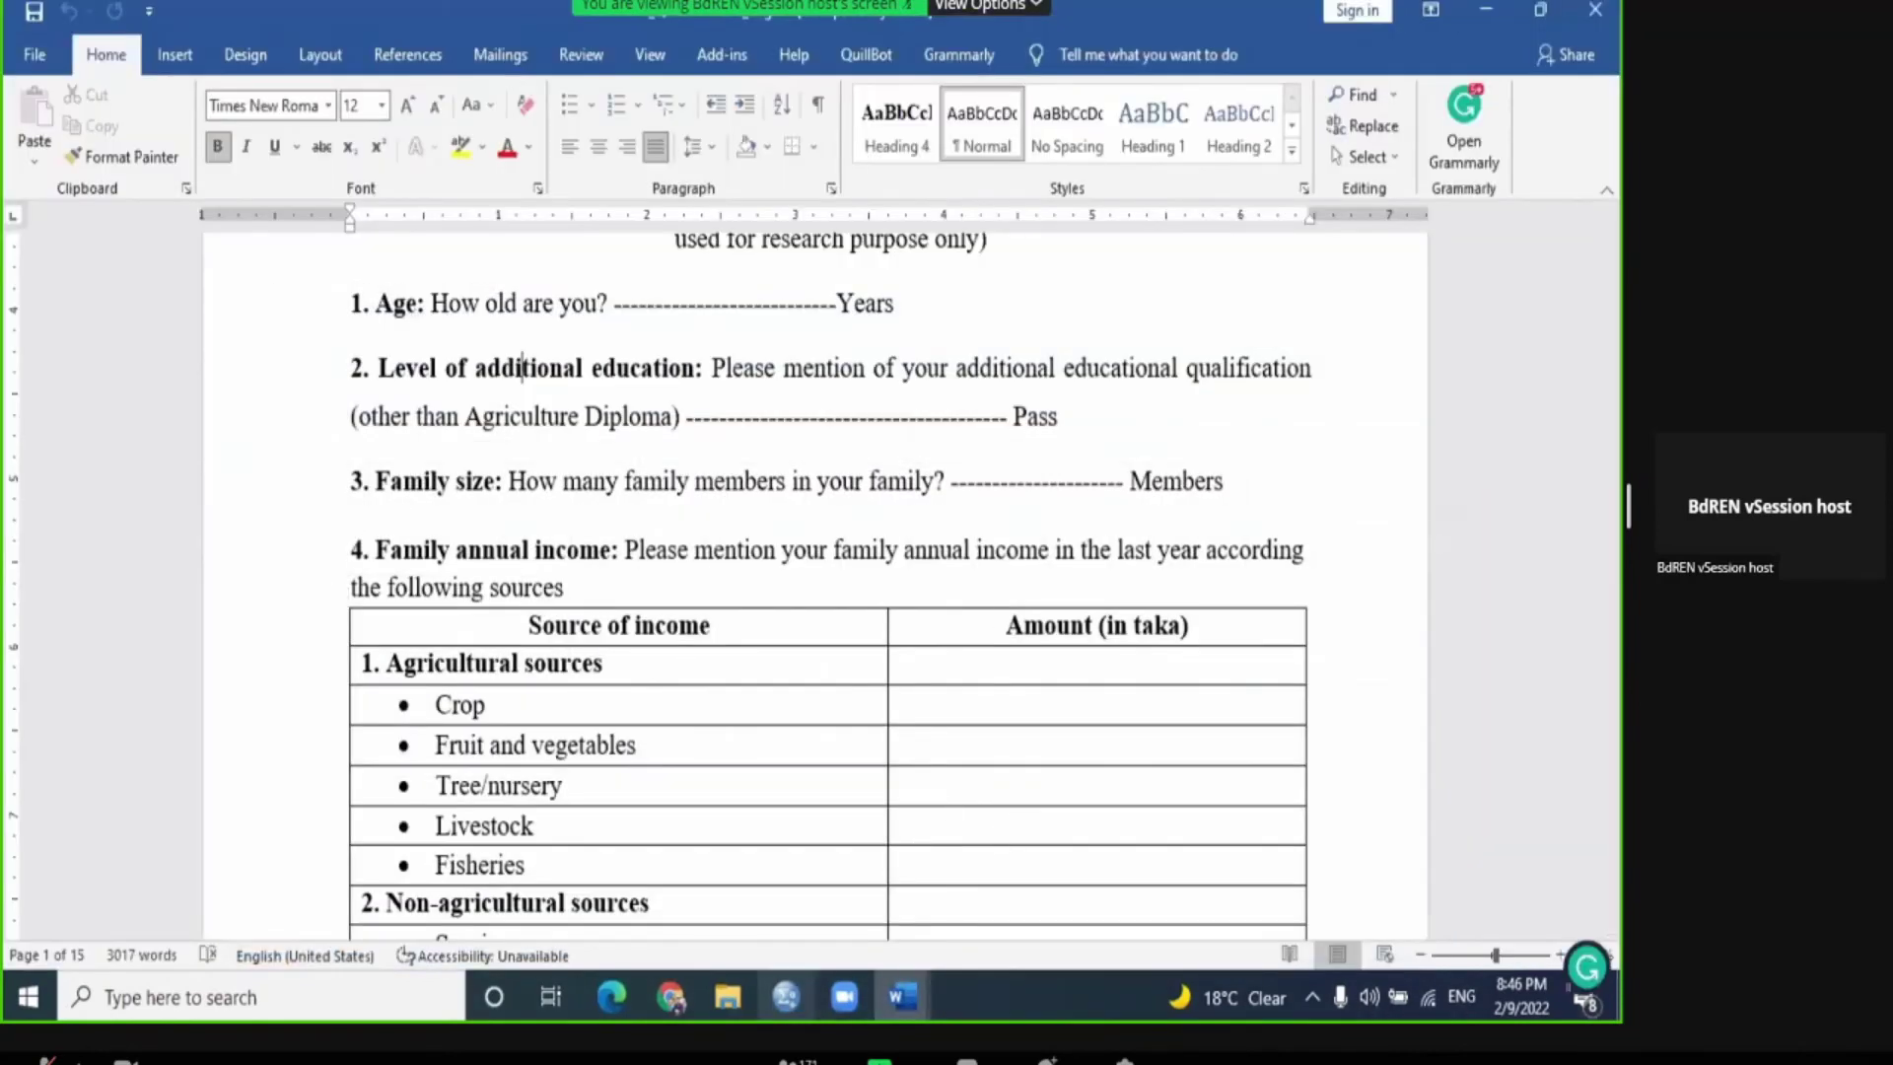
left_click(727, 995)
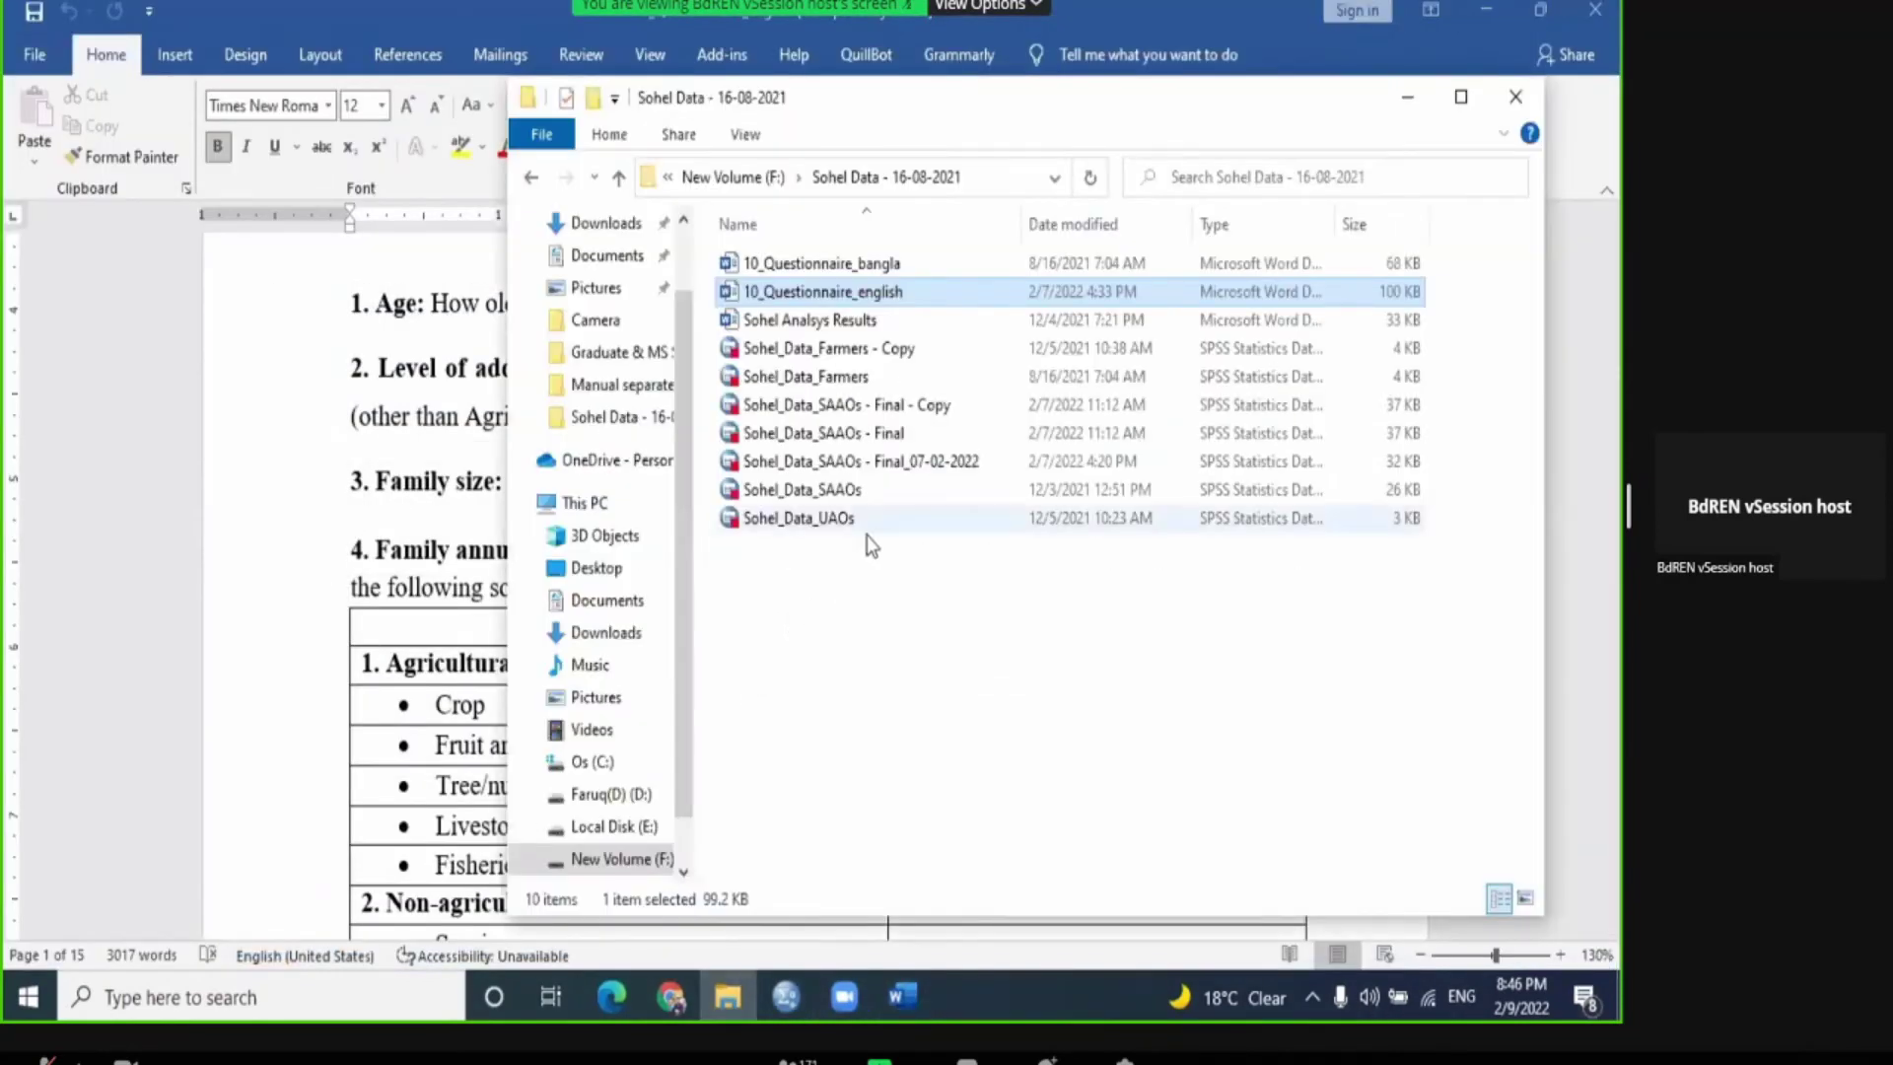
left_click(907, 470)
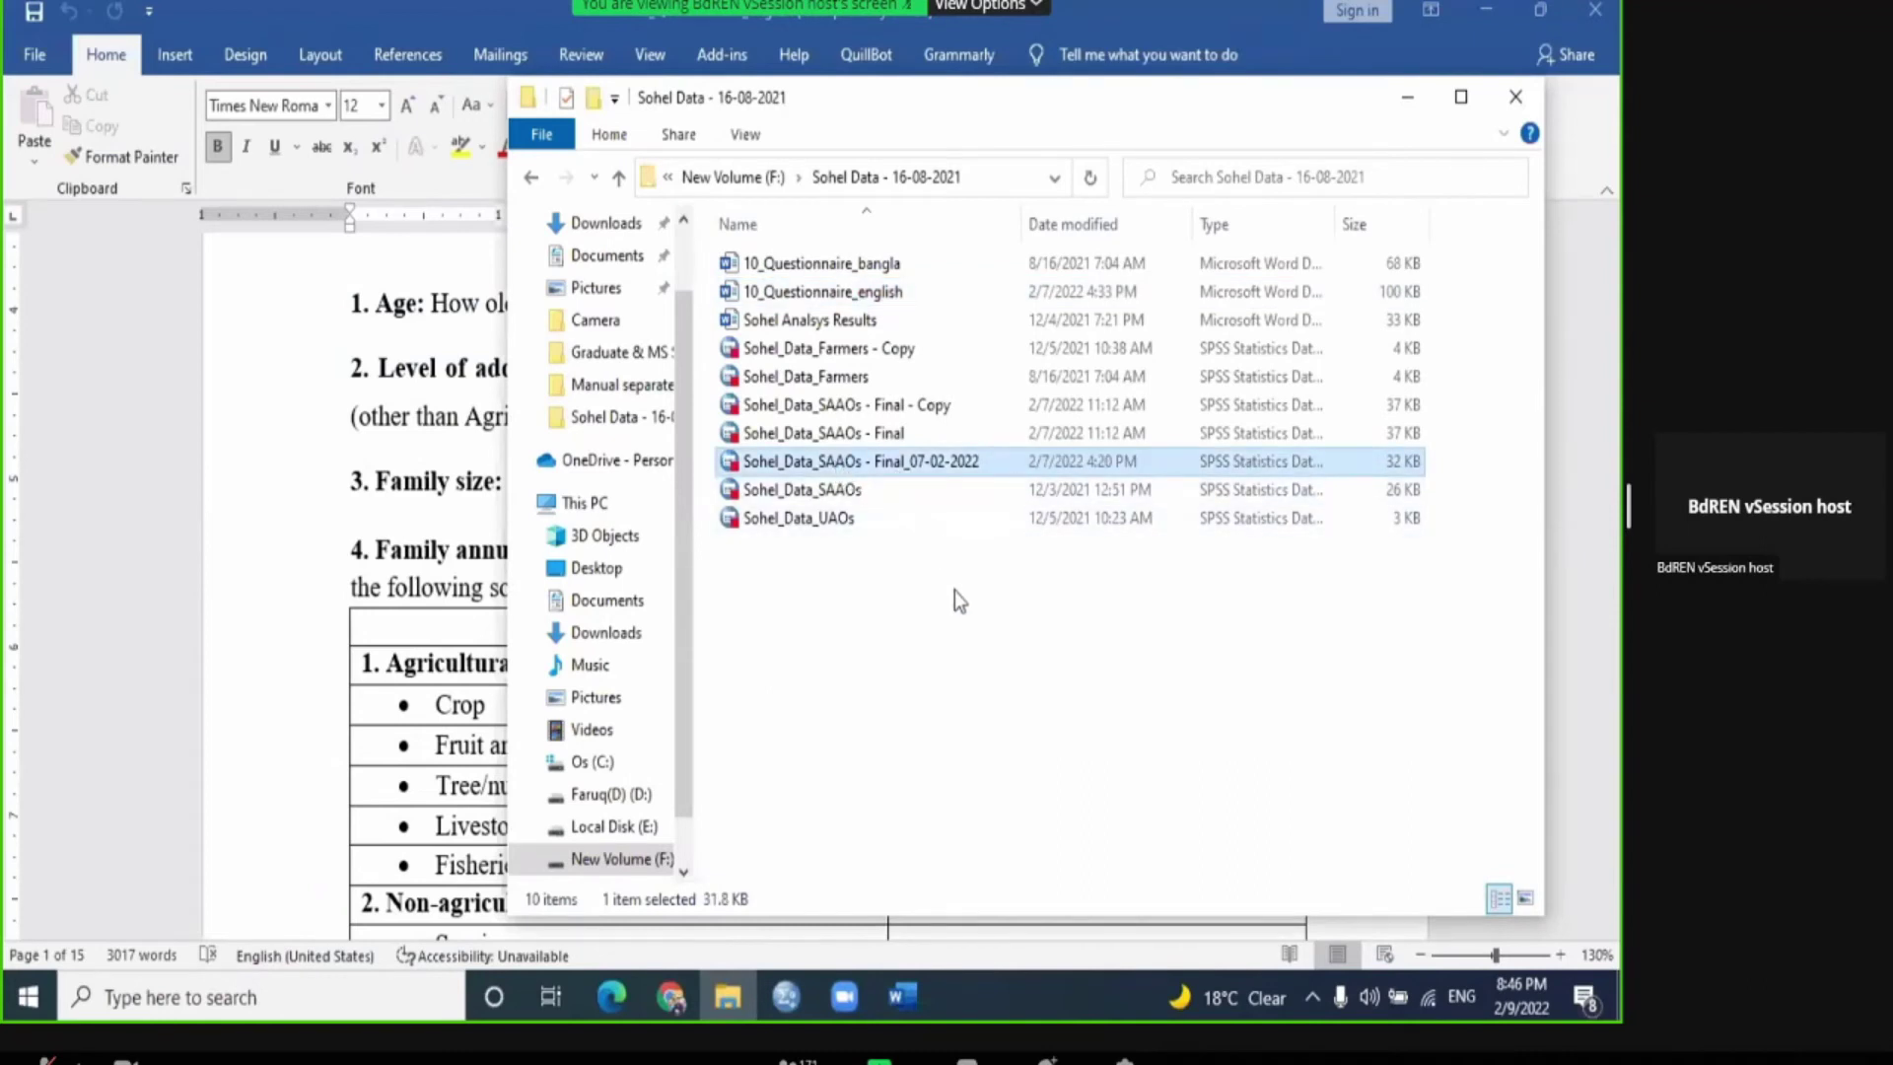
left_click(845, 997)
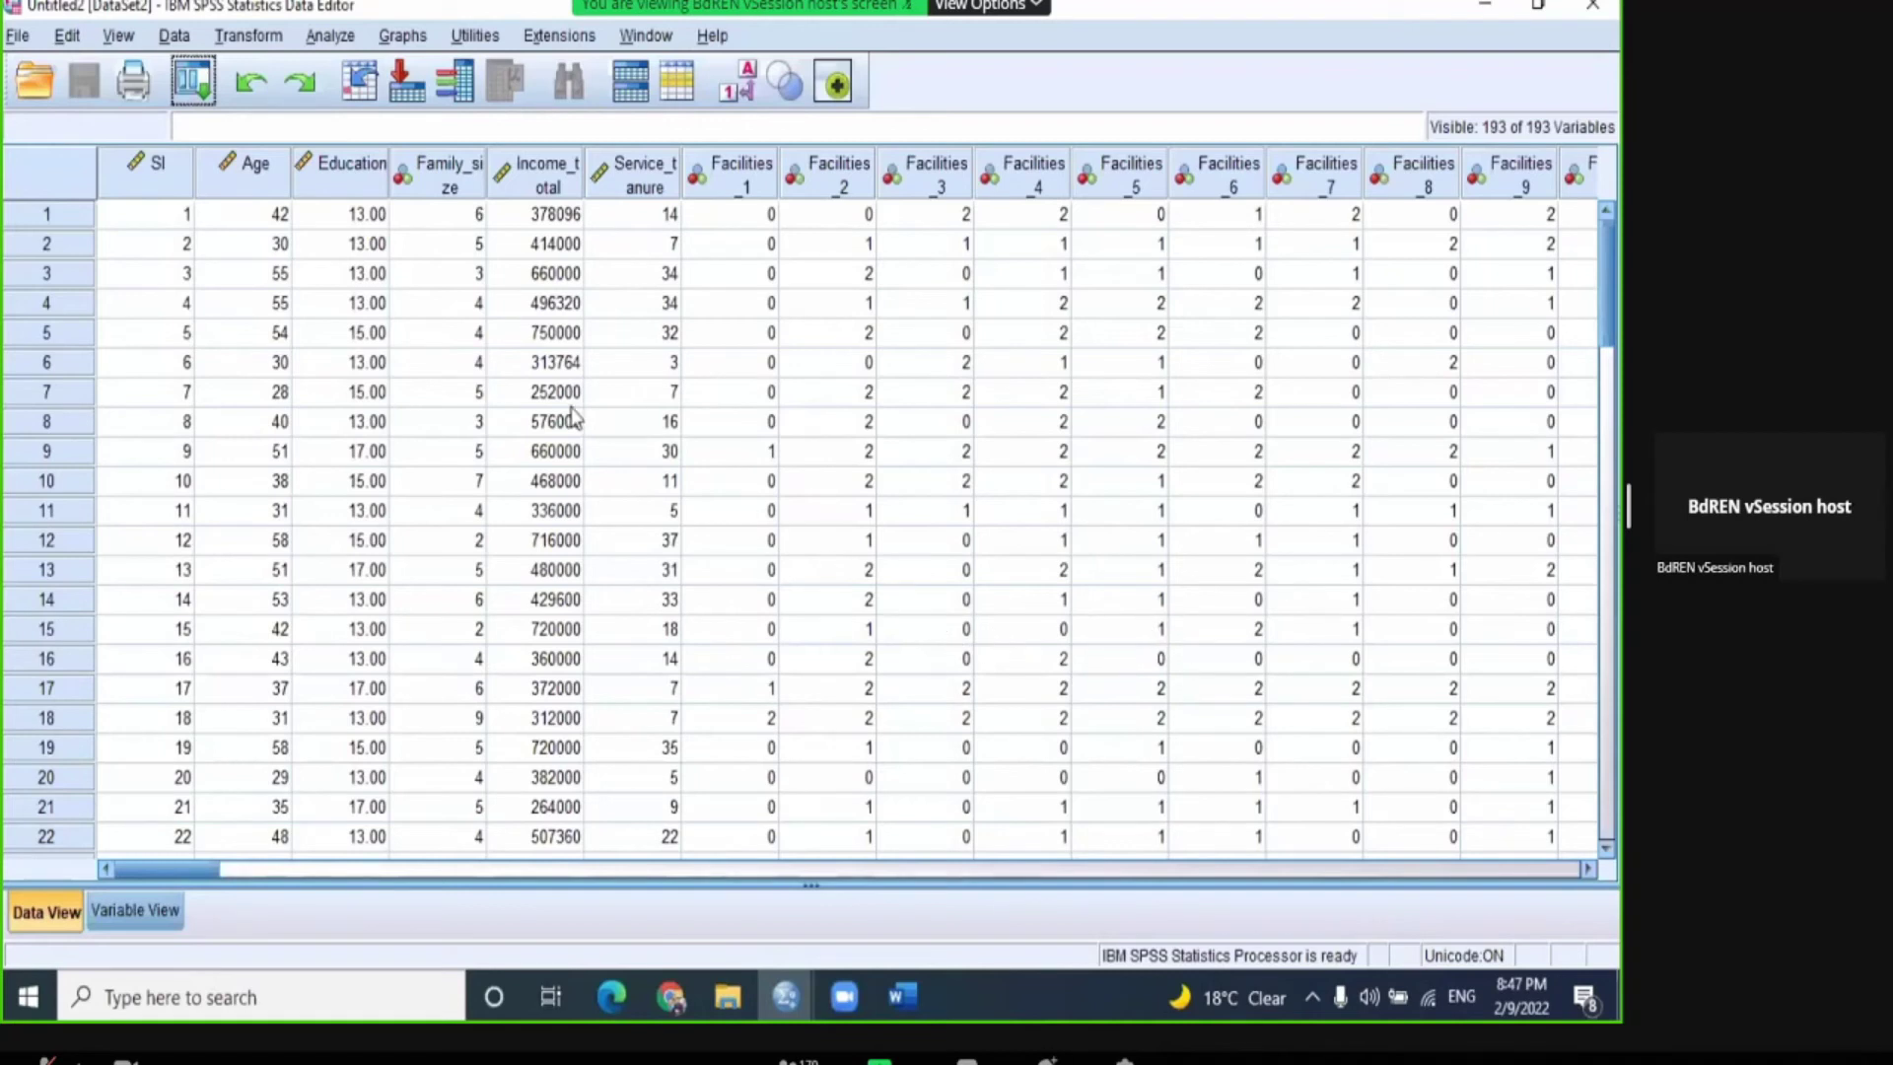
Step: Select individual serial numbers in the SI column, followed by the serial numbers of cases 1 to 10 together
left_click(169, 217)
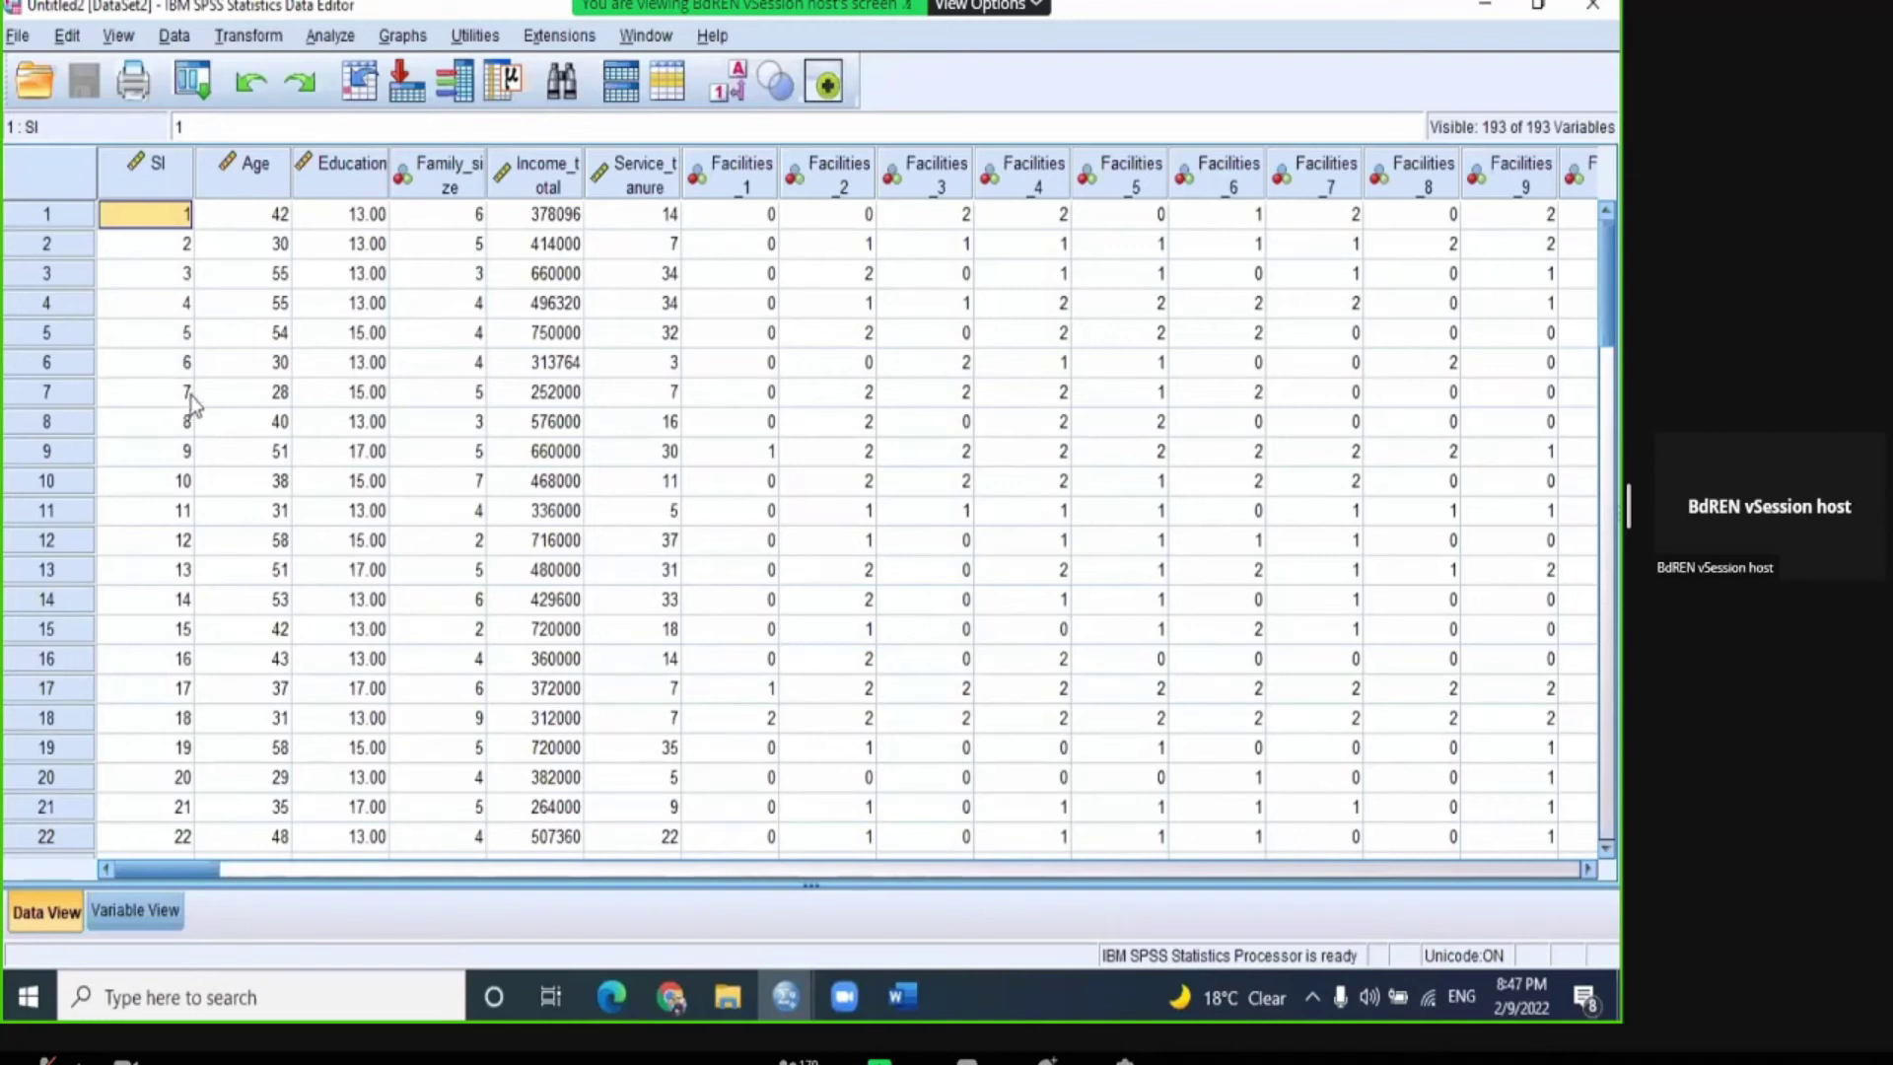
key("Down")
key("Down")
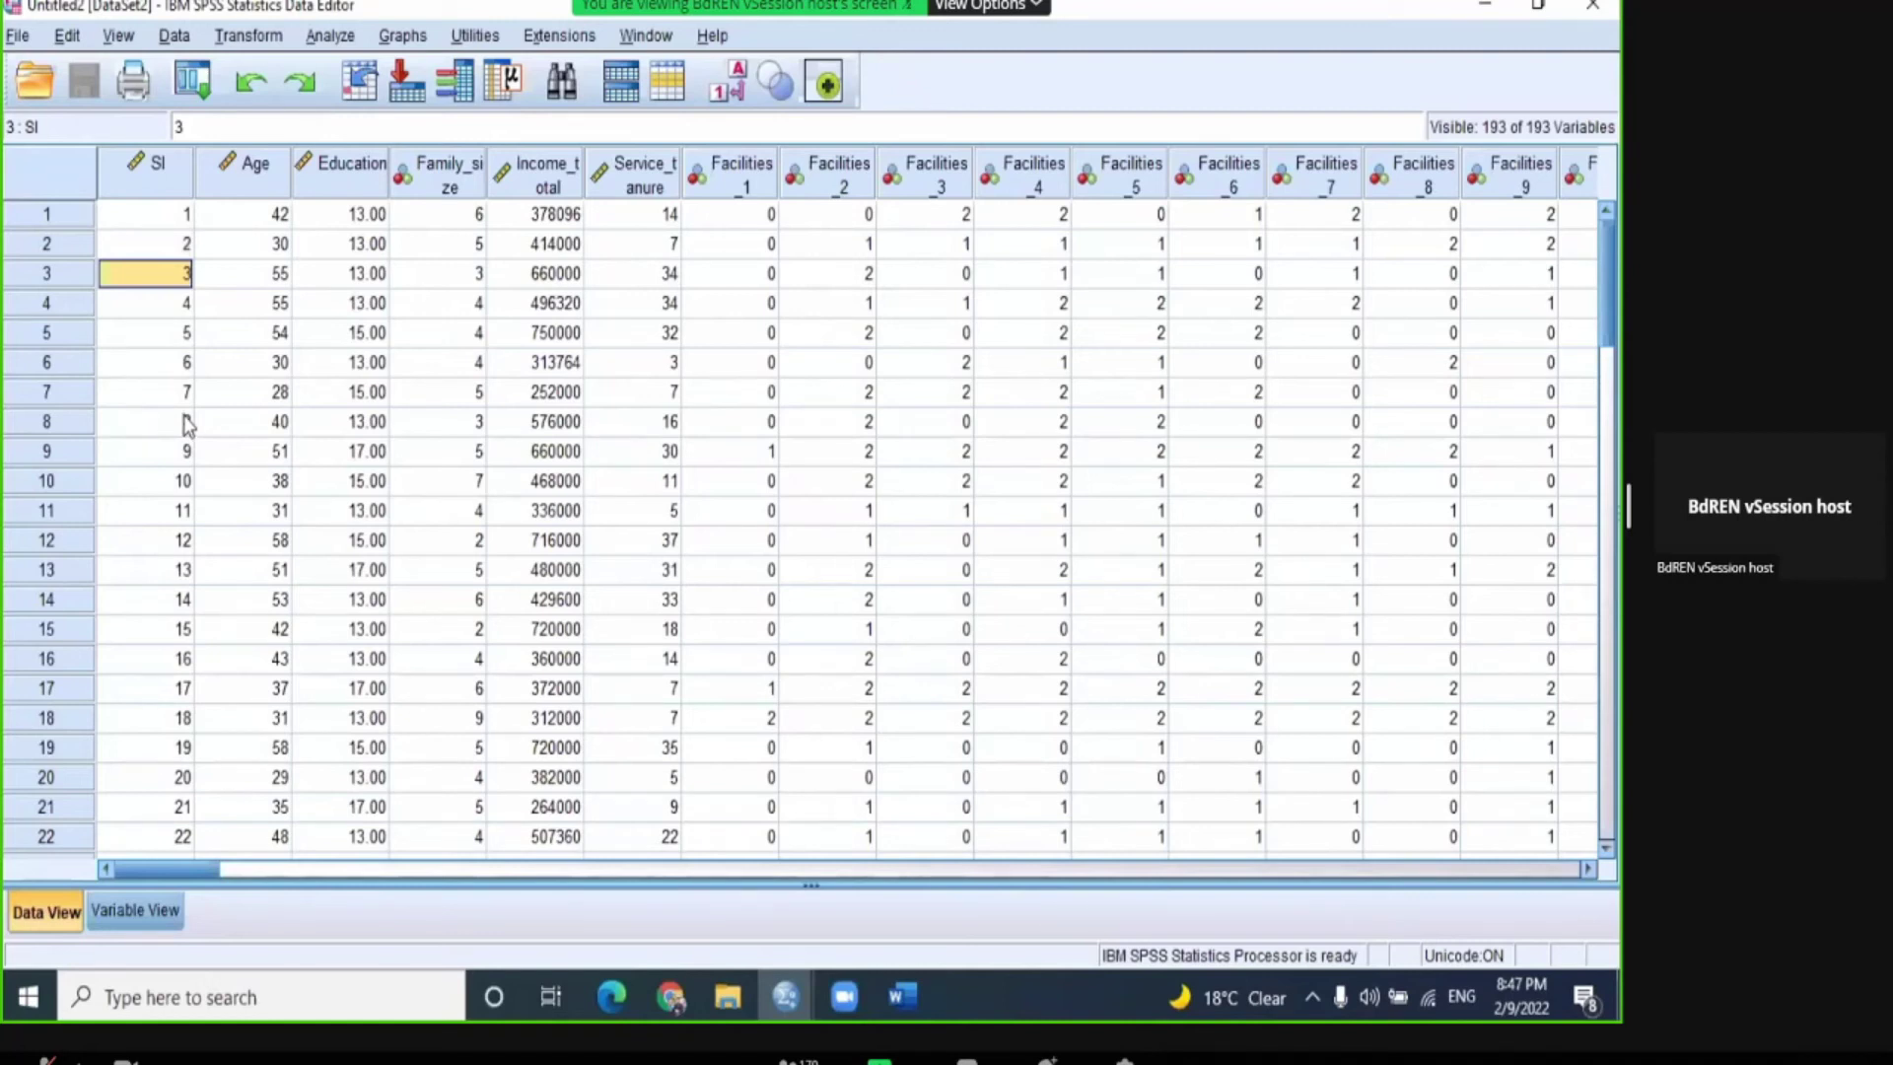
left_click(167, 223)
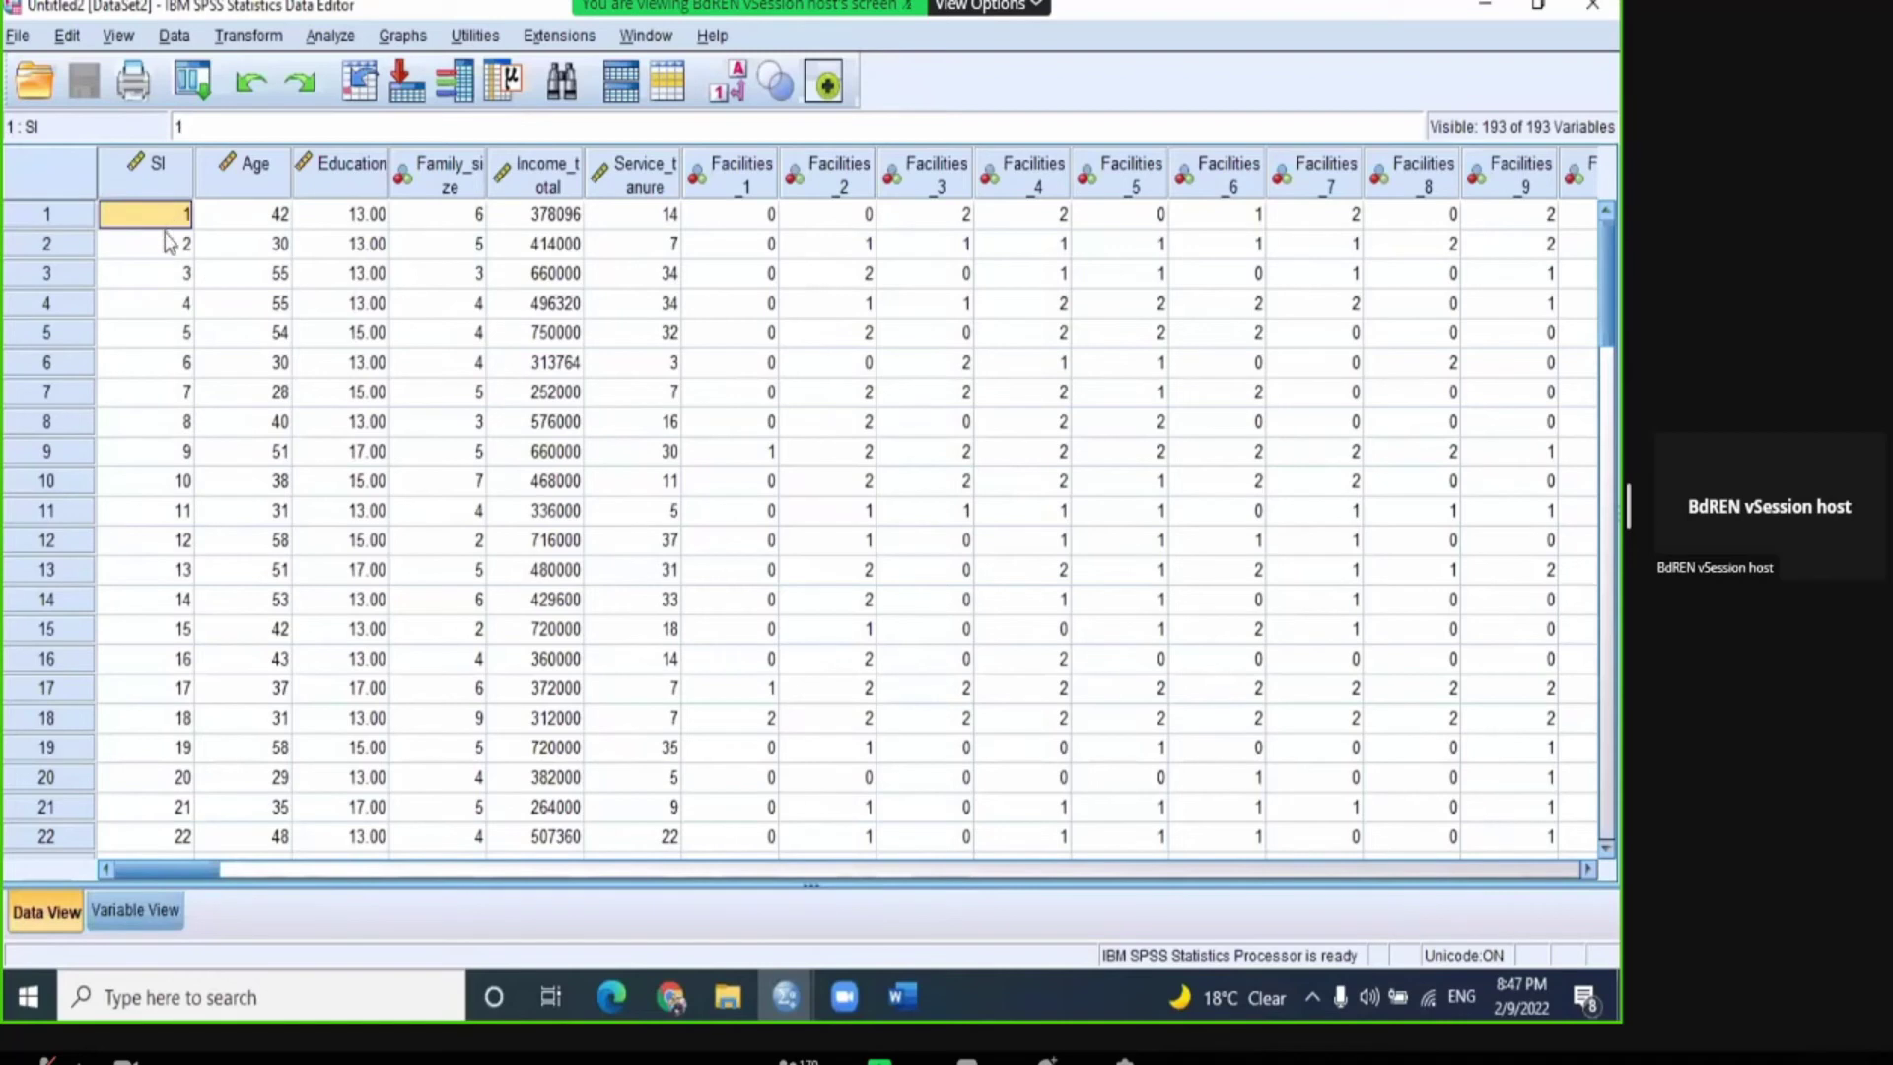
left_click(166, 251)
left_click(156, 278)
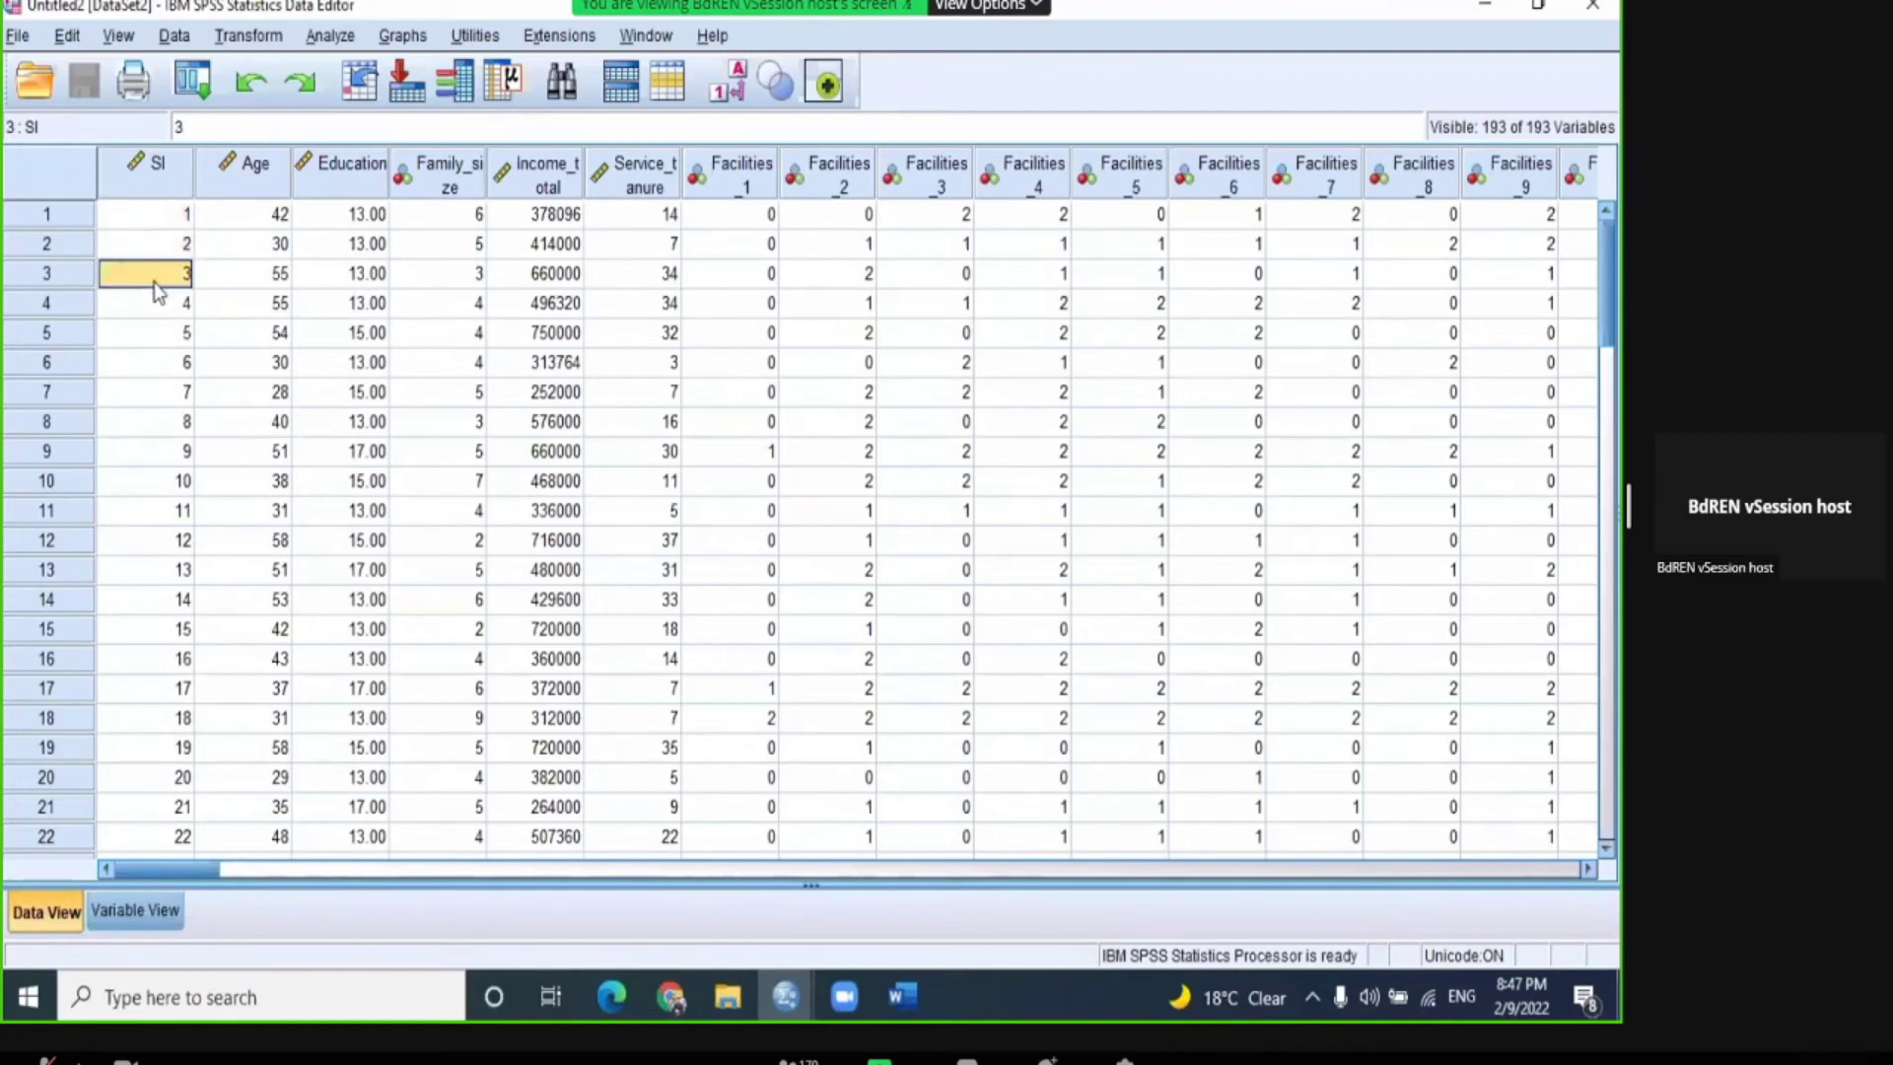
left_click(161, 225)
left_click(164, 276)
left_click(146, 340)
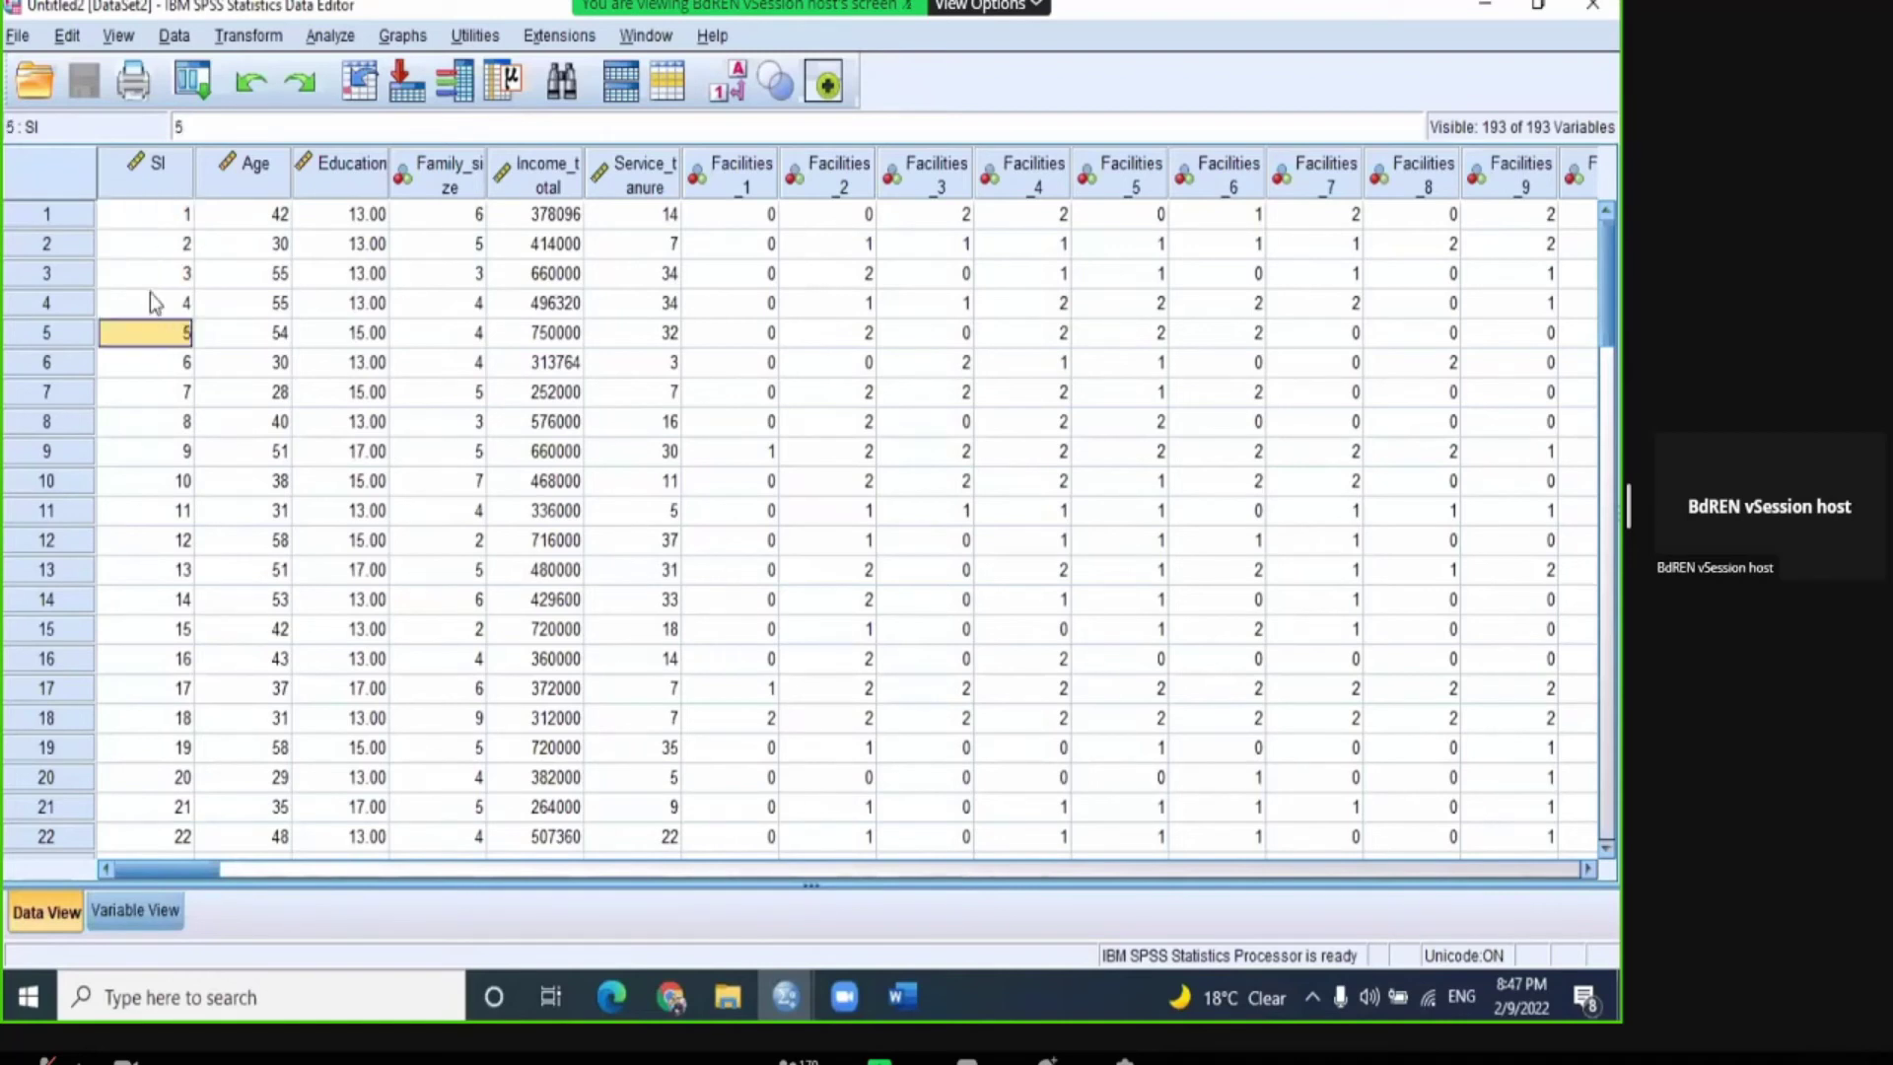
left_click_drag(166, 217, 159, 485)
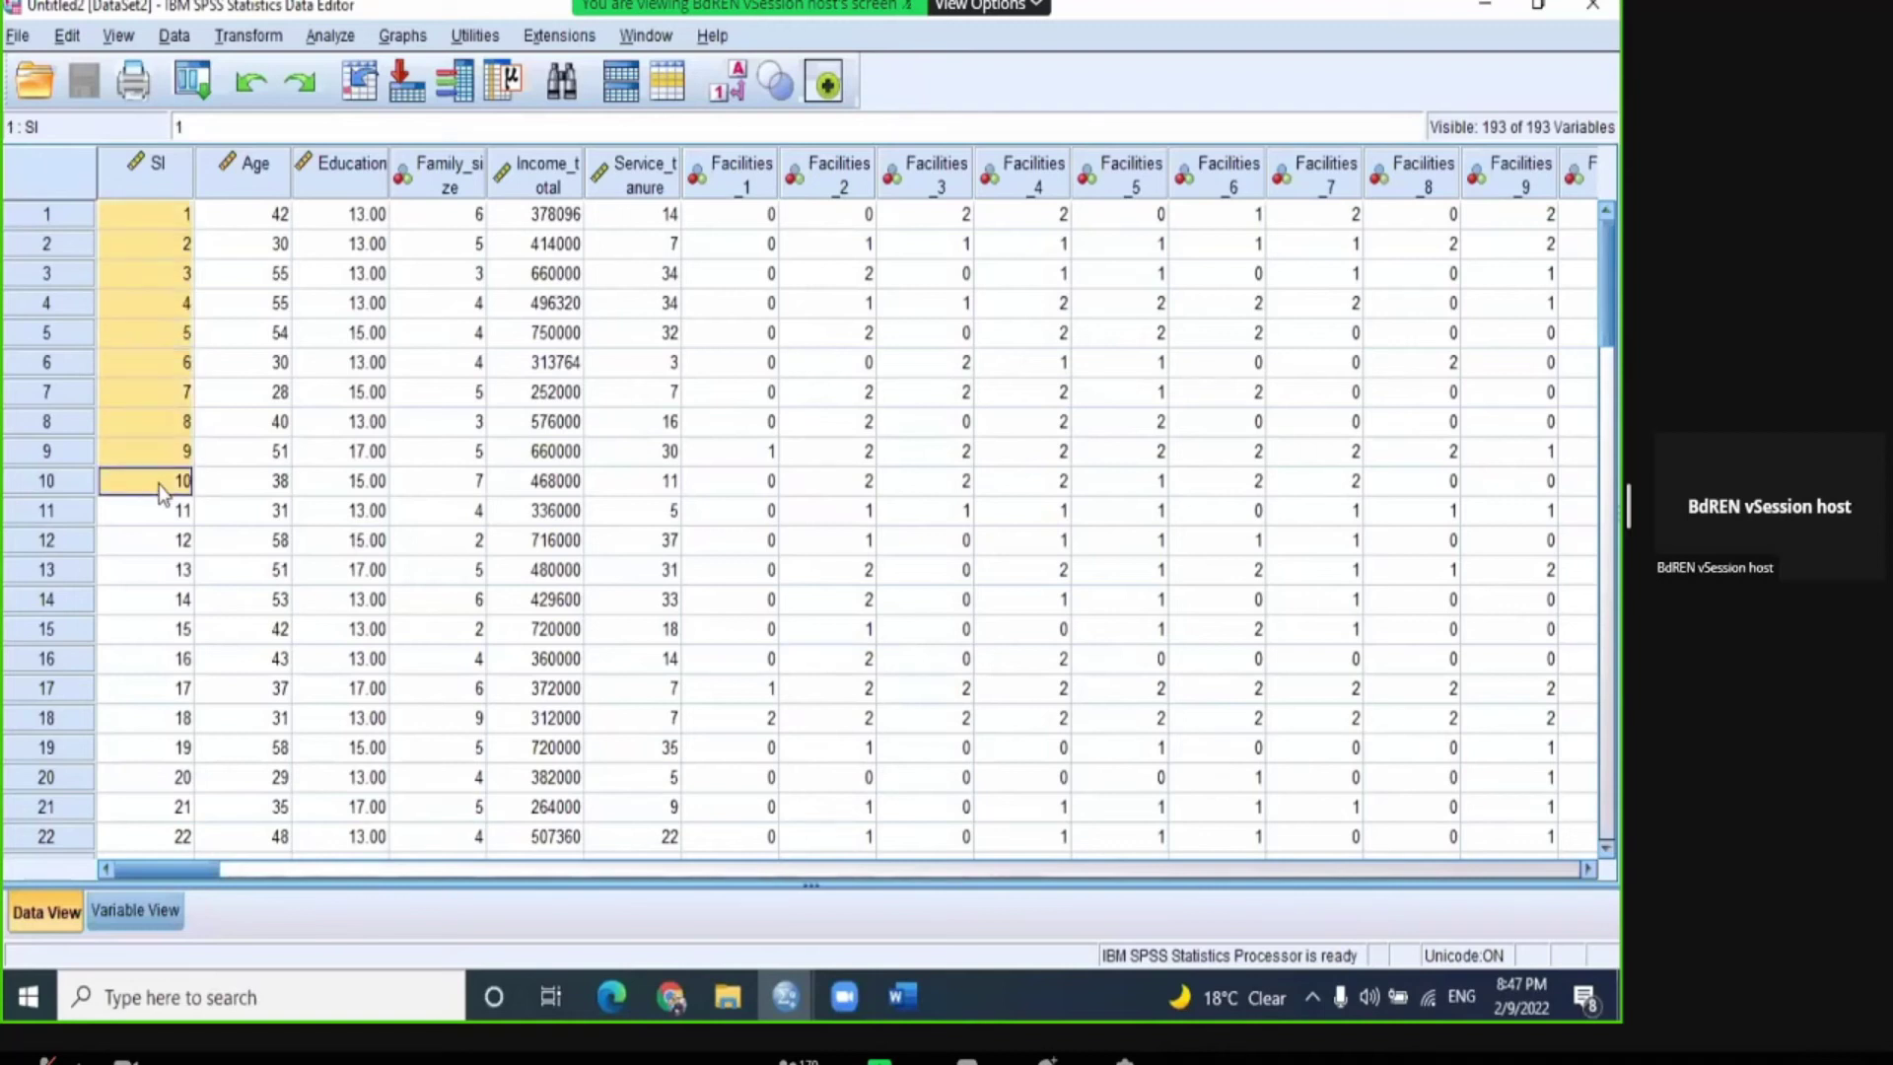
Step: Go through case 1 cell by cell, from SI, Age, Education, Family_size, Income_total and Service_tanure to Facilities_3
left_click(175, 219)
left_click(240, 223)
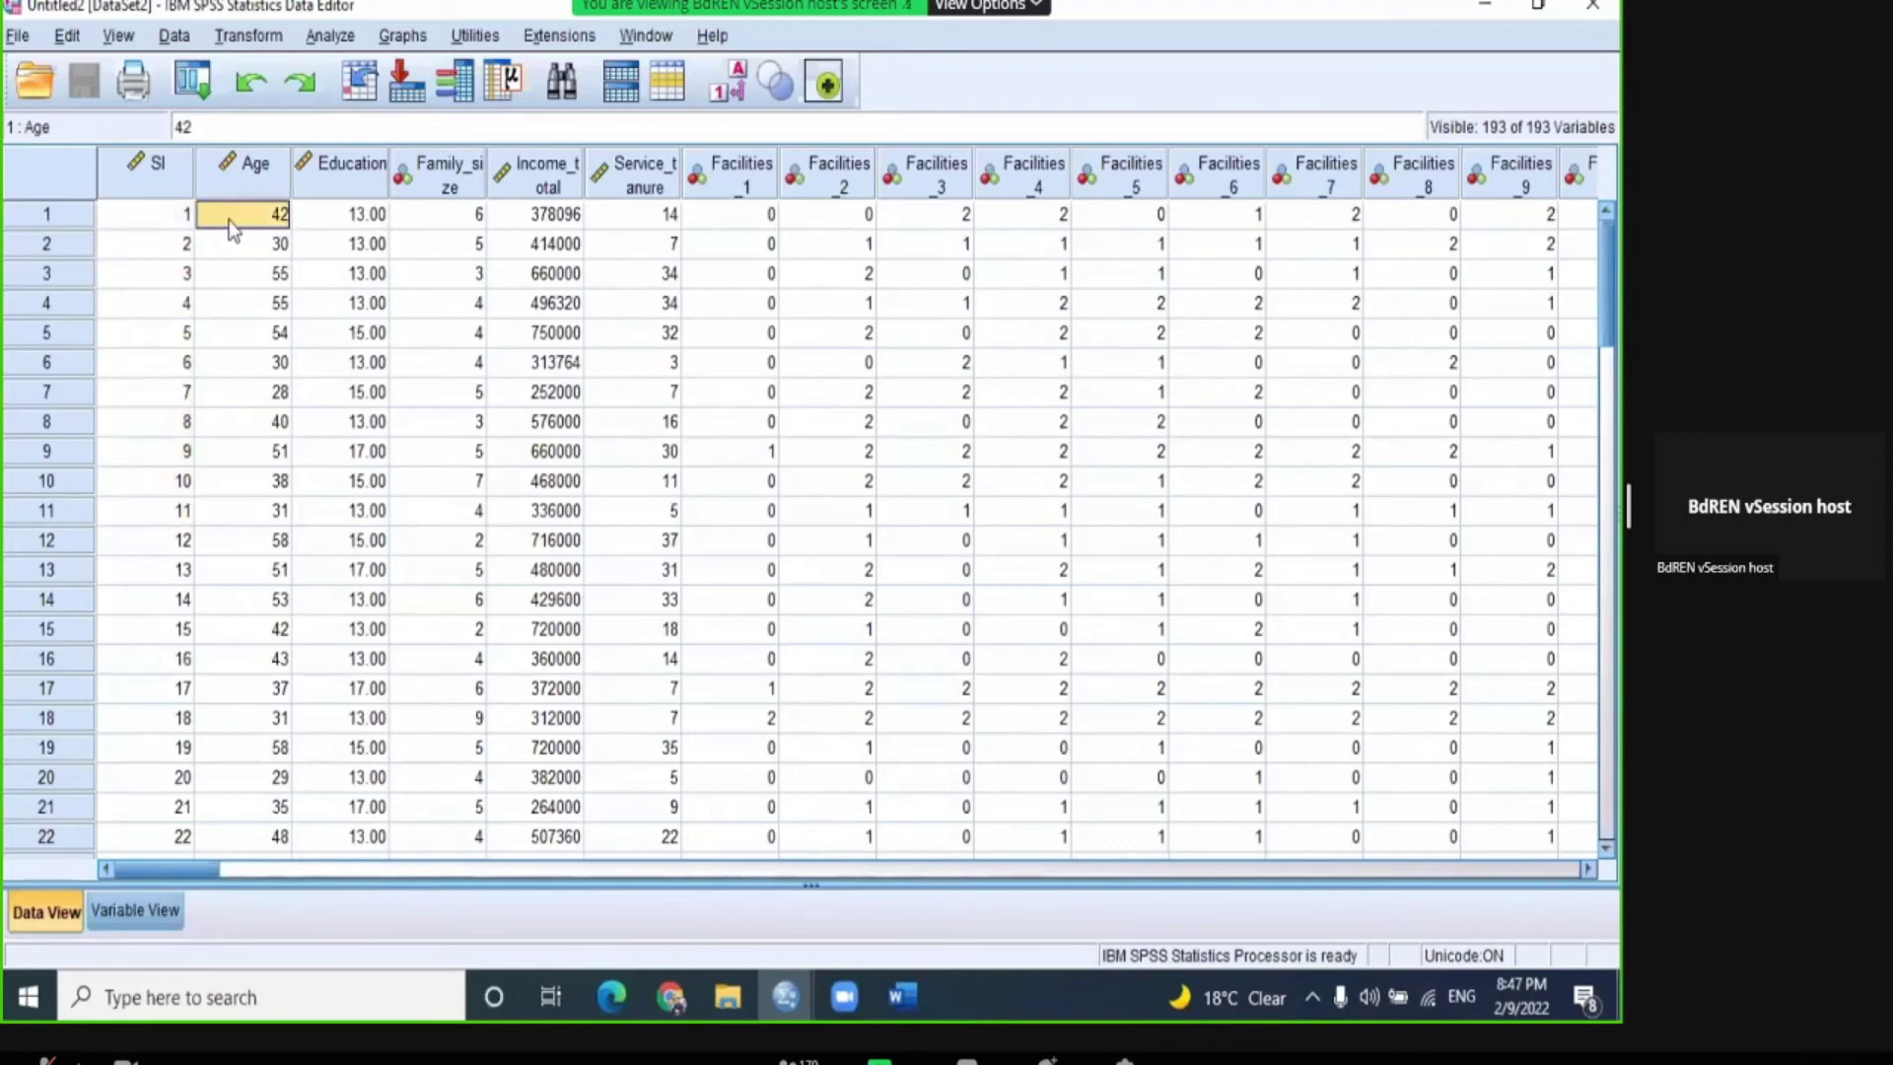
left_click(327, 225)
left_click(414, 223)
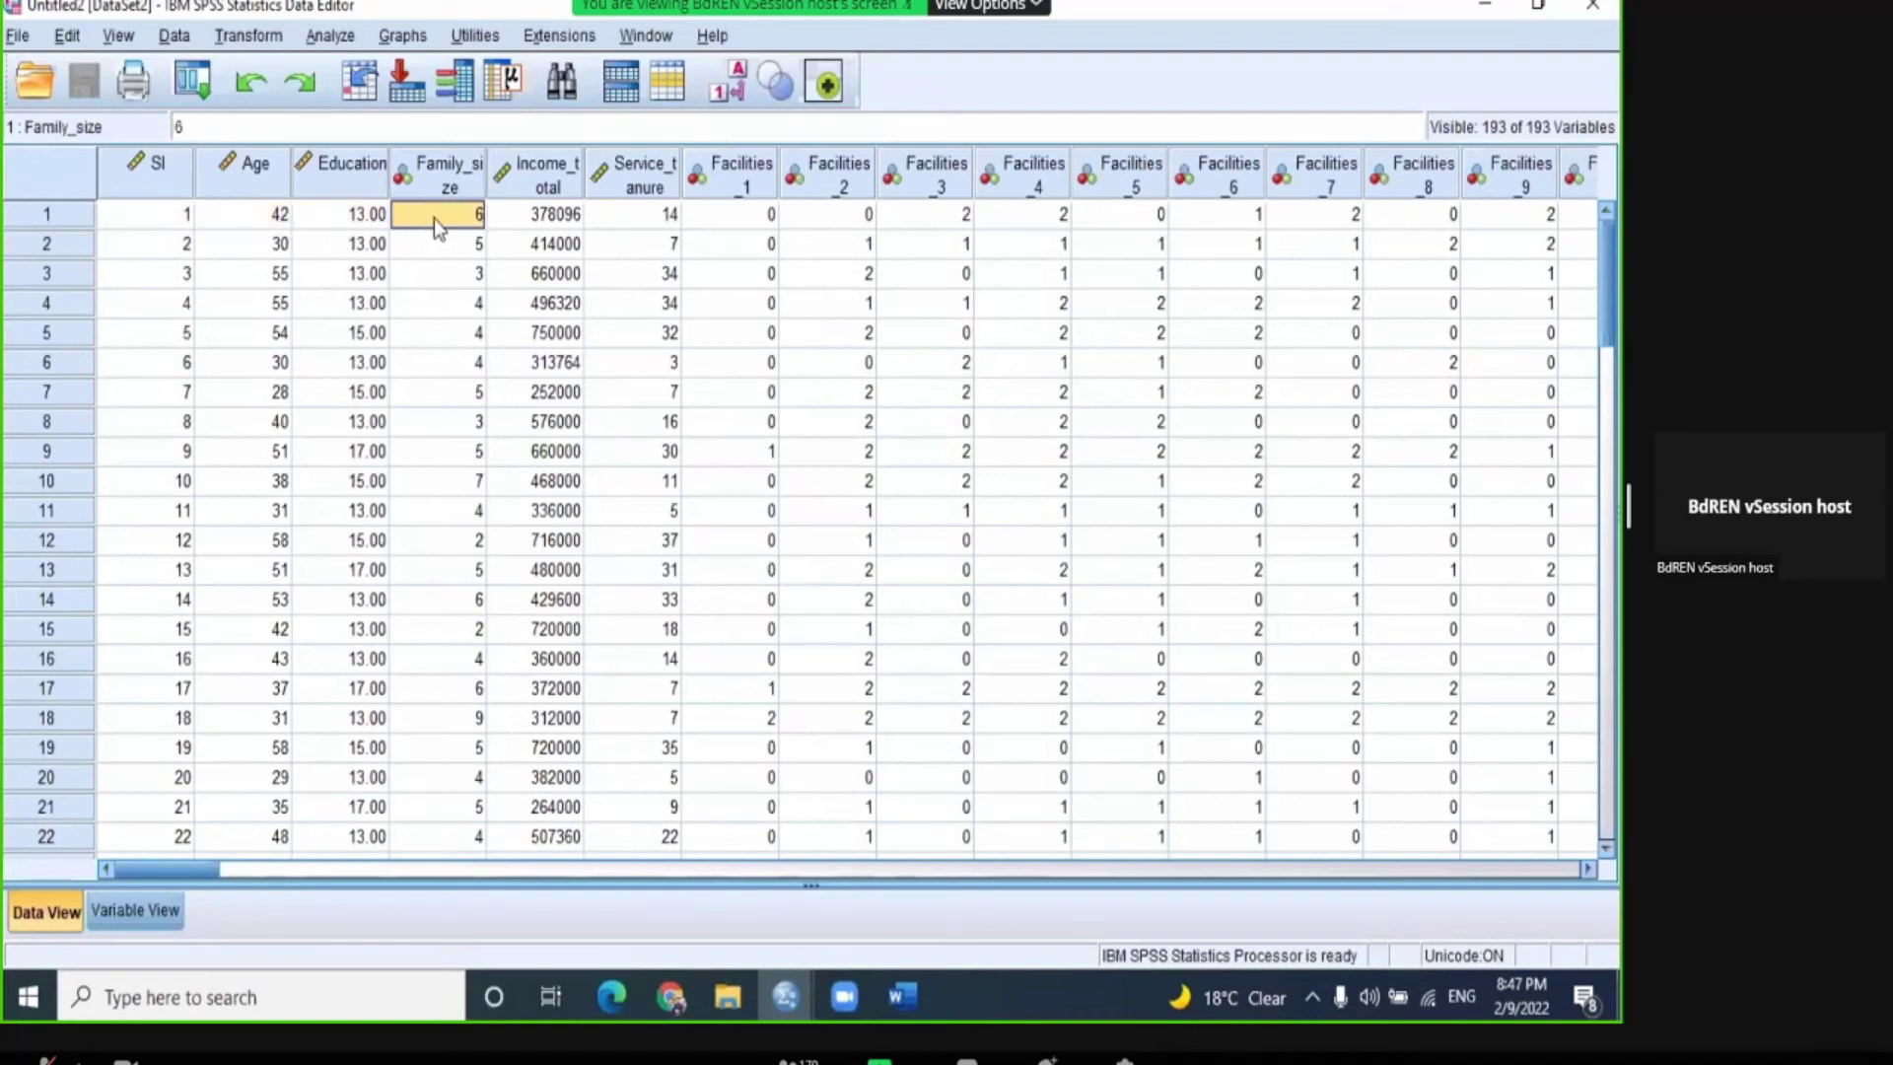
left_click(531, 221)
left_click(655, 221)
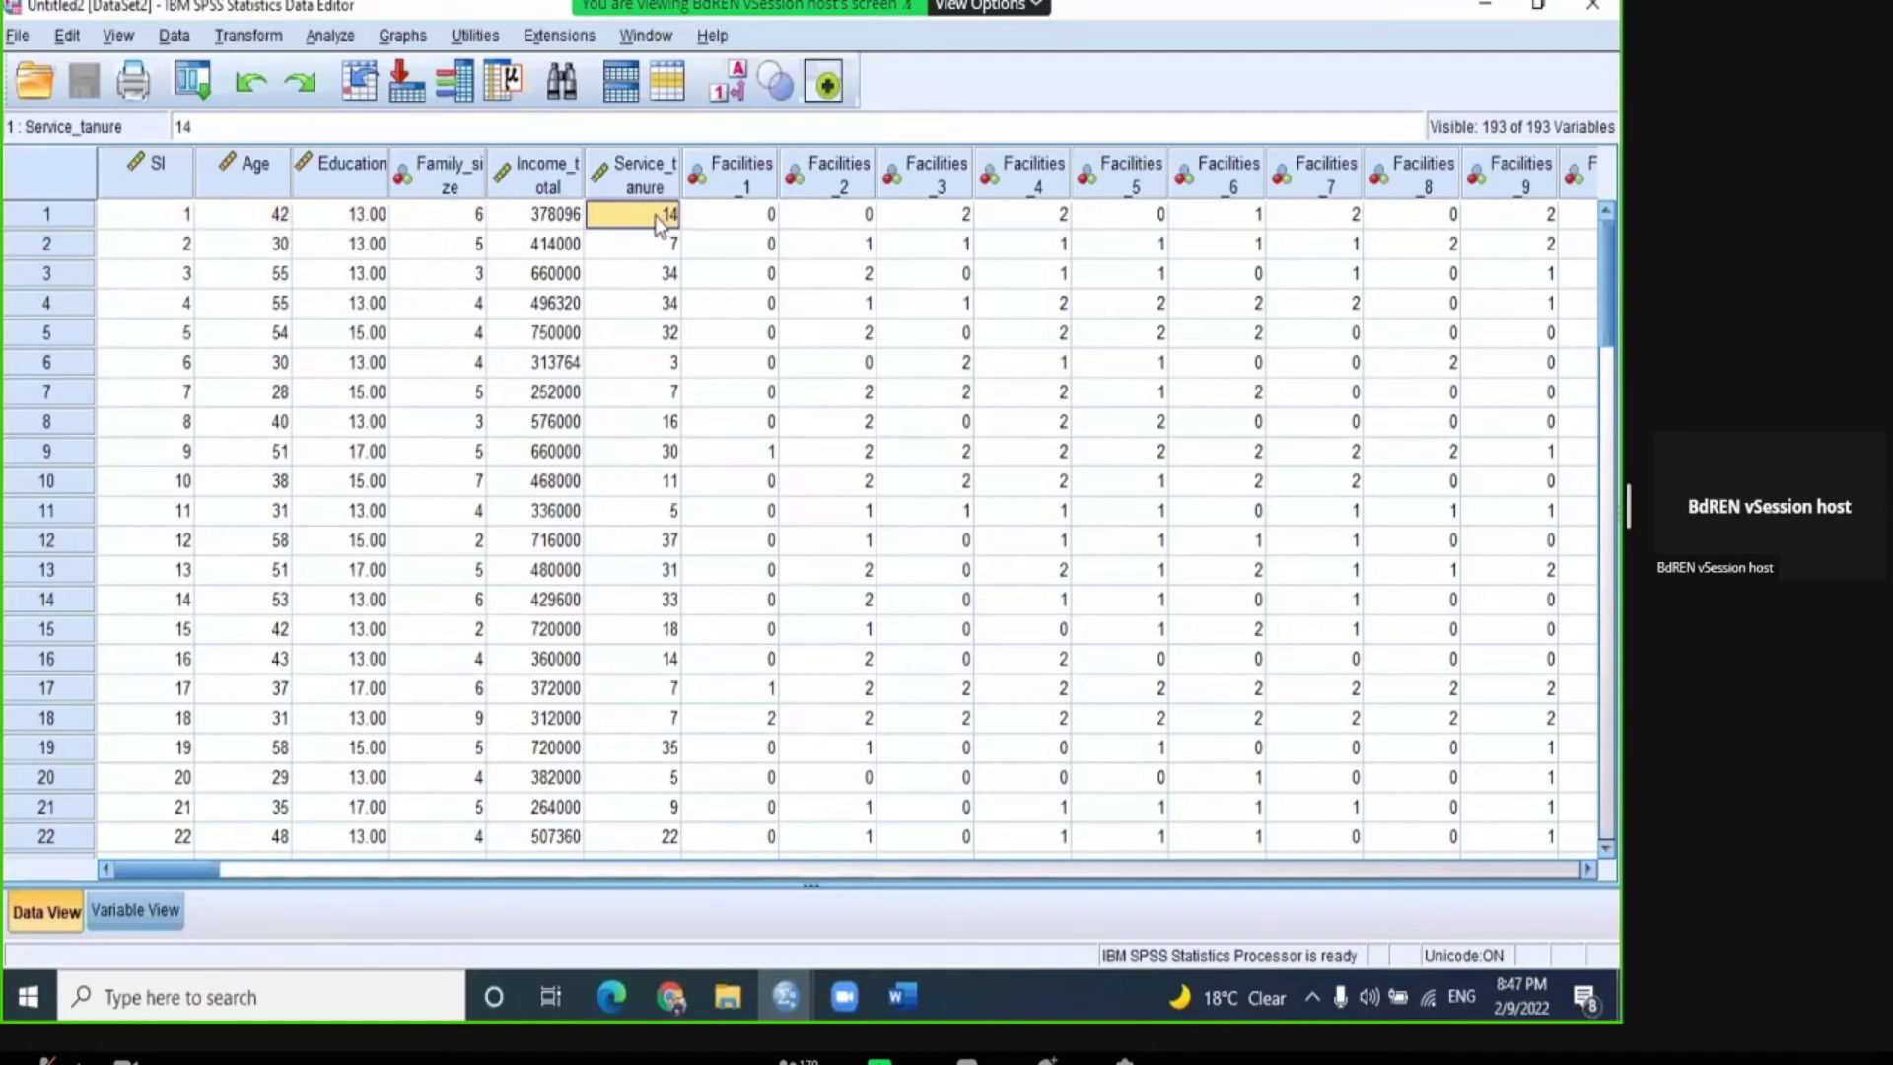
left_click(769, 222)
left_click(784, 221)
left_click(879, 222)
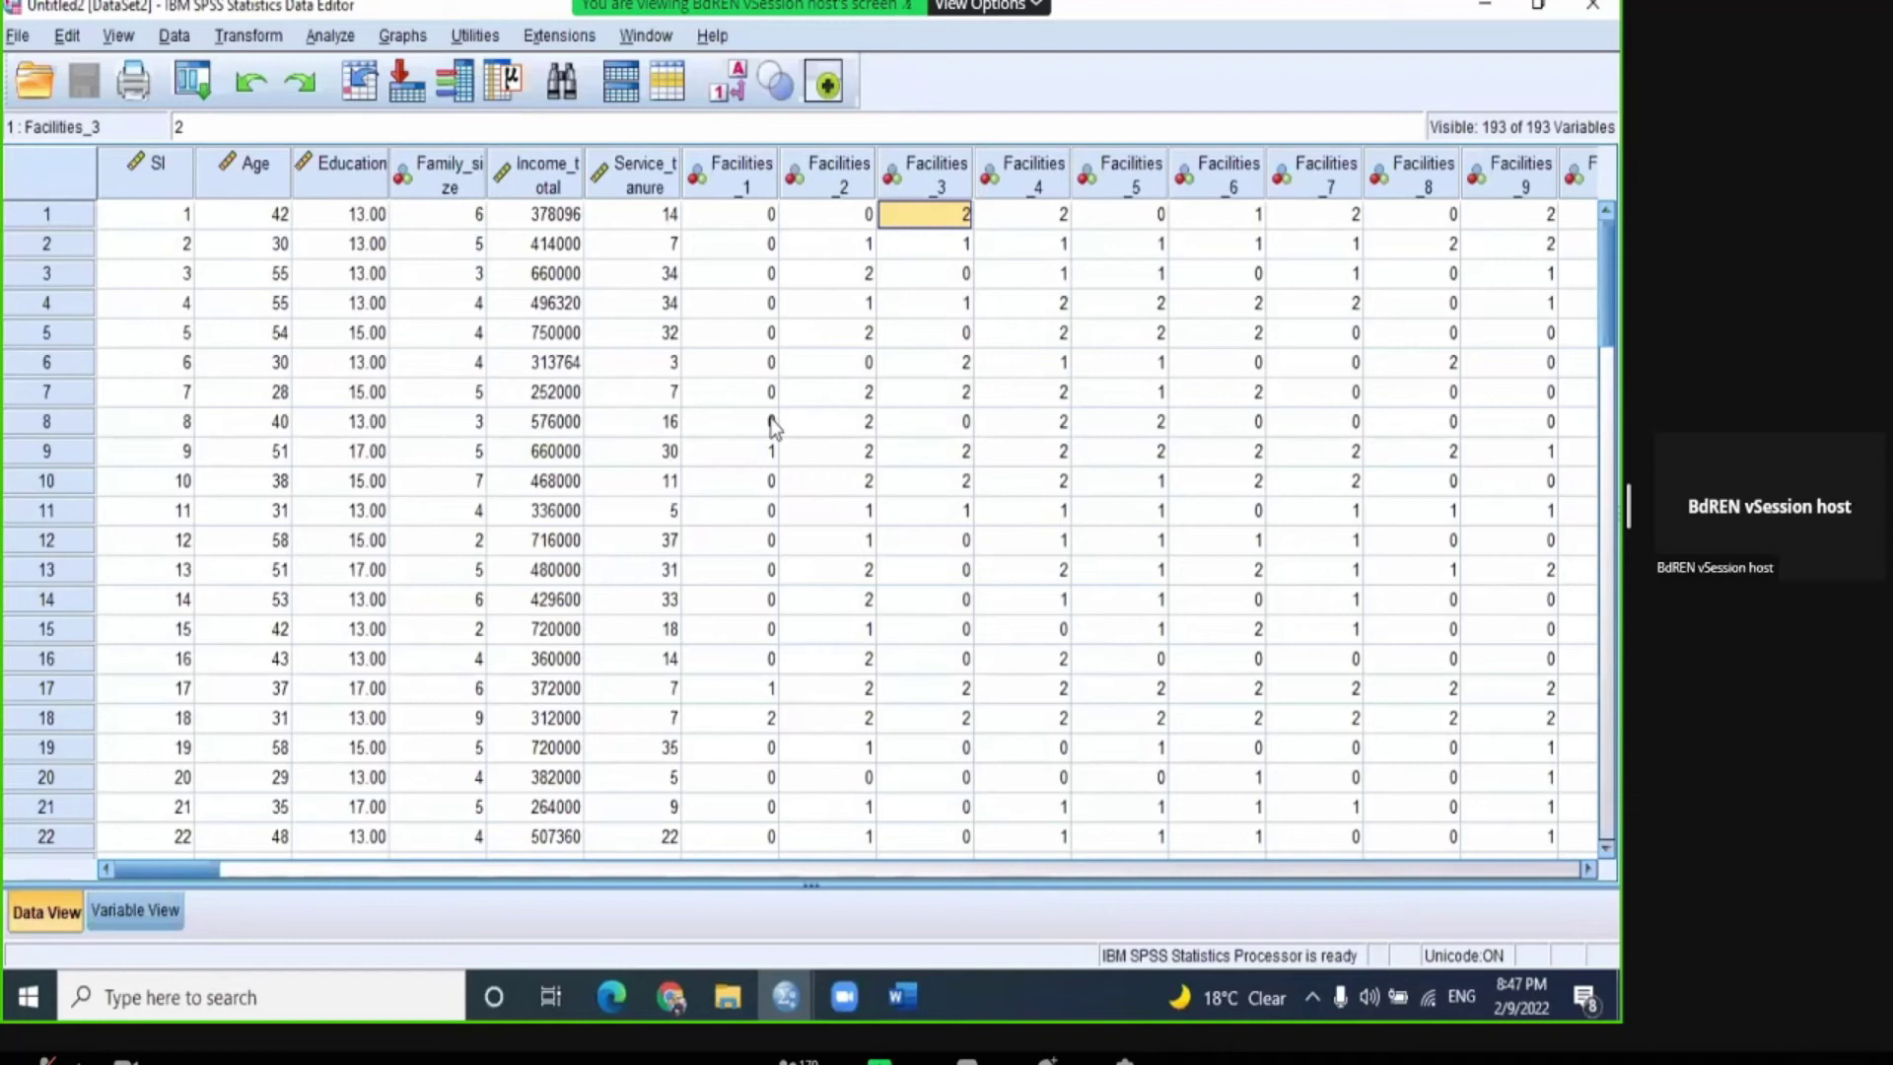
Step: Go to the dataset's last variable, Job_perf_far, and select the Job_sat_tot values of cases 1 to 3
left_click_drag(138, 871, 1487, 807)
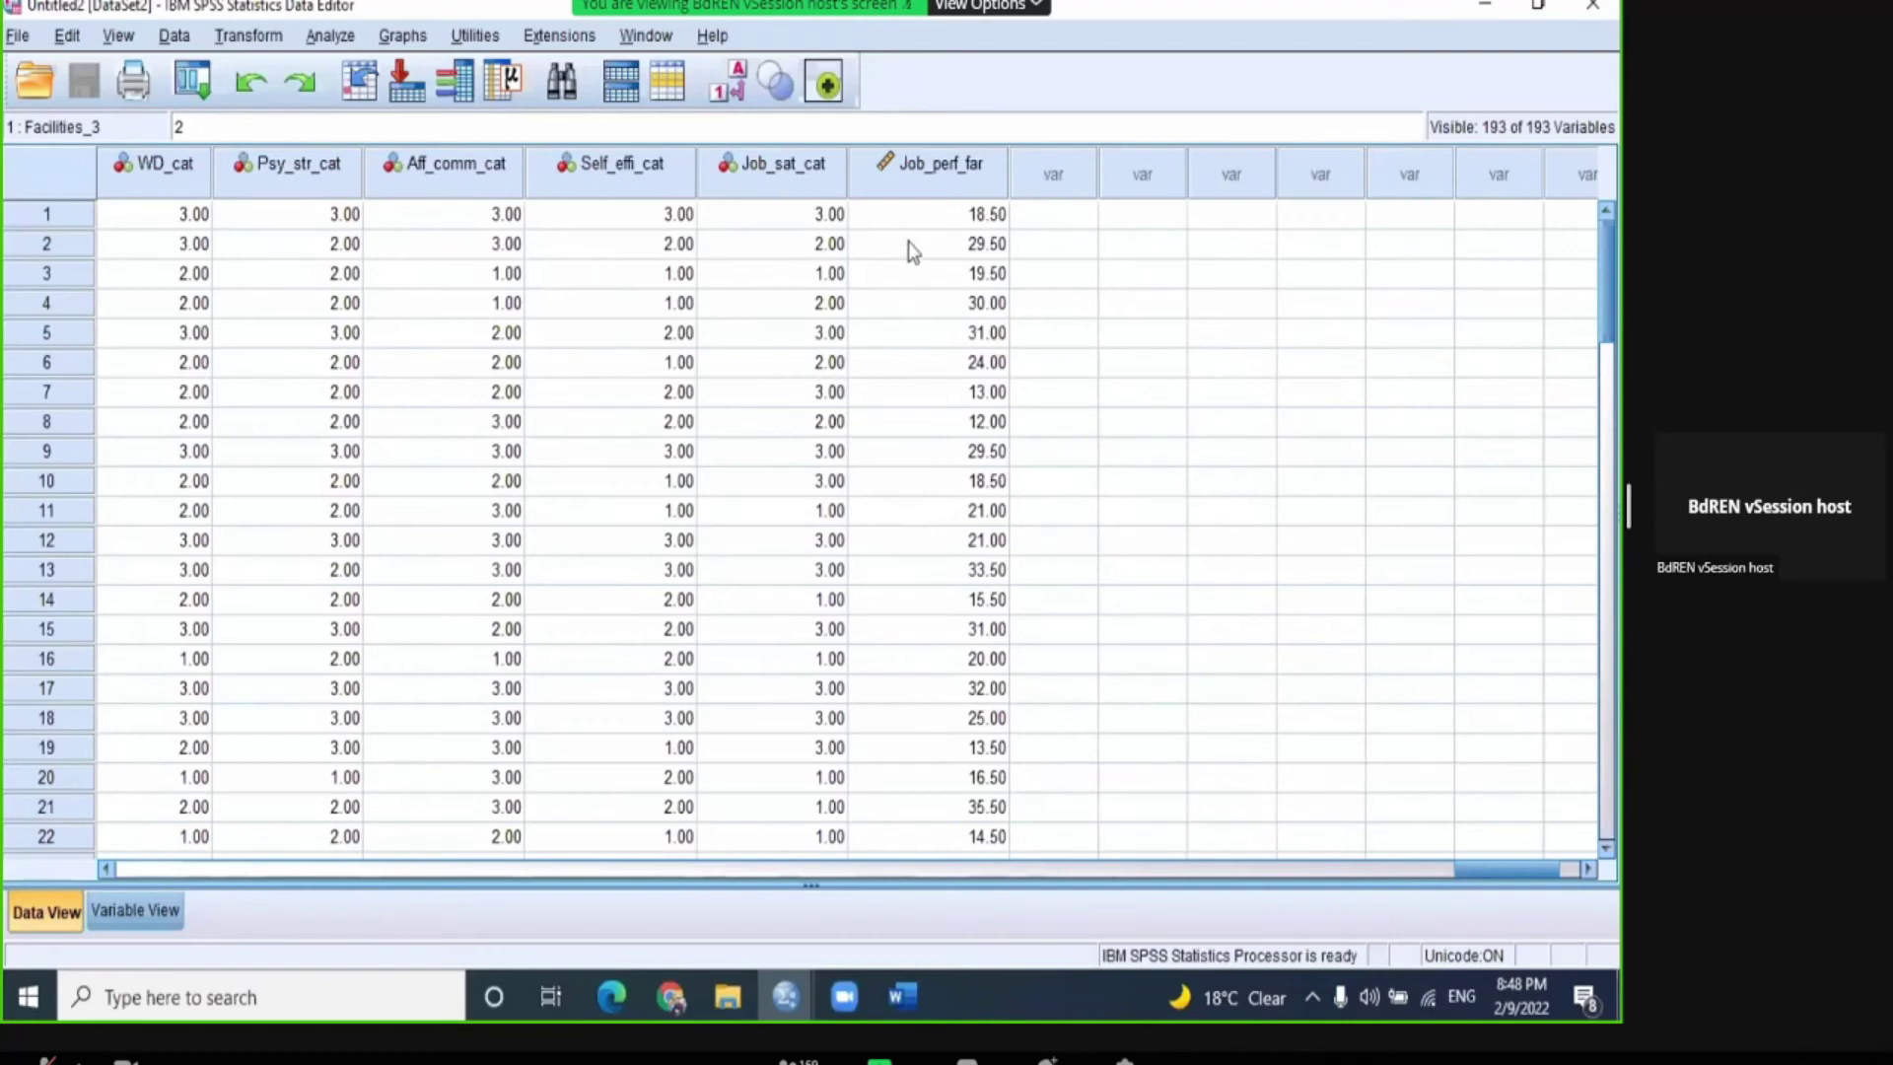
key("End")
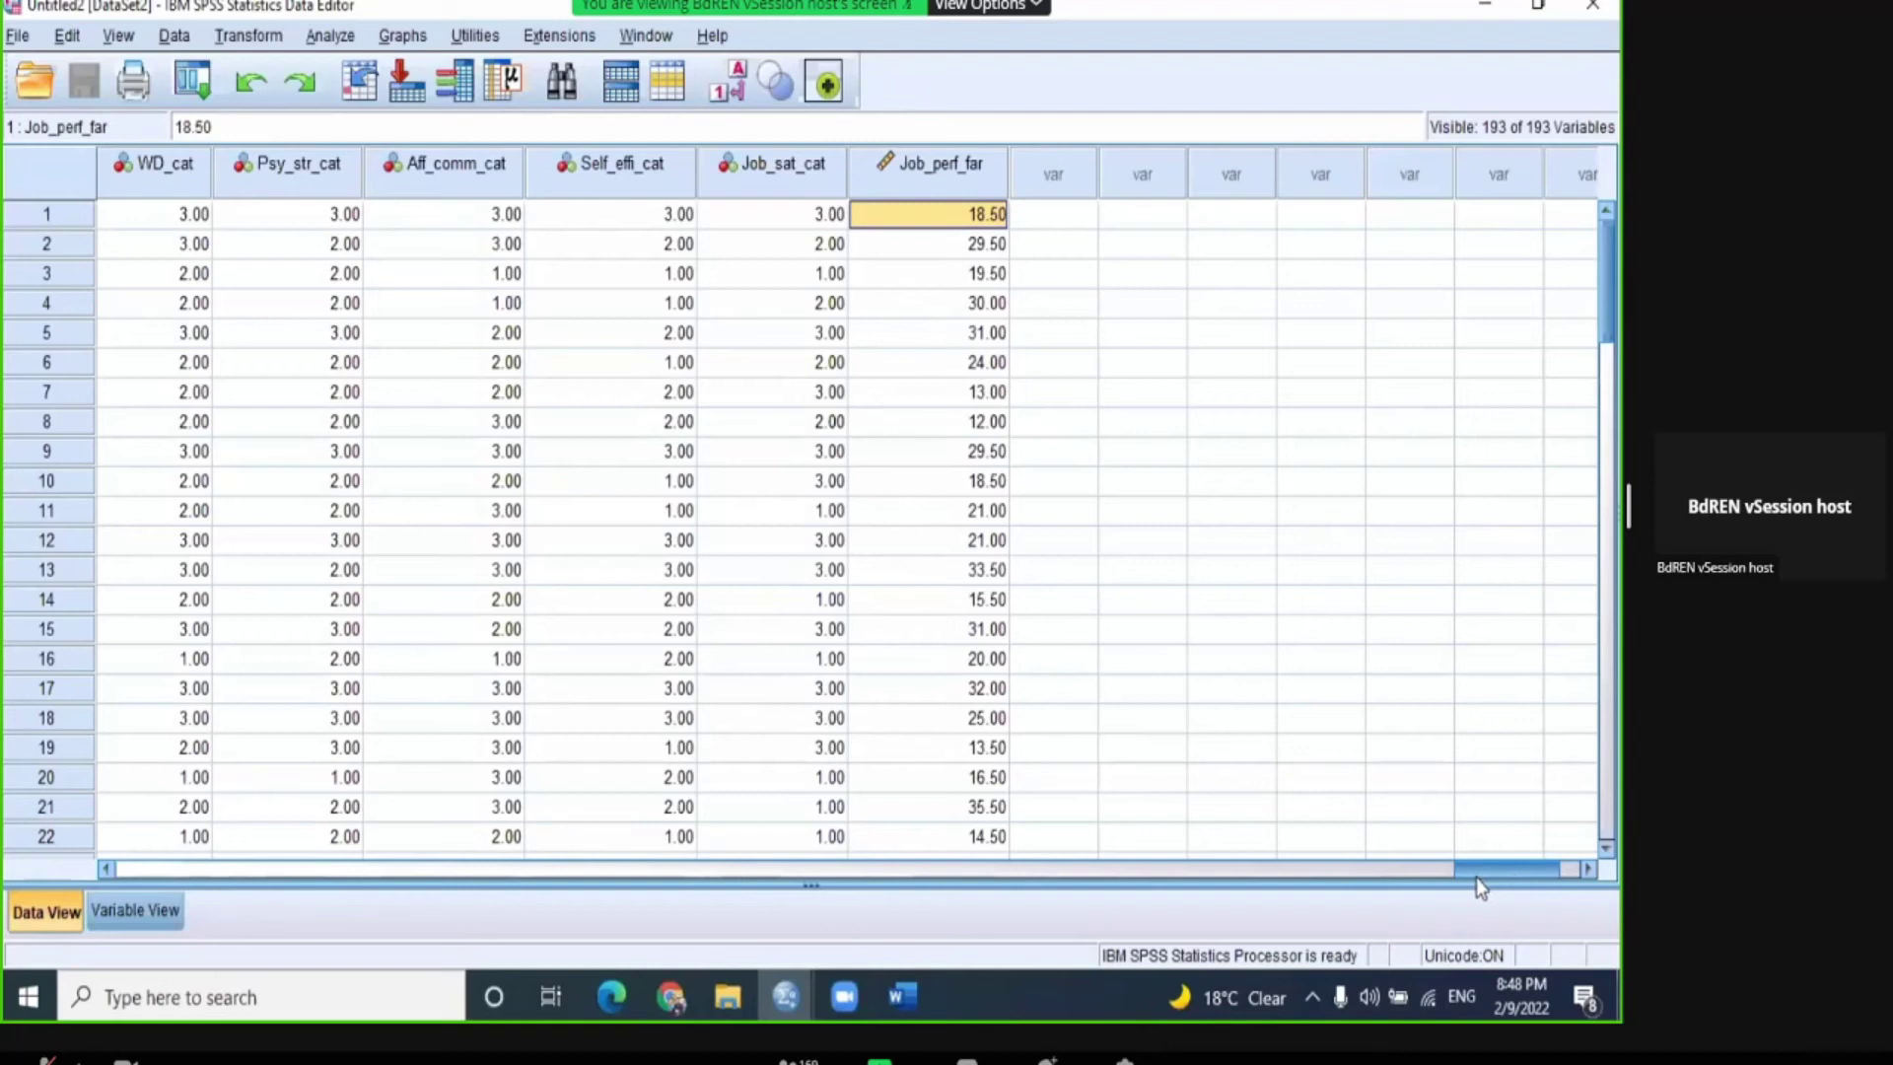
left_click_drag(1469, 872, 1221, 866)
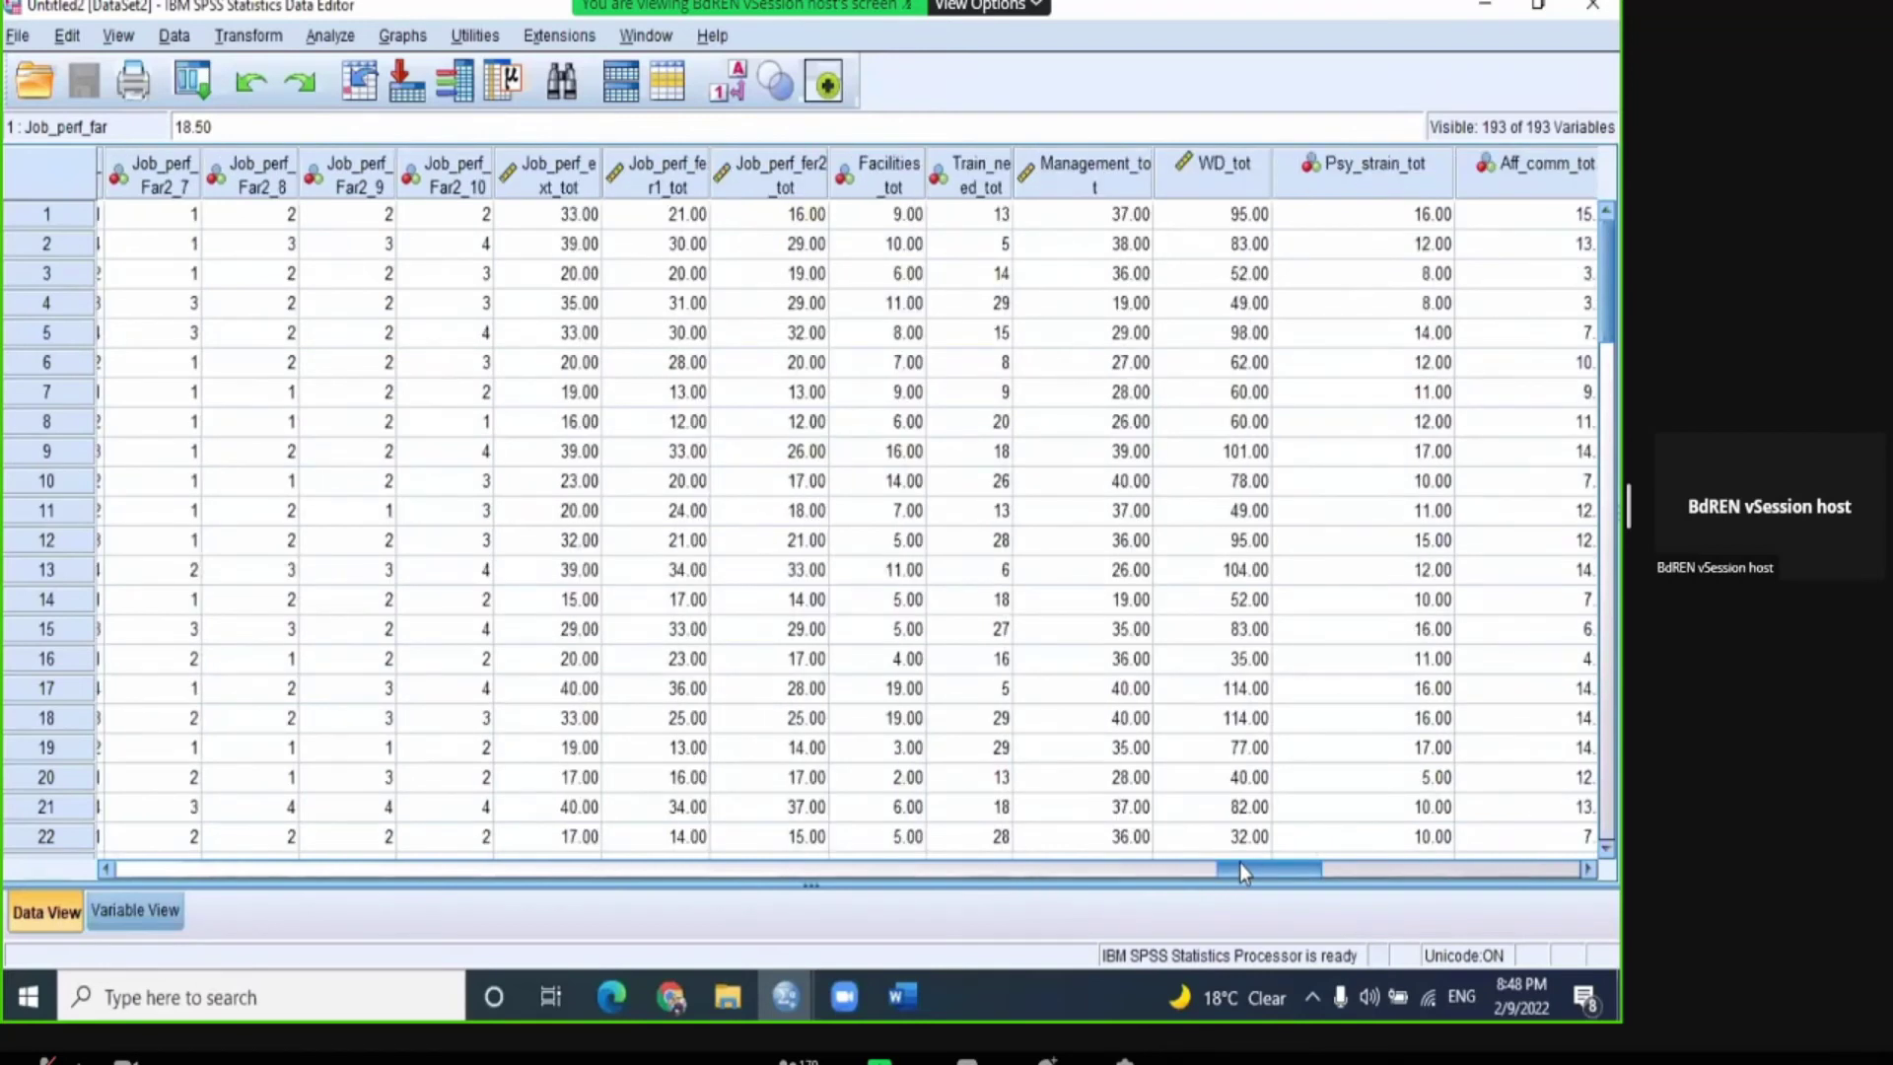
left_click_drag(1239, 862, 1289, 859)
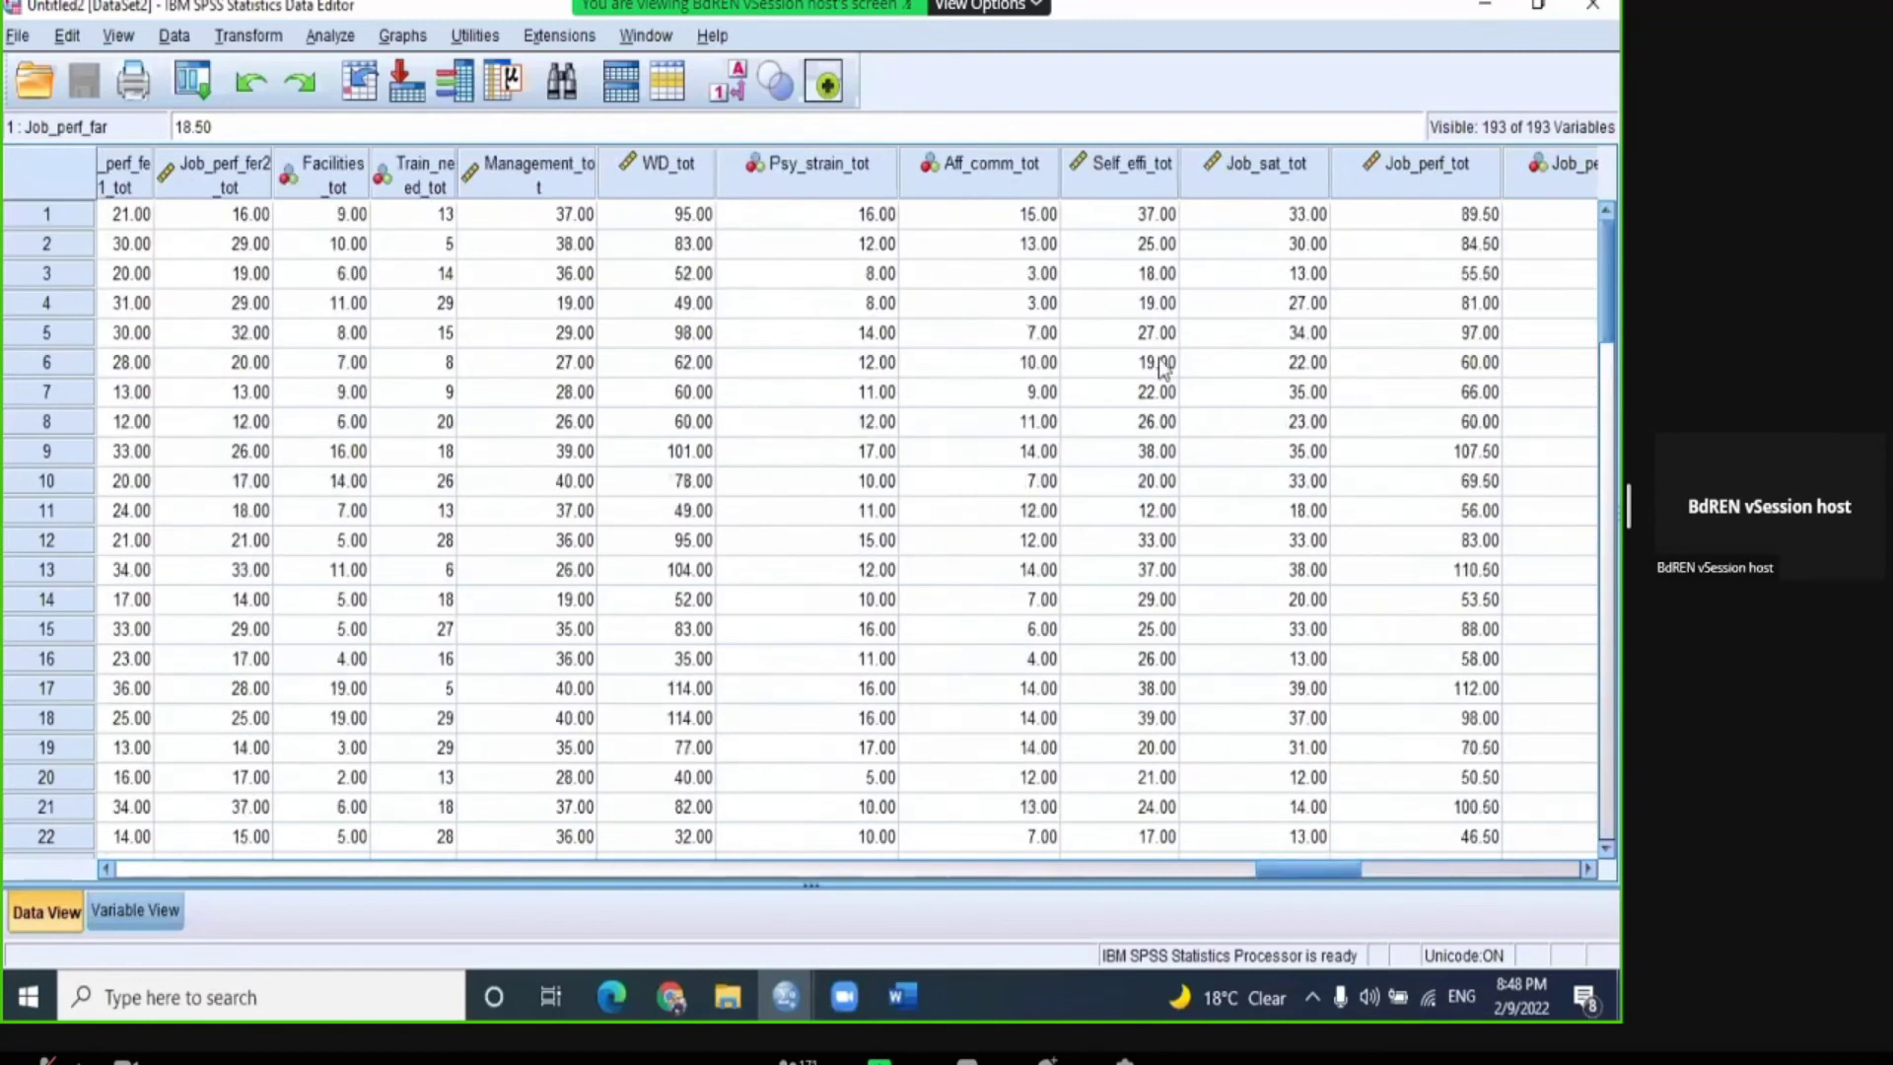
left_click(1240, 211)
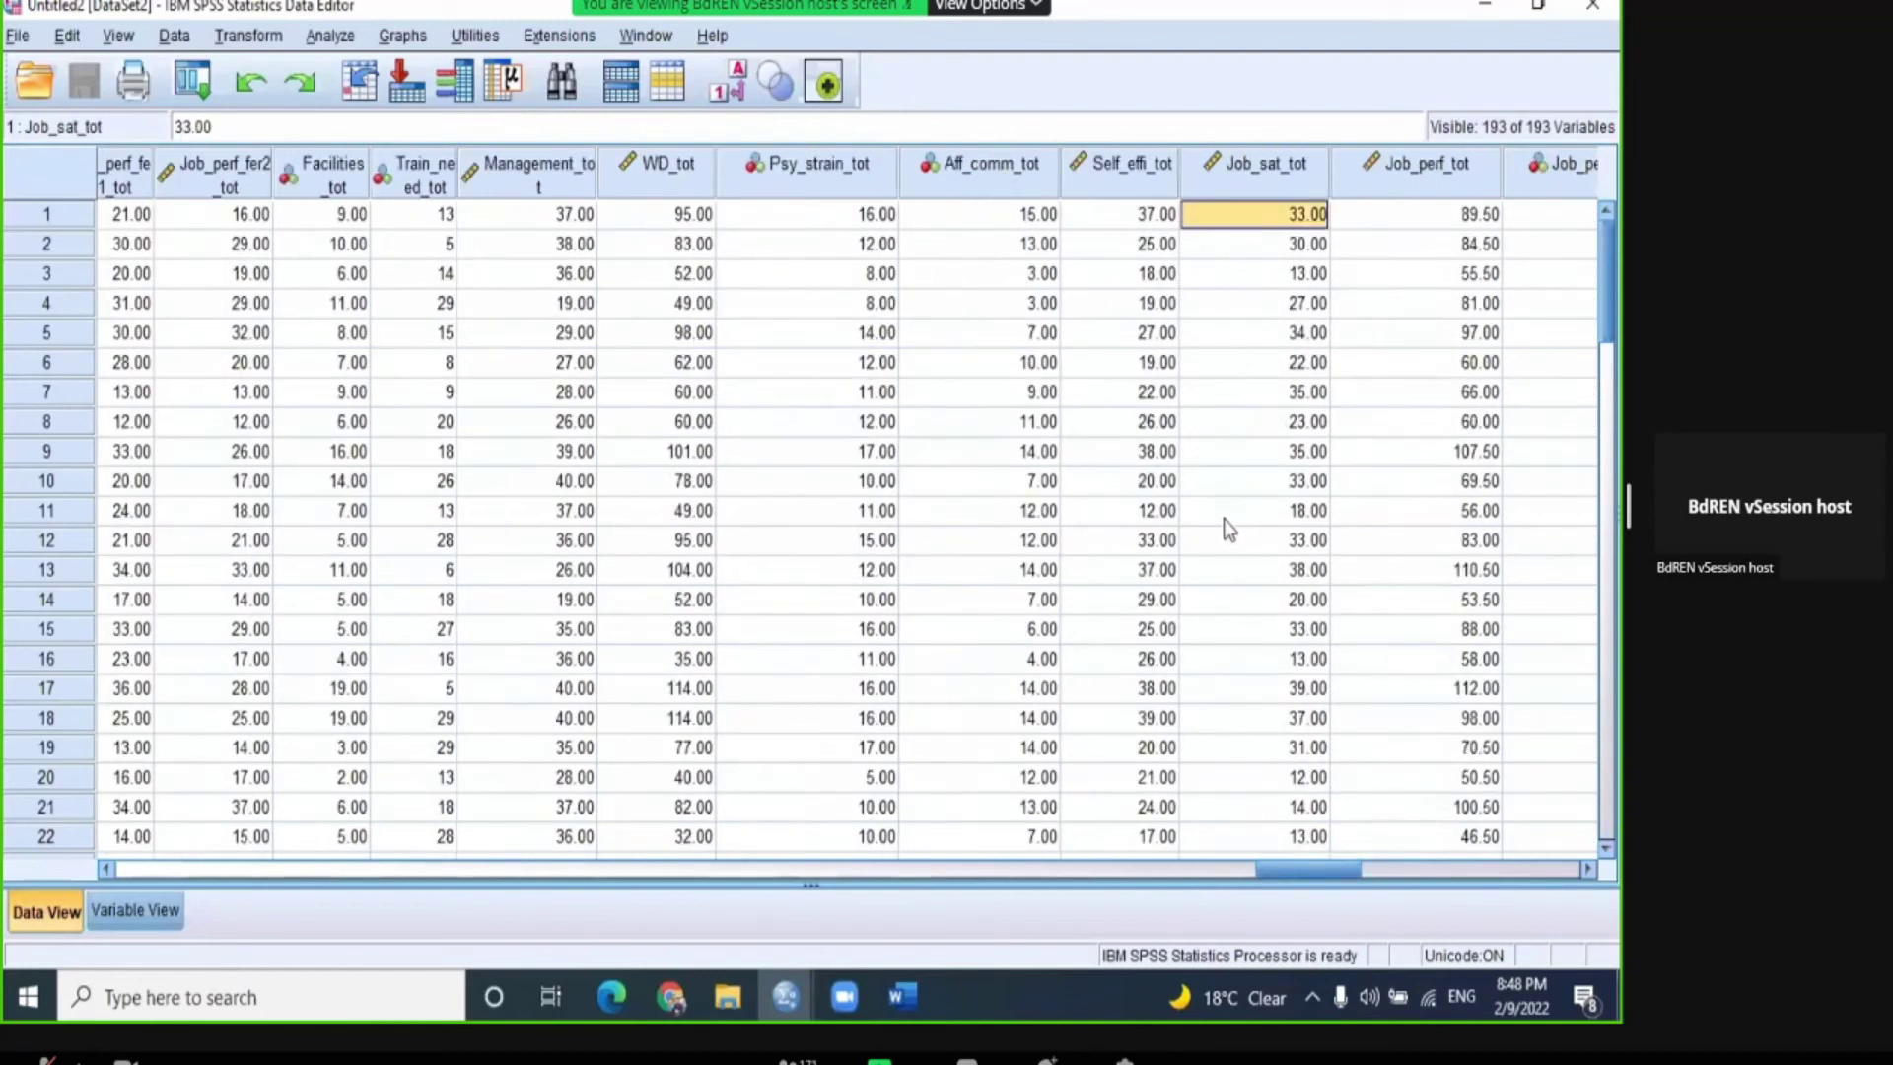
left_click(1259, 248)
left_click(1262, 276)
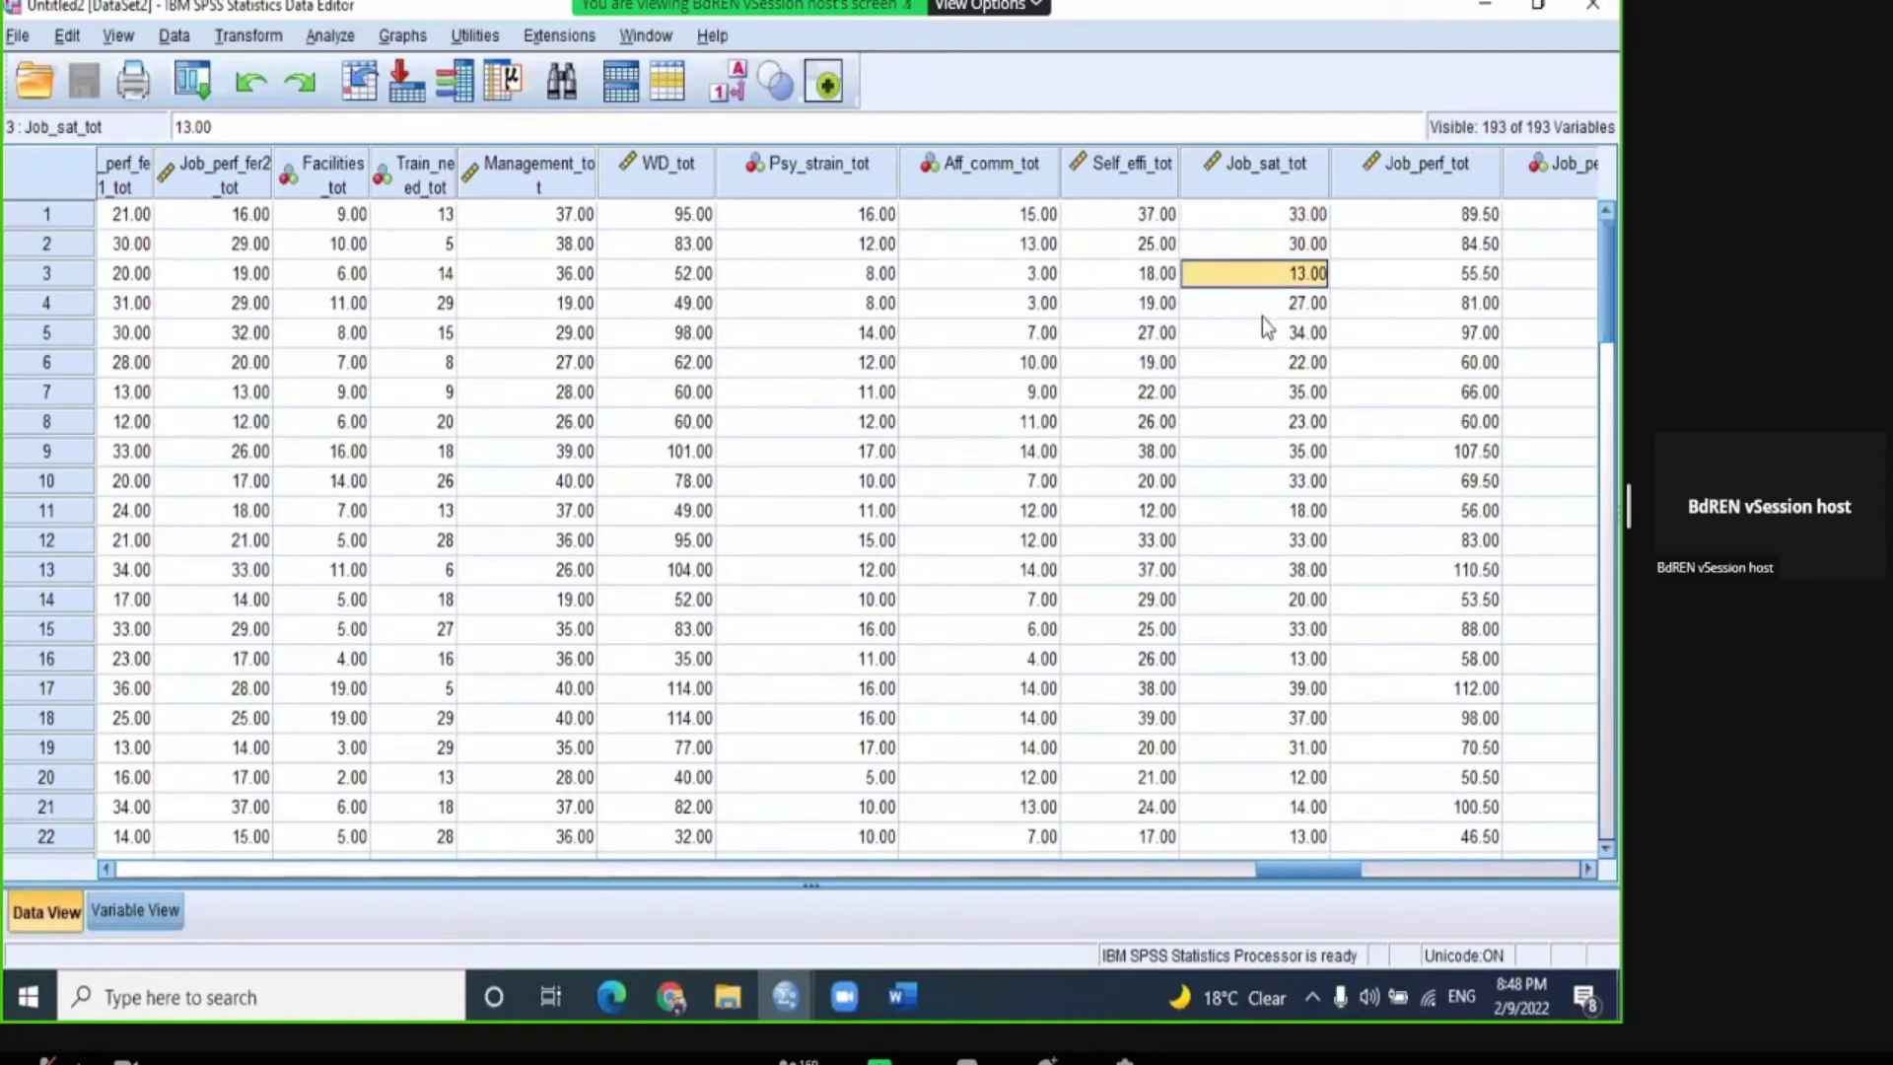
Step: Go to the last case in the SI column, then return to the beginning and select the serial number of case 1
key("Down")
left_click_drag(1298, 870, 8, 856)
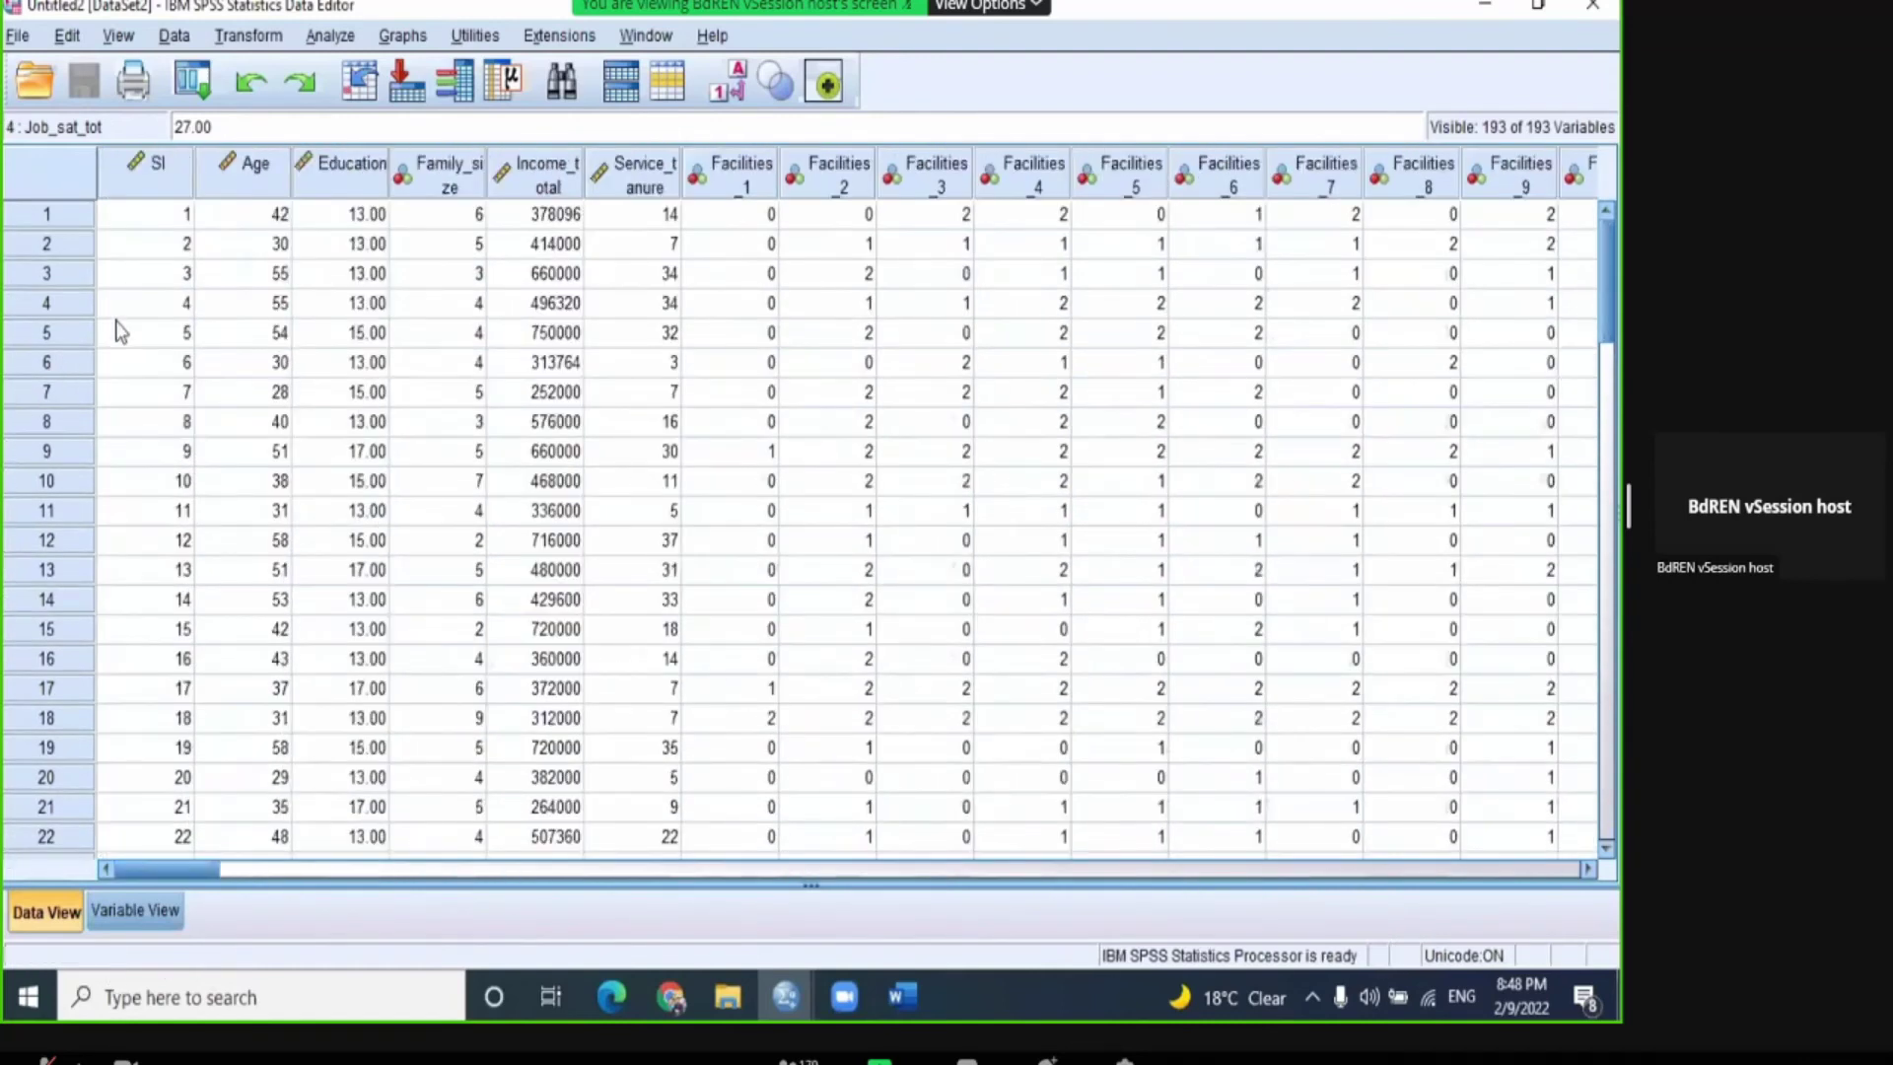
left_click(143, 498)
key("ctrl+Down")
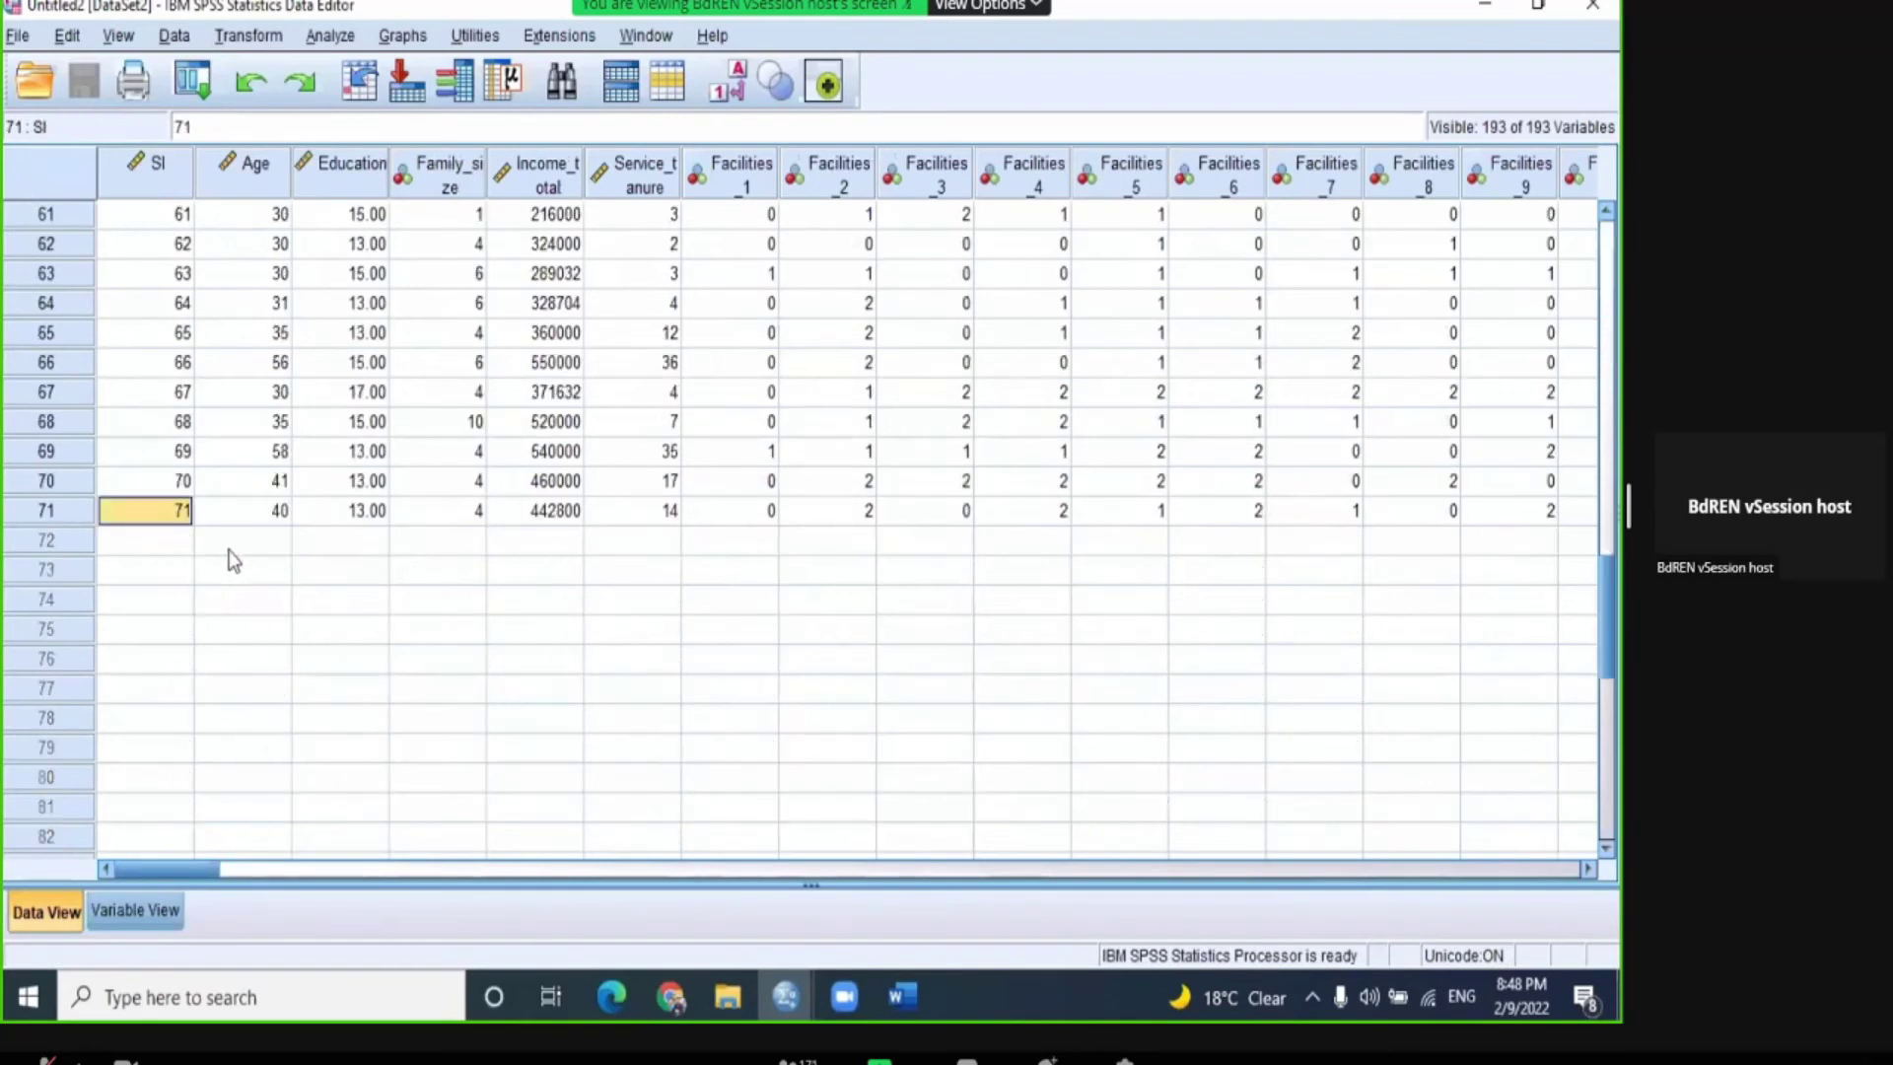
scroll(286, 666, "up", 20)
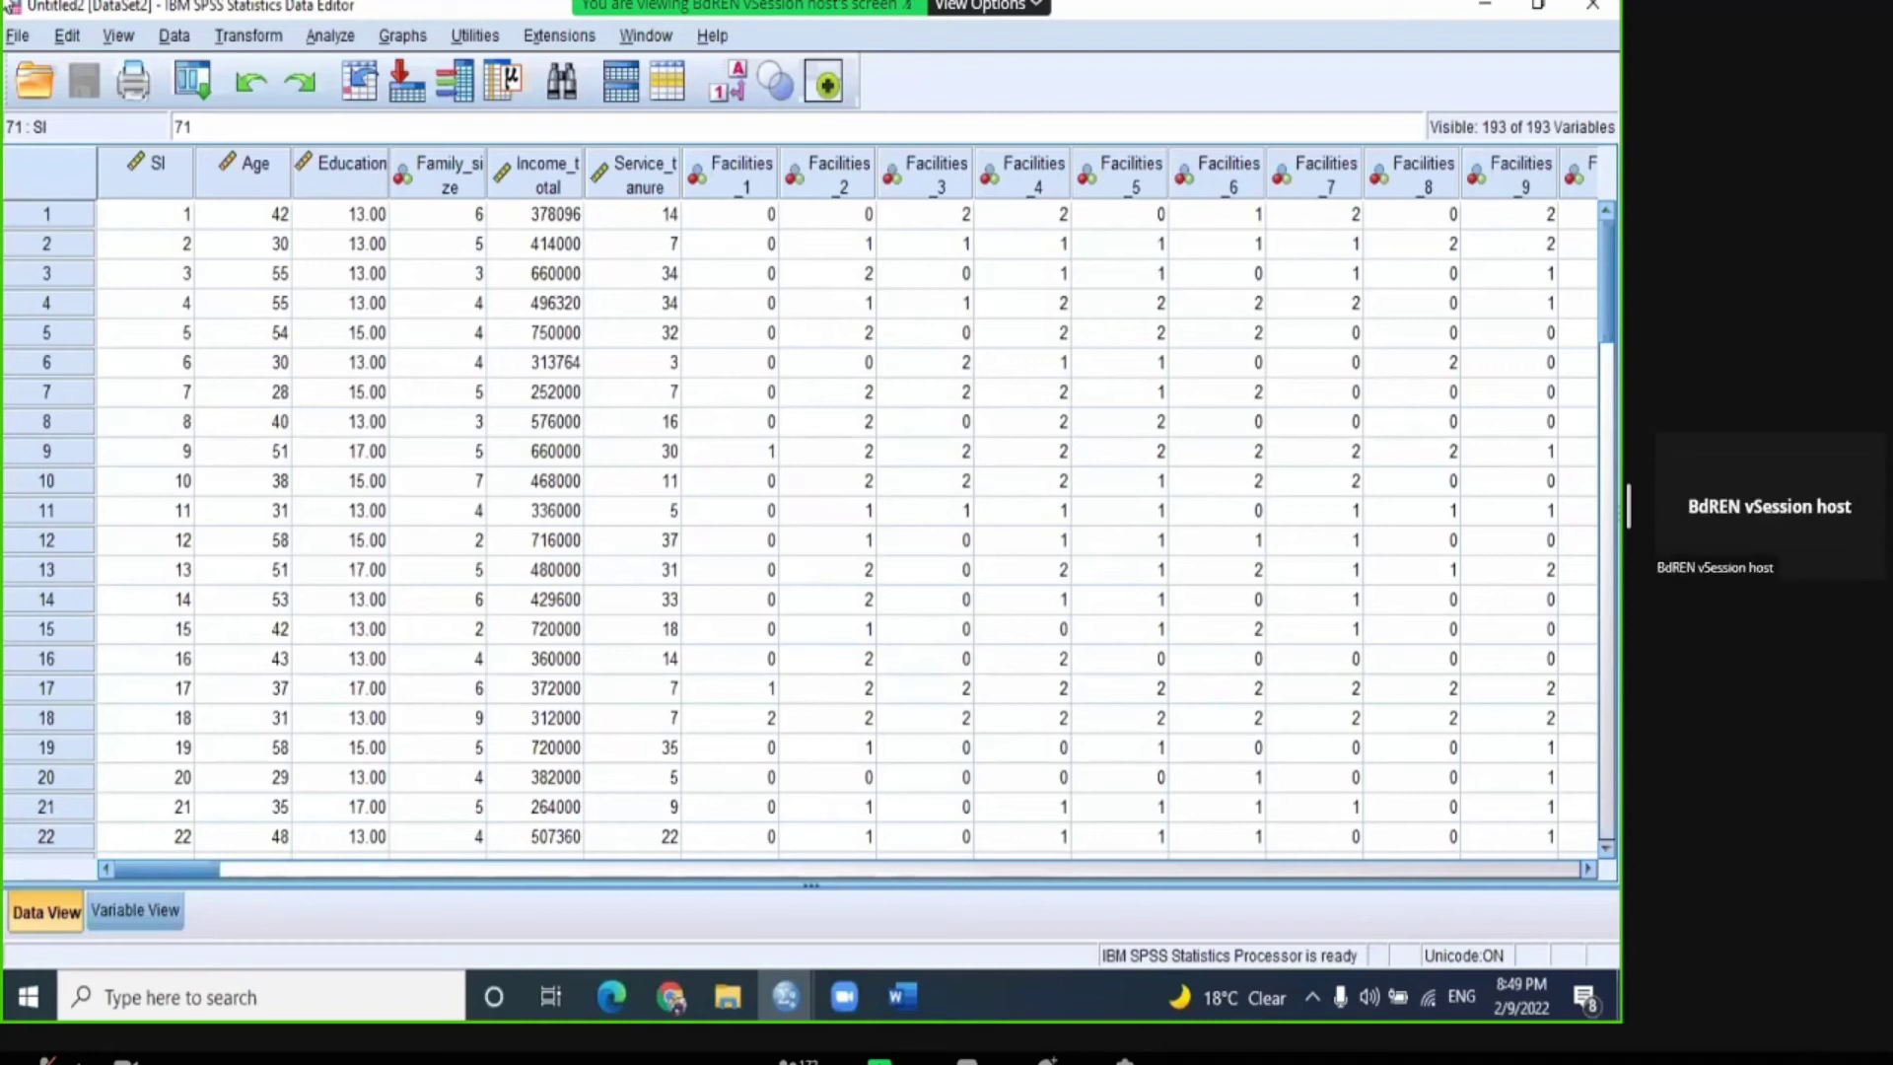
scroll(195, 729, "down", 16)
scroll(213, 631, "up", 16)
left_click_drag(116, 876, 150, 964)
left_click(177, 212)
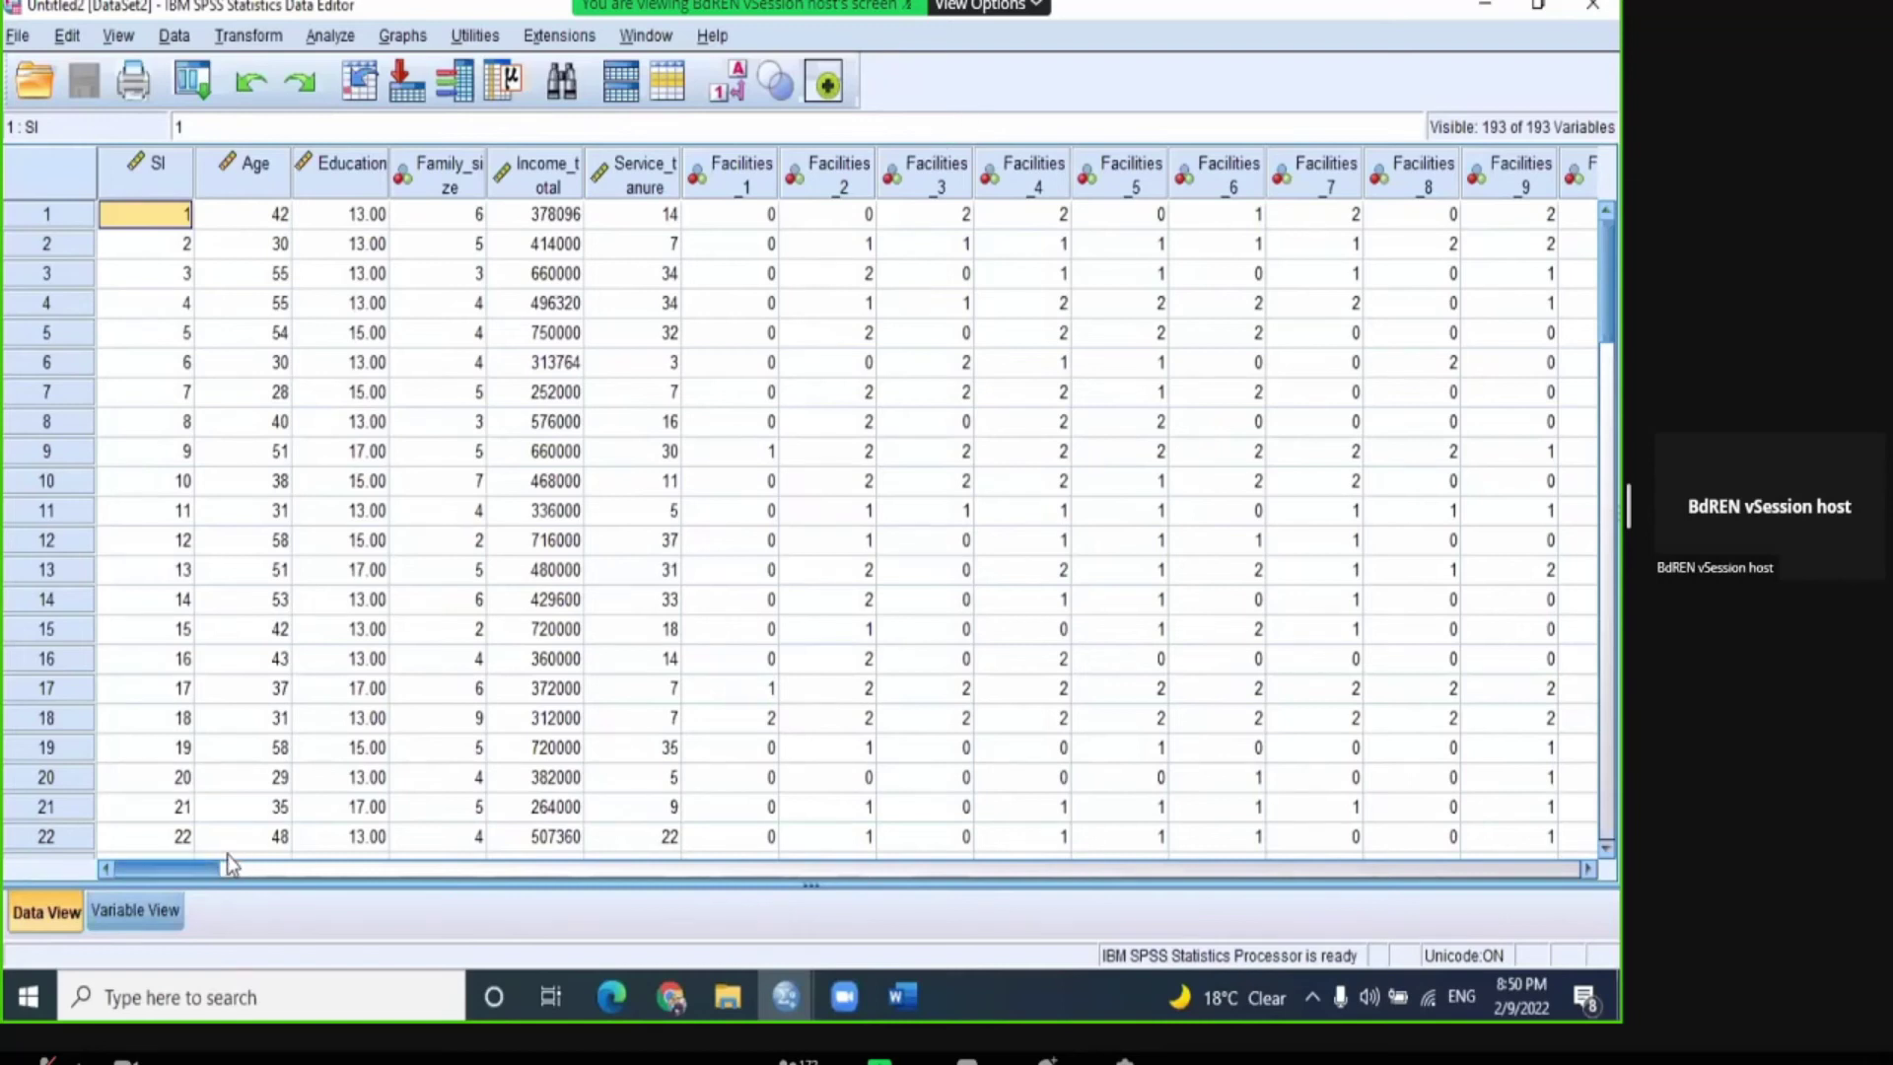
Step: Select the columns from Chall_des_tot to Job_perf_UAO6 and from Train_need_tot to Job_perf_cat, ending on case 1's Job_sat_tot value
left_click_drag(193, 874, 1069, 786)
left_click_drag(522, 174, 1329, 232)
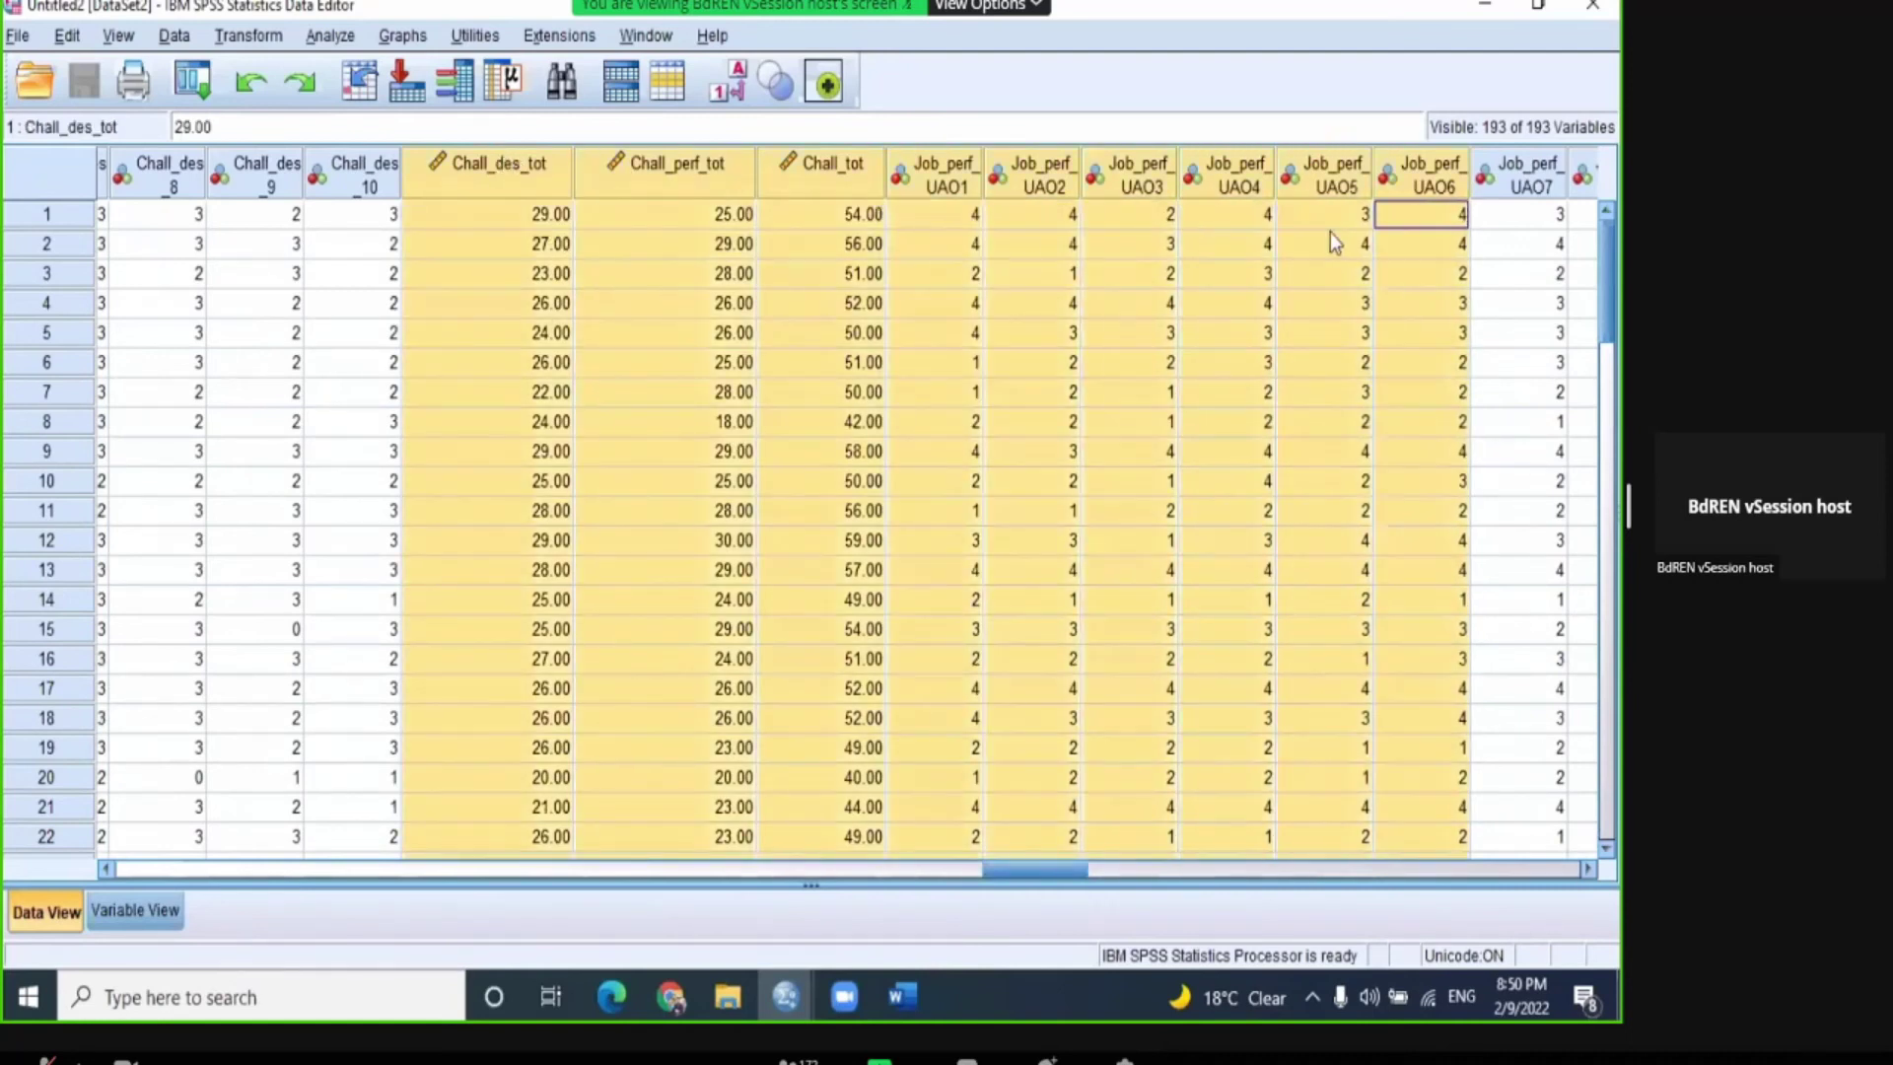
left_click_drag(1065, 866, 1322, 843)
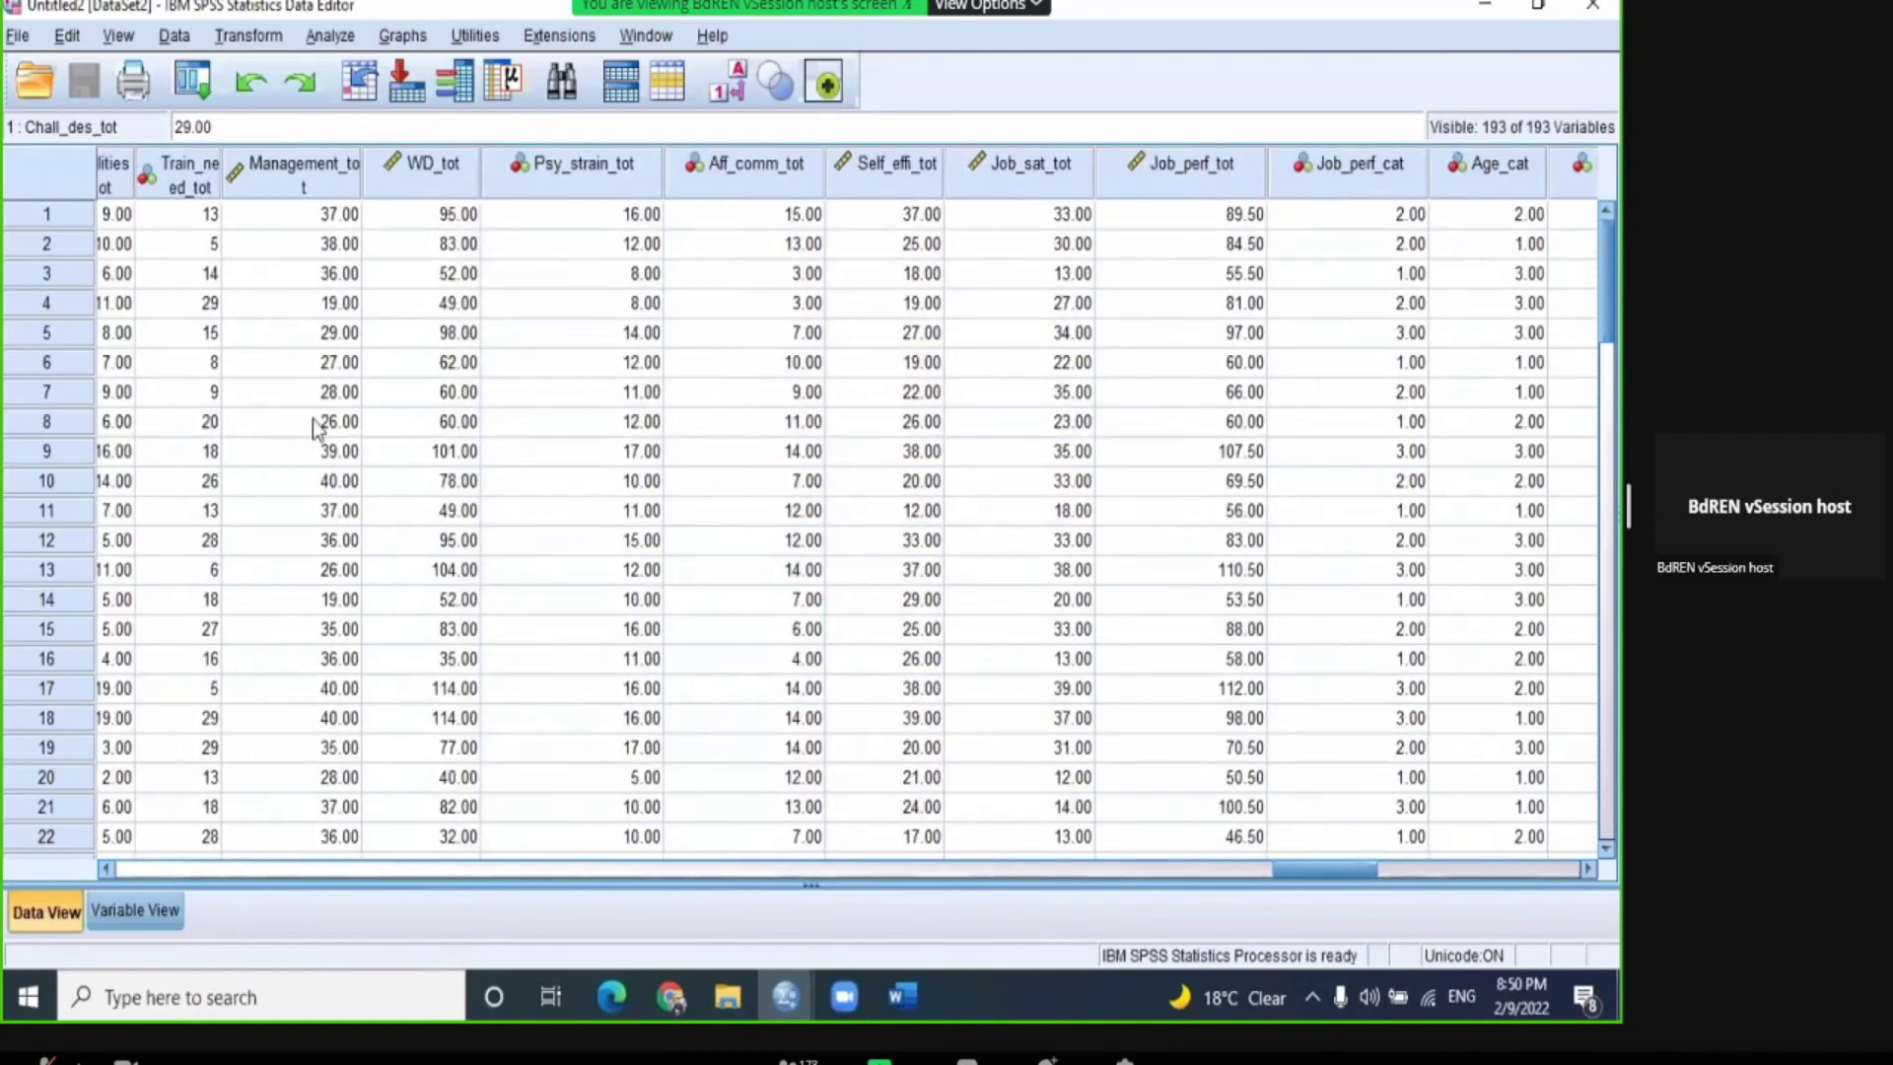
left_click(174, 184)
left_click_drag(174, 183, 1344, 169)
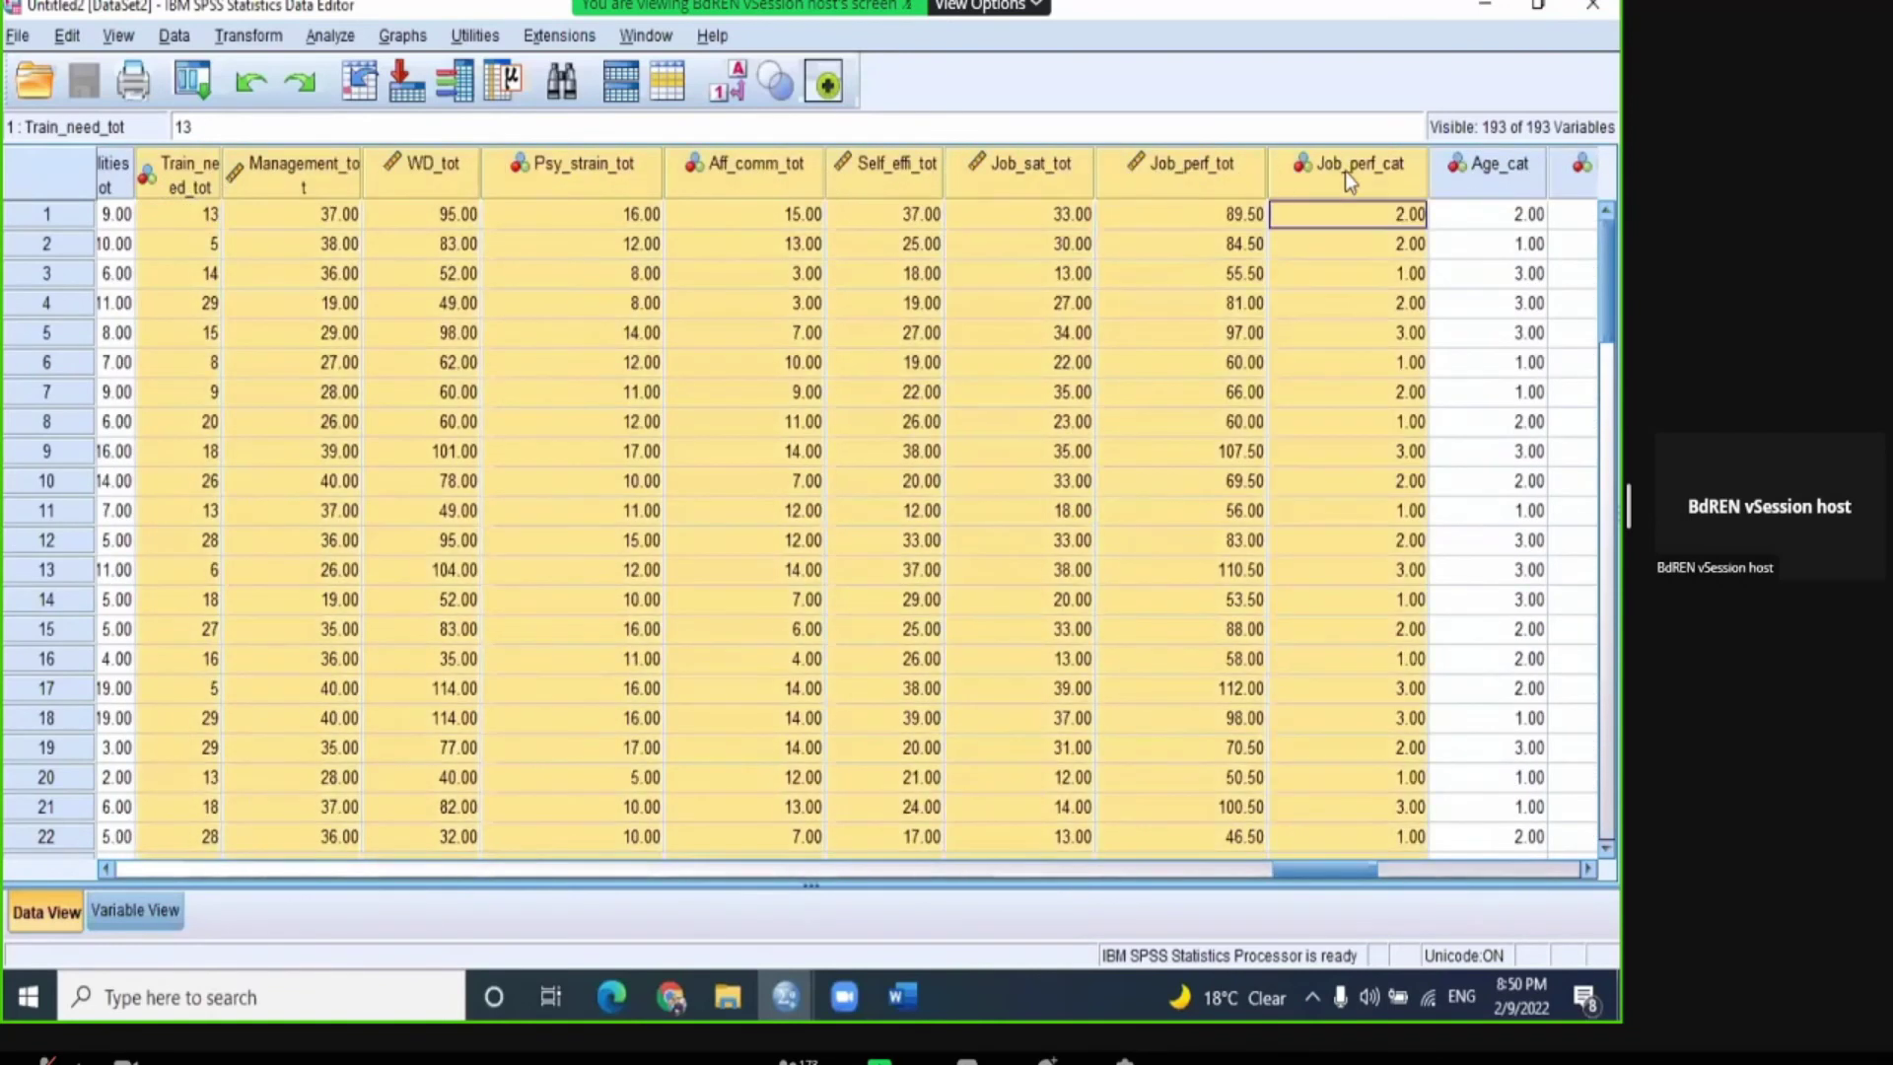
left_click(1002, 241)
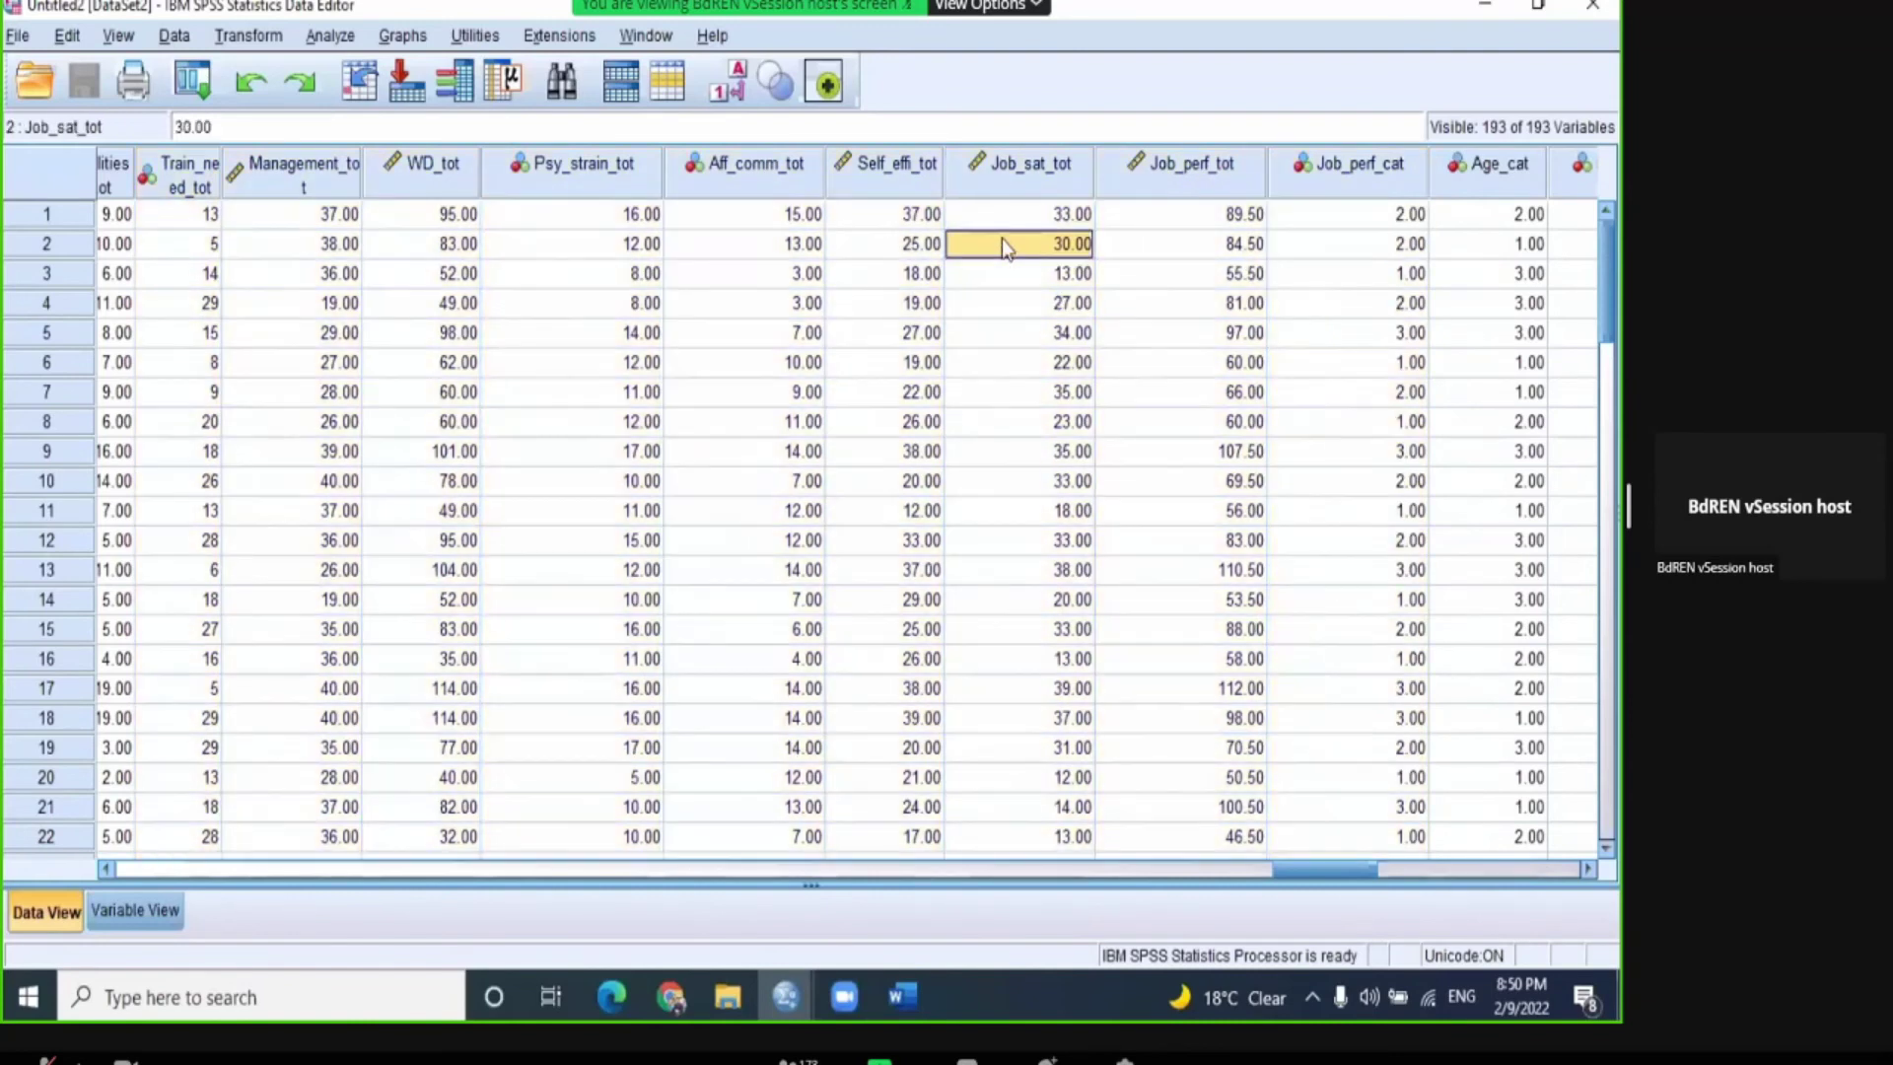
left_click(1003, 217)
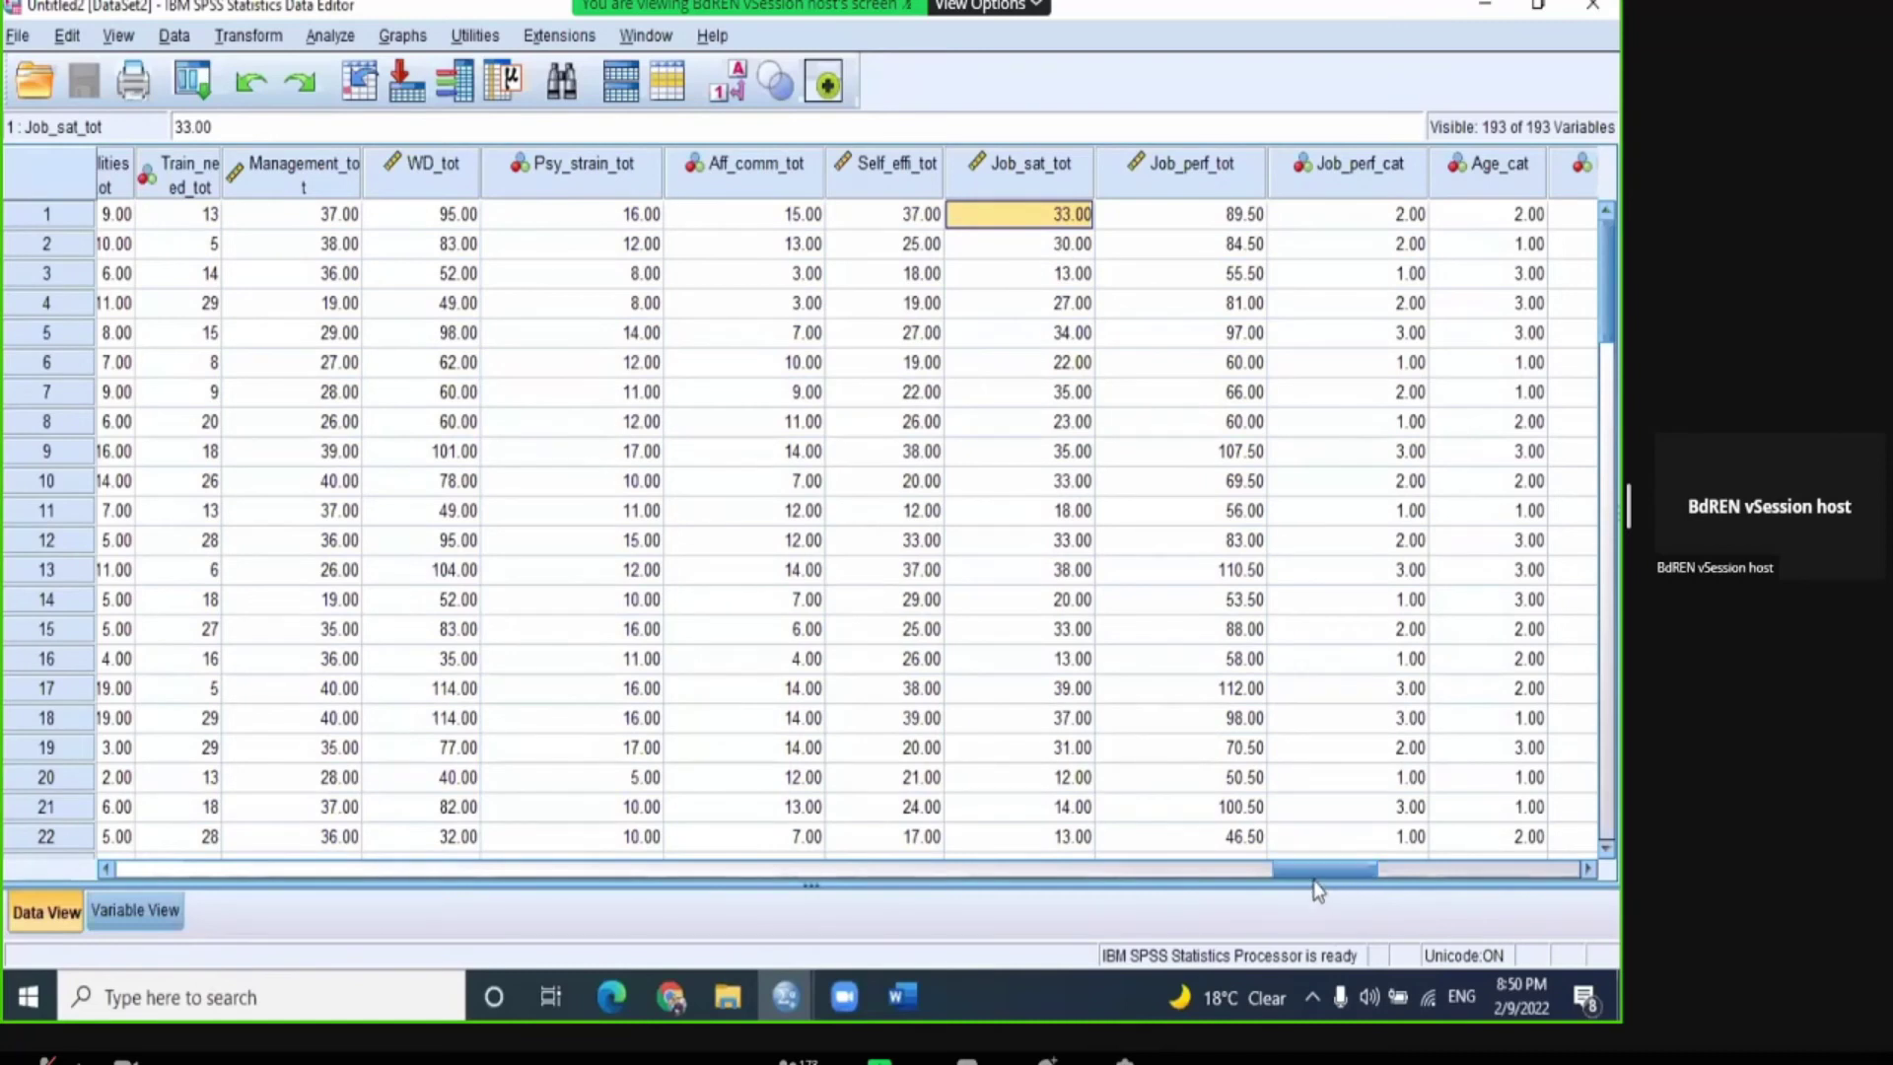
Step: Switch to the English questionnaire in Word and select the ten item statements of section 11, Job Satisfaction
left_click(888, 1005)
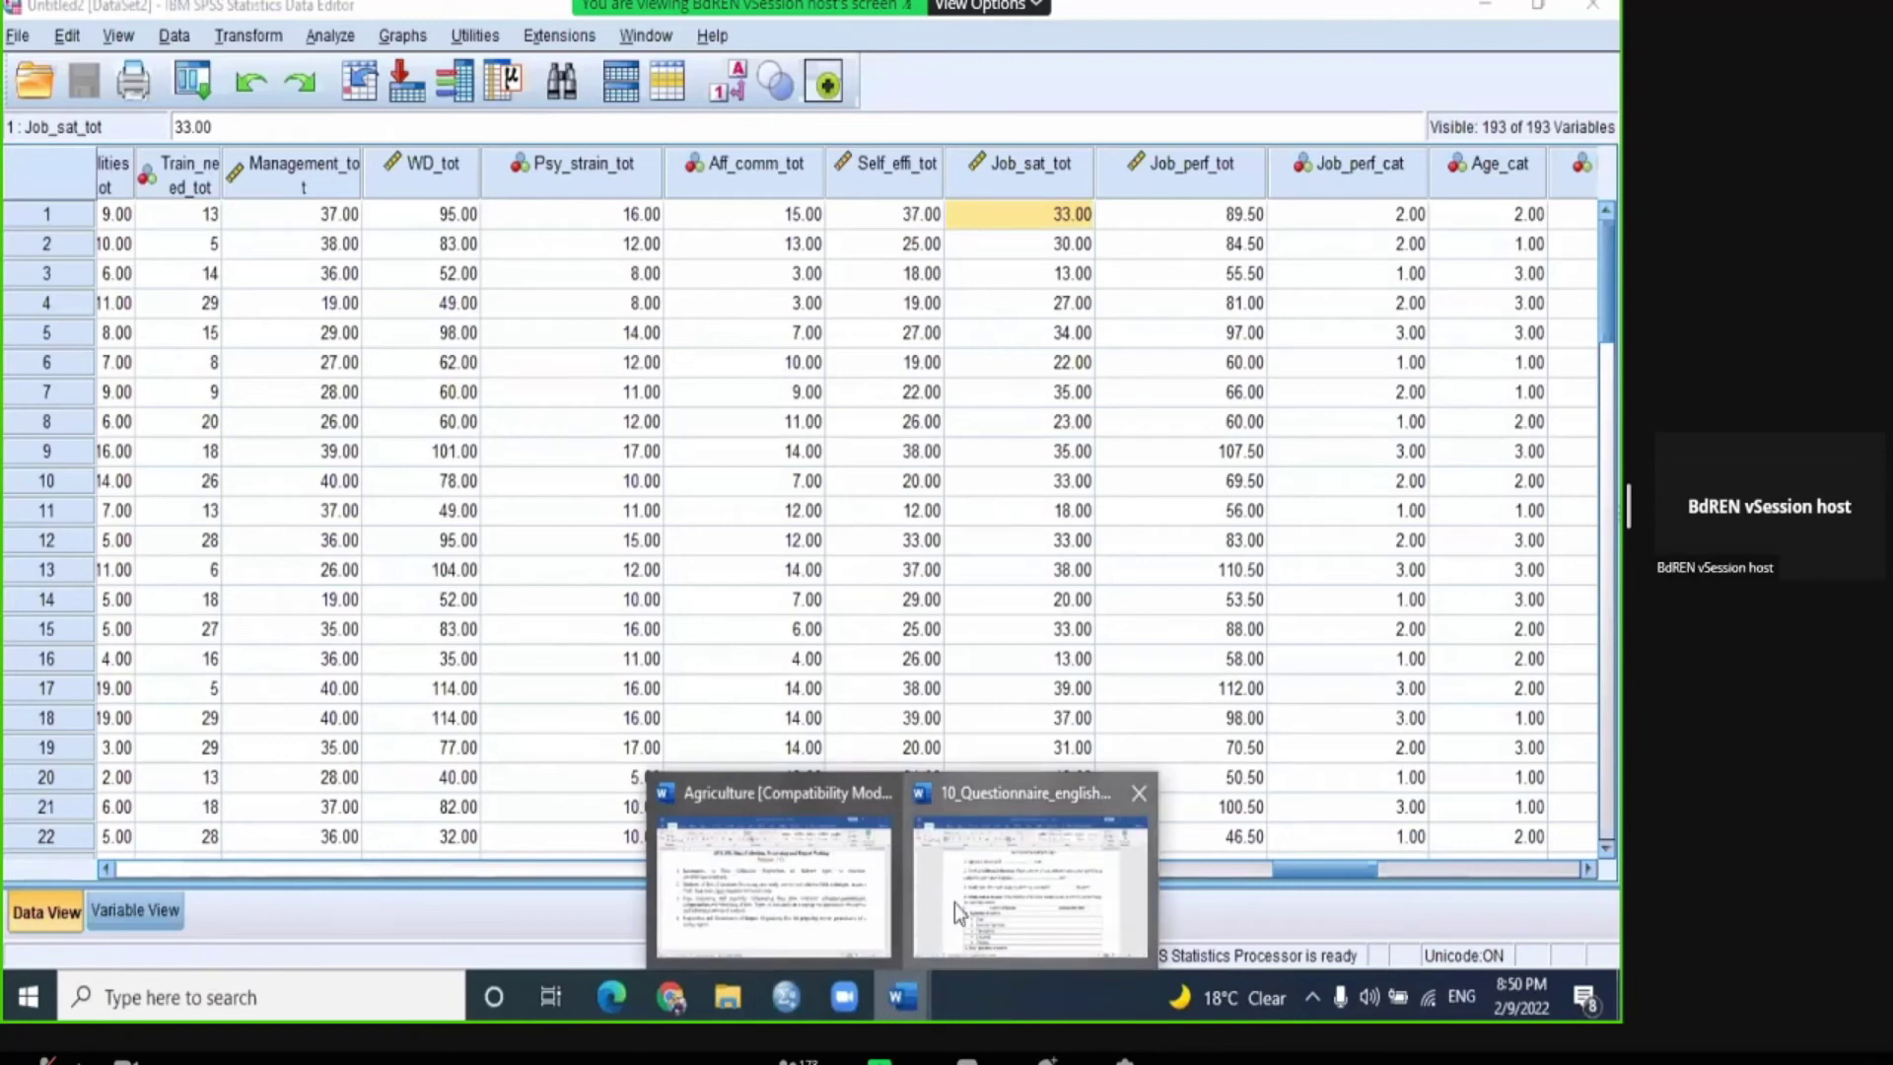
left_click(954, 902)
scroll(556, 746, "down", 10)
scroll(556, 746, "down", 15)
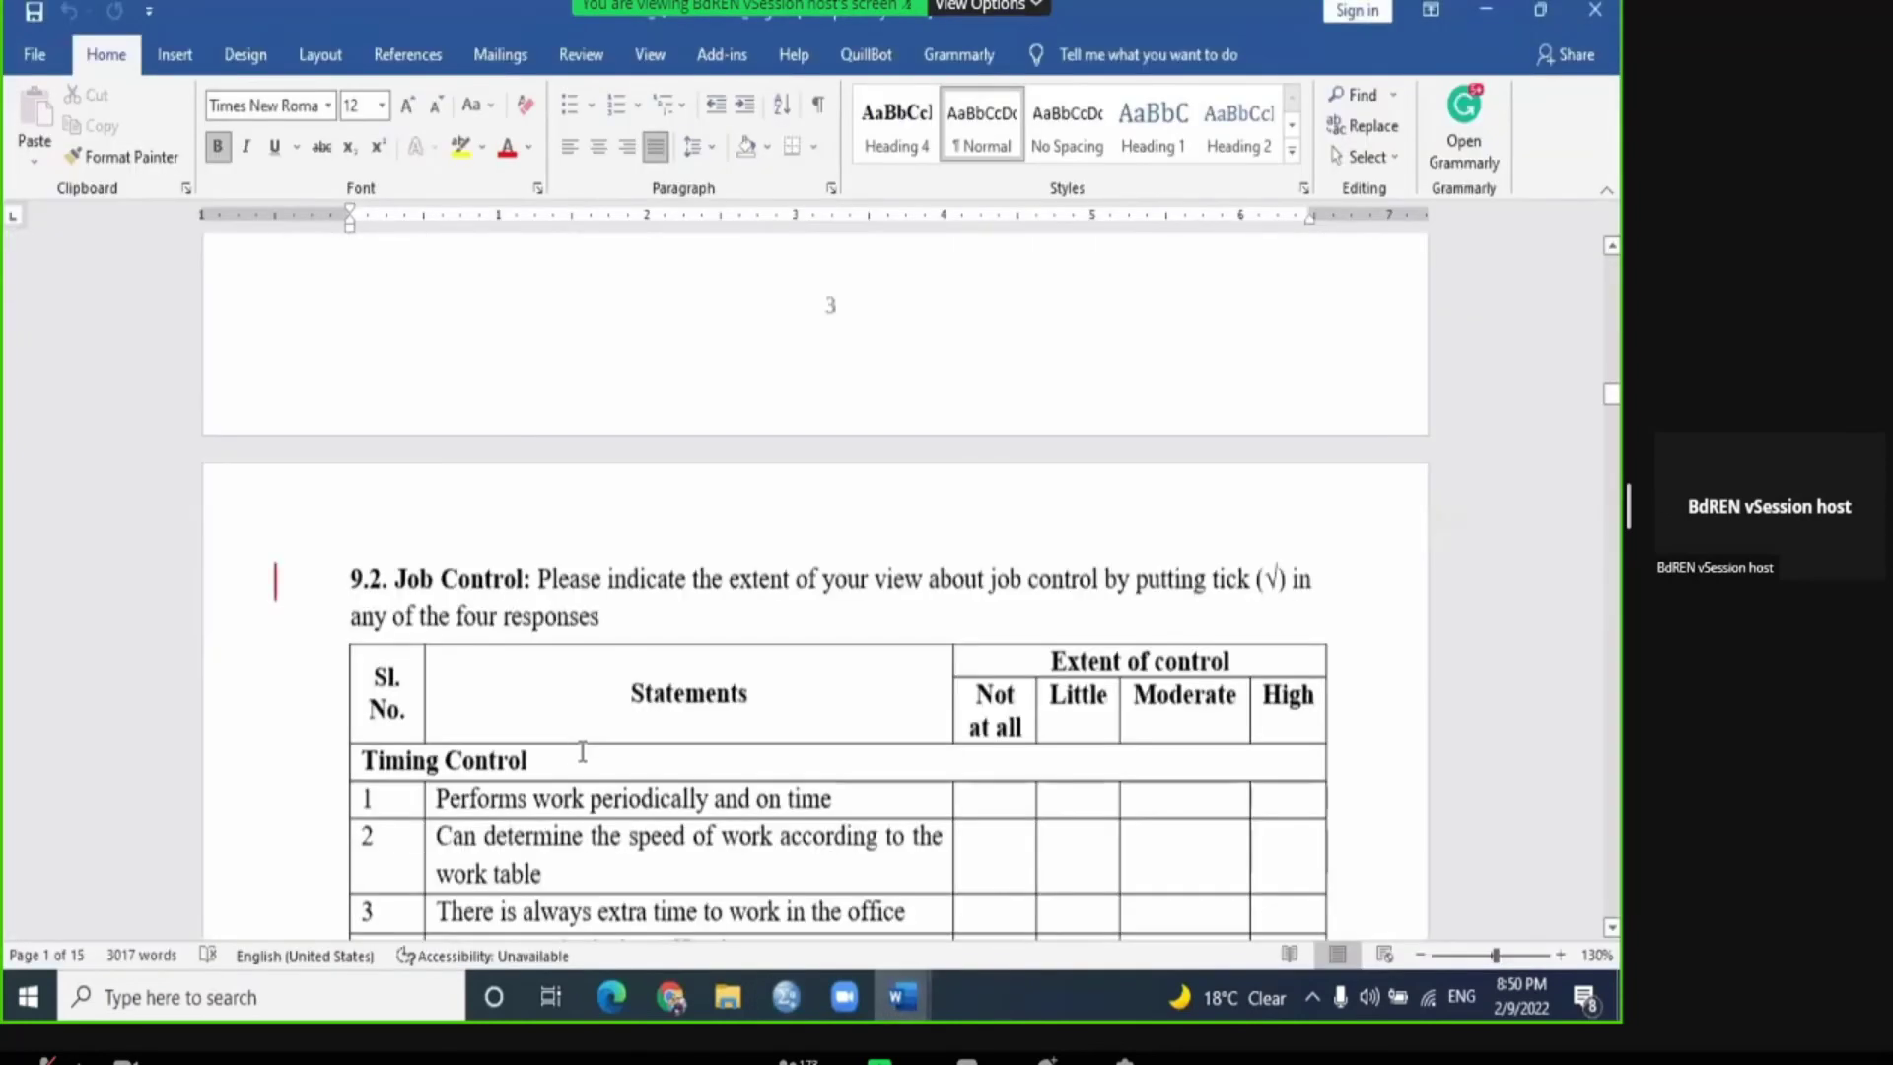
scroll(593, 758, "down", 5)
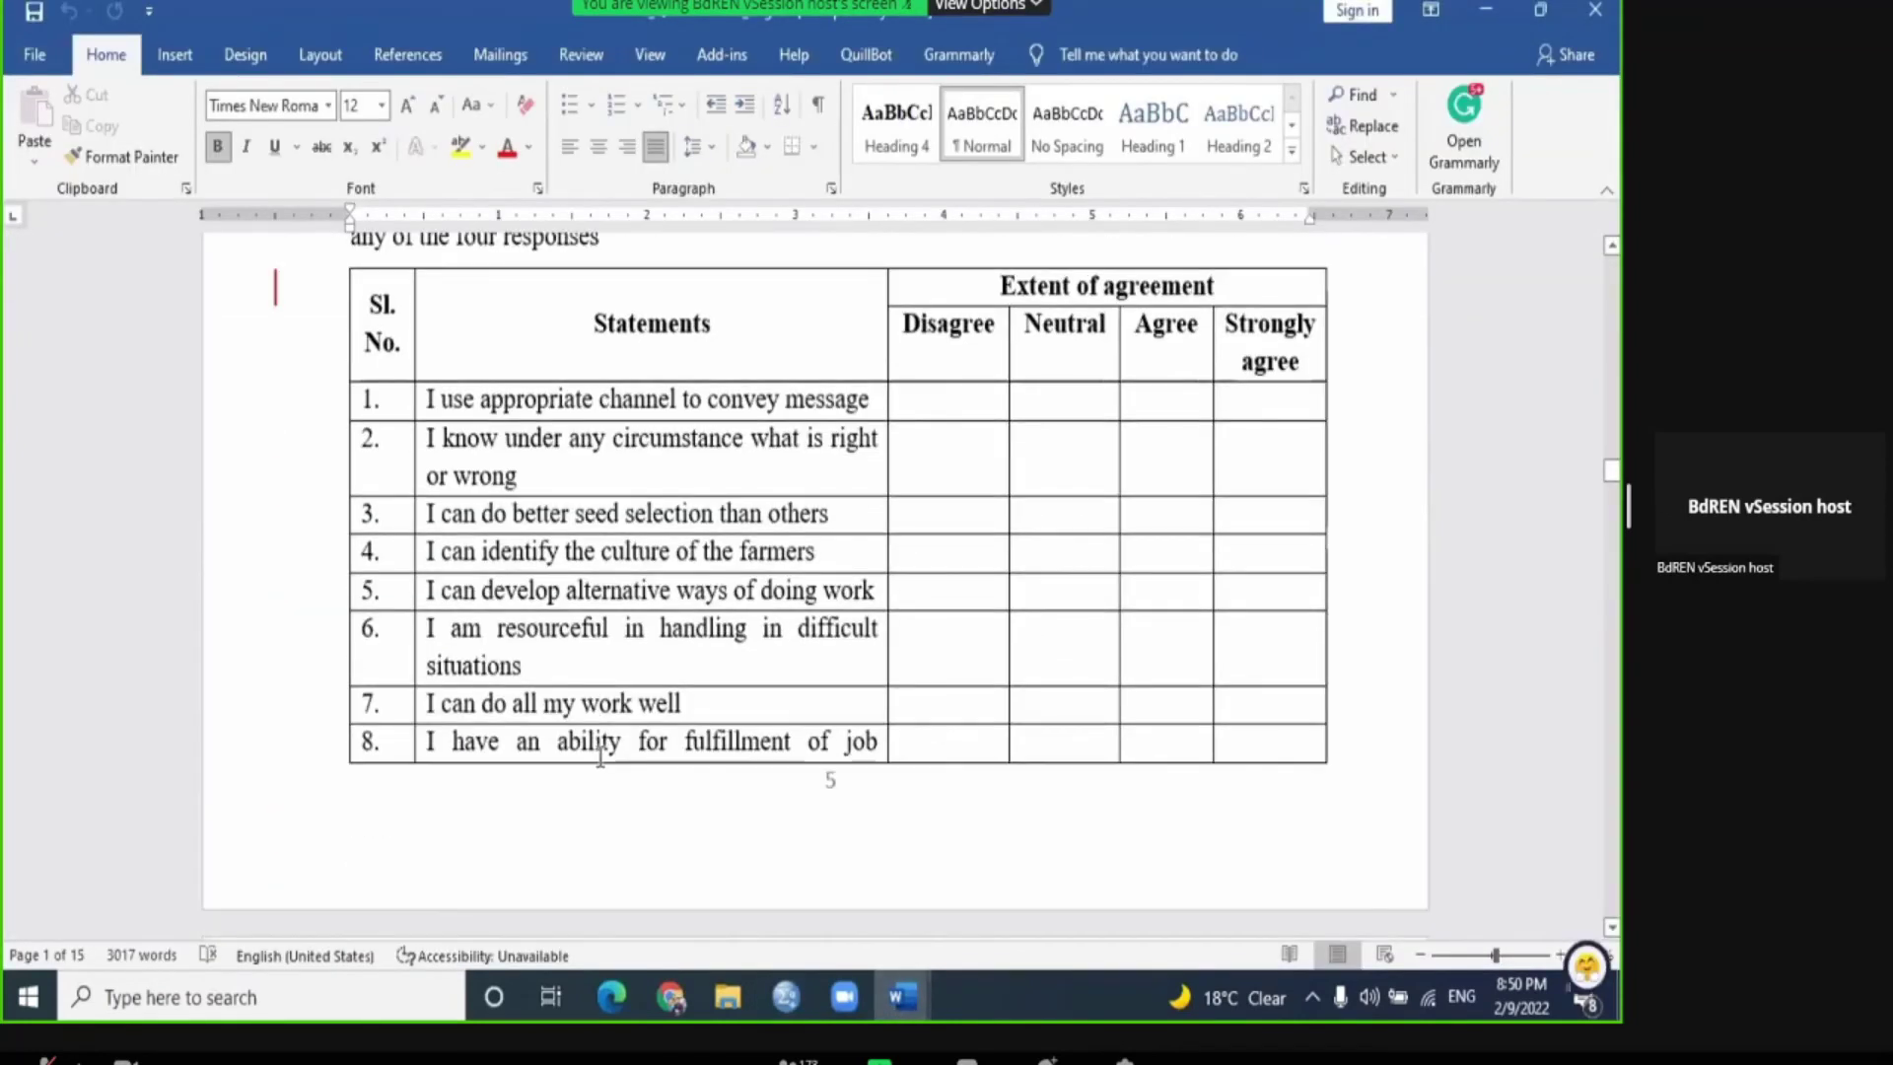
scroll(593, 758, "up", 3)
scroll(606, 758, "down", 5)
scroll(606, 758, "down", 10)
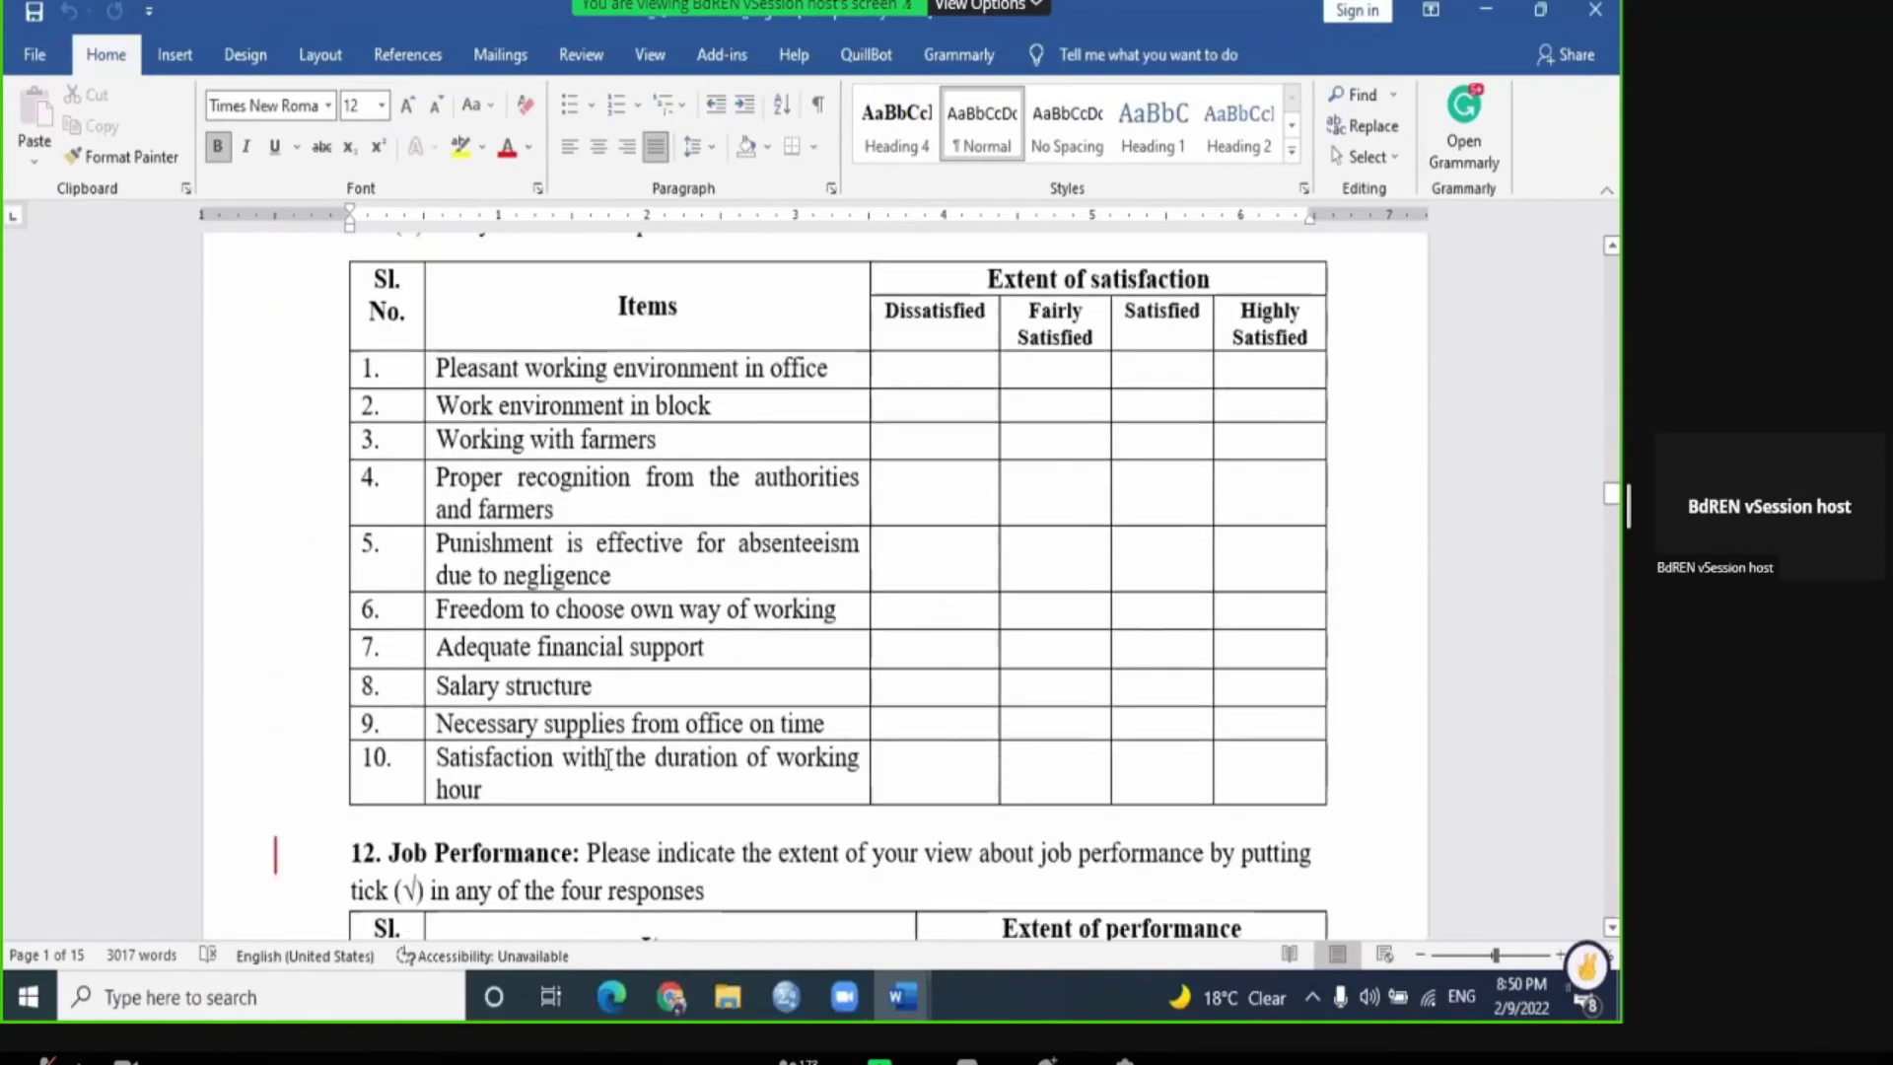
scroll(606, 758, "up", 3)
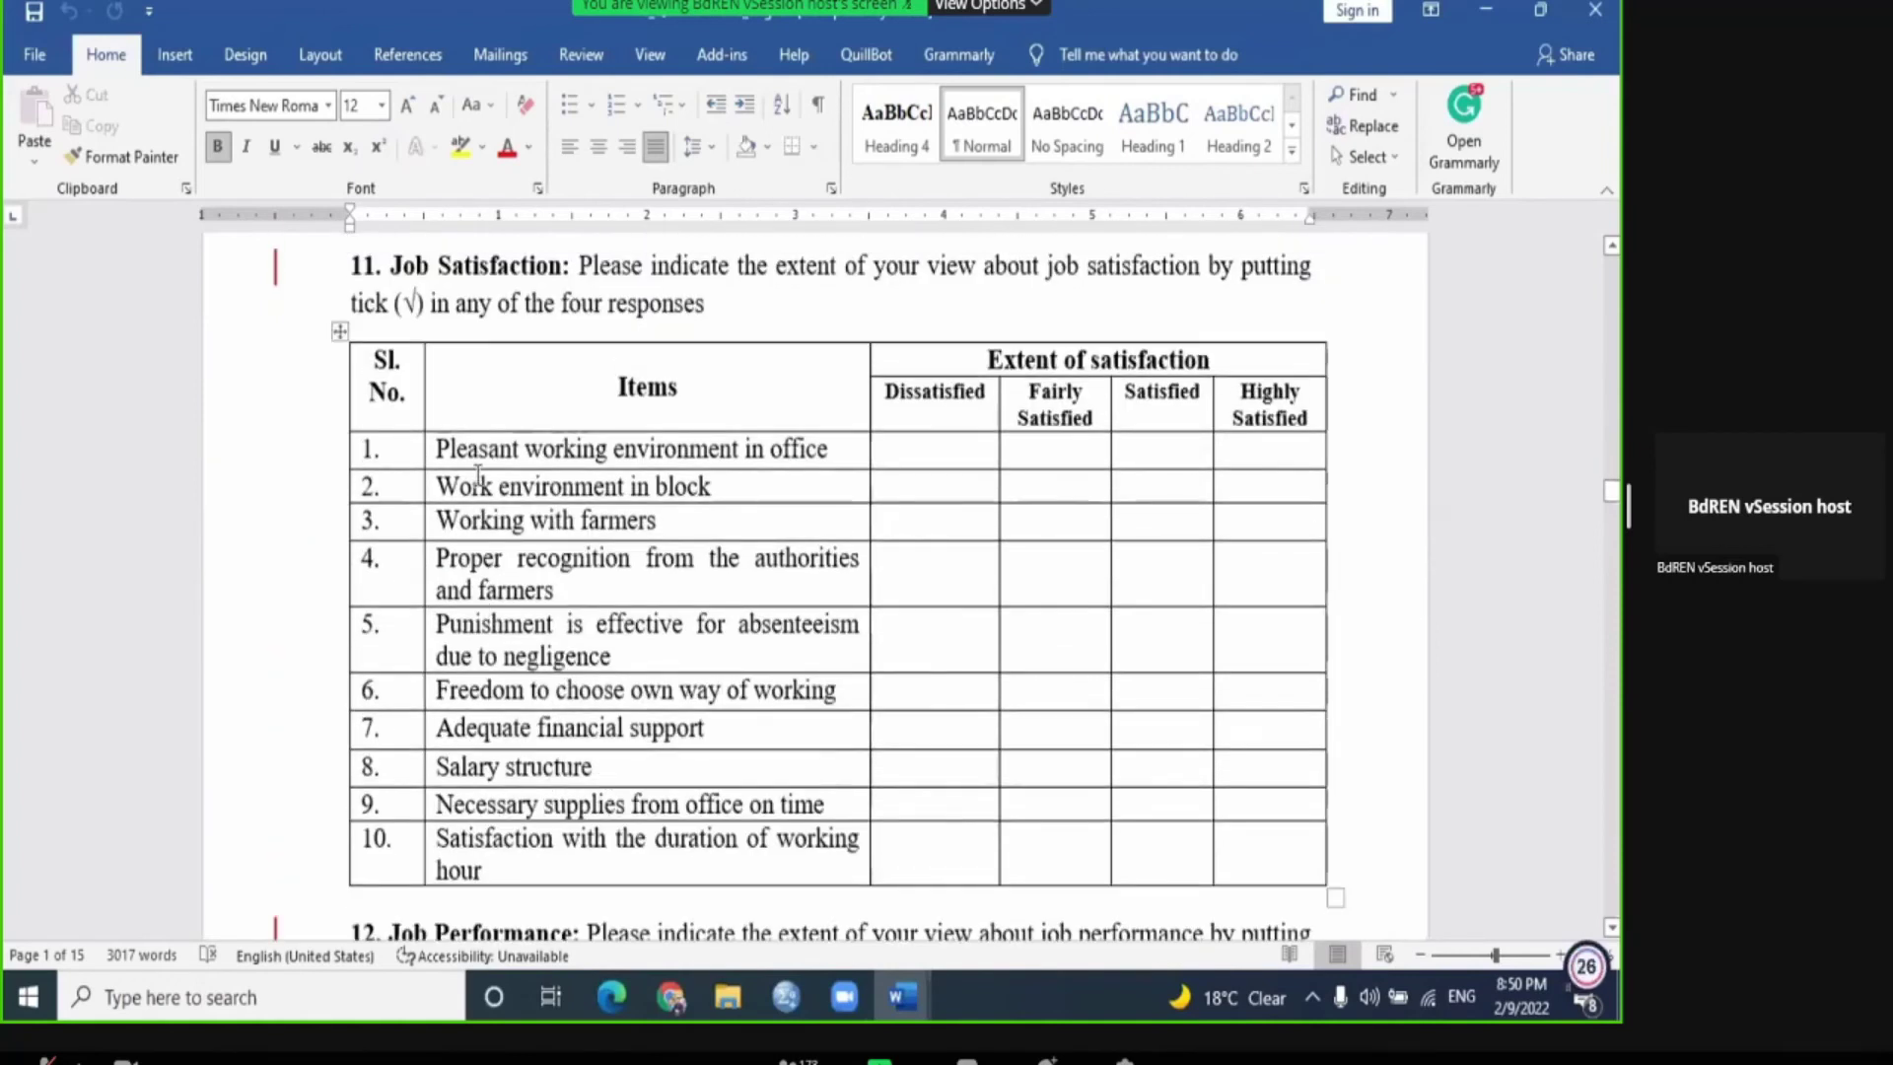
left_click_drag(491, 438, 696, 854)
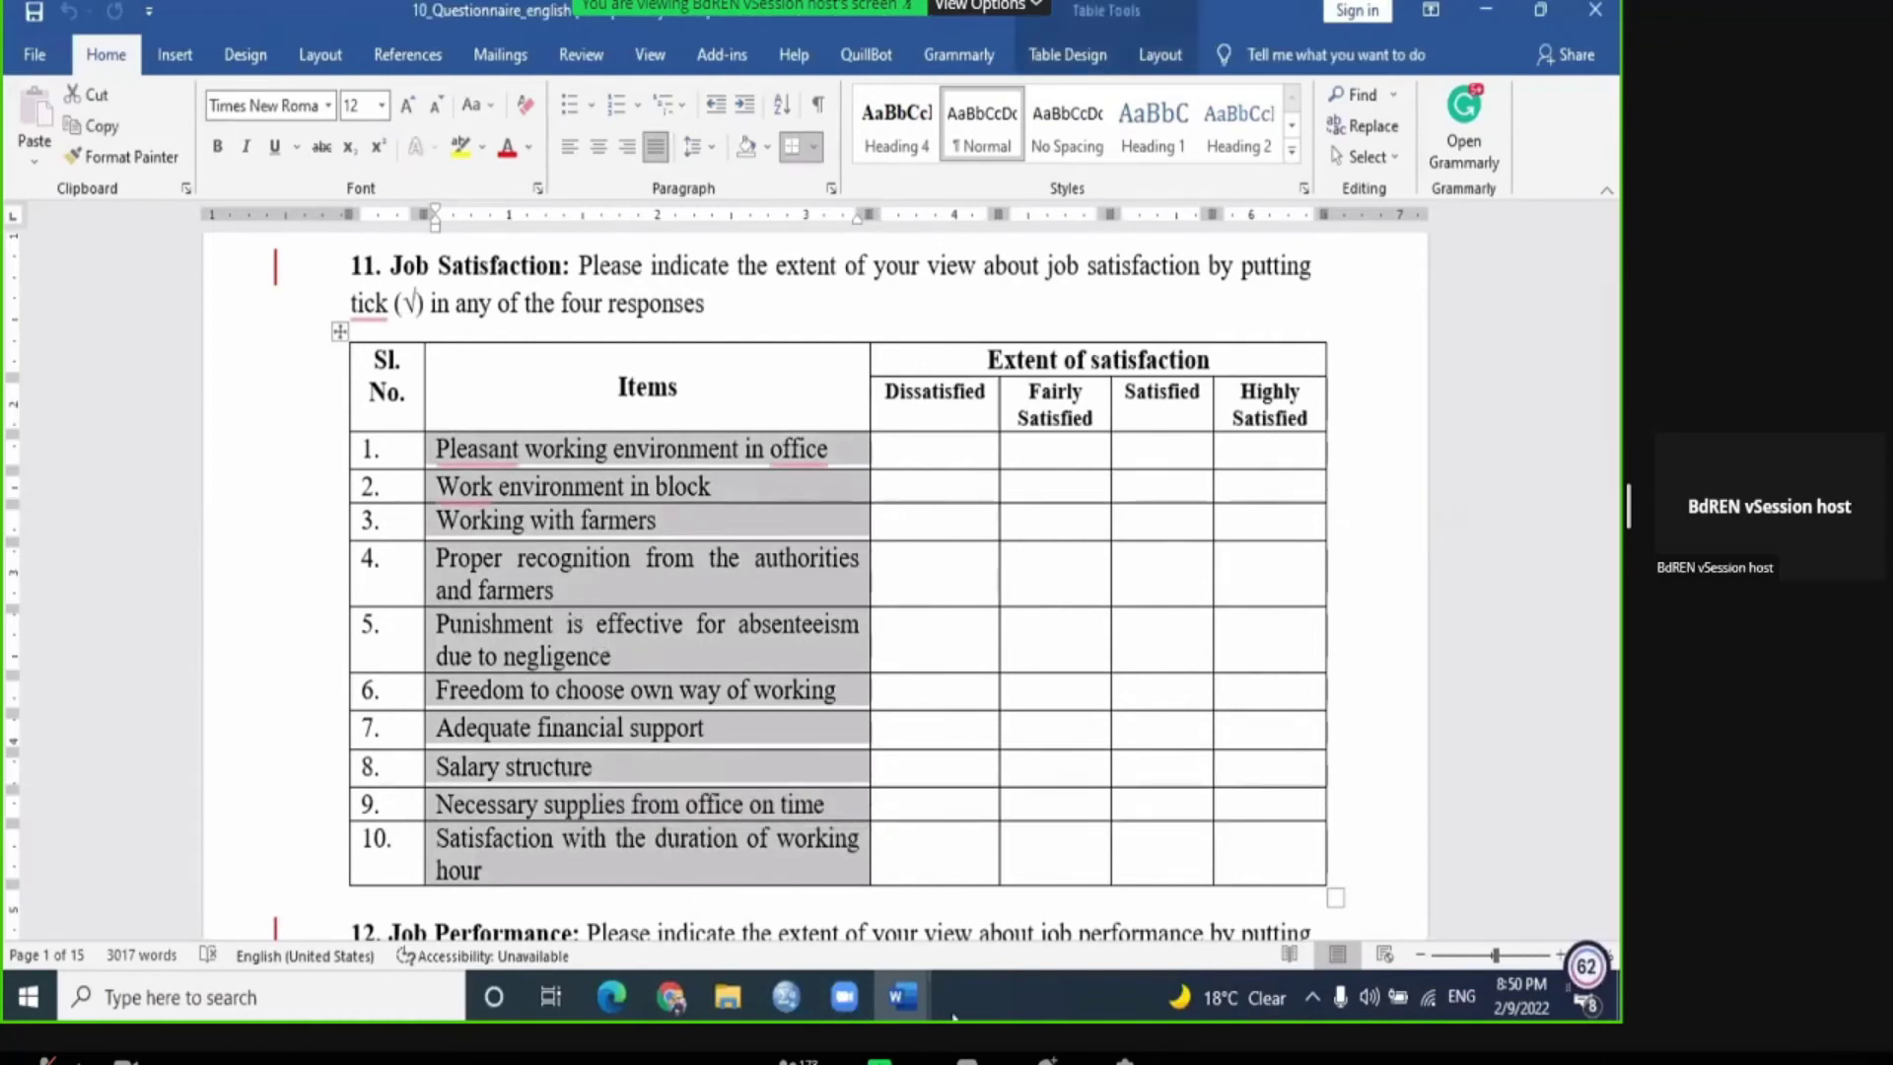
Step: Switch to the final SAAOs dataset in SPSS Statistics and select case 1's values from Job_sat_1 to Job_sat_10
left_click(804, 1005)
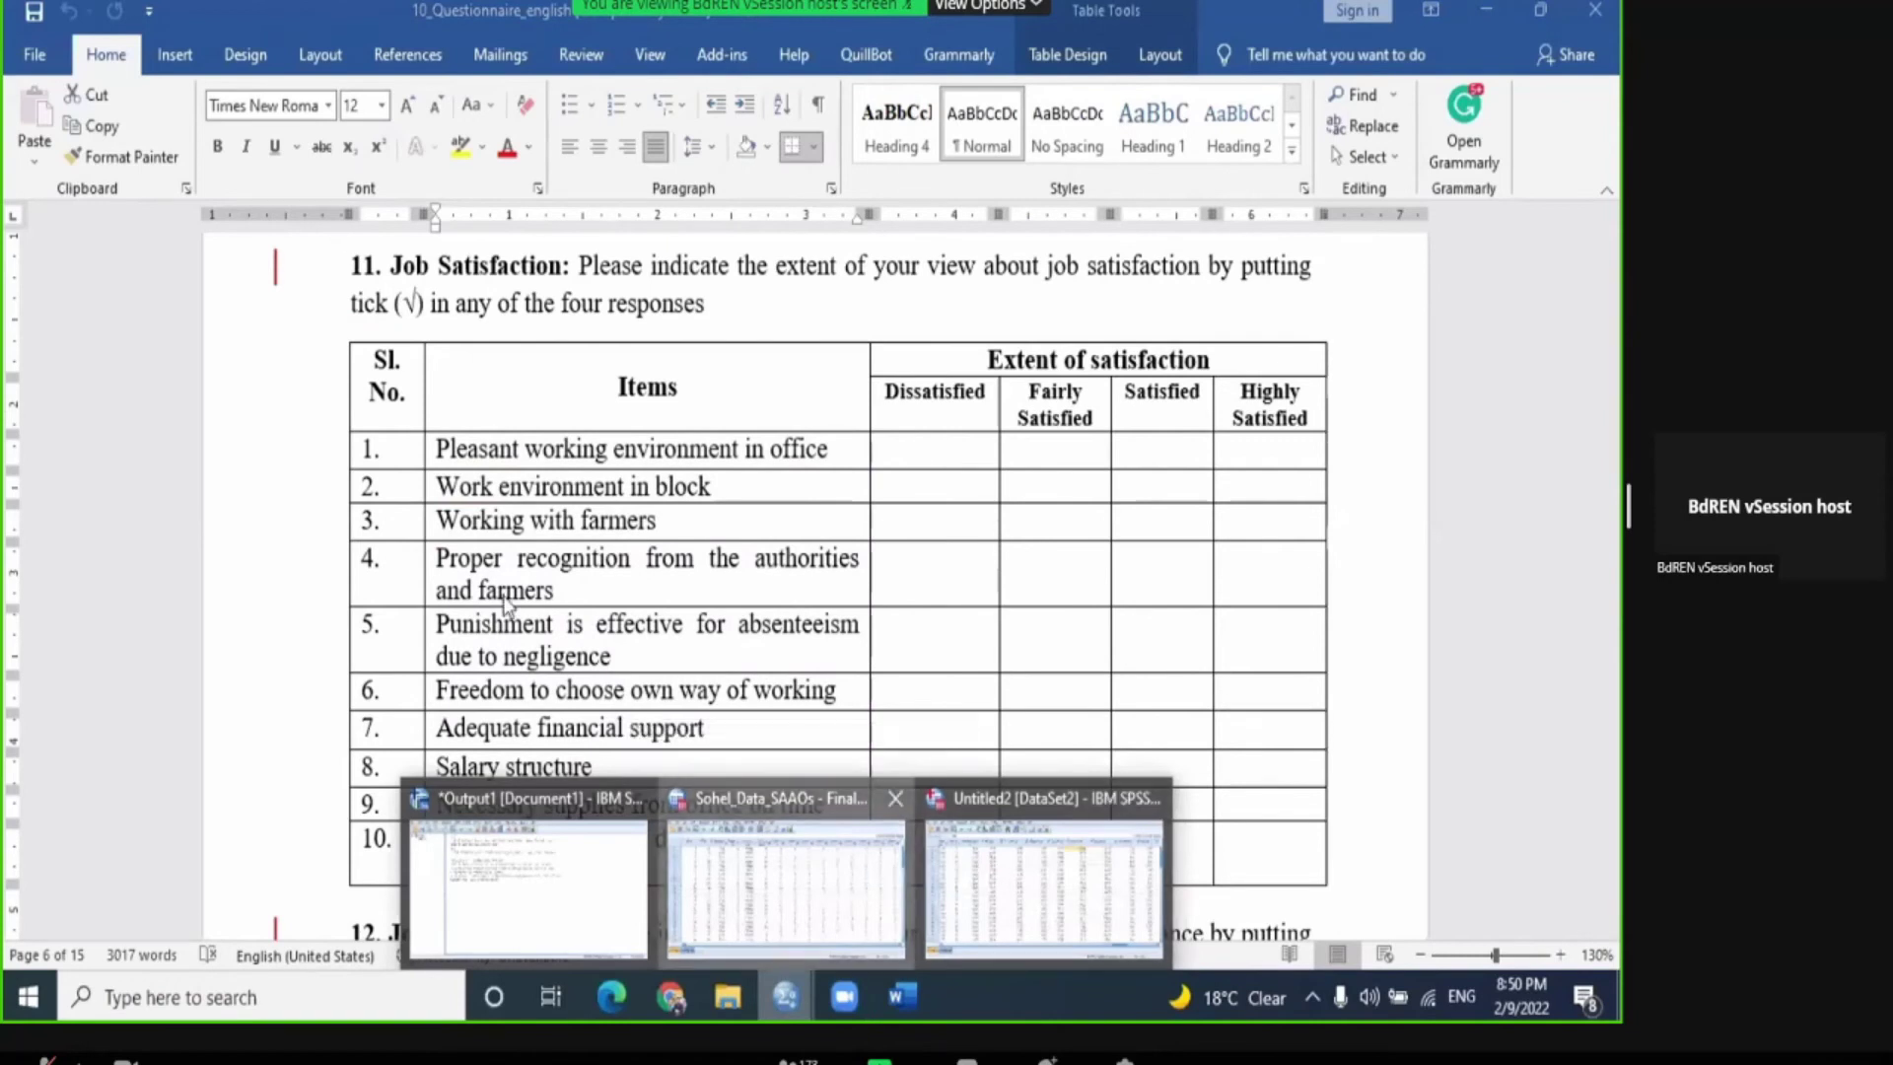
left_click(887, 882)
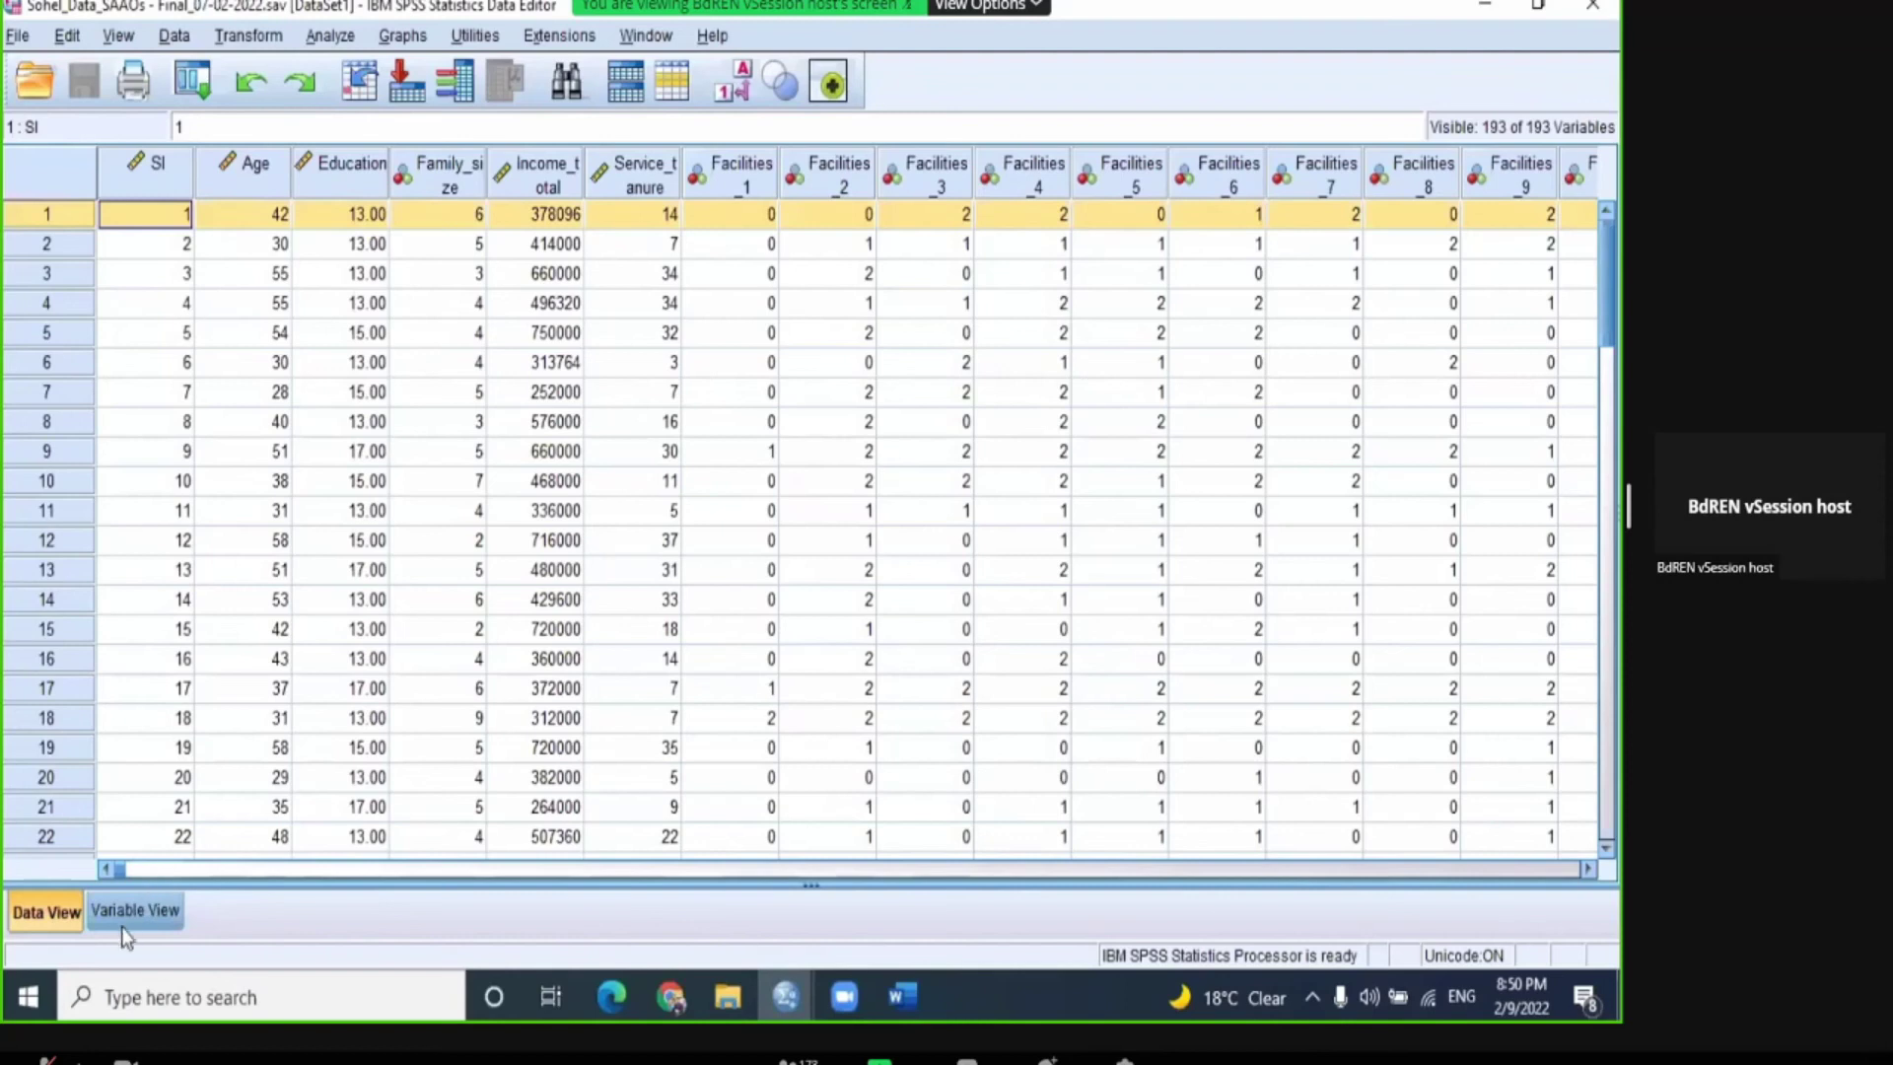
left_click_drag(122, 874, 810, 848)
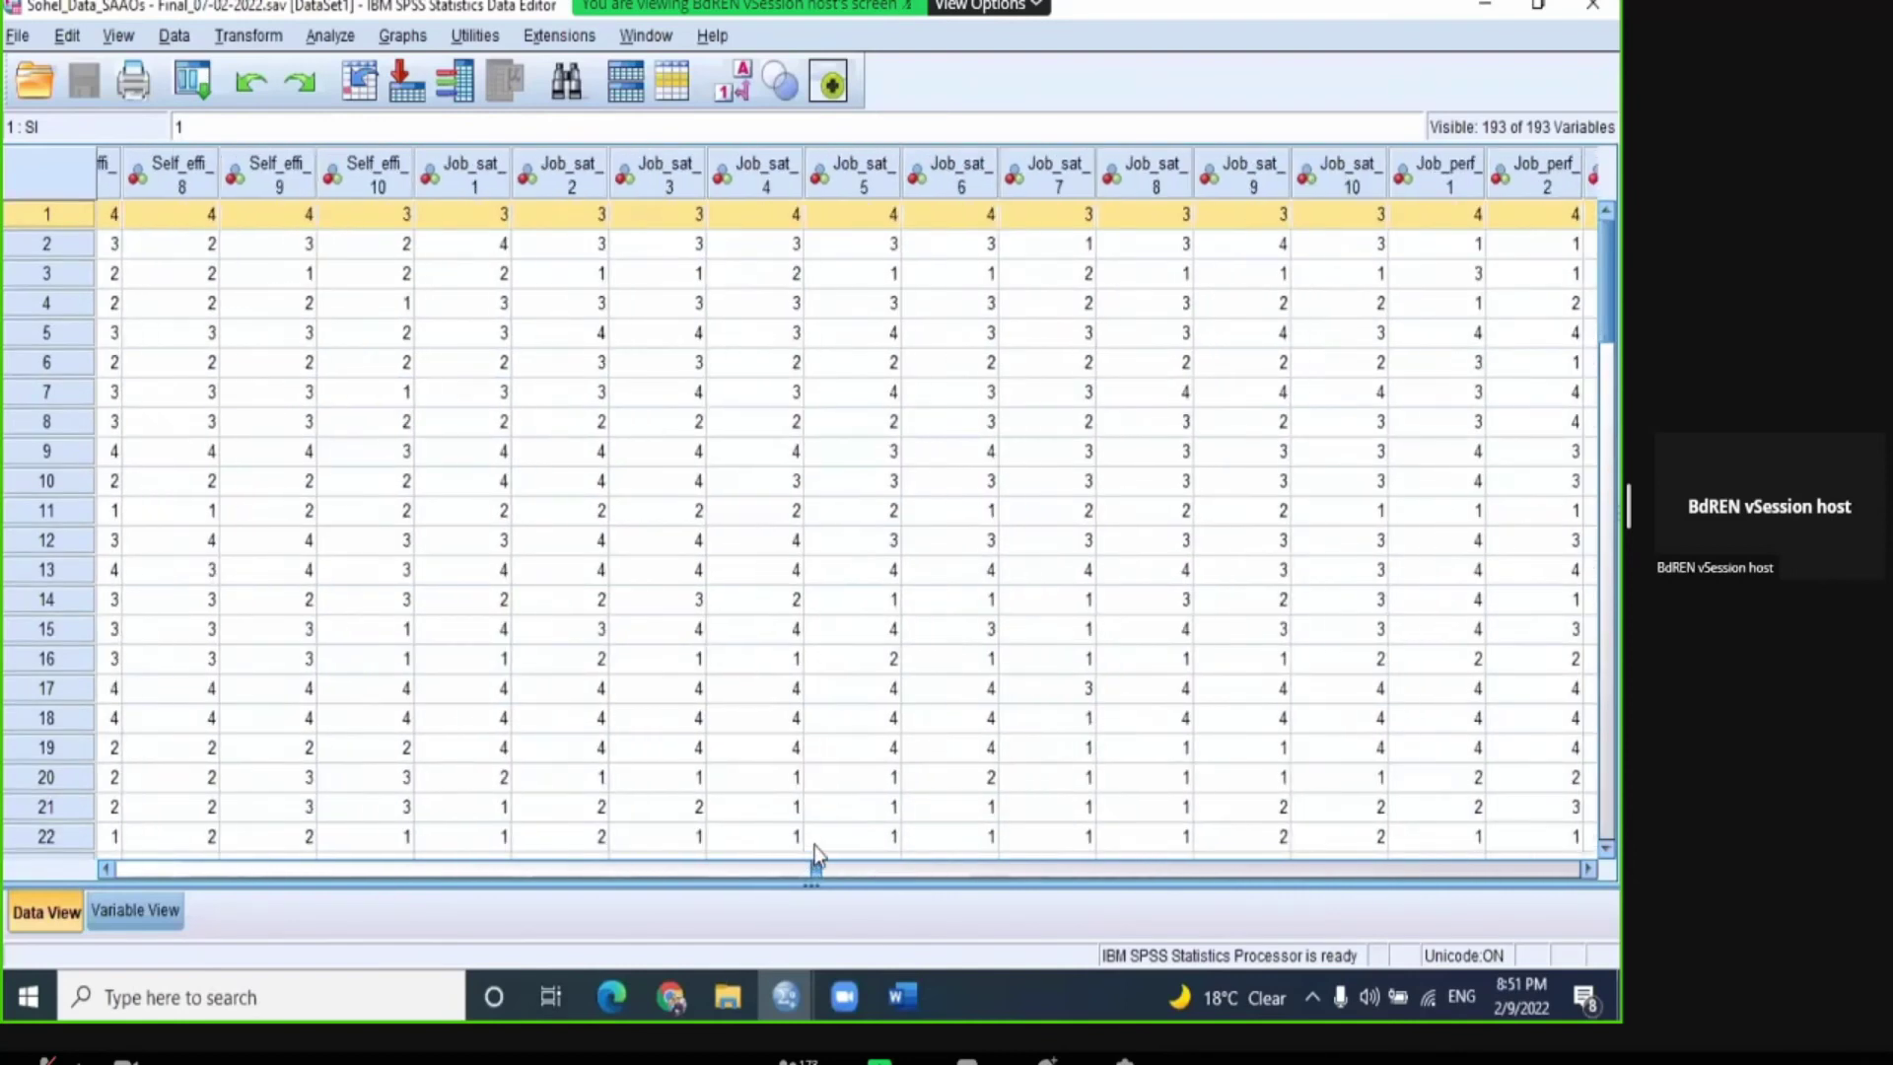
left_click(467, 212)
double_click(467, 213)
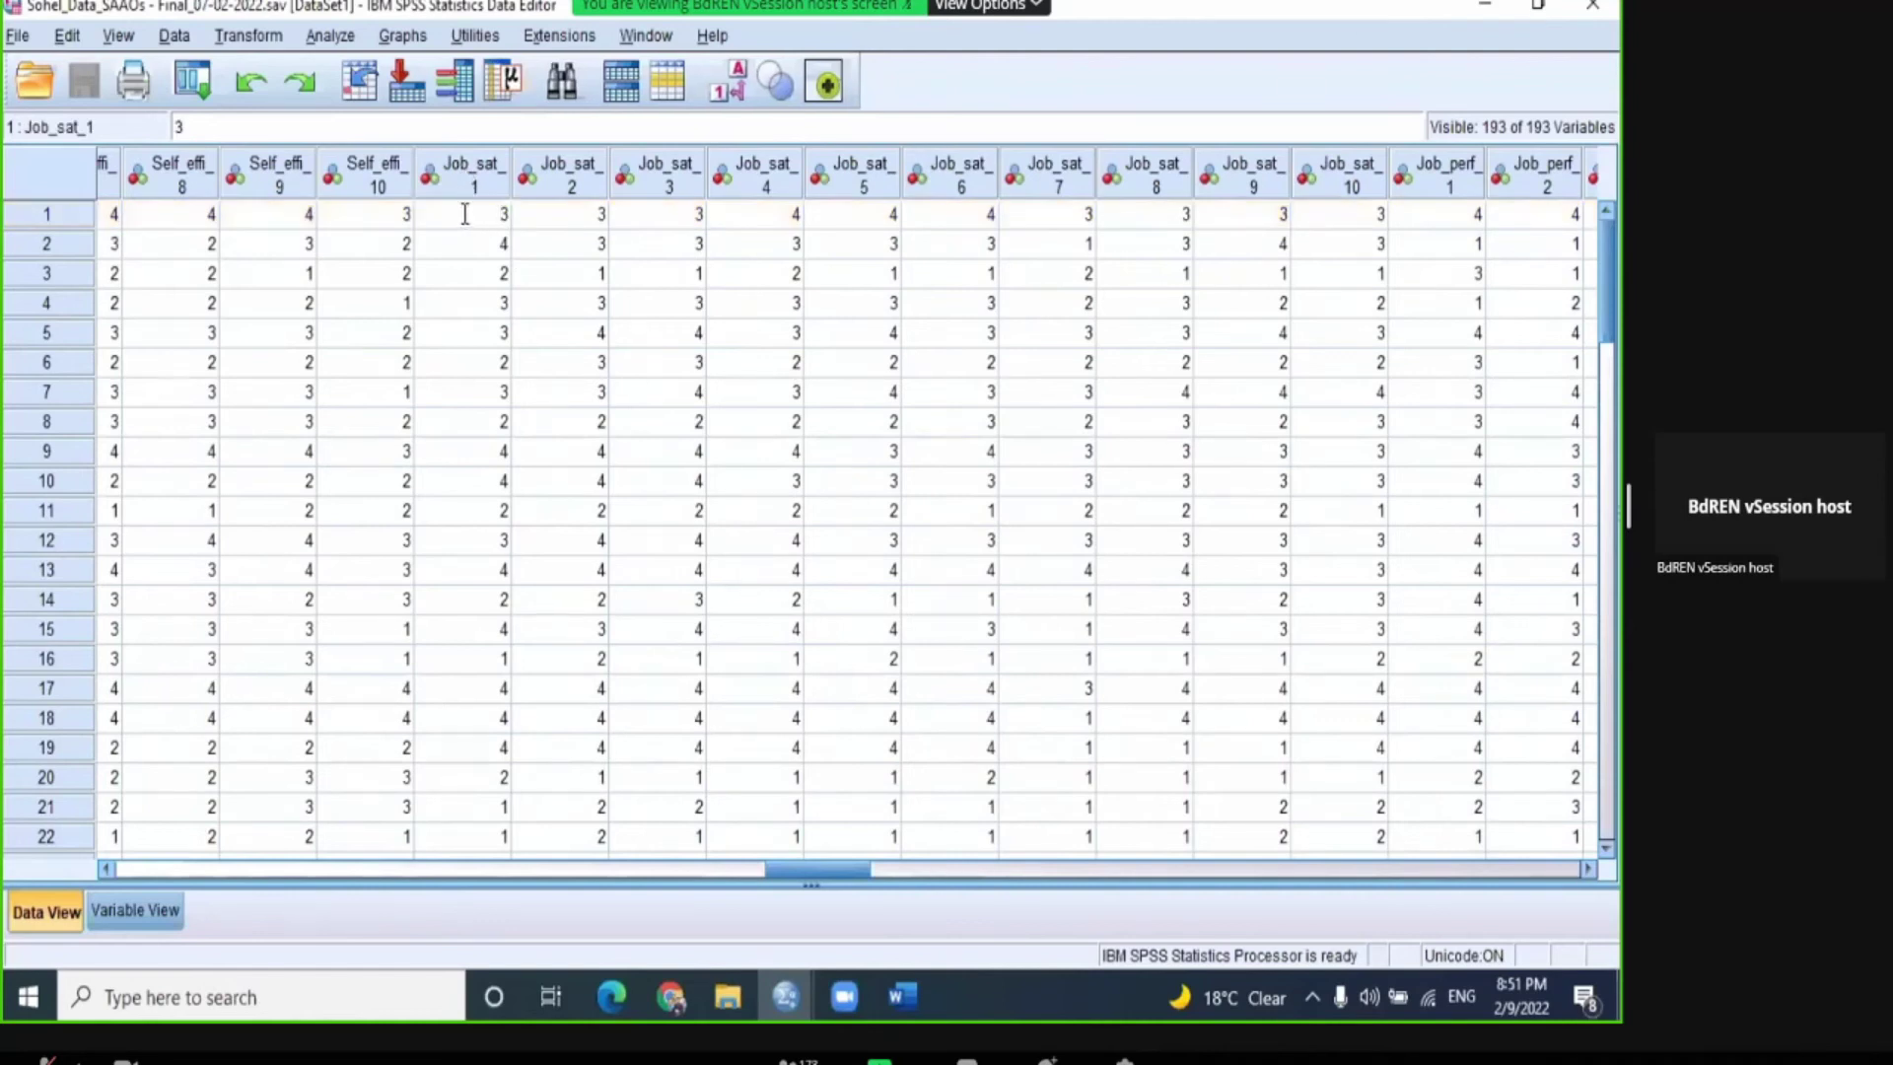
left_click(568, 273)
left_click_drag(475, 217, 1326, 211)
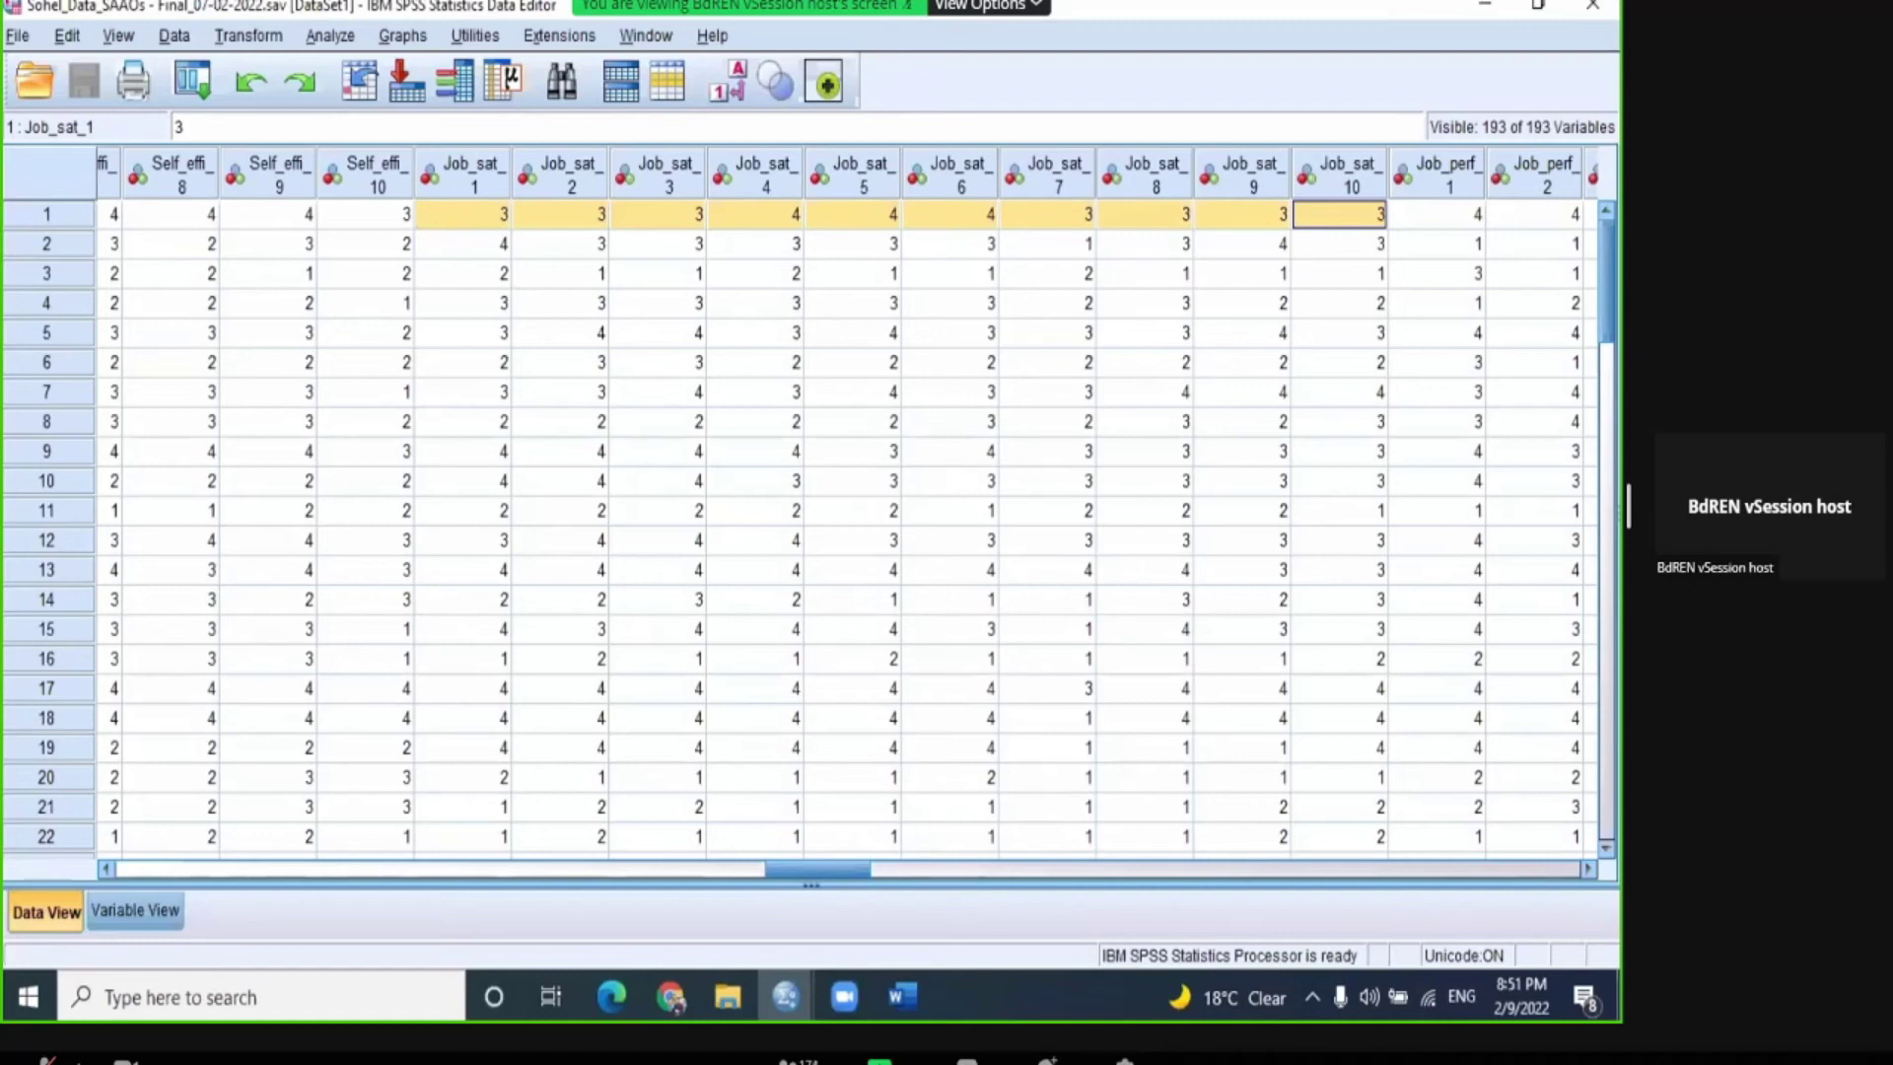
Step: Return to the questionnaire in Word and select the Dissatisfied and Fairly Satisfied response cells of the Job Satisfaction table
left_click(924, 1007)
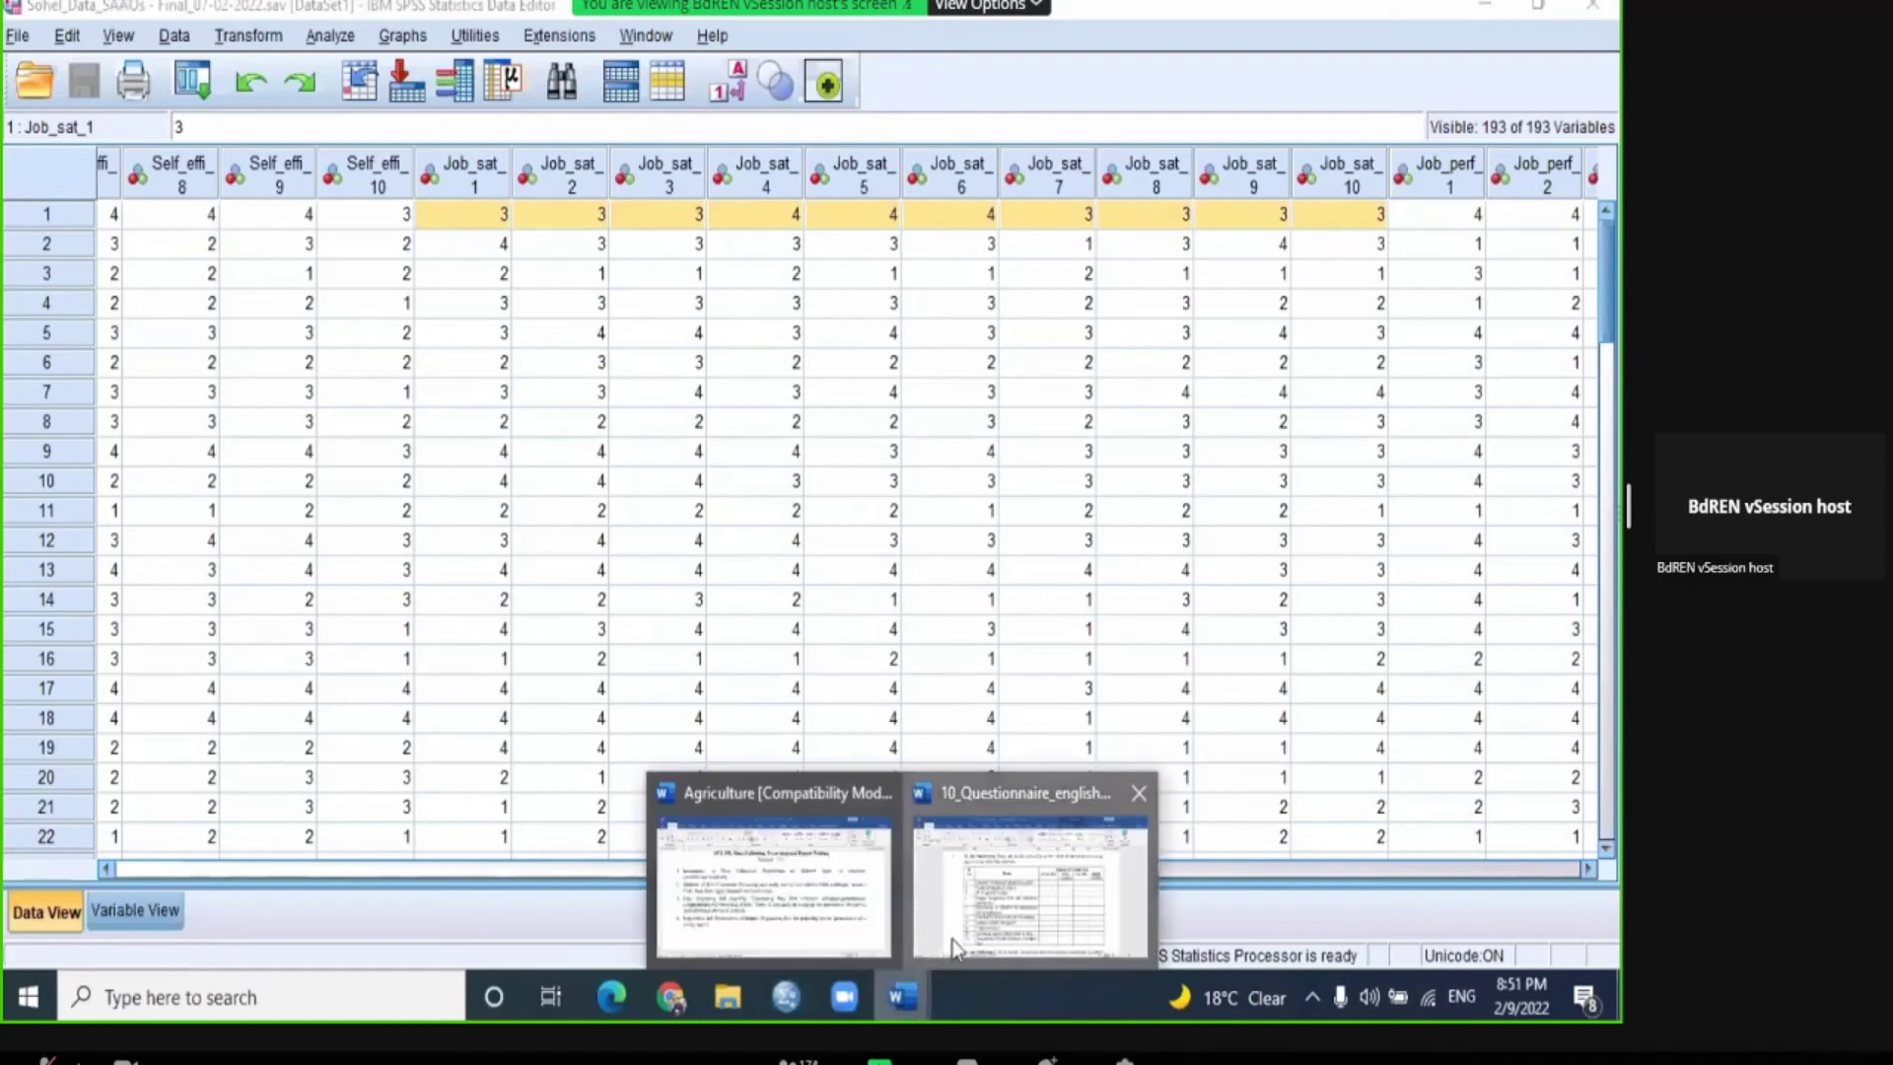
left_click(1011, 858)
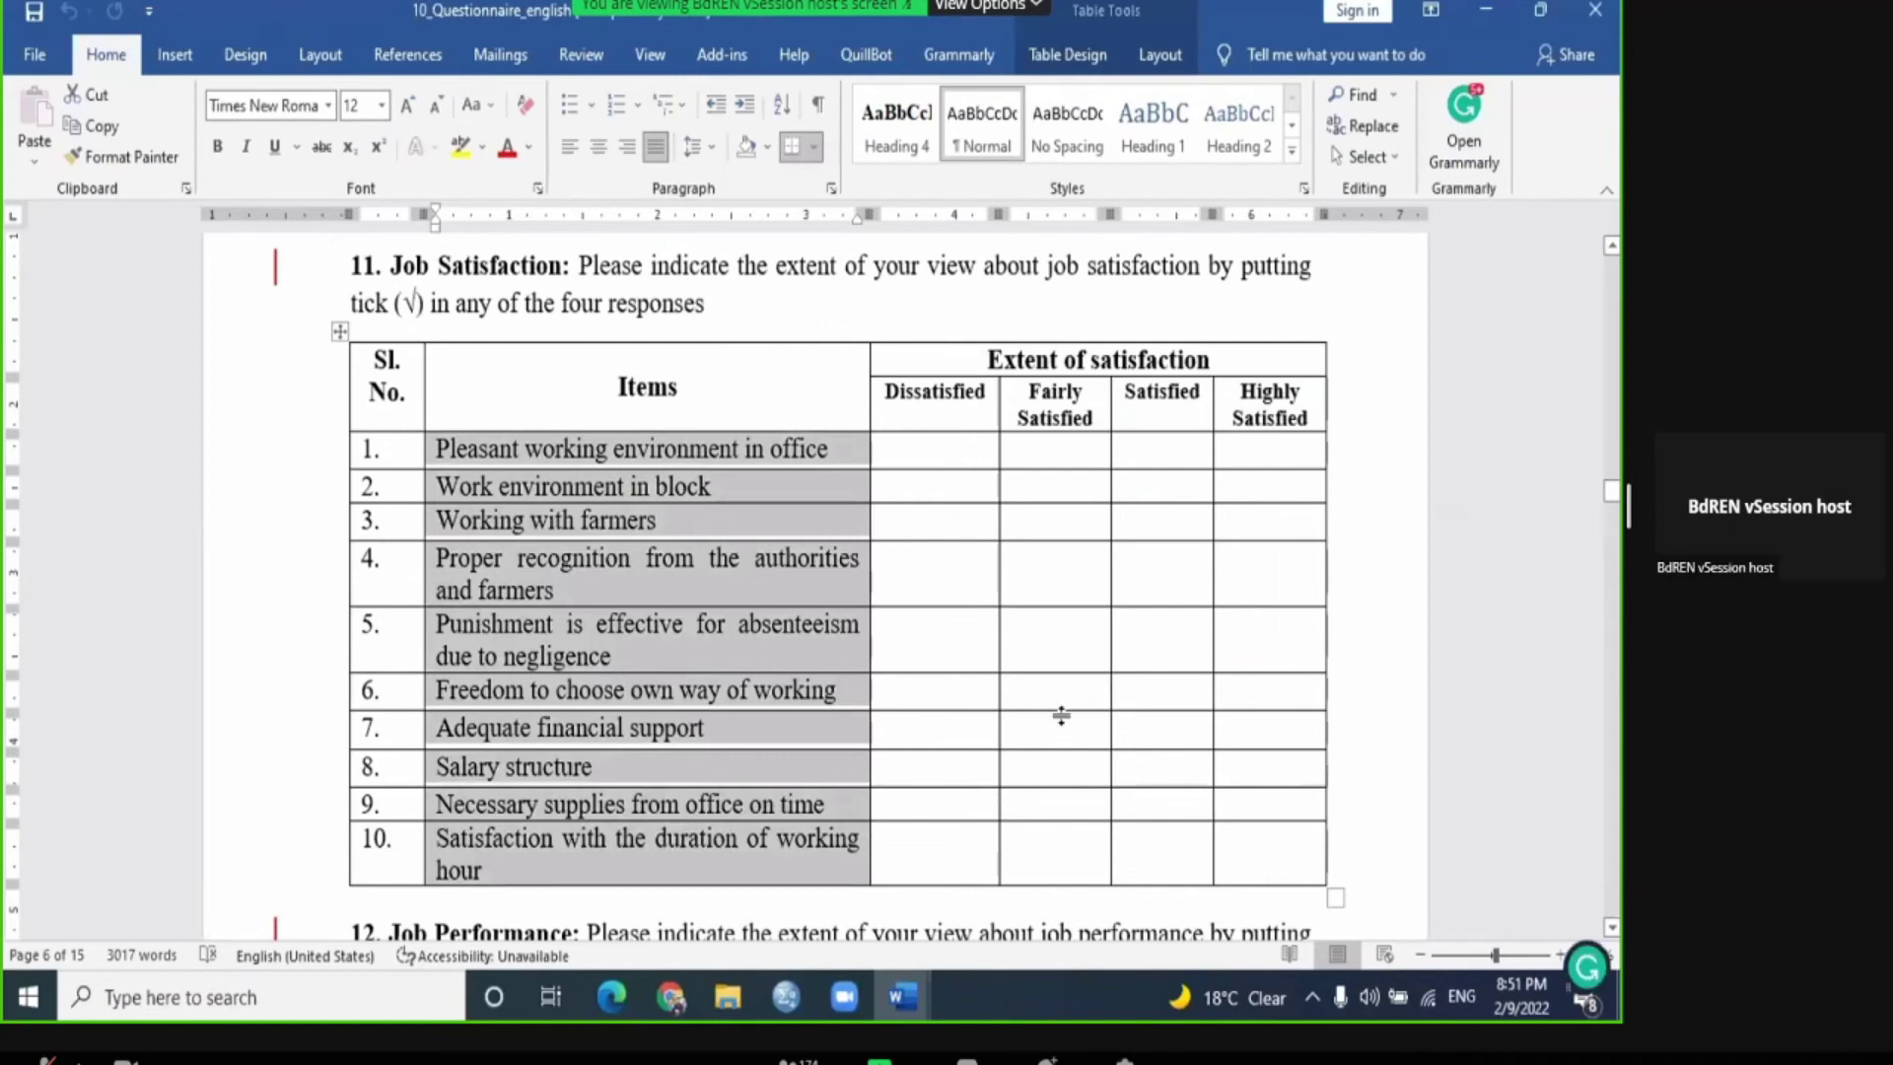
left_click_drag(905, 456, 1007, 869)
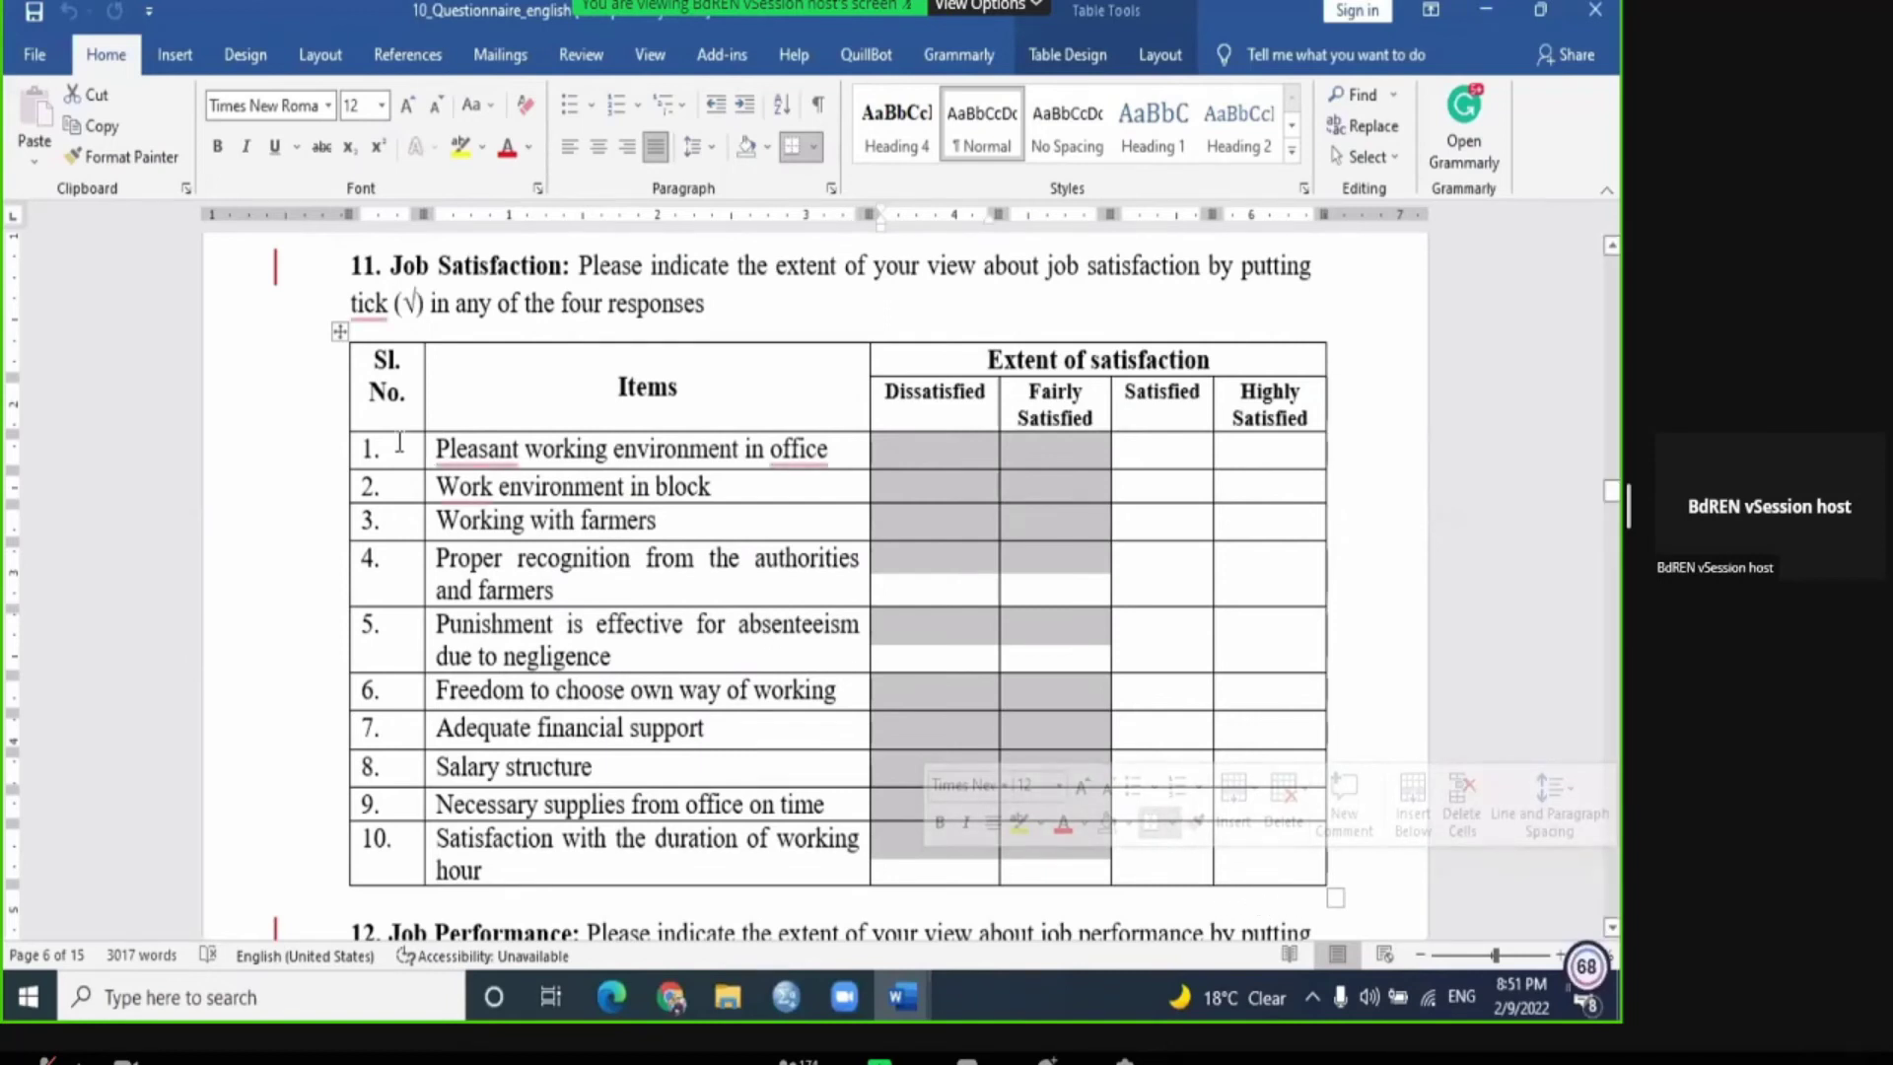
left_click(1059, 440)
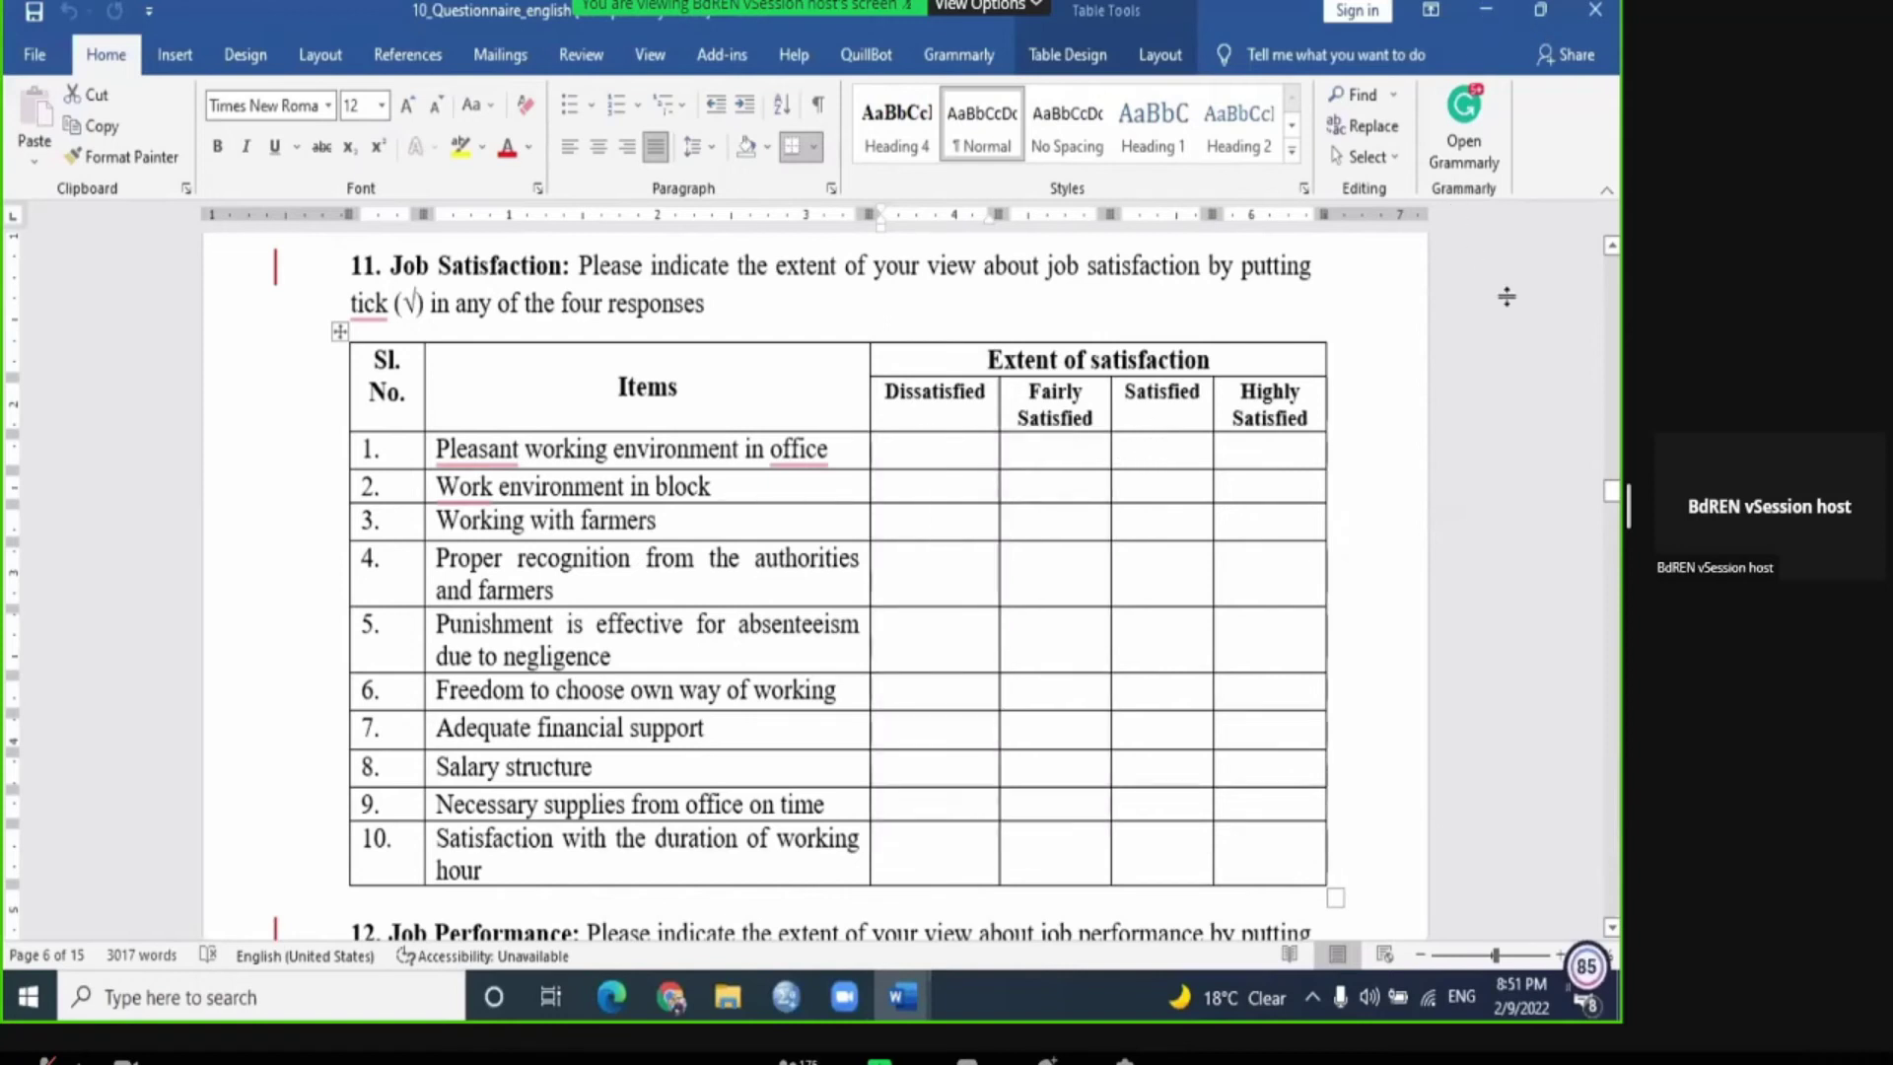
Step: Switch back to SPSS Statistics and close the duplicate Untitled2 dataset behind the final SAAOs dataset
key("alt+Tab")
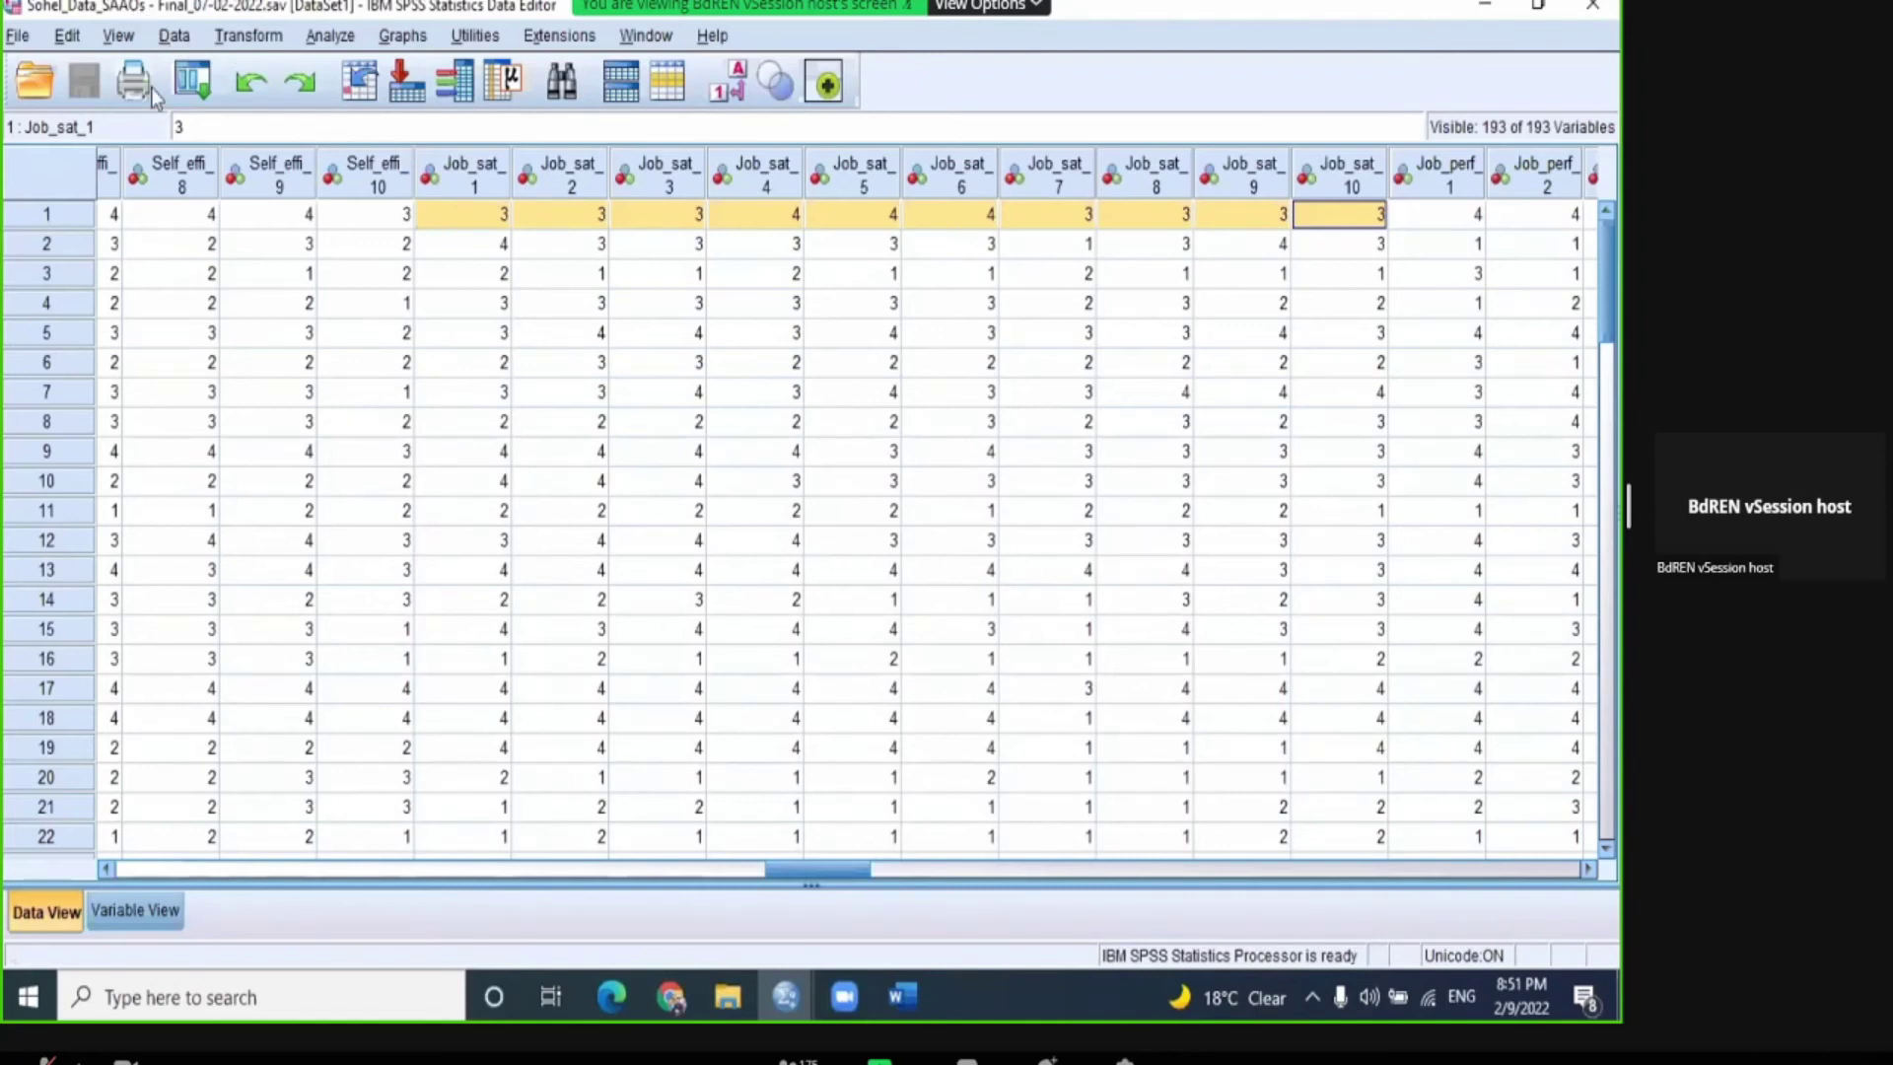
key("super+Down")
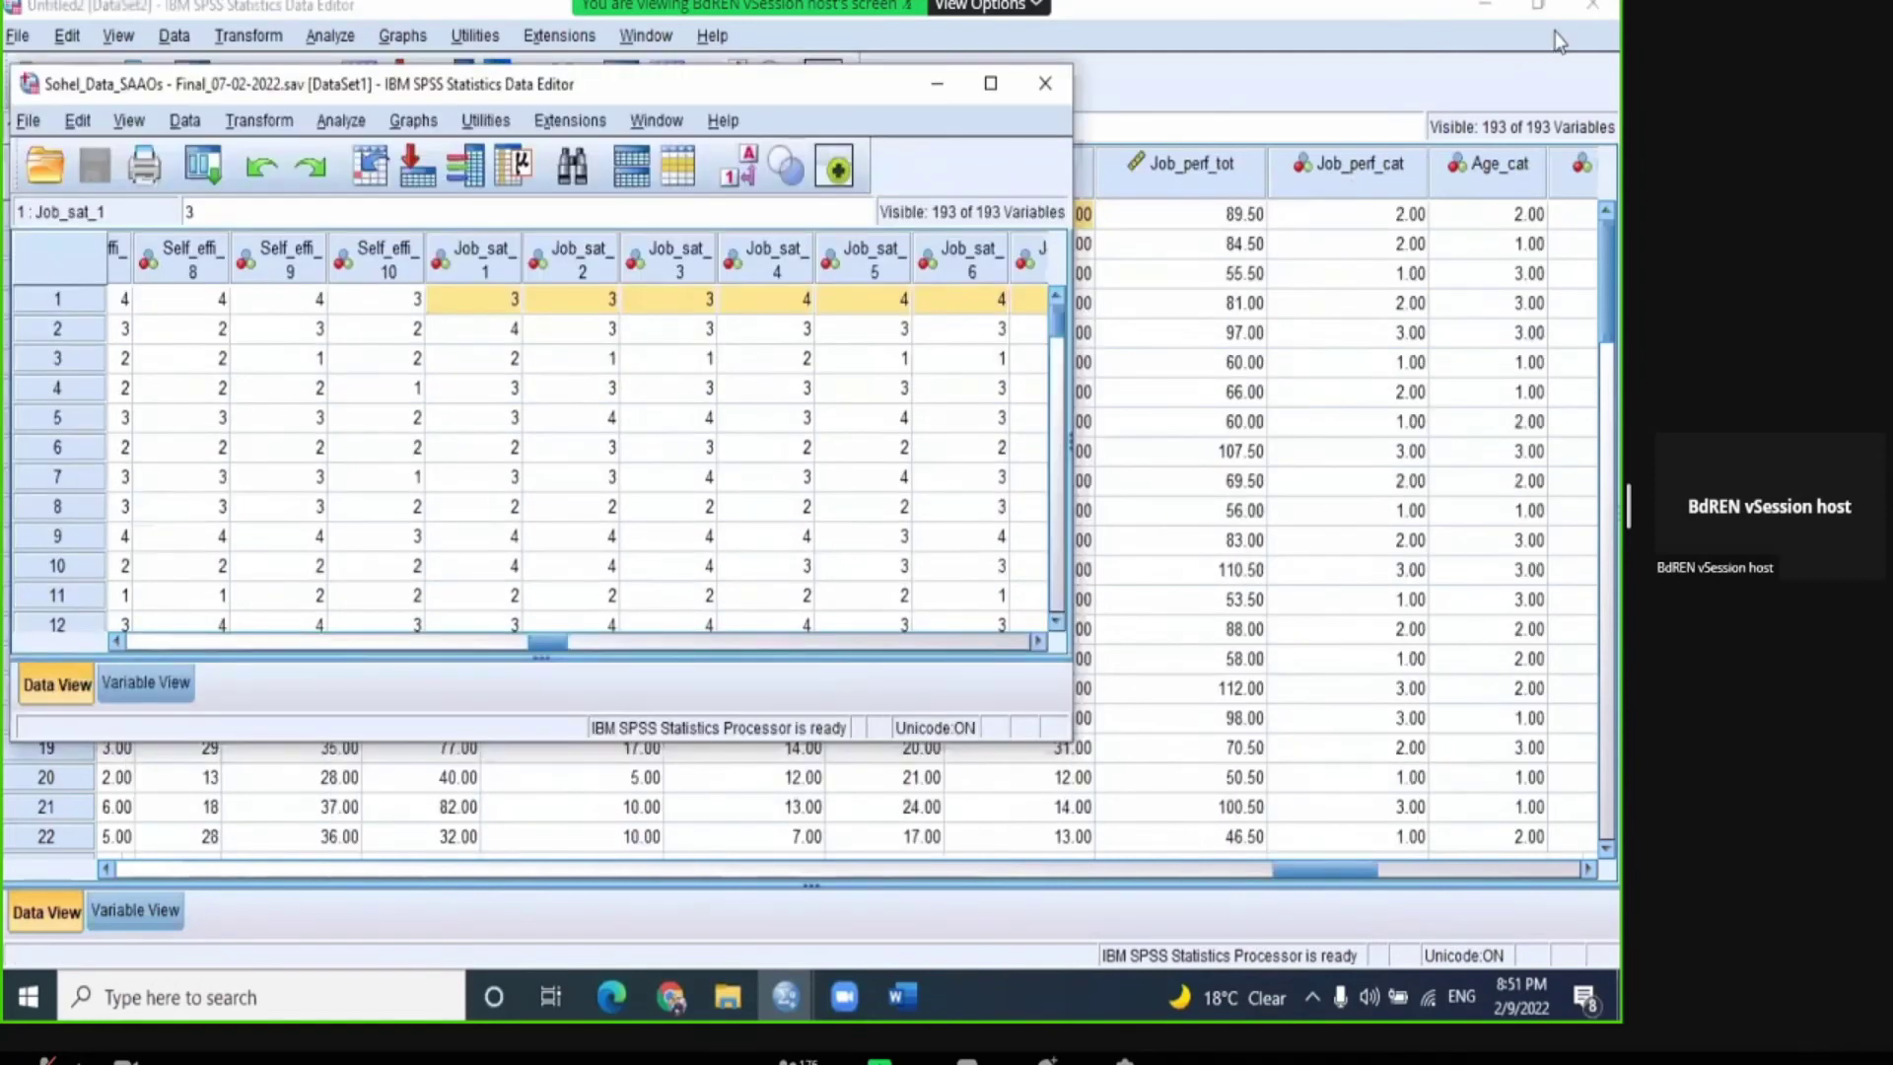
left_click(1591, 8)
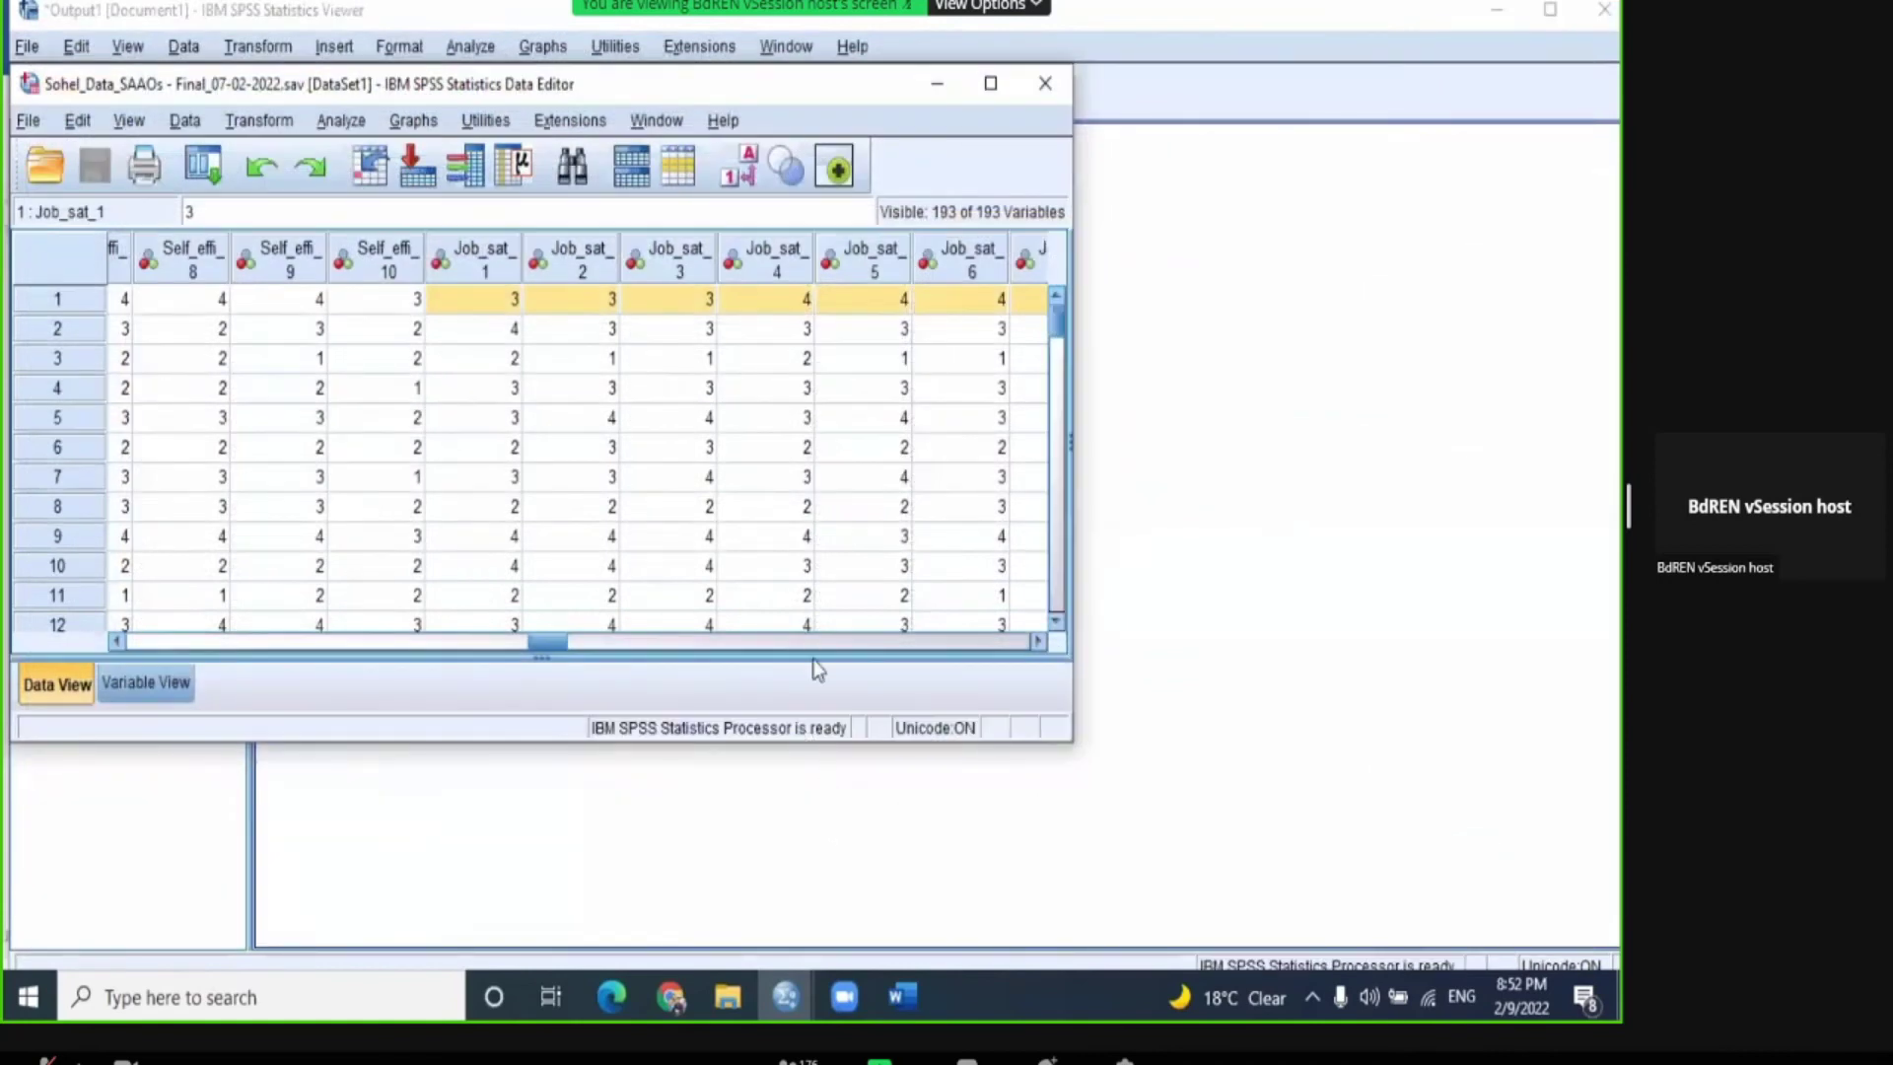
Step: Minimize the output viewer and maximize the final SAAOs dataset window
left_click(114, 17)
left_click_drag(114, 18, 138, 66)
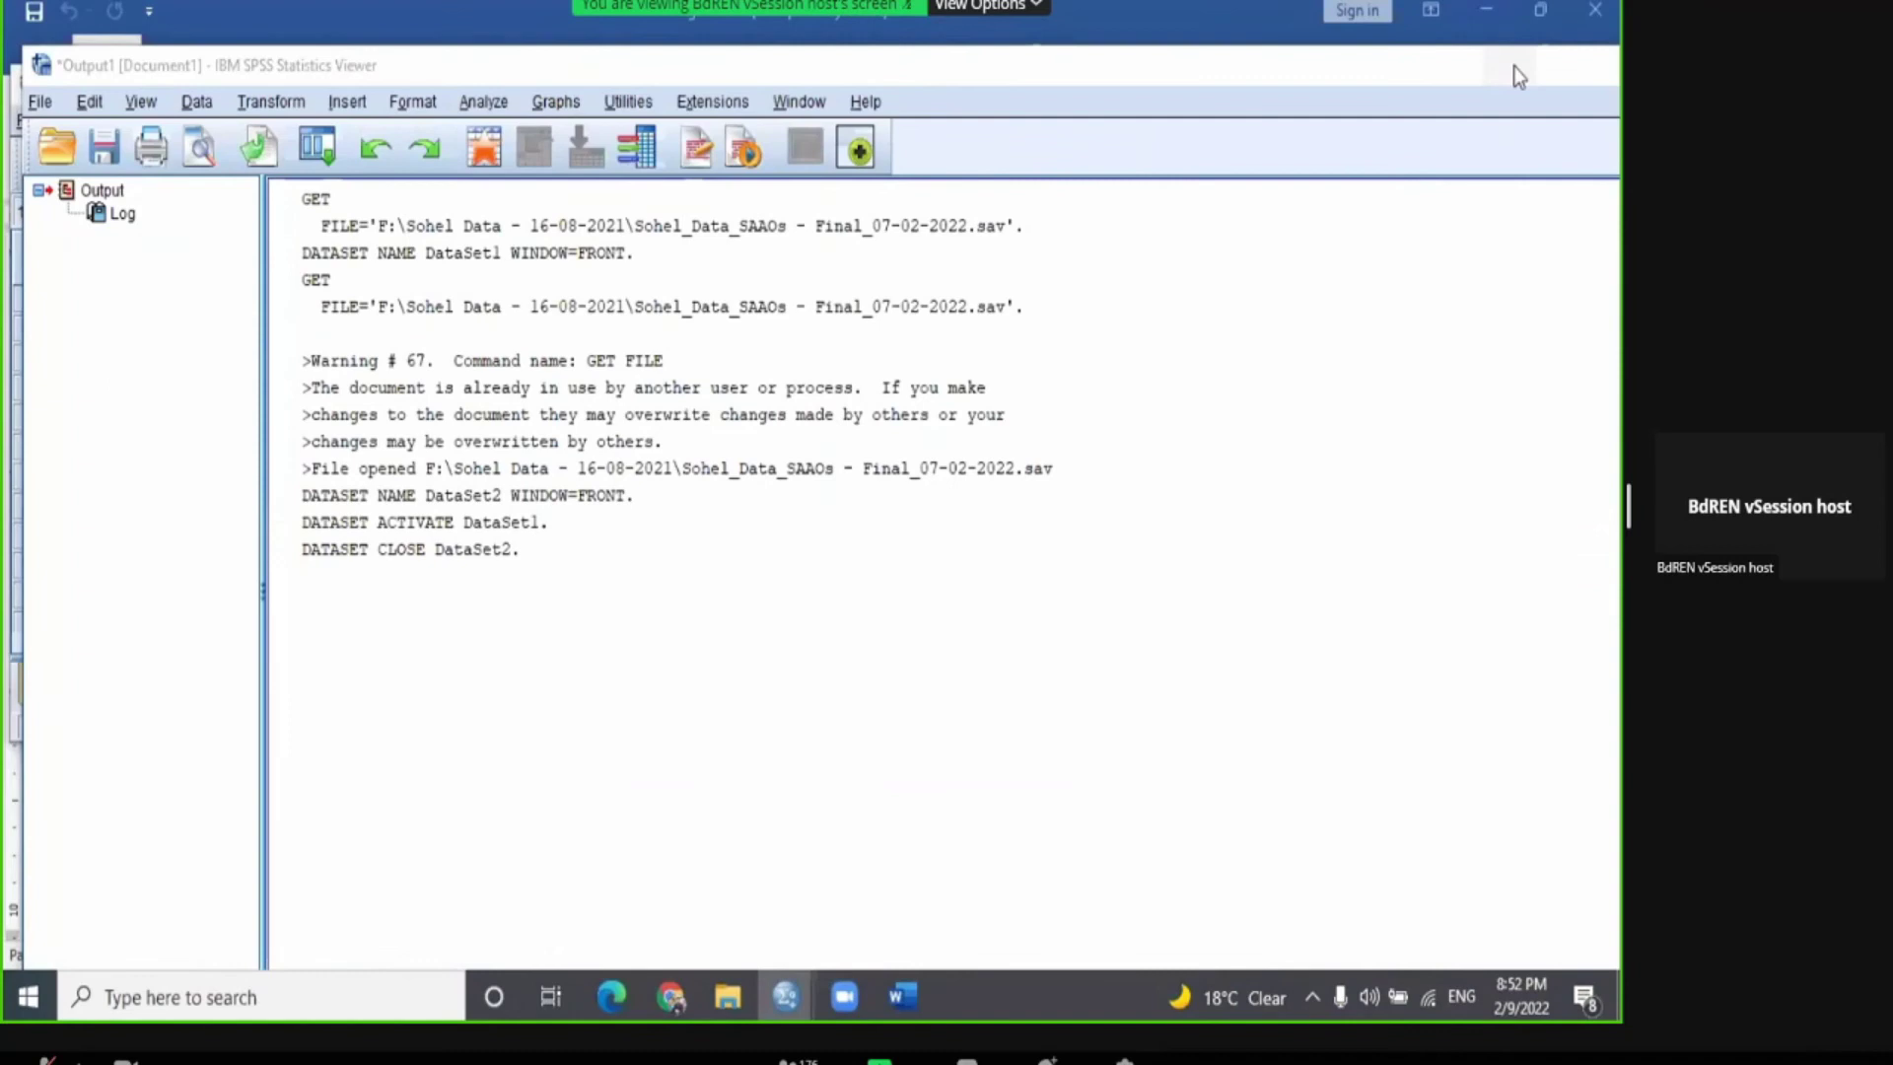
left_click(1518, 75)
left_click_drag(853, 95, 885, 160)
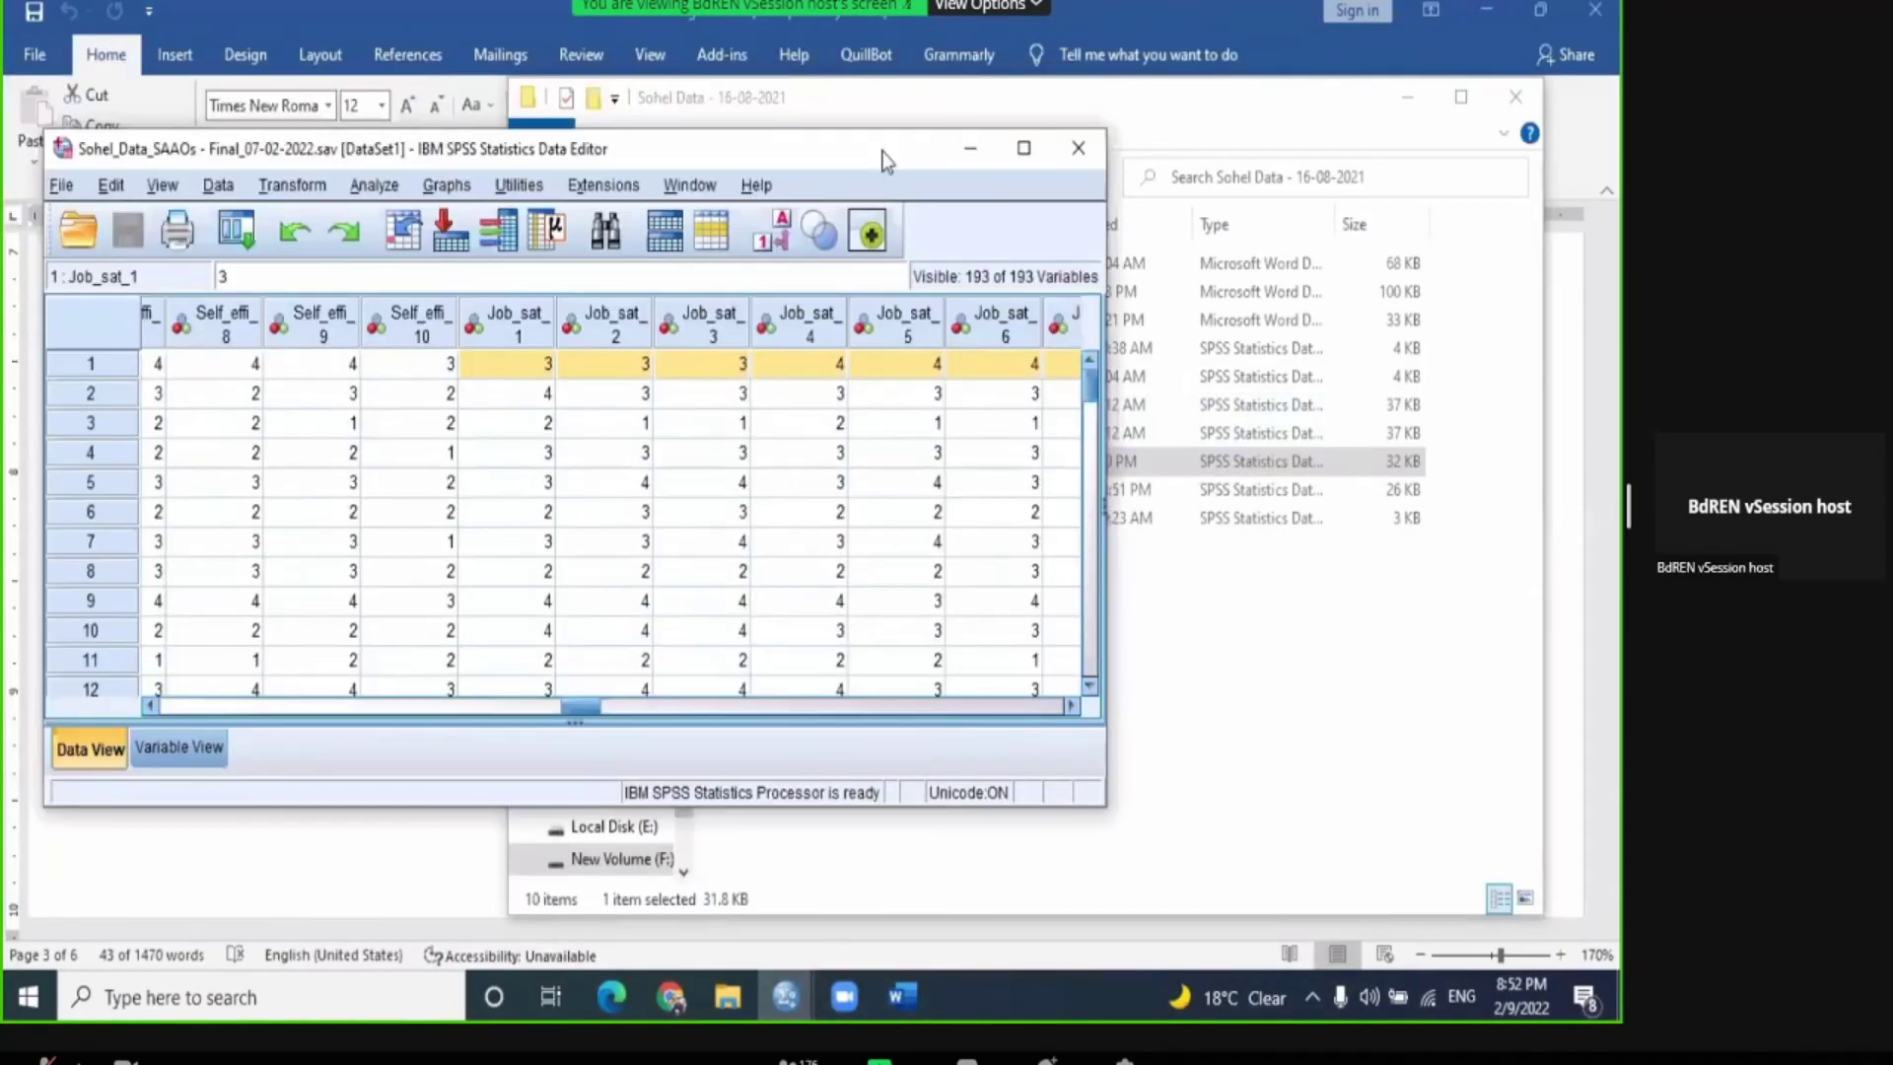
left_click(1023, 148)
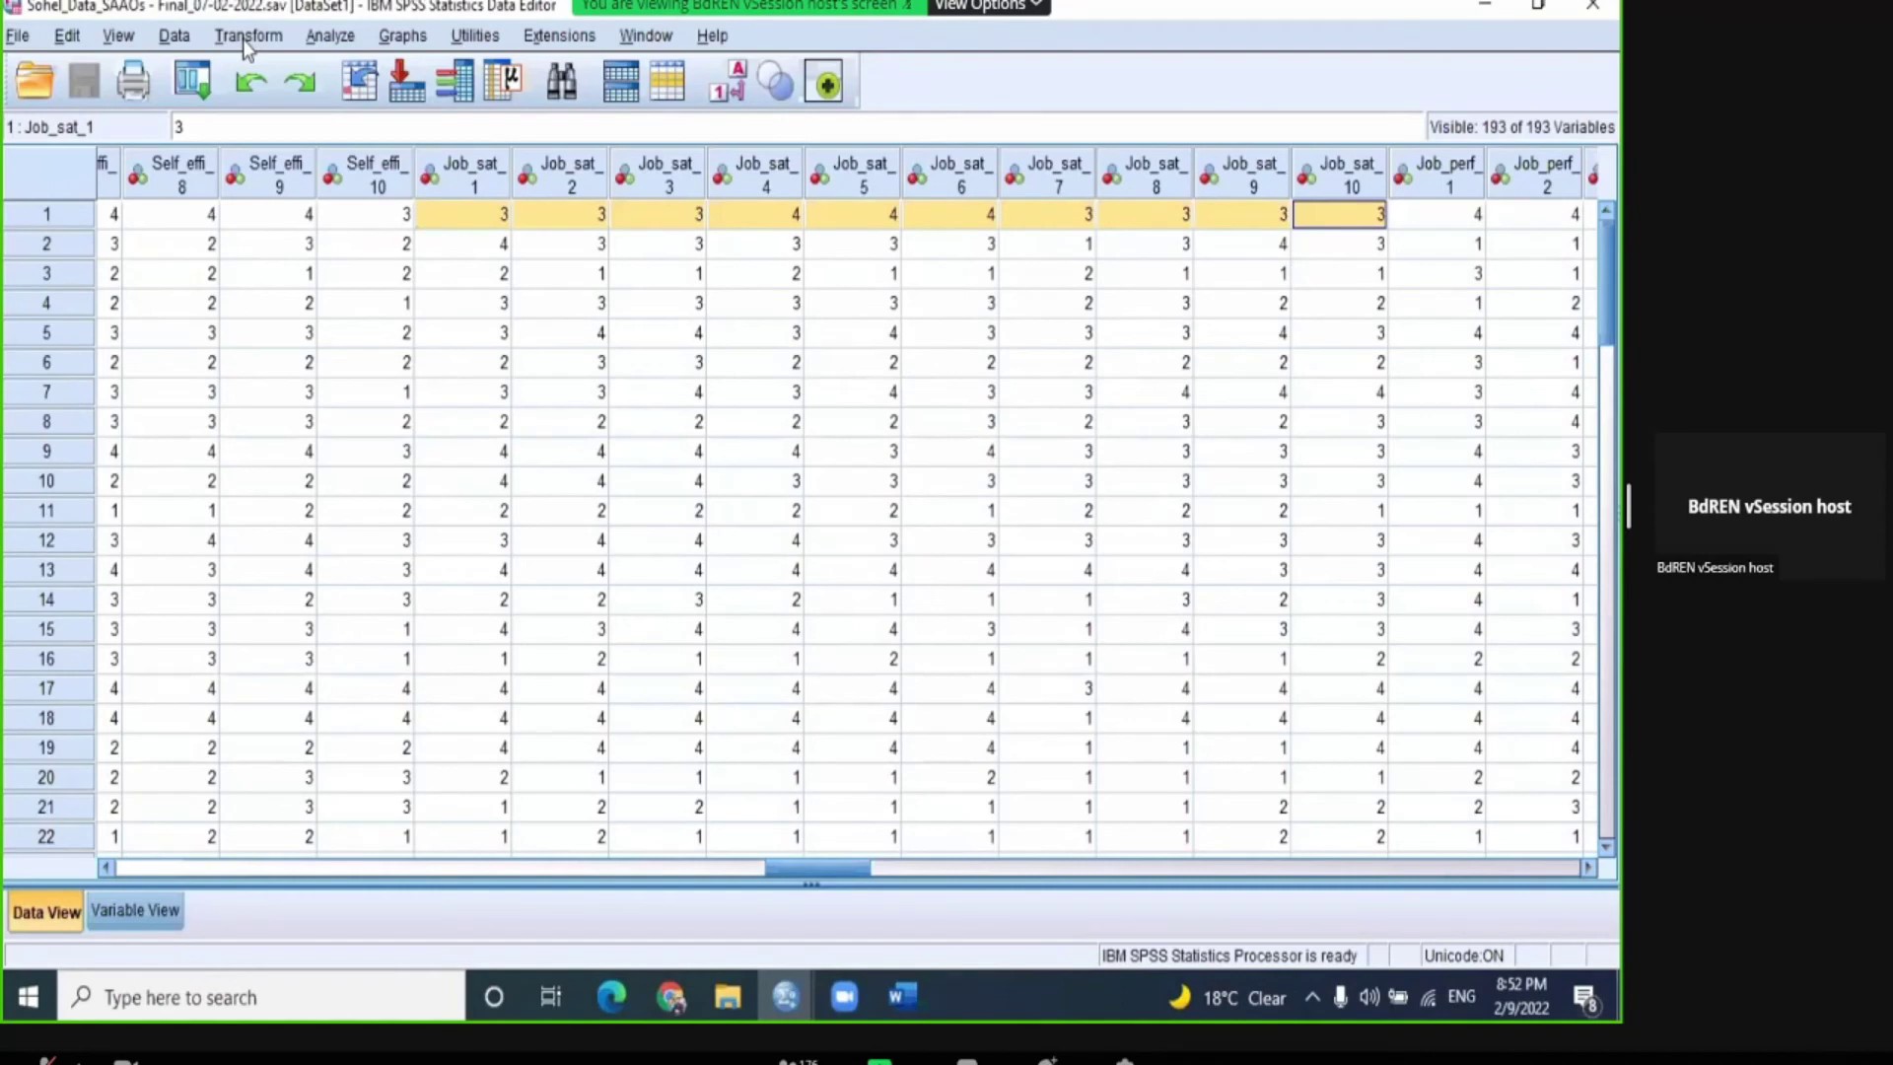
Step: Start a Compute Variable transformation with Job_sat_tot1111 as the target variable and locate Job_sat_1 among the source variables
left_click(244, 38)
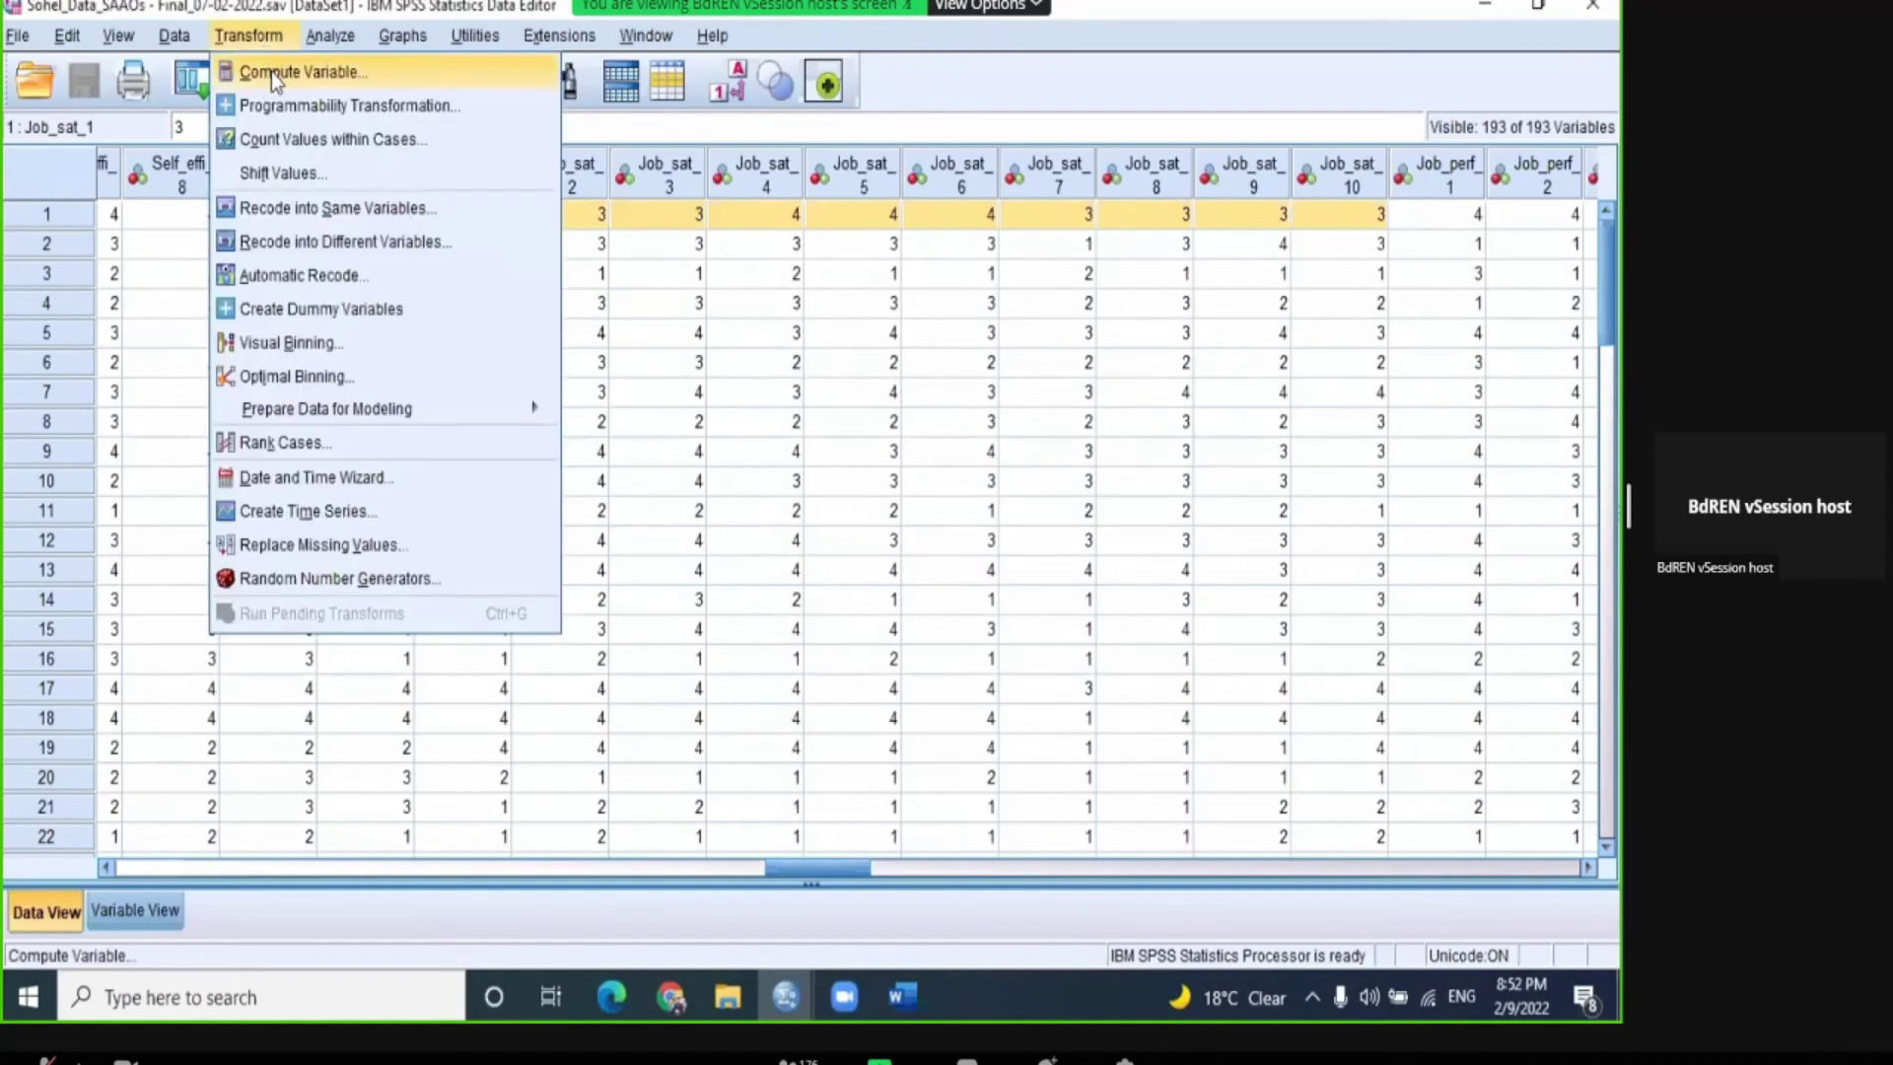
left_click(274, 75)
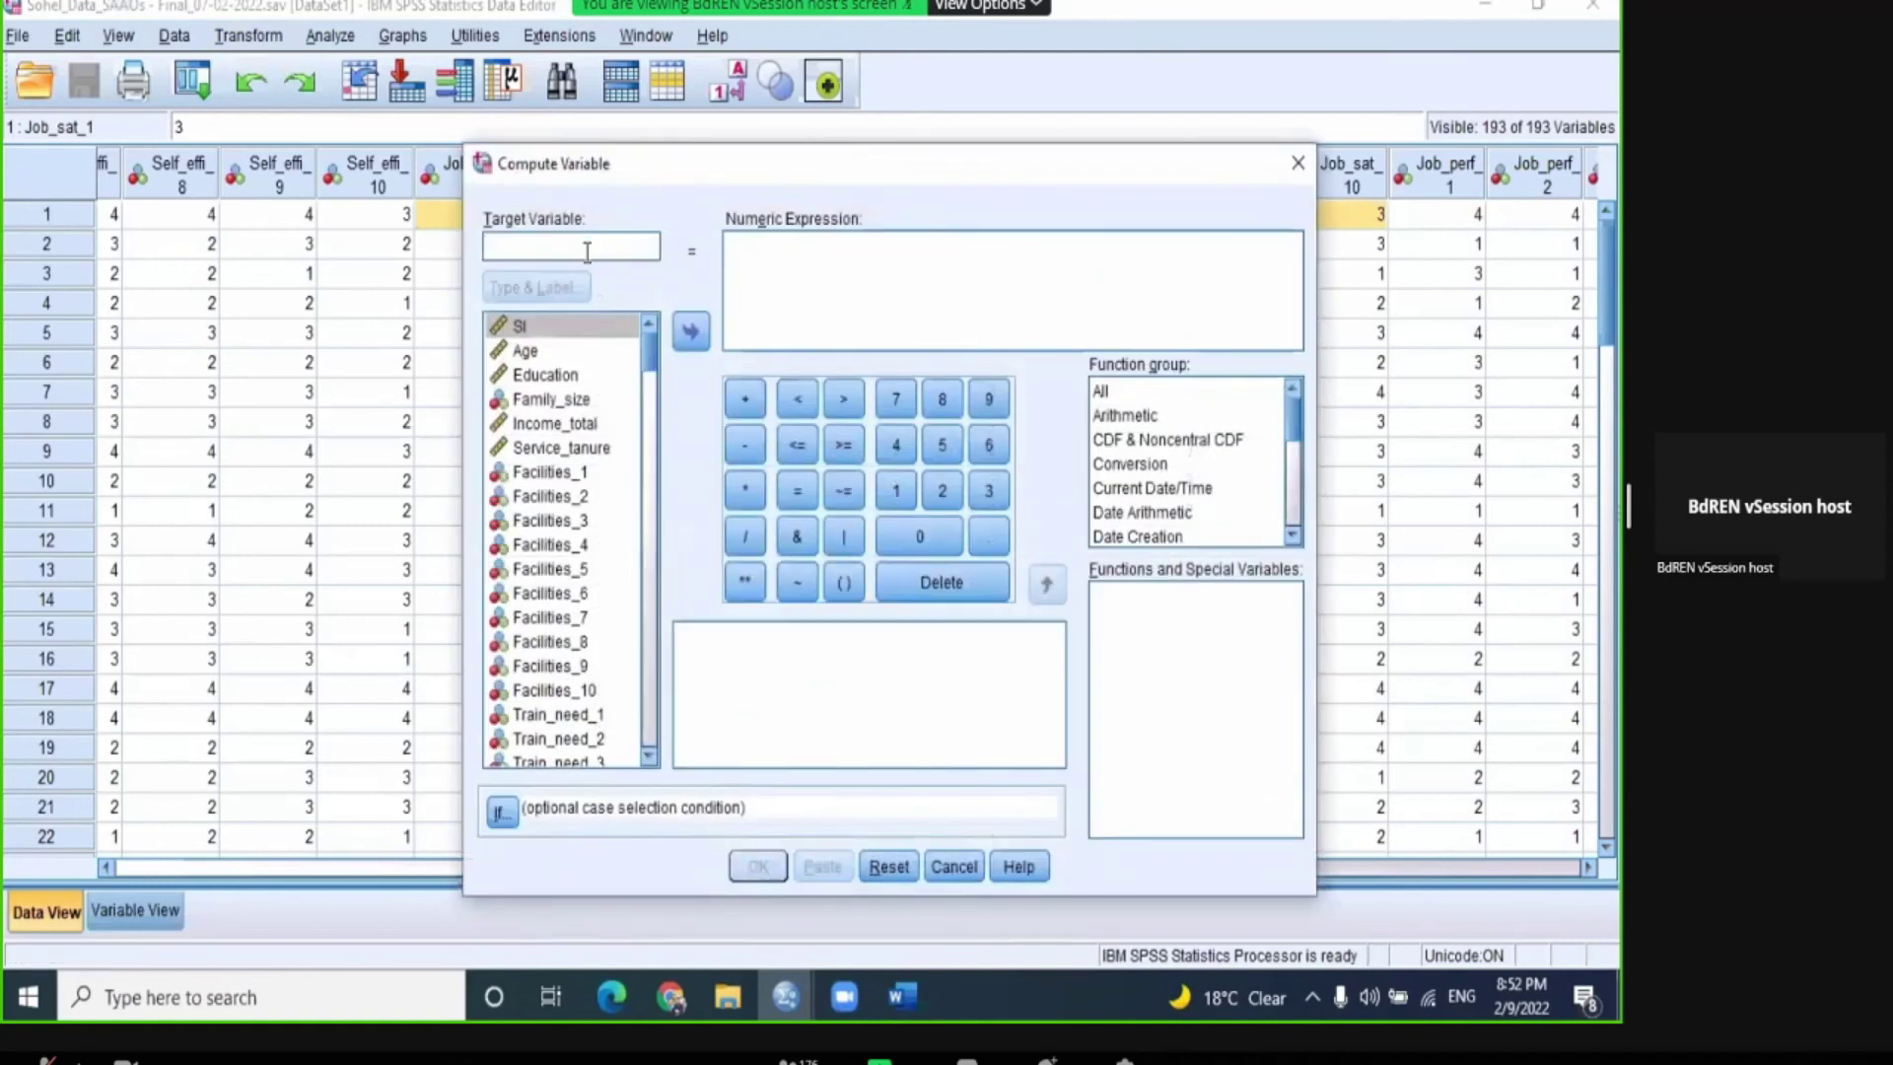
type("Job_sat_tot")
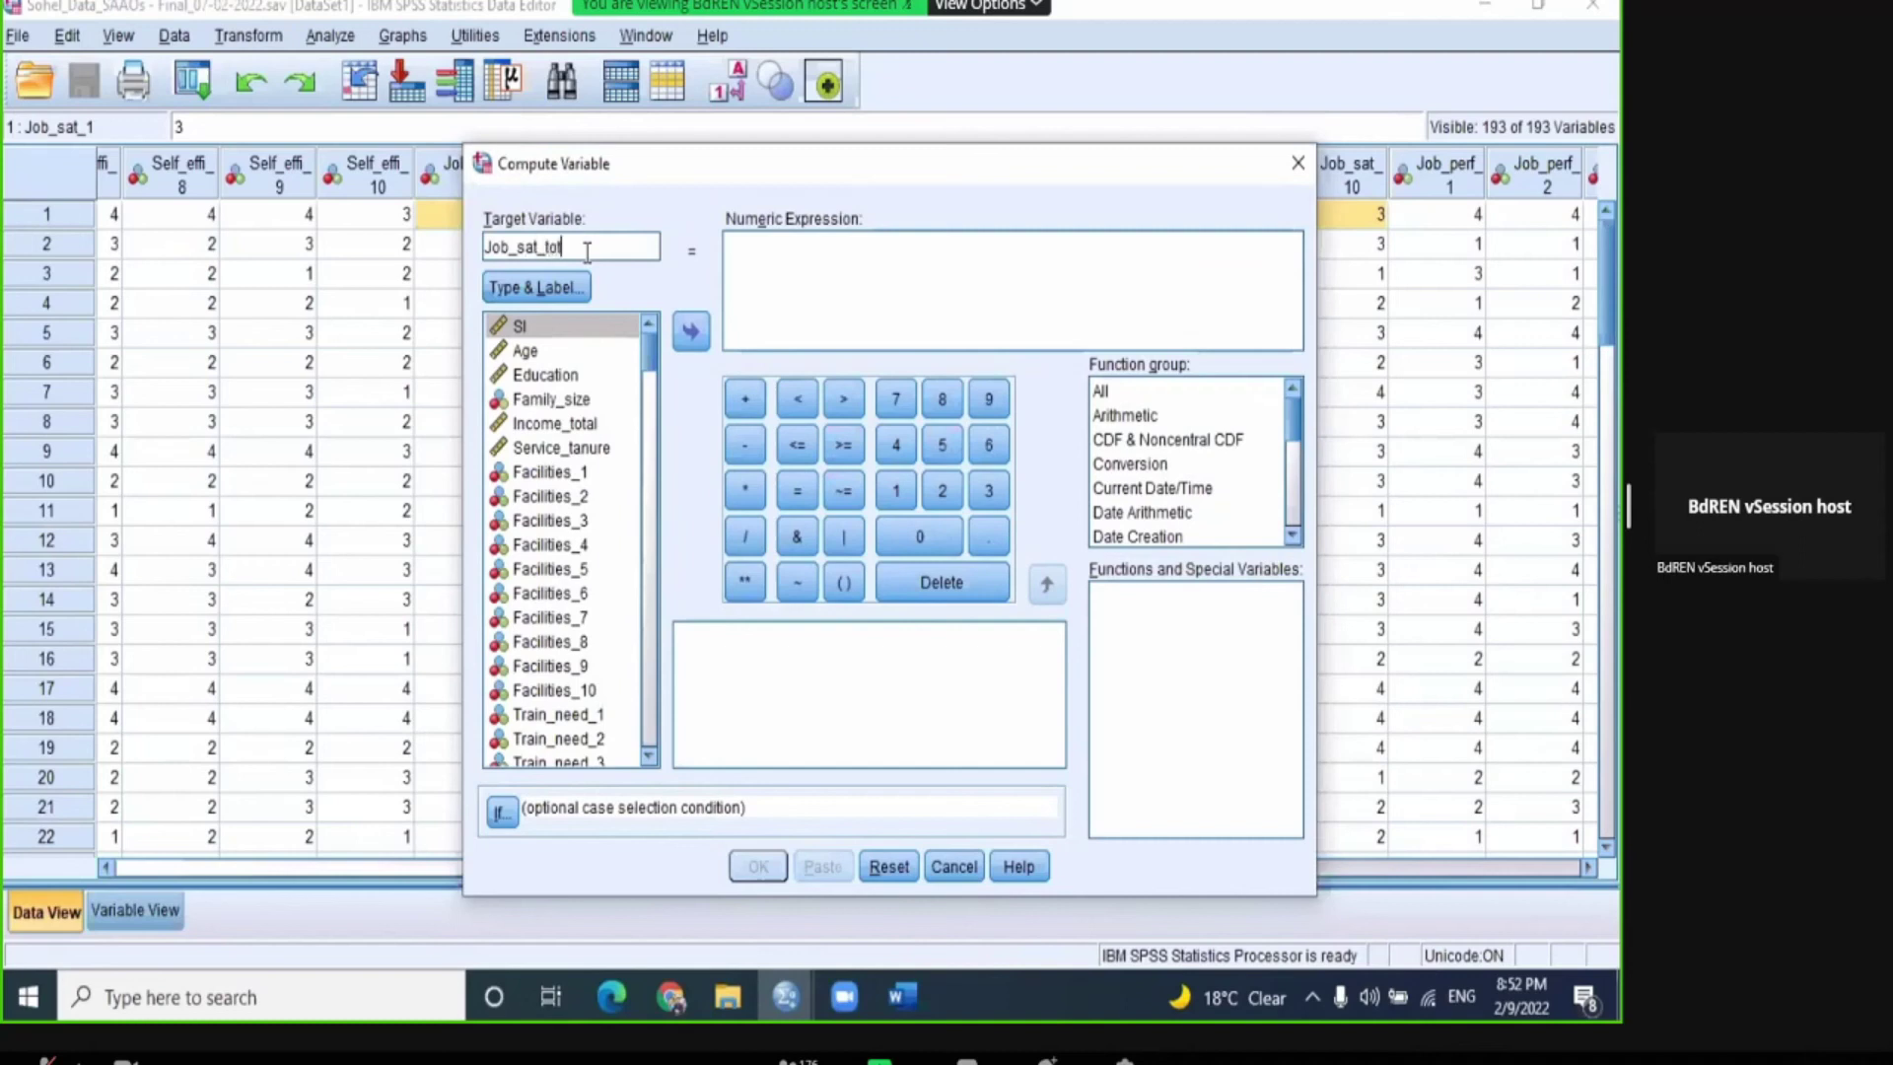
left_click(727, 305)
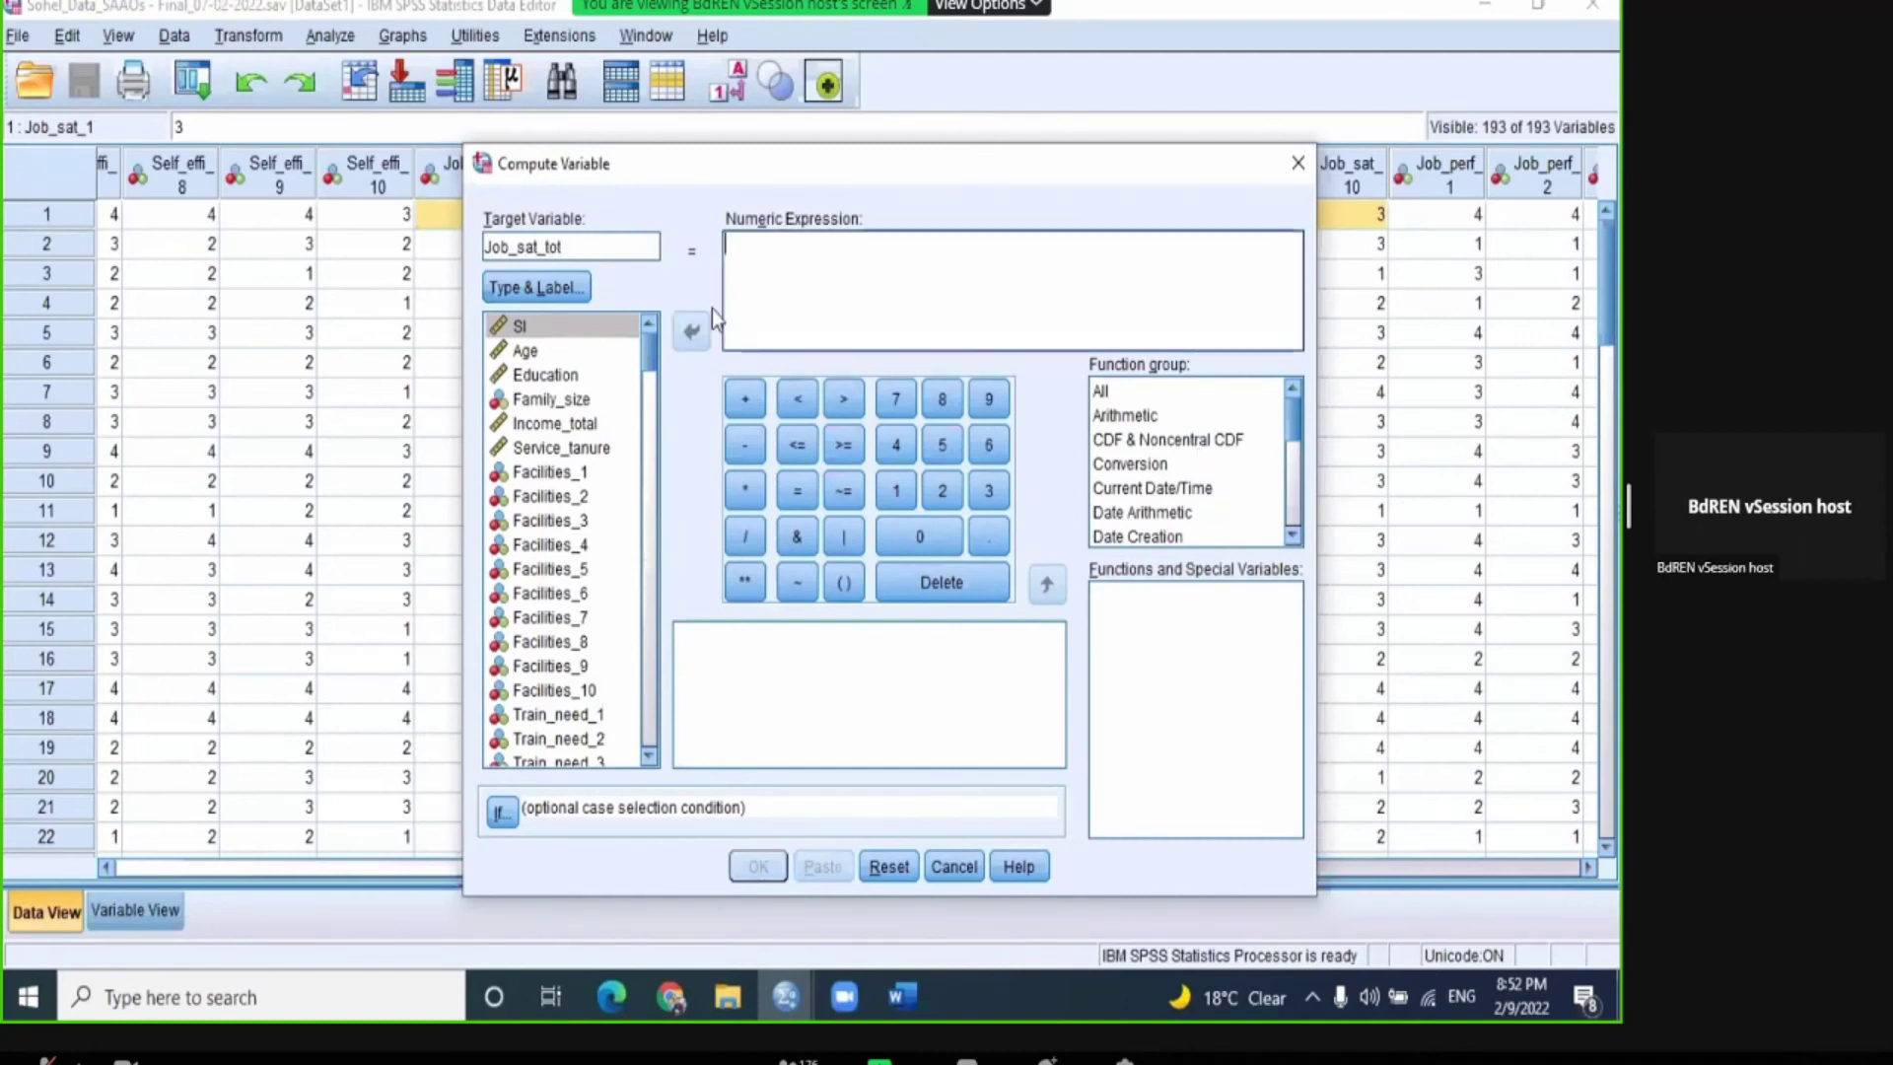
left_click(659, 380)
left_click_drag(659, 381, 662, 598)
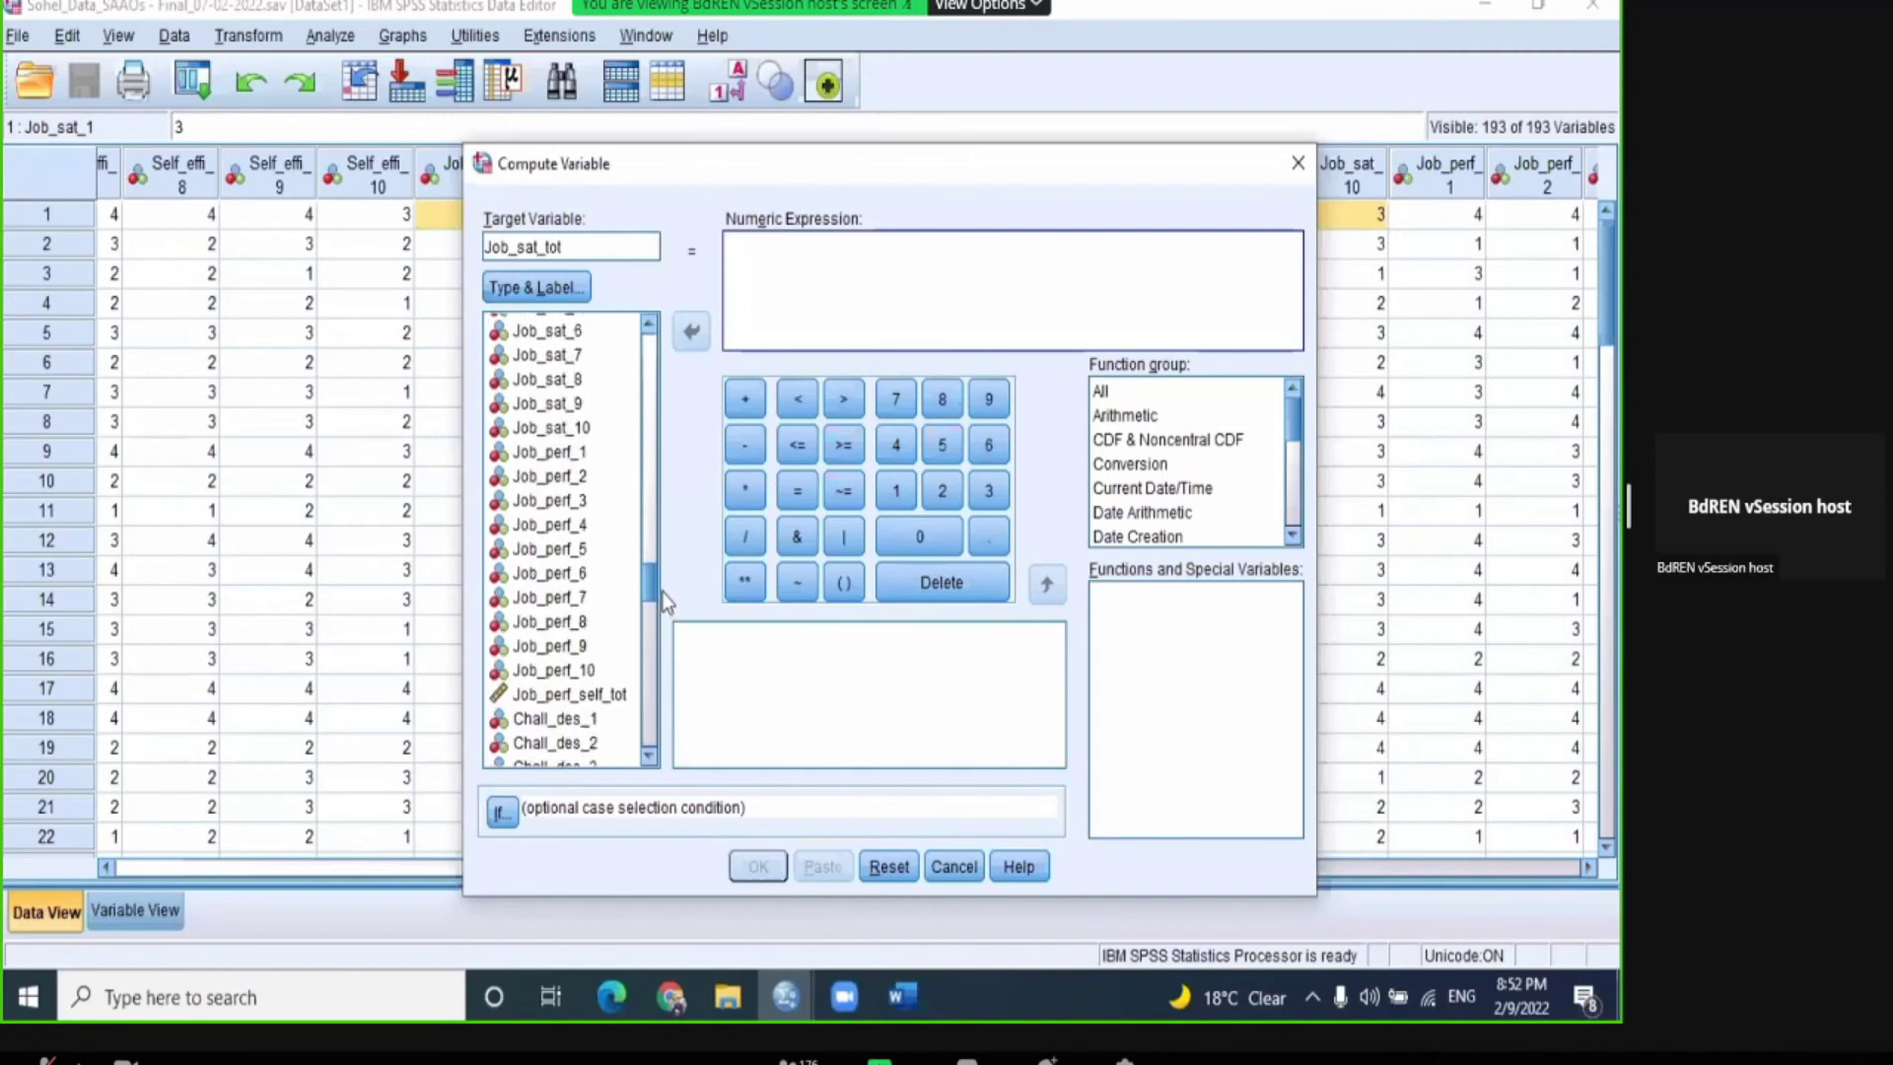
scroll(648, 340, "up", 6)
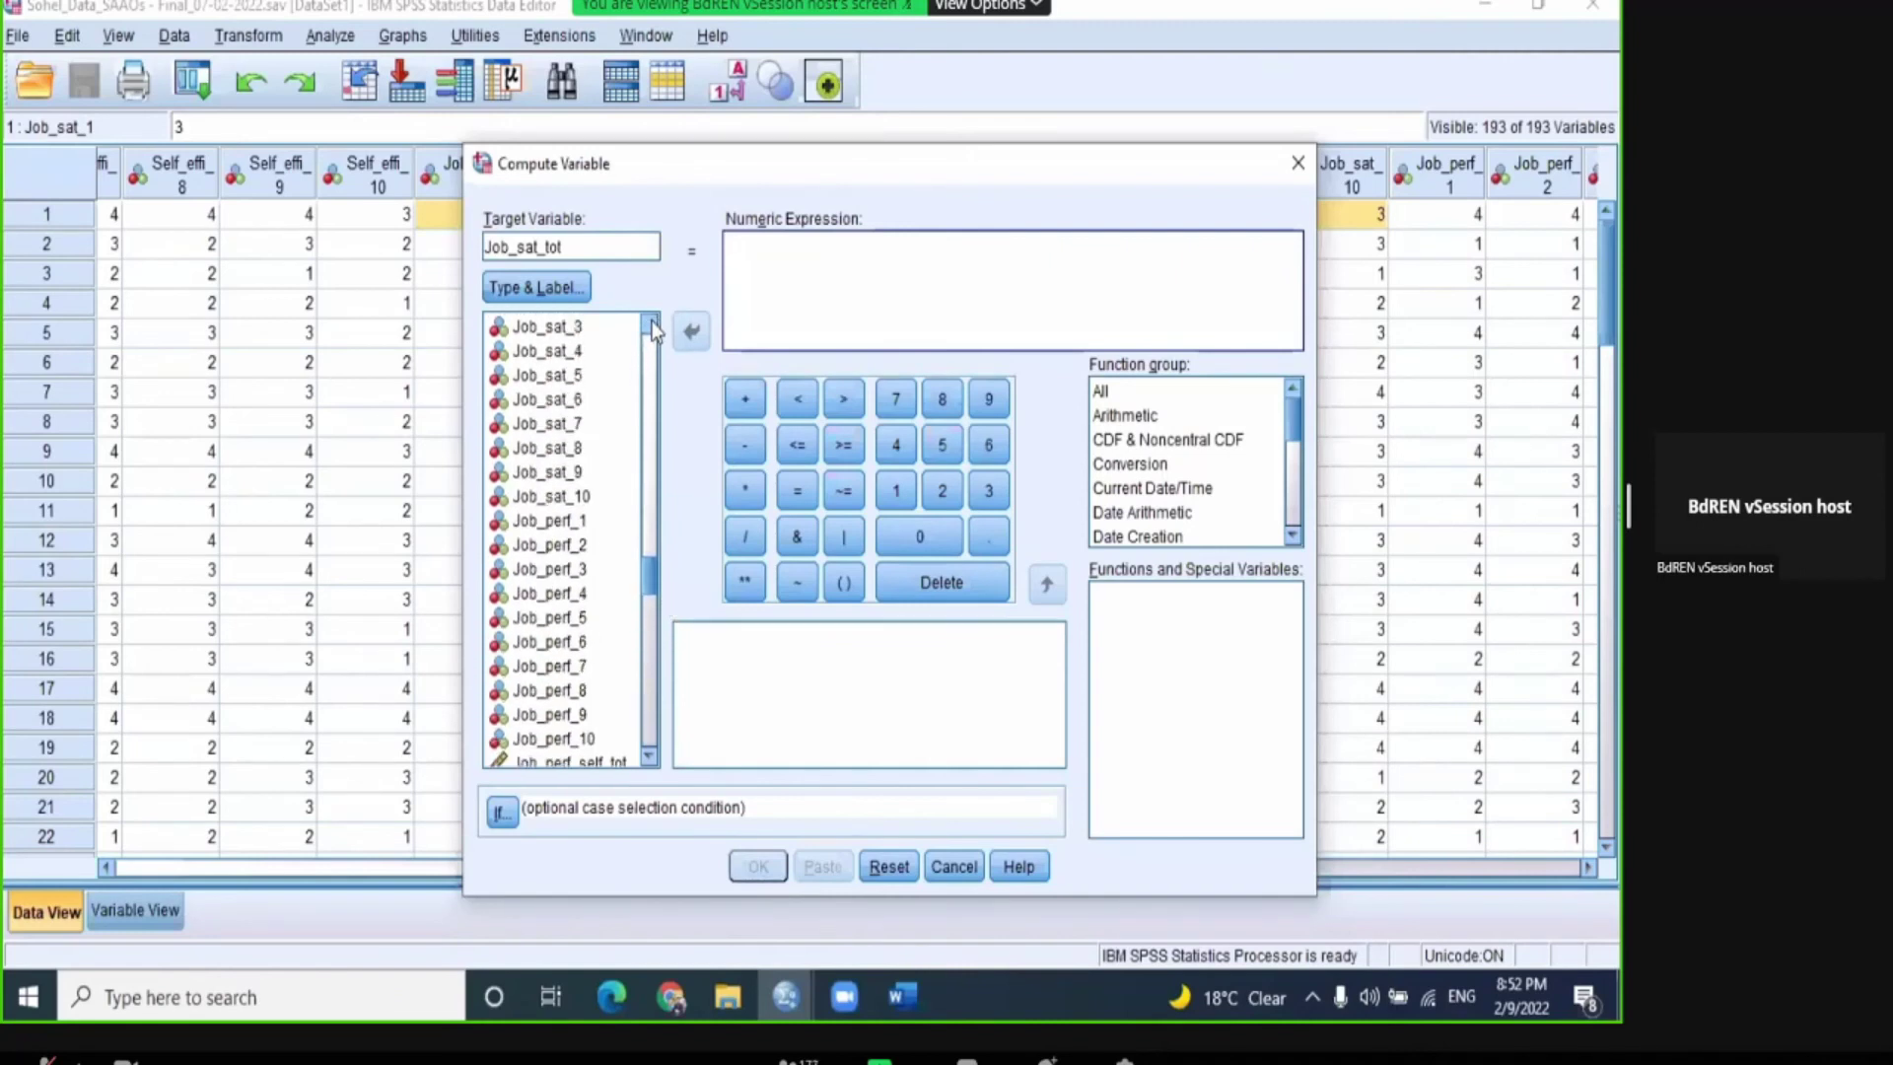
left_click(579, 353)
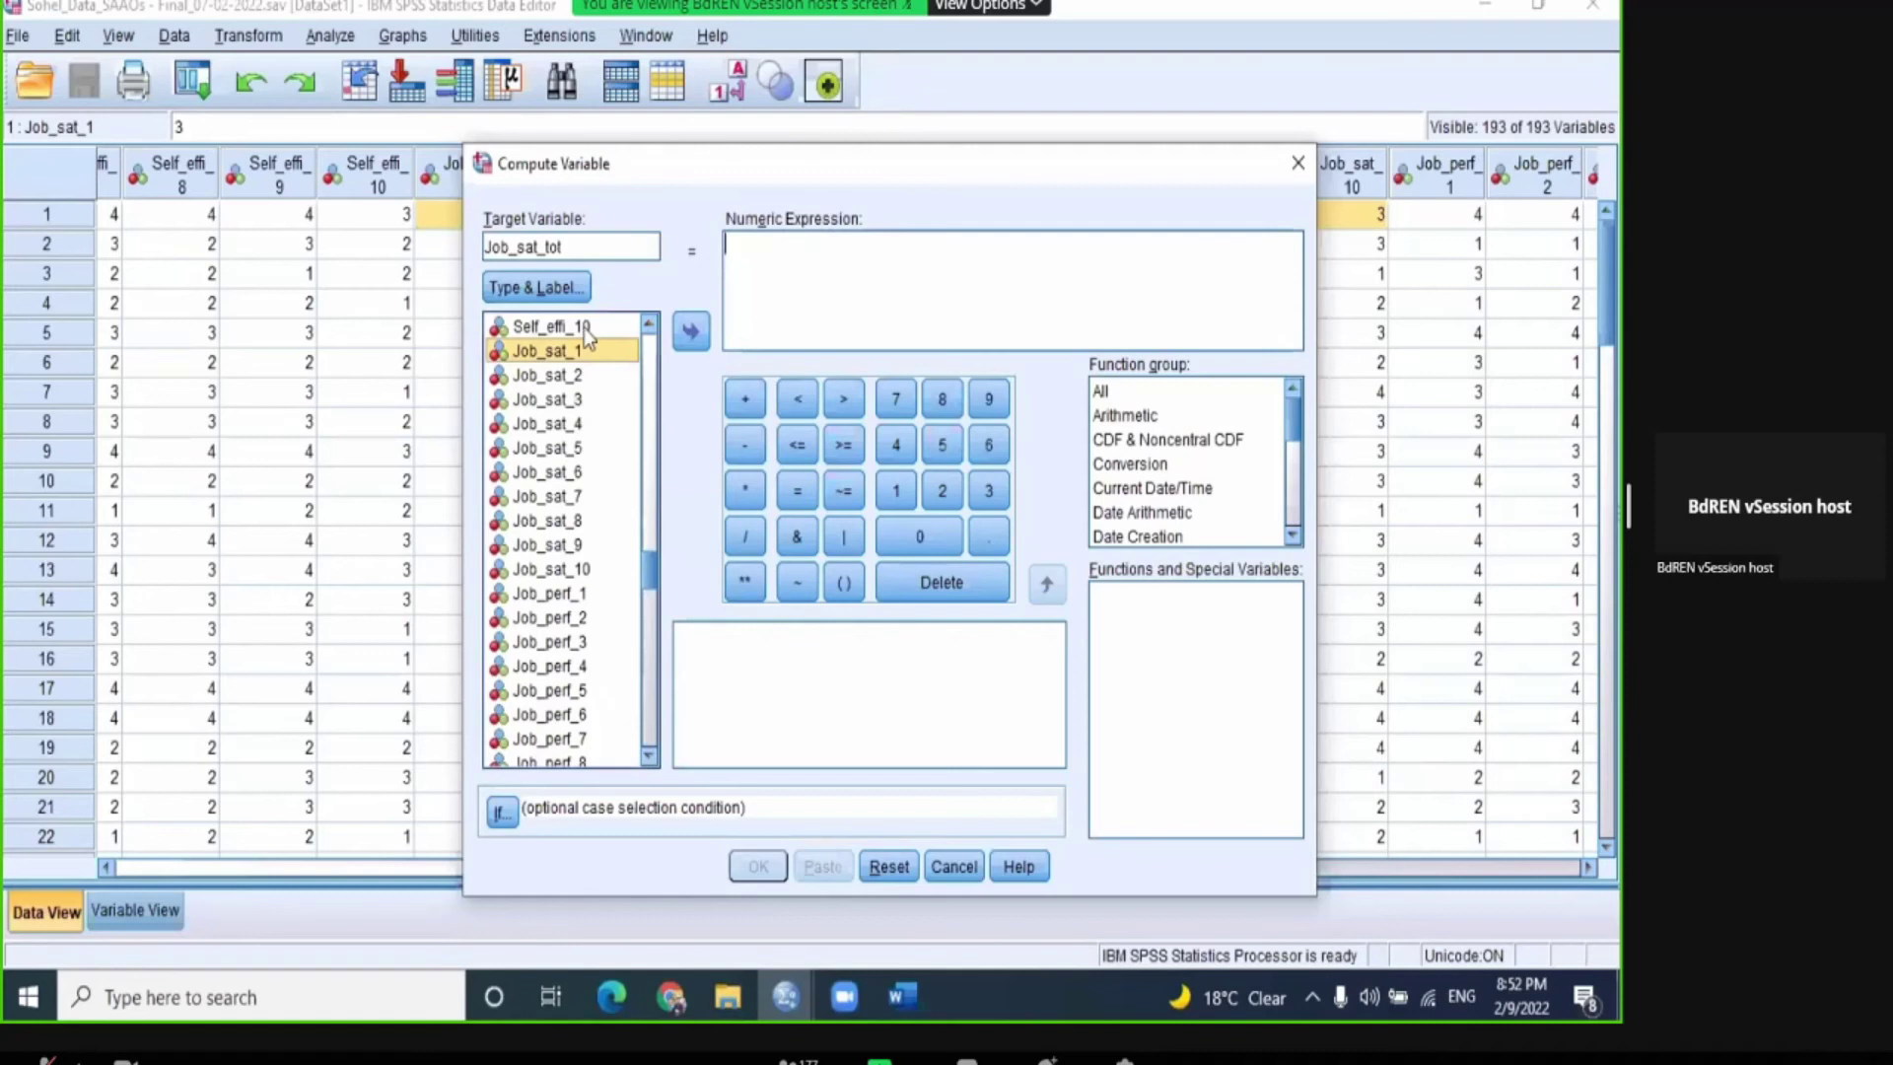
type("1111")
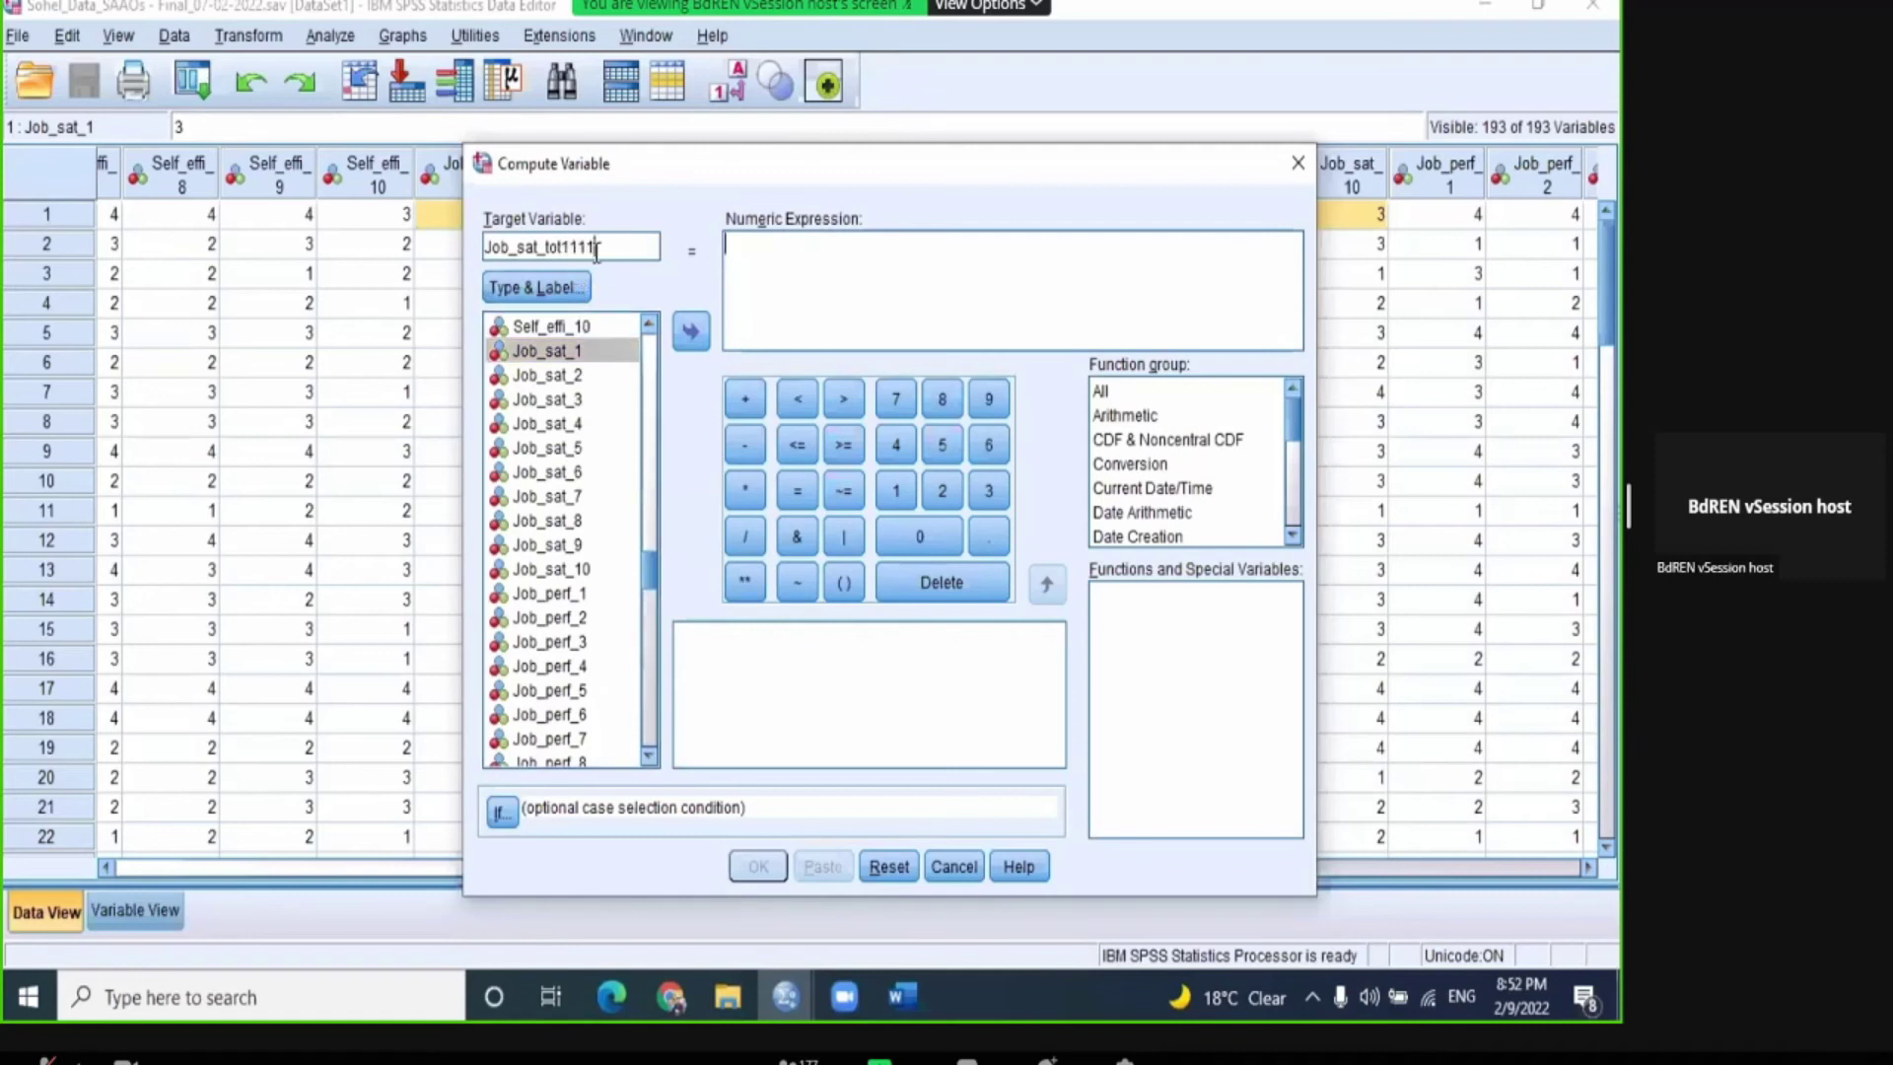
Step: Begin the numeric expression by adding Job_sat_1 and Job_sat_2, joined with plus signs
key("Tab")
left_click(579, 351)
left_click(691, 331)
left_click(745, 398)
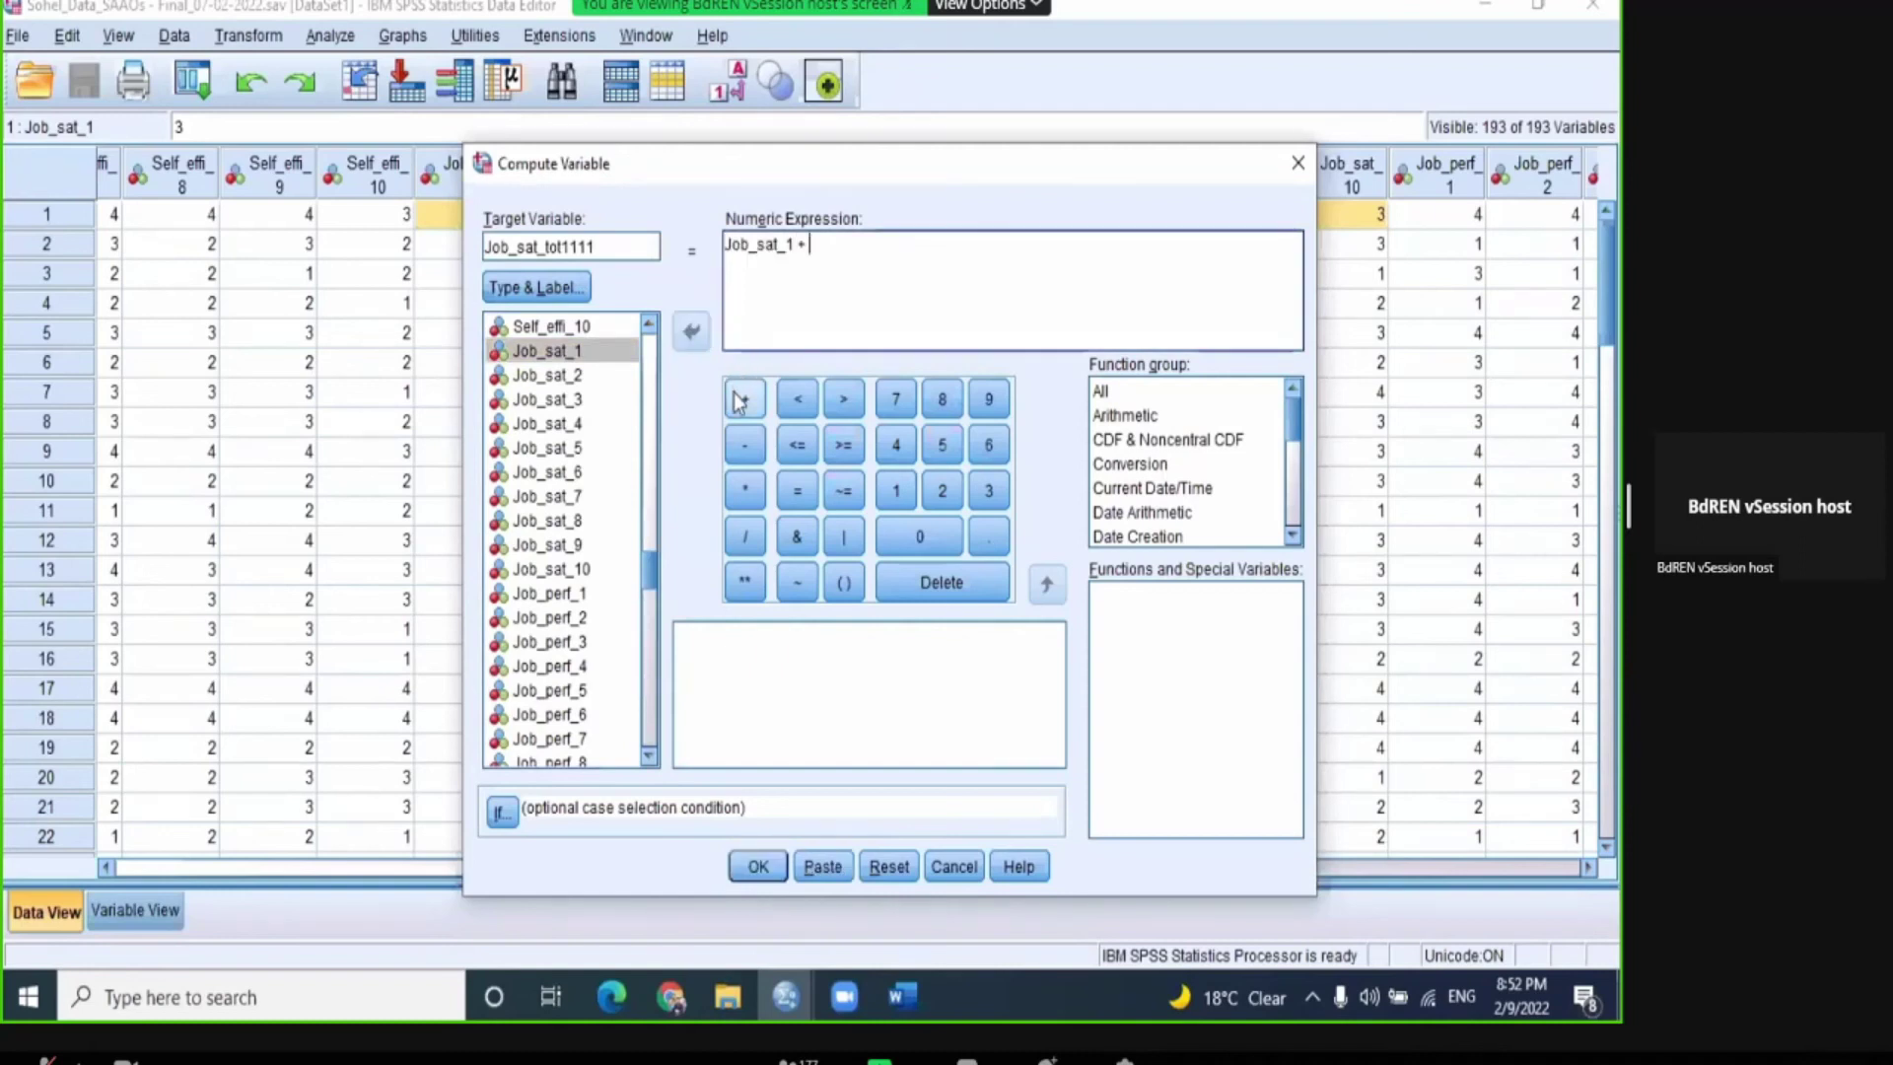
left_click(548, 375)
left_click(698, 335)
left_click(745, 398)
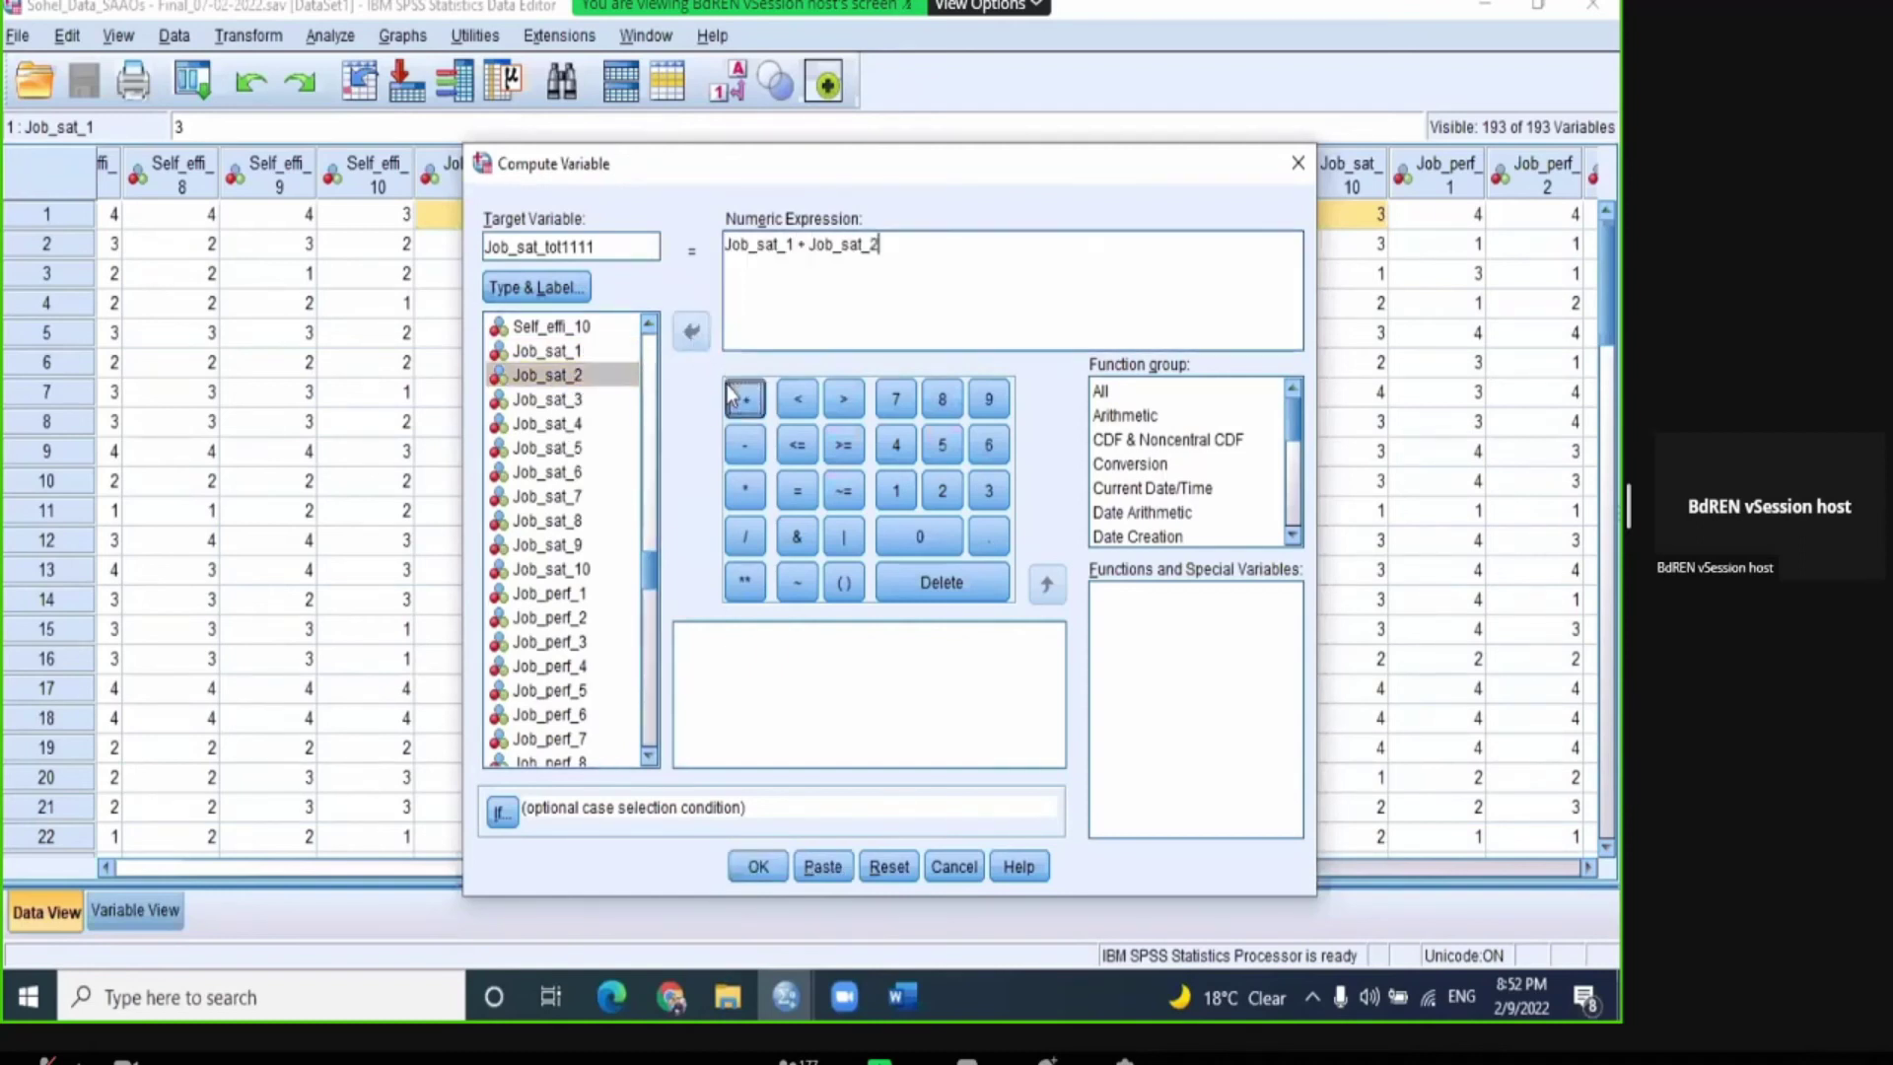
Step: Extend the sum with Job_sat_3, Job_sat_4 and Job_sat_10, and run the computation
left_click(572, 400)
left_click(691, 331)
left_click(745, 398)
left_click(572, 424)
left_click(691, 331)
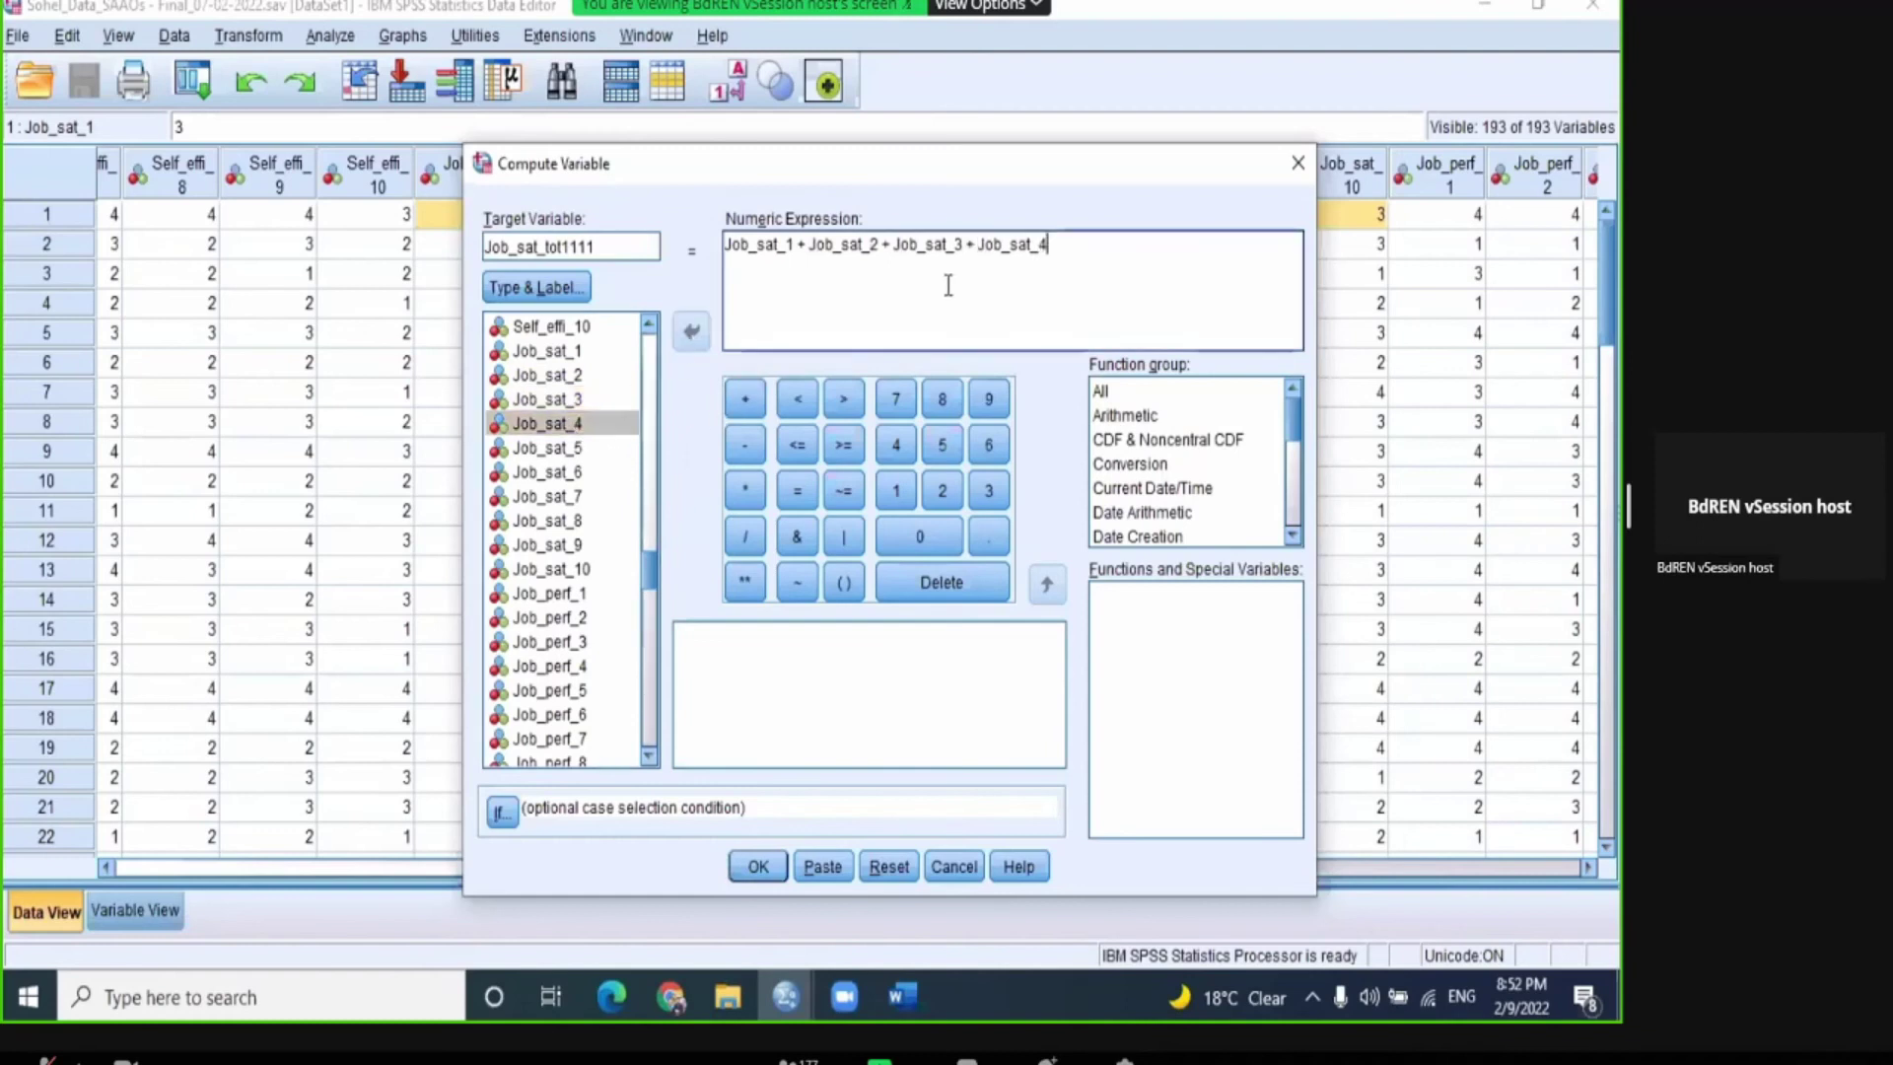
left_click(745, 398)
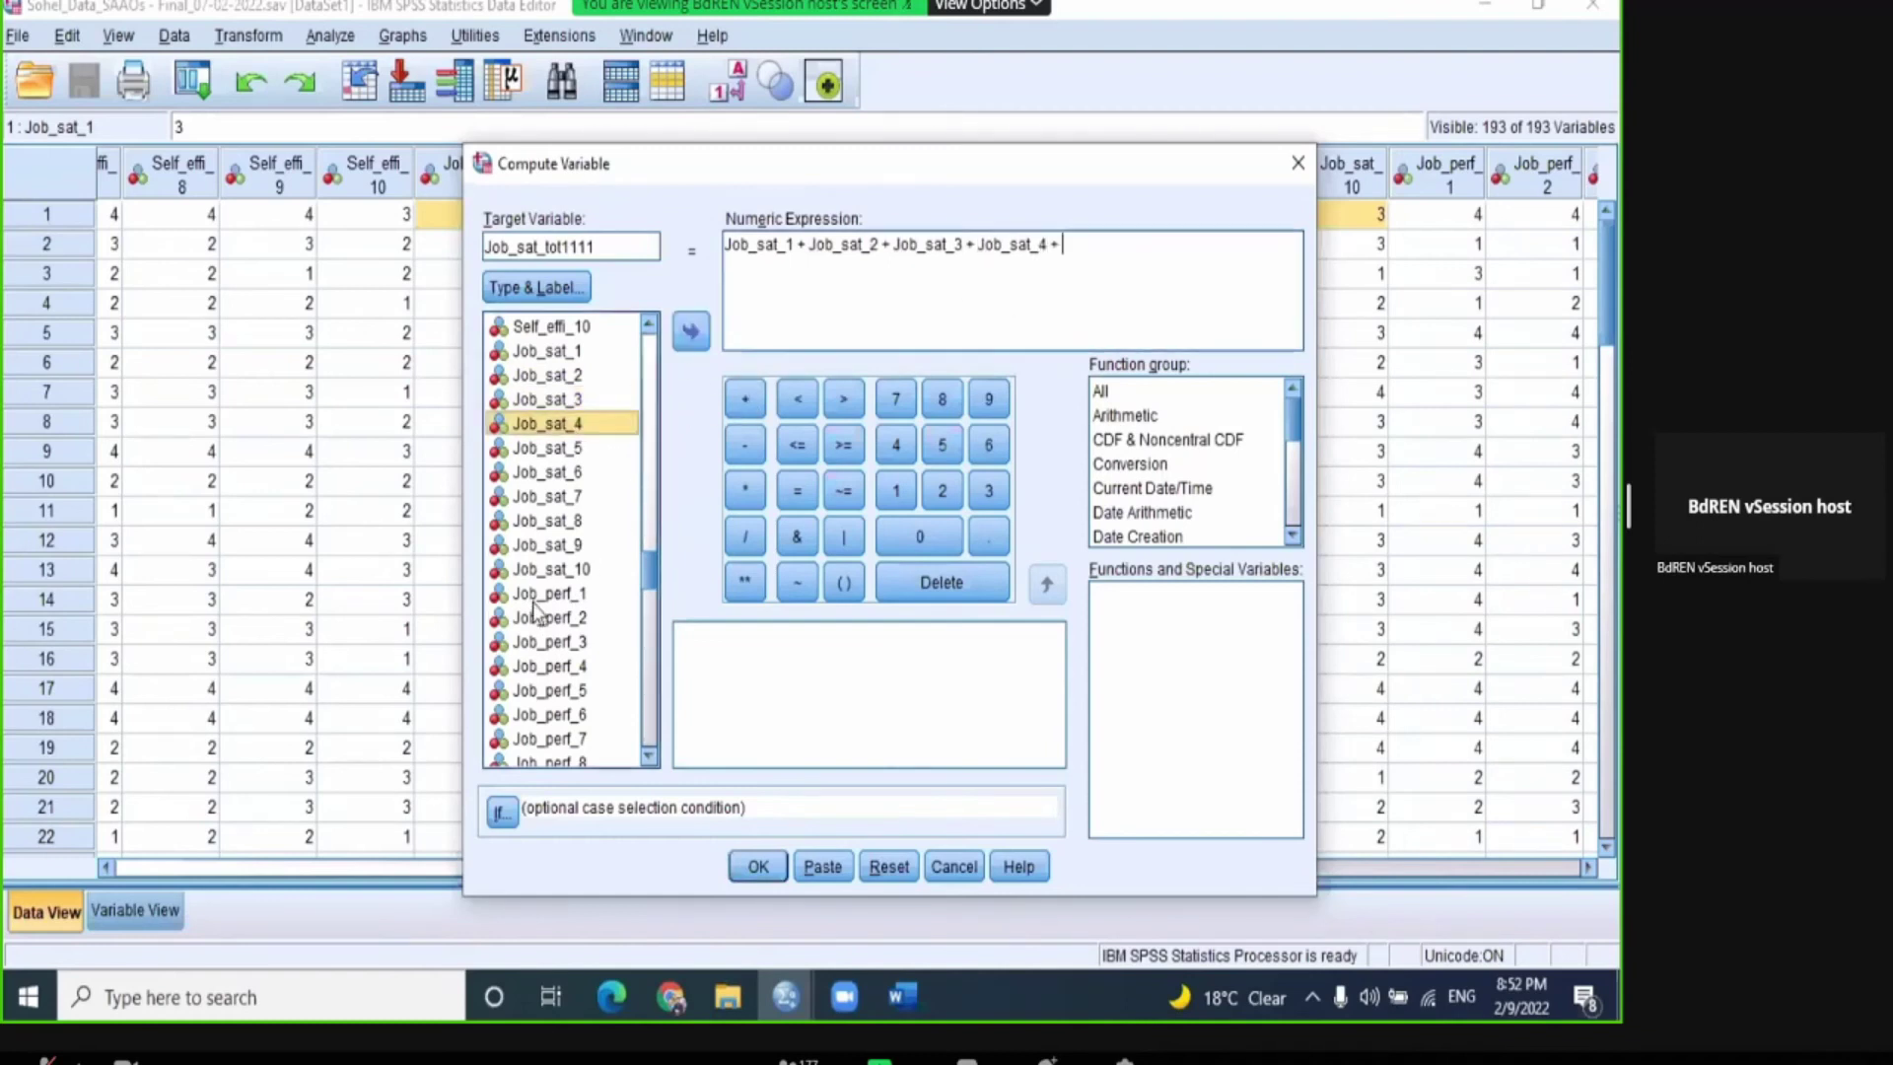
left_click(552, 569)
left_click(691, 332)
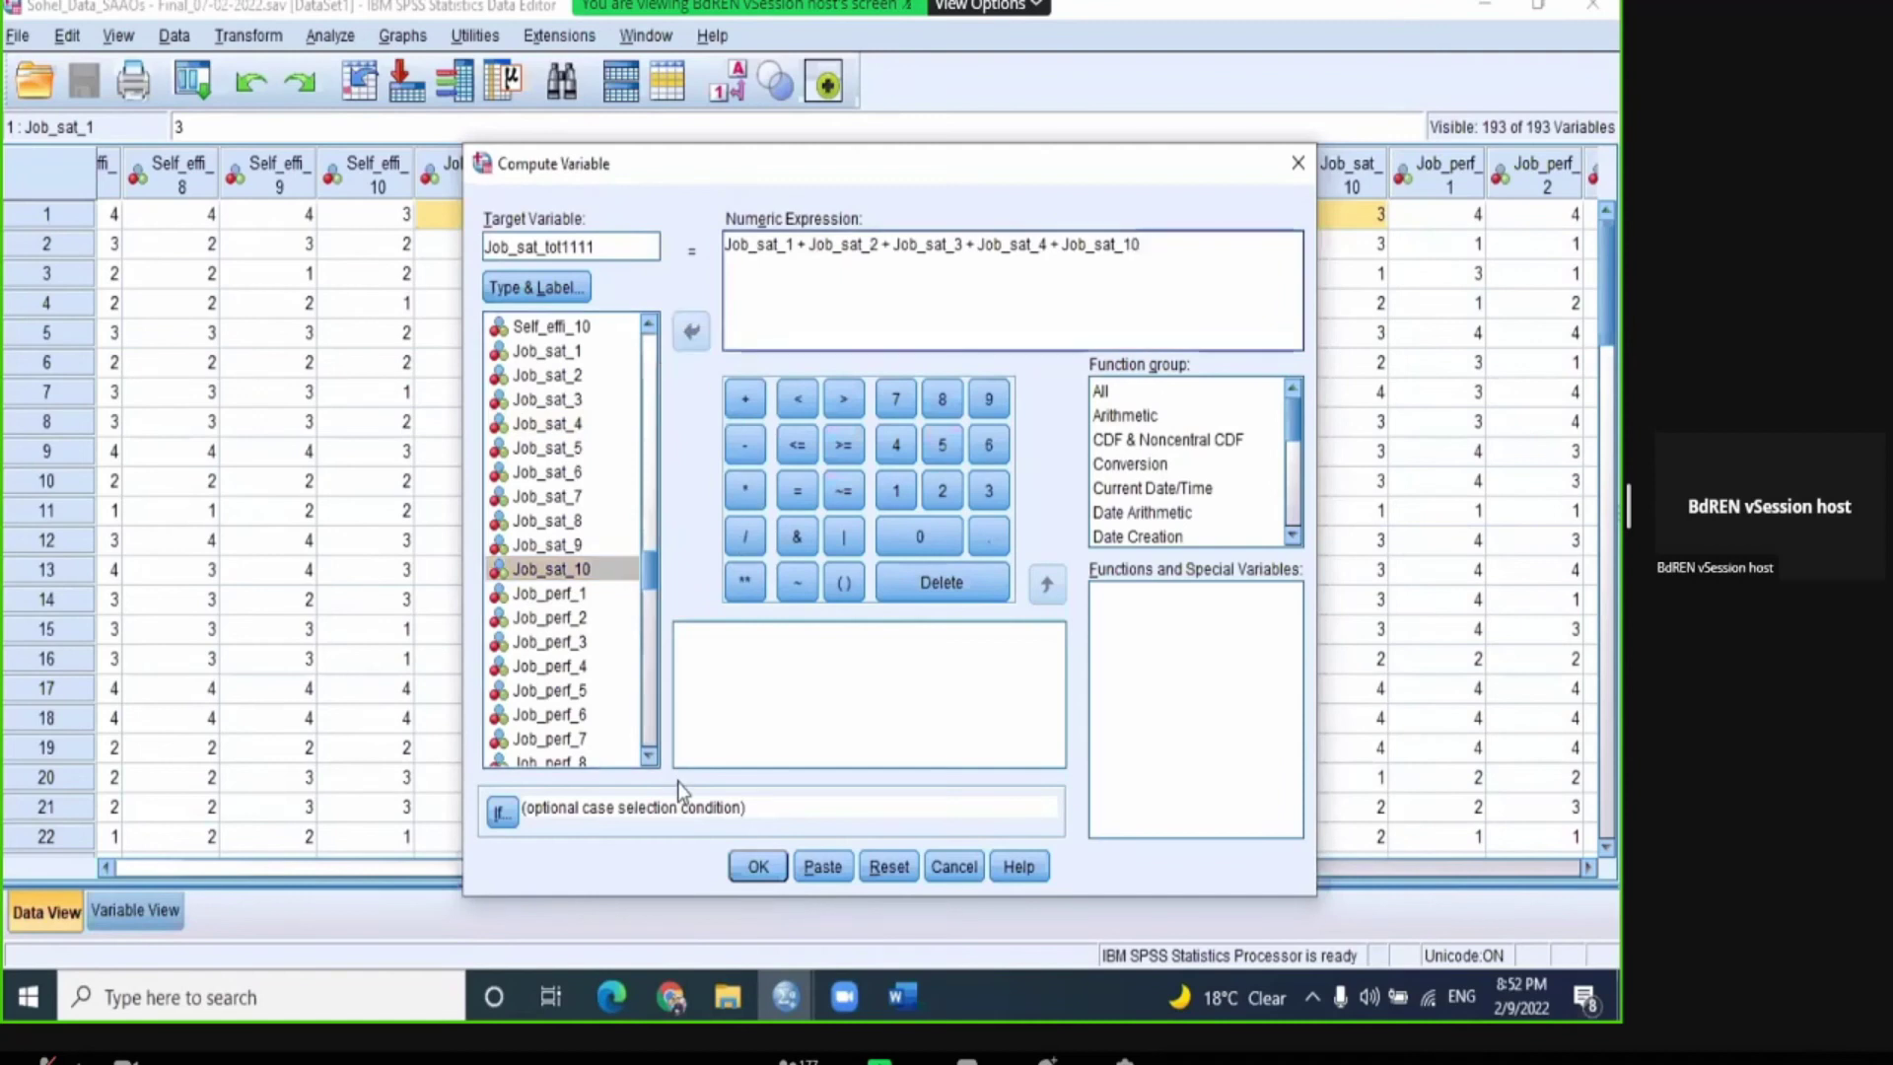
left_click(737, 867)
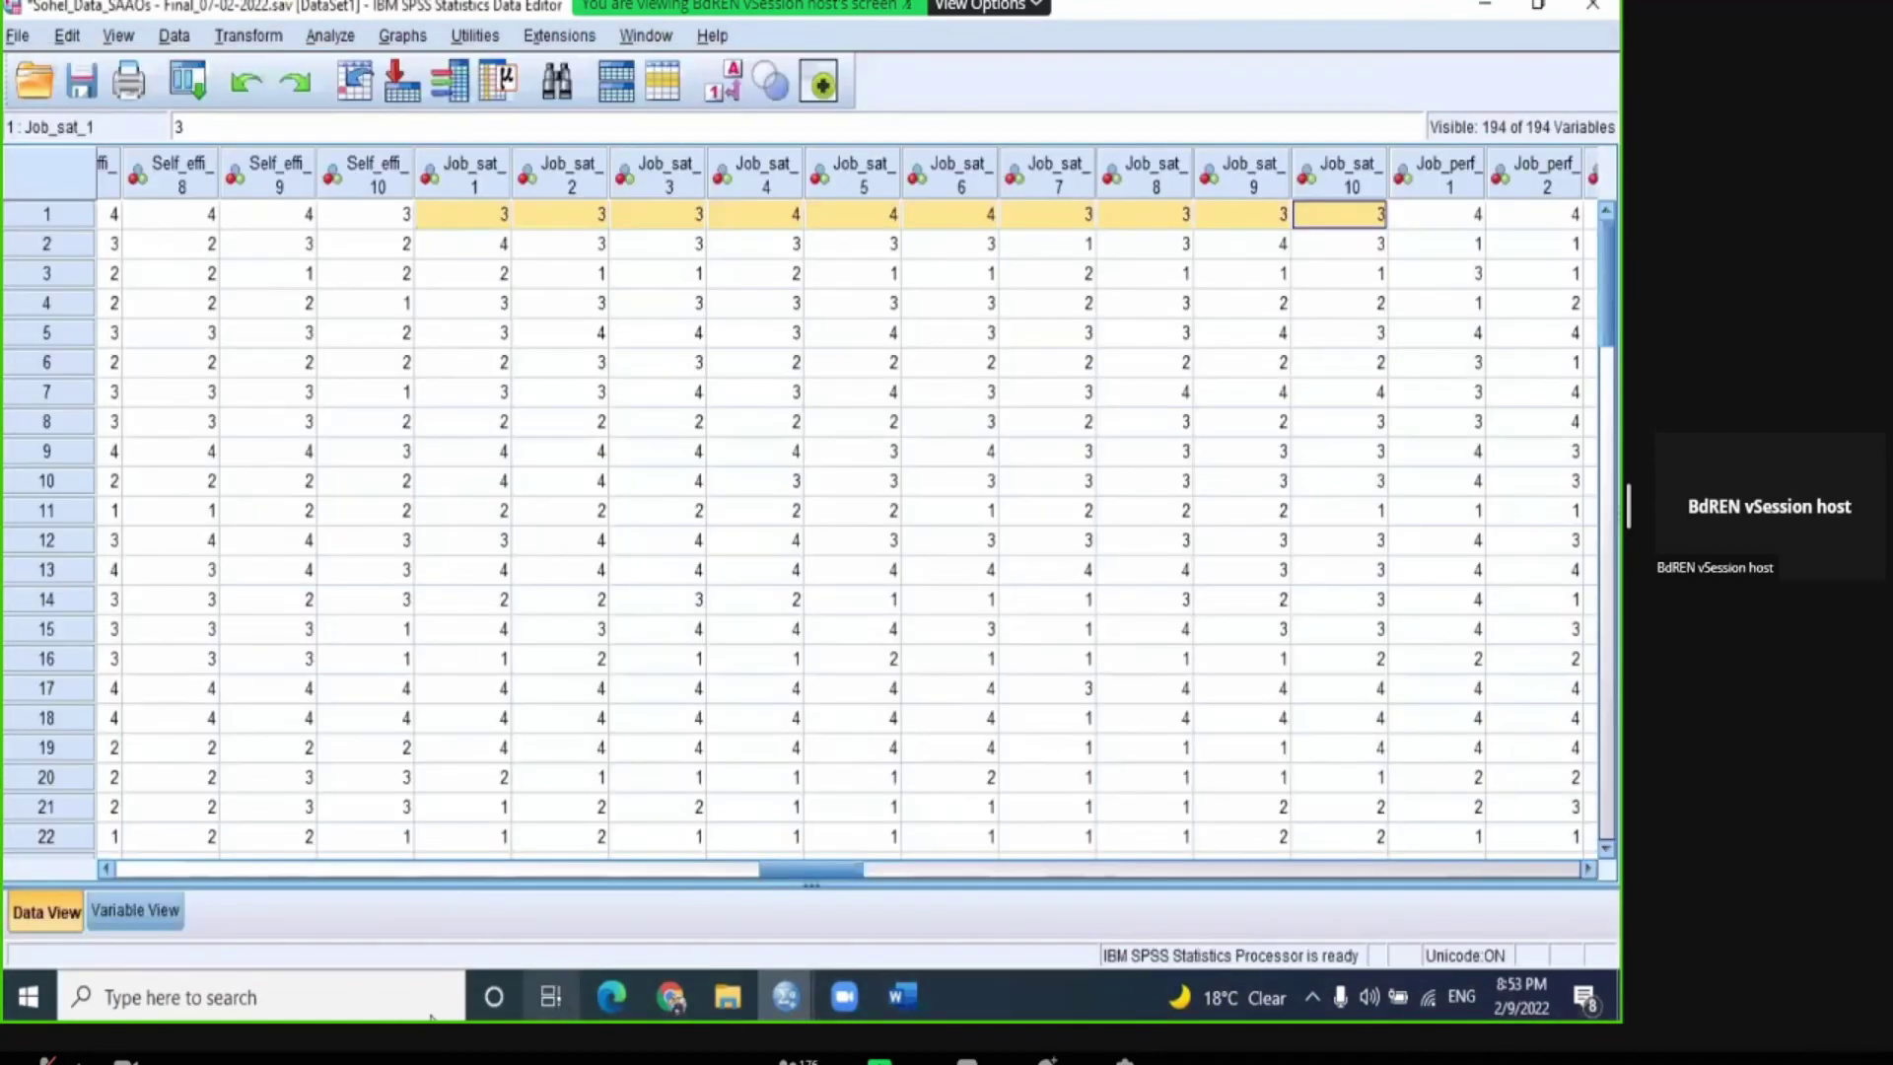
Step: Select the new Job_sat_tot1111 column at the end of the dataset and examine its values
left_click_drag(761, 872, 1491, 881)
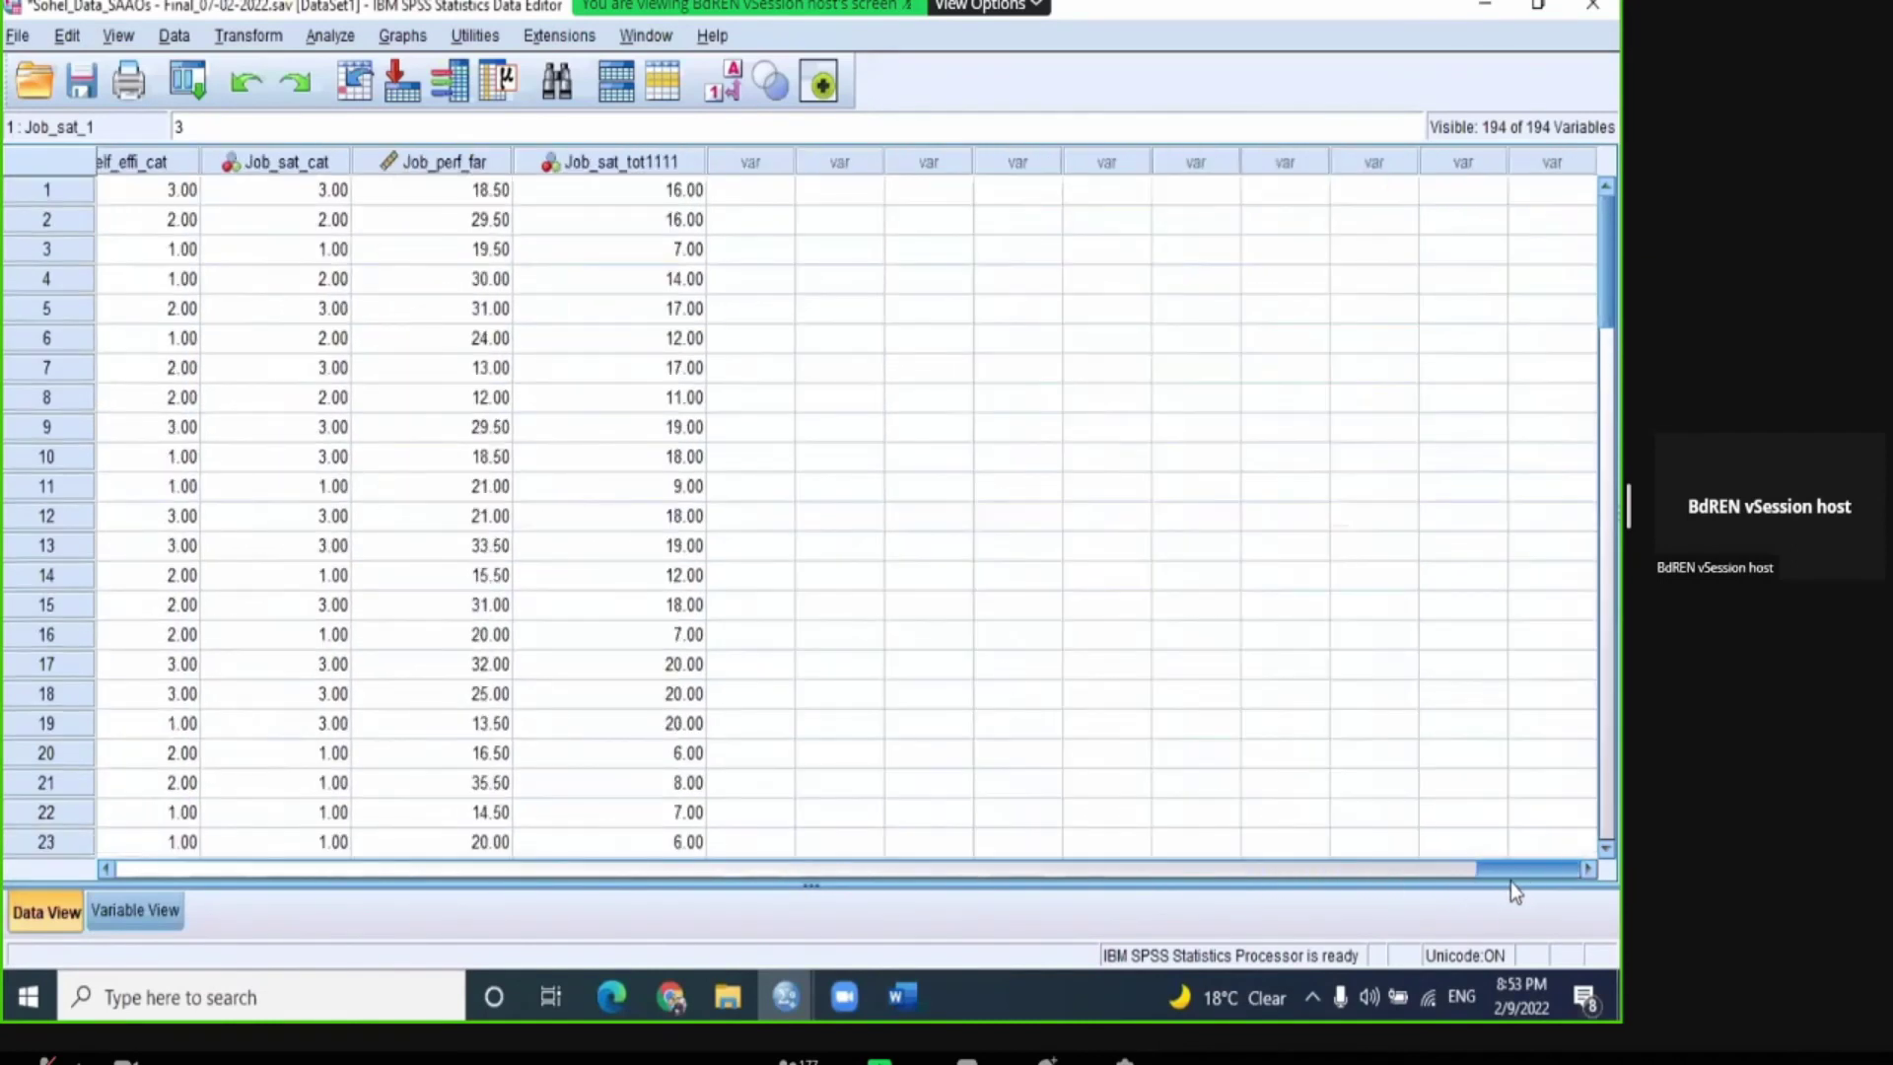
left_click(588, 174)
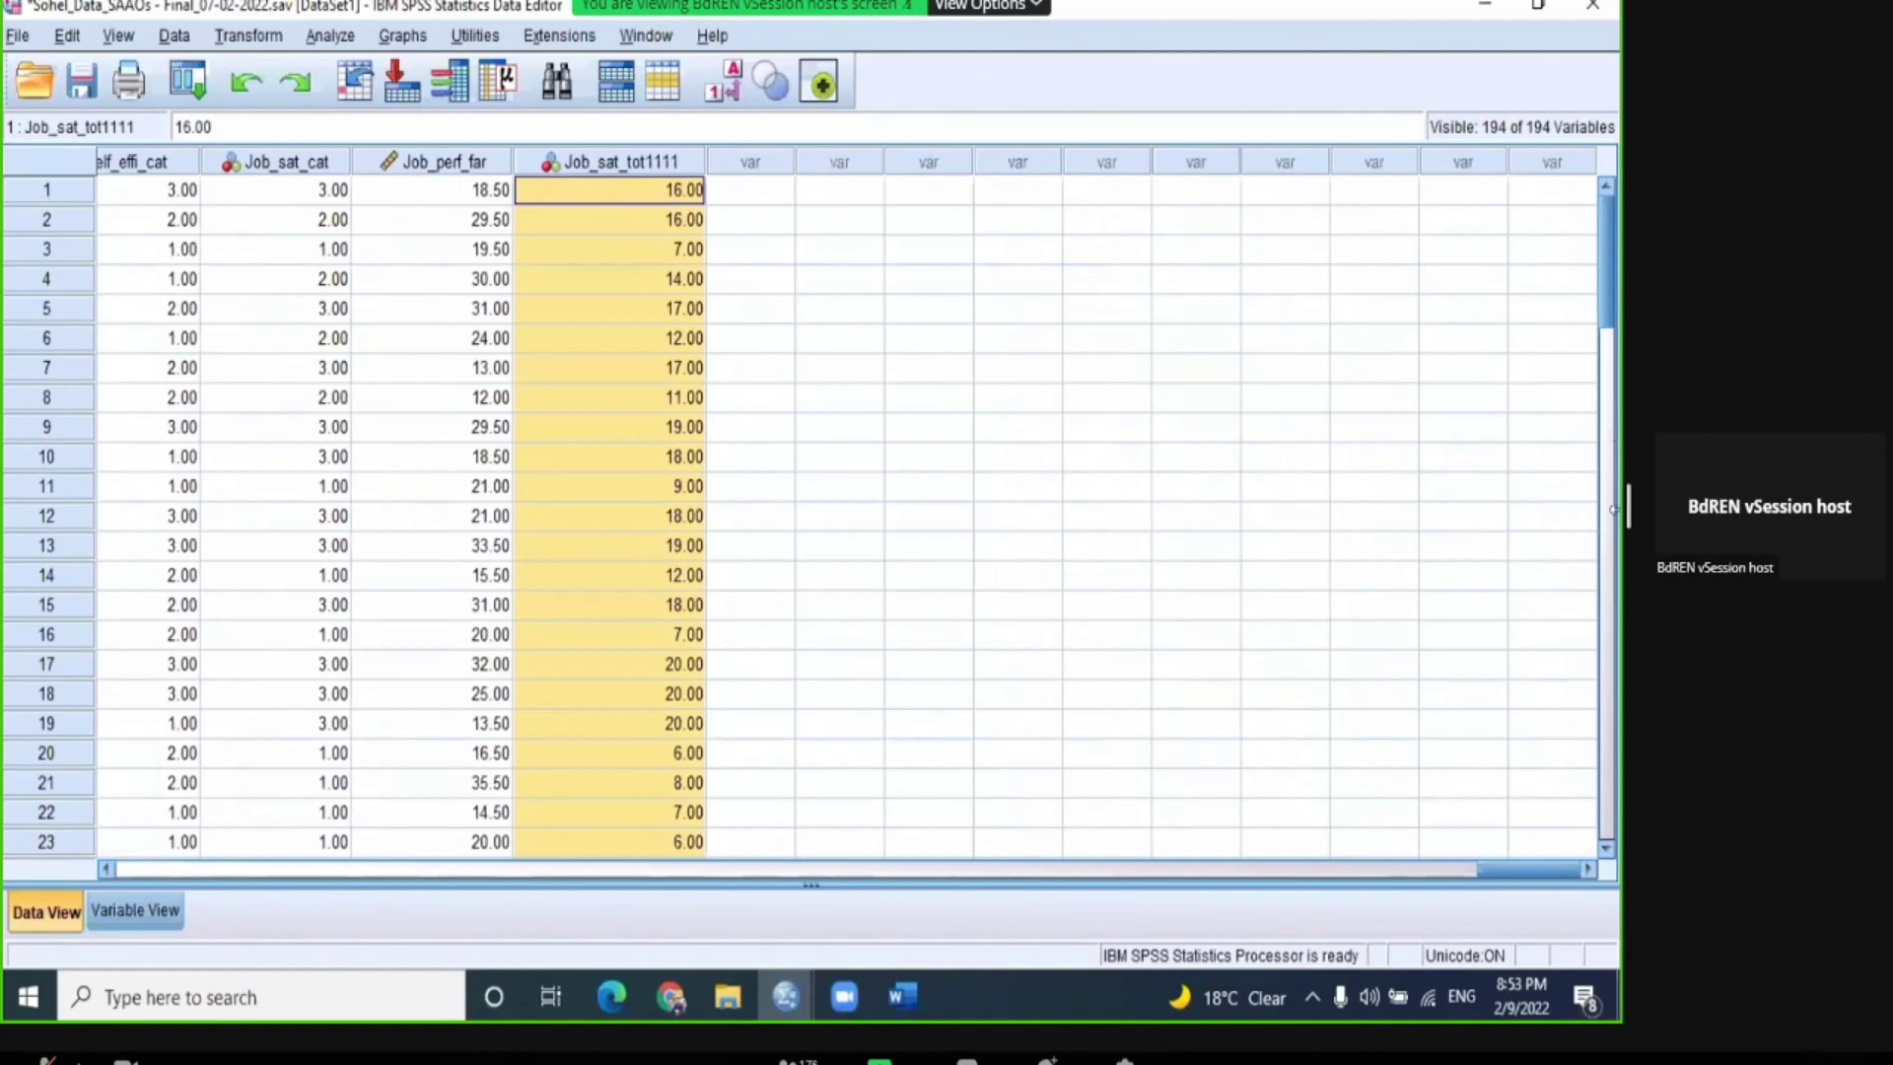
scroll(1604, 313, "down", 1)
left_click_drag(1605, 303, 1615, 202)
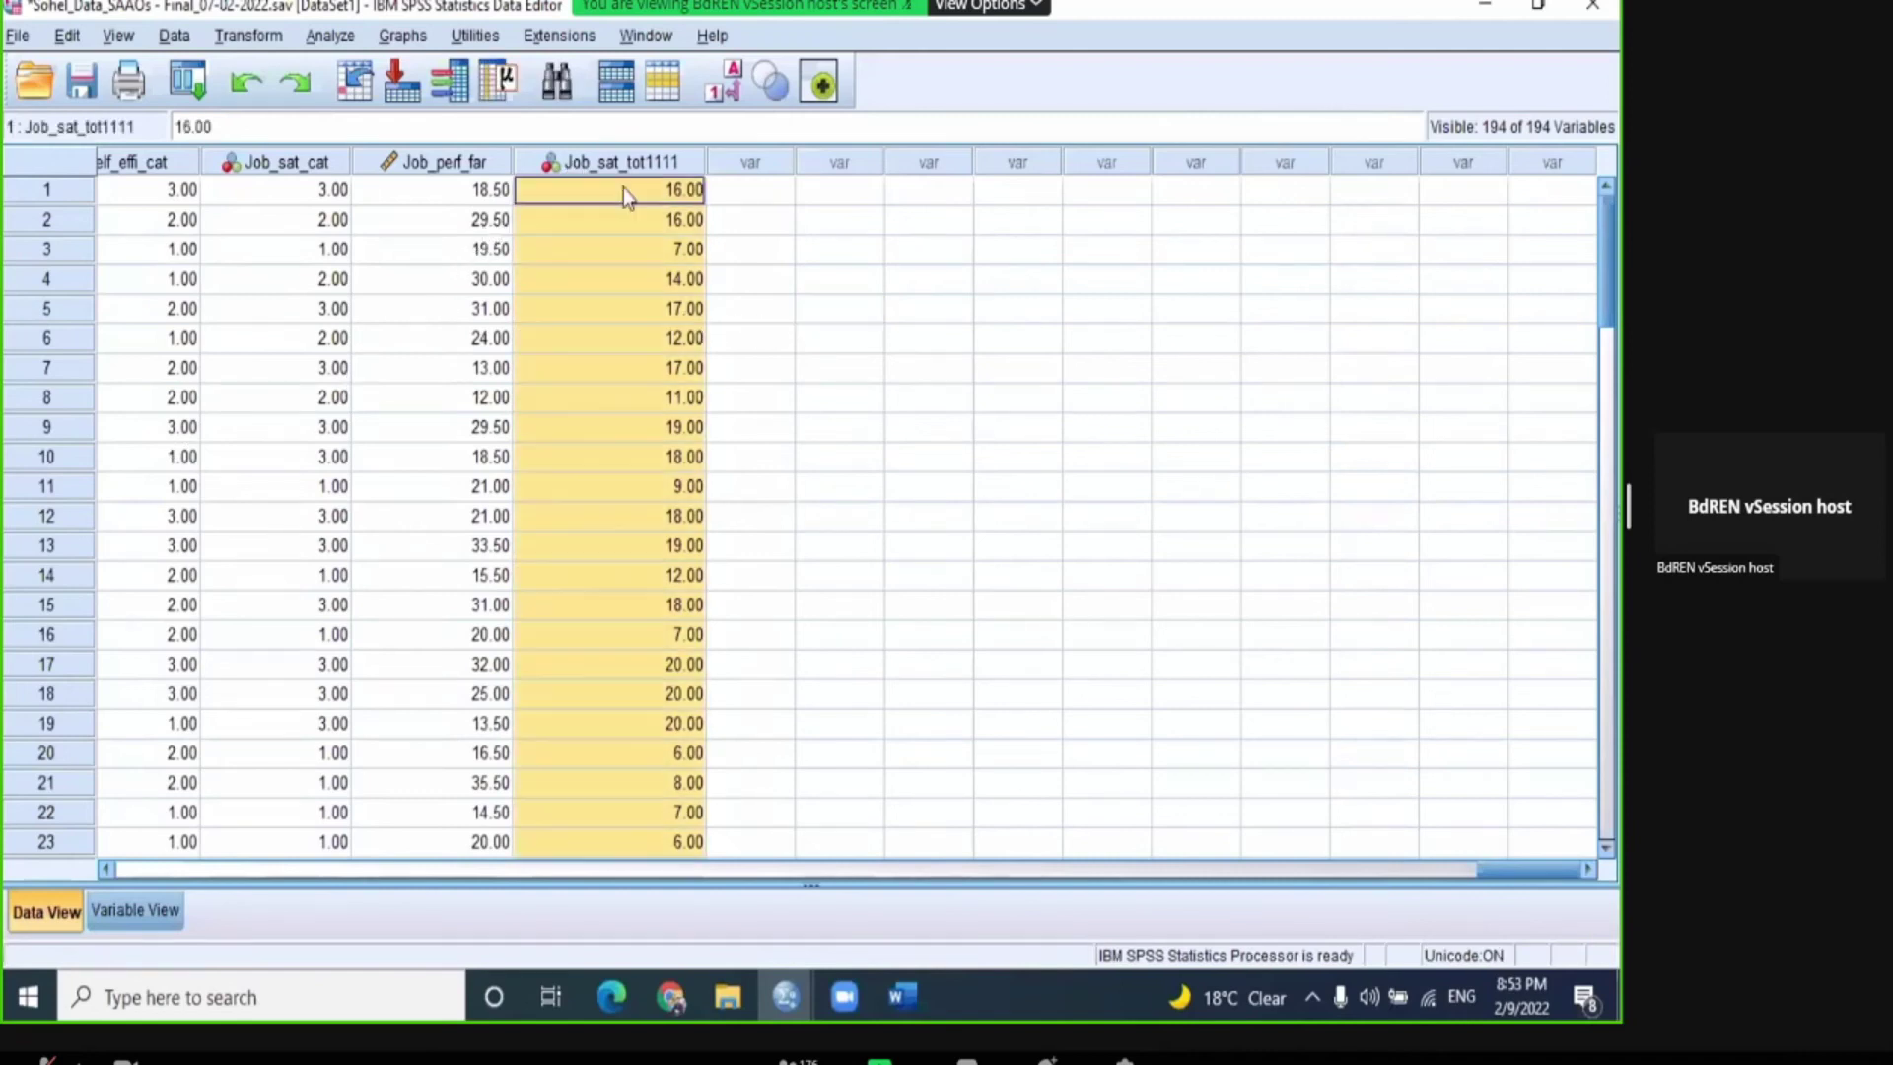
Step: Delete the Job_sat_tot1111 variable, go back to the first variables and save the dataset
key("Delete")
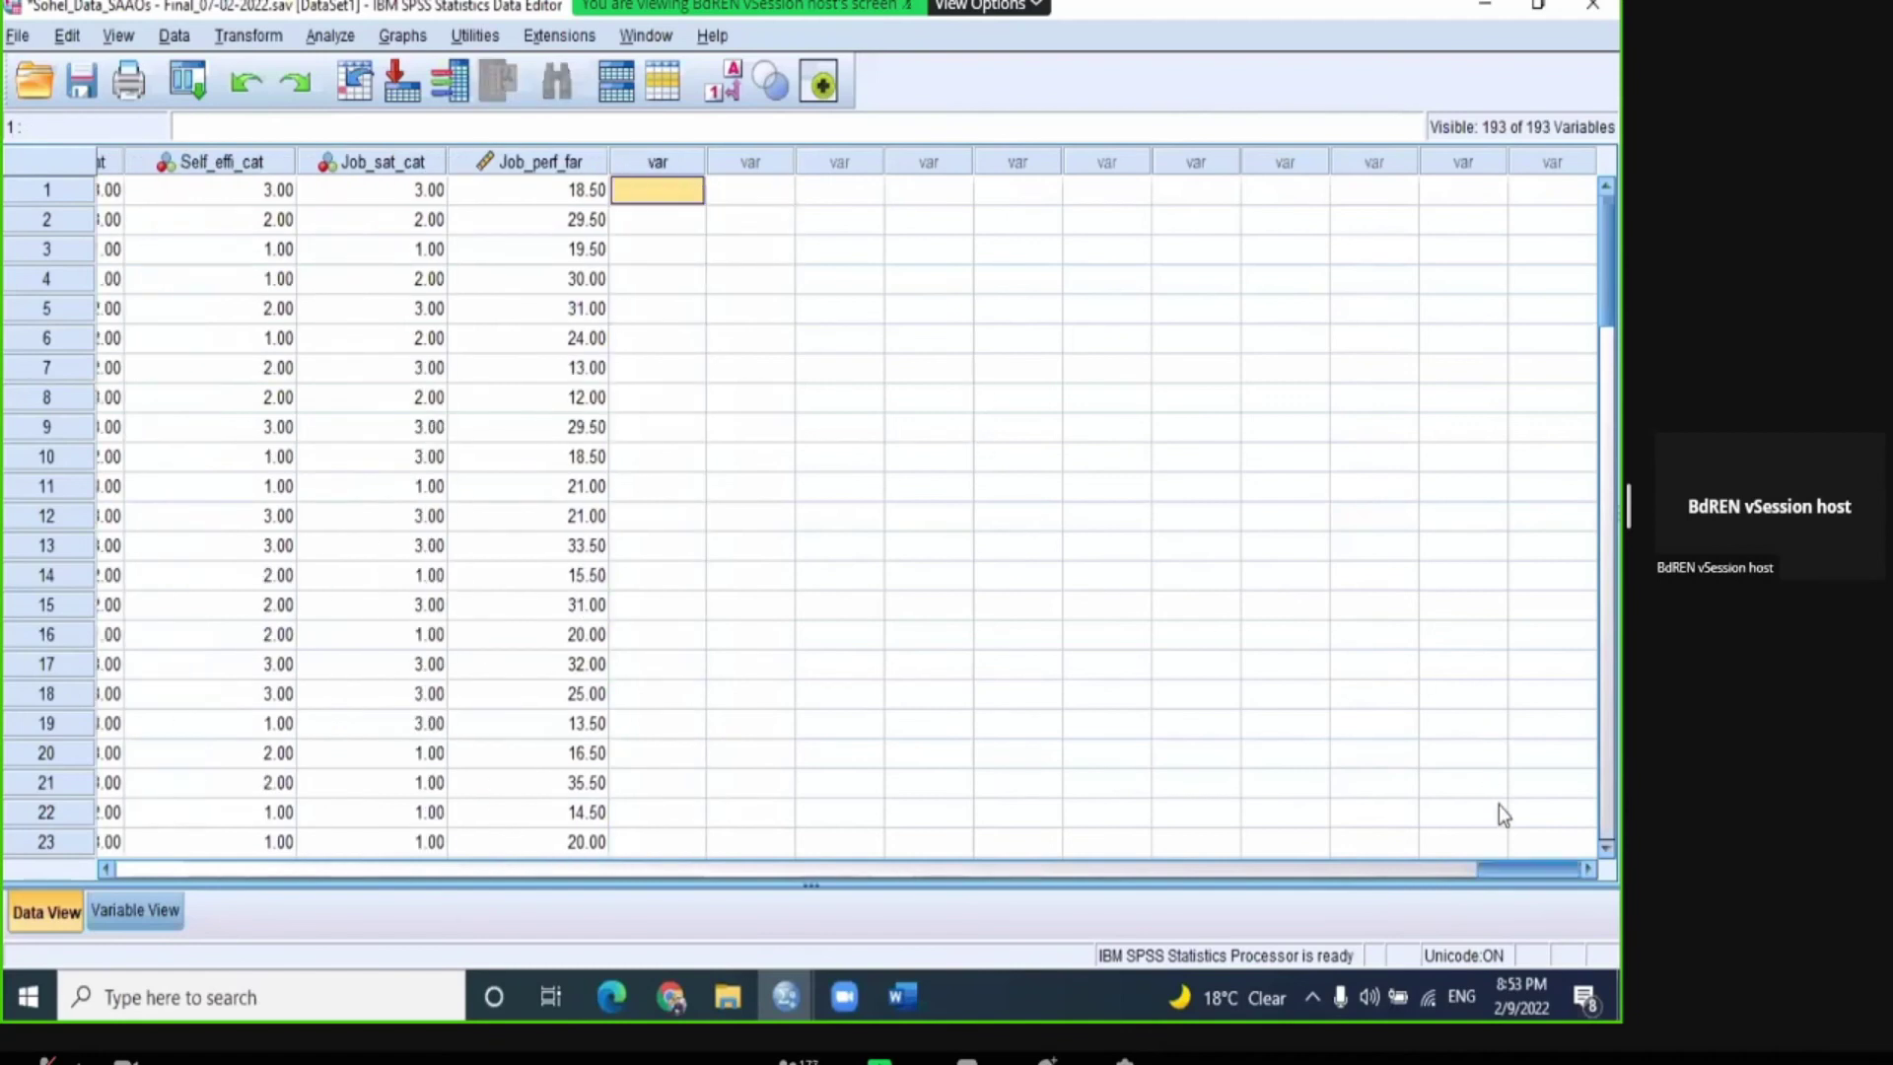
left_click_drag(1506, 857, 148, 872)
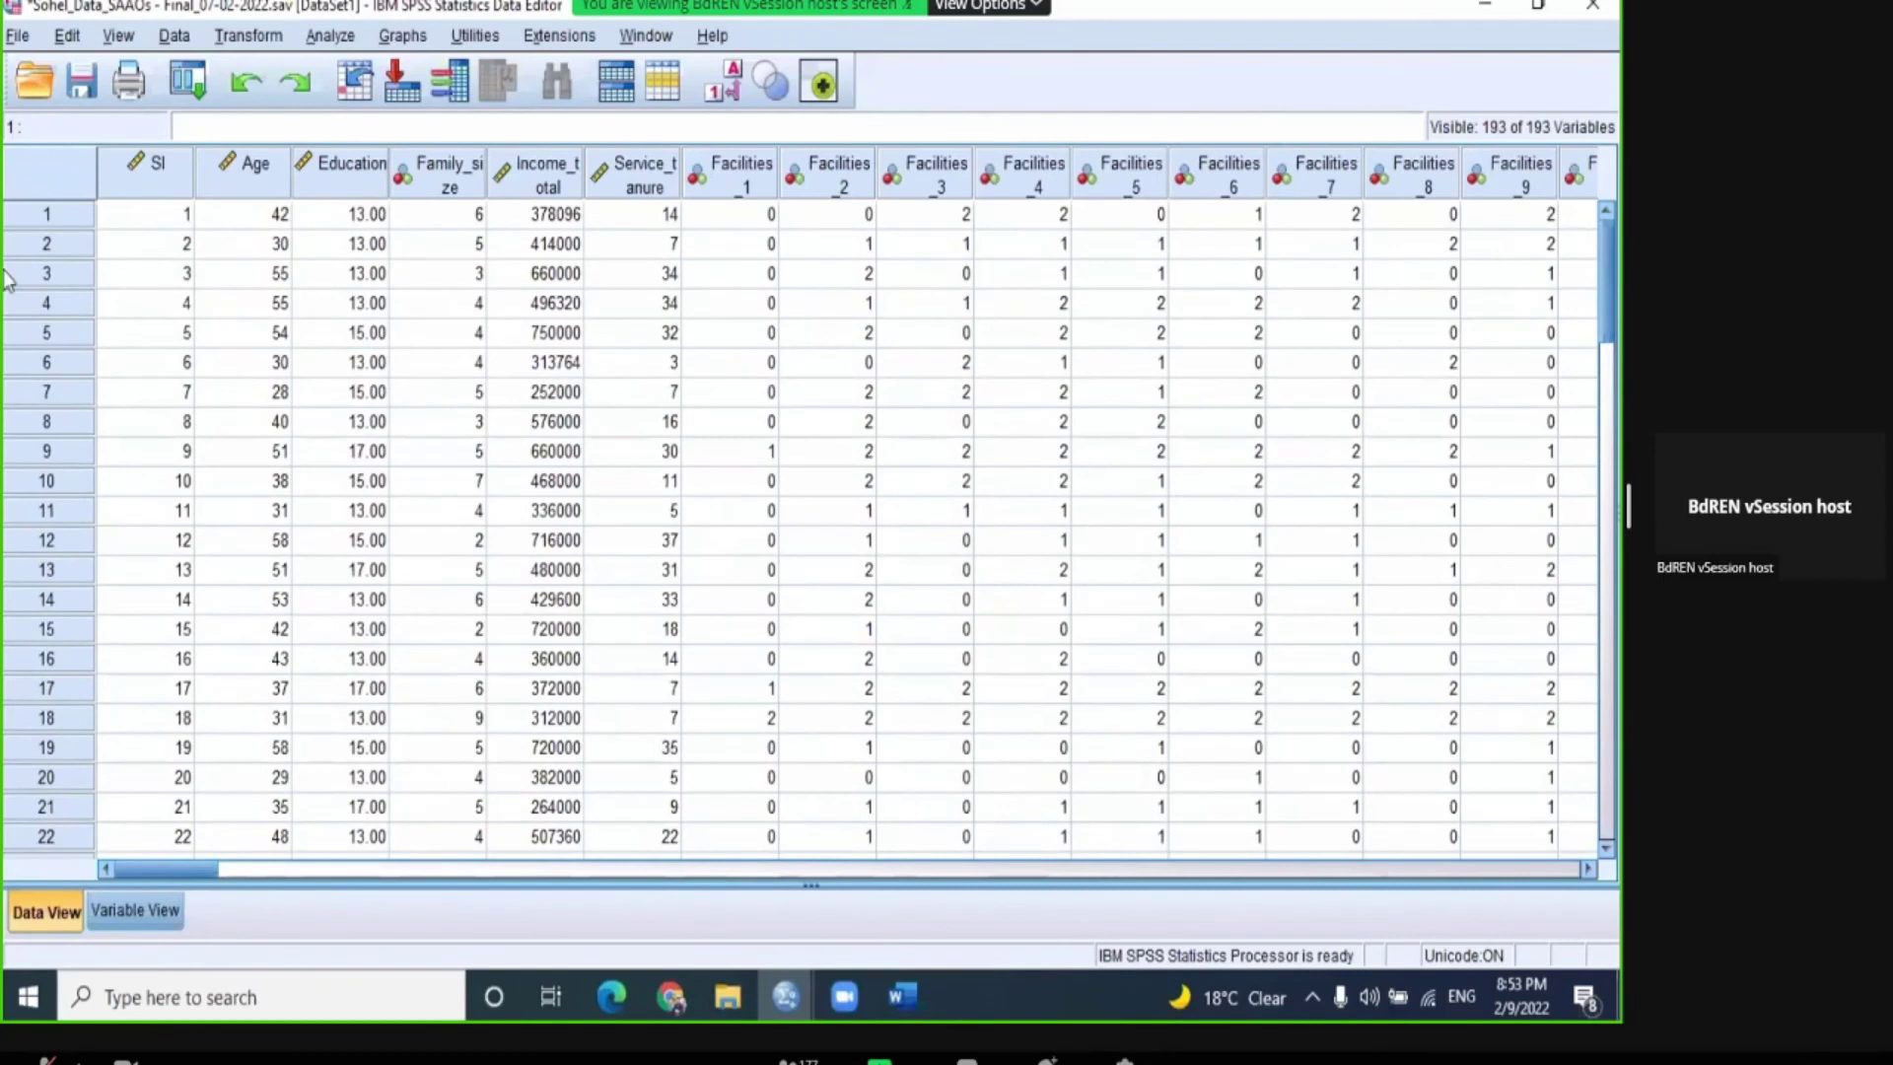
left_click(83, 85)
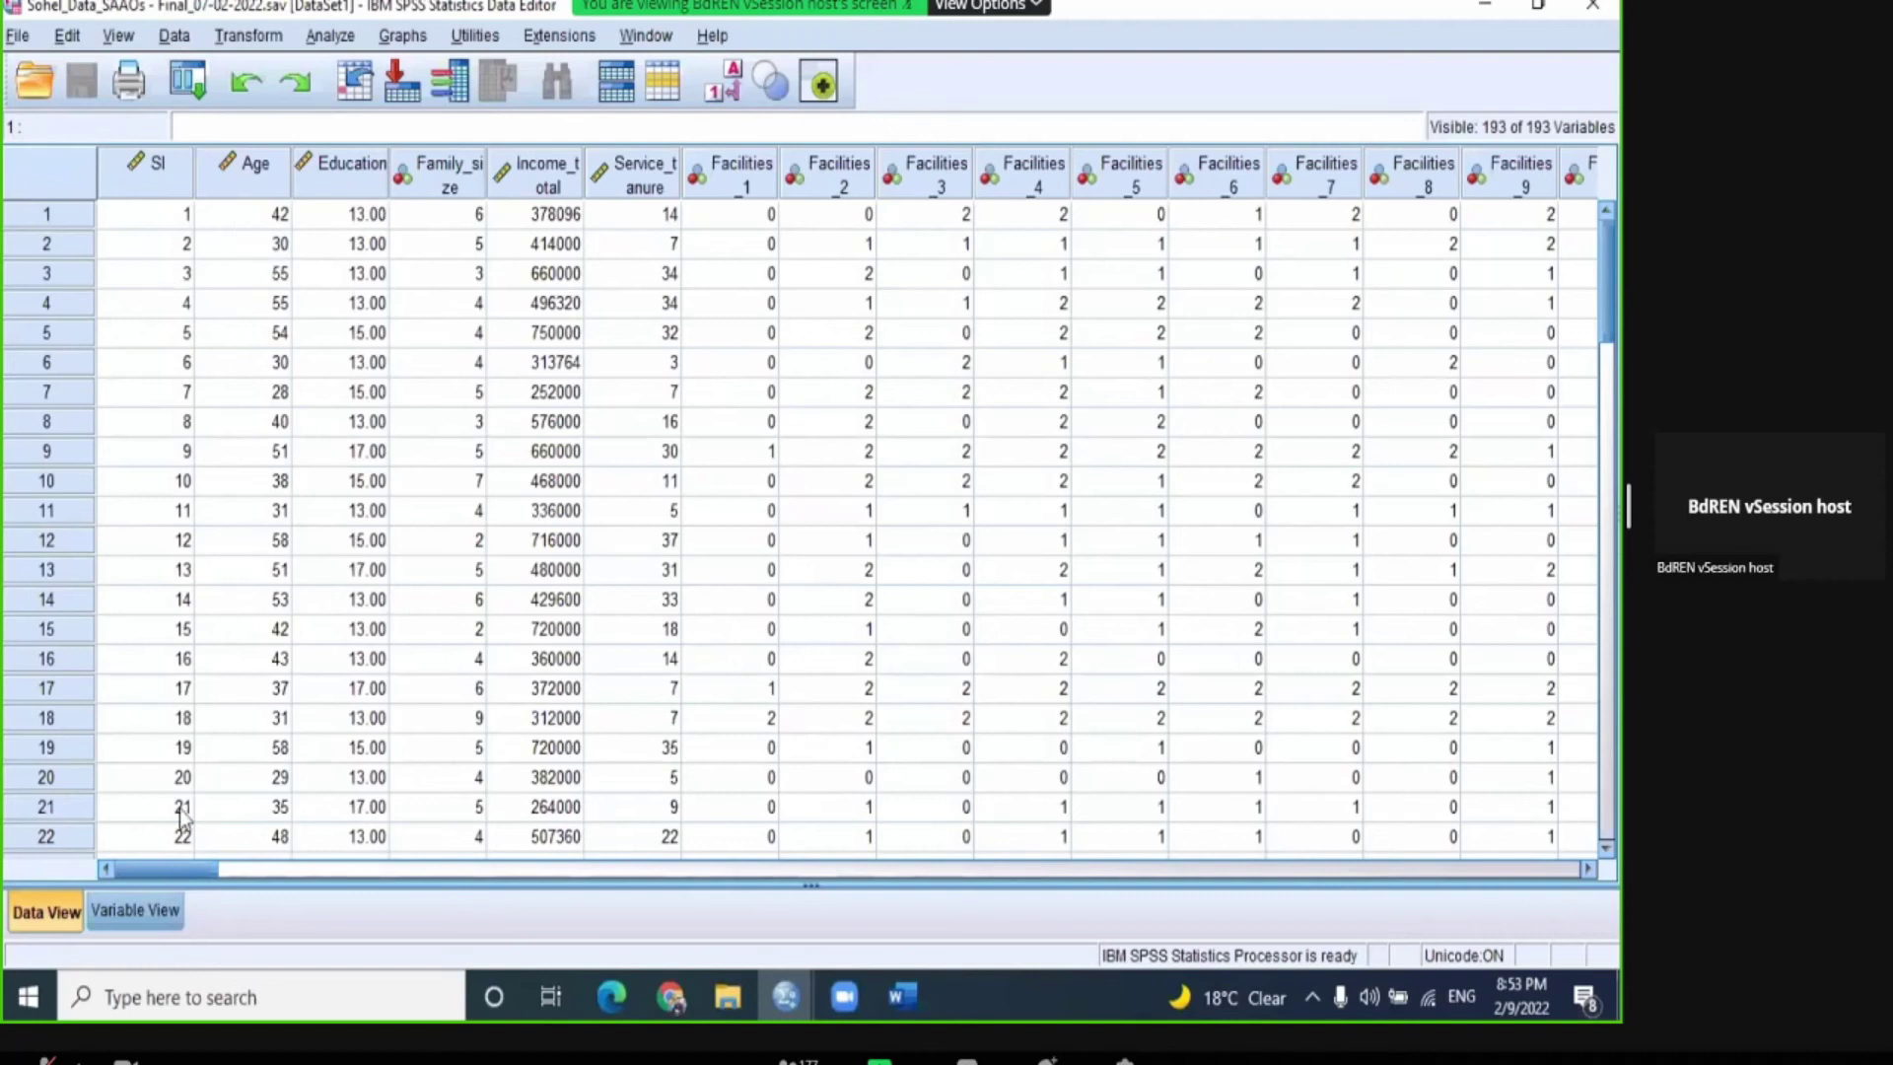
Step: Examine the variable definitions through the job satisfaction and job performance items, and return to the case data
left_click(136, 910)
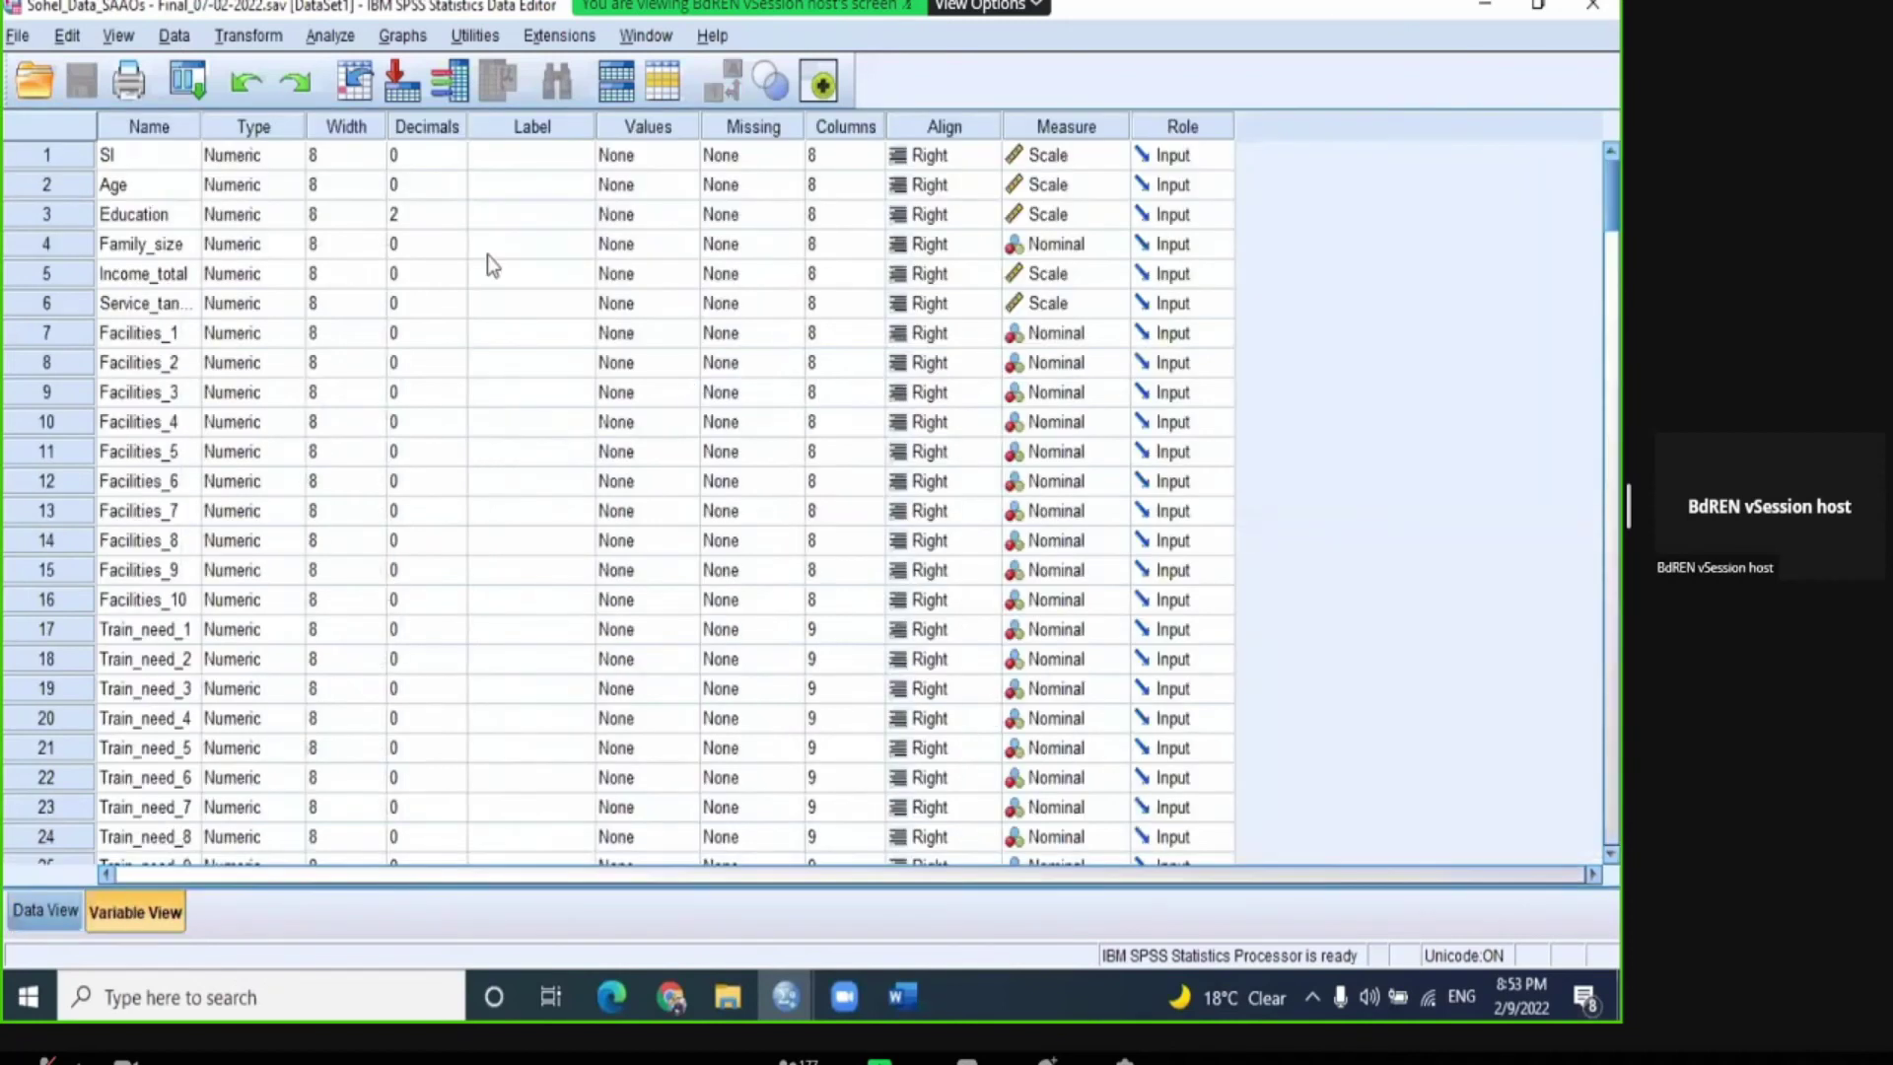
scroll(288, 782, "down", 10)
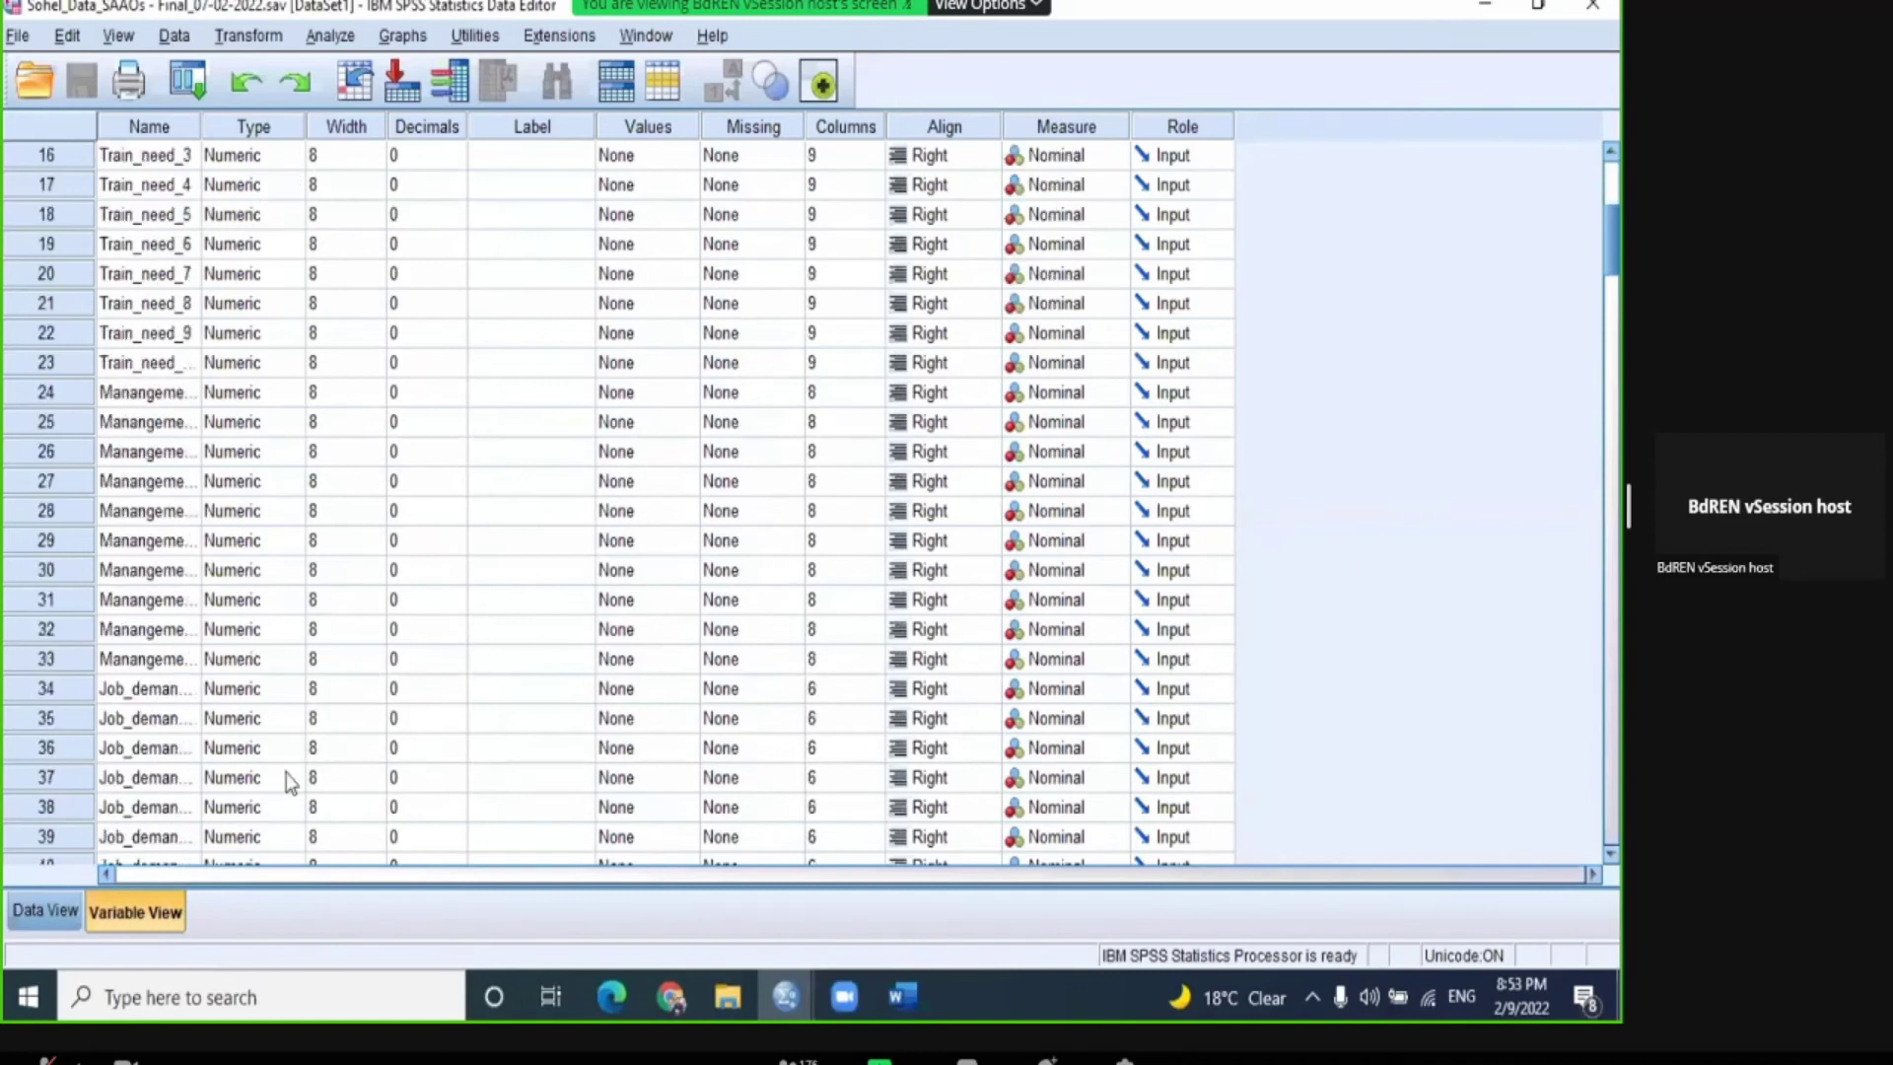
scroll(288, 782, "down", 20)
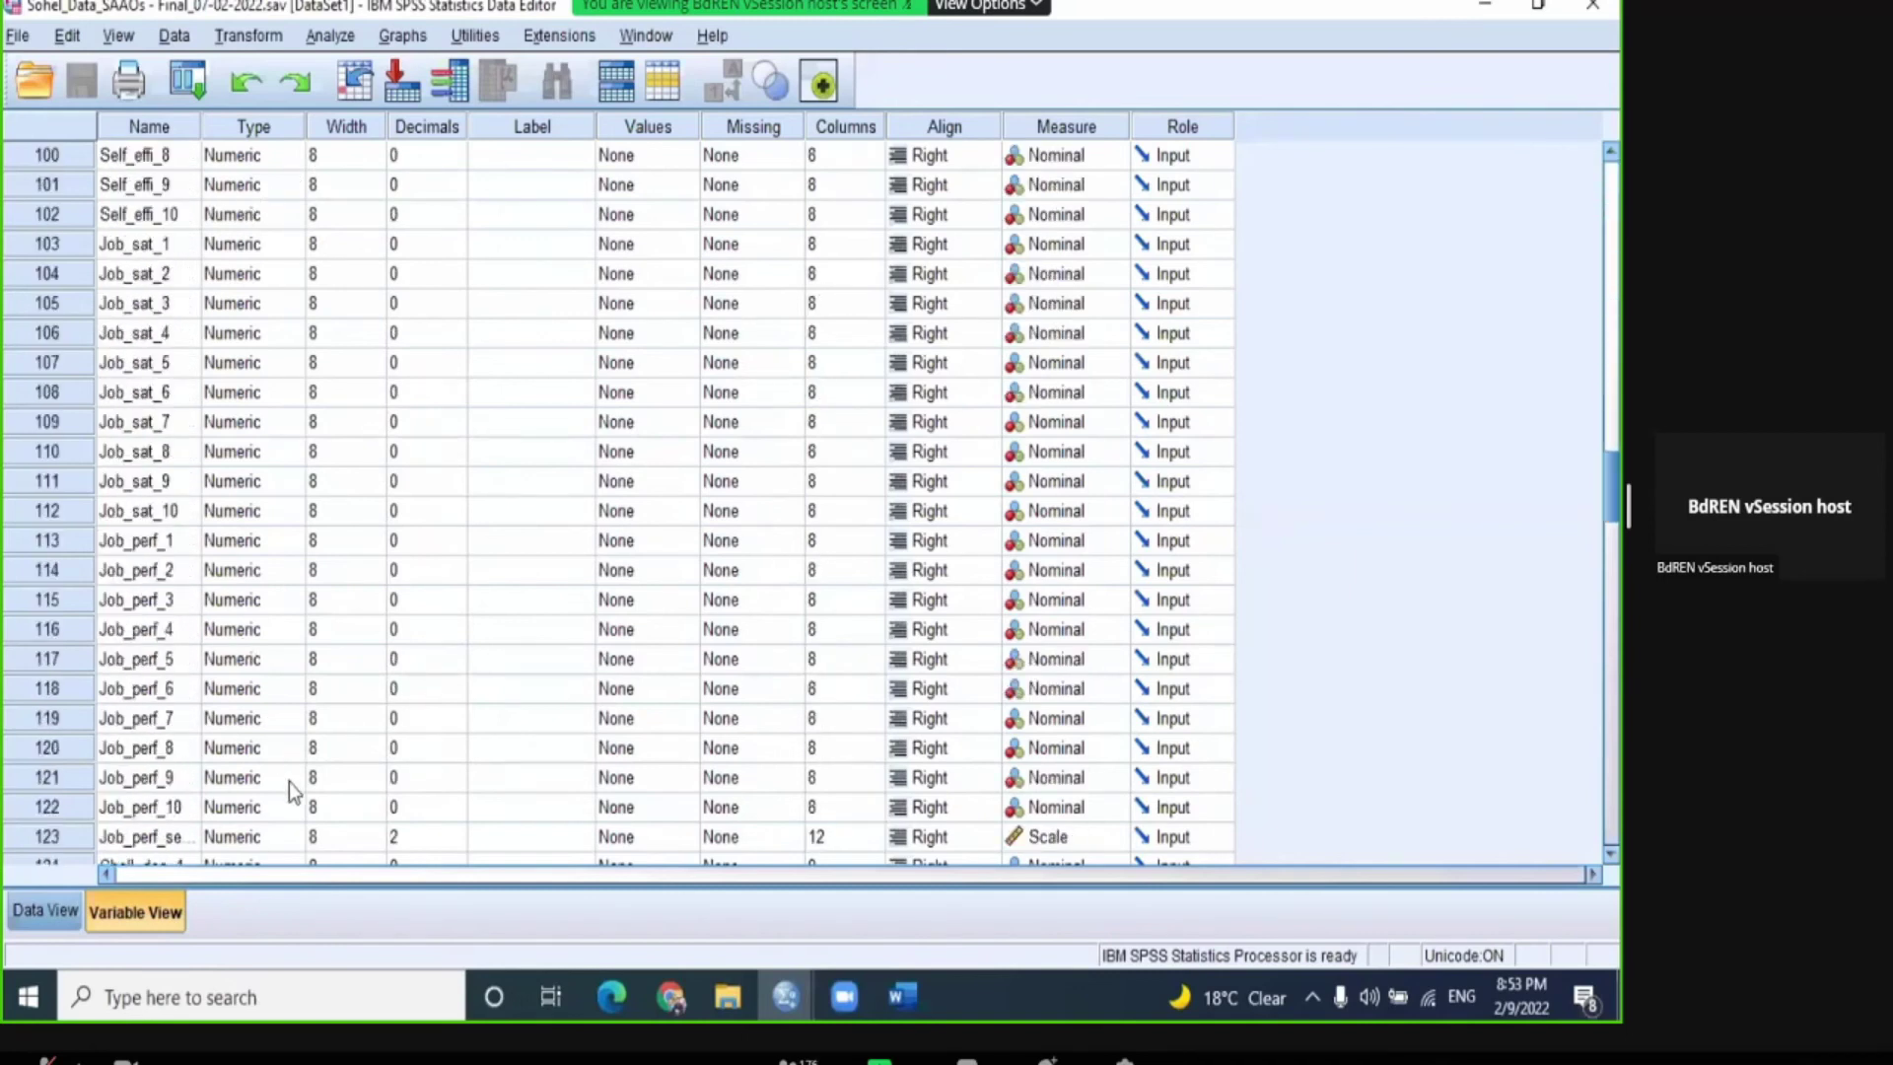
scroll(289, 781, "down", 6)
scroll(286, 774, "up", 20)
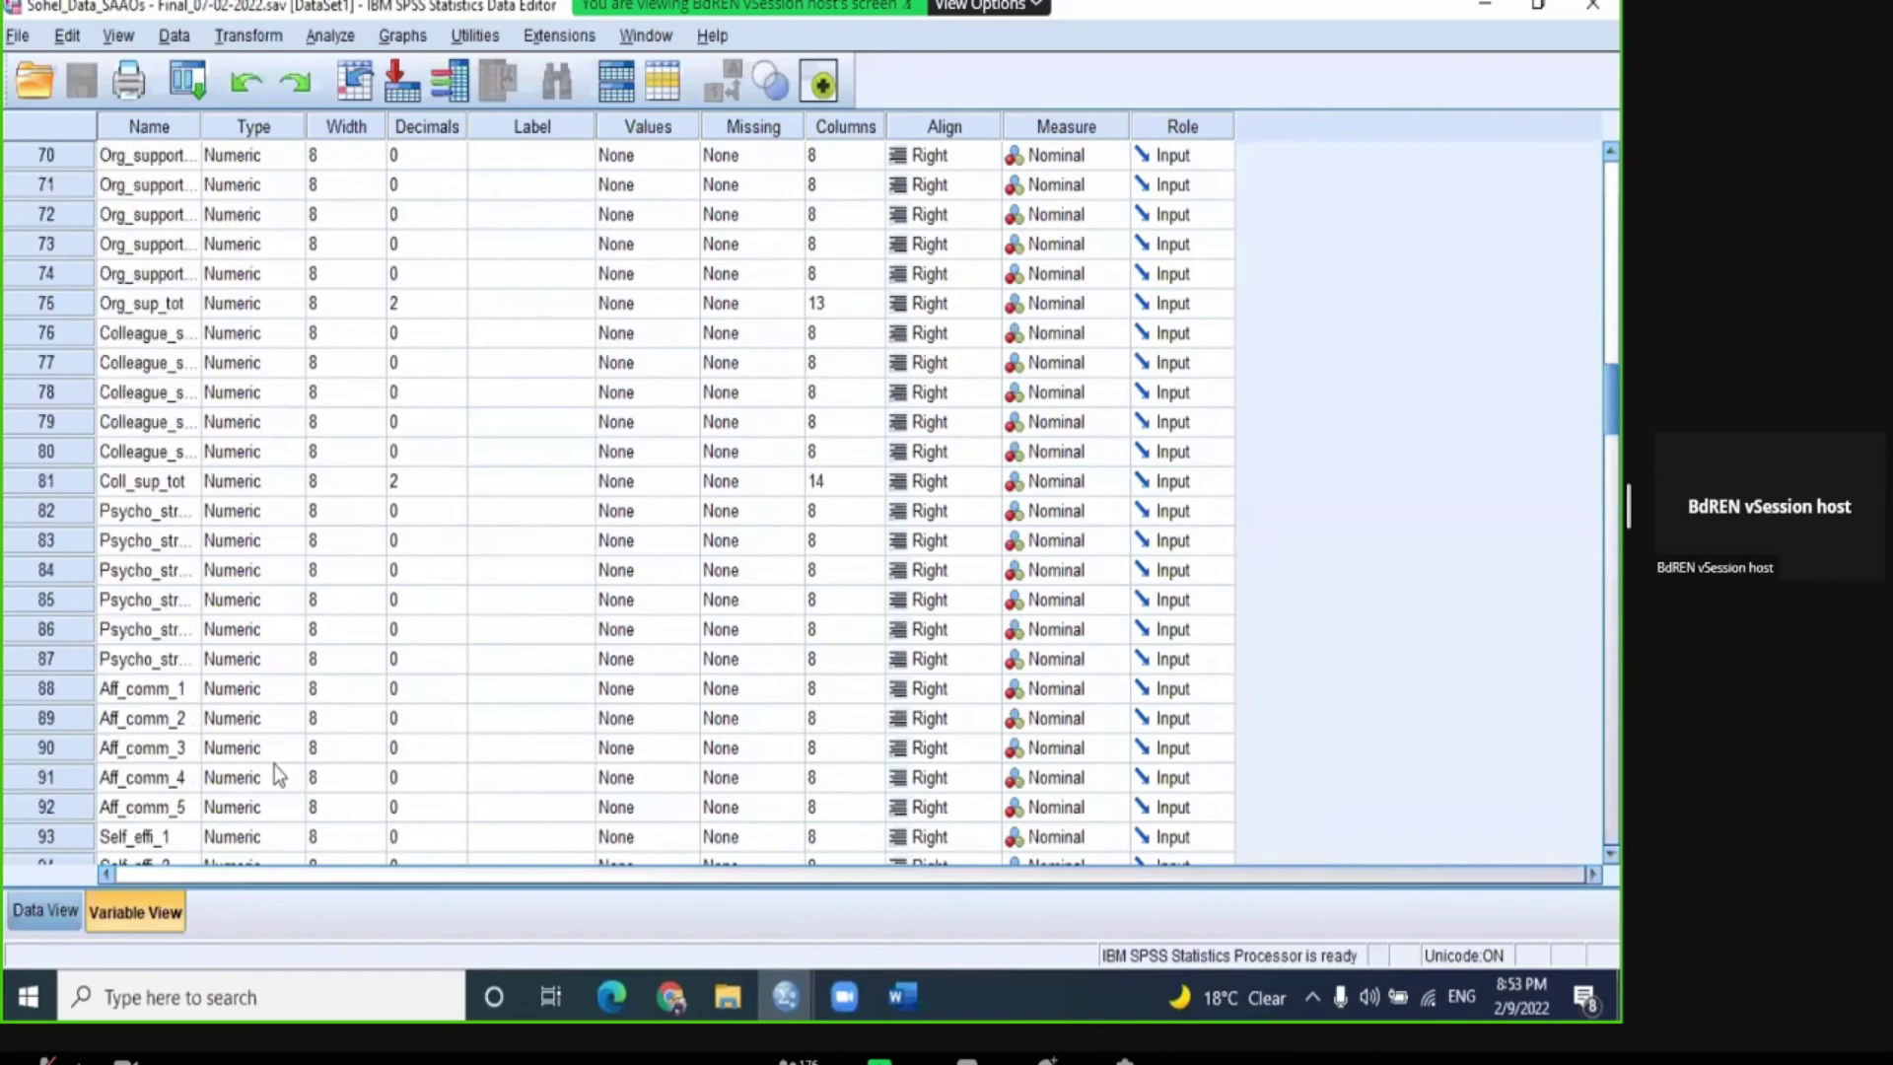
scroll(274, 759, "up", 9)
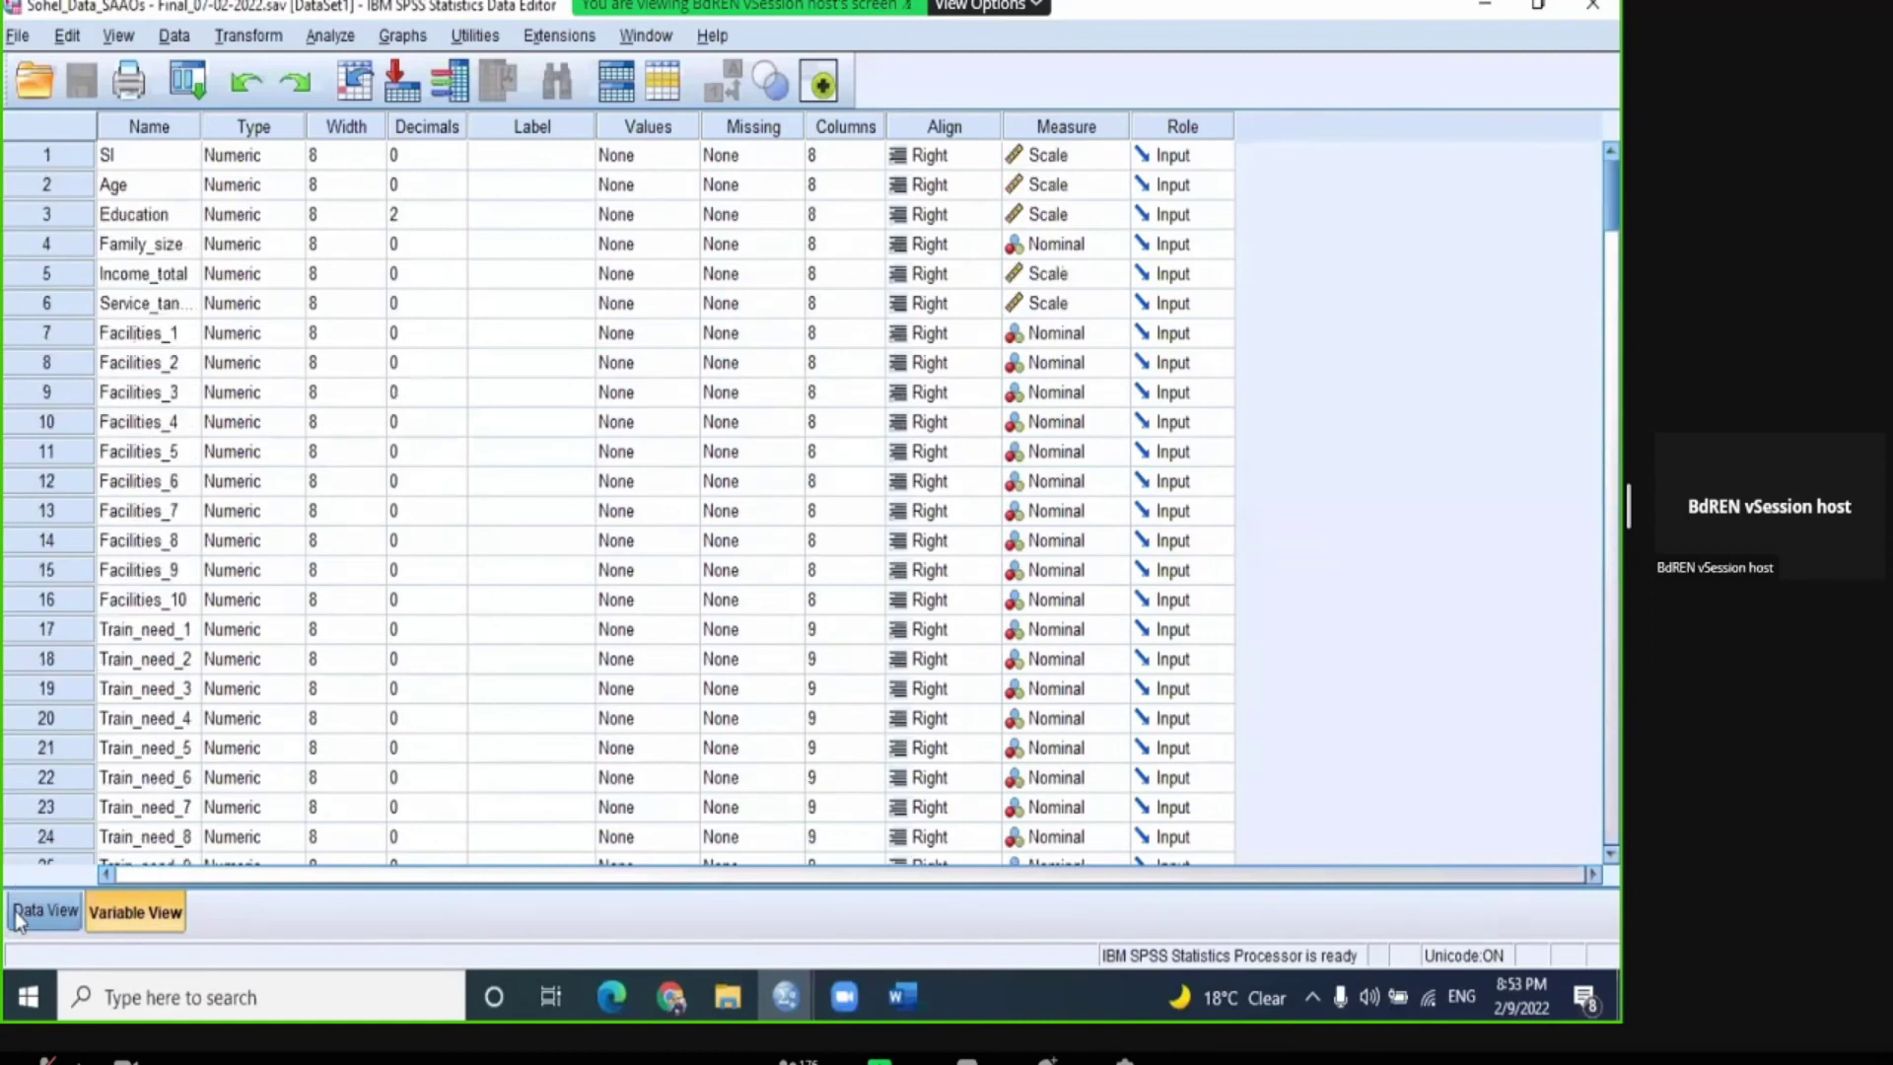
left_click(45, 909)
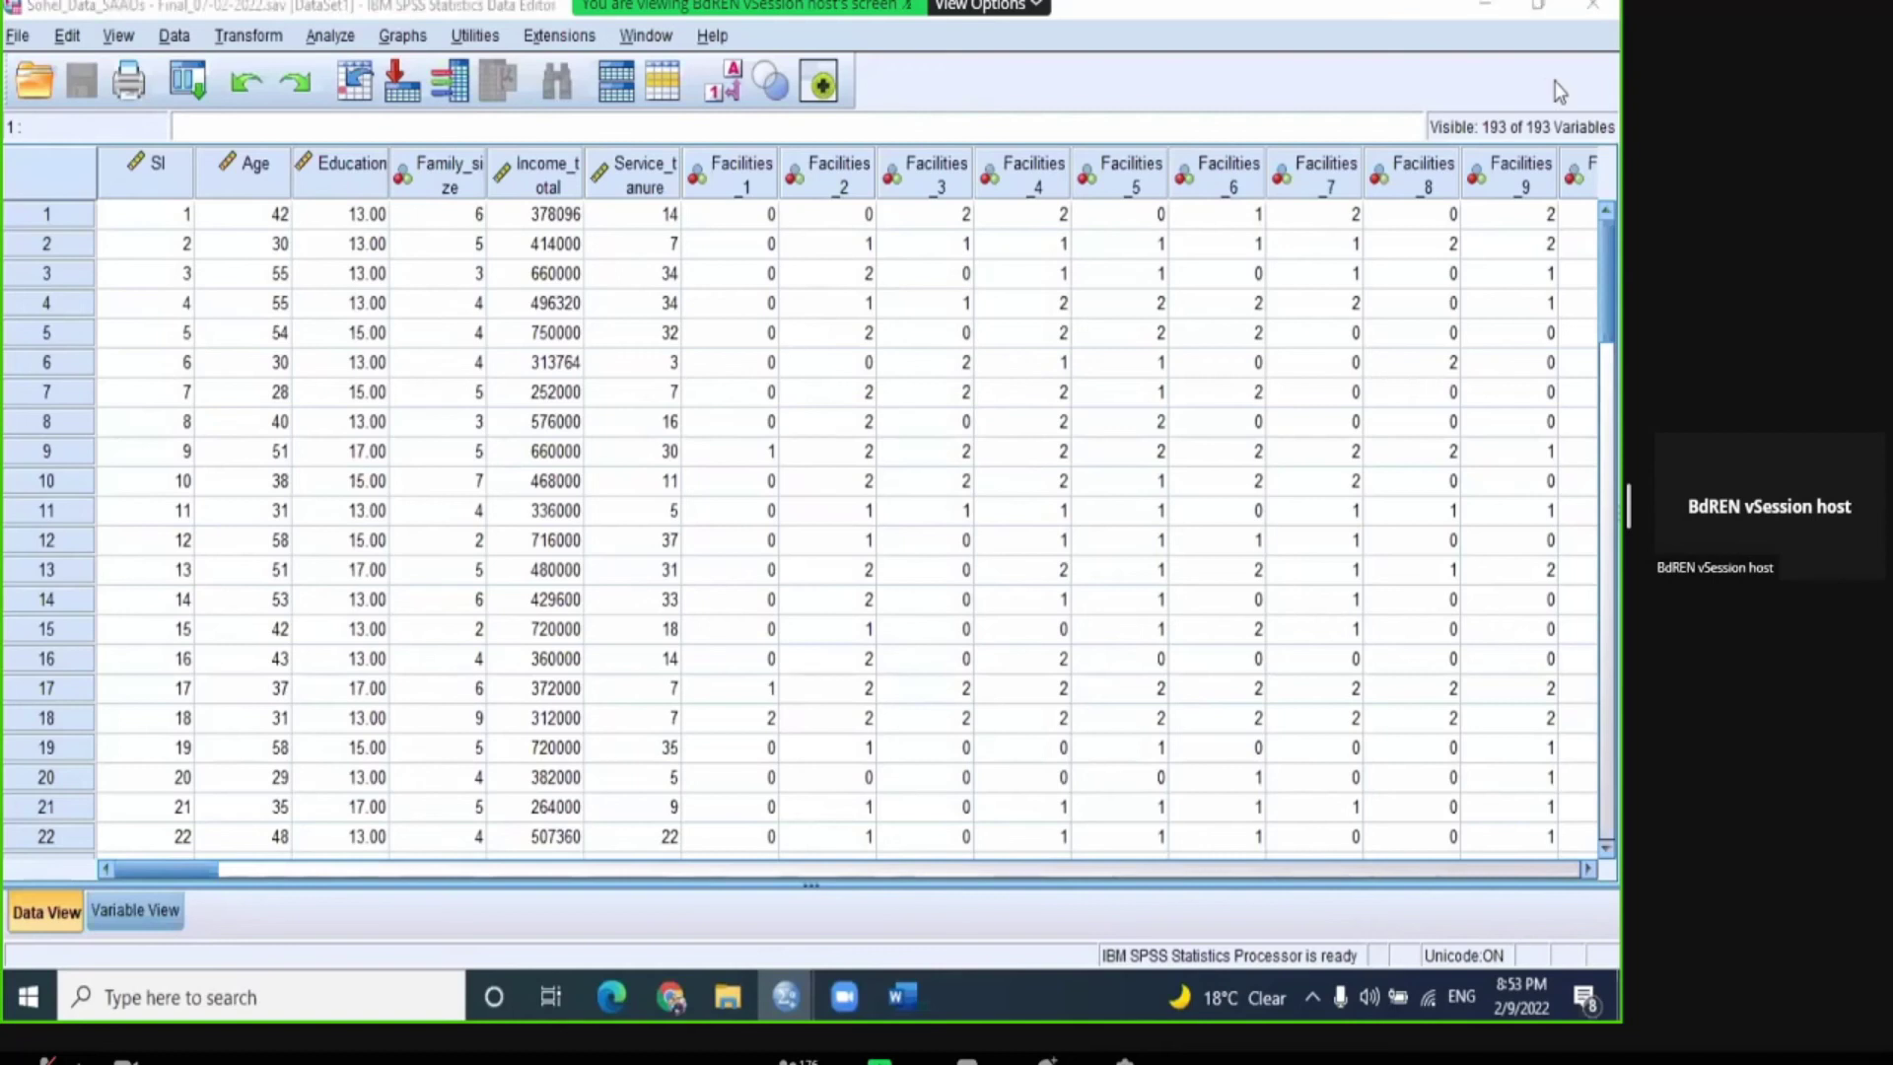
Step: Minimize the dataset and the file browser to show the AEX 302 course outline in Word
left_click(1485, 12)
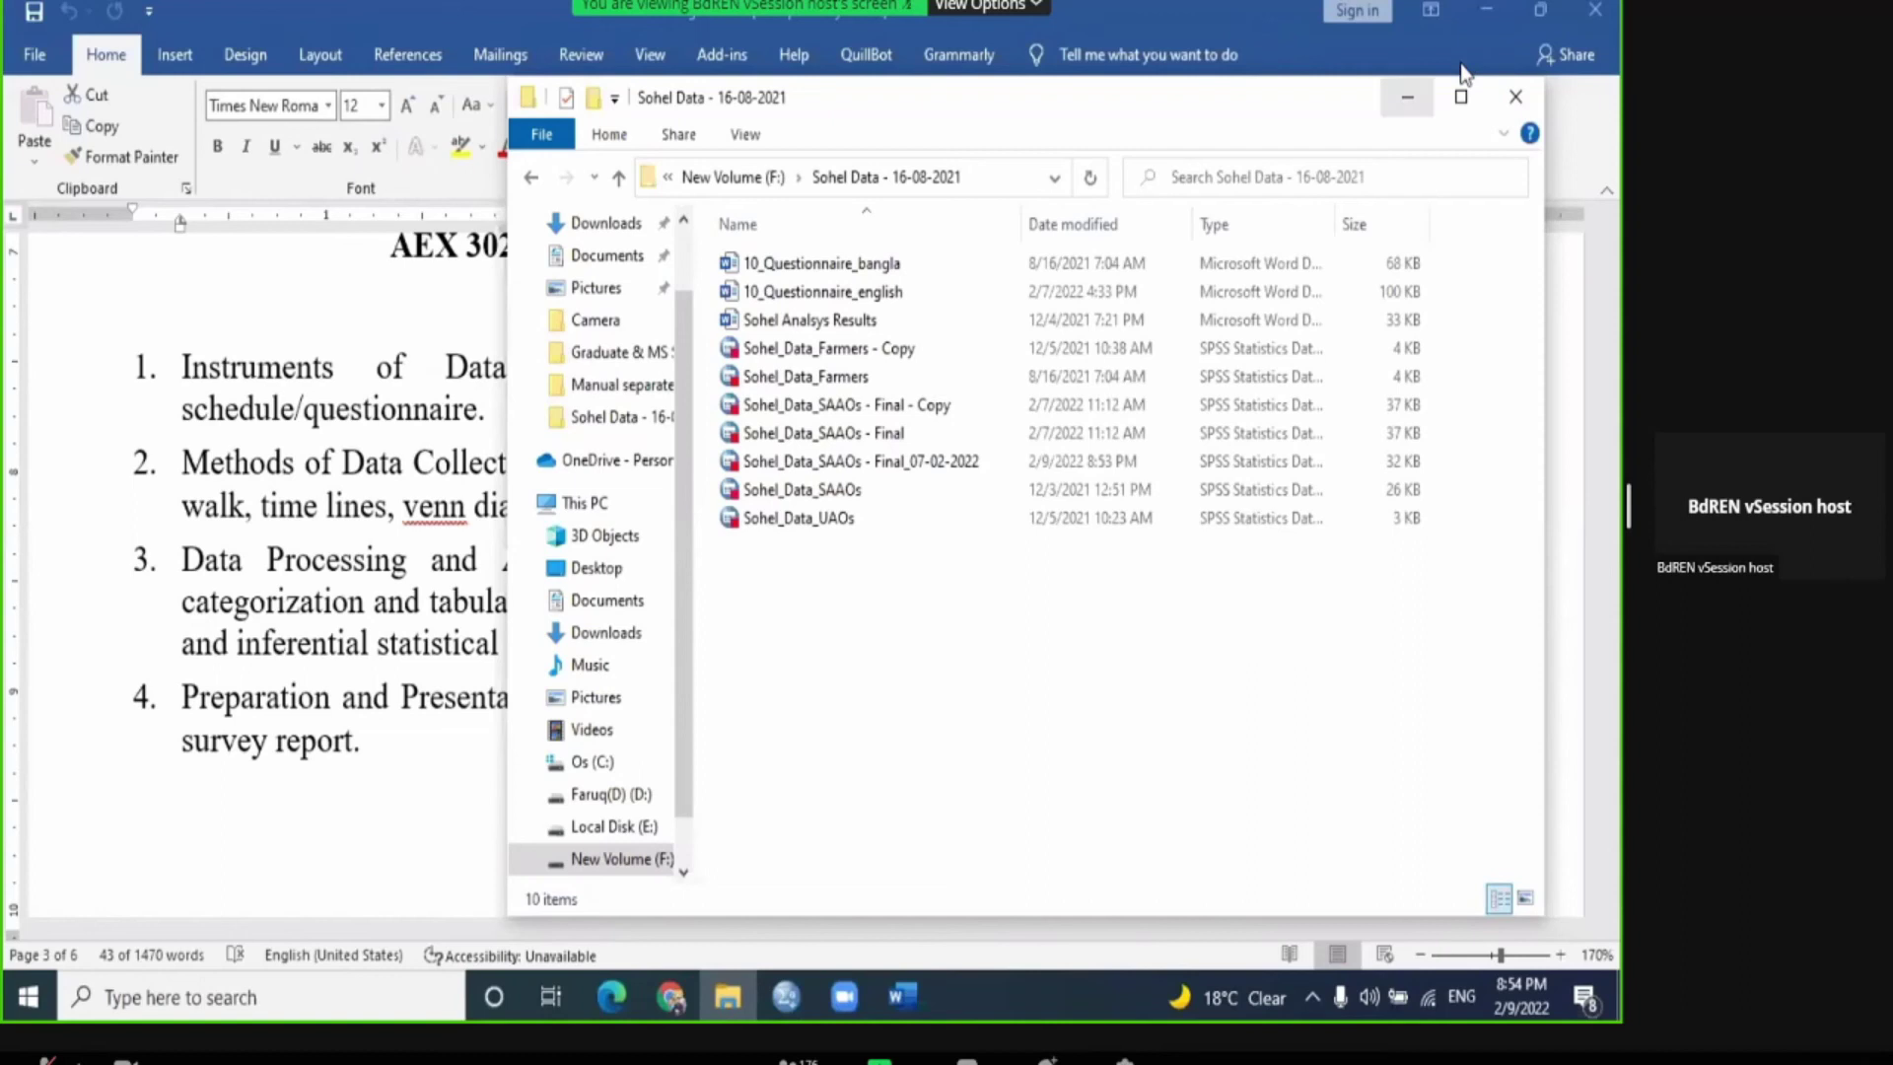
left_click(1406, 96)
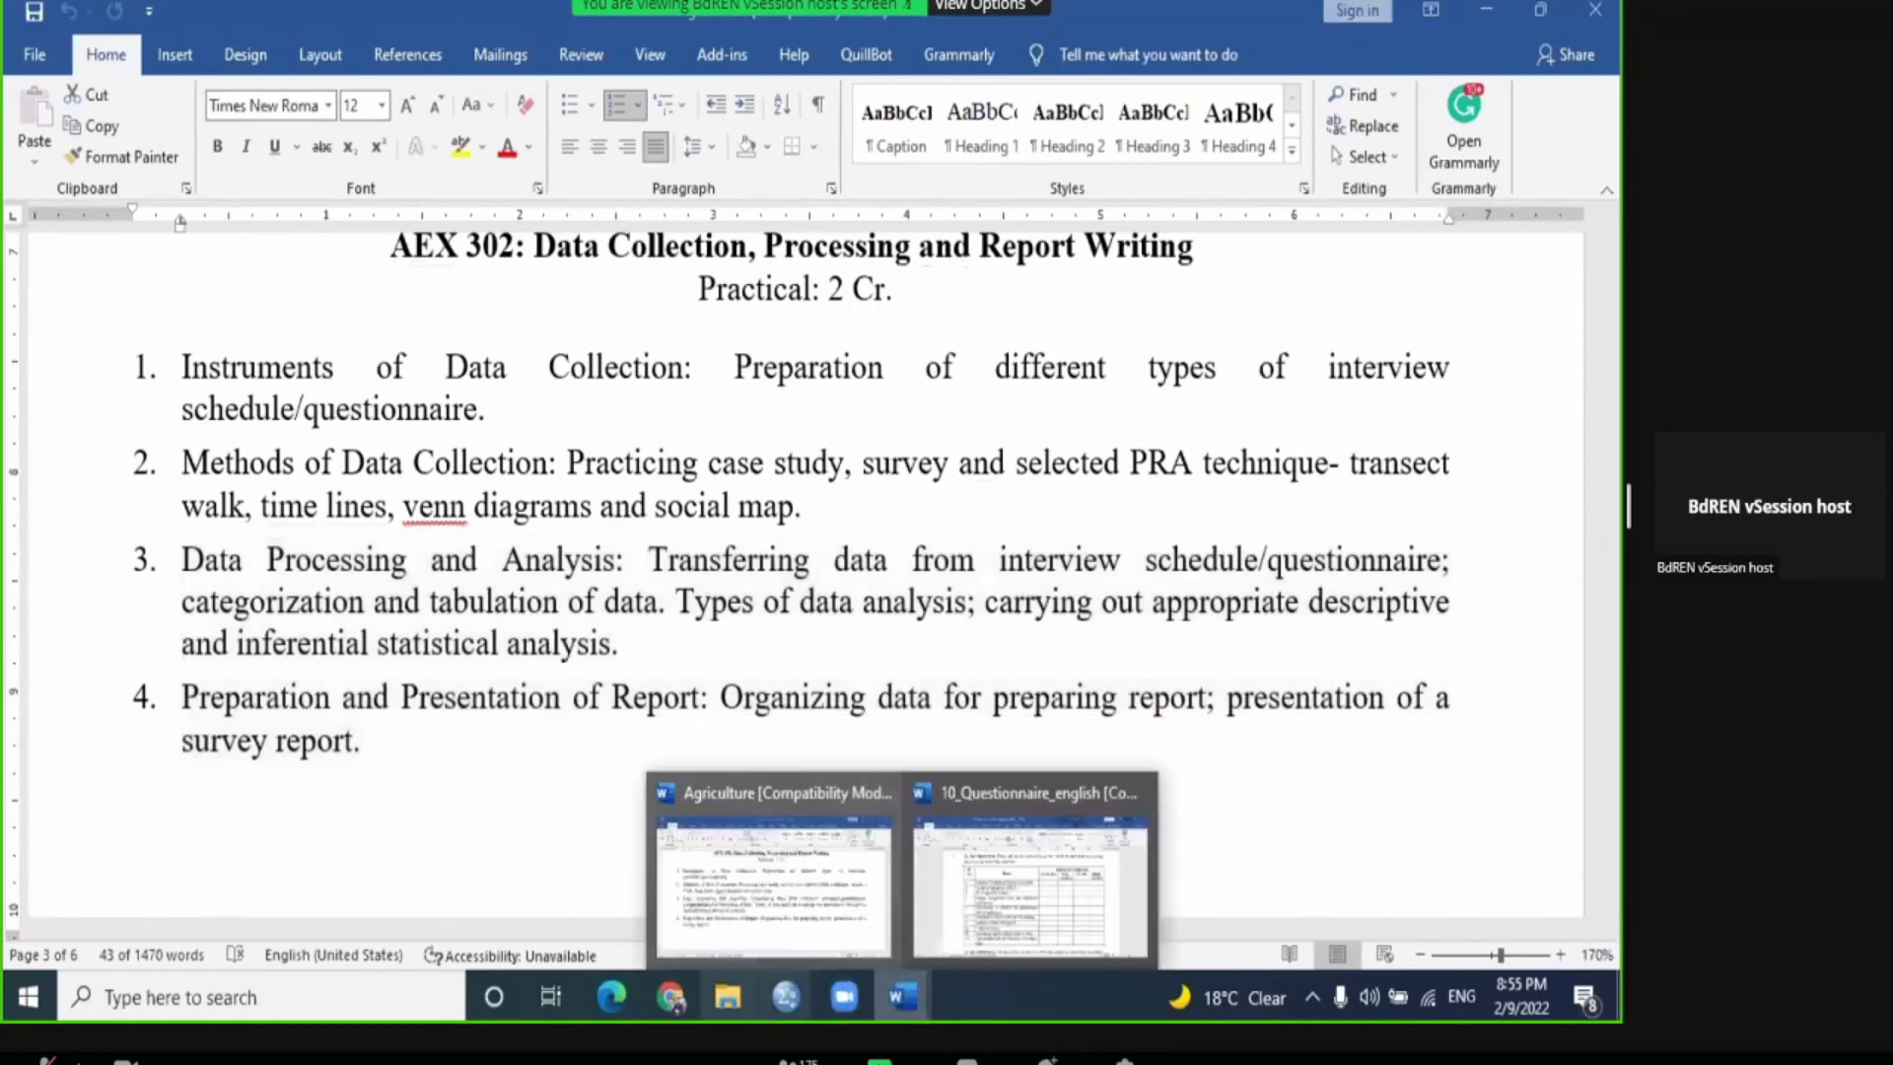
Step: Switch to File Explorer and open the folder "Sada Pendrive for backup - 19 Nov 2016" on drive D
left_click(727, 997)
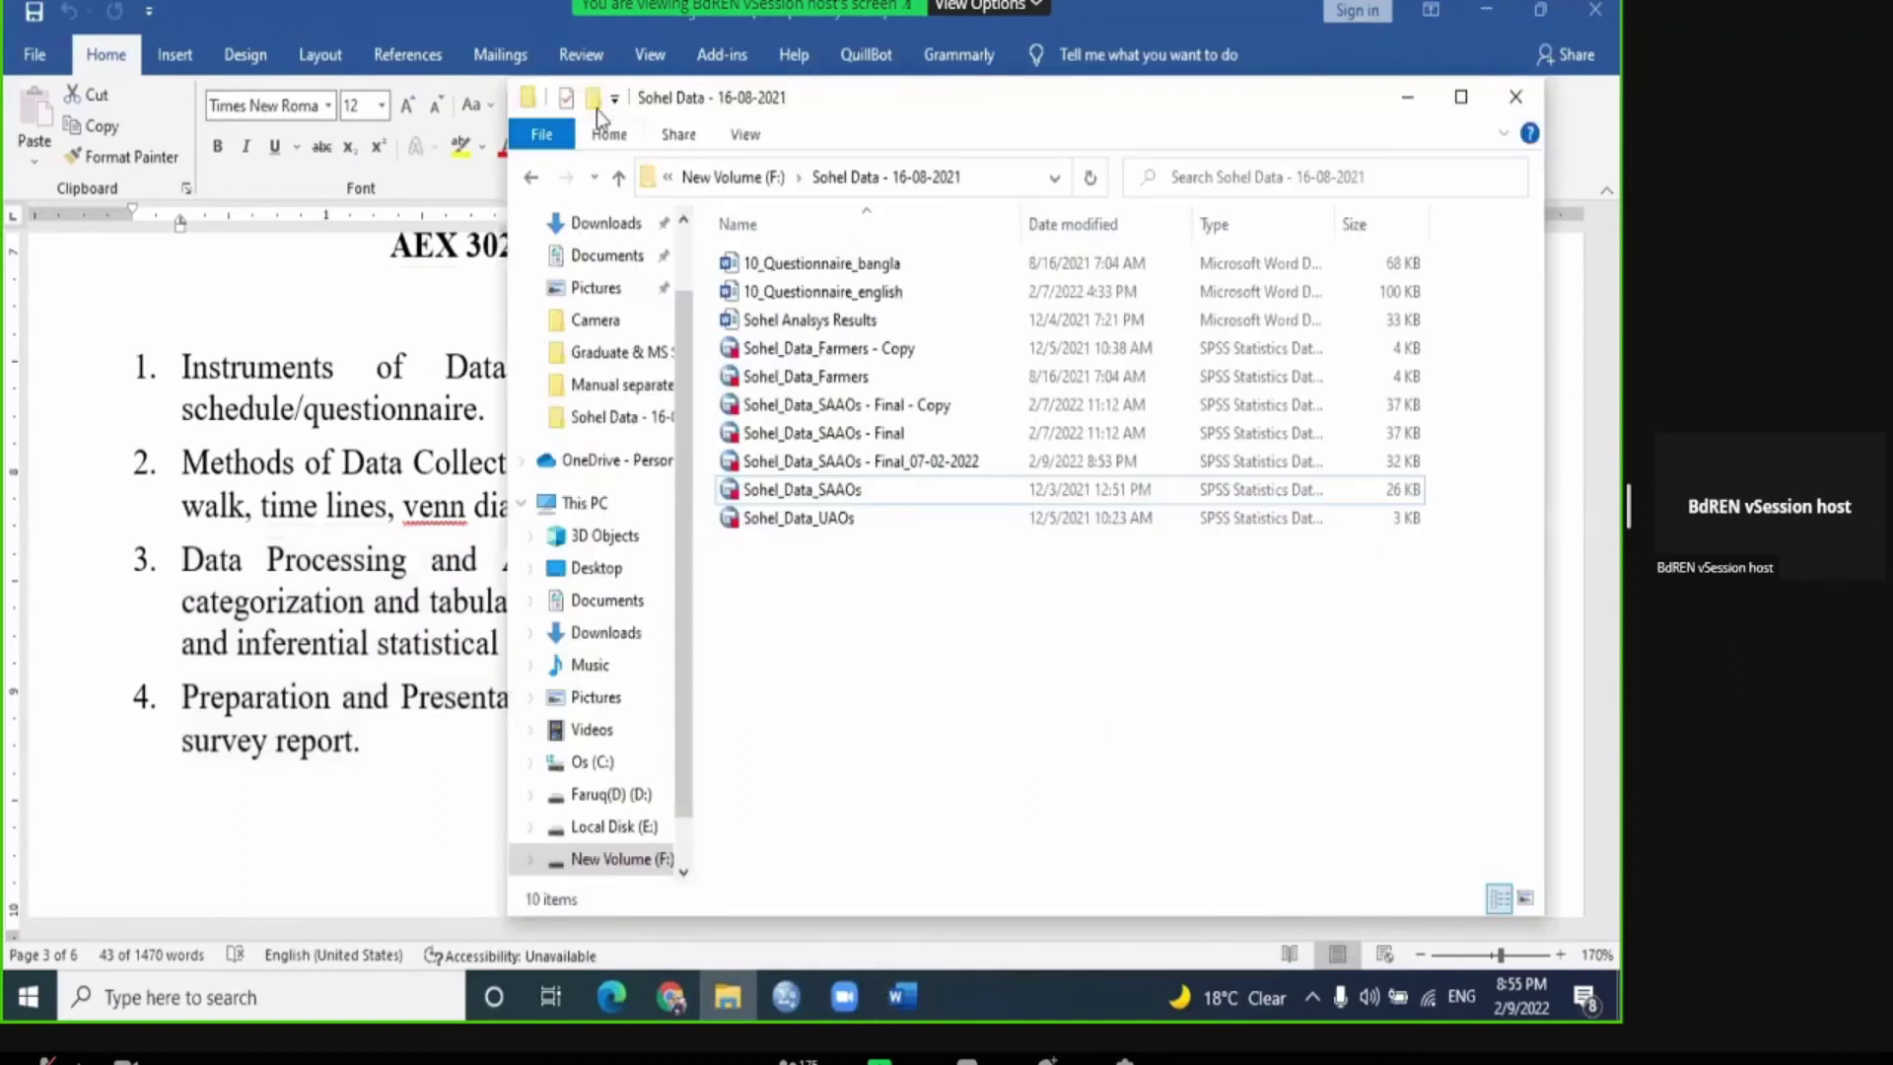
left_click(729, 177)
left_click(724, 180)
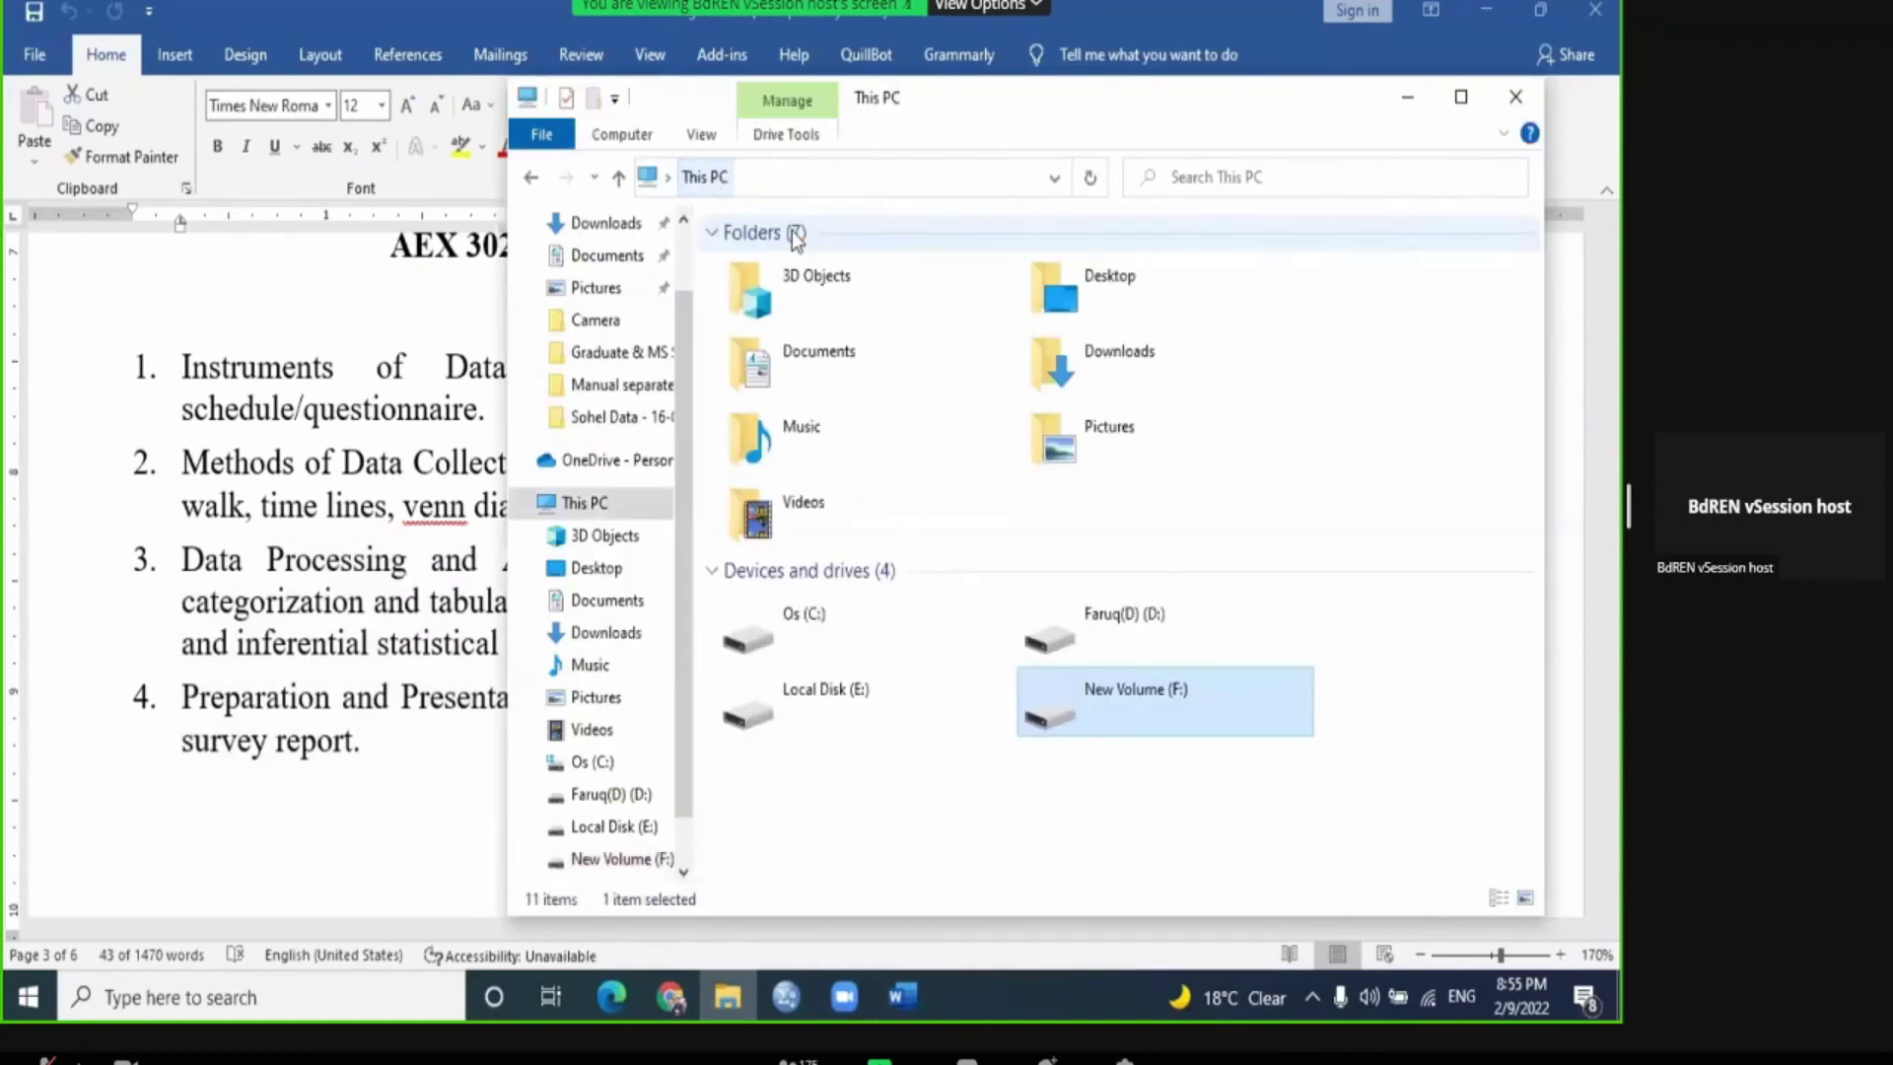
double_click(1092, 621)
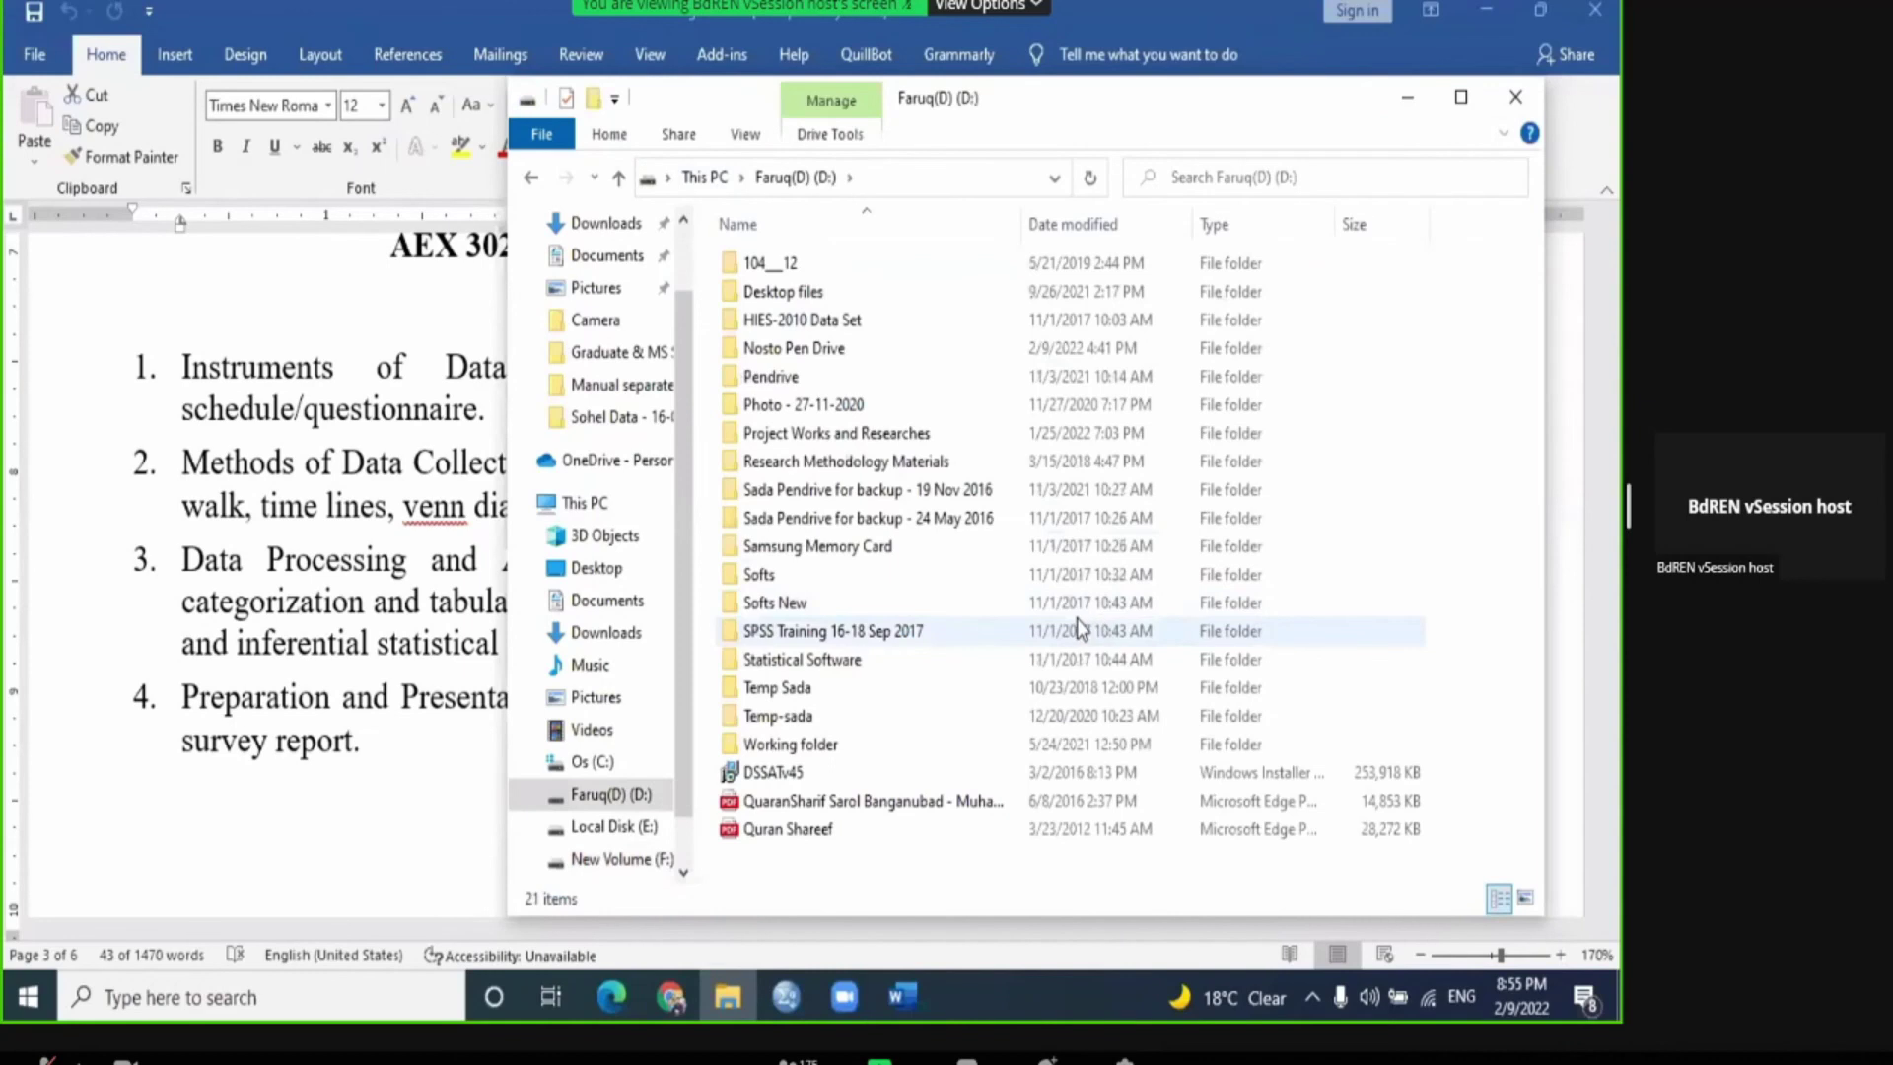
double_click(1004, 499)
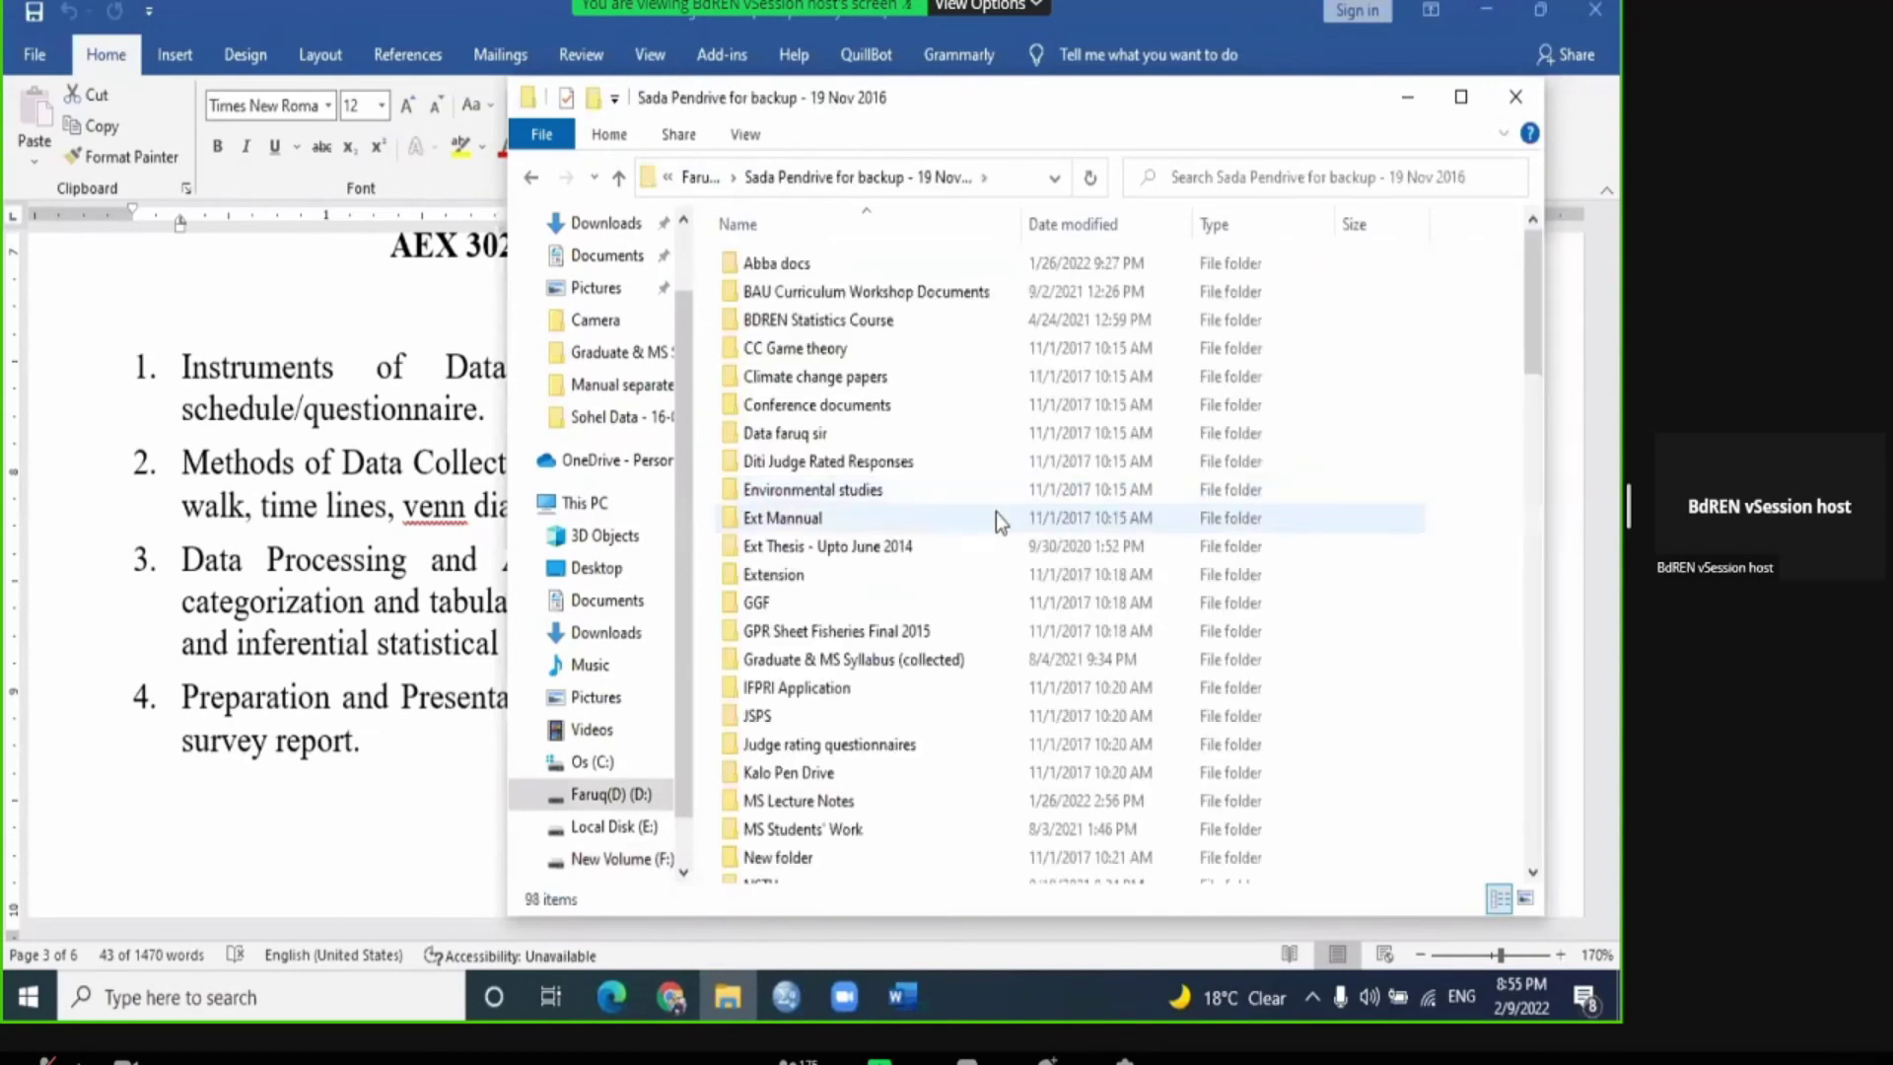
Step: Find and open the "Undergraduate Lecture notes" folder inside the backup folder
scroll(980, 605, "down", 1)
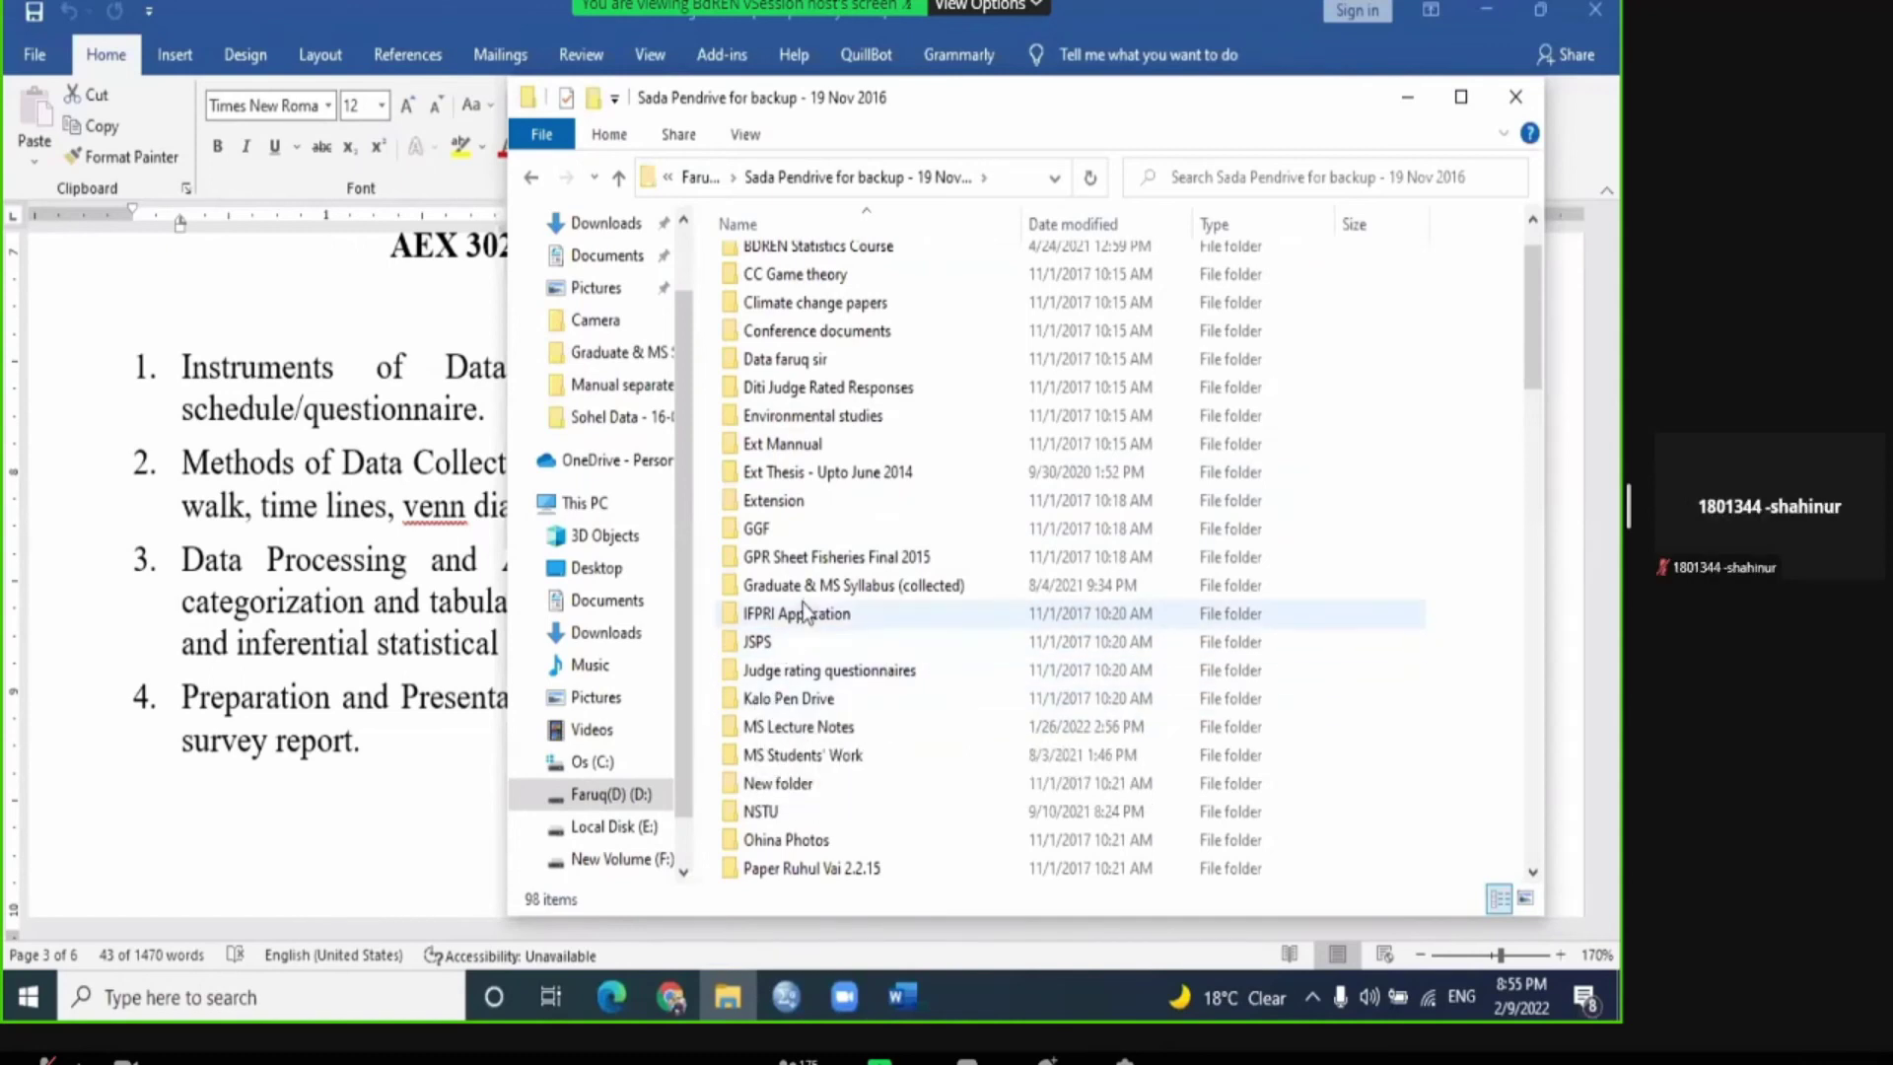
scroll(800, 623, "down", 2)
scroll(804, 615, "down", 3)
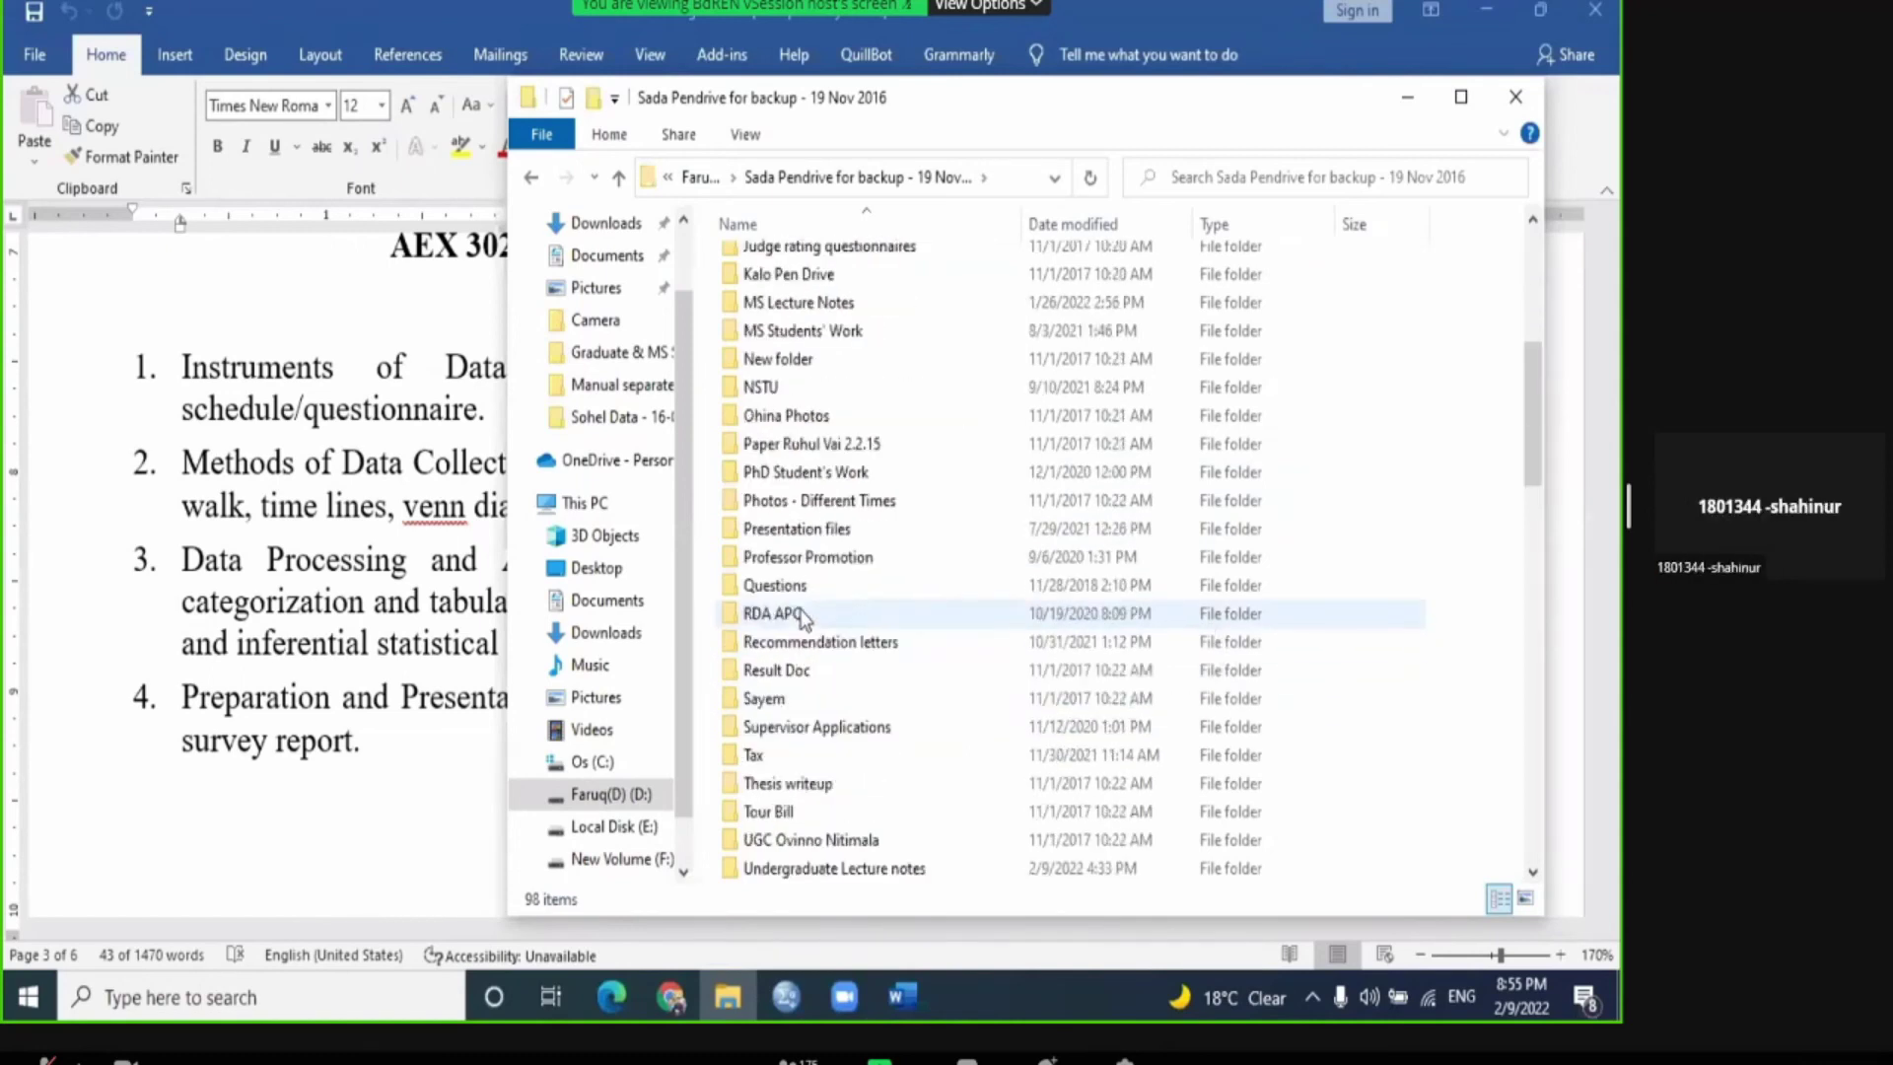
scroll(806, 650, "down", 2)
left_click(810, 698)
double_click(811, 700)
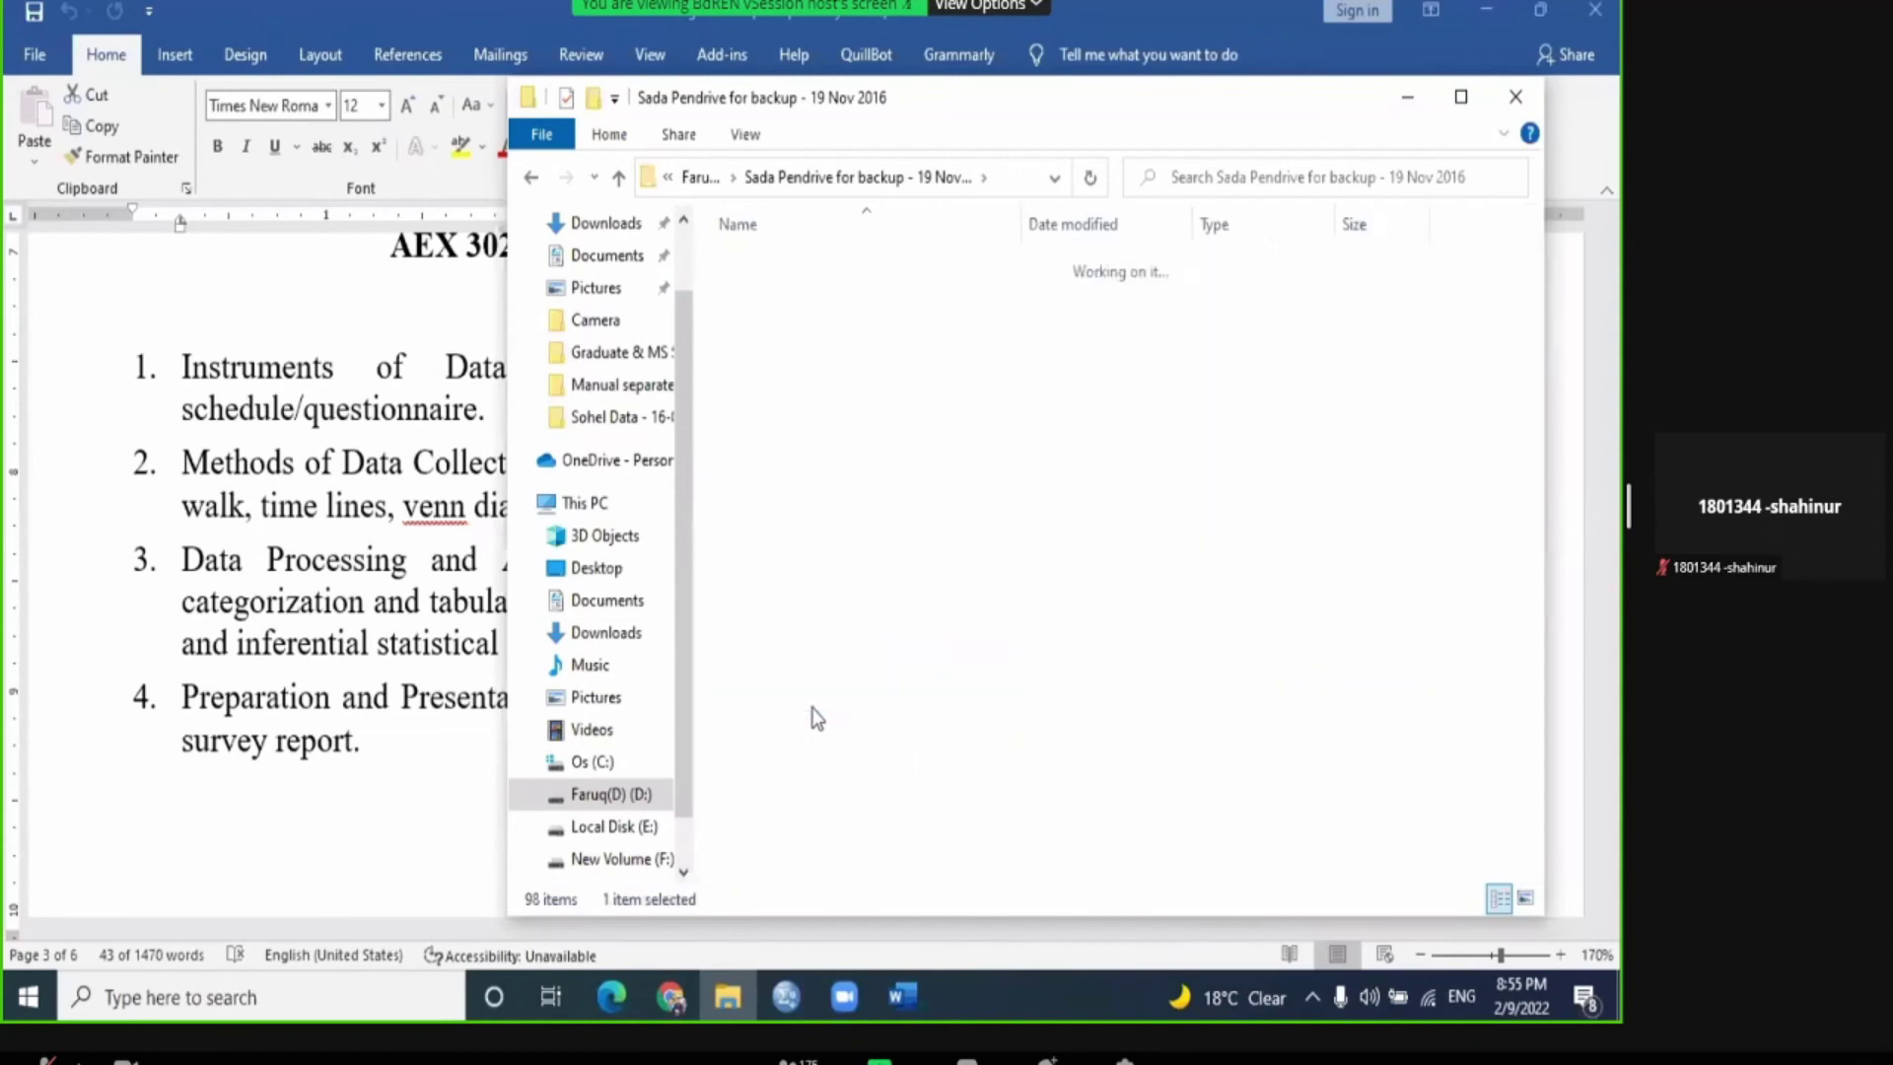
Step: Return to the pendrive backup folder and open the document "15 Data processing" from Ext Mannual > Manual separate
left_click(746, 179)
scroll(816, 412, "up", 3)
scroll(817, 409, "up", 3)
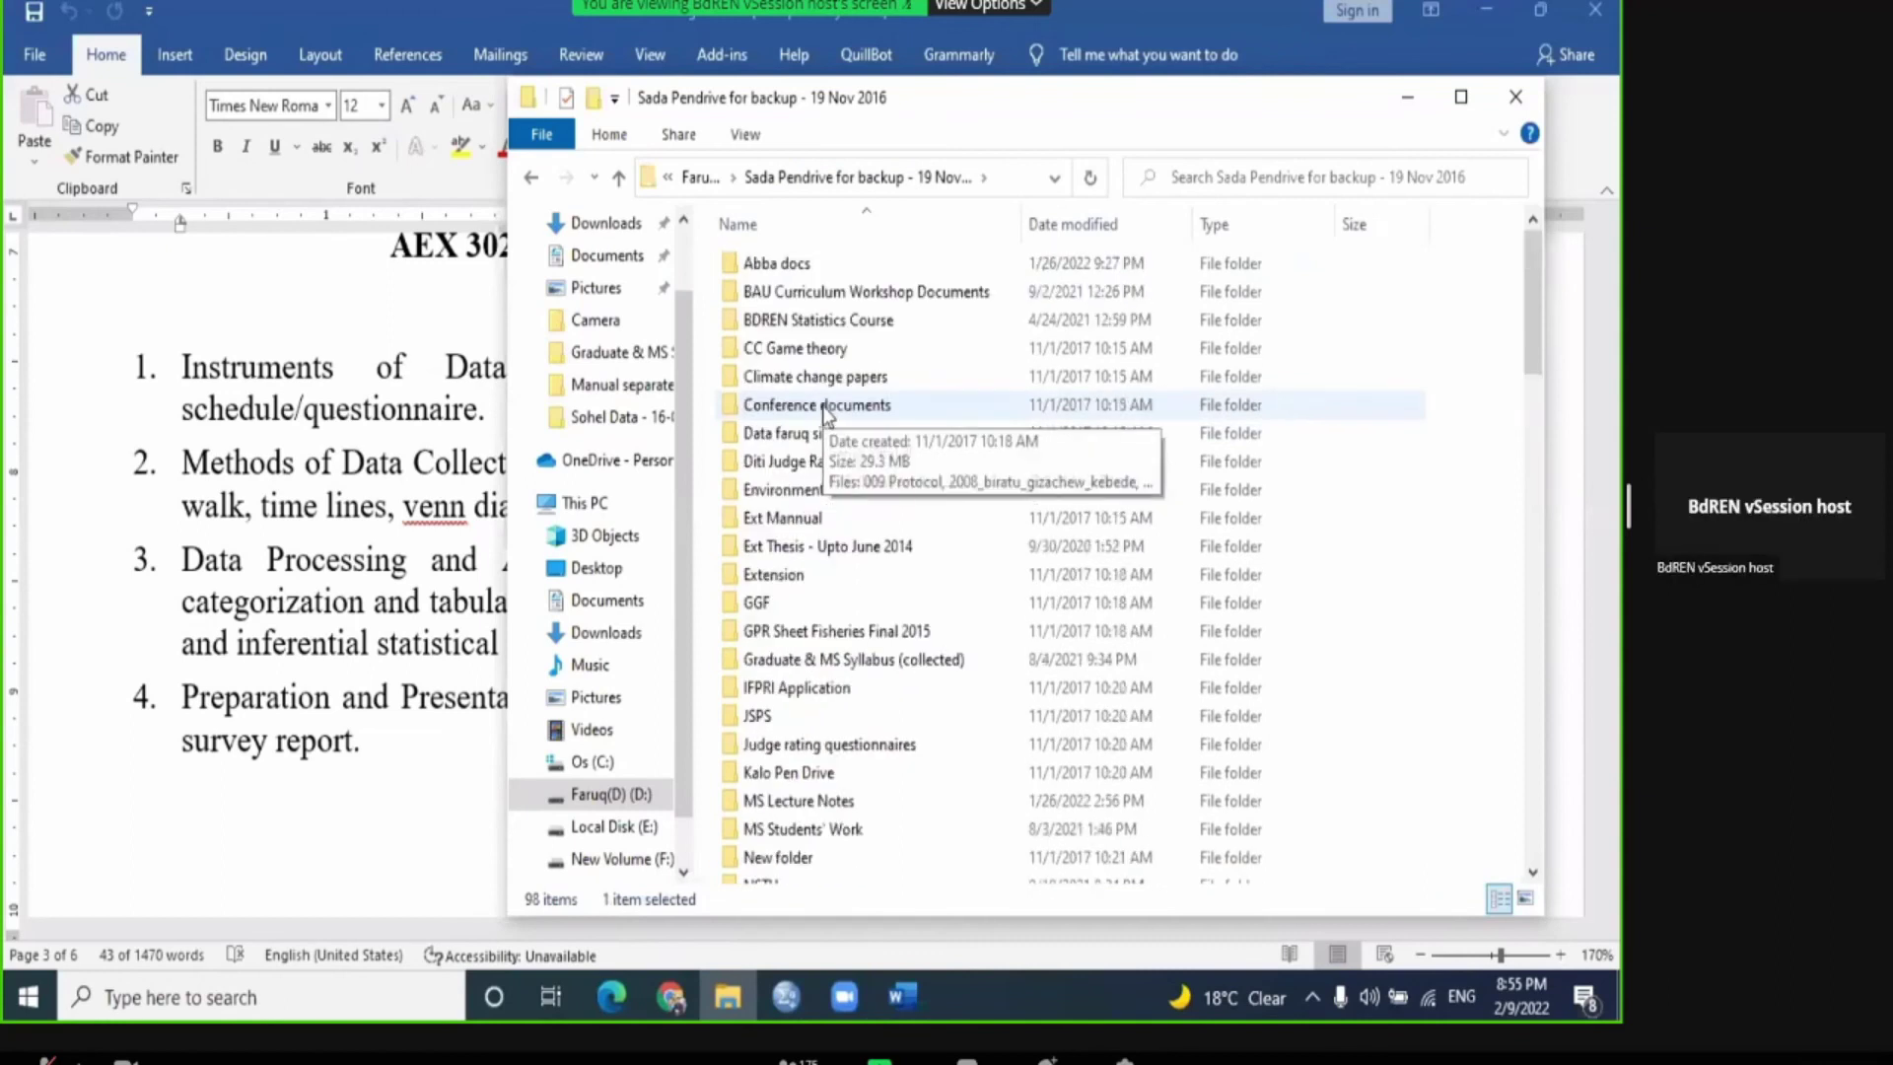
double_click(796, 517)
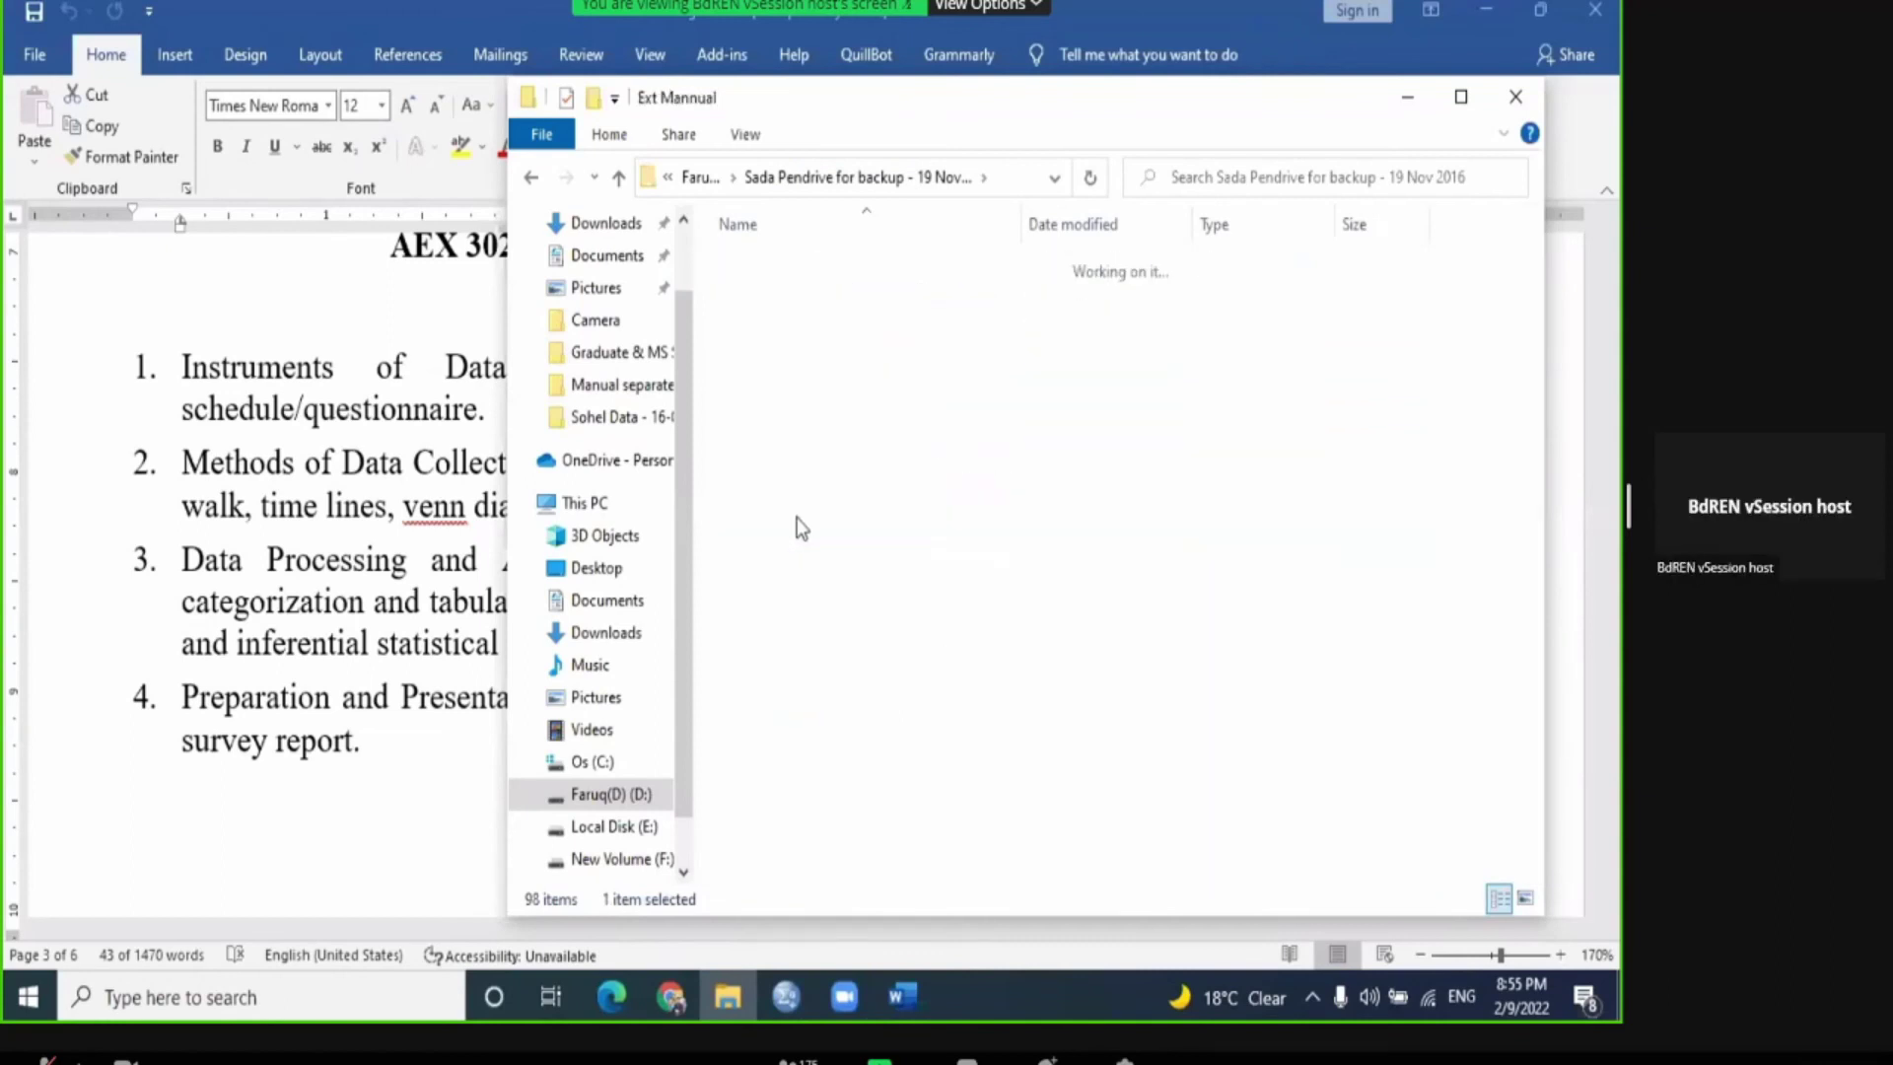
double_click(783, 257)
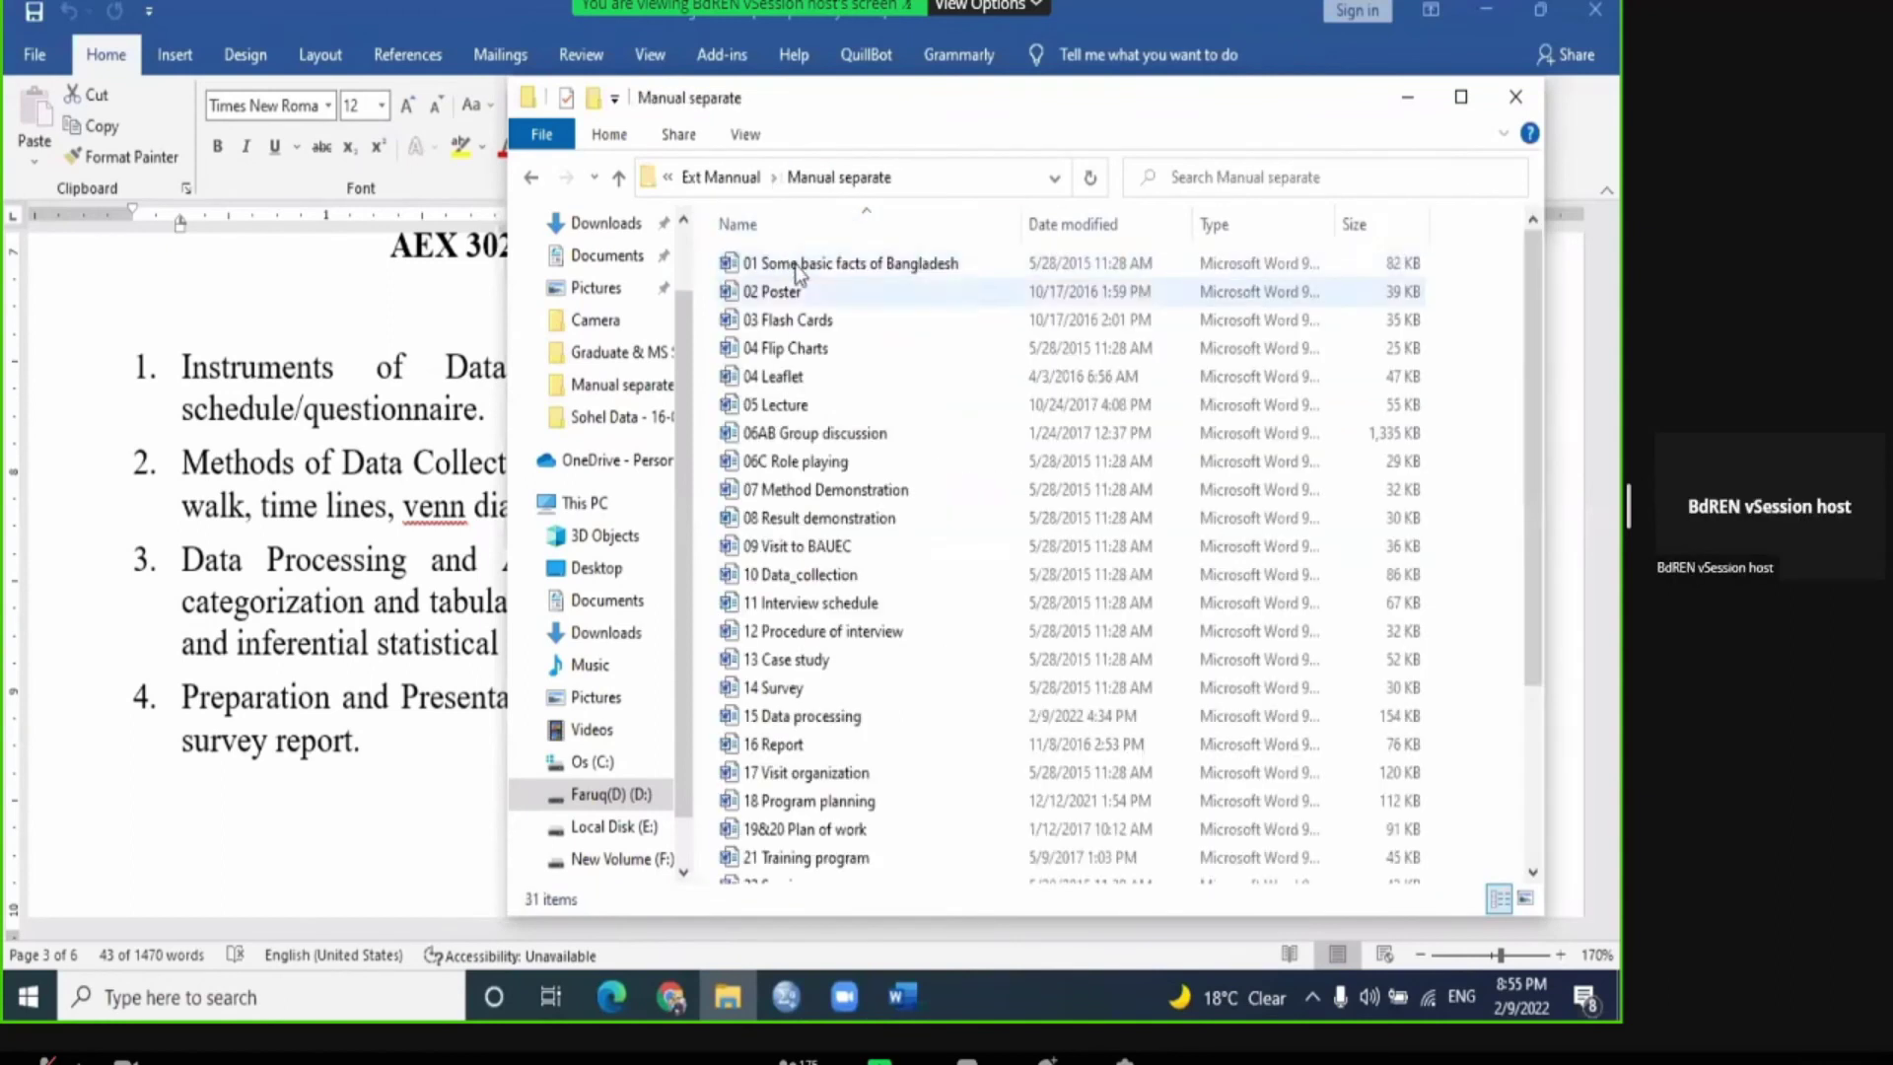
double_click(826, 716)
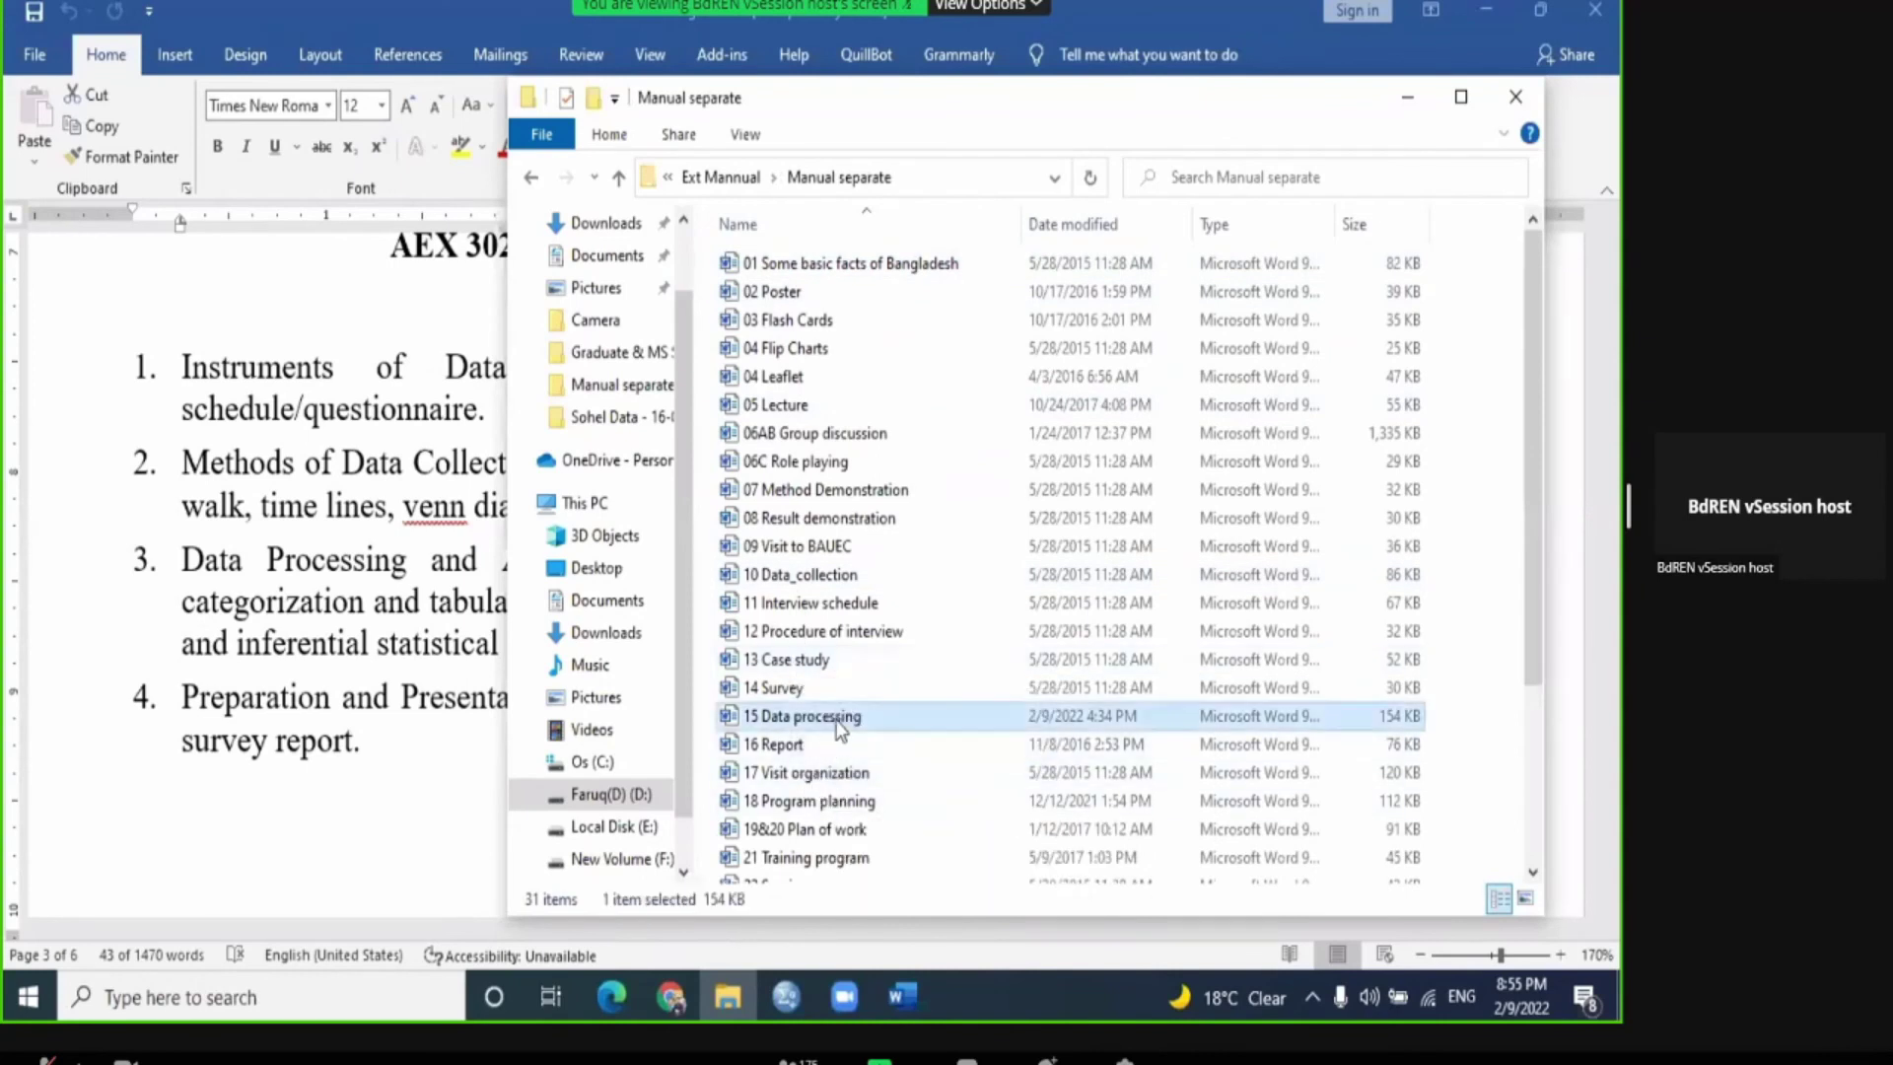
Step: Examine the data processing notes from editing, coding and tabulation through statistical analysis, the code plan and the Bengali questionnaire
scroll(749, 540, "down", 20)
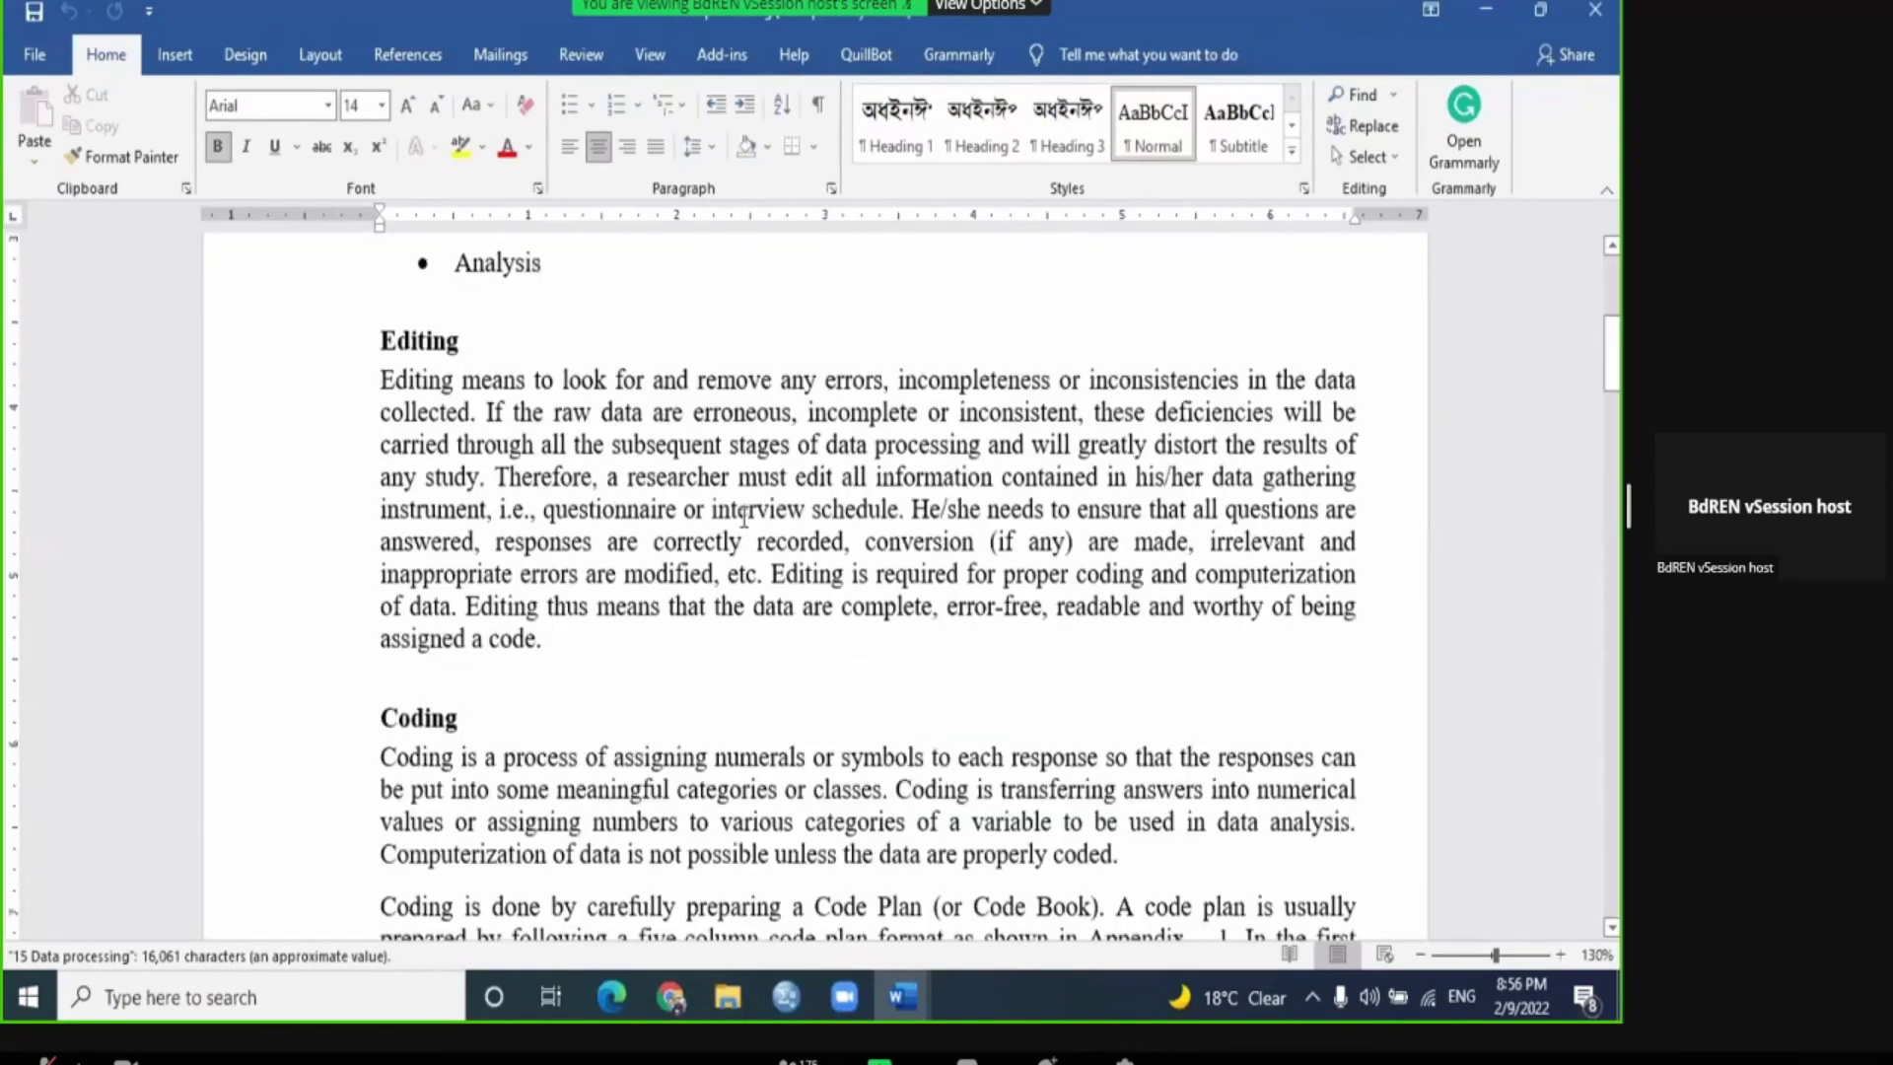
scroll(755, 539, "down", 20)
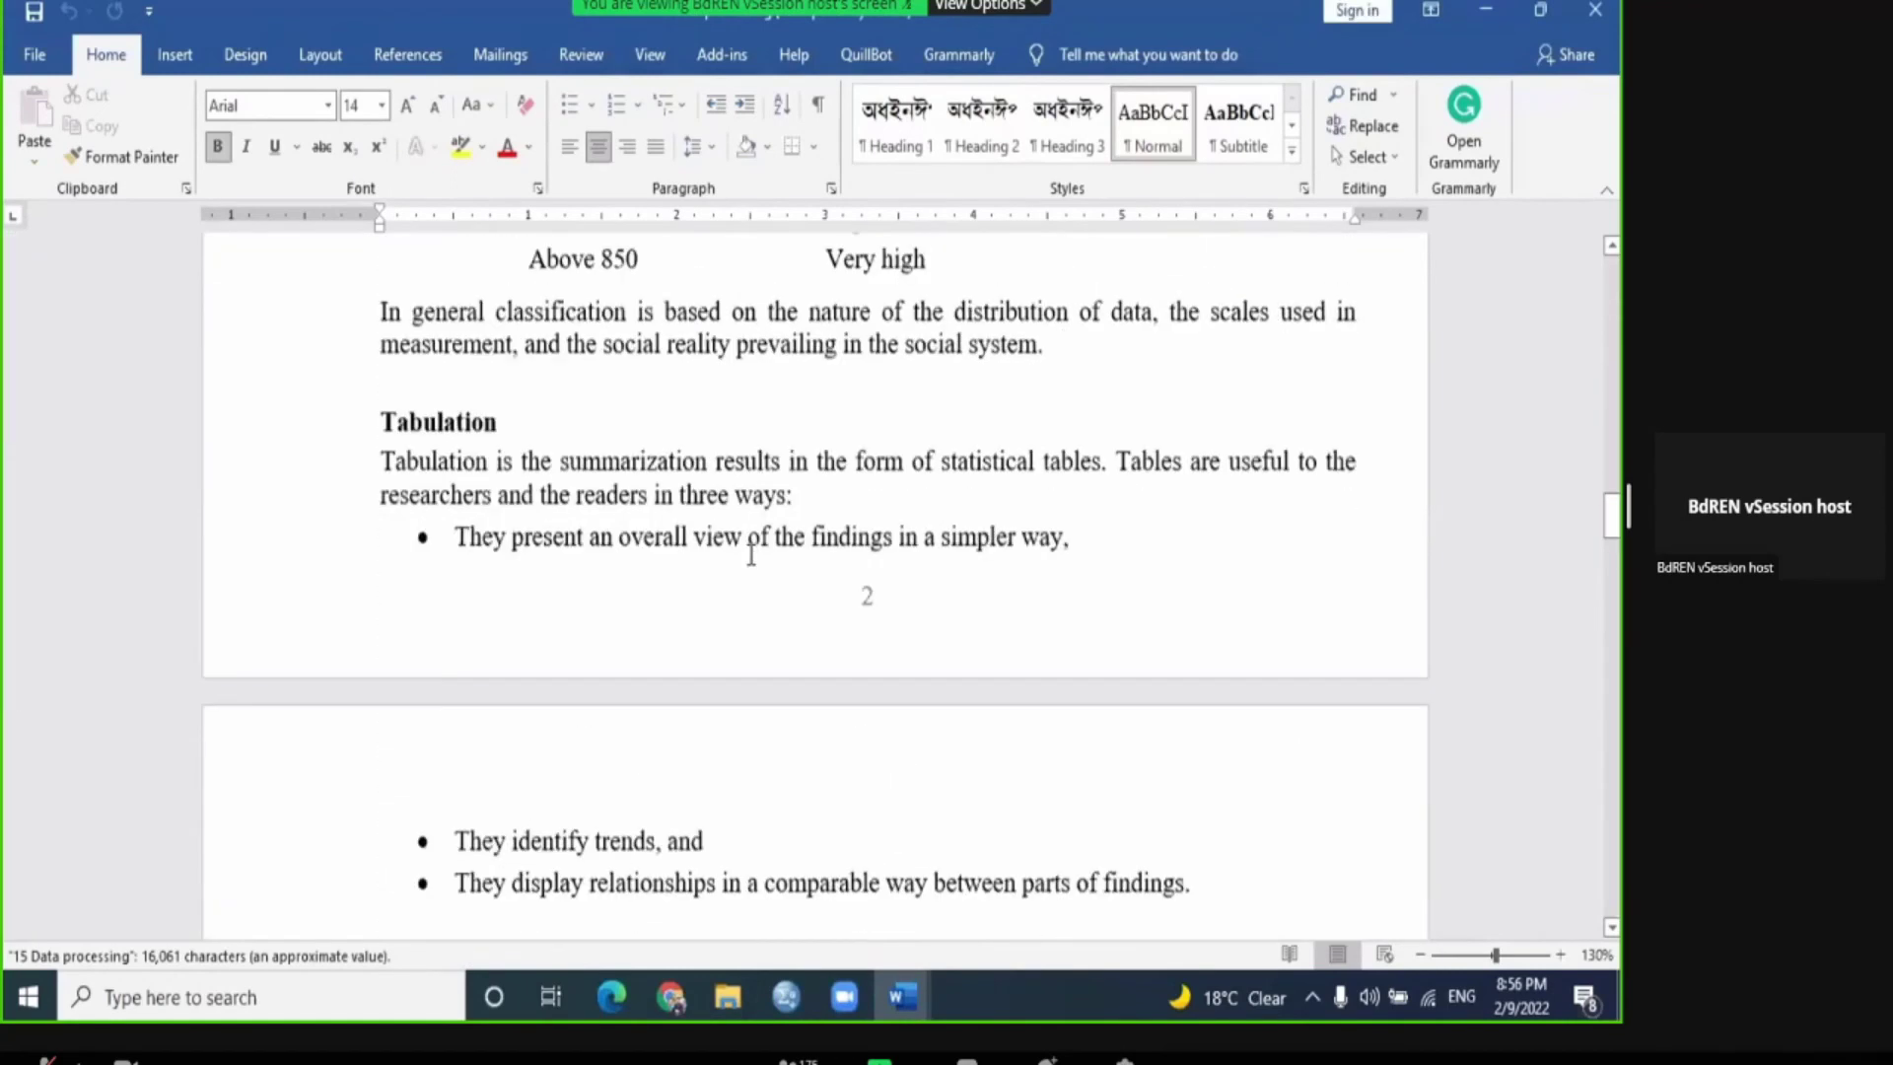
scroll(749, 575, "down", 20)
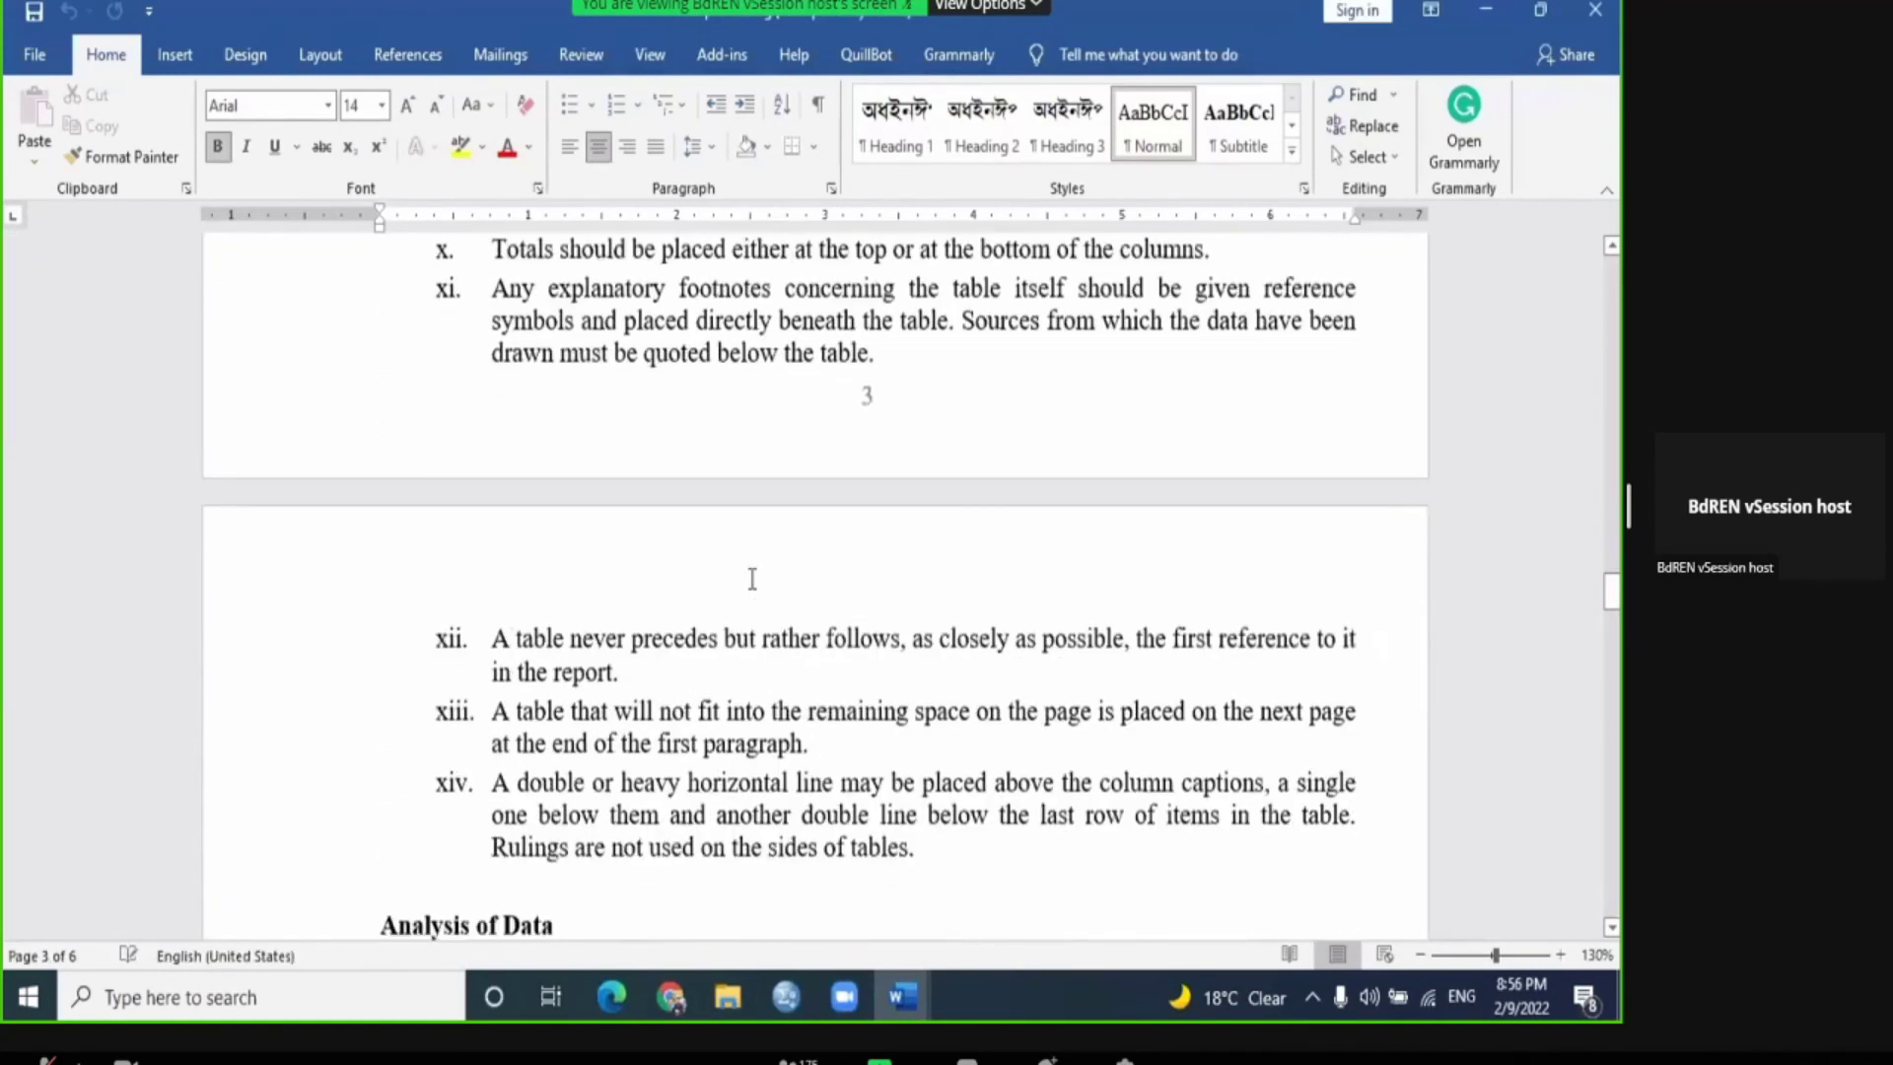
scroll(755, 582, "up", 5)
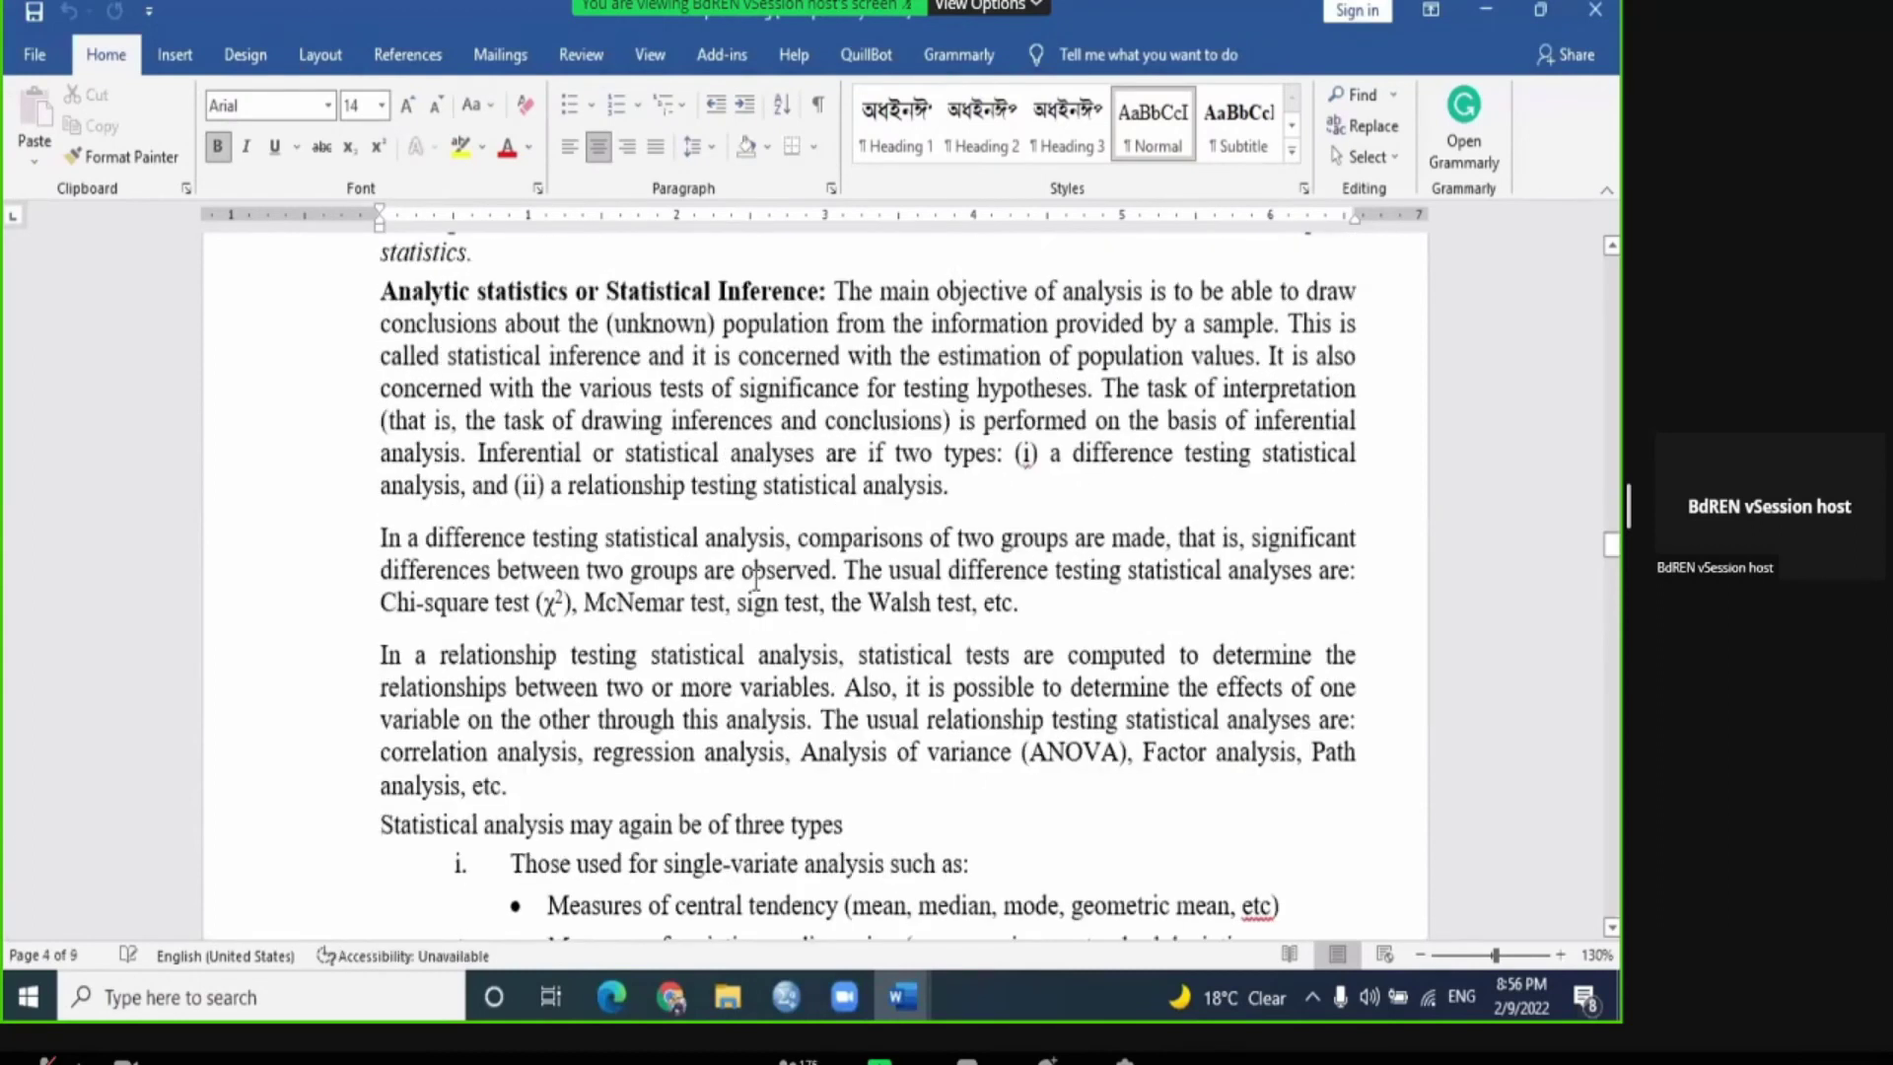
scroll(755, 582, "down", 7)
scroll(755, 581, "down", 15)
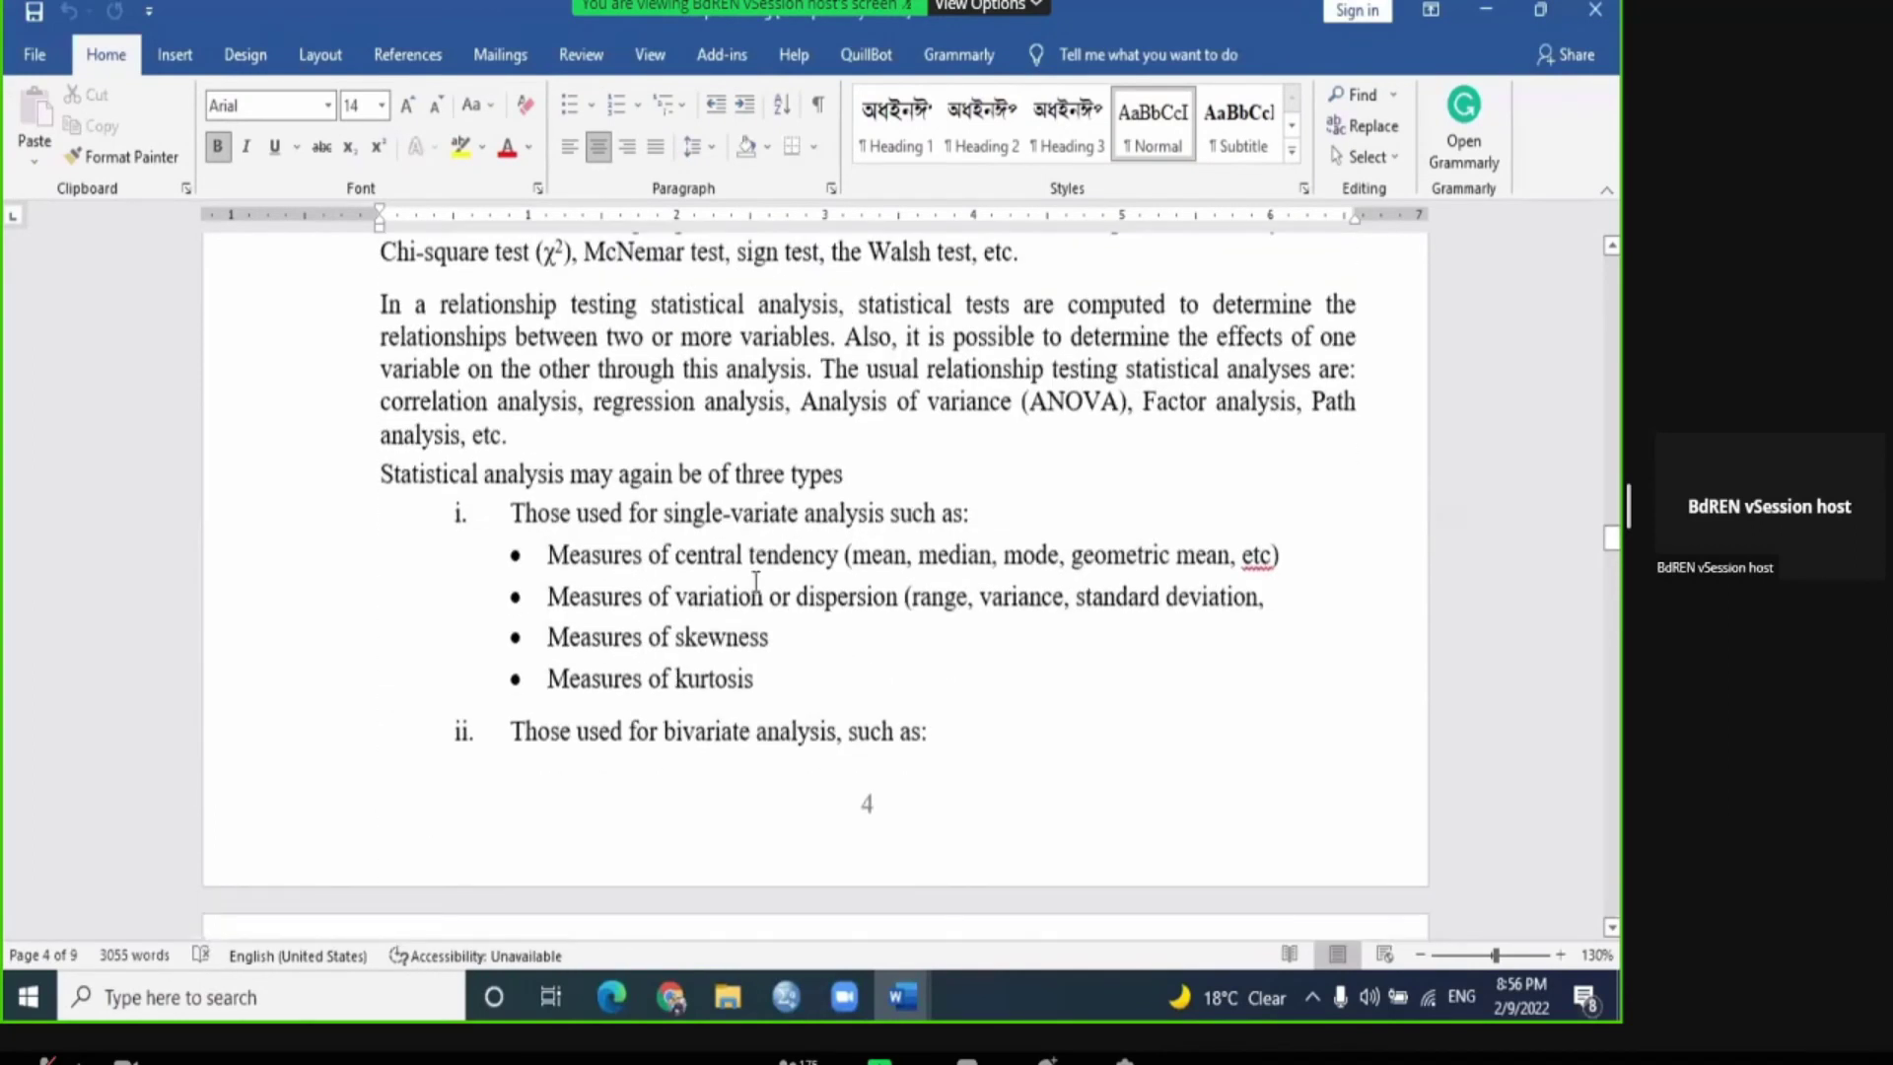
scroll(755, 582, "down", 20)
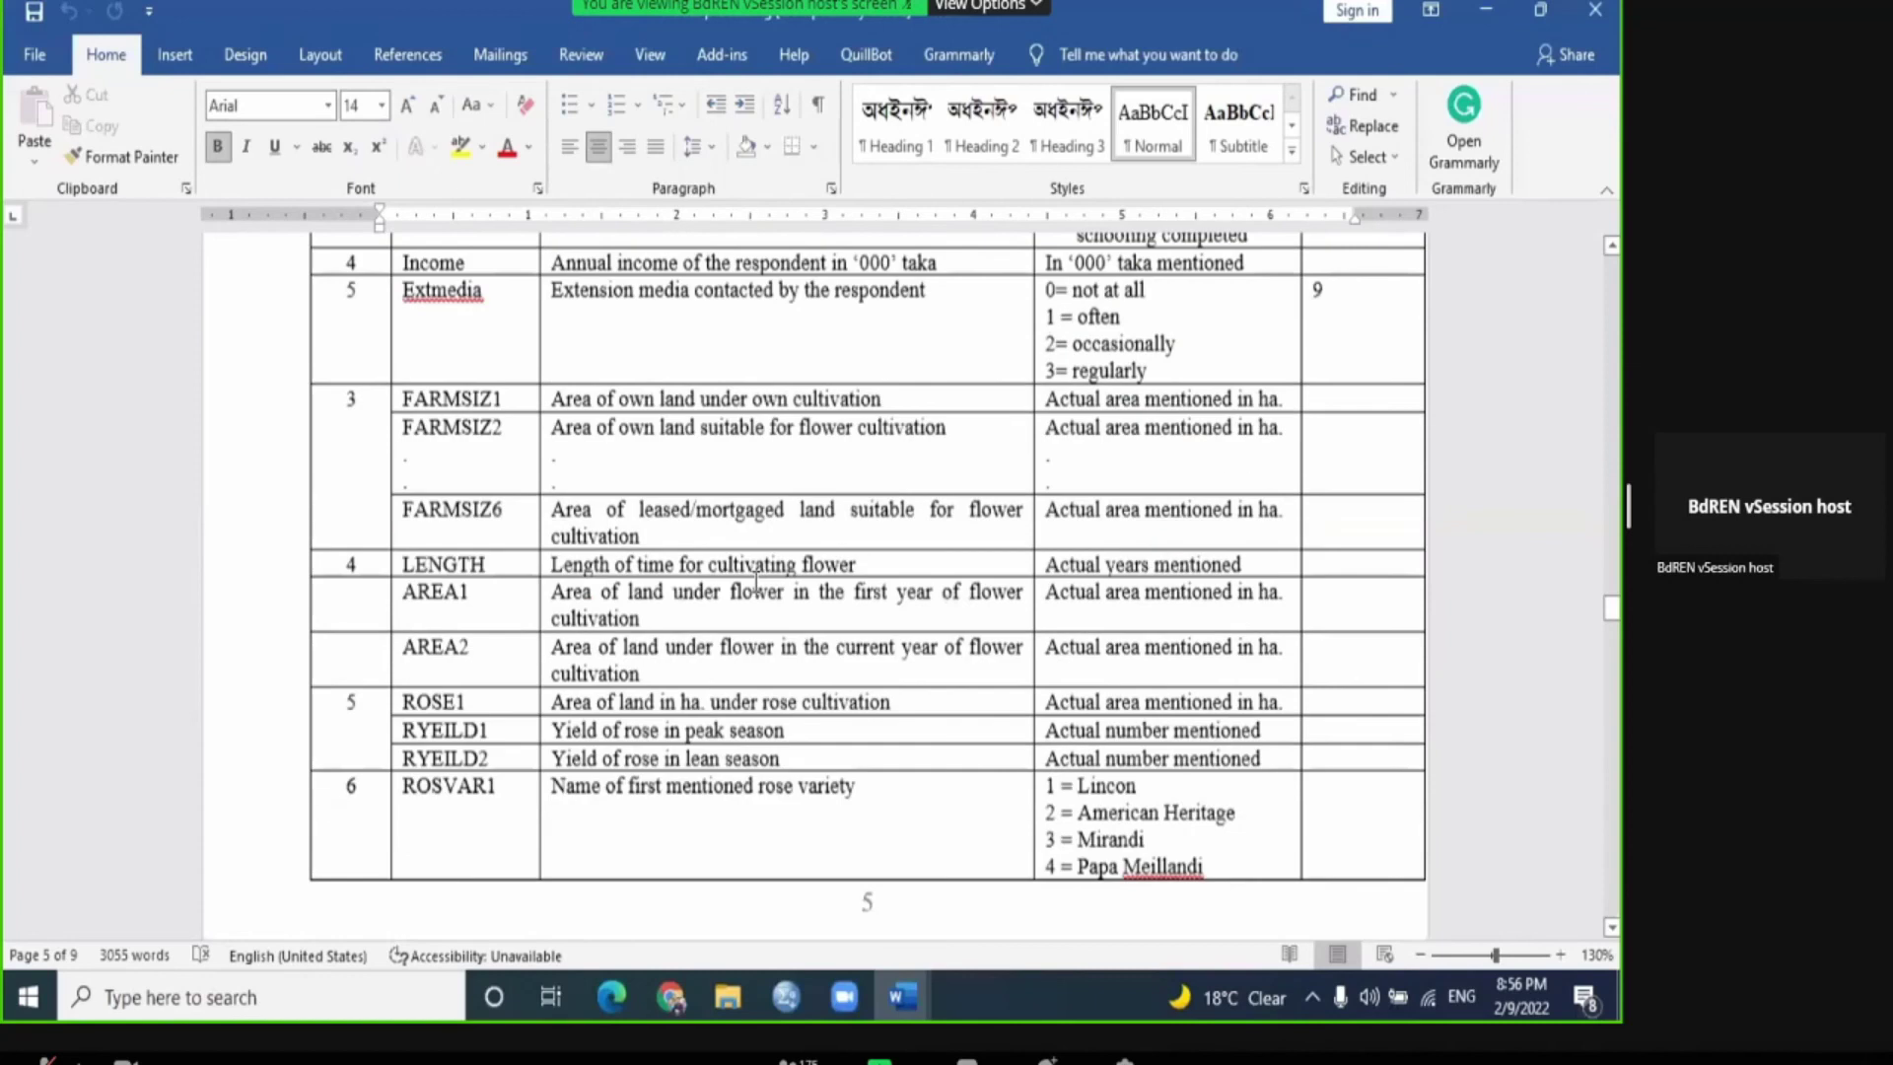
scroll(760, 583, "down", 1)
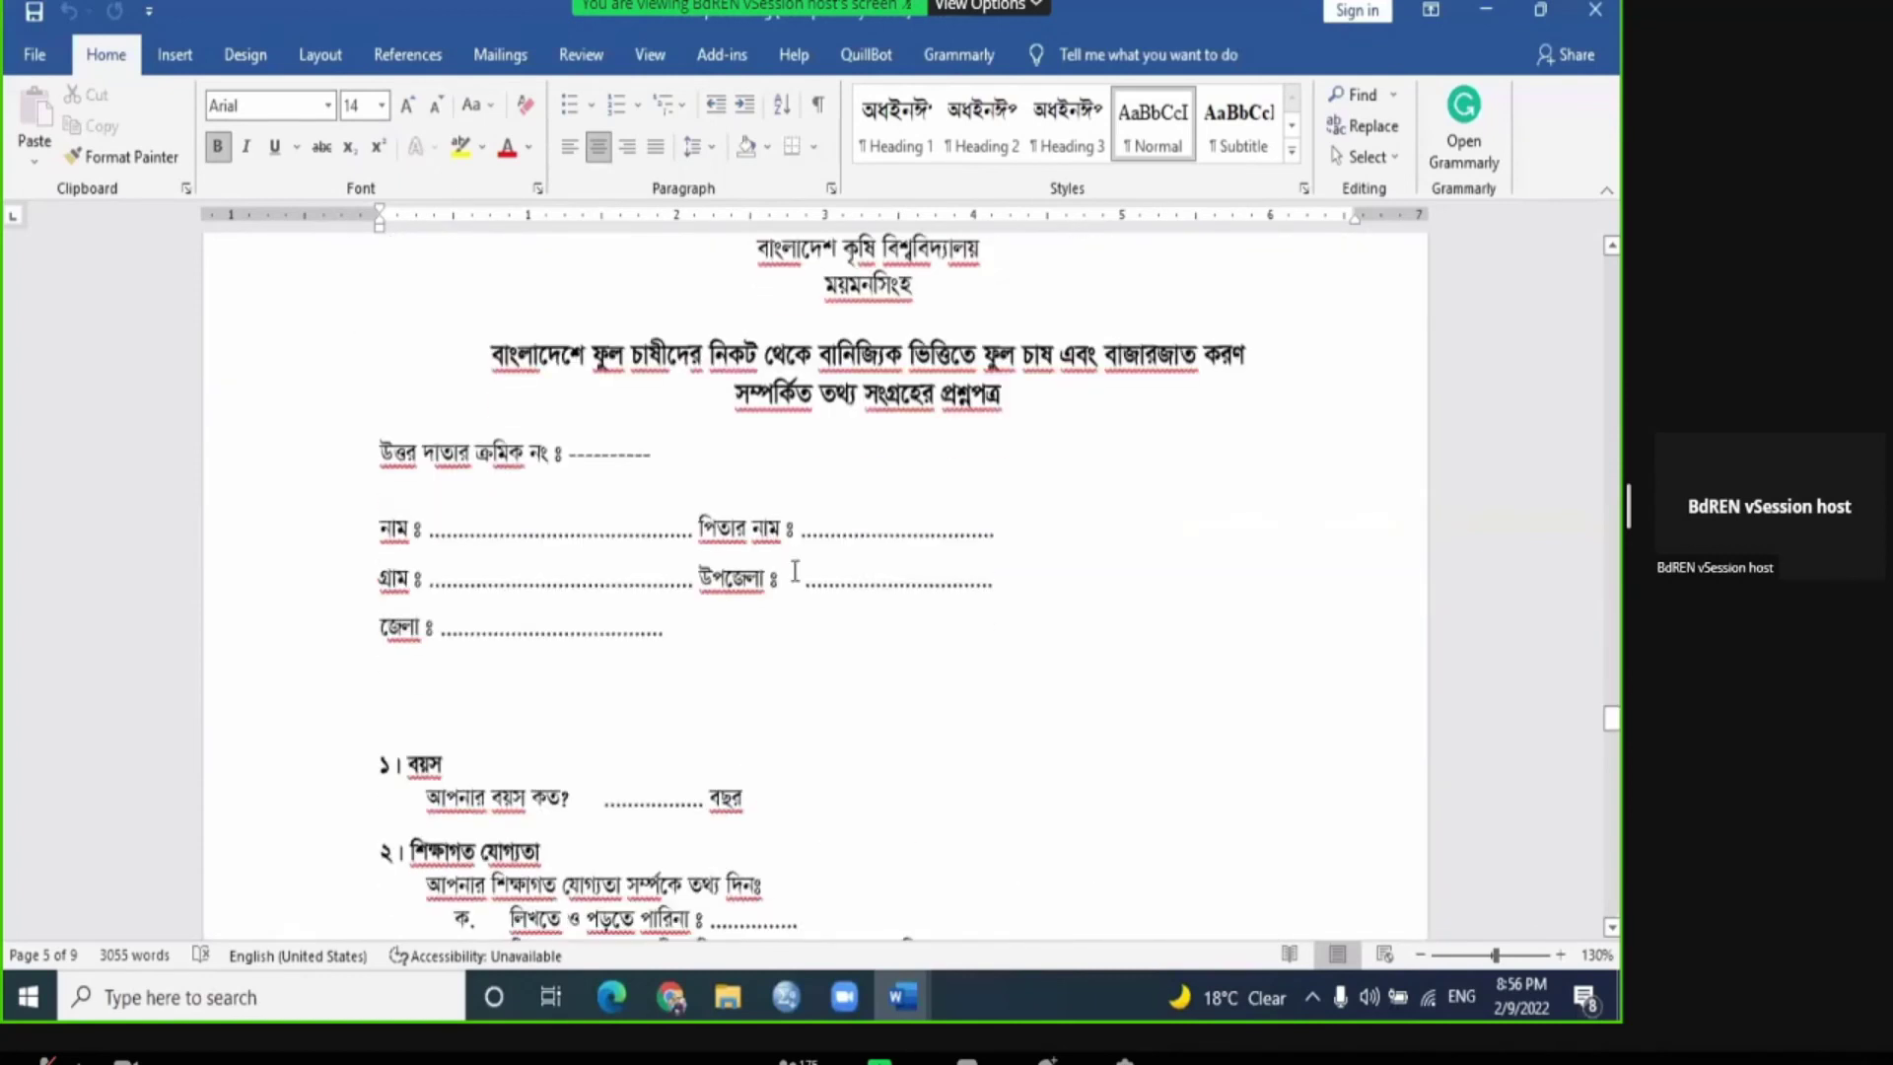
Step: Close the data processing notes and the course outline, and open the "COde Sheet" document from the Manual separate folder
left_click(1577, 30)
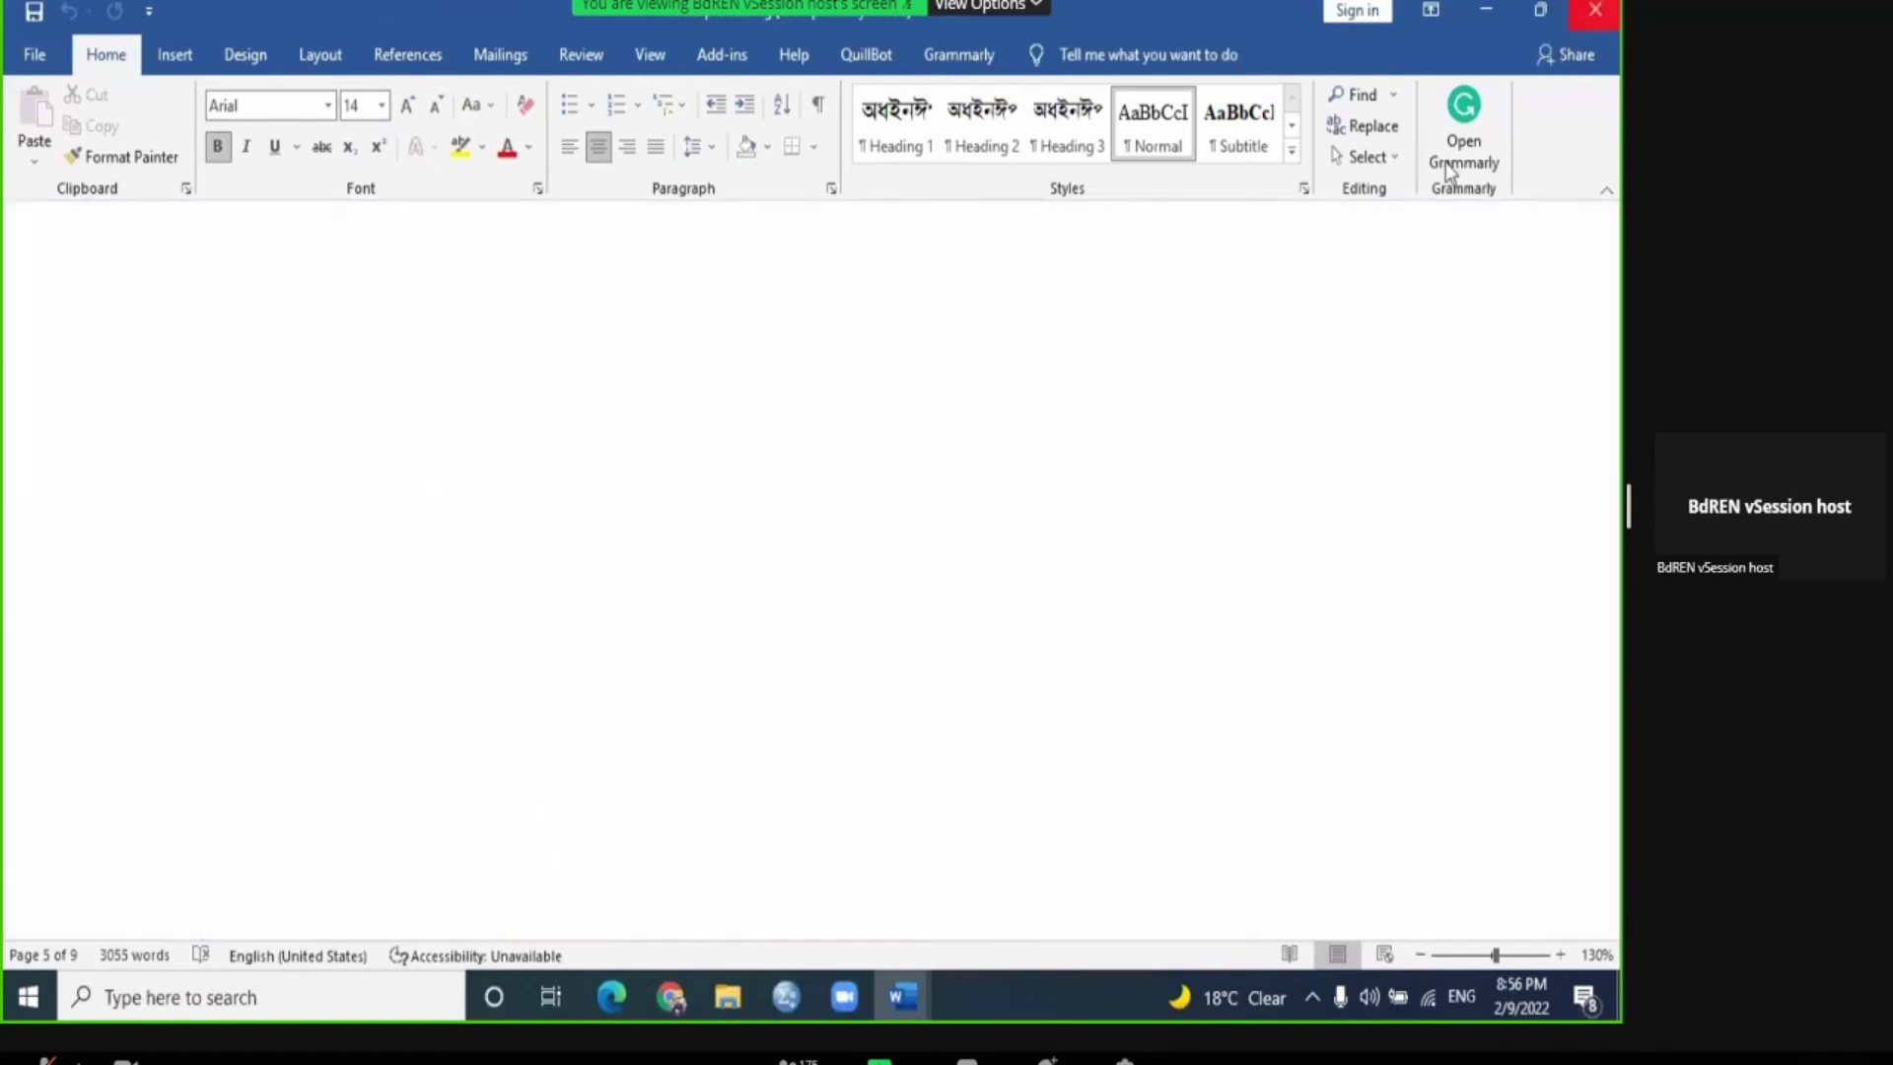
left_click(1585, 14)
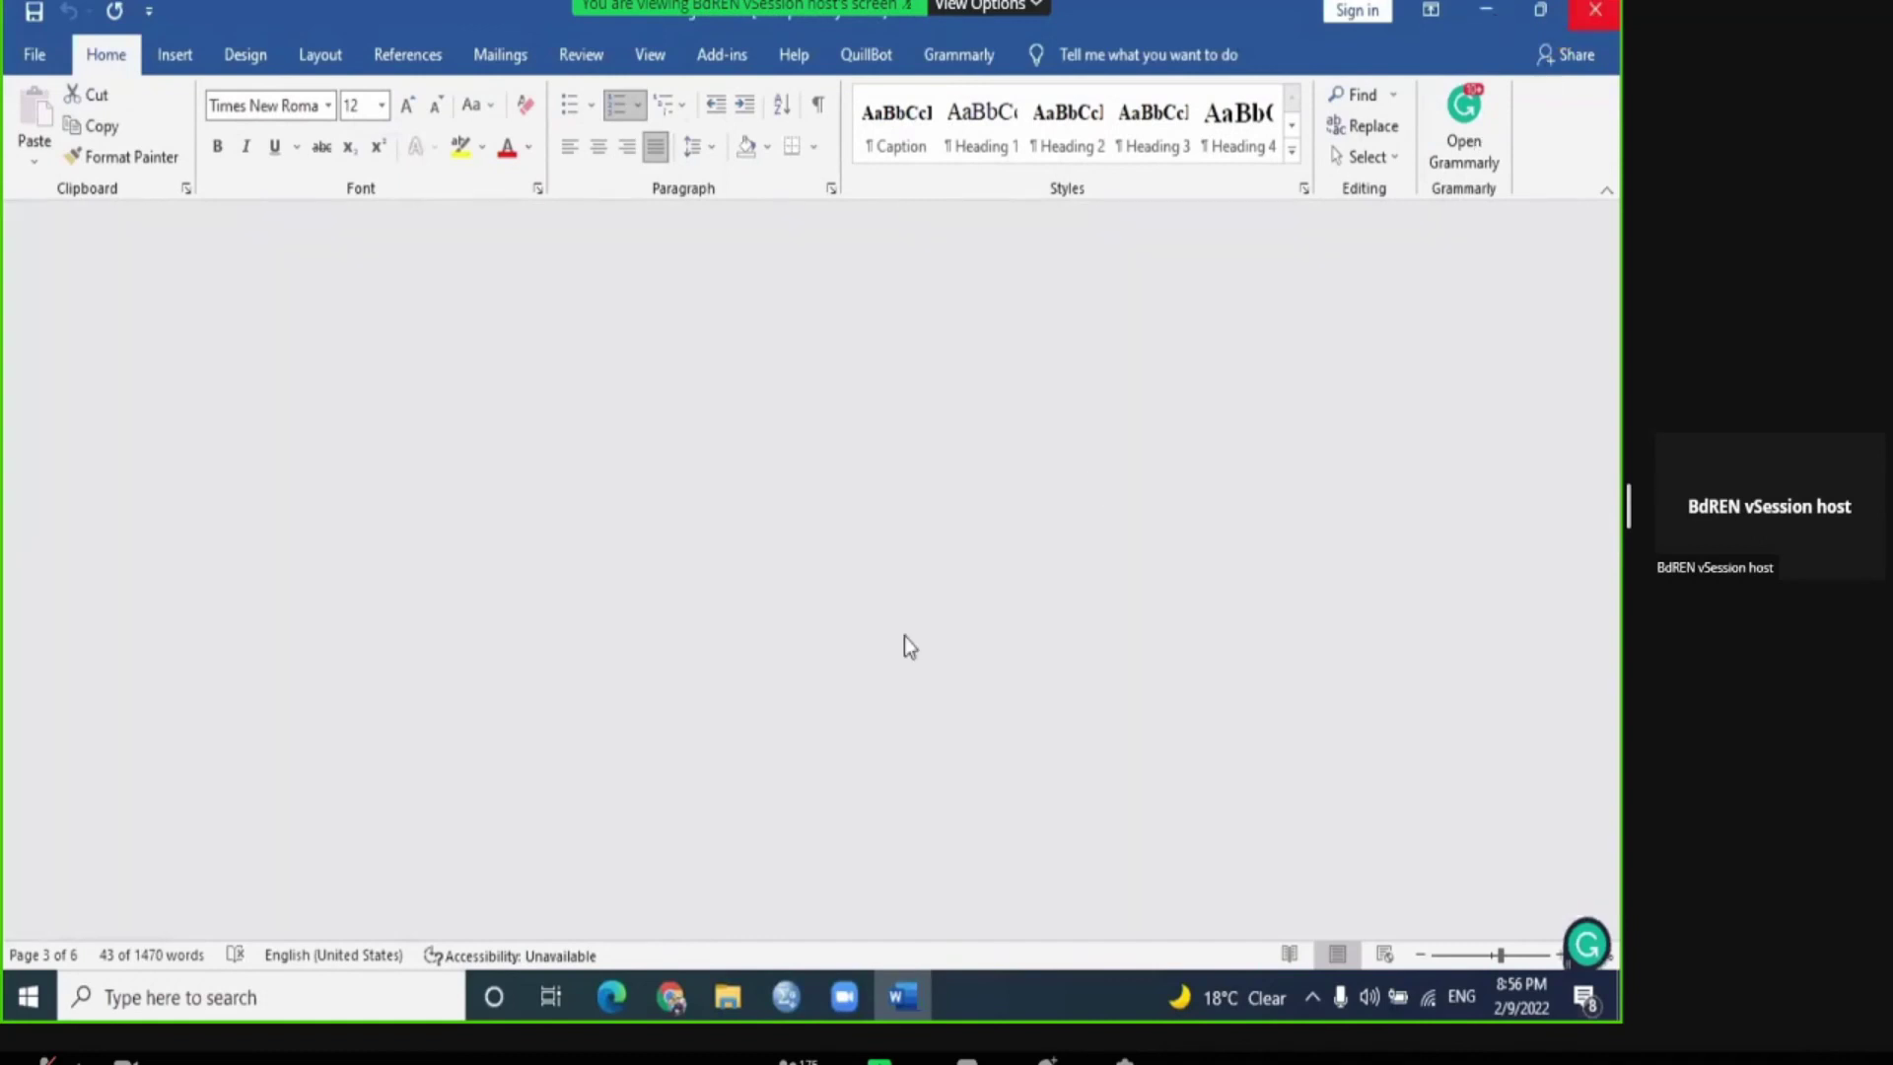
scroll(820, 729, "down", 3)
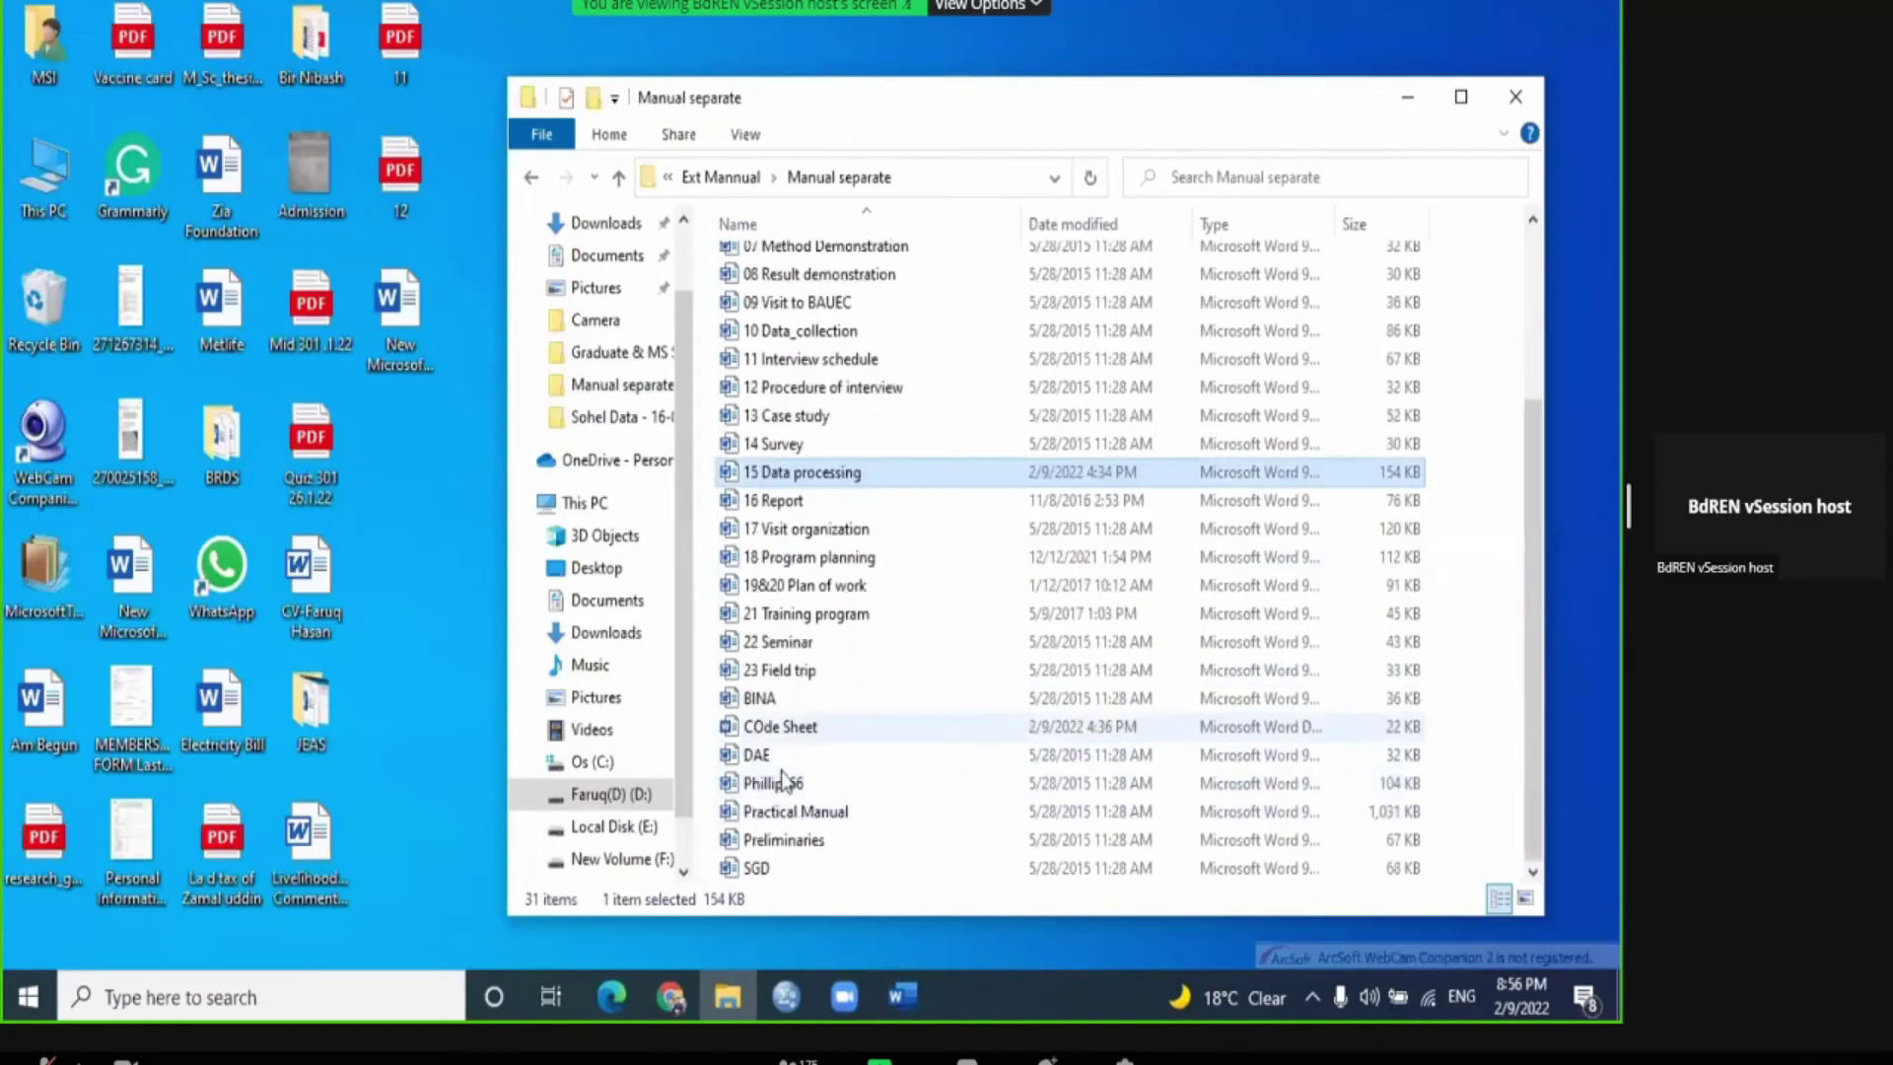
double_click(802, 727)
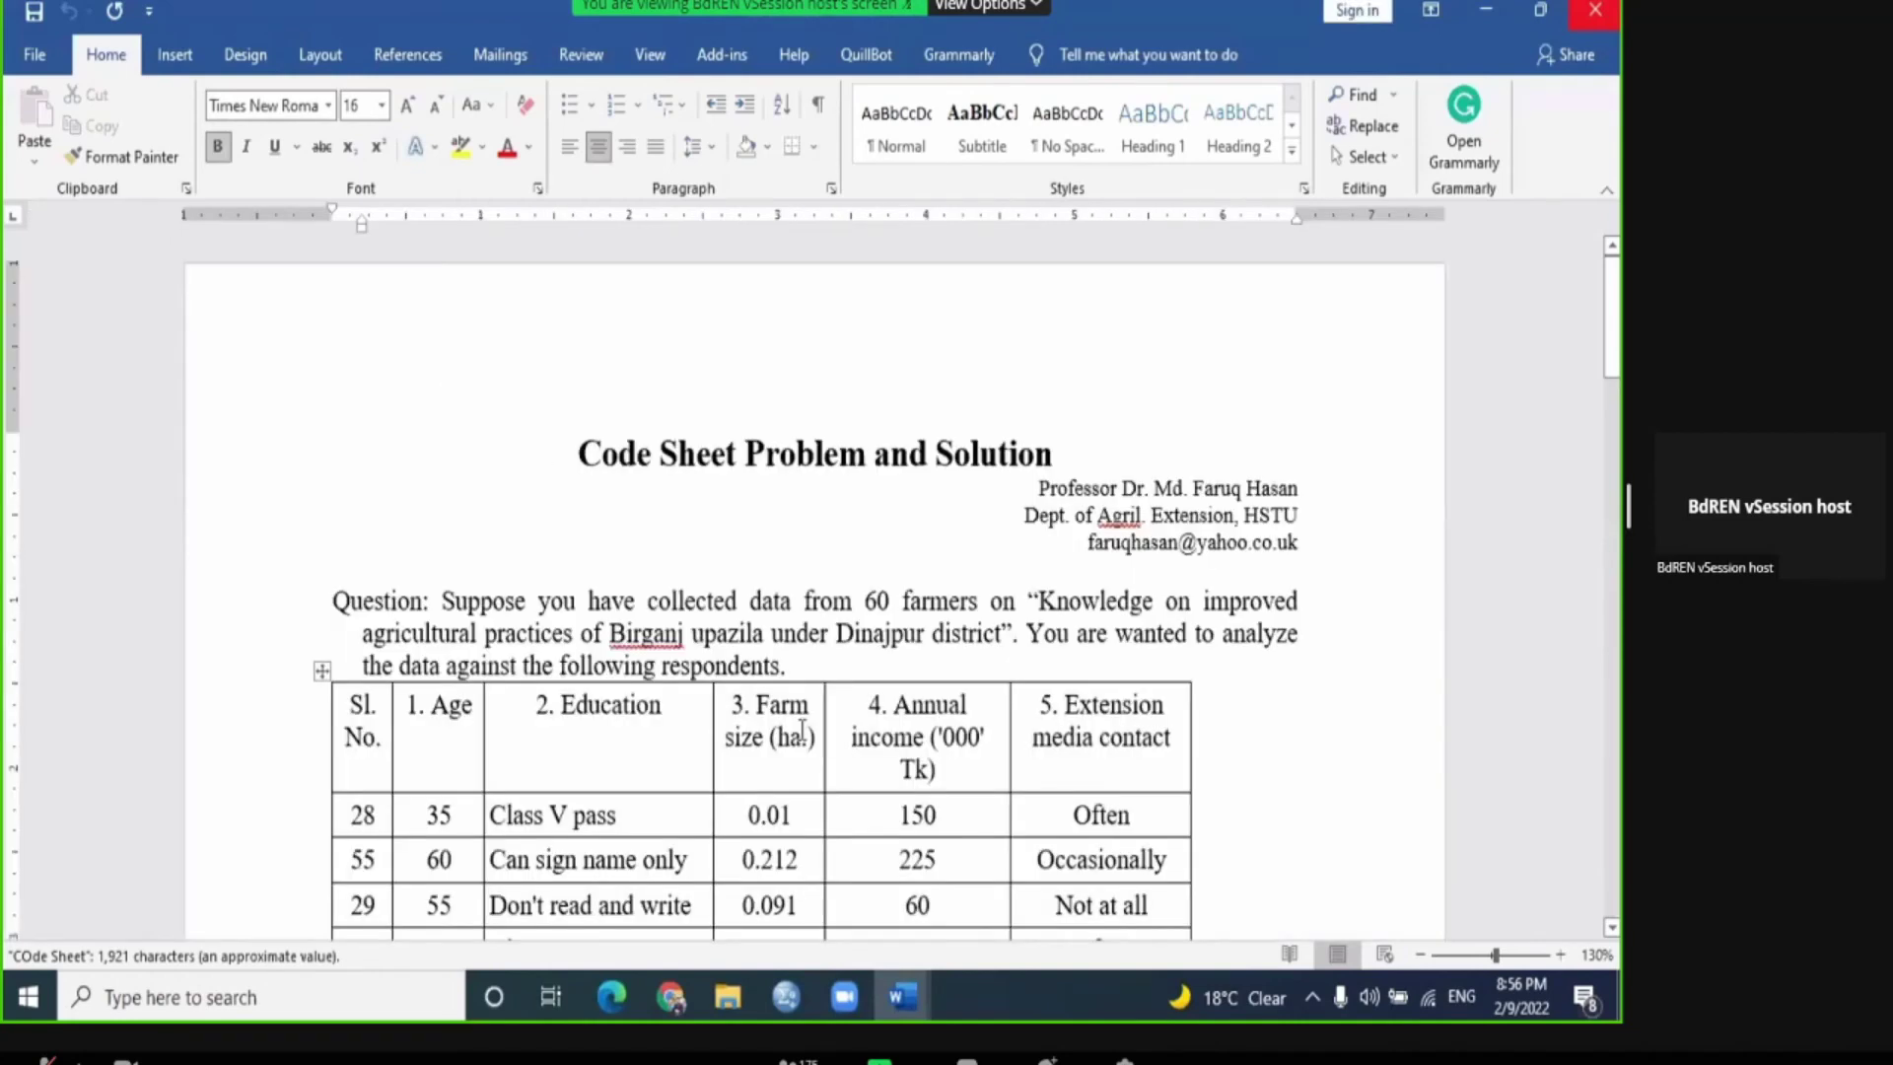
Step: Change the serial numbers of the first two respondents in the question table to 48 and 52
scroll(802, 727, "down", 3)
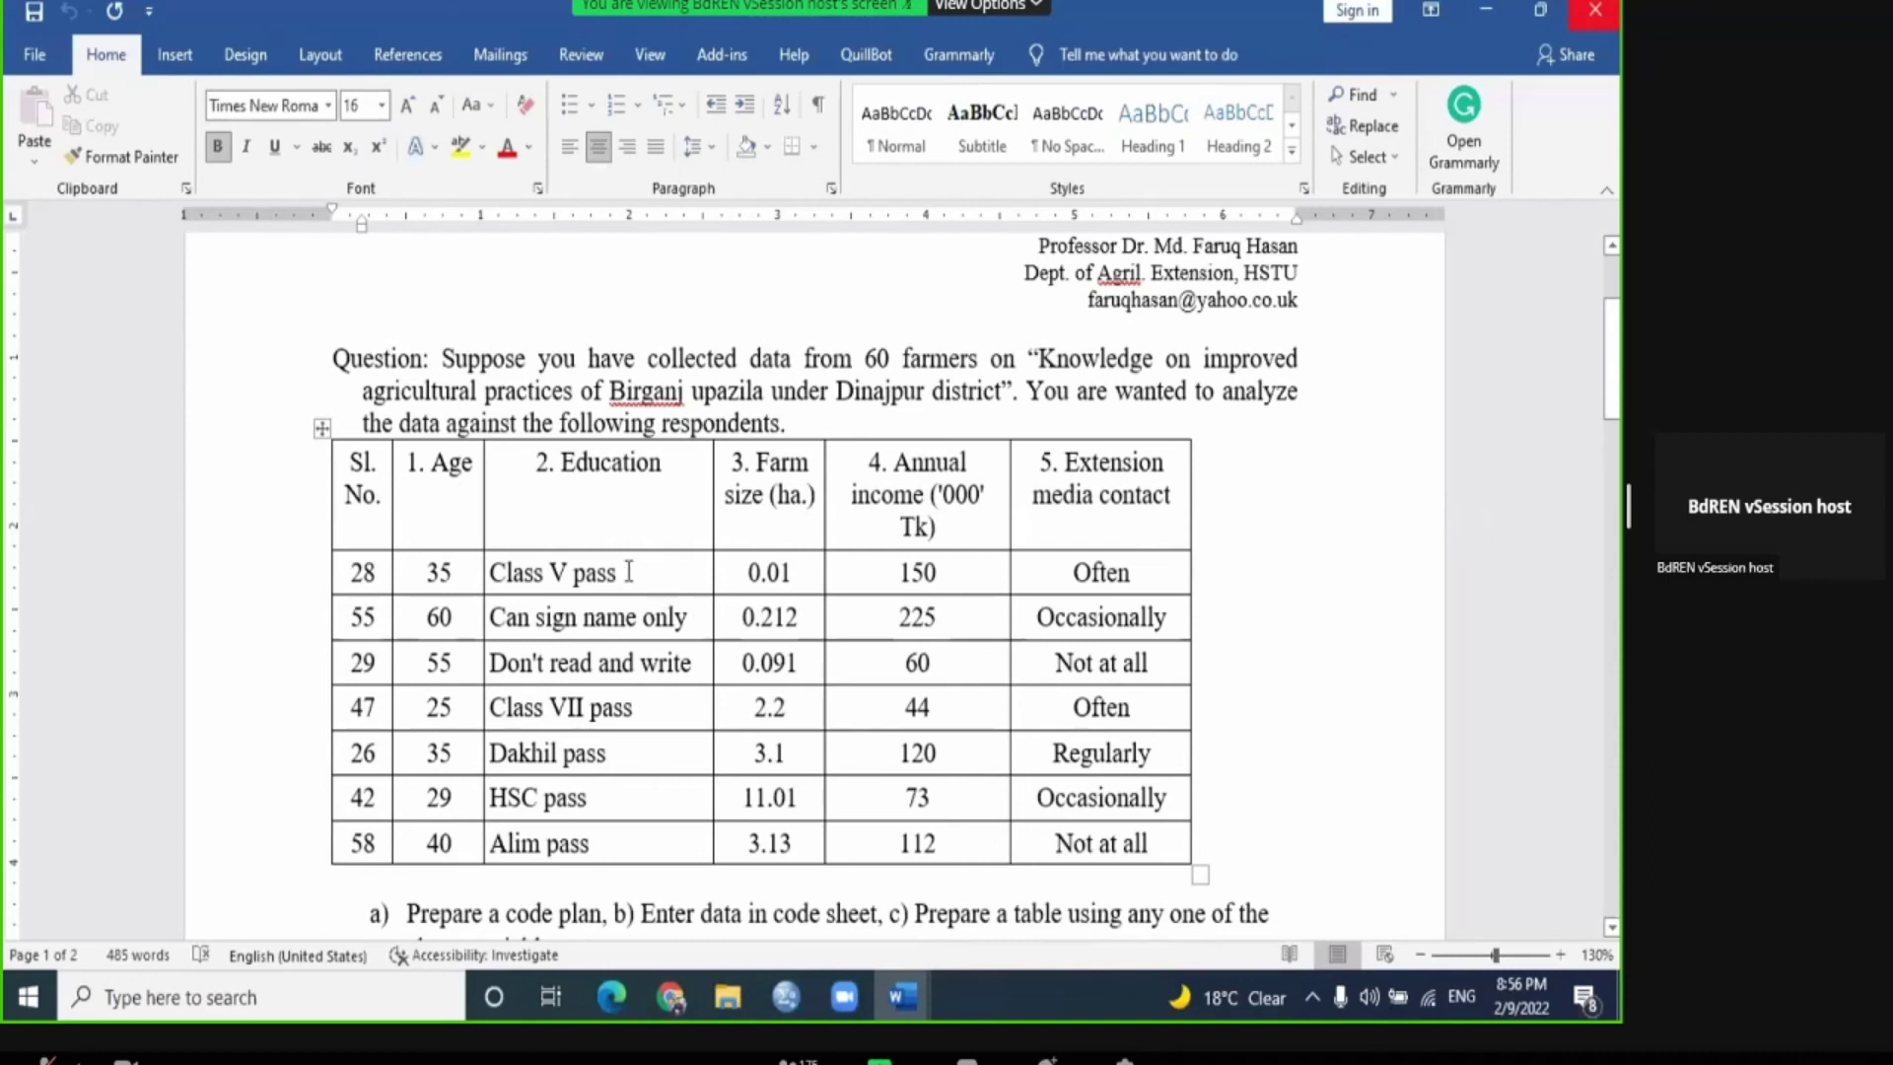
left_click_drag(301, 390, 351, 574)
left_click(427, 662)
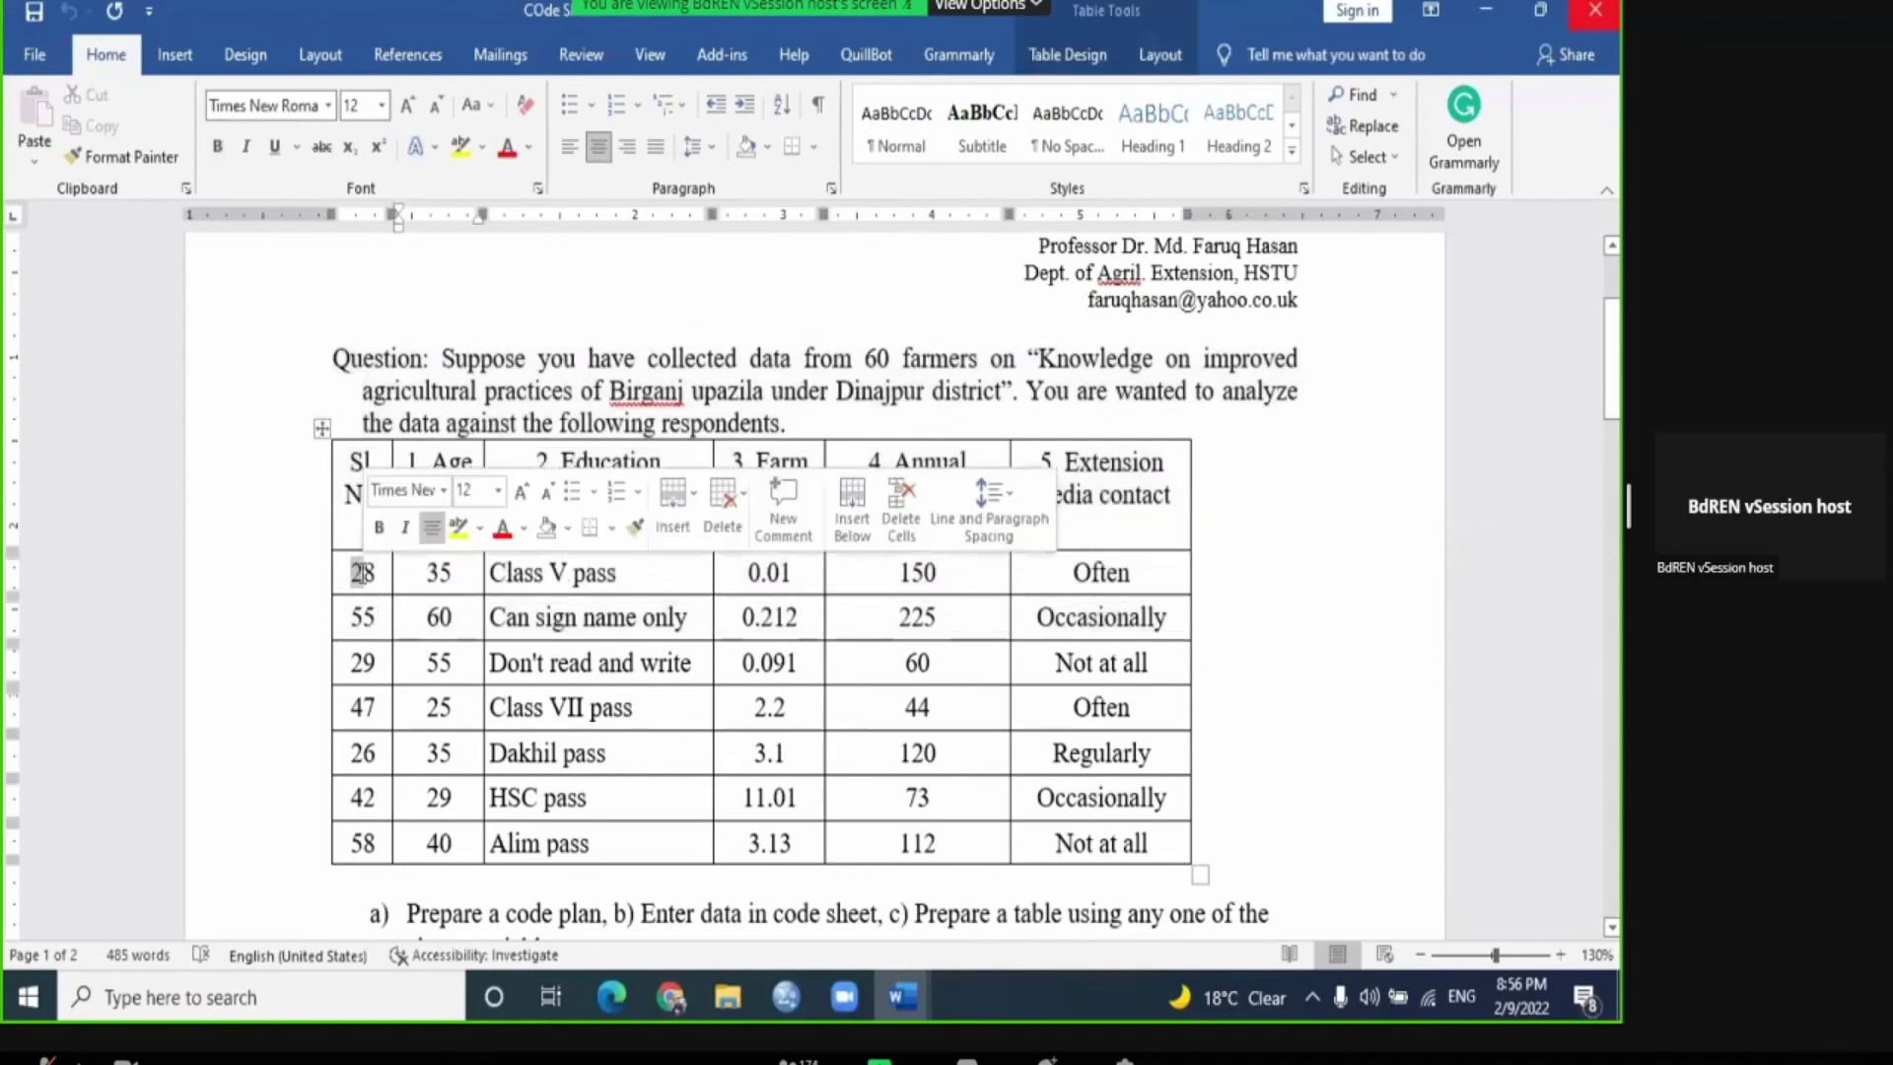
type("4")
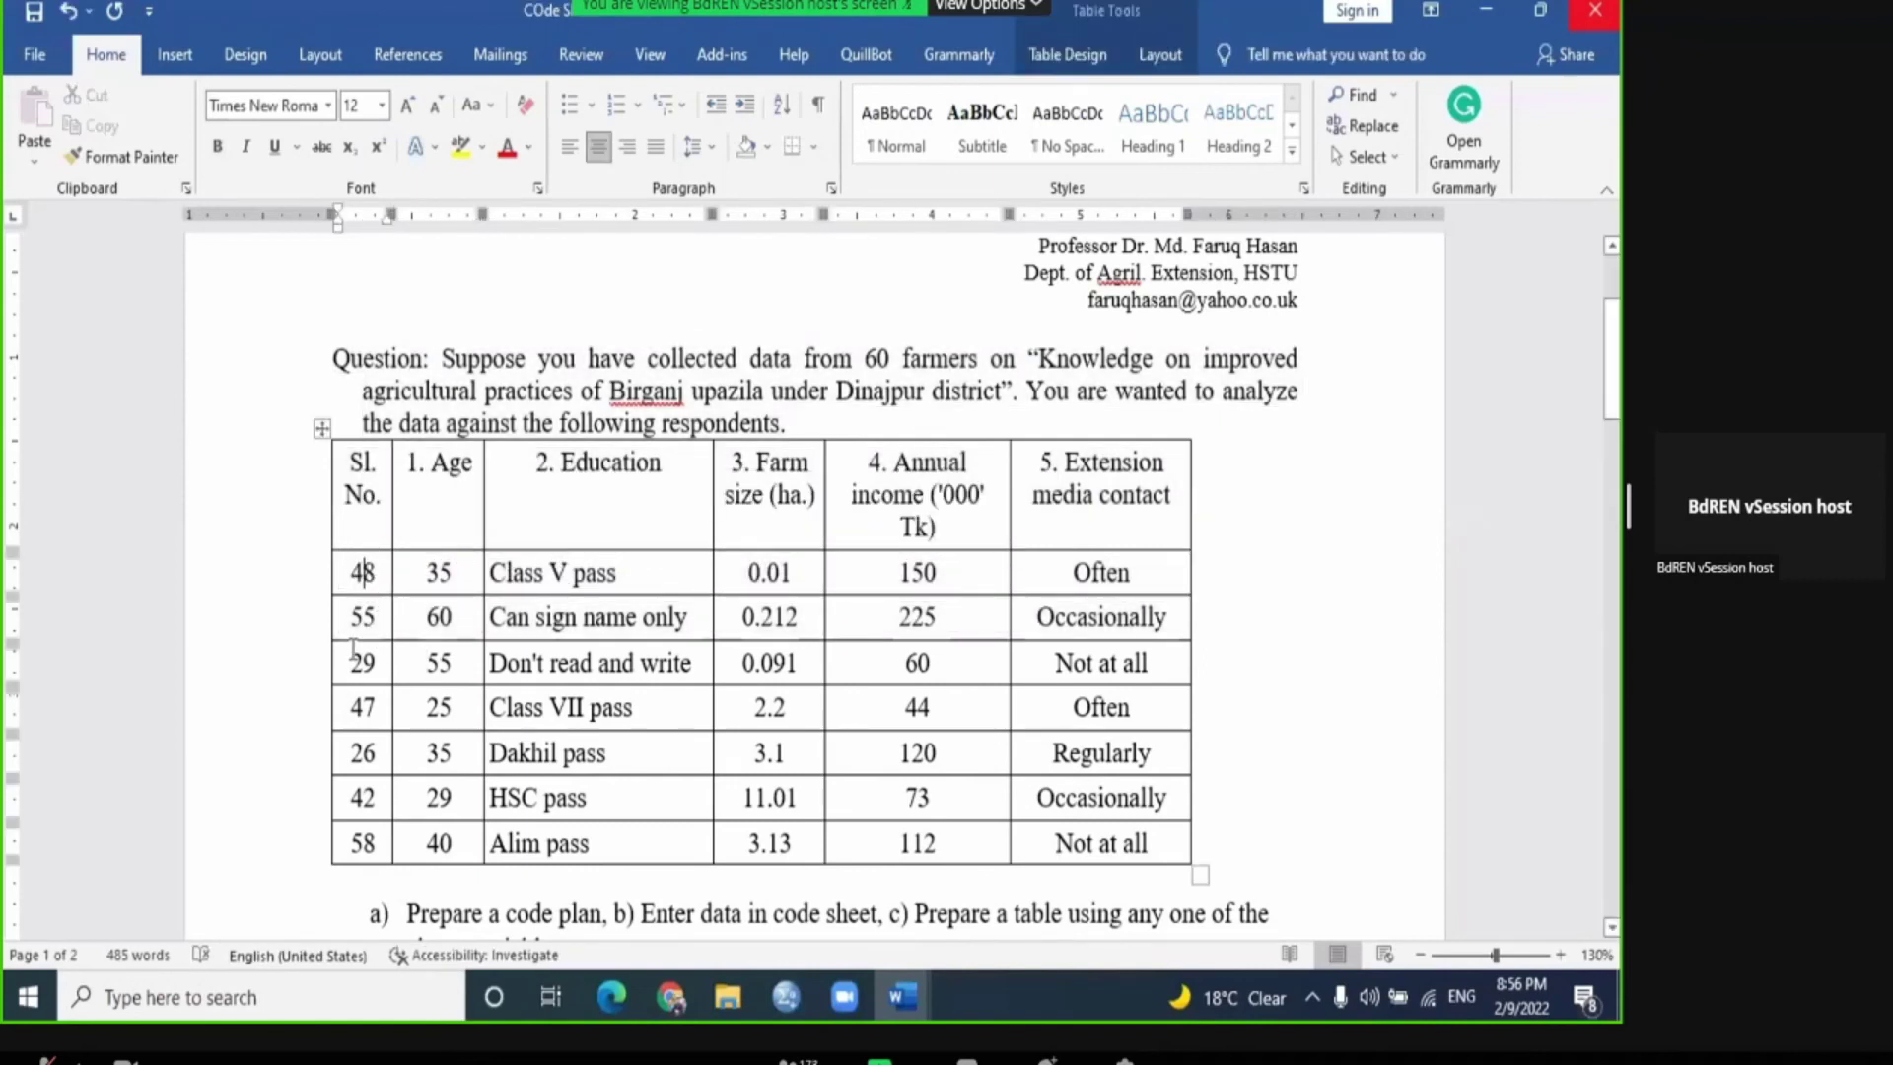
left_click_drag(366, 618, 377, 618)
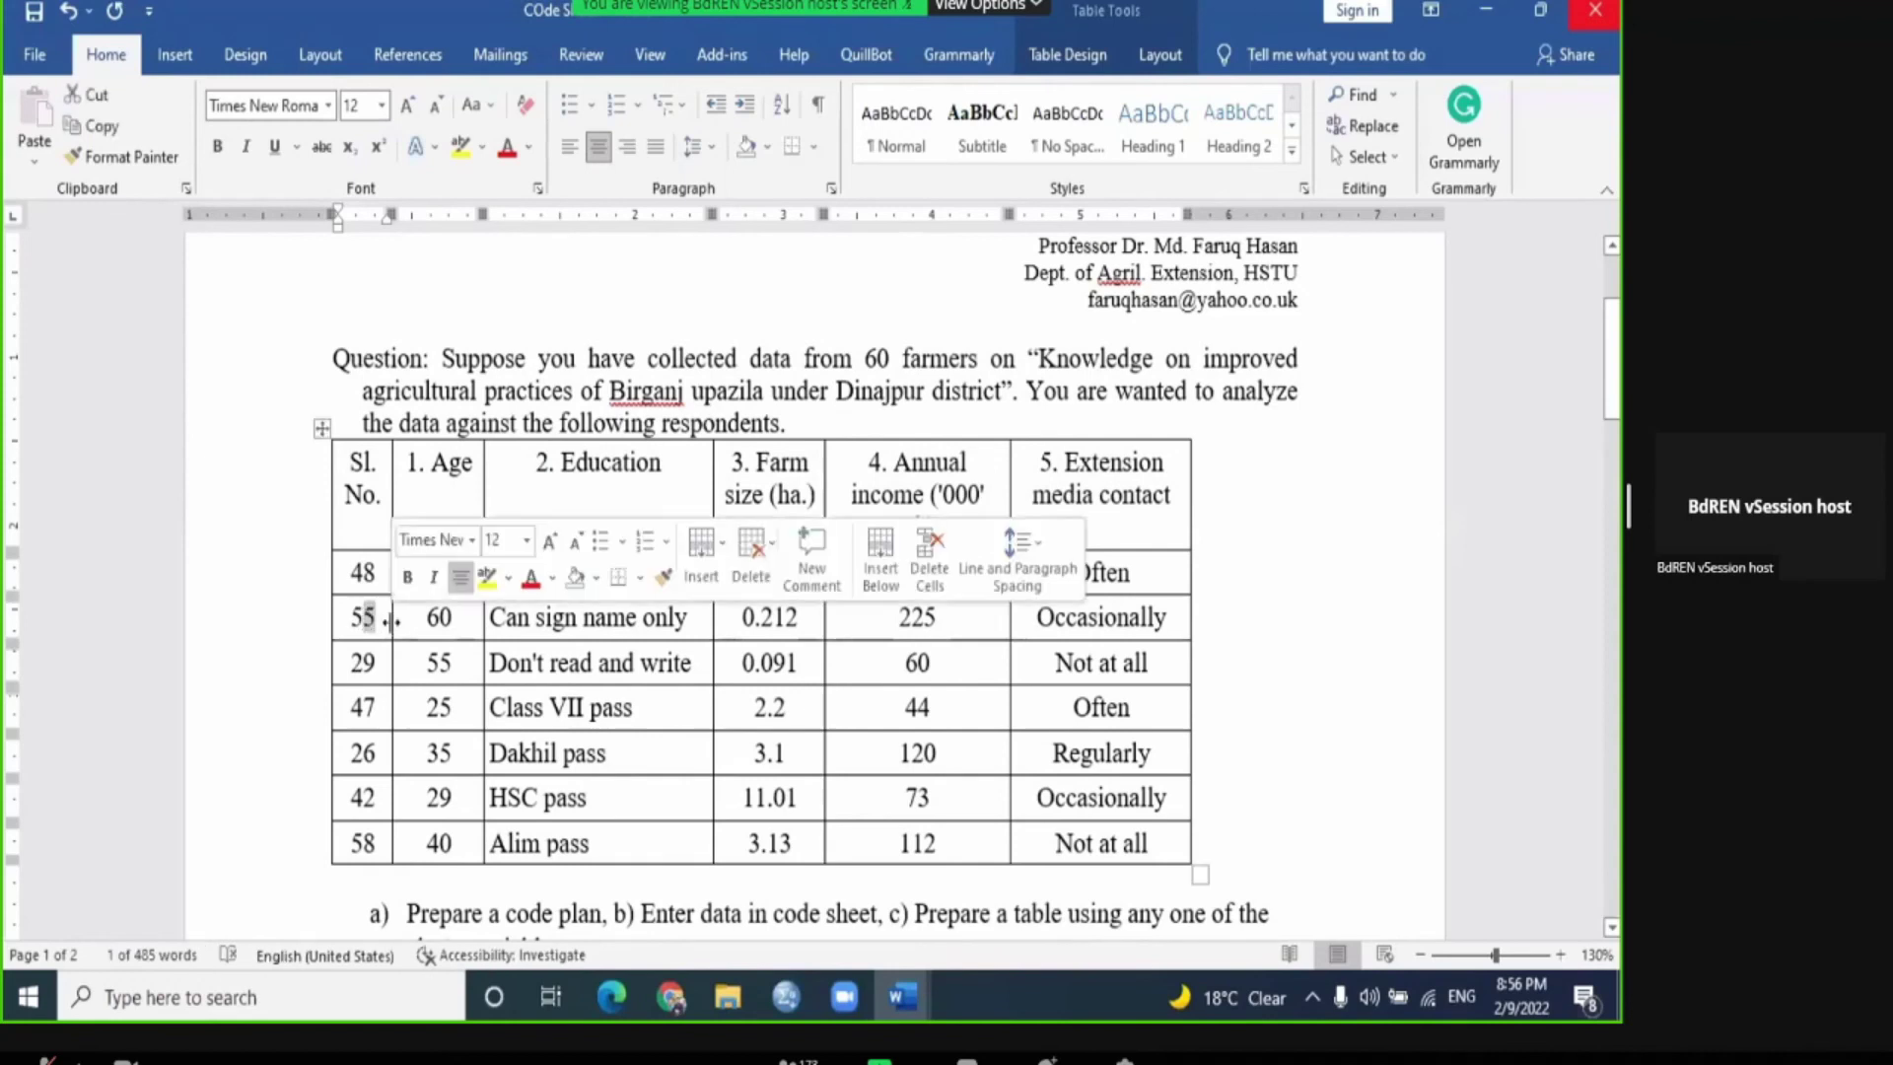
type("2")
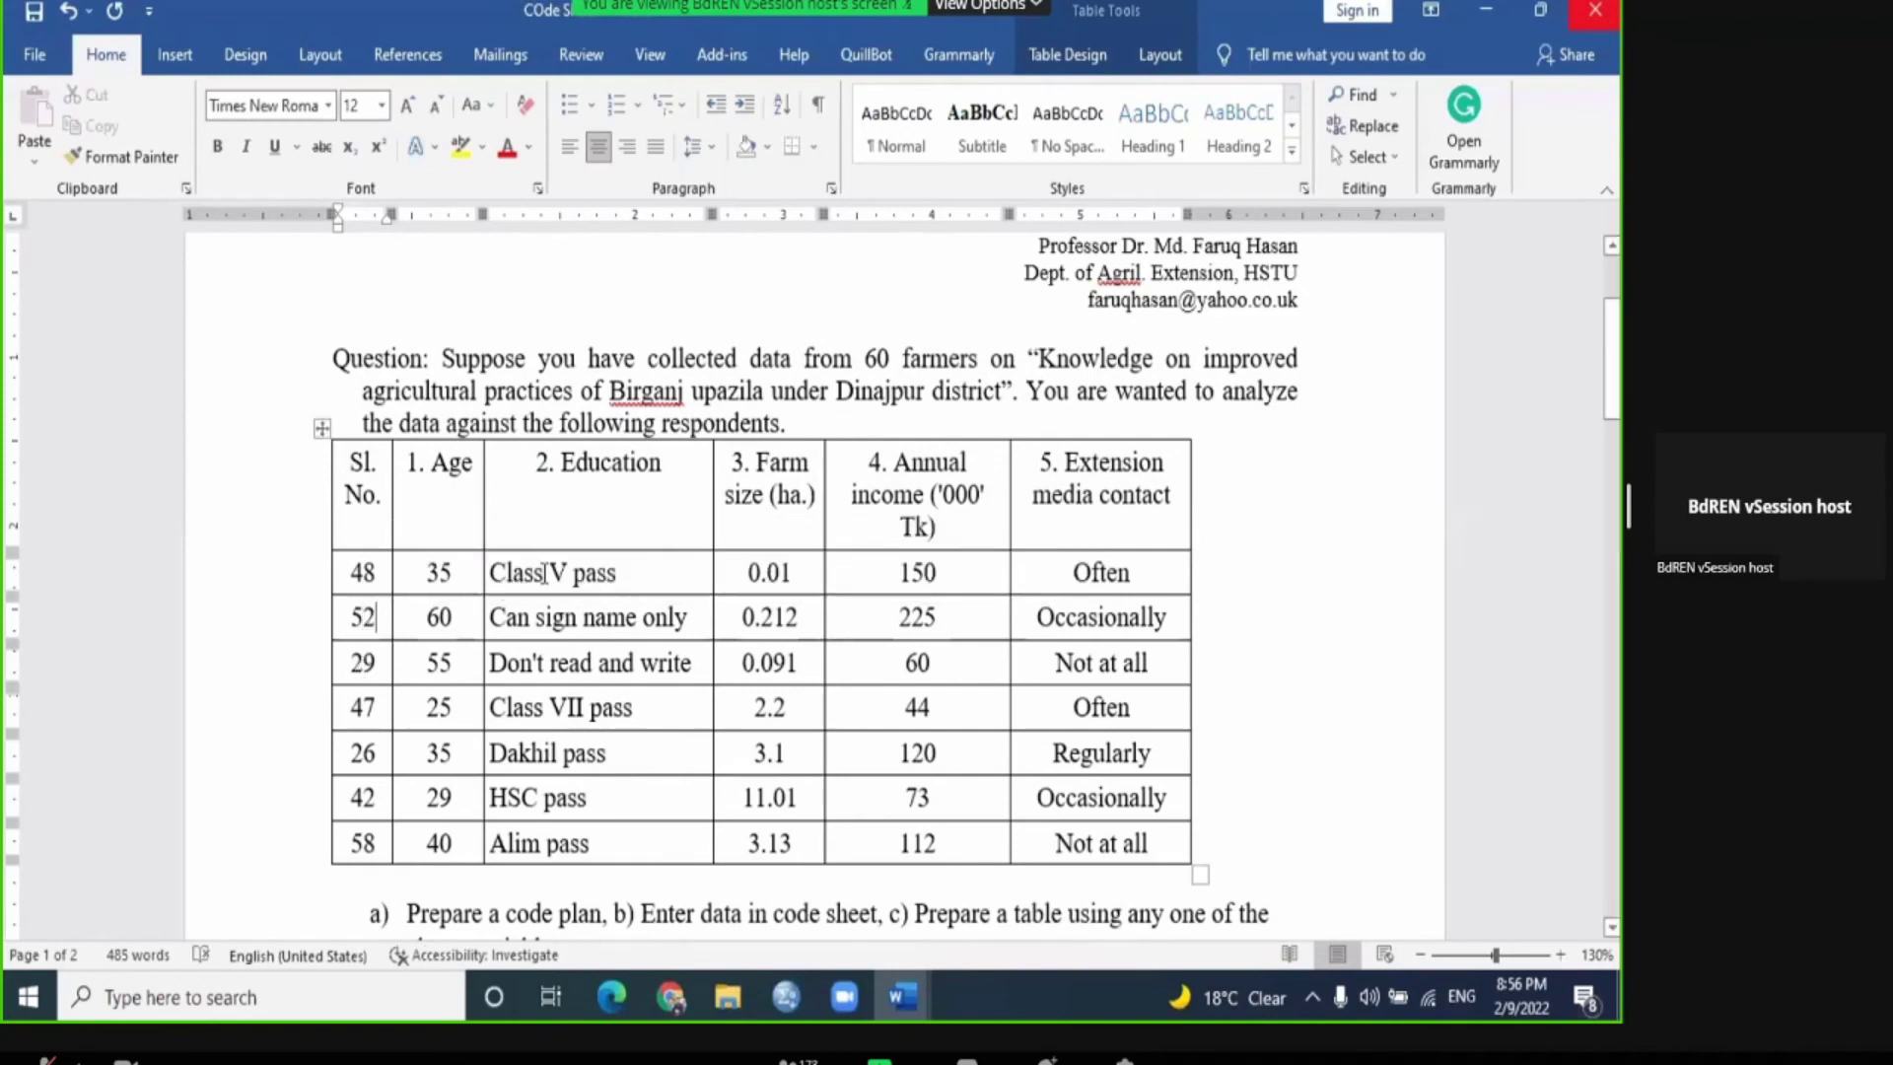
left_click(562, 571)
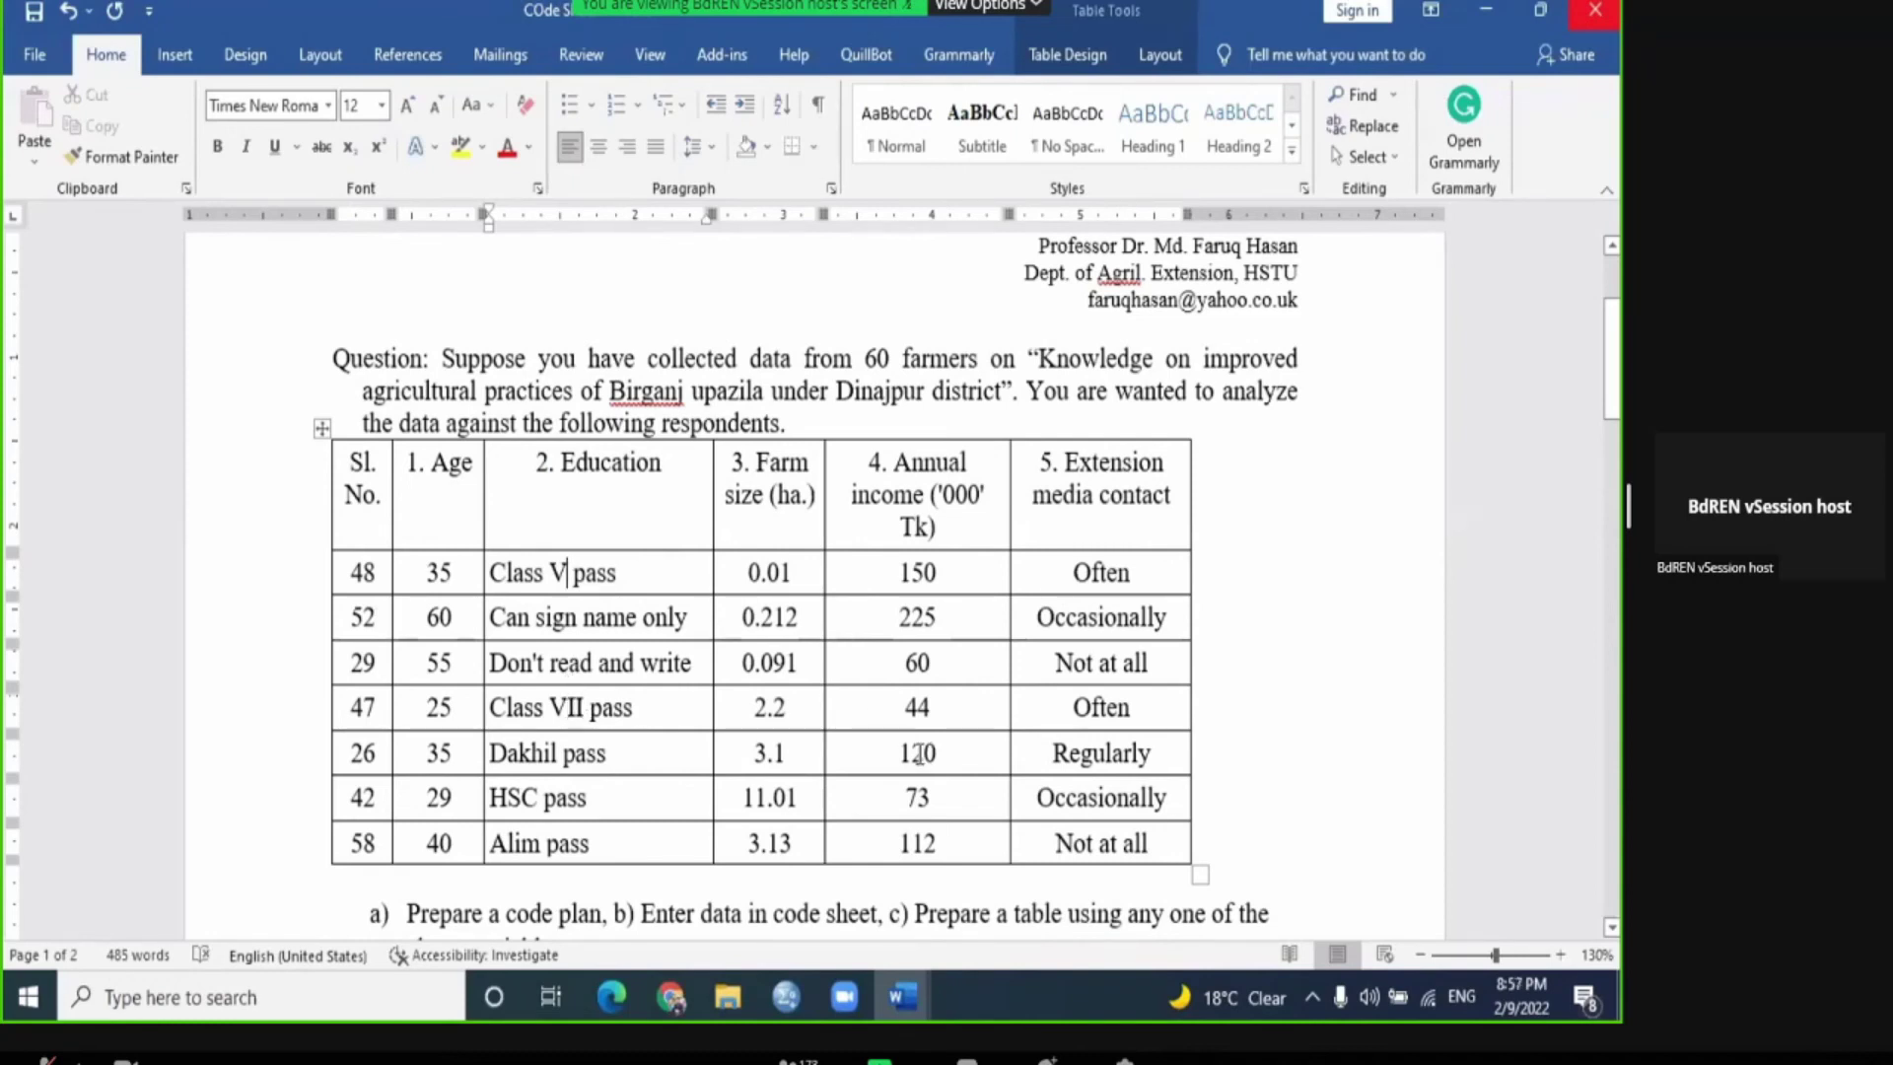
Step: Review the code plan, code sheet and education statistics table in the solution, and return to the start of the document
scroll(933, 749, "down", 1)
scroll(932, 748, "down", 15)
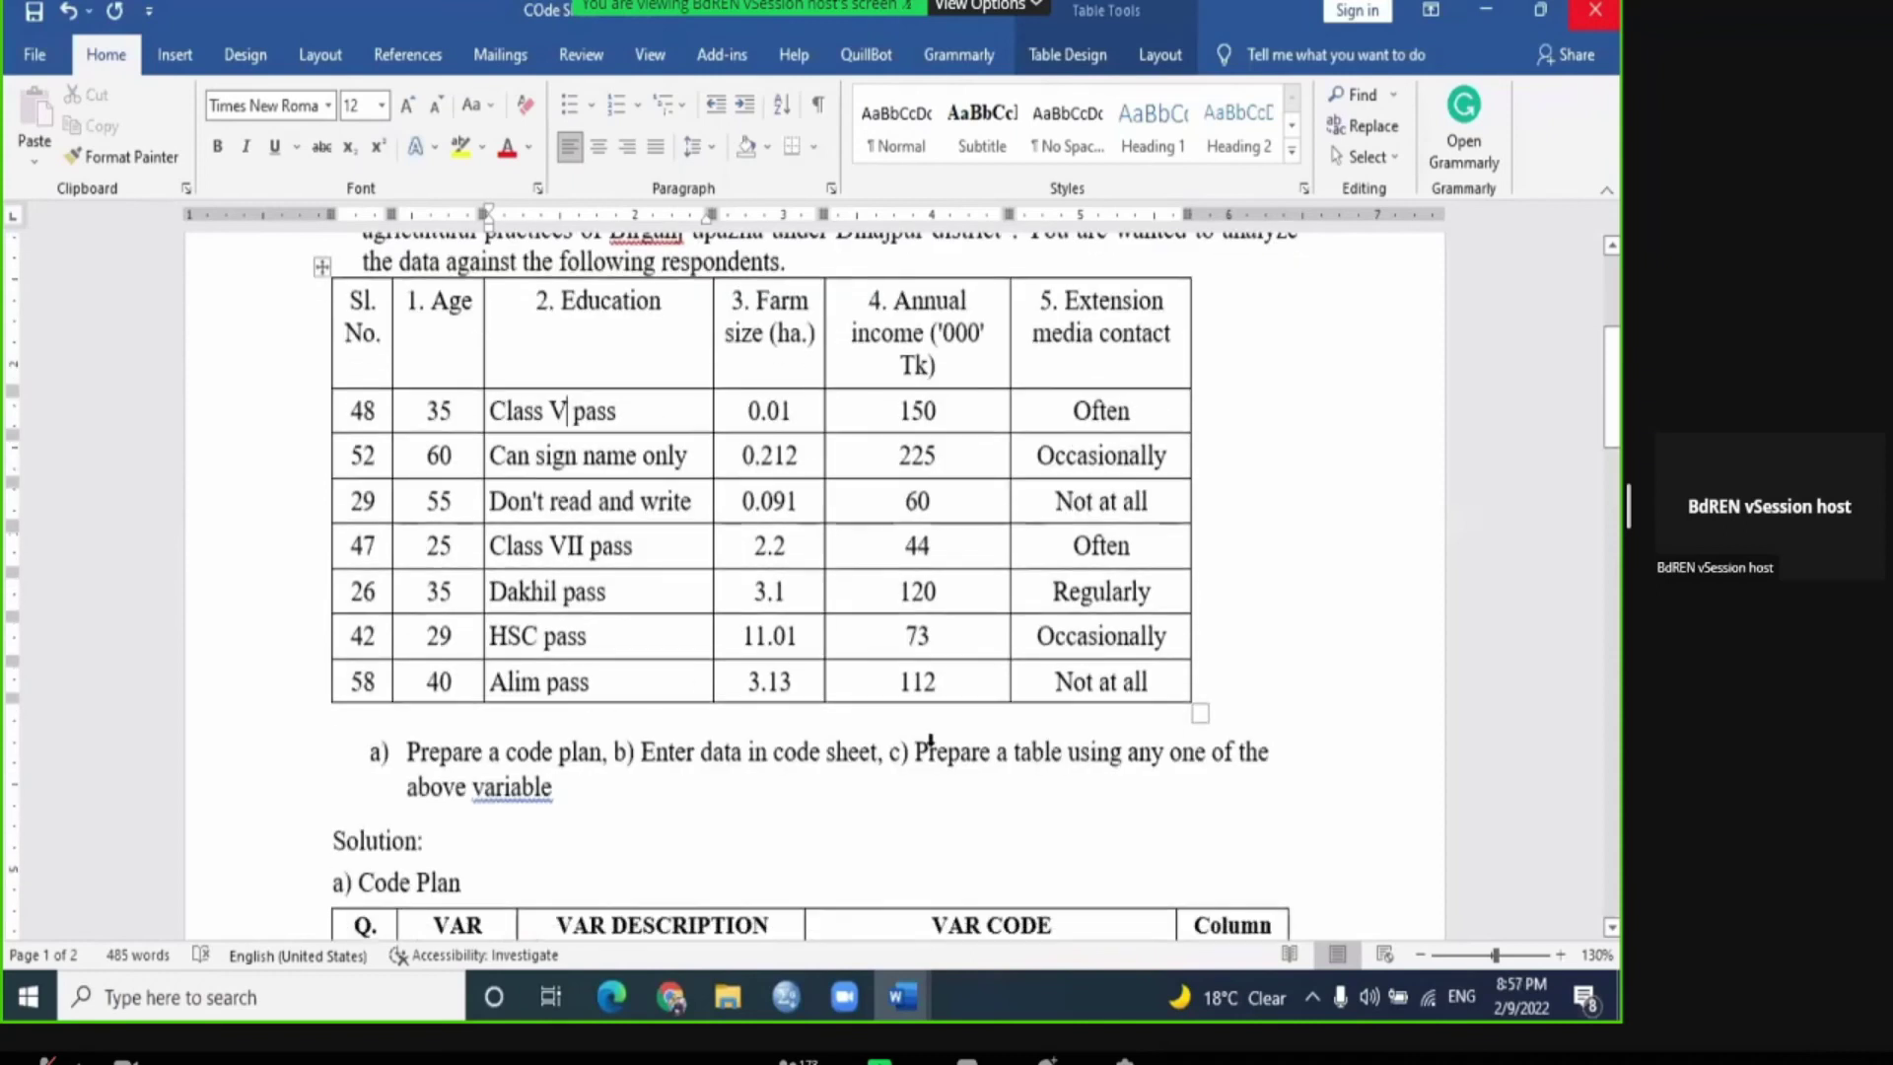
scroll(933, 747, "up", 2)
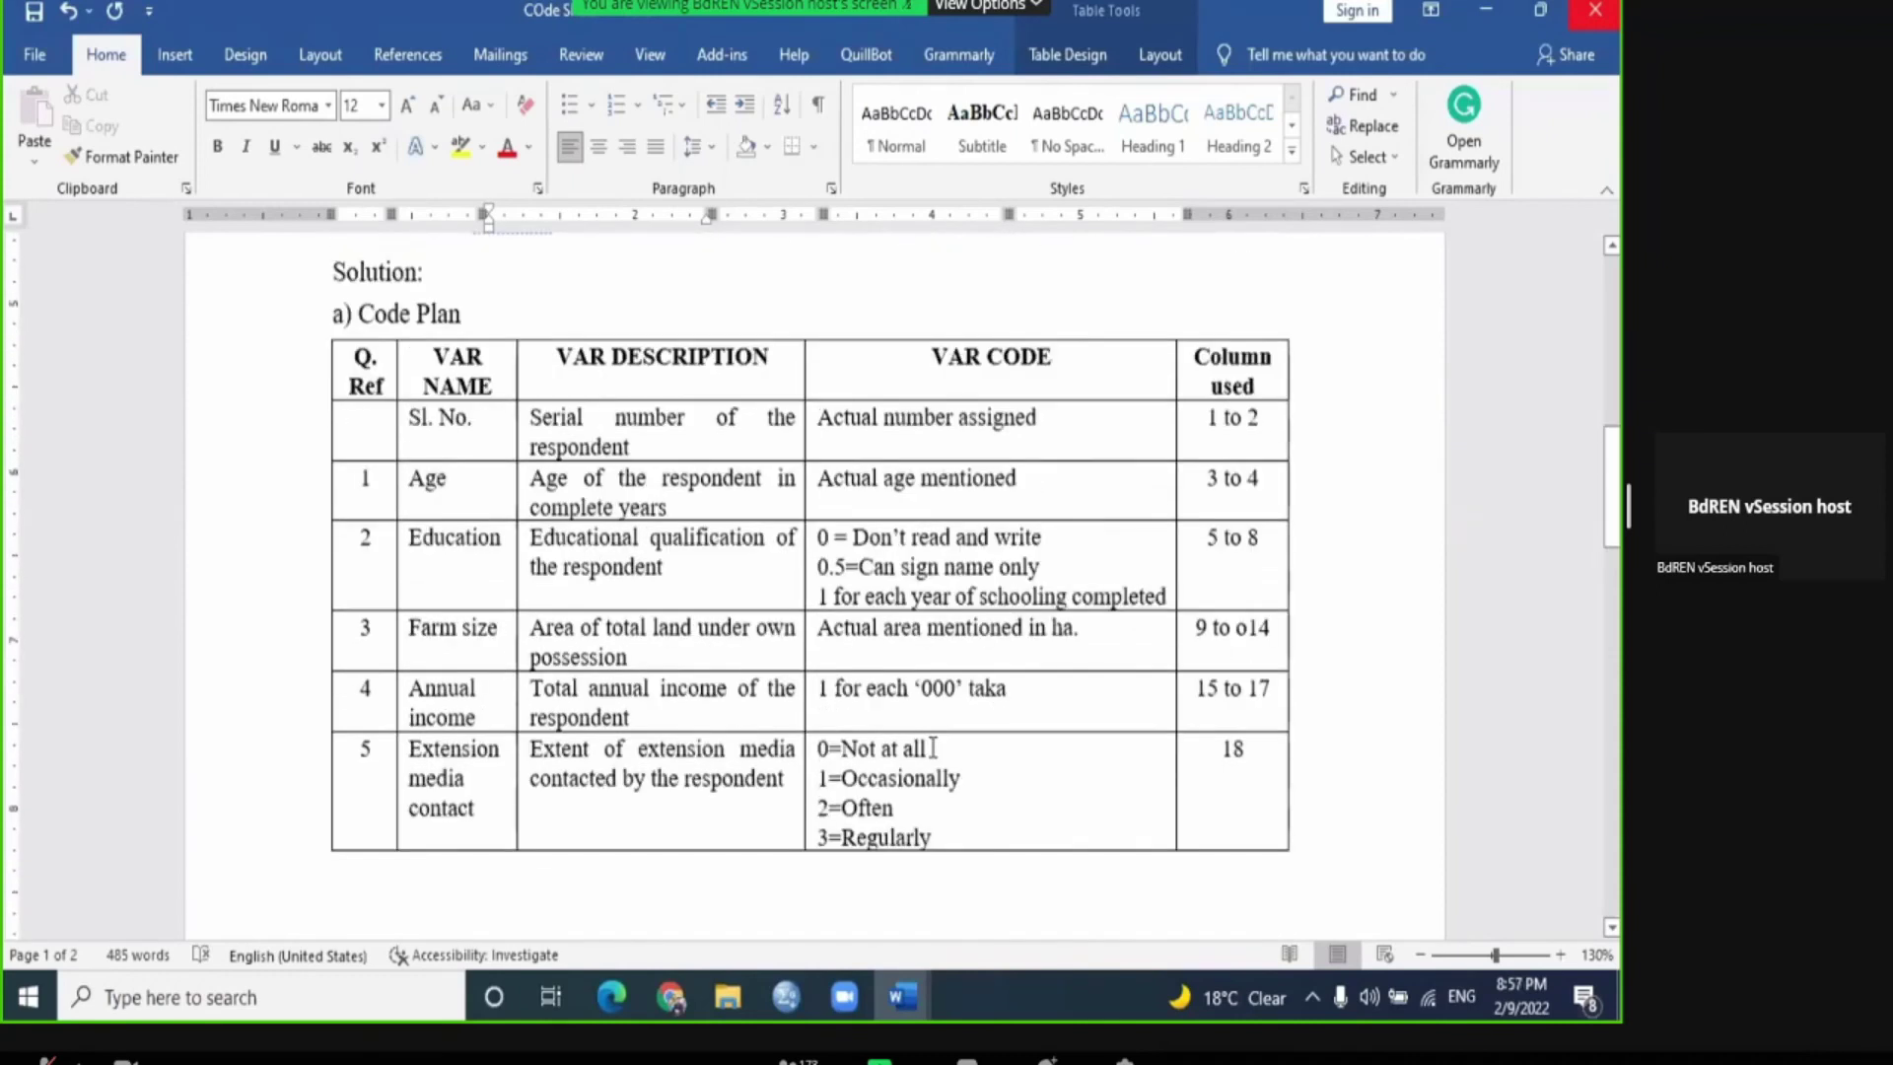
scroll(932, 747, "down", 15)
scroll(933, 747, "down", 20)
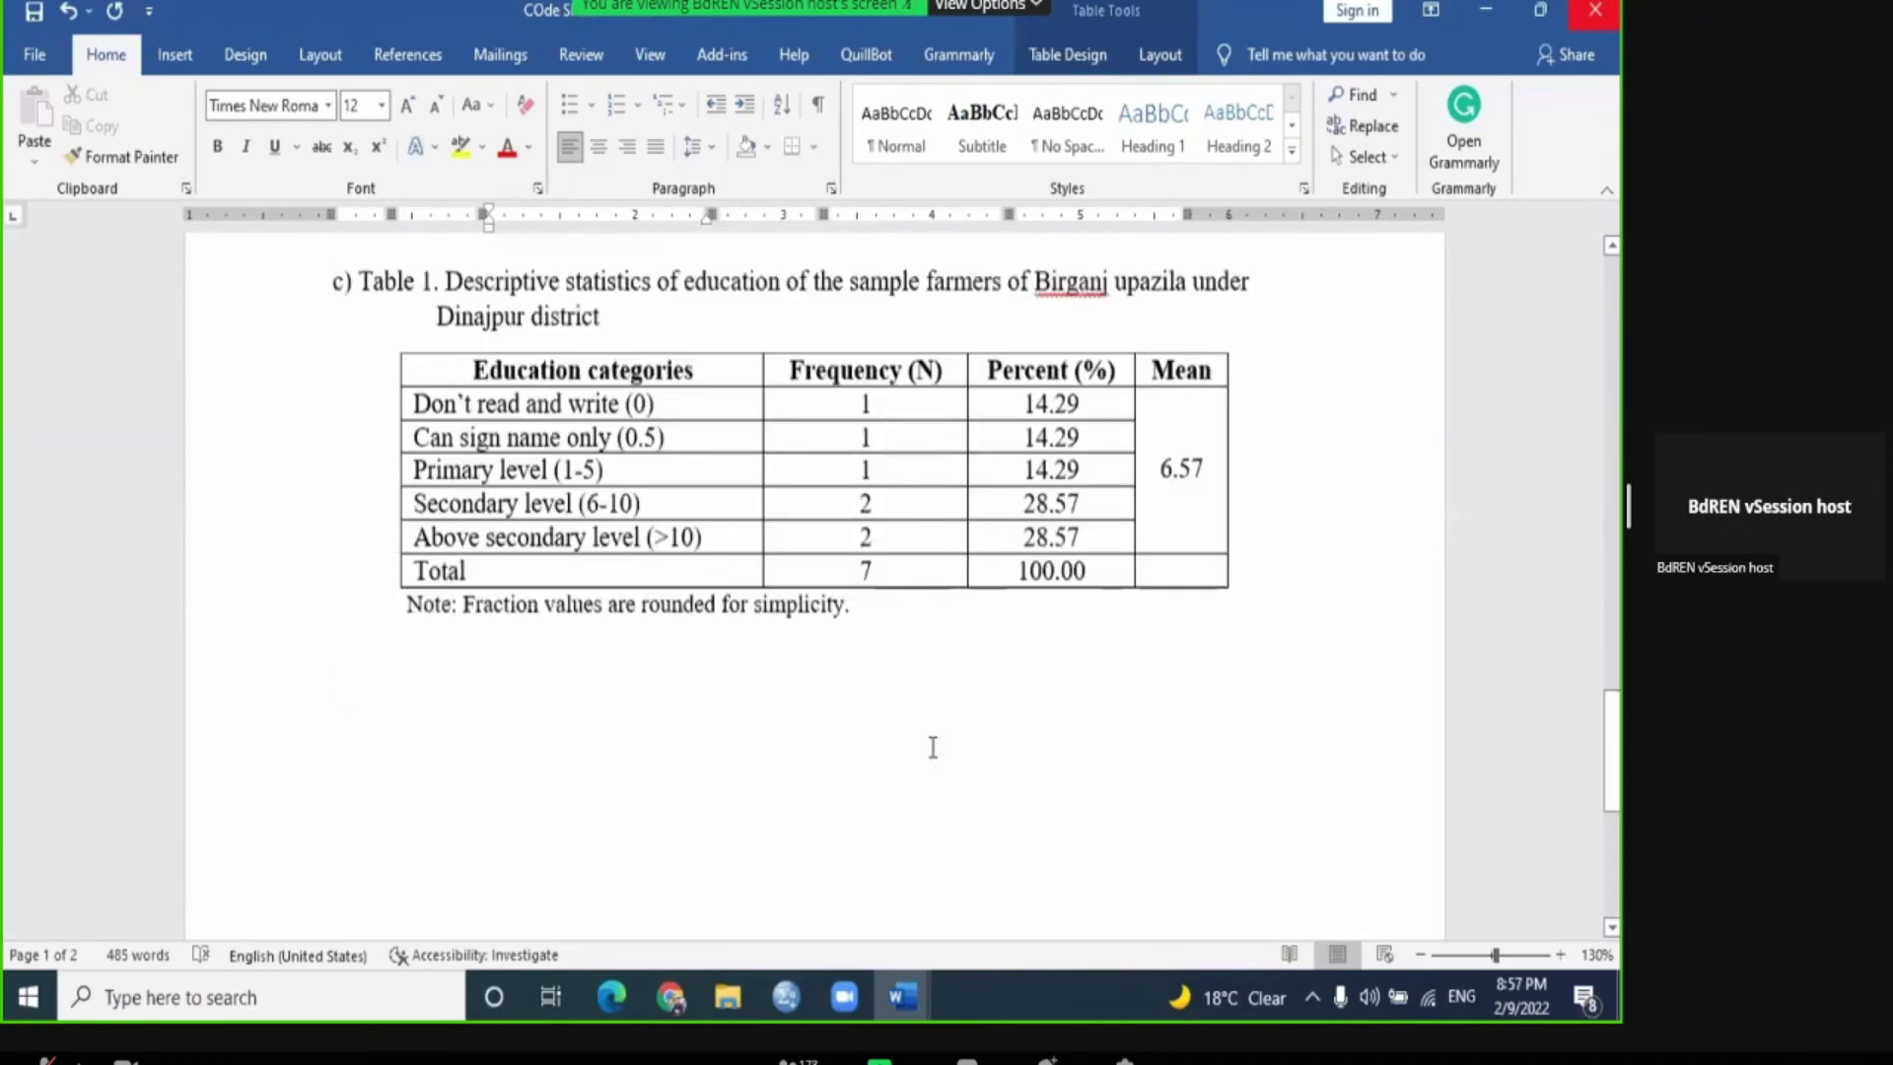
scroll(888, 832, "up", 17)
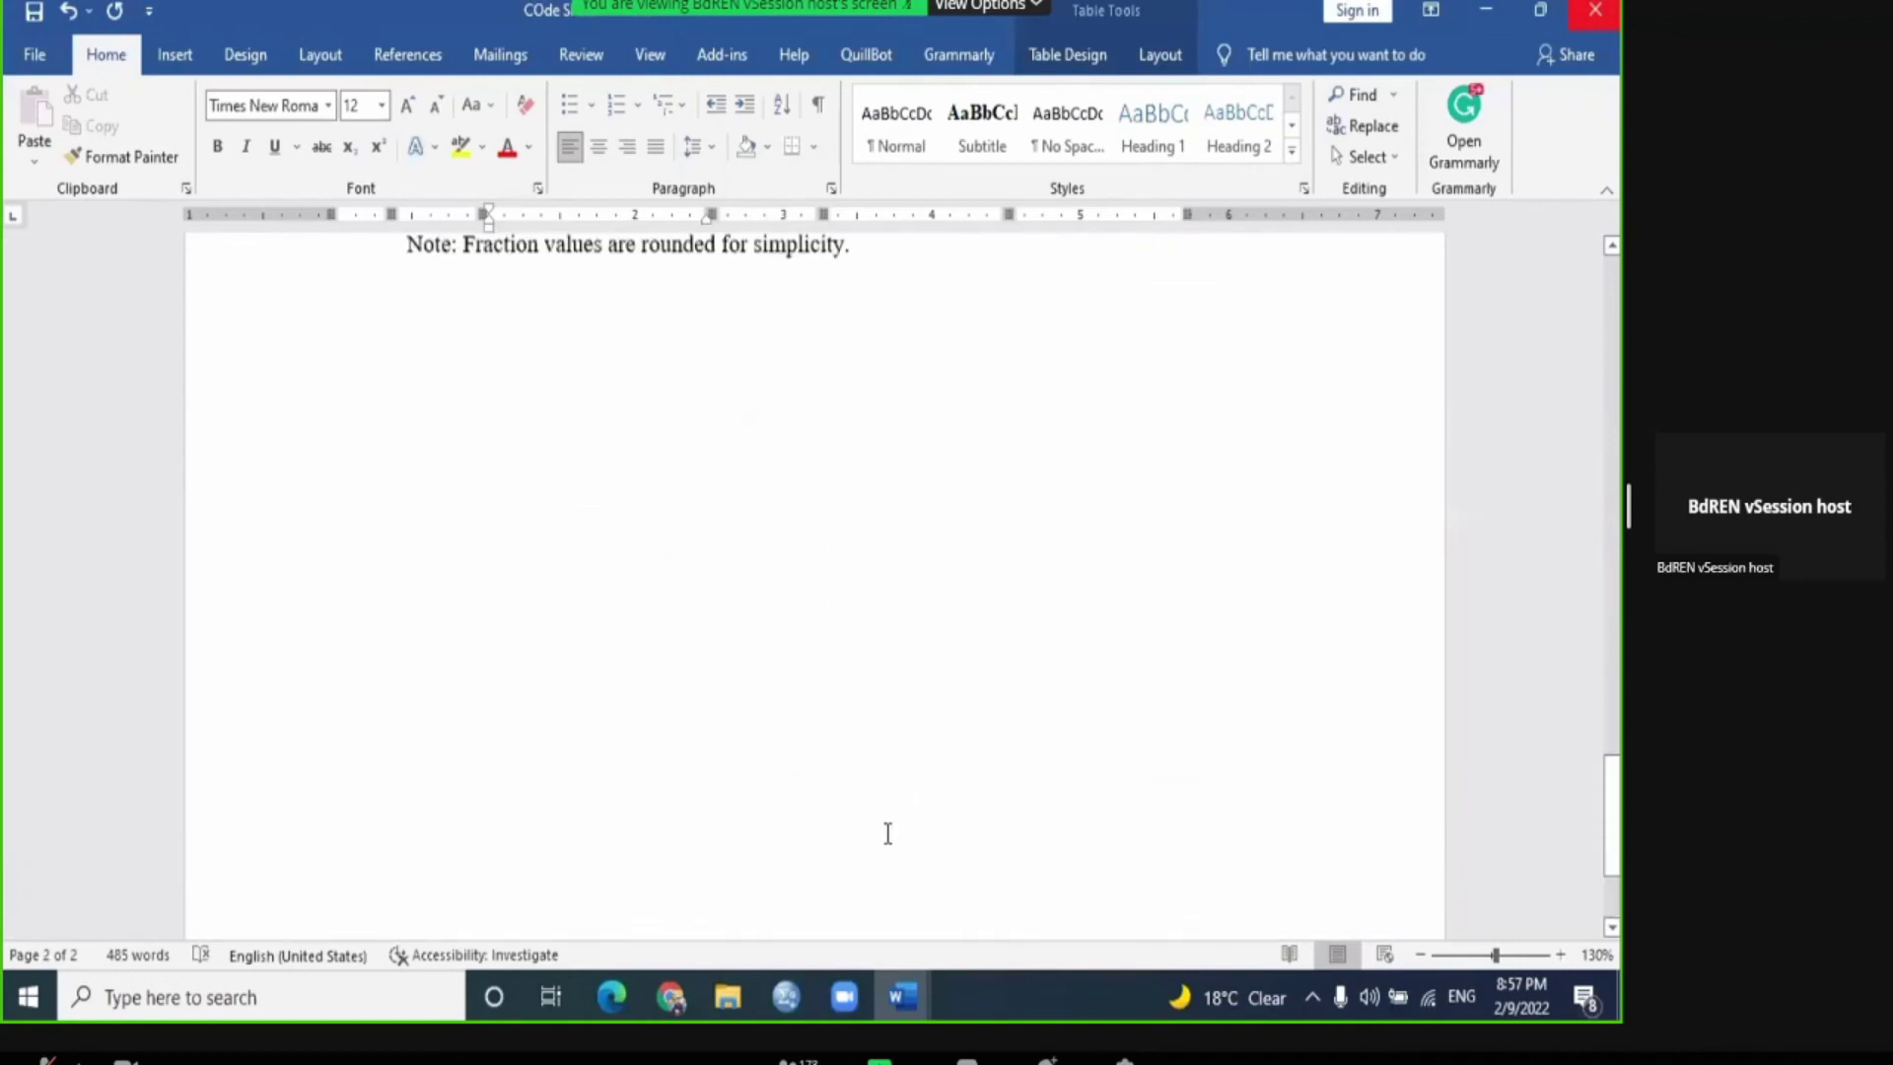
scroll(885, 837, "up", 10)
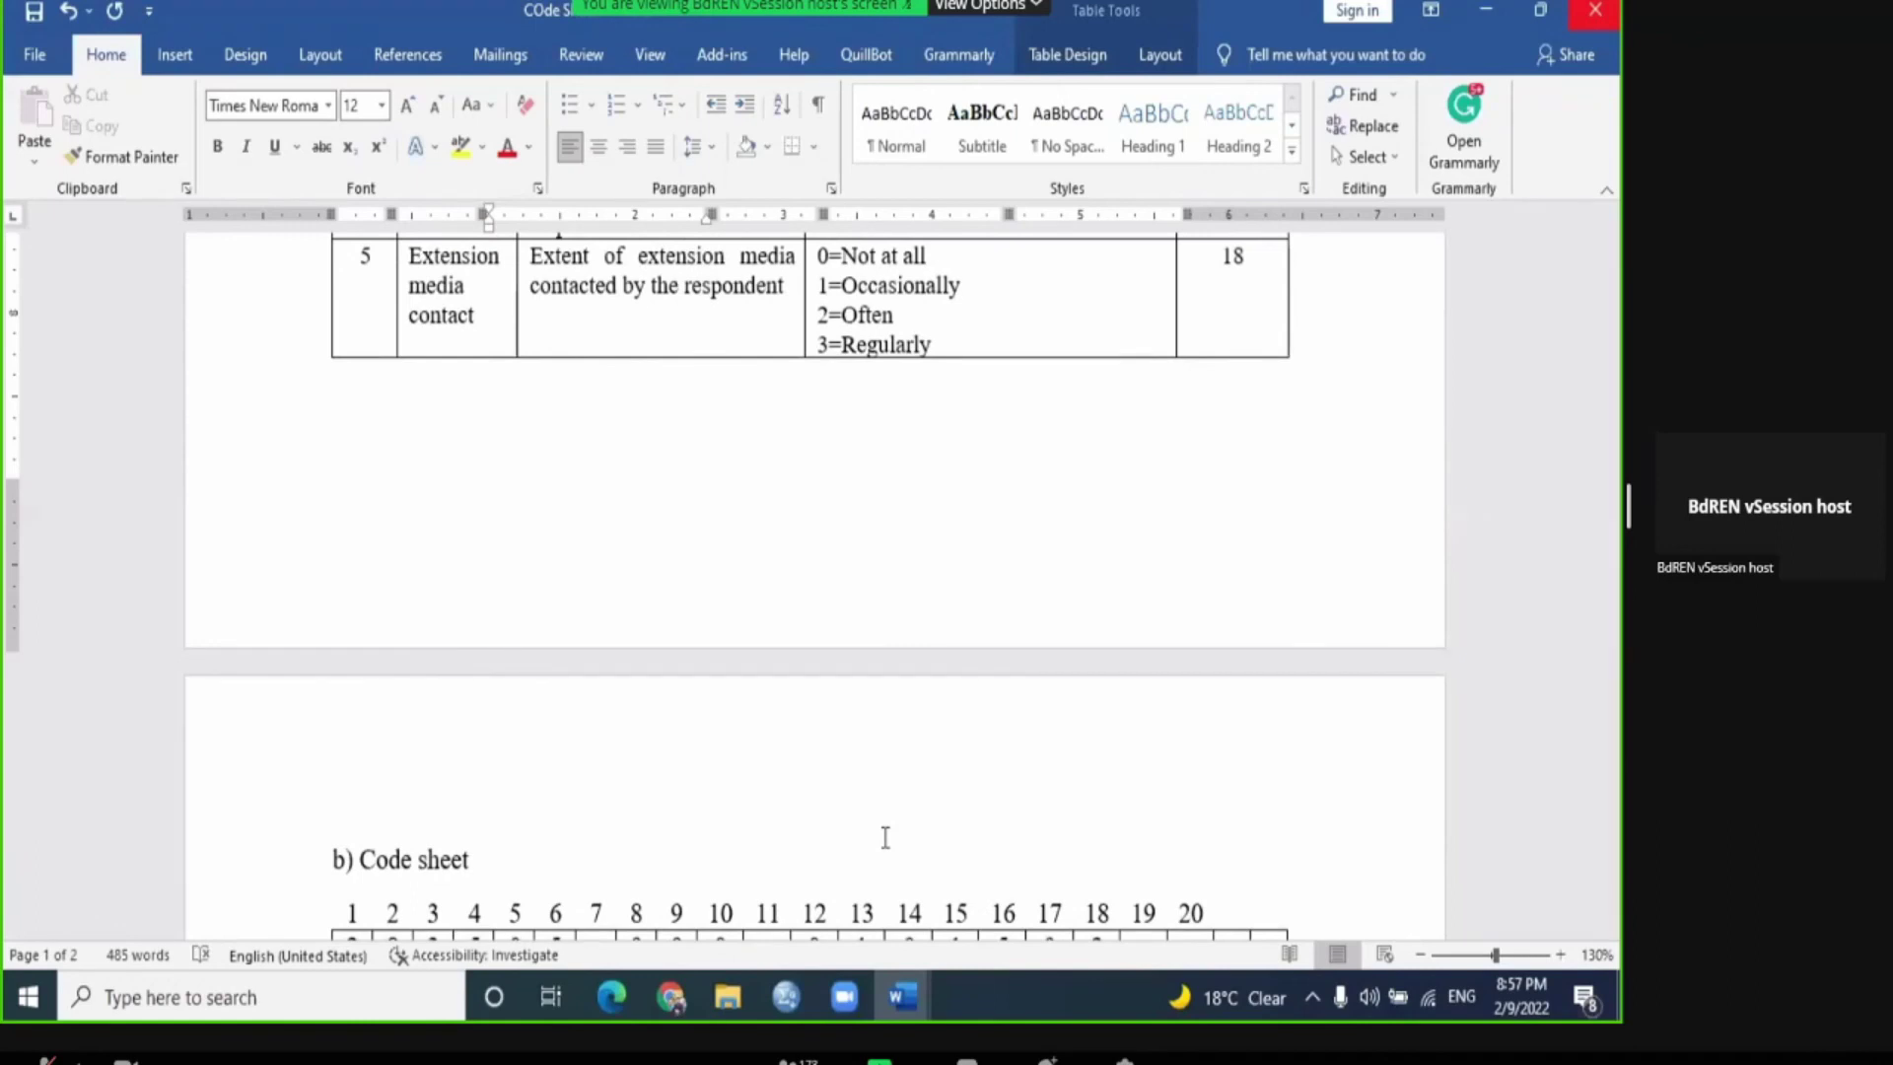
scroll(886, 837, "up", 15)
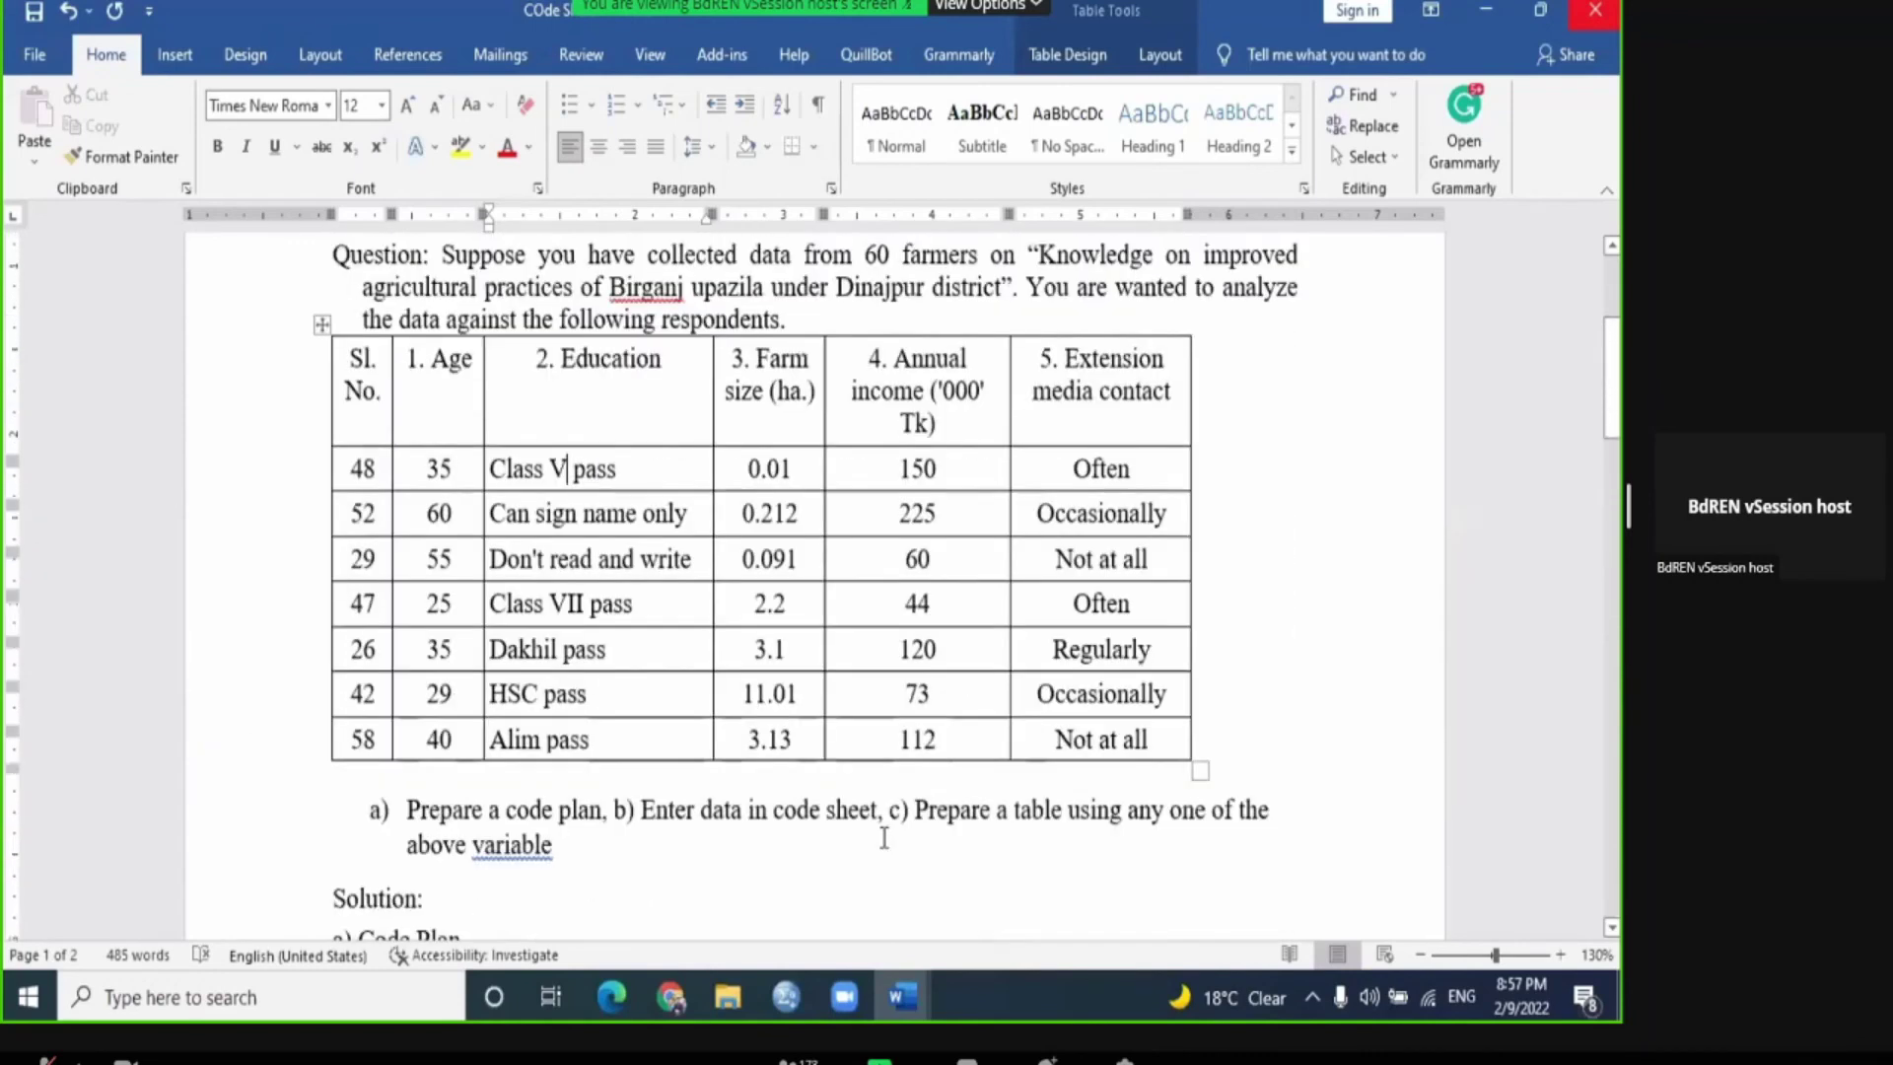
scroll(884, 837, "up", 4)
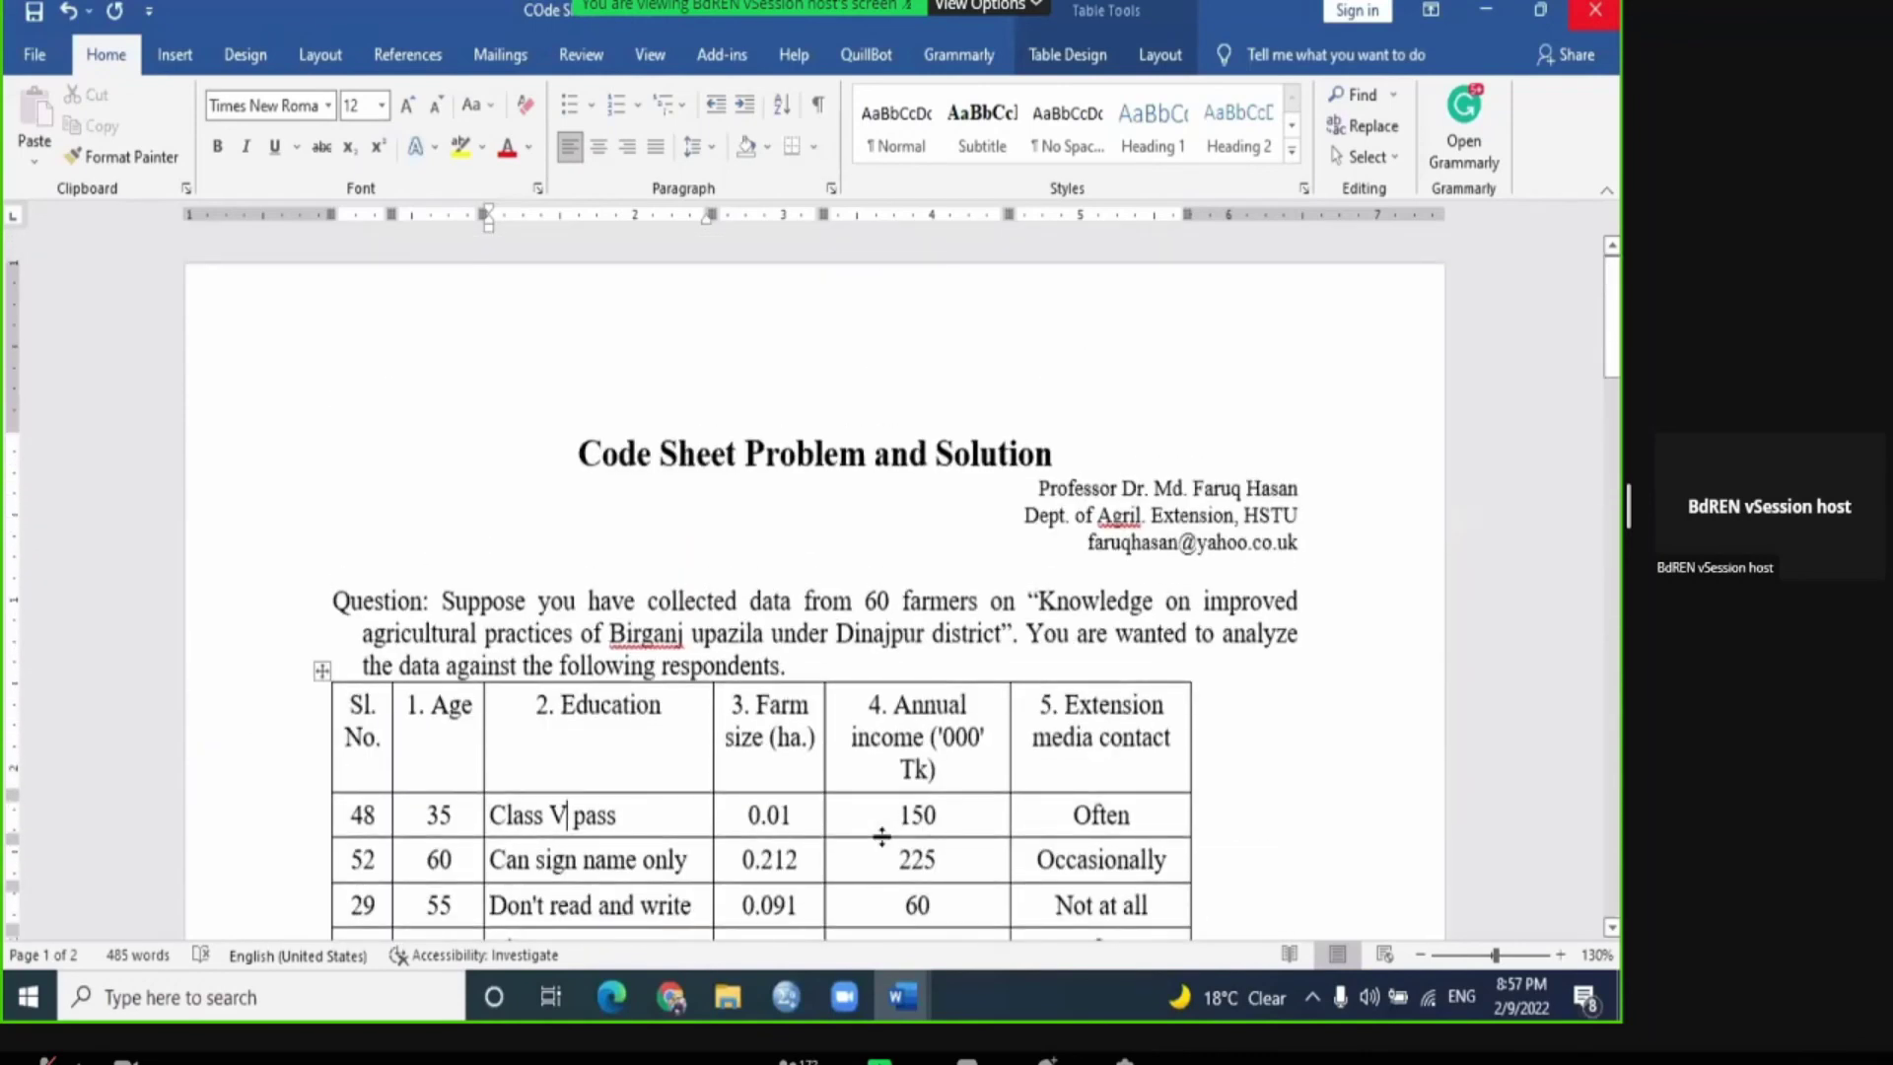
Step: Zoom out to 70% to show both pages, and highlight the question with its respondent table for comparison with the code plan
scroll(881, 836, "down", 6)
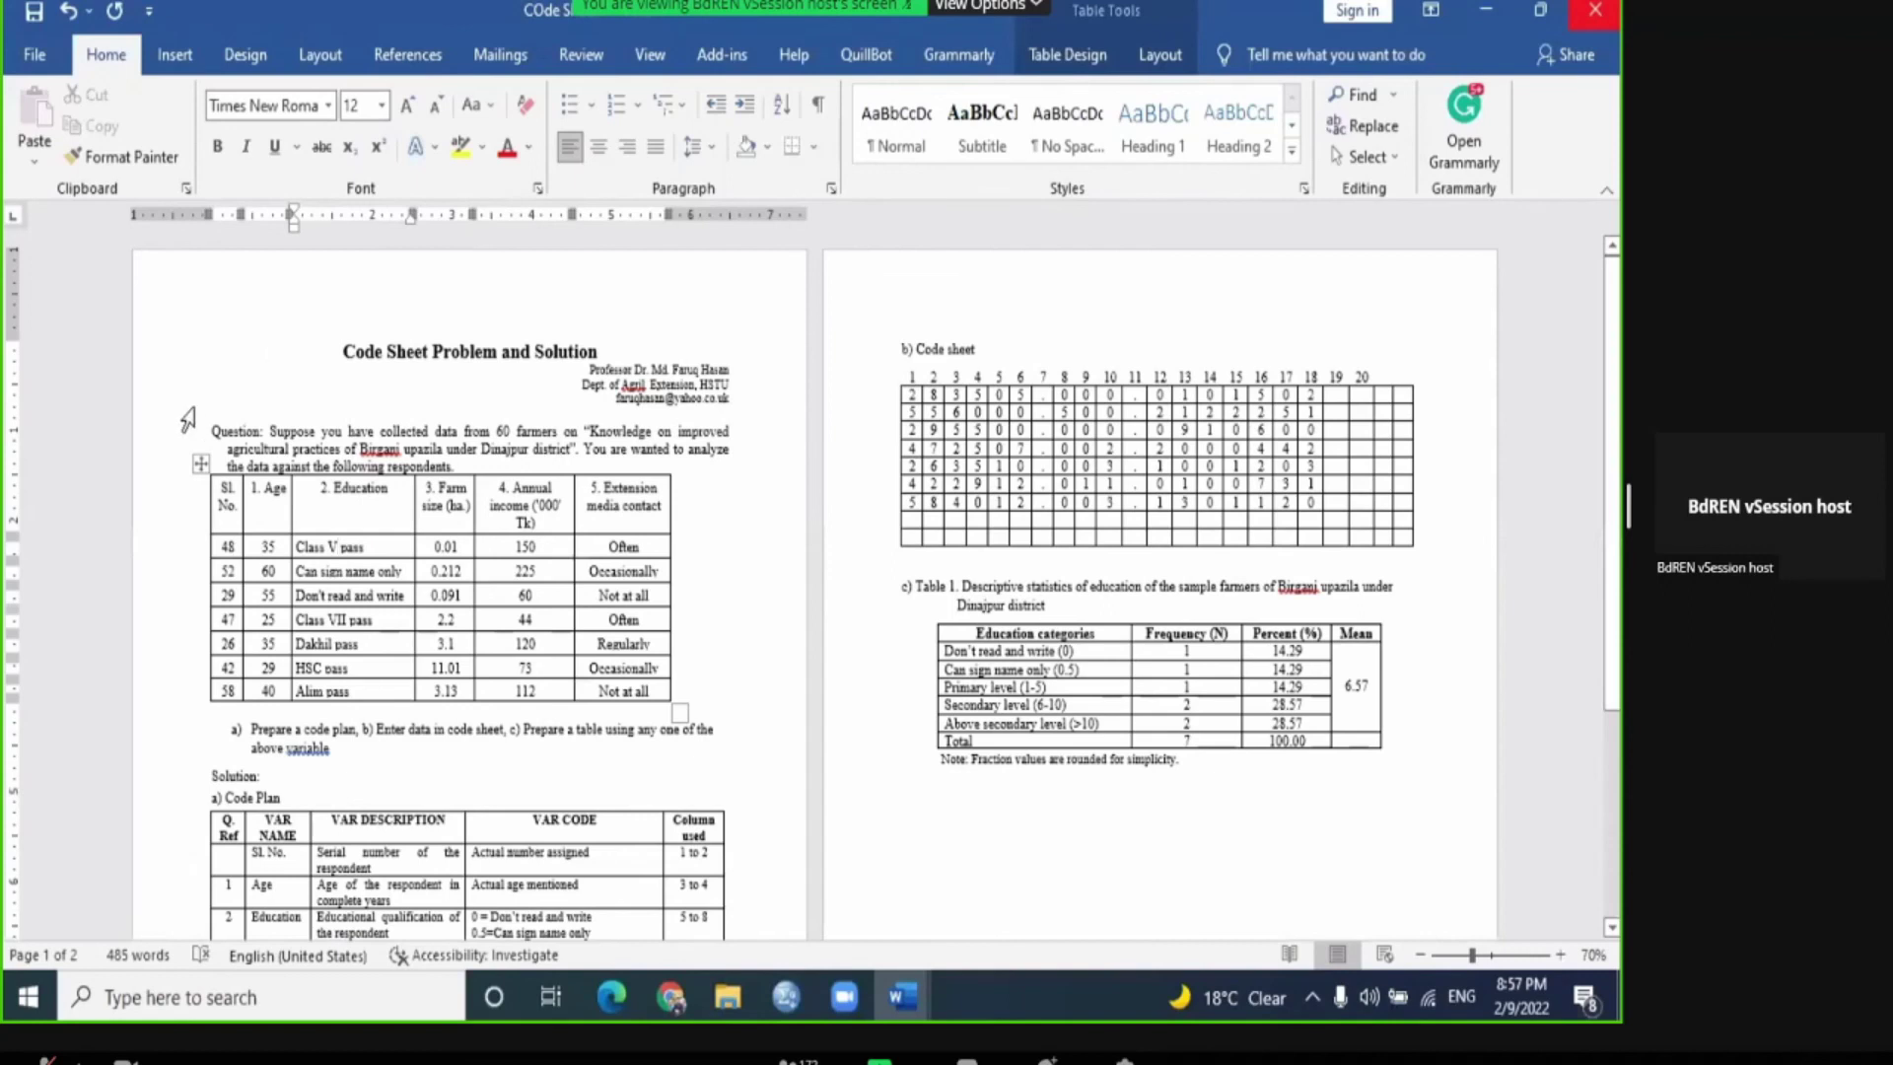
left_click_drag(188, 431, 384, 783)
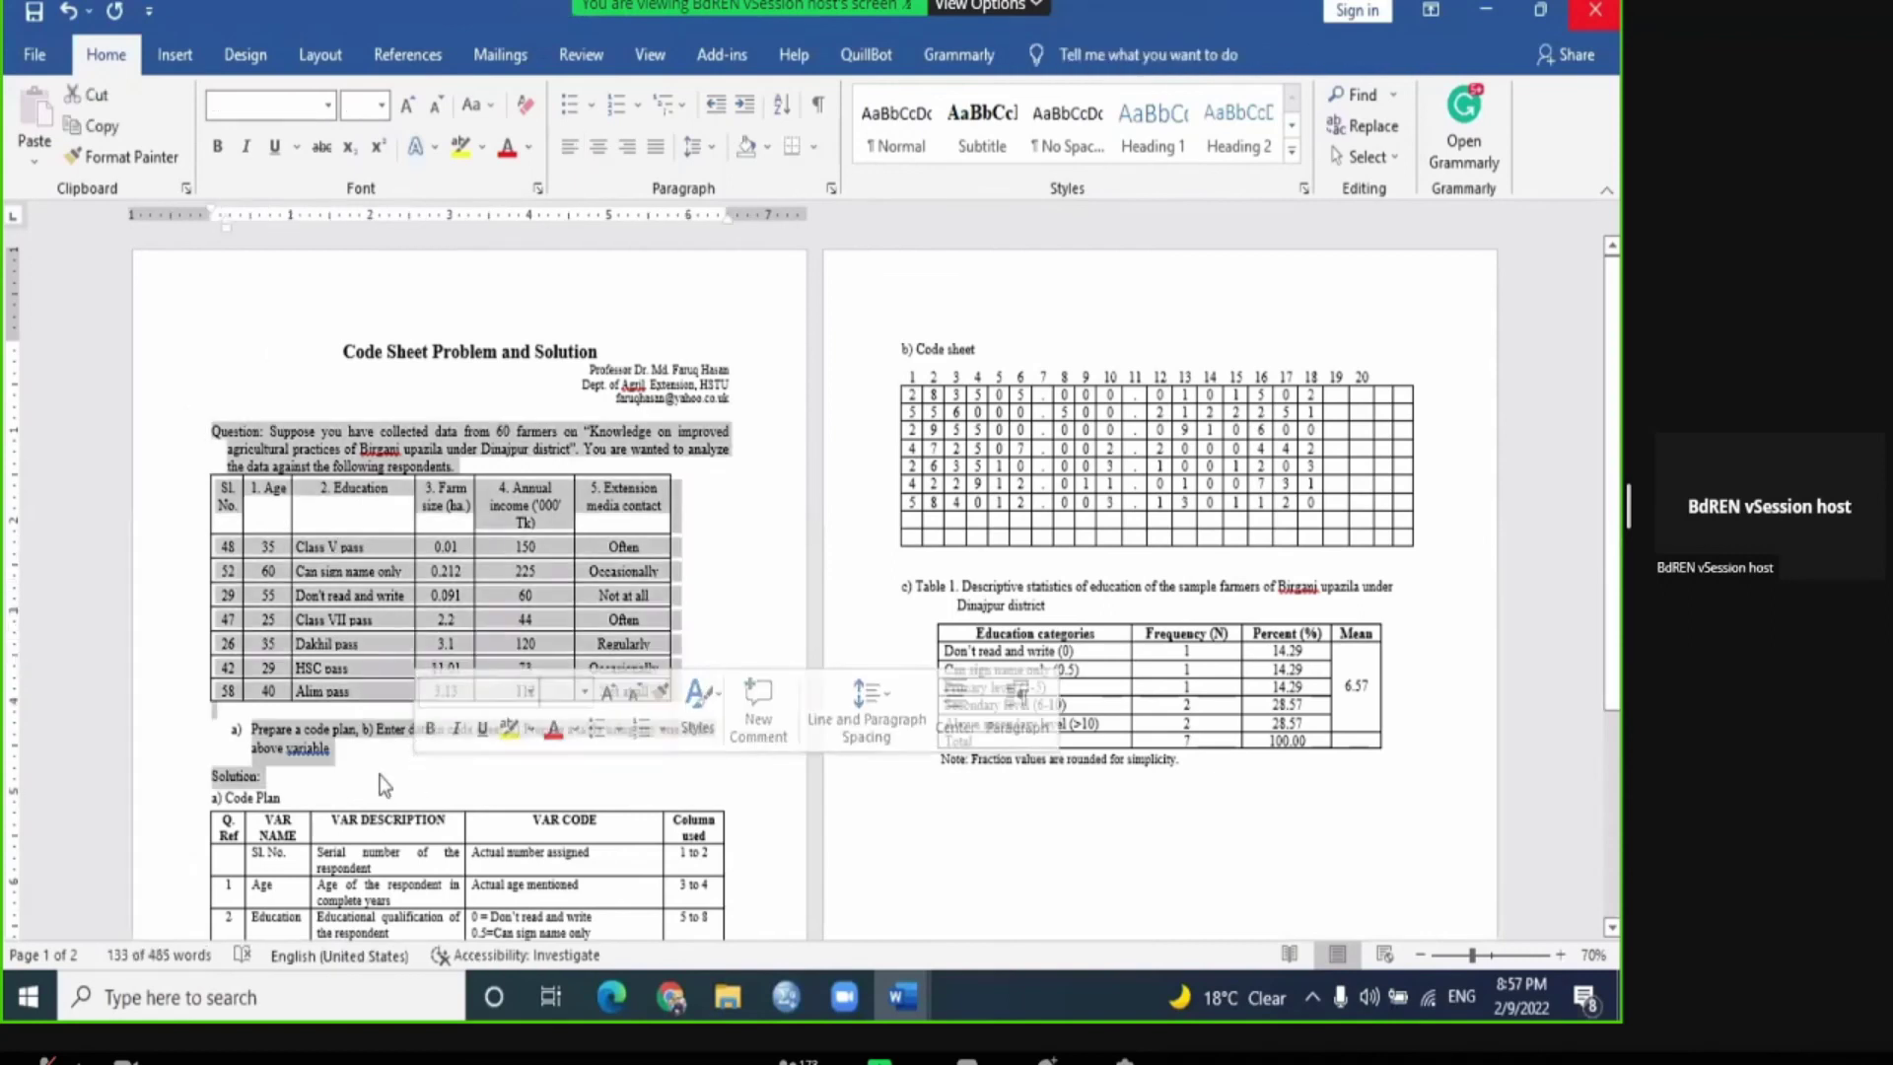
scroll(380, 768, "down", 5)
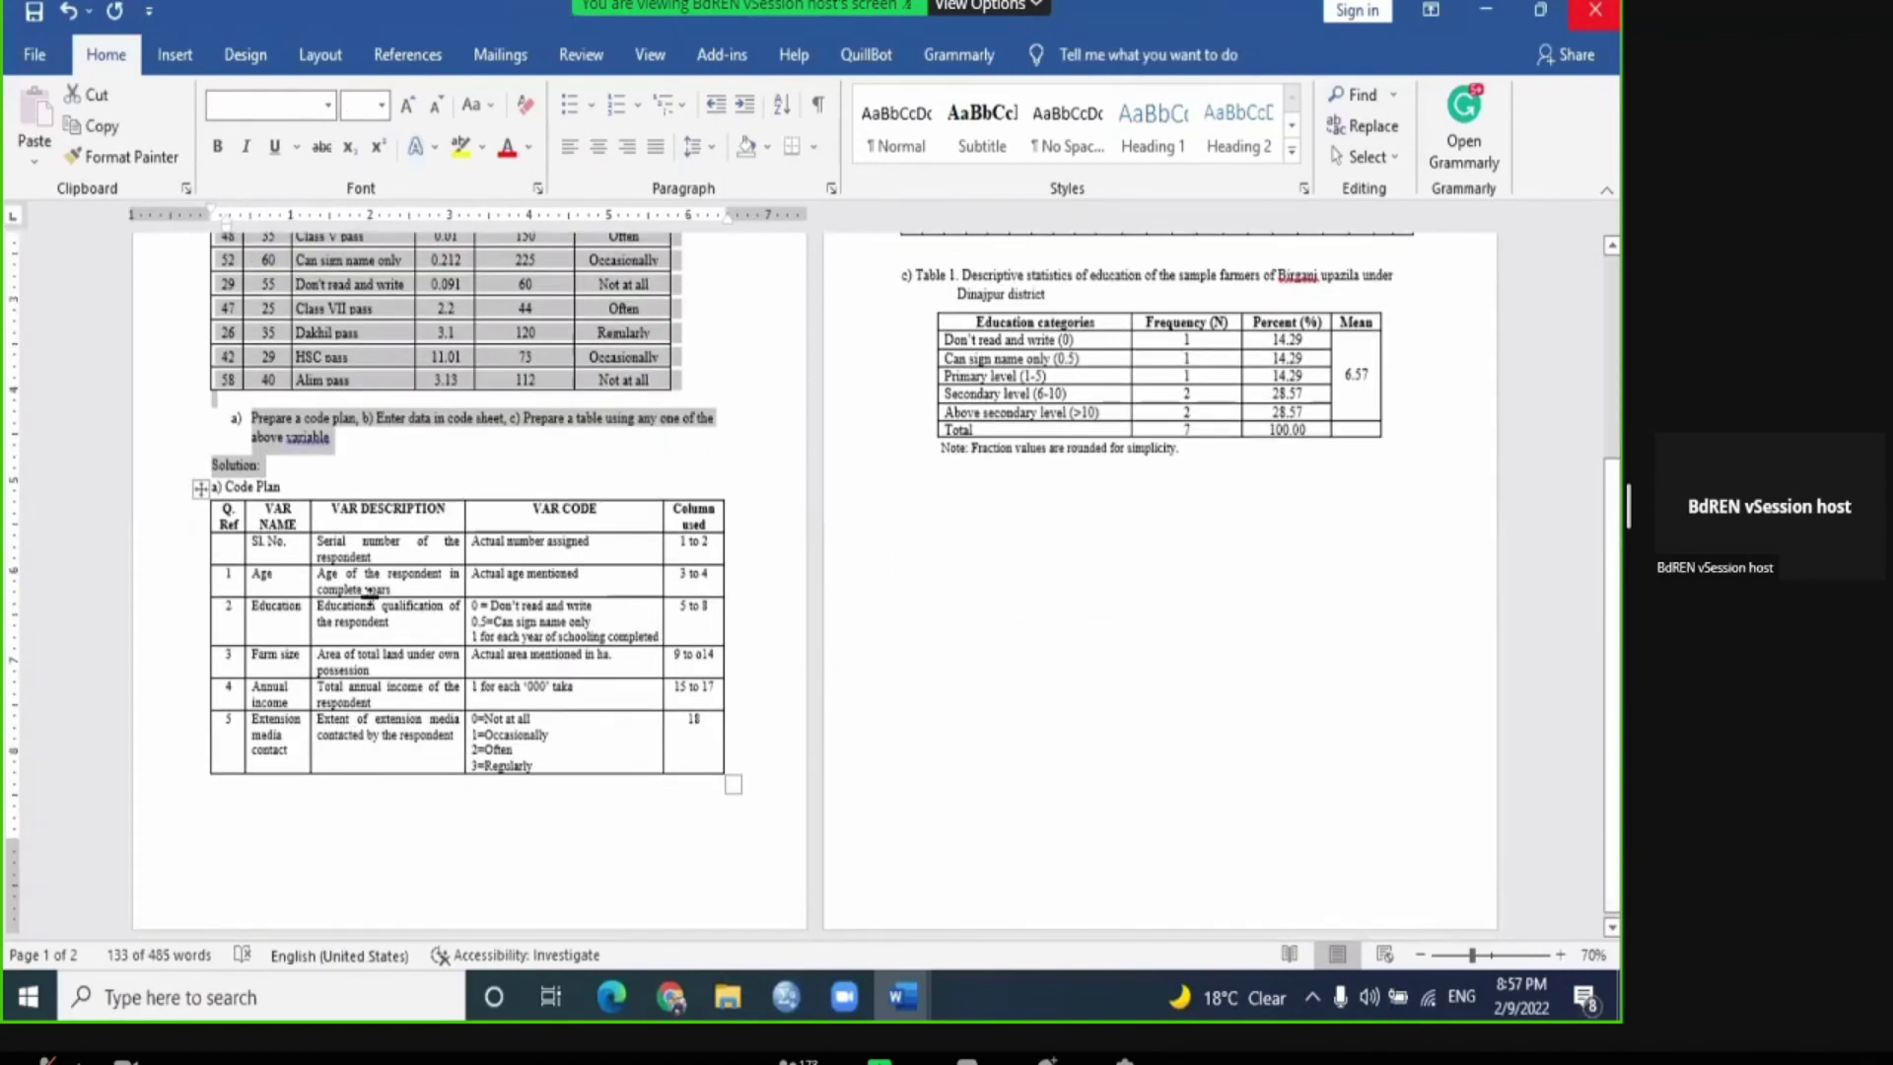
scroll(441, 718, "up", 3)
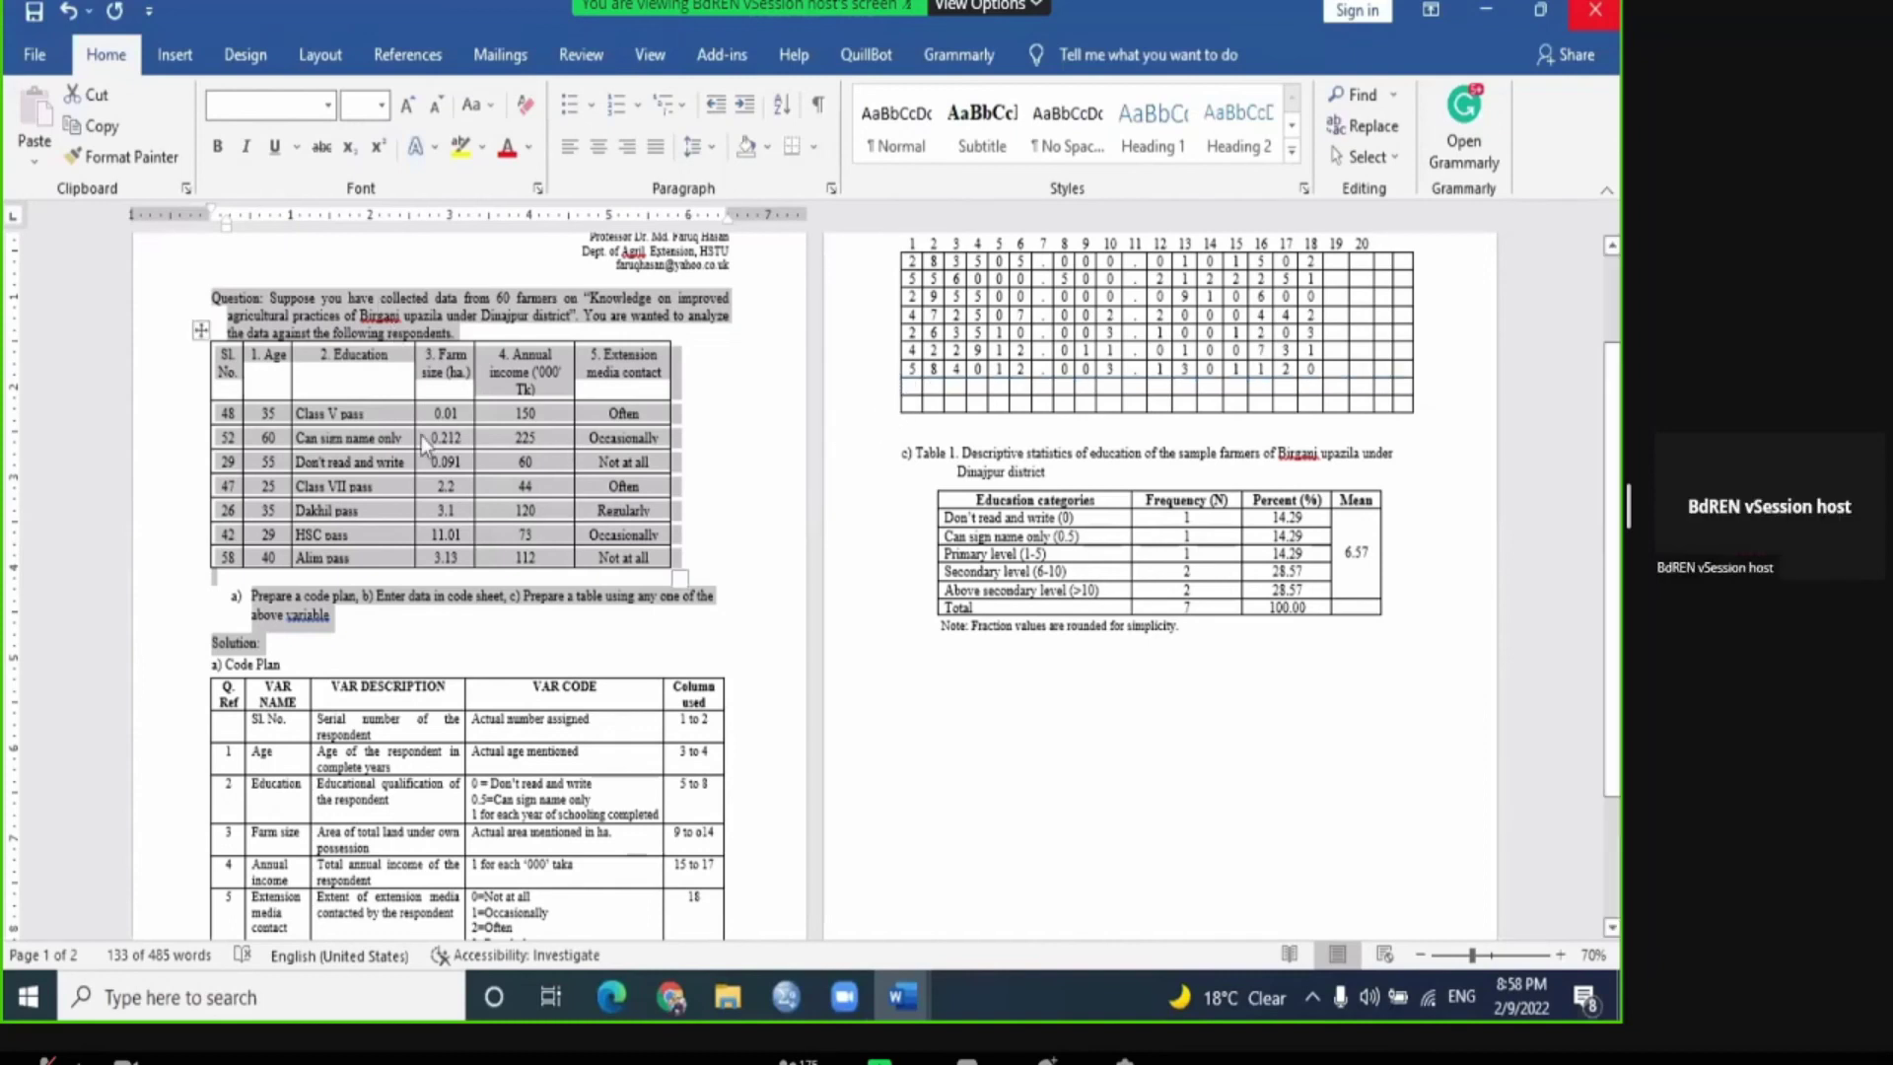
Step: Clear the text selection and save the code sheet document
left_click(380, 394)
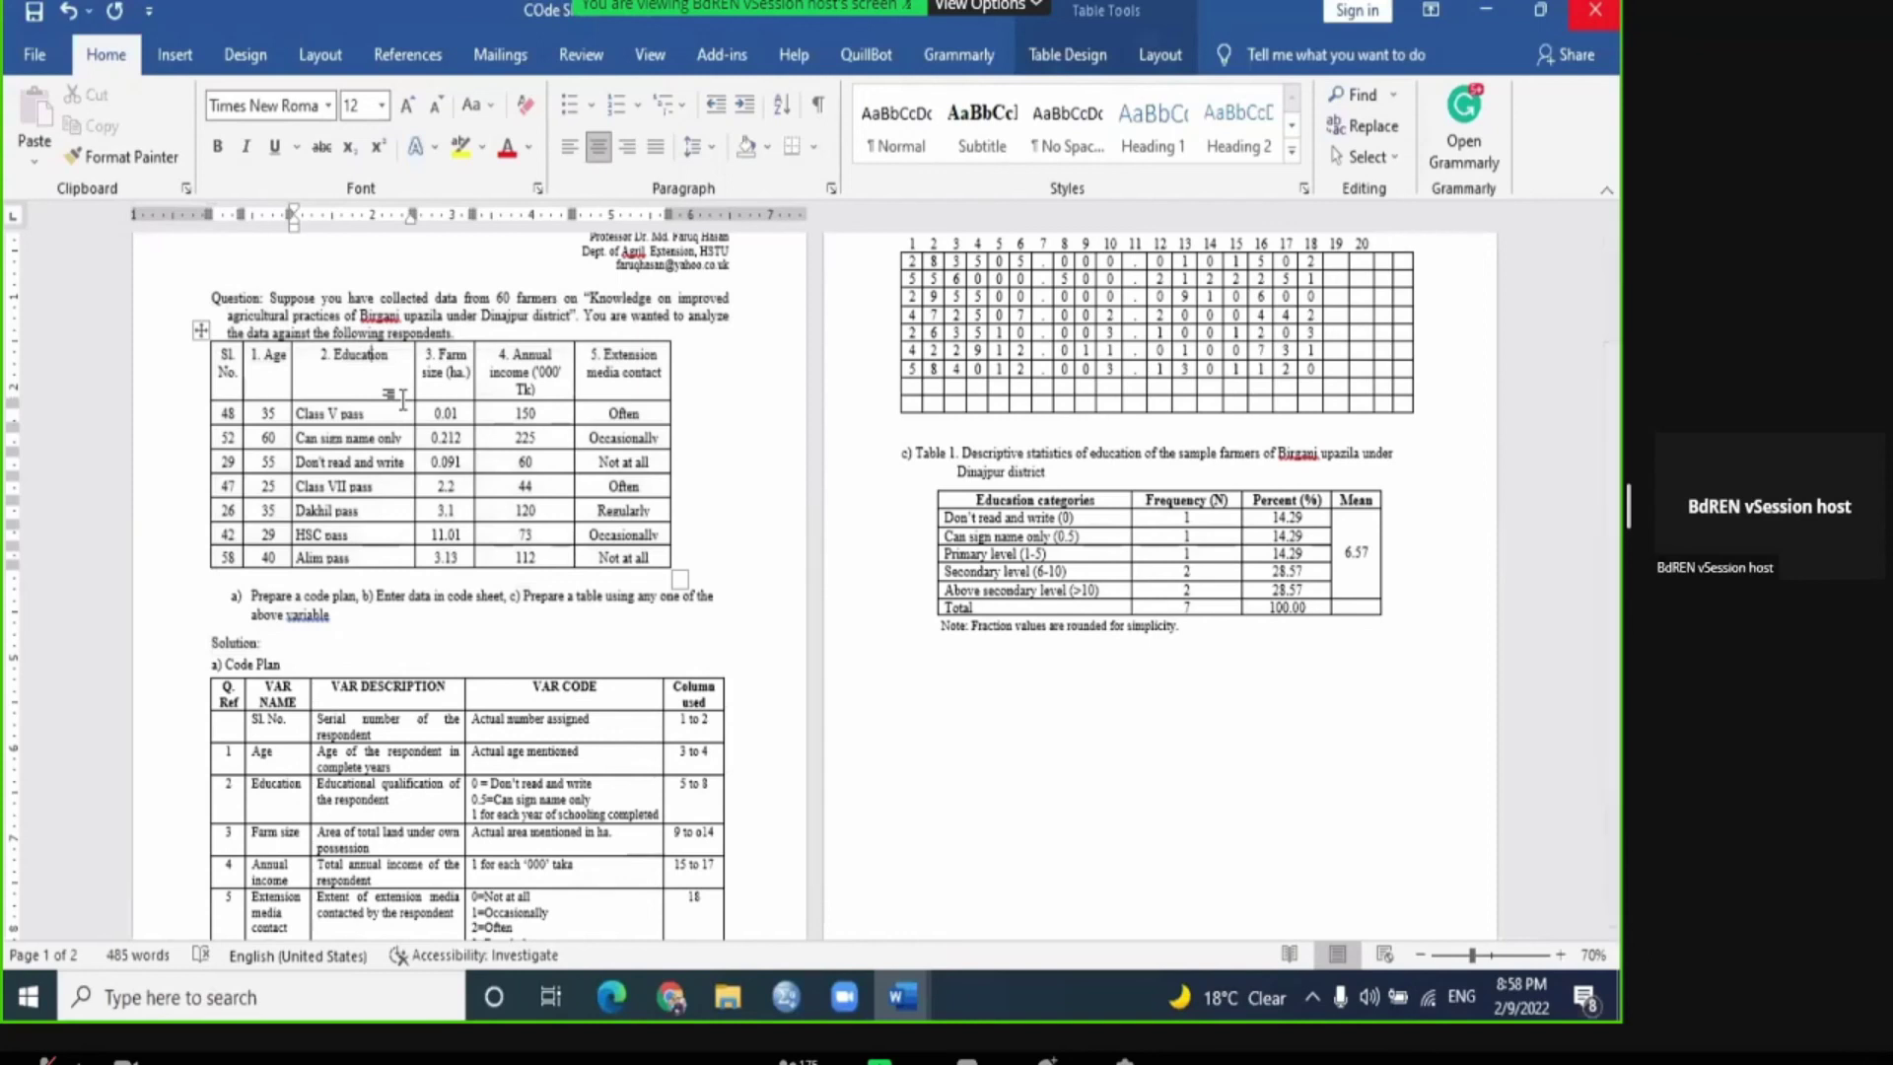
key("ctrl+s")
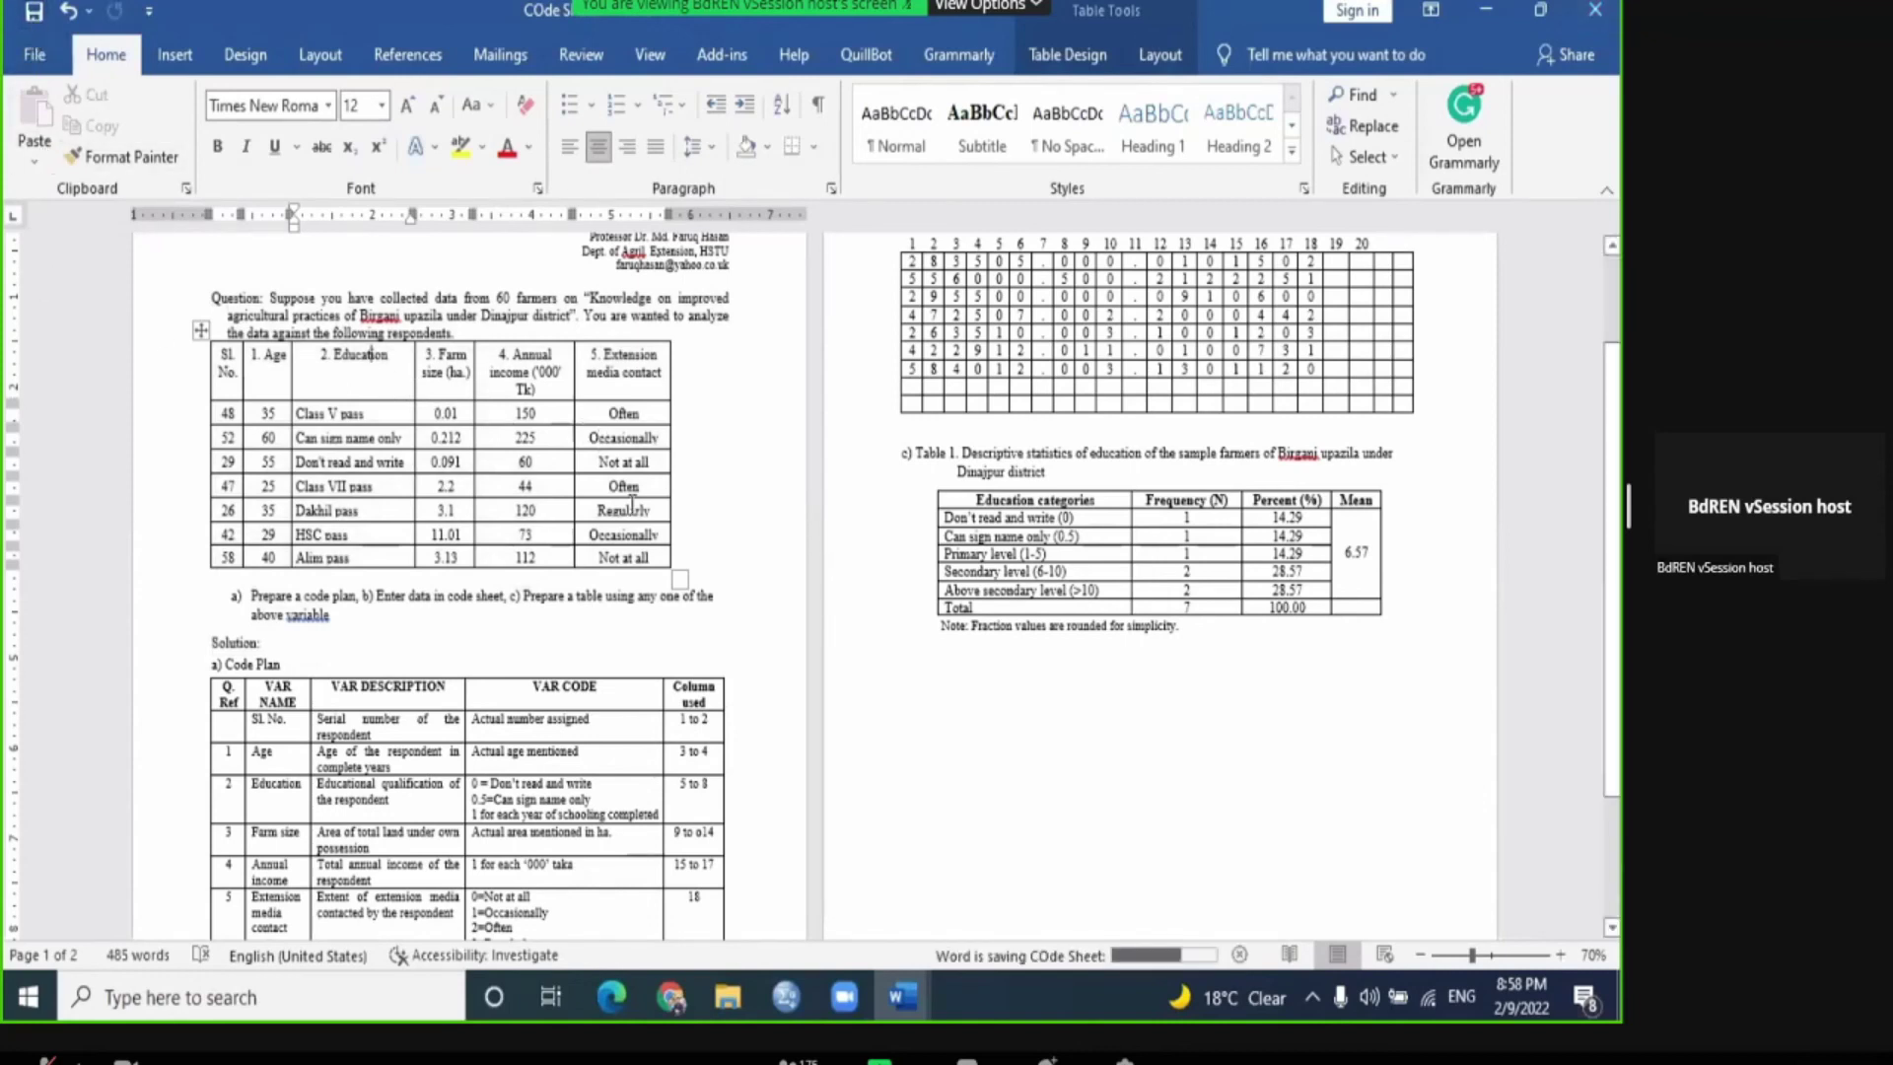
scroll(636, 508, "up", 2)
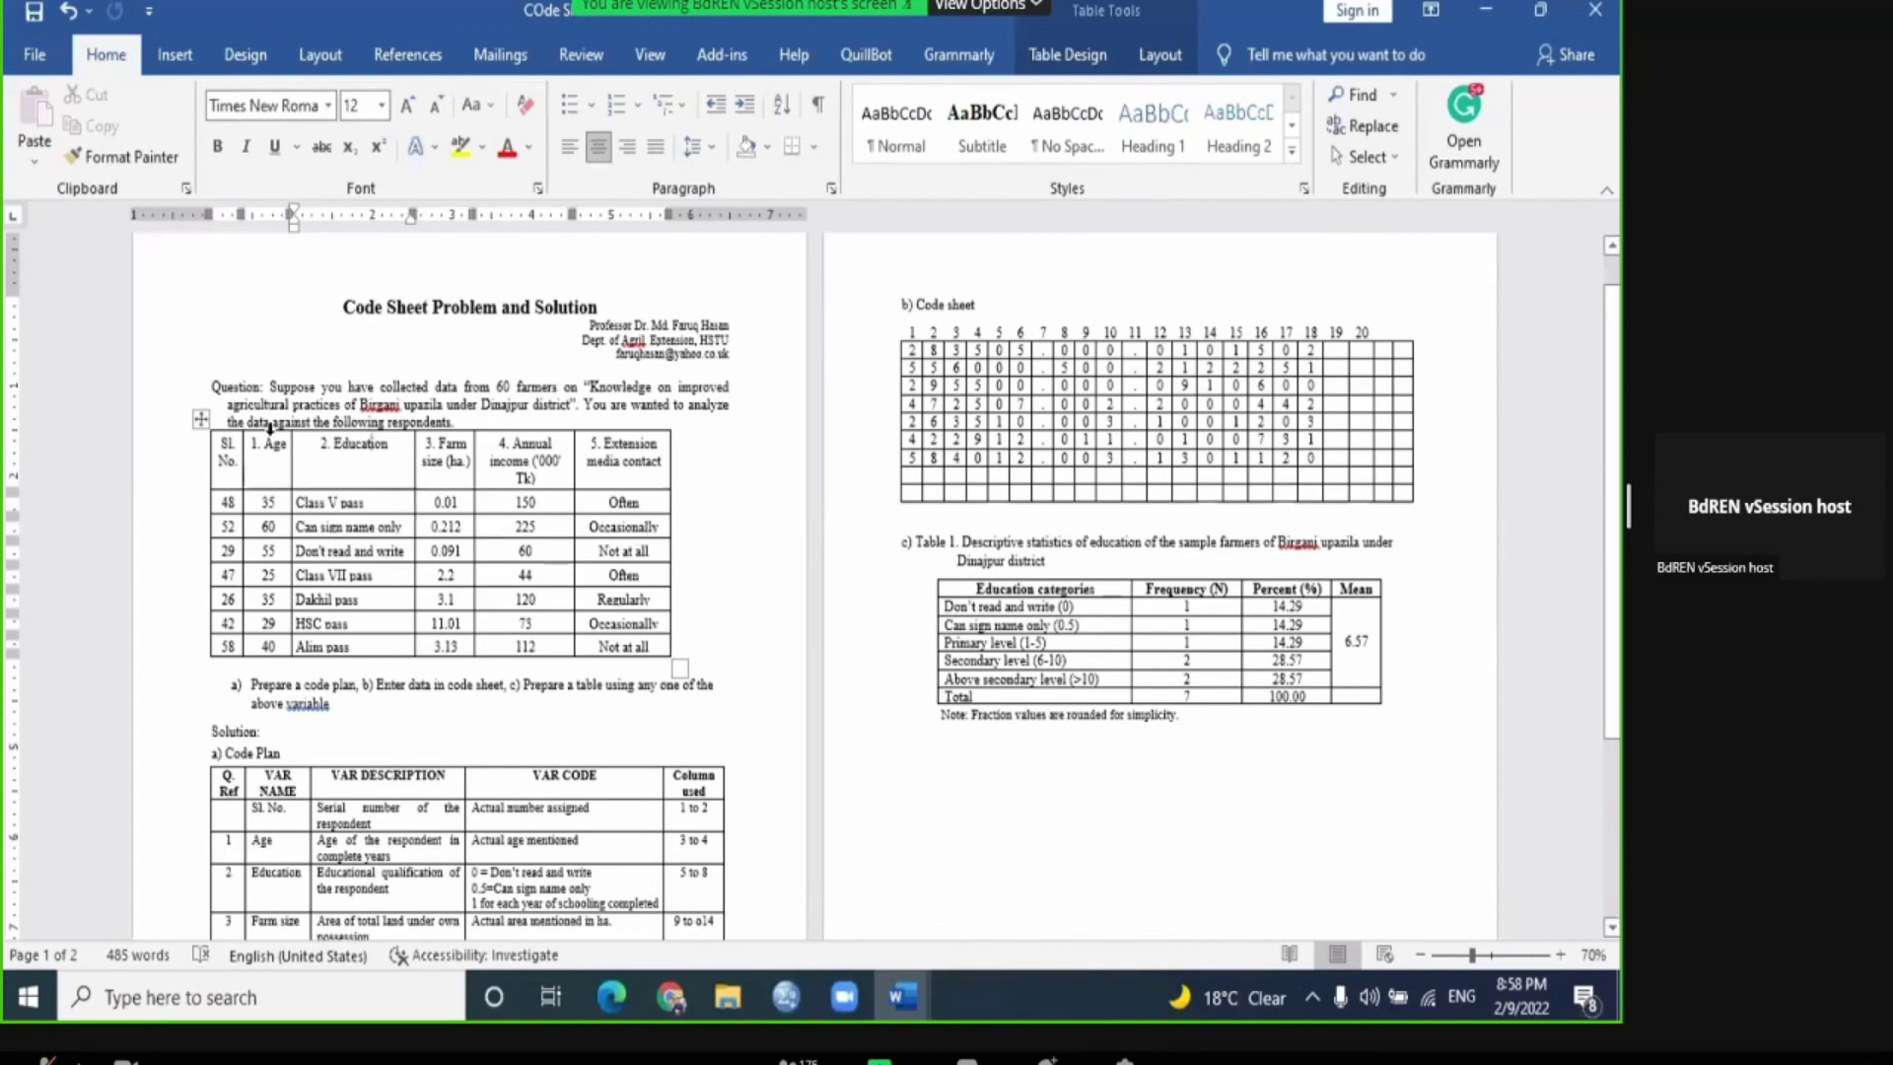
scroll(307, 524, "up", 1)
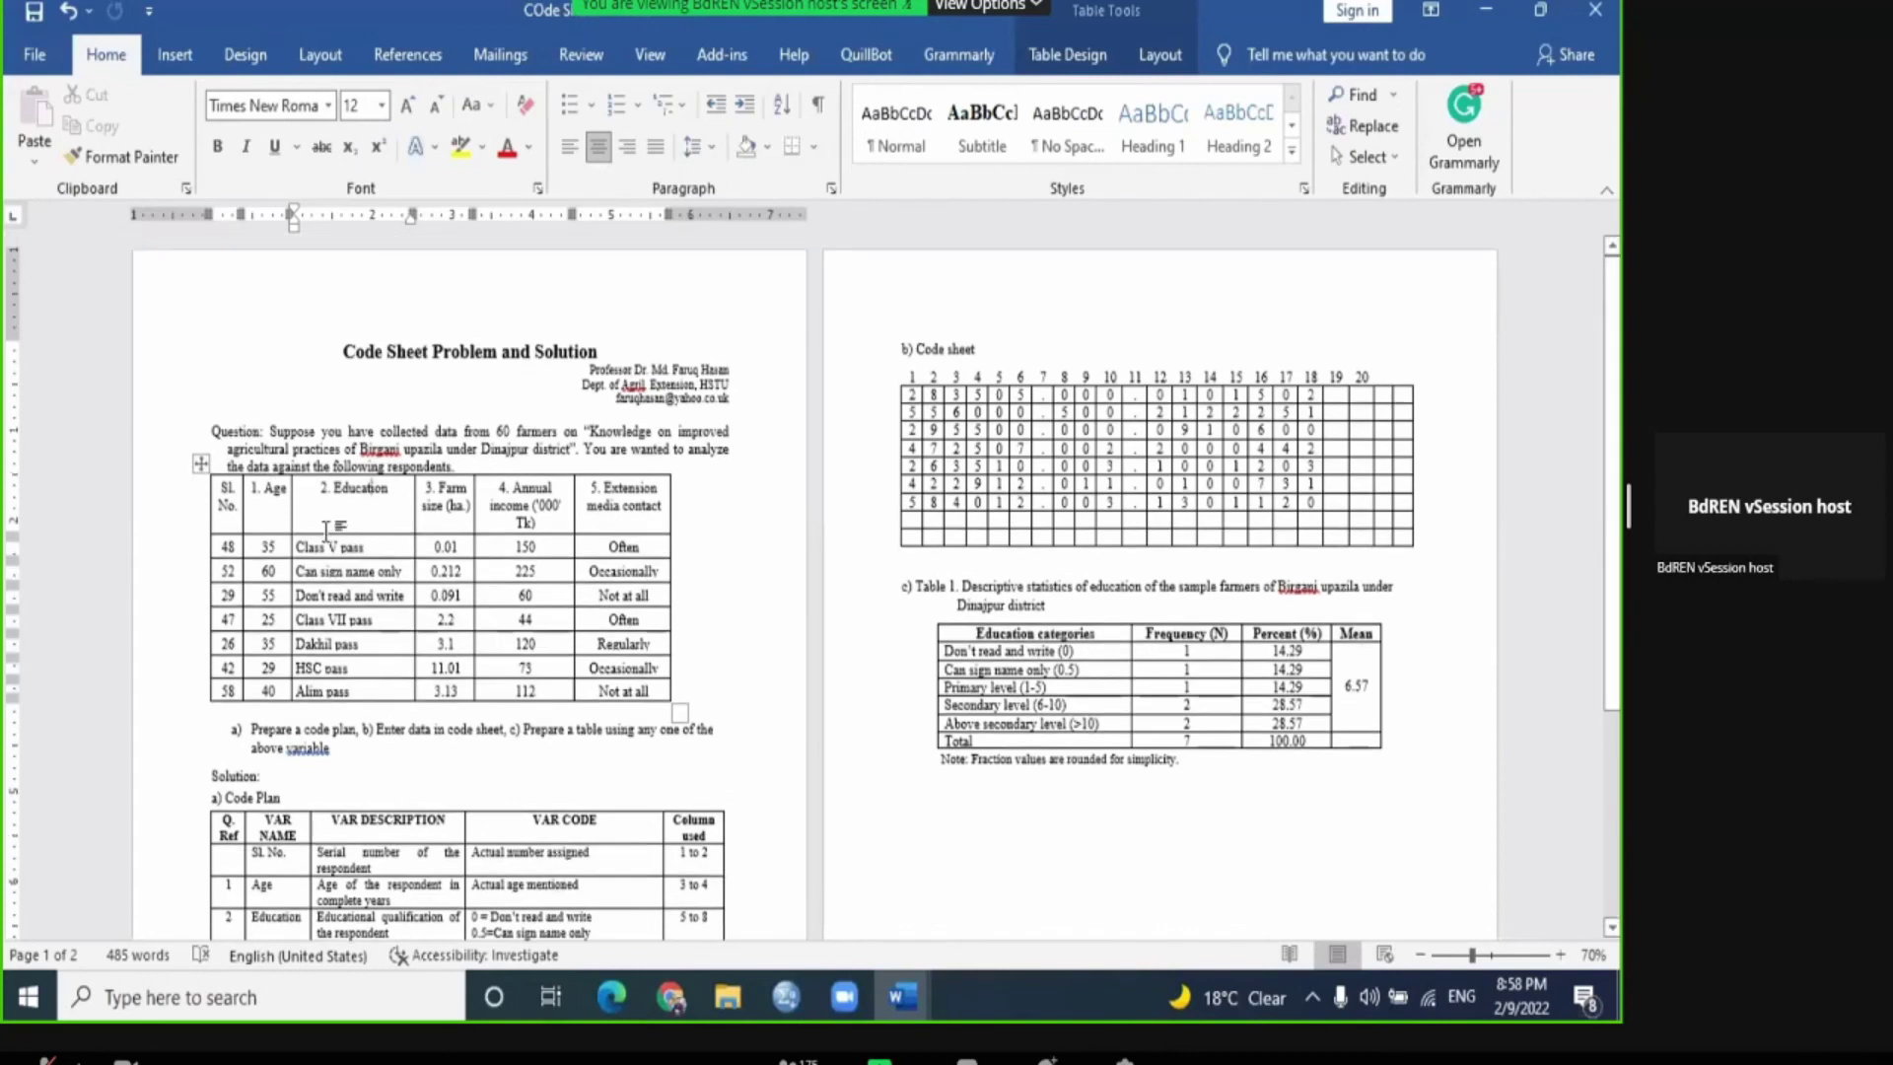
scroll(336, 537, "down", 1)
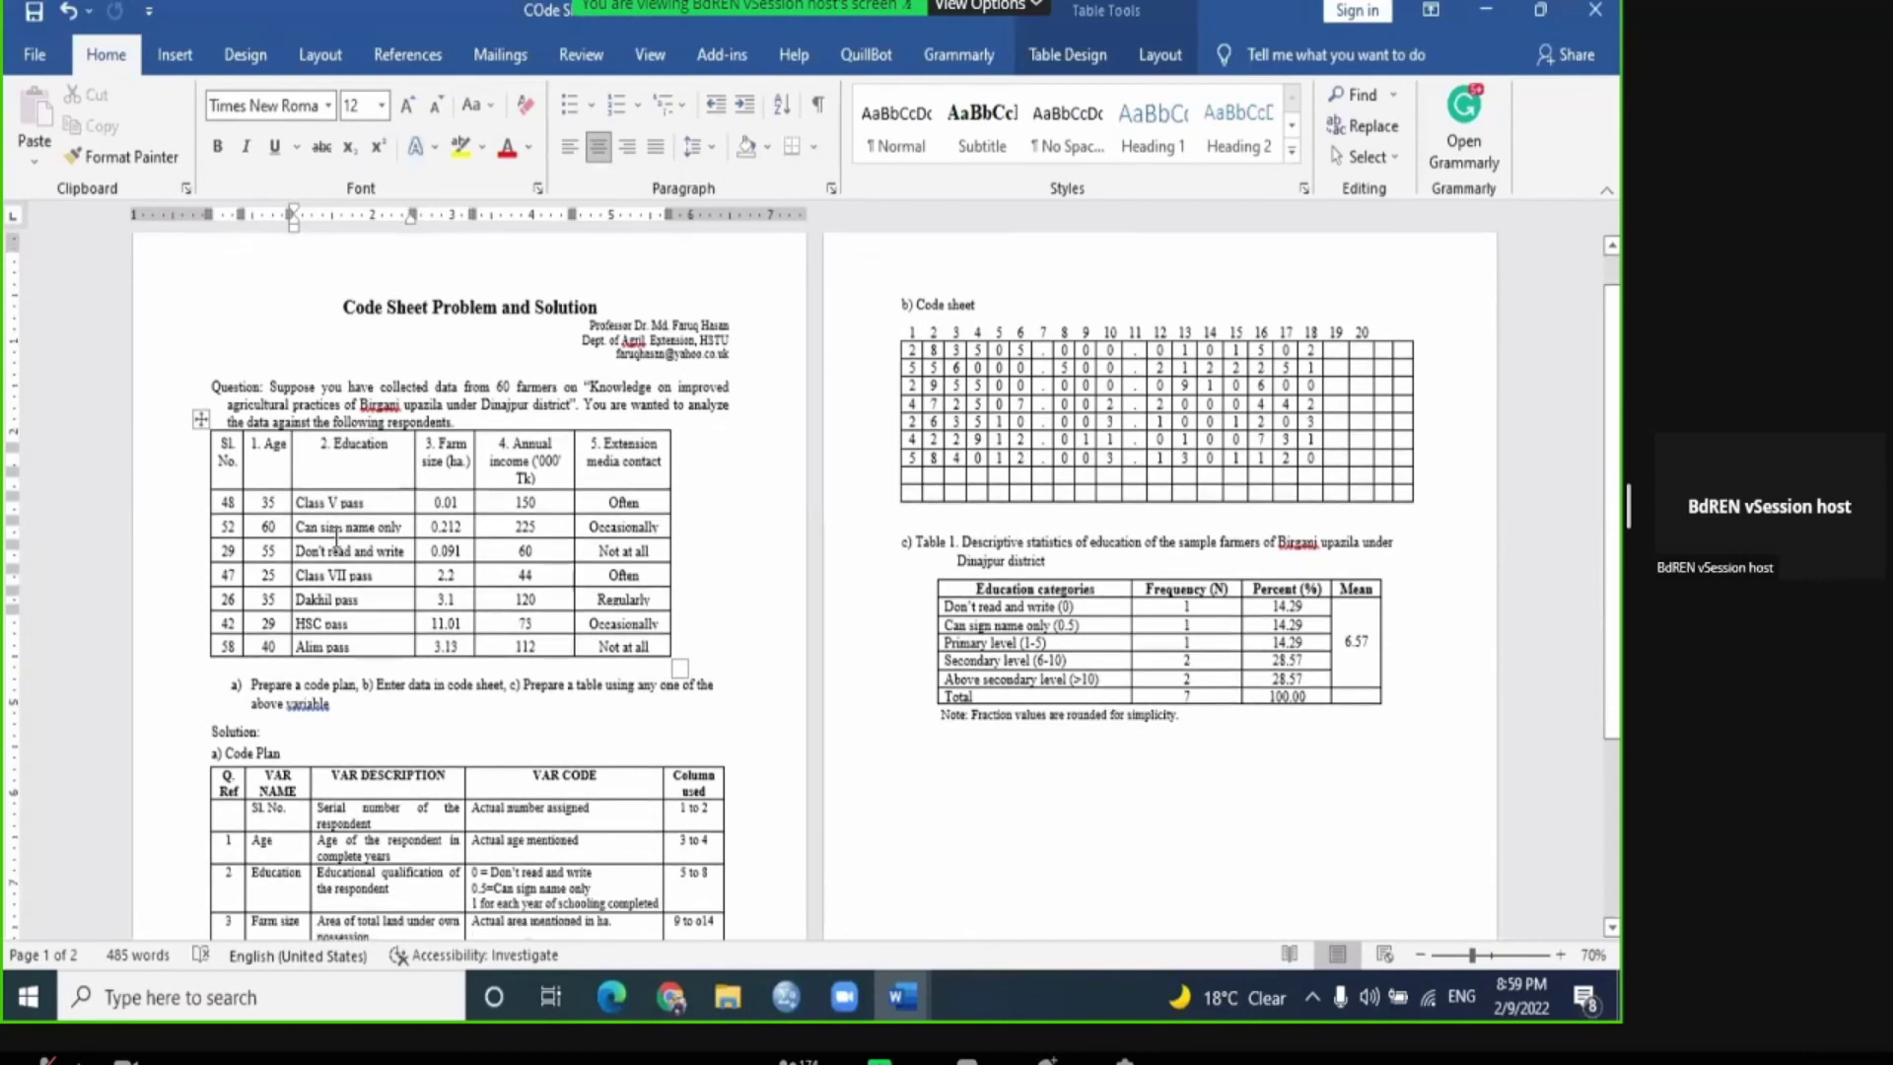
scroll(336, 537, "down", 3)
scroll(336, 538, "up", 2)
scroll(336, 538, "up", 2)
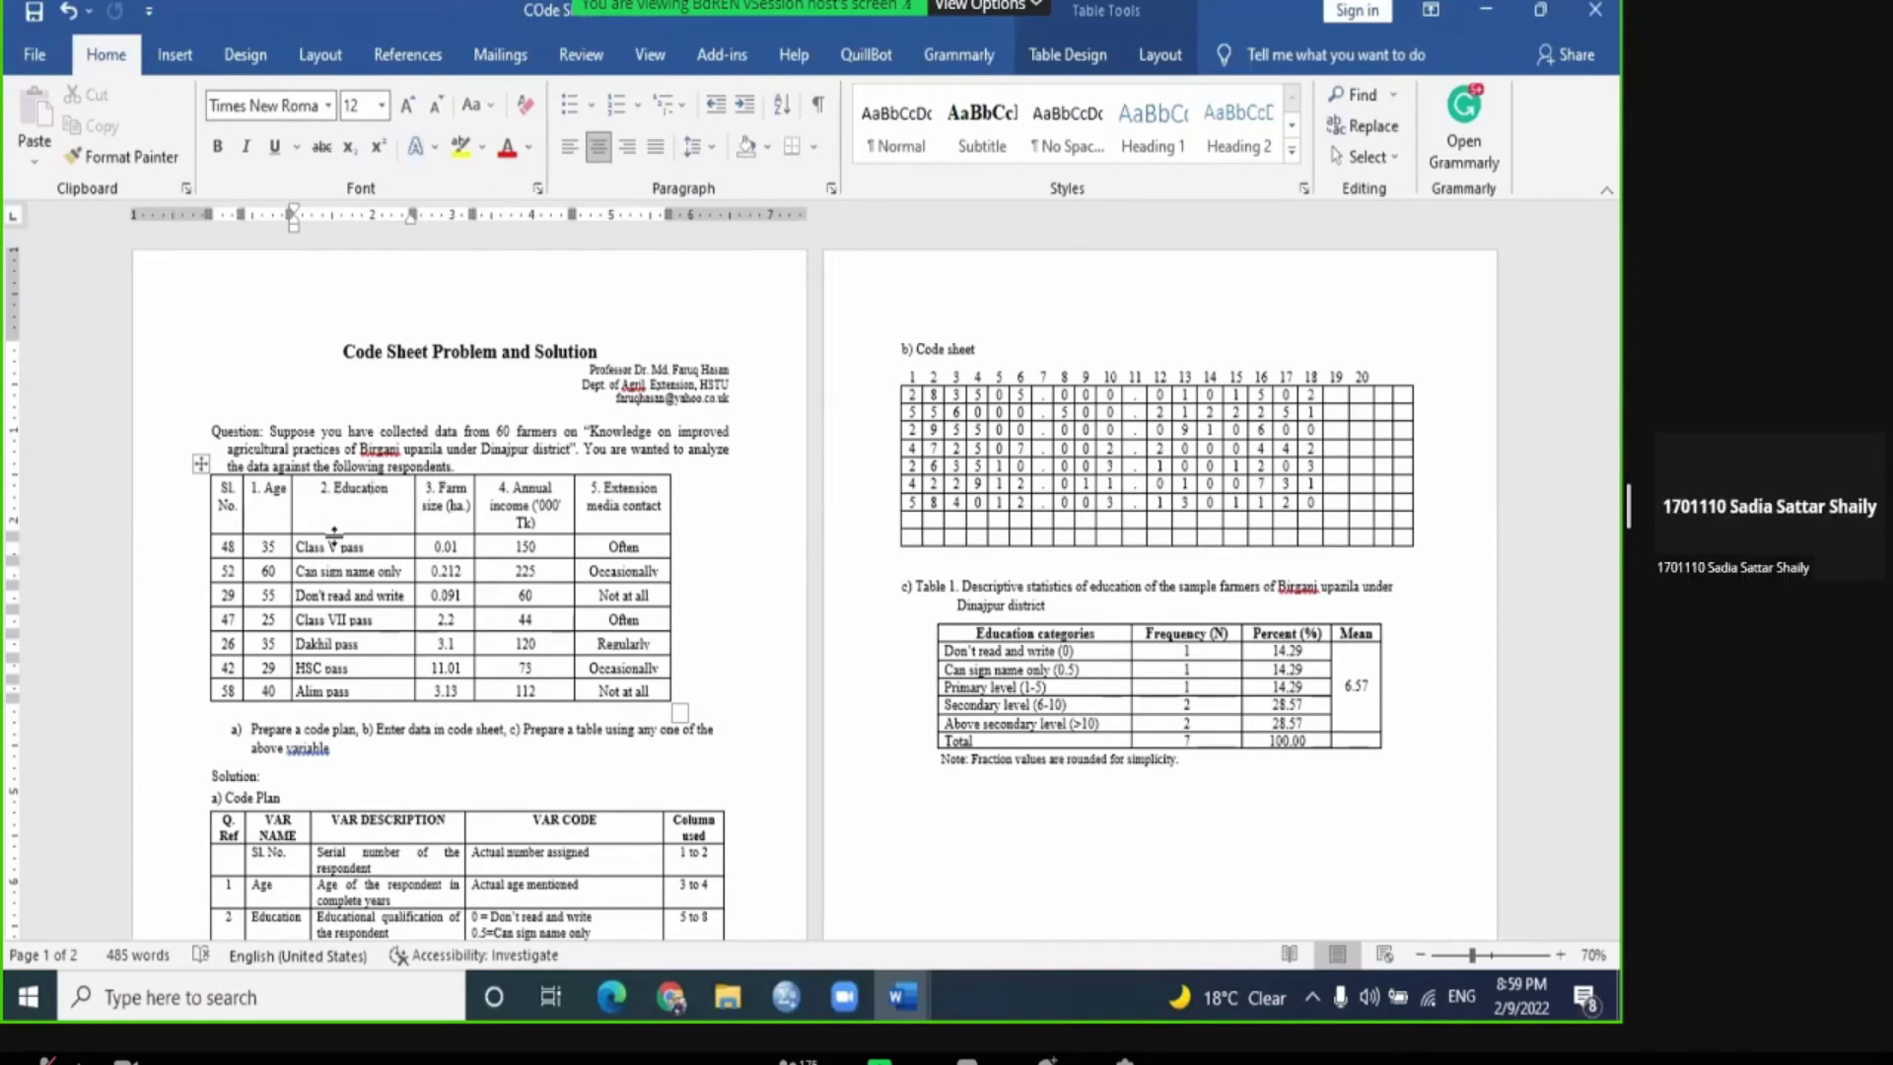
Step: Save a PDF copy of the code sheet document to the Desktop under the name COde Sheet
left_click(34, 54)
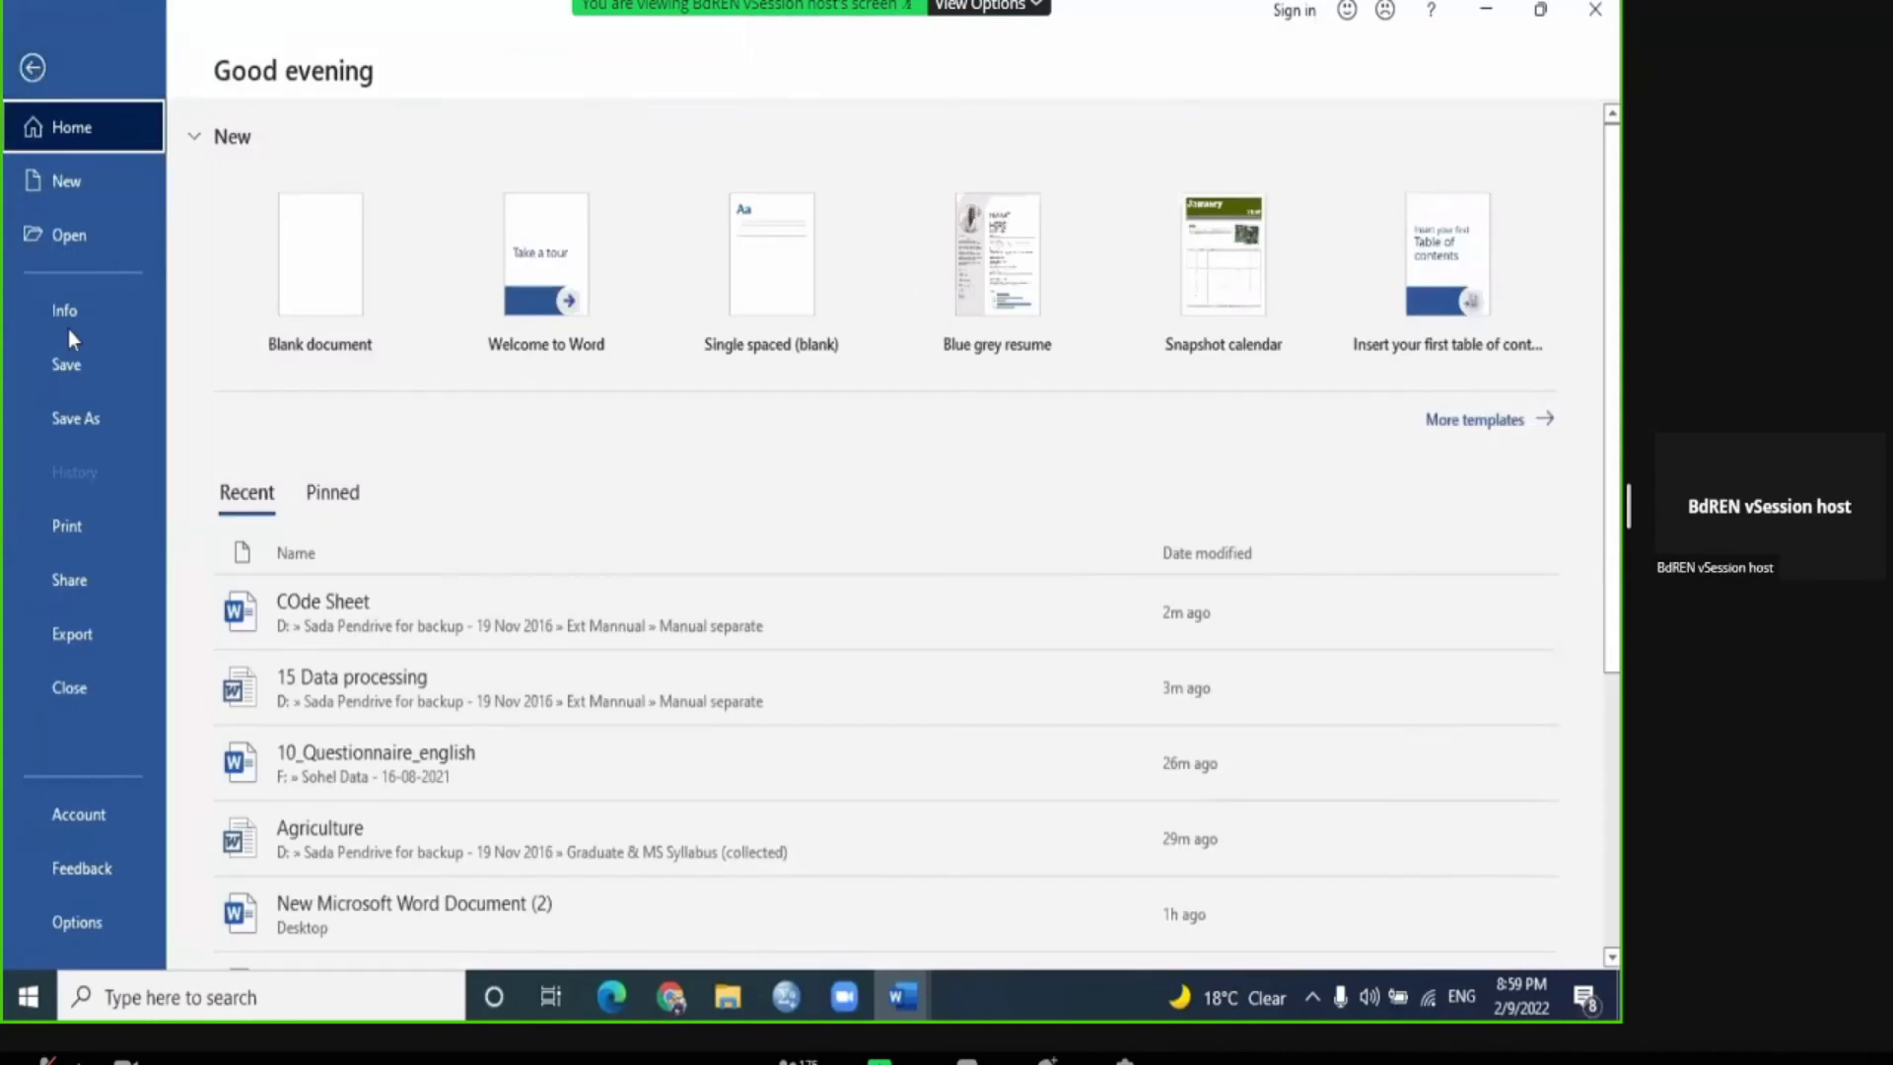
left_click(79, 430)
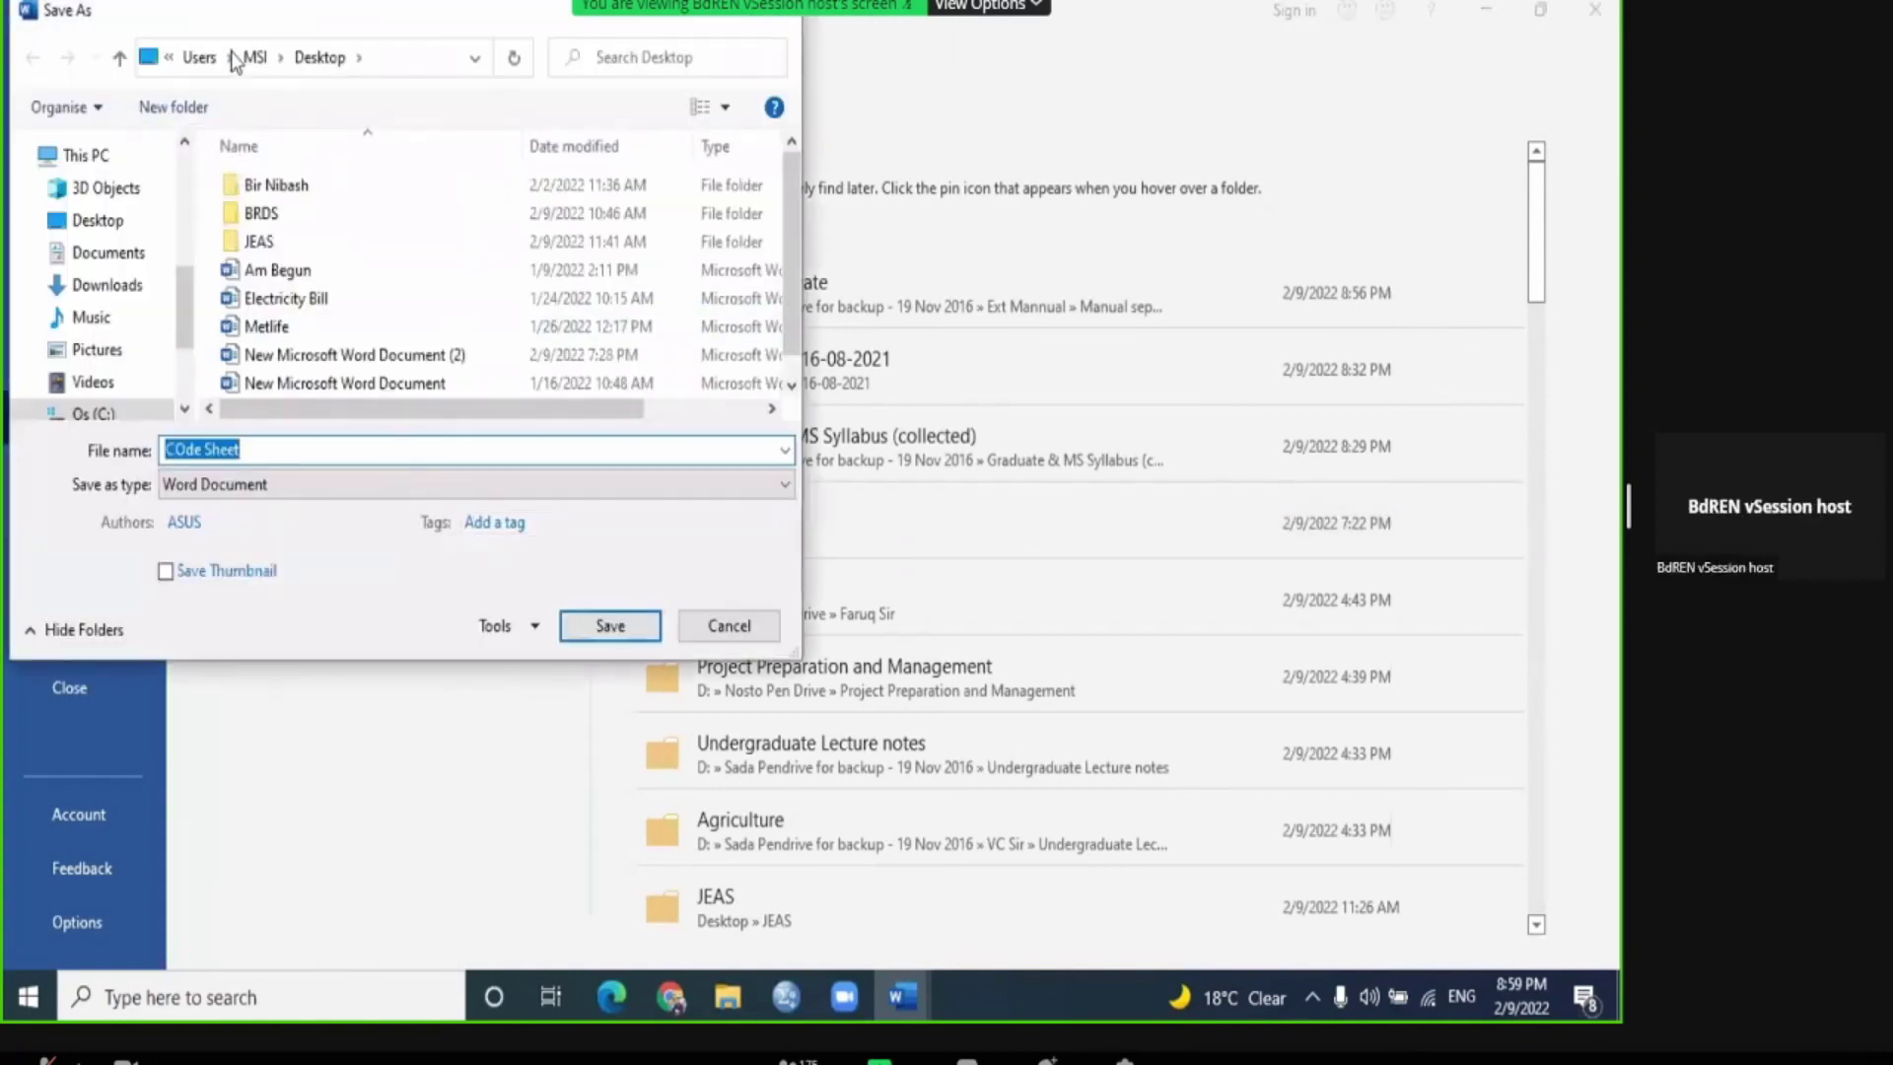
left_click_drag(231, 10, 252, 170)
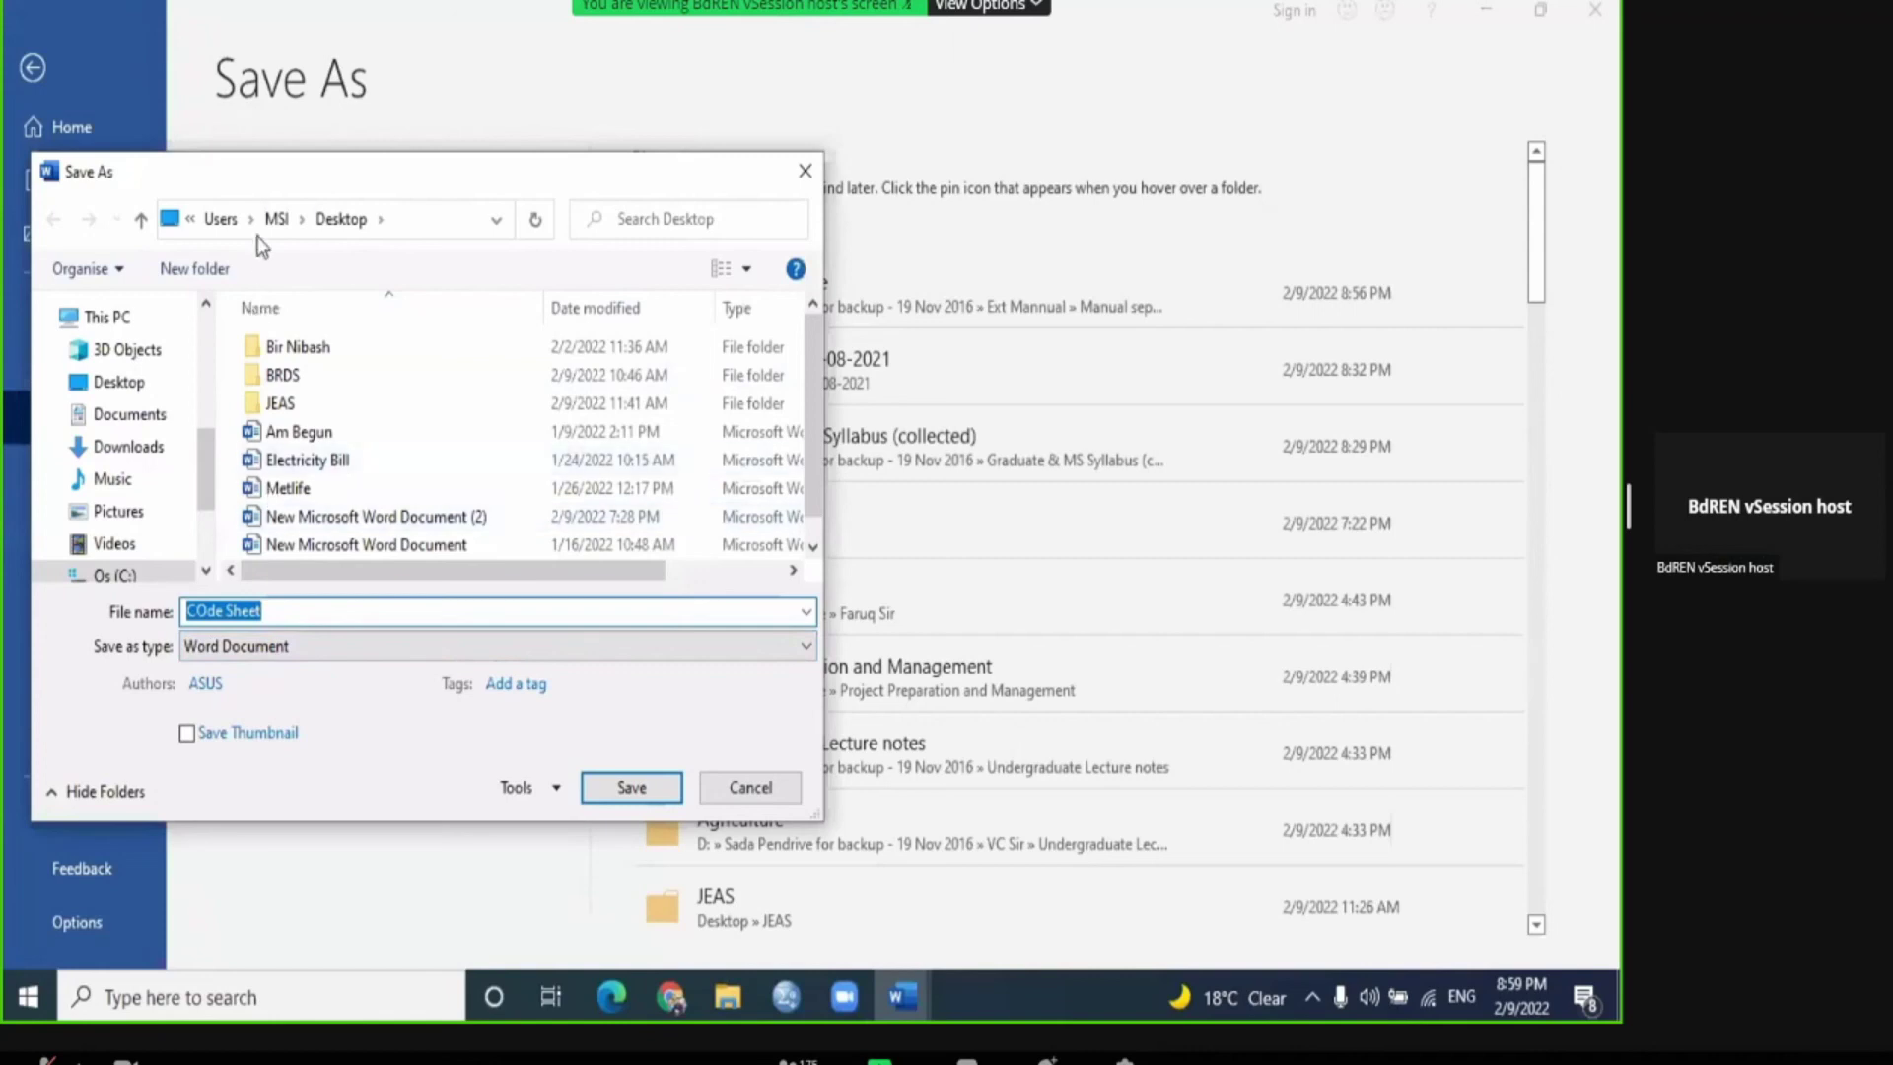
left_click(261, 646)
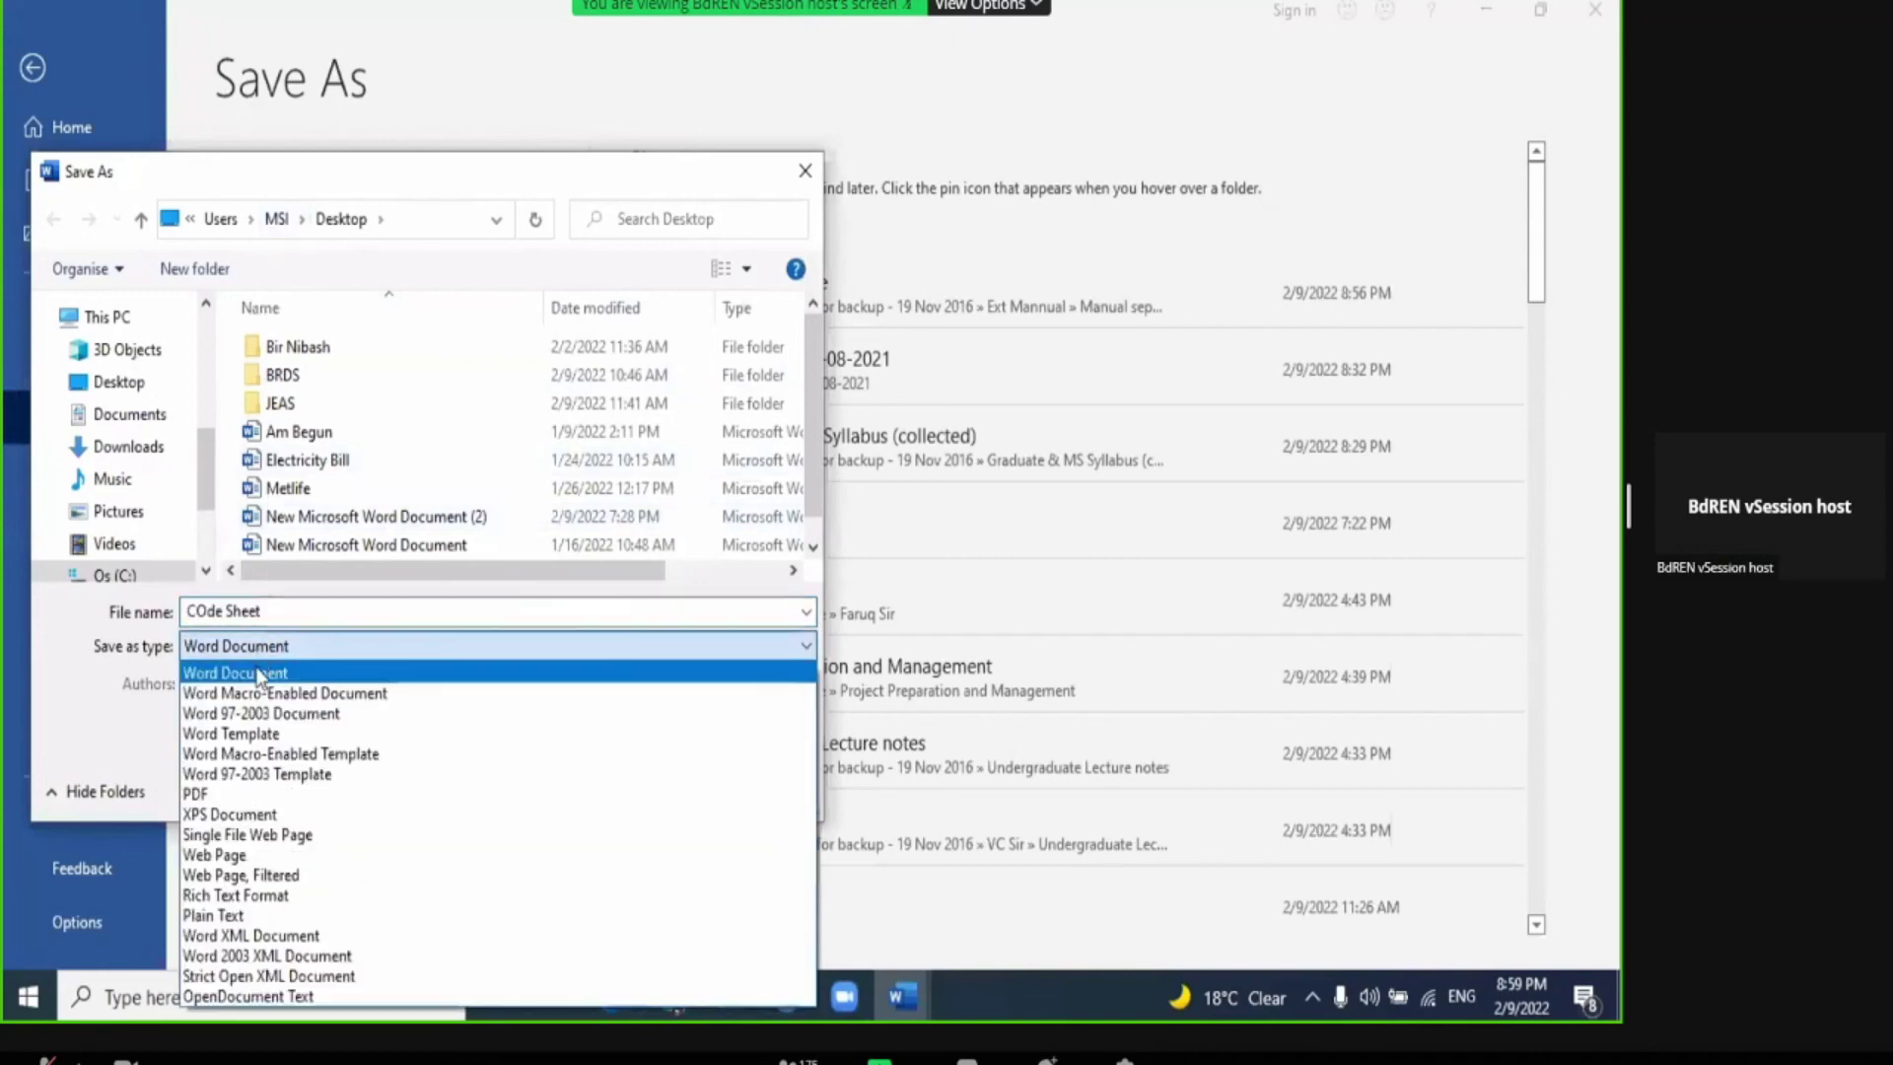
left_click(241, 792)
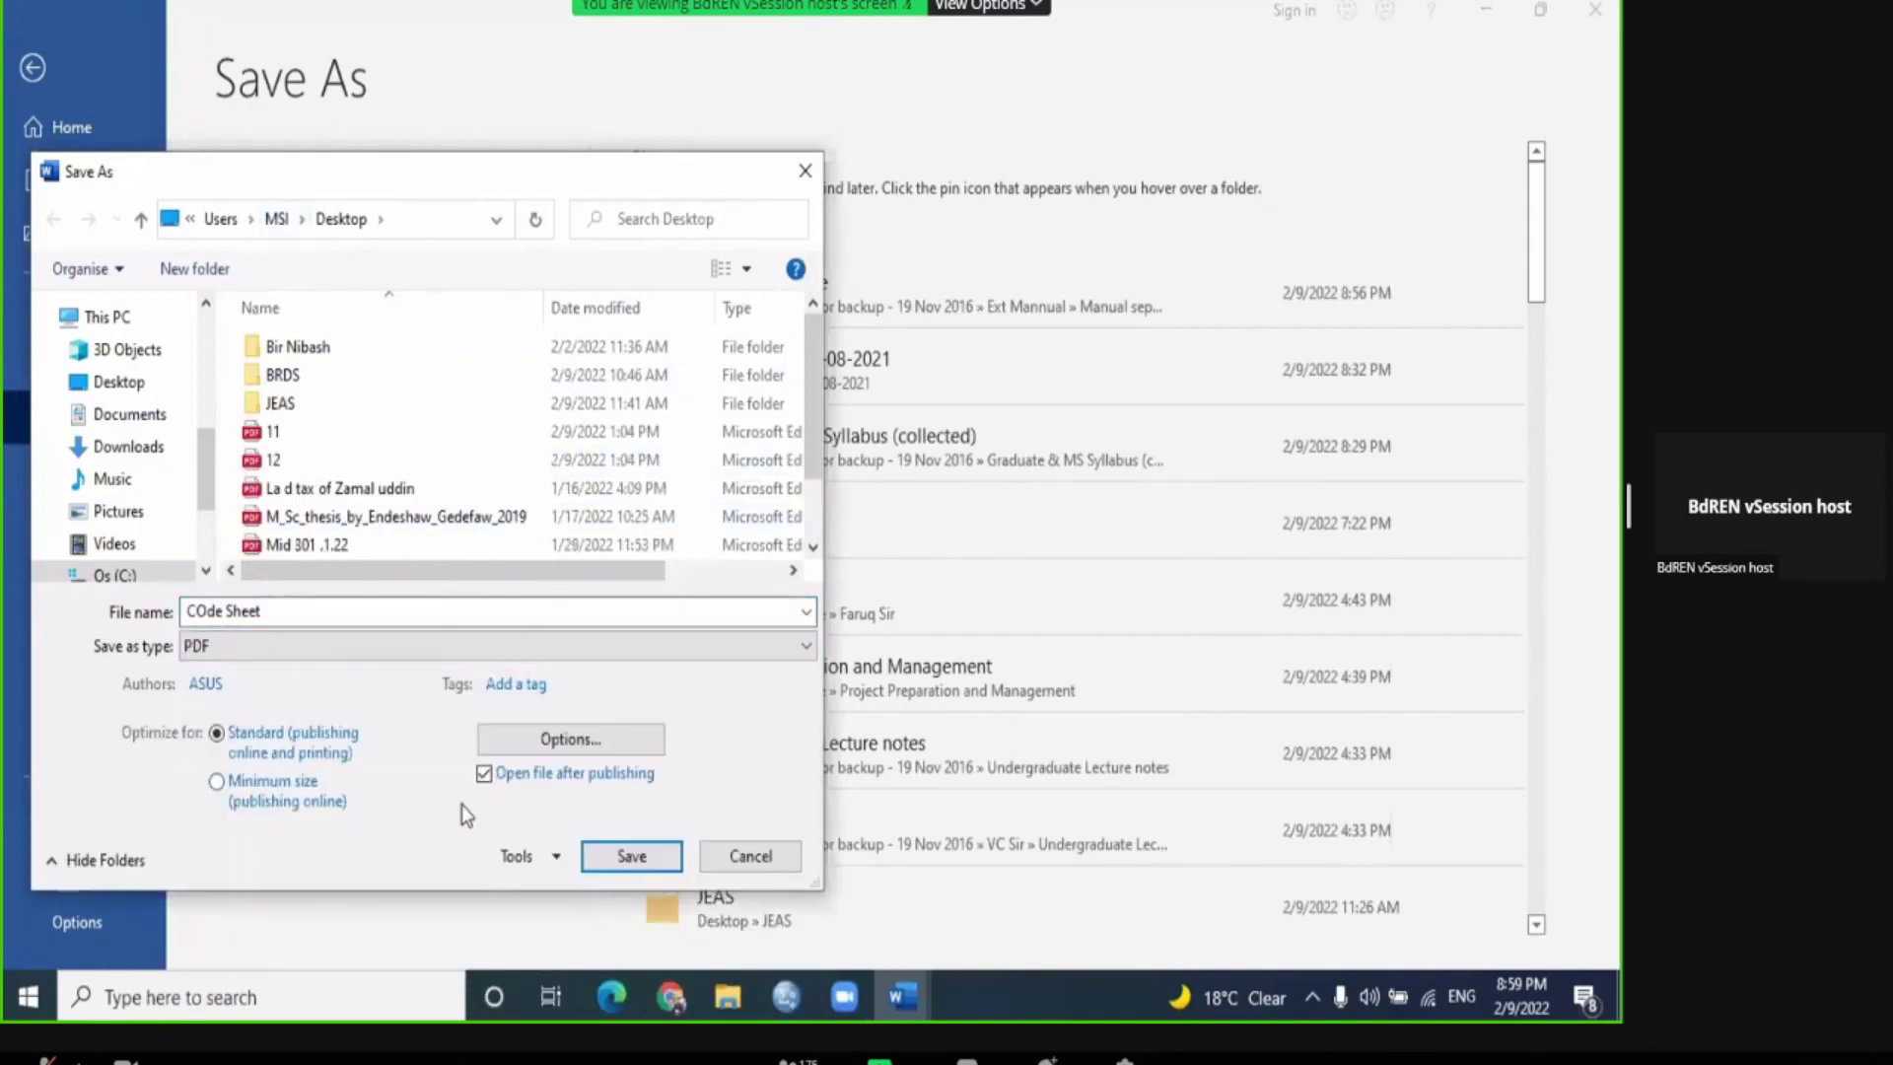
left_click(648, 865)
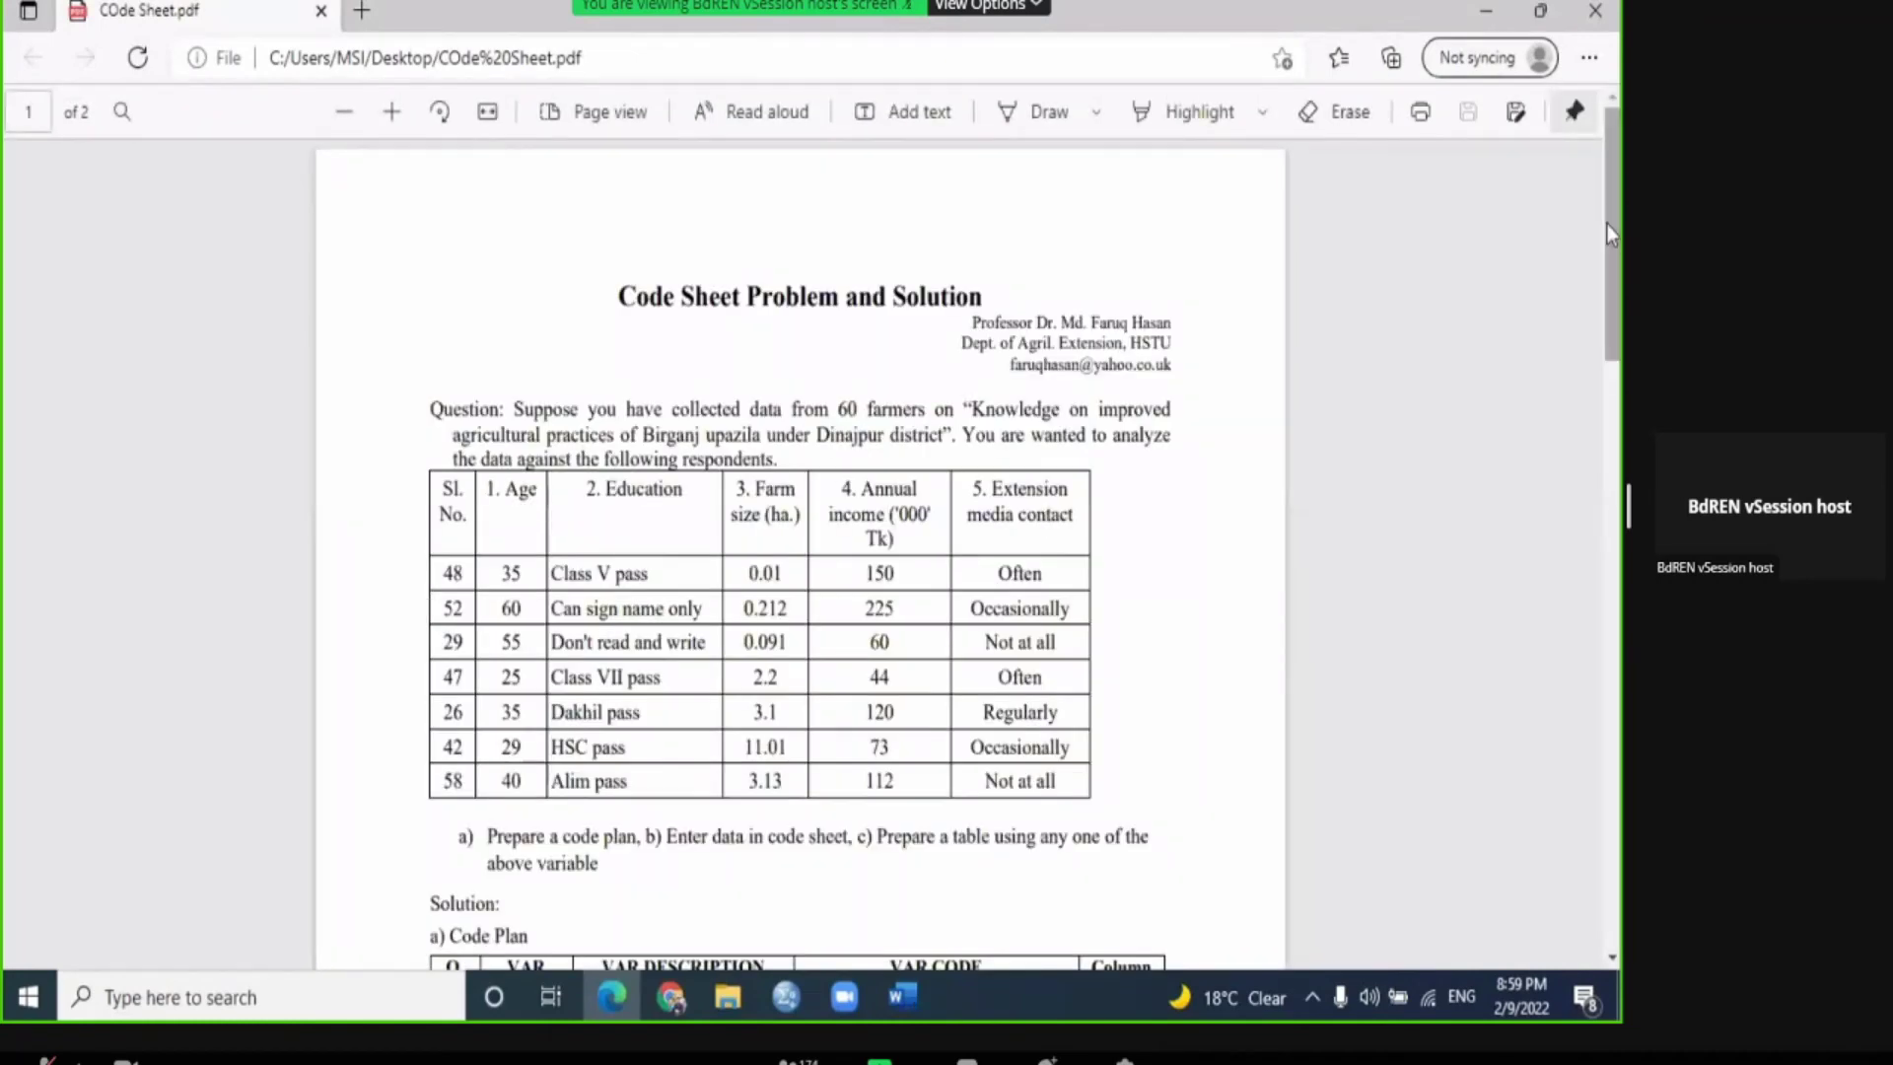
Step: Close the exported code sheet PDF, its source document and the questionnaire document
left_click(1594, 10)
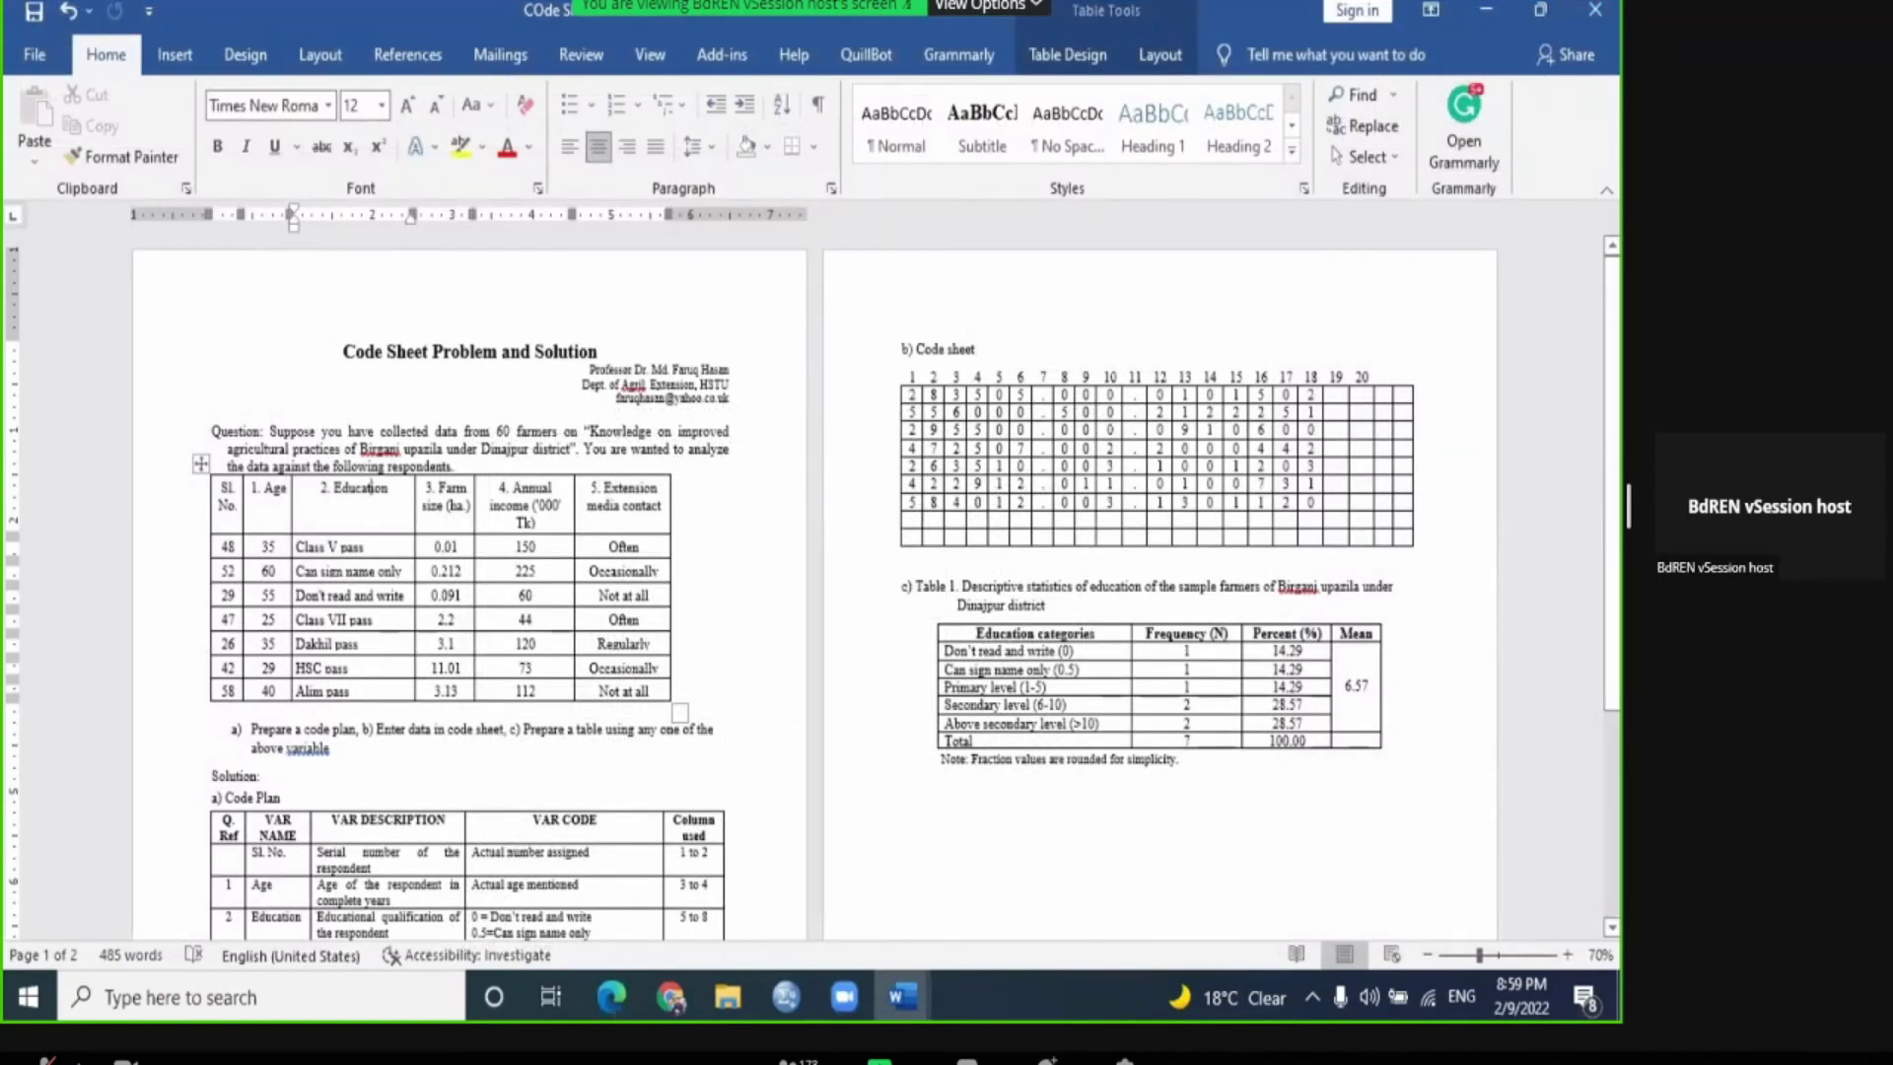
left_click(1595, 12)
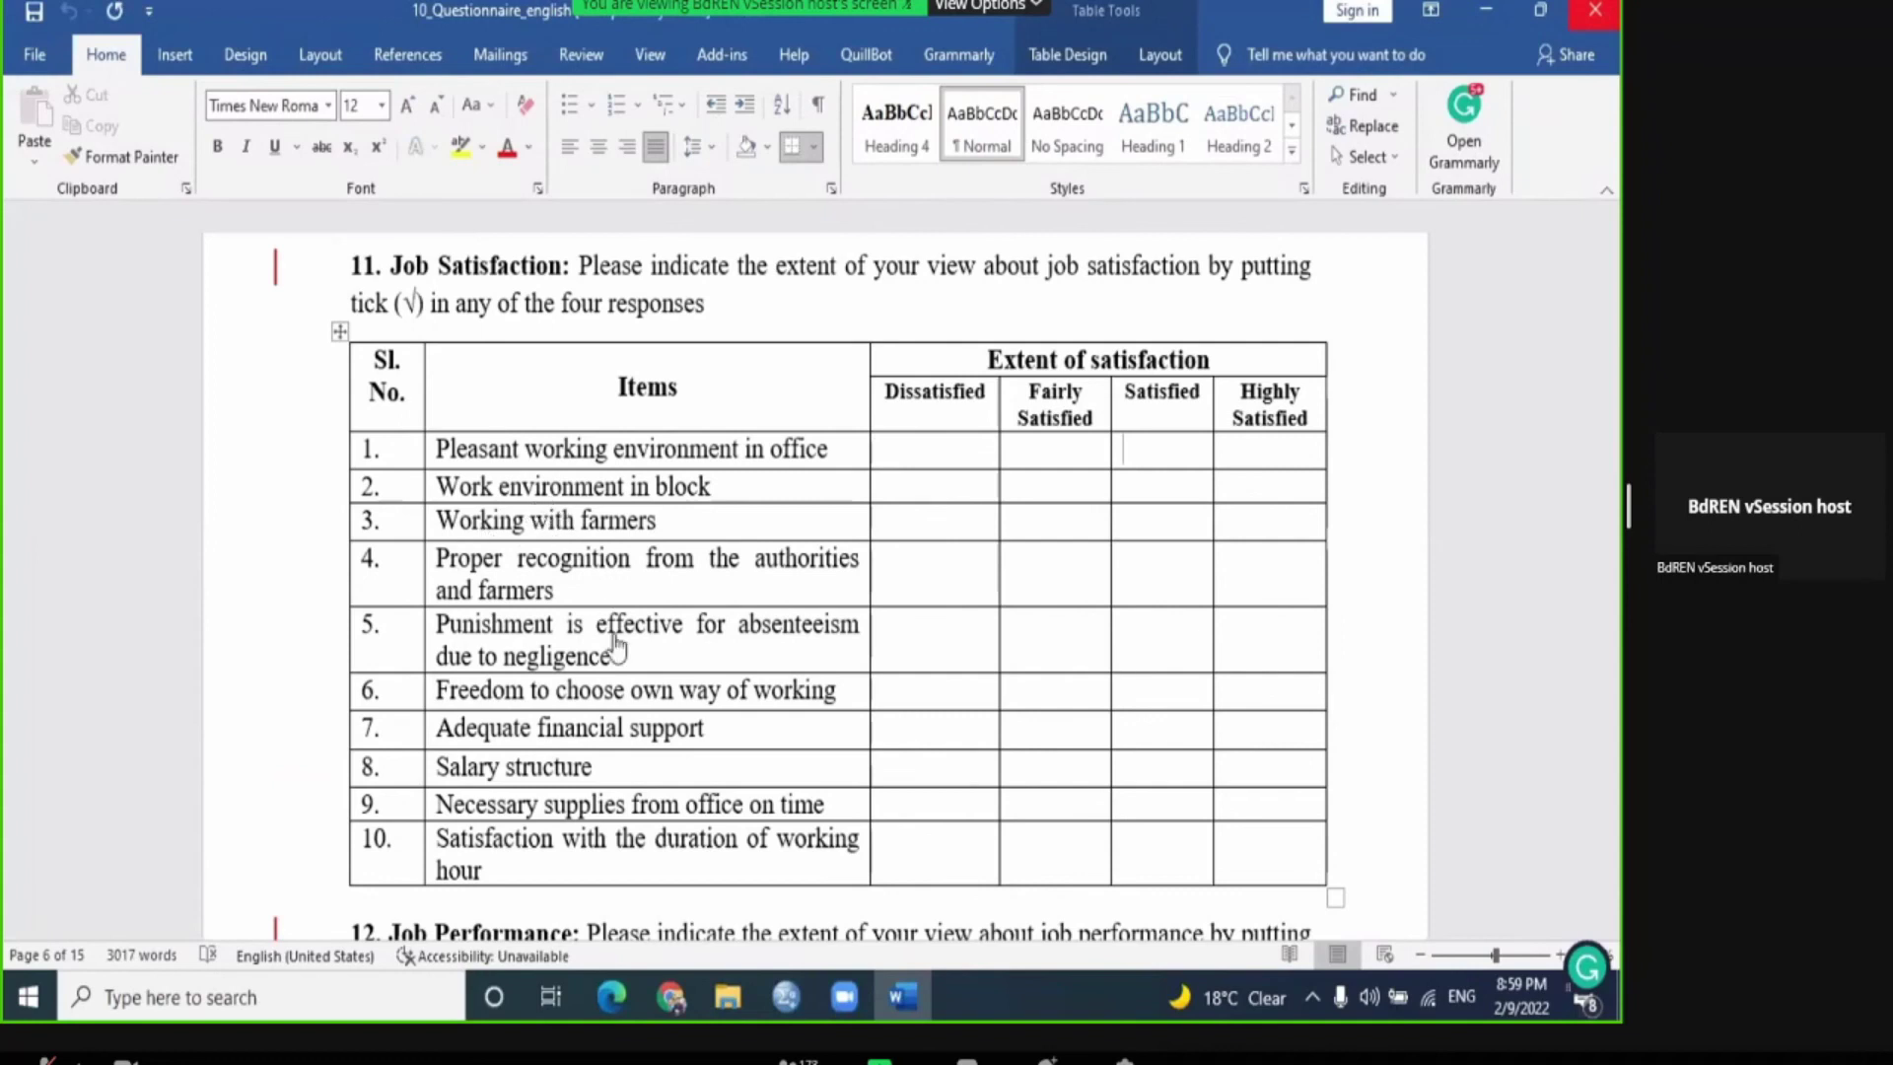
key("alt+F4")
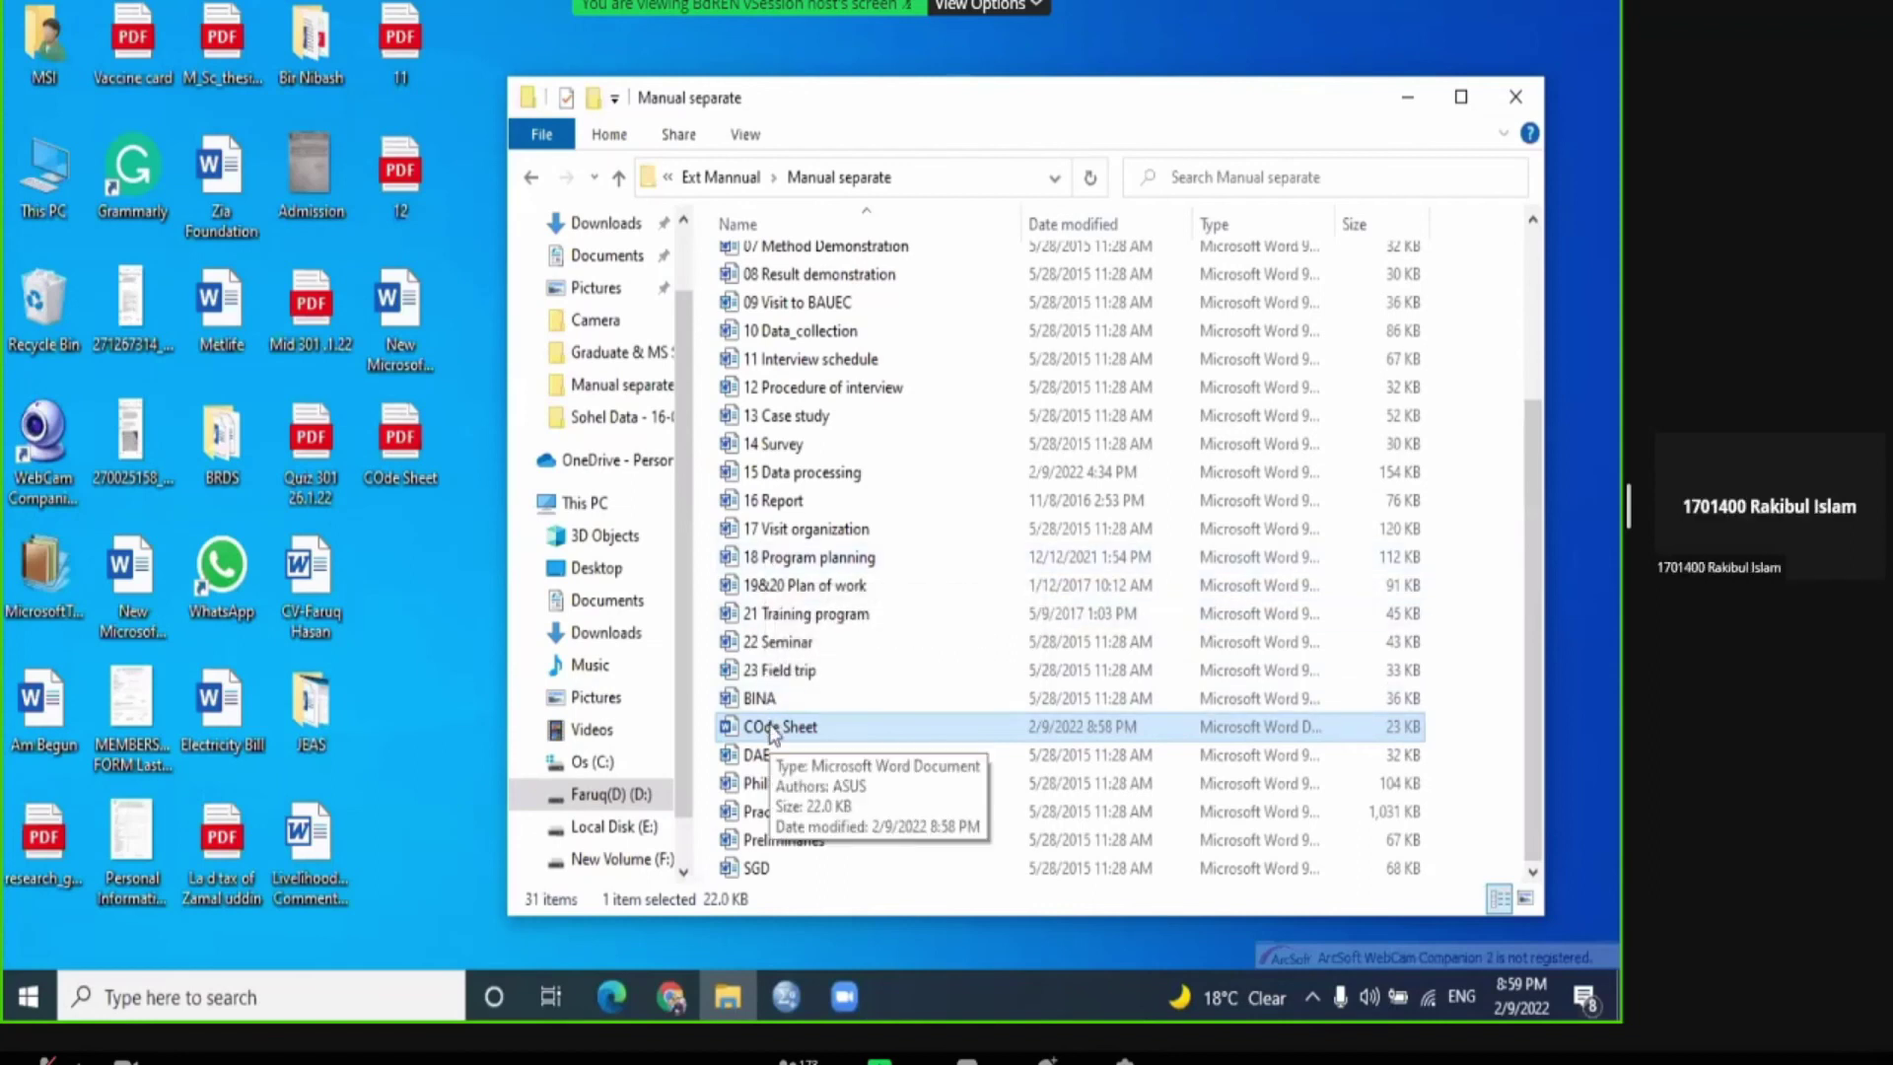
Step: Open the 15 Data processing document from the Manual separate folder and save it as a PDF on the Desktop
left_click(770, 480)
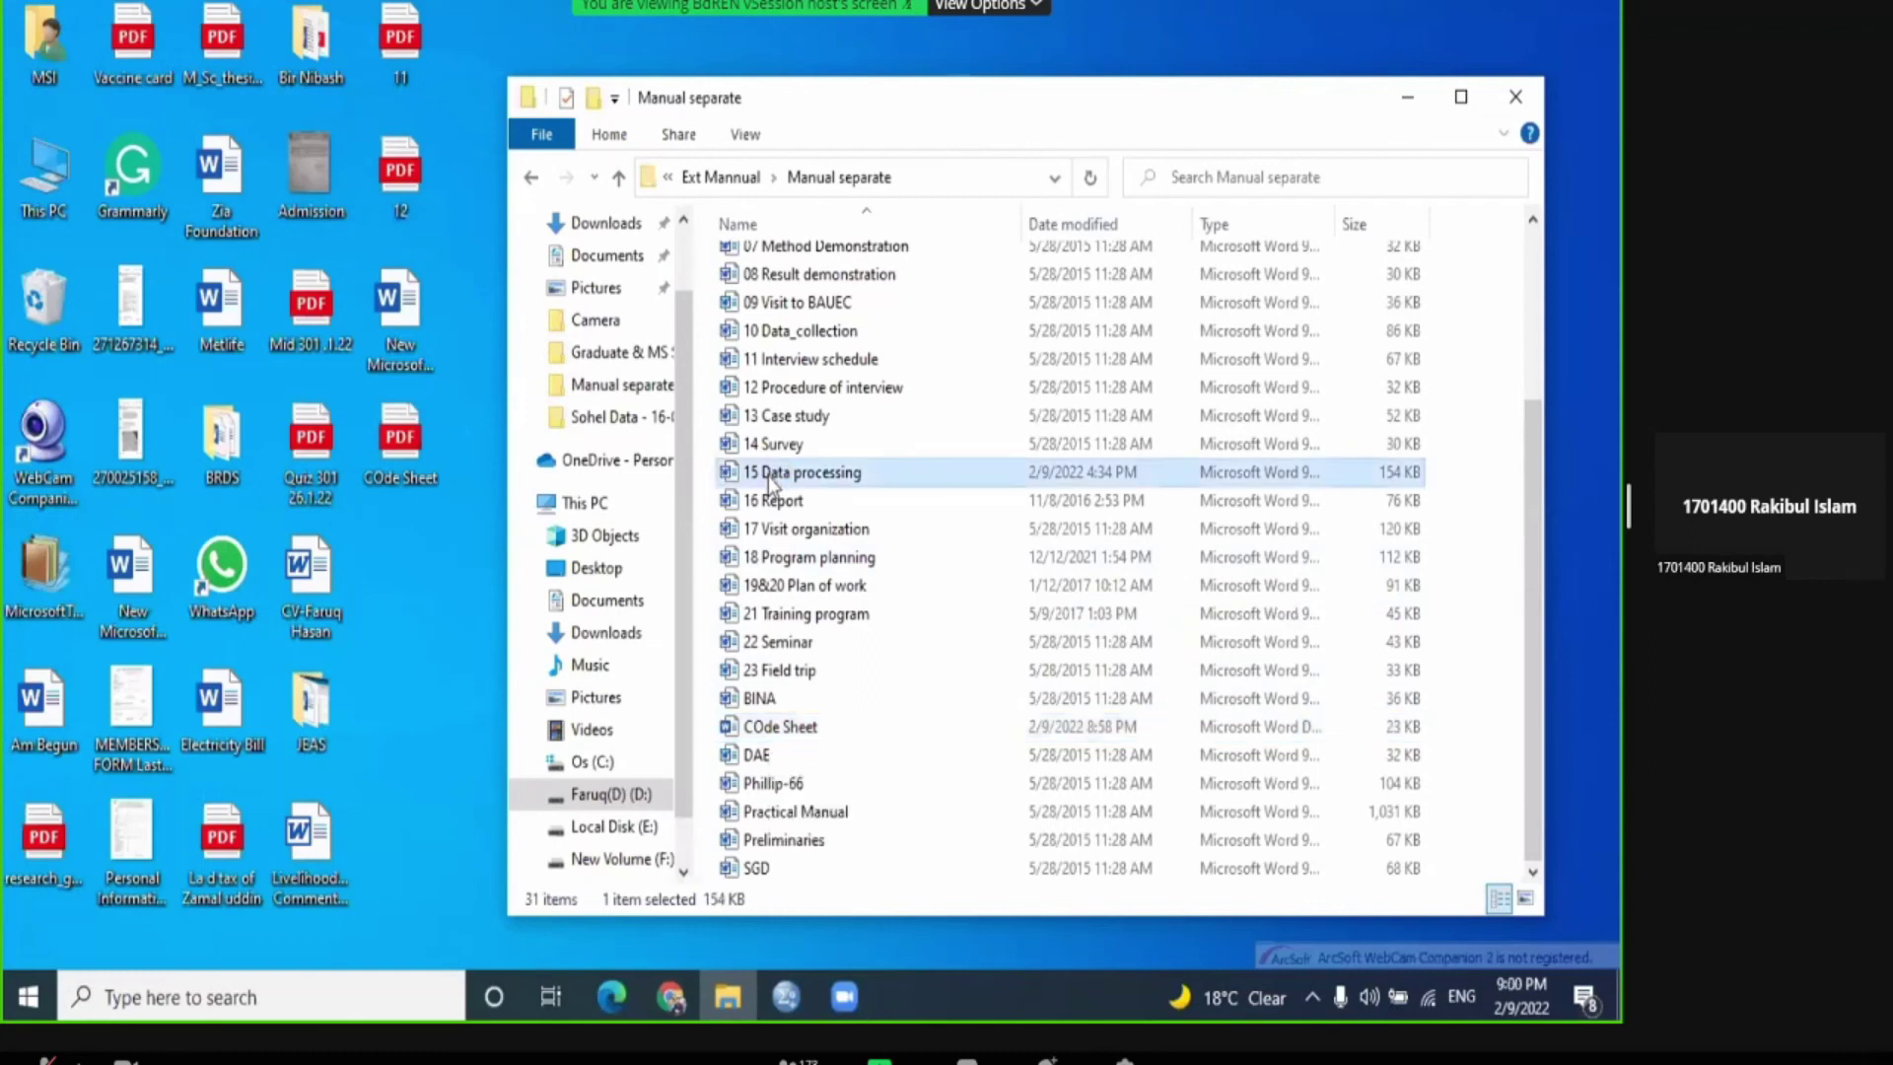
double_click(769, 480)
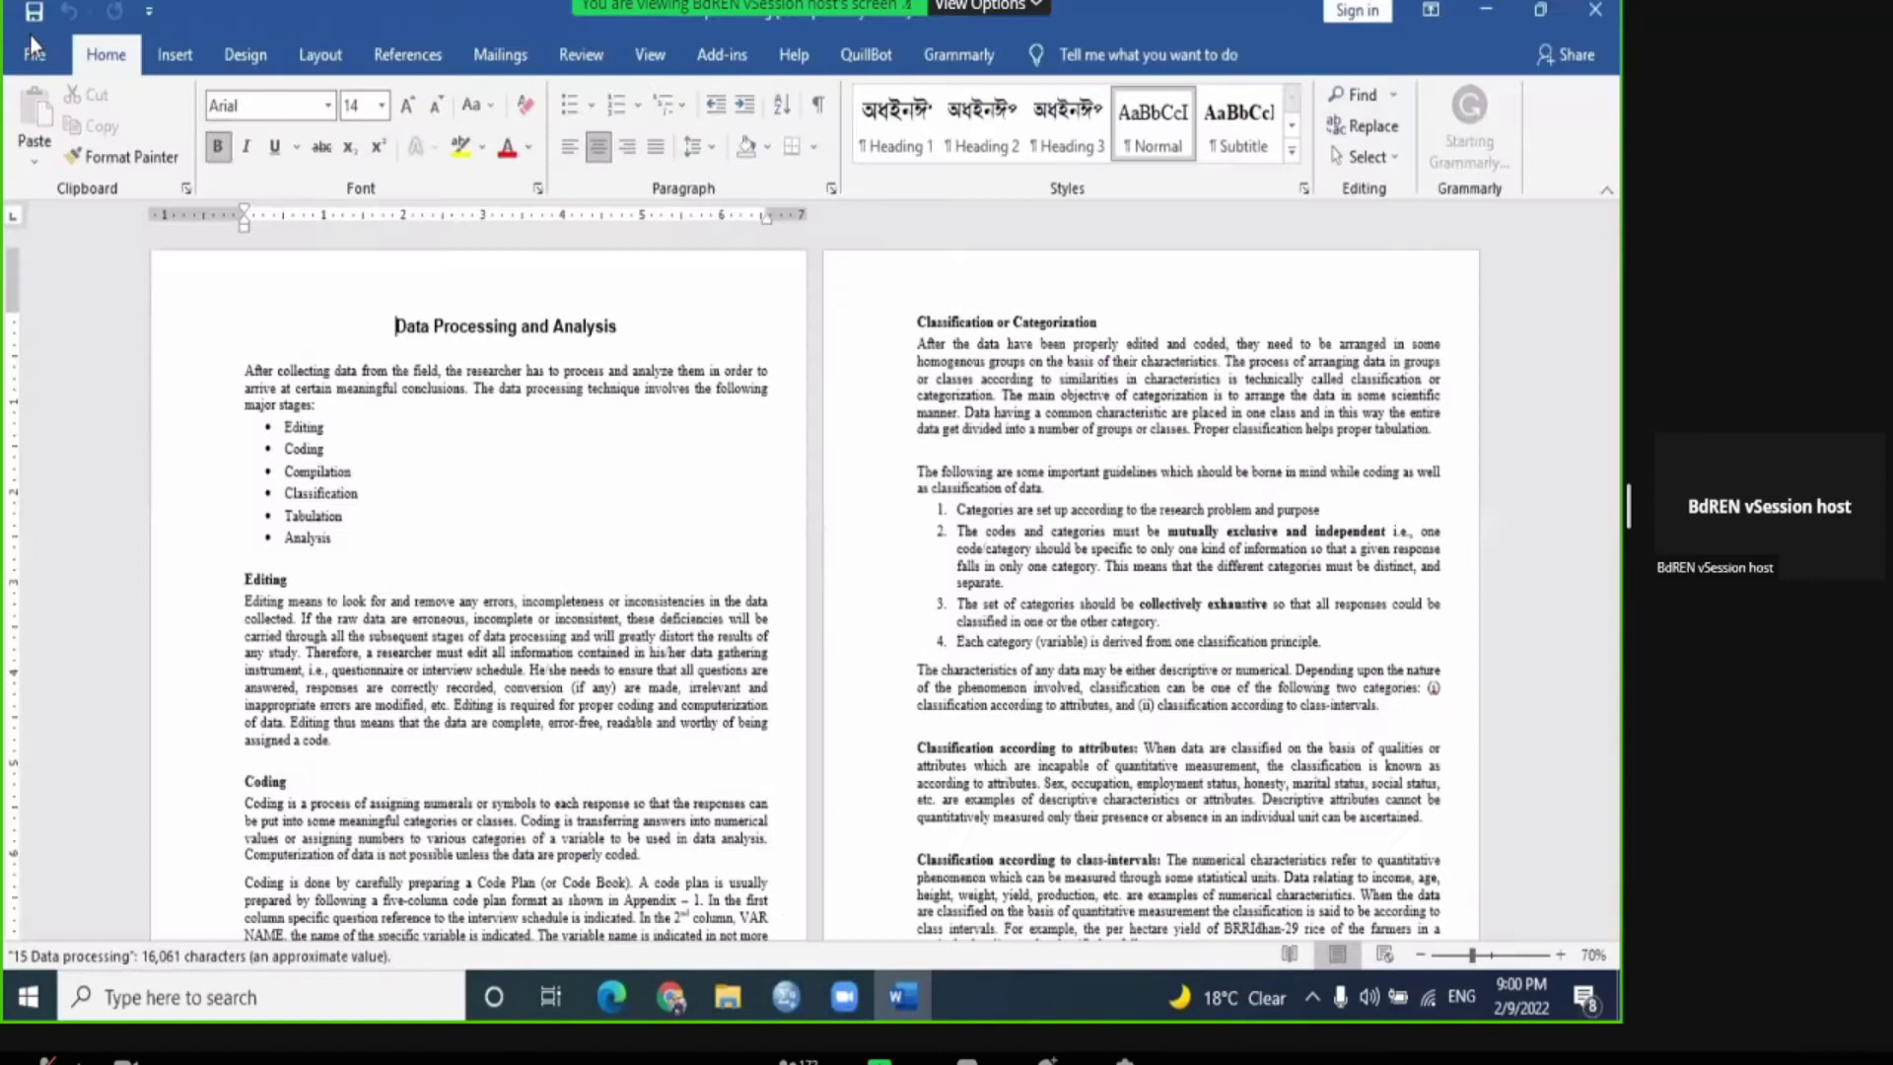
left_click(29, 35)
left_click(69, 418)
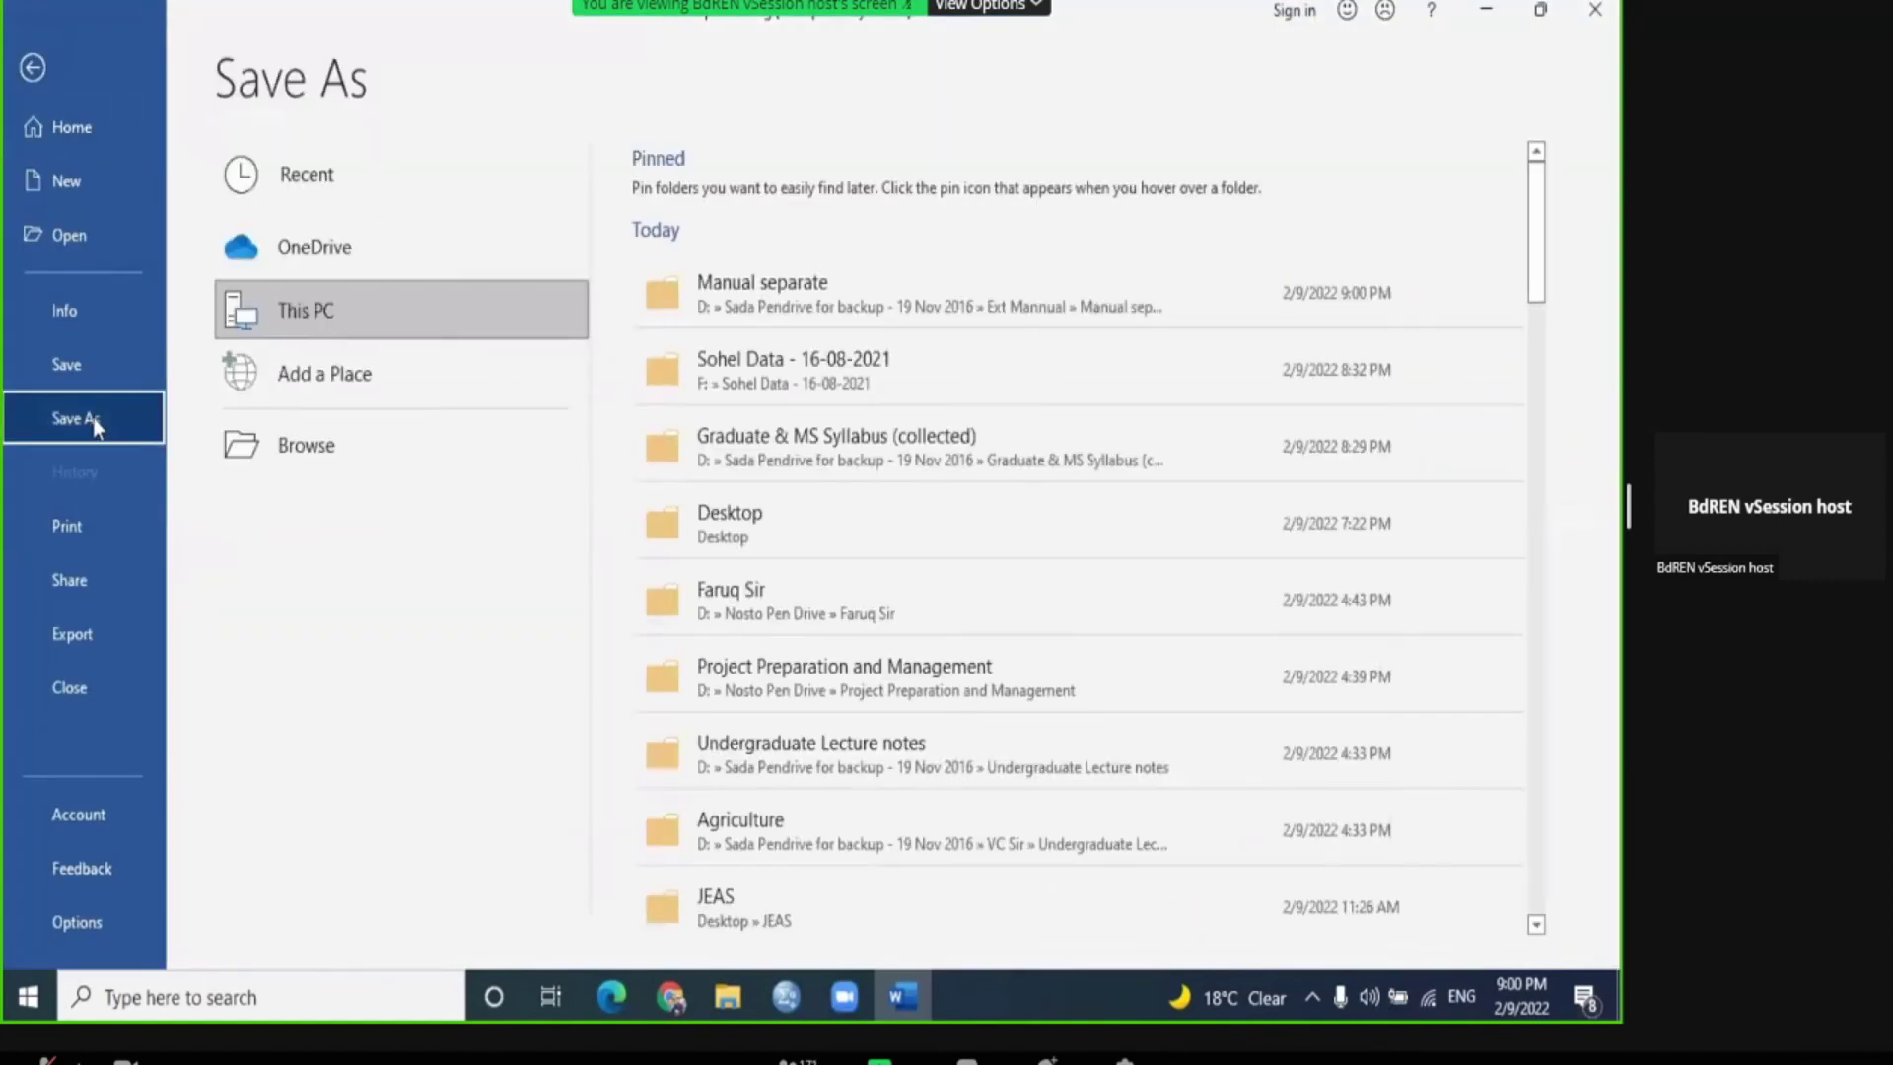
left_click(654, 508)
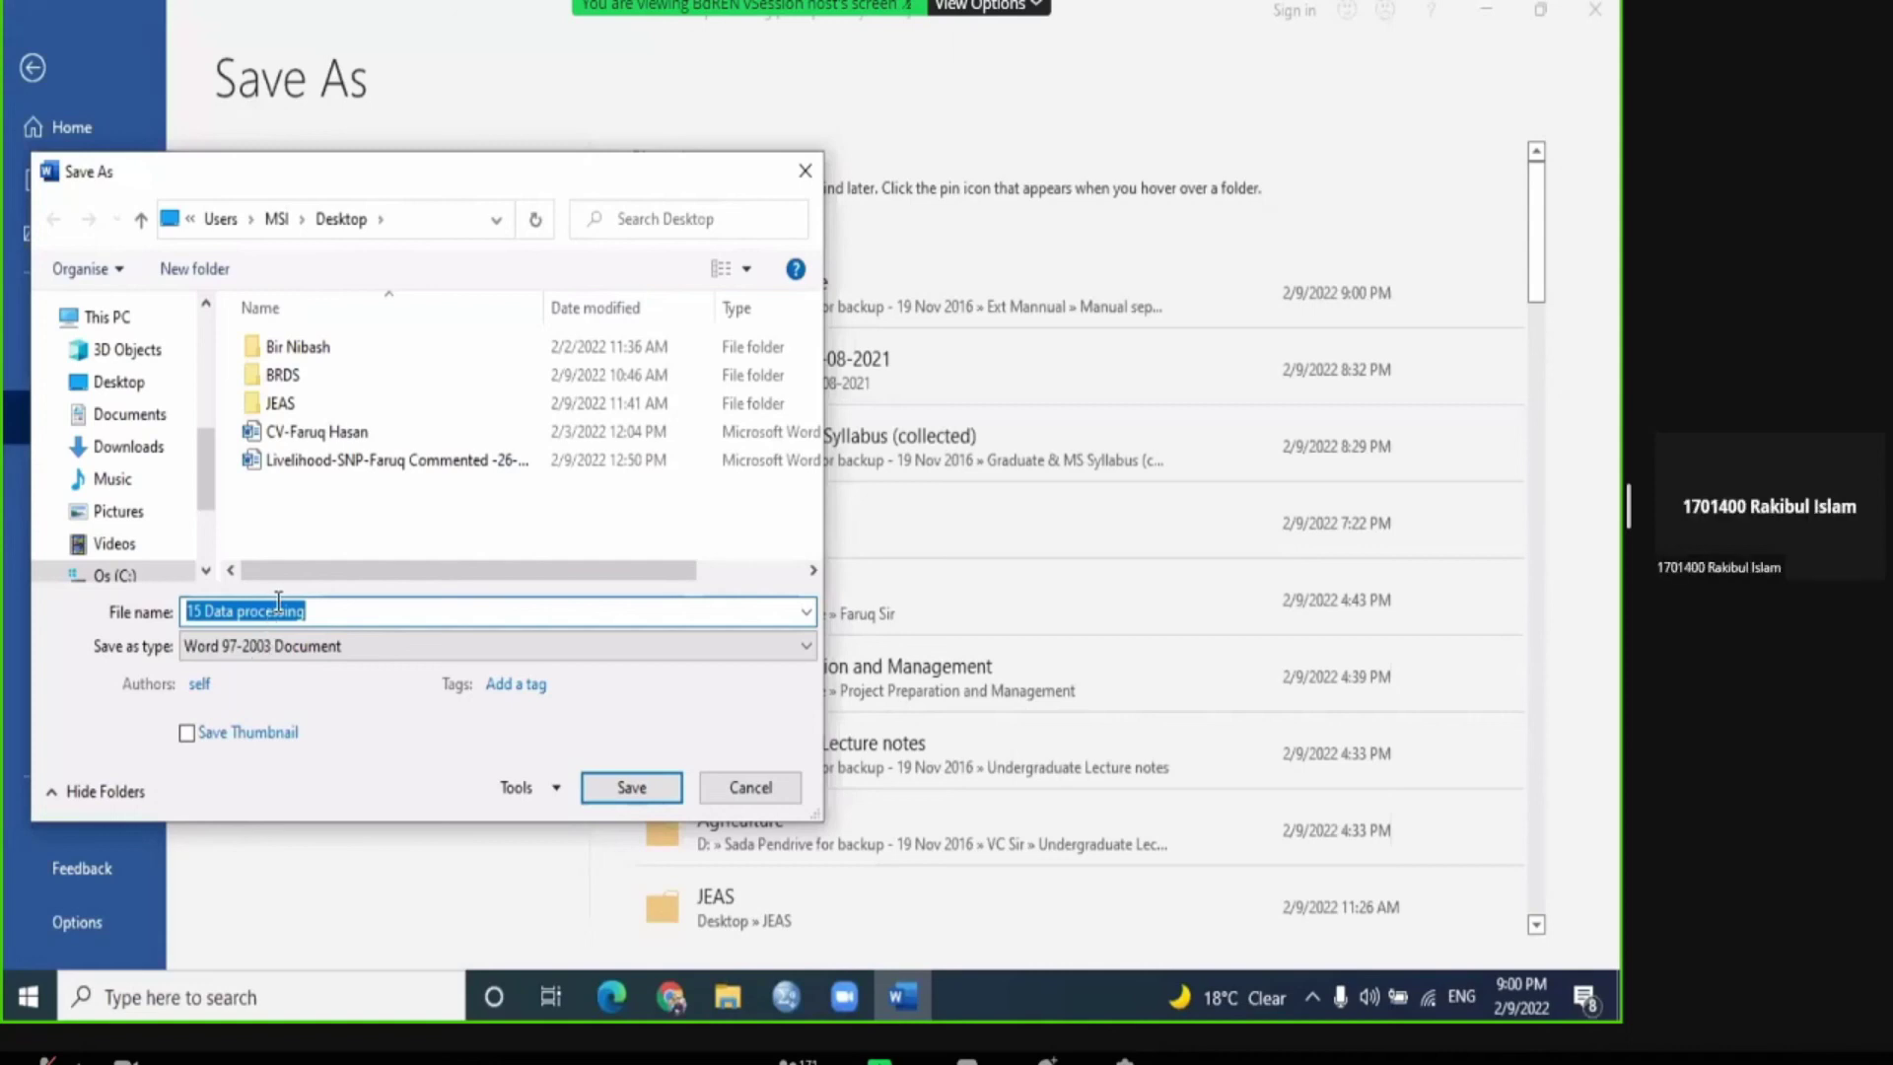
scroll(276, 643, "down", 4)
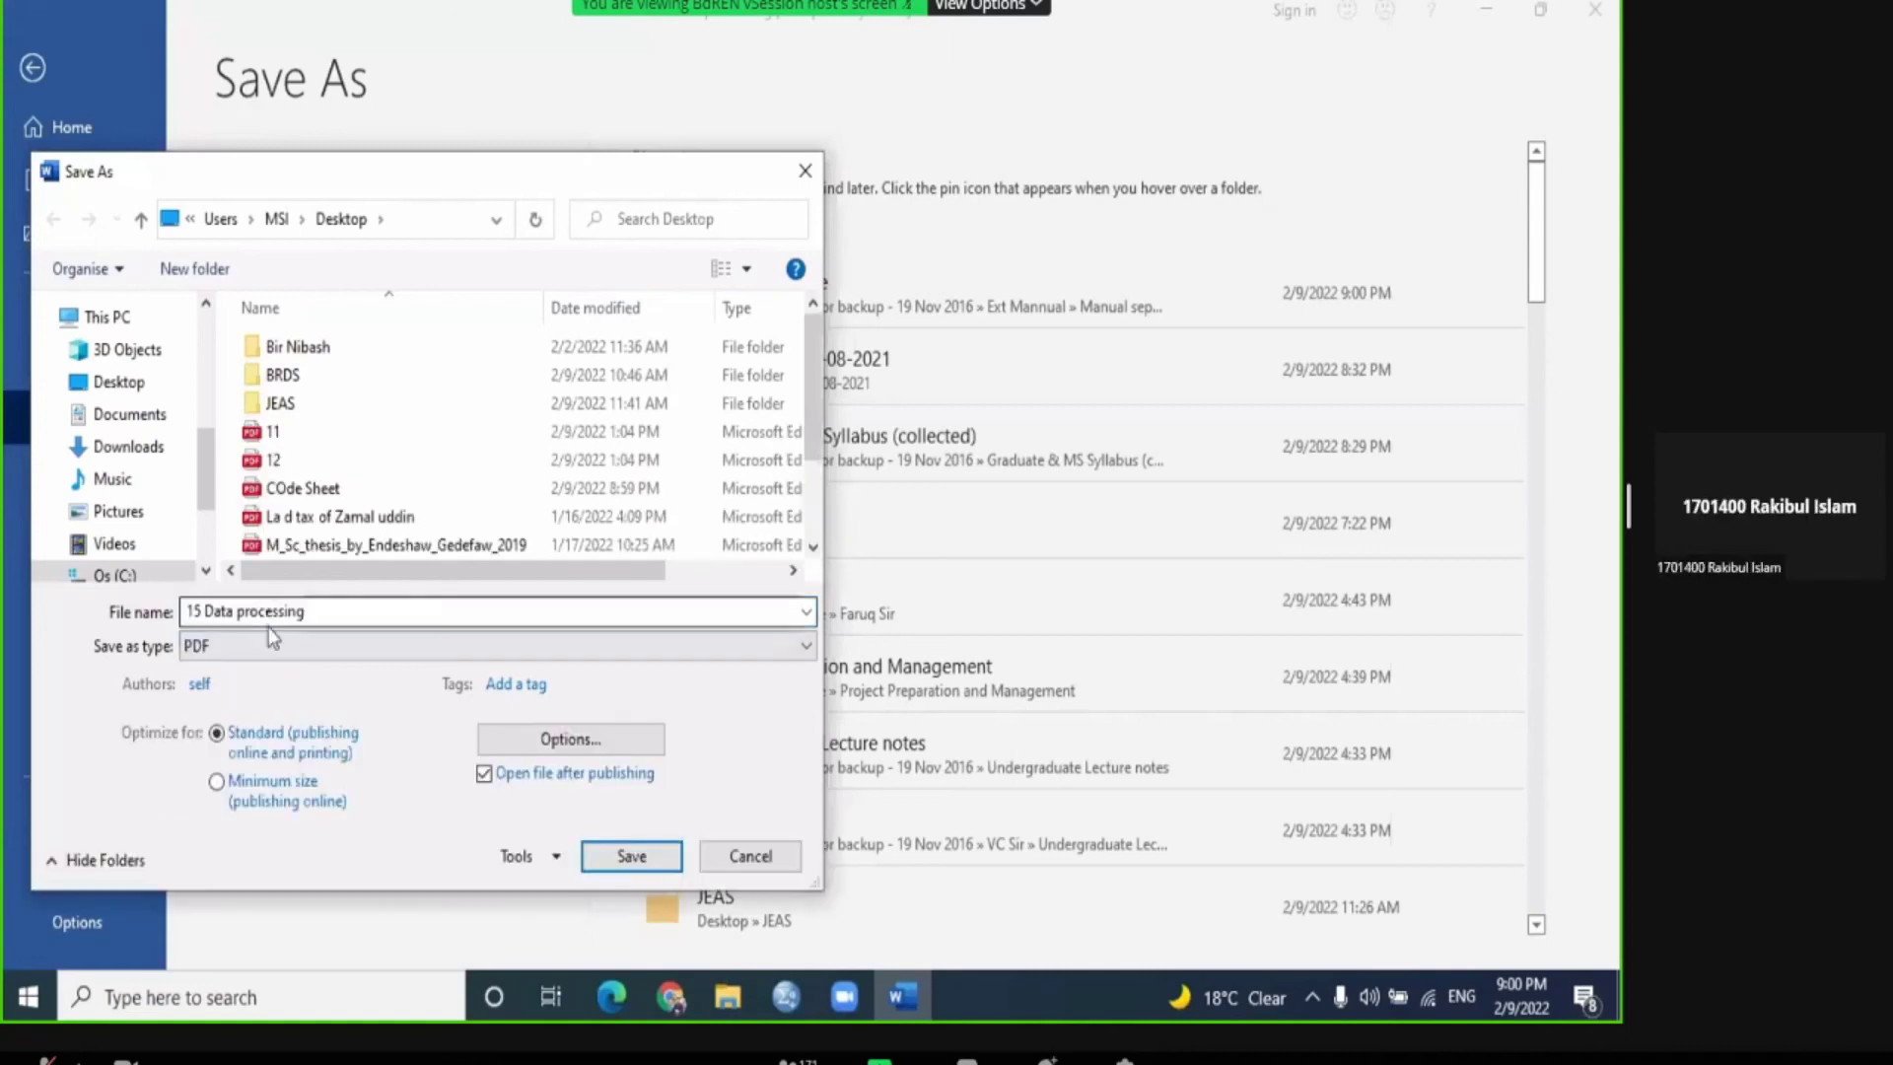
left_click(623, 856)
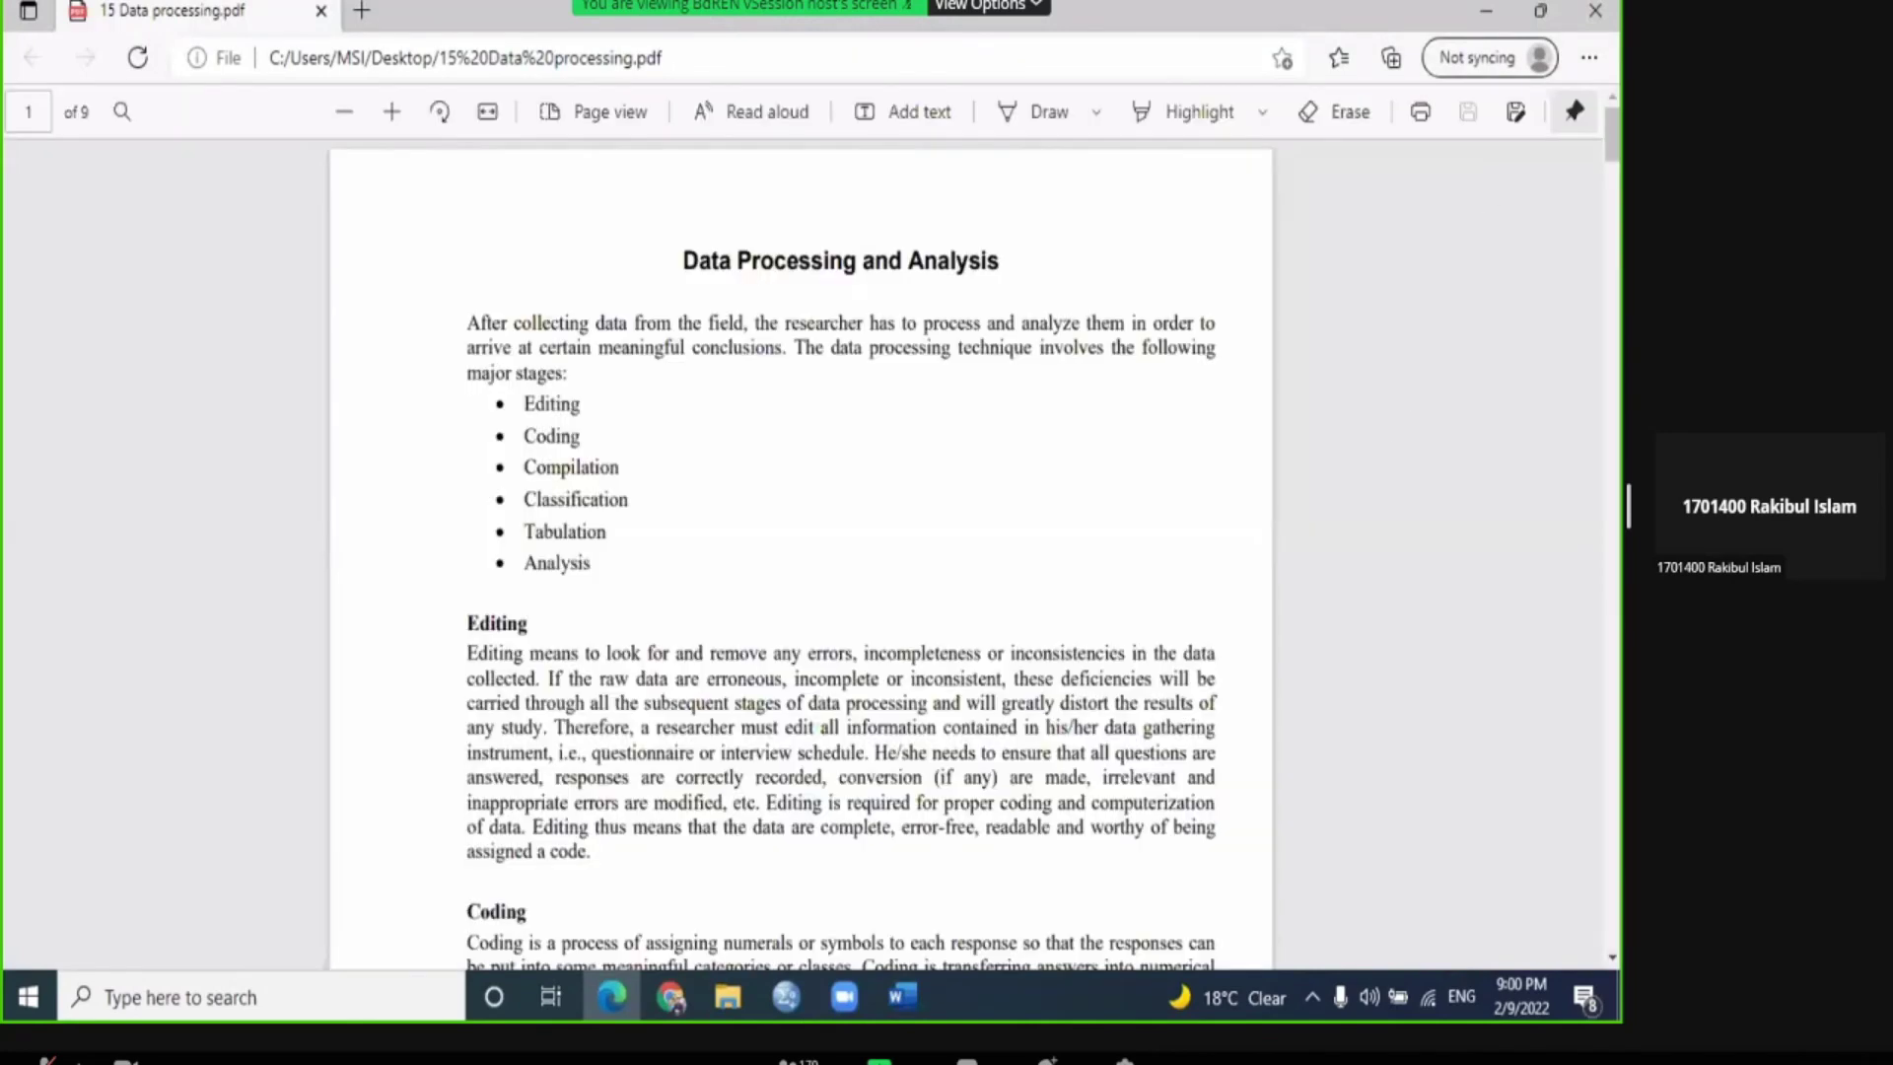
Step: Close the data processing PDF, its document and the folder window, and switch to Chrome in a smaller window
left_click(1614, 11)
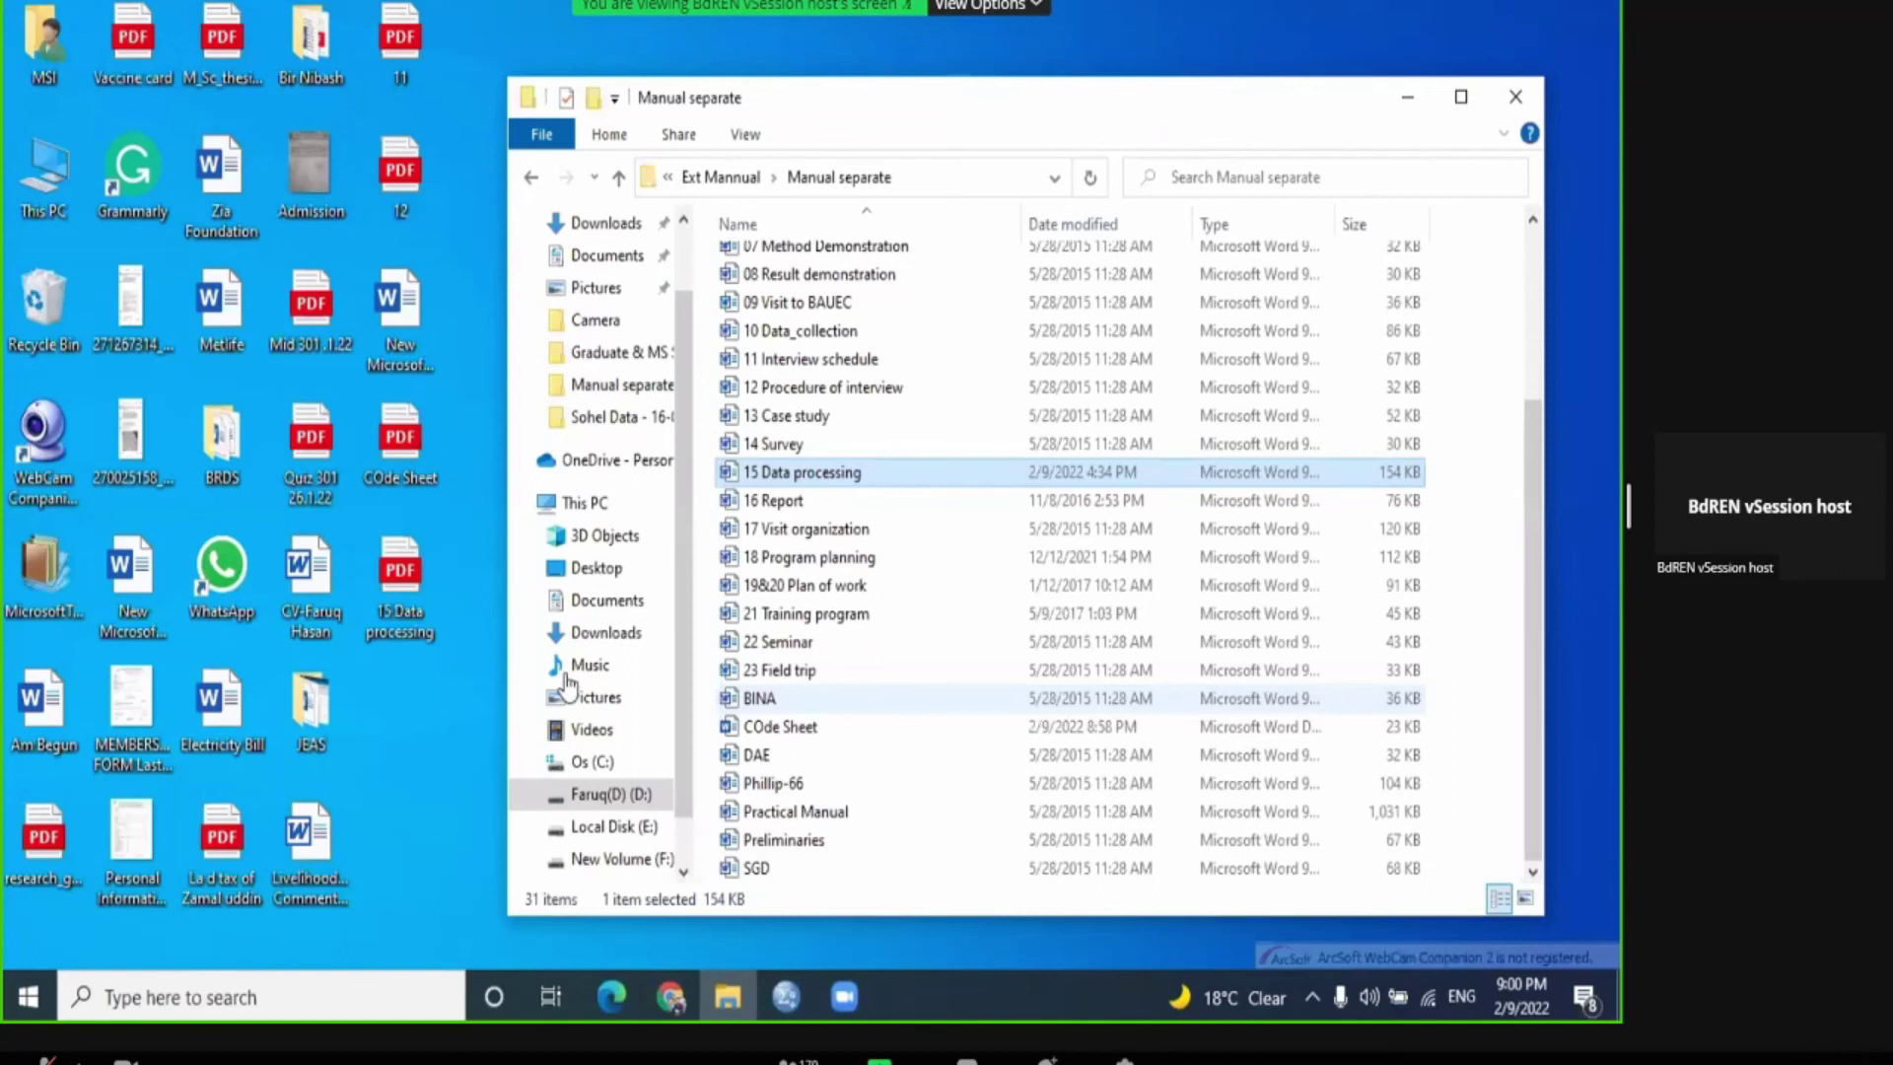
left_click(1523, 99)
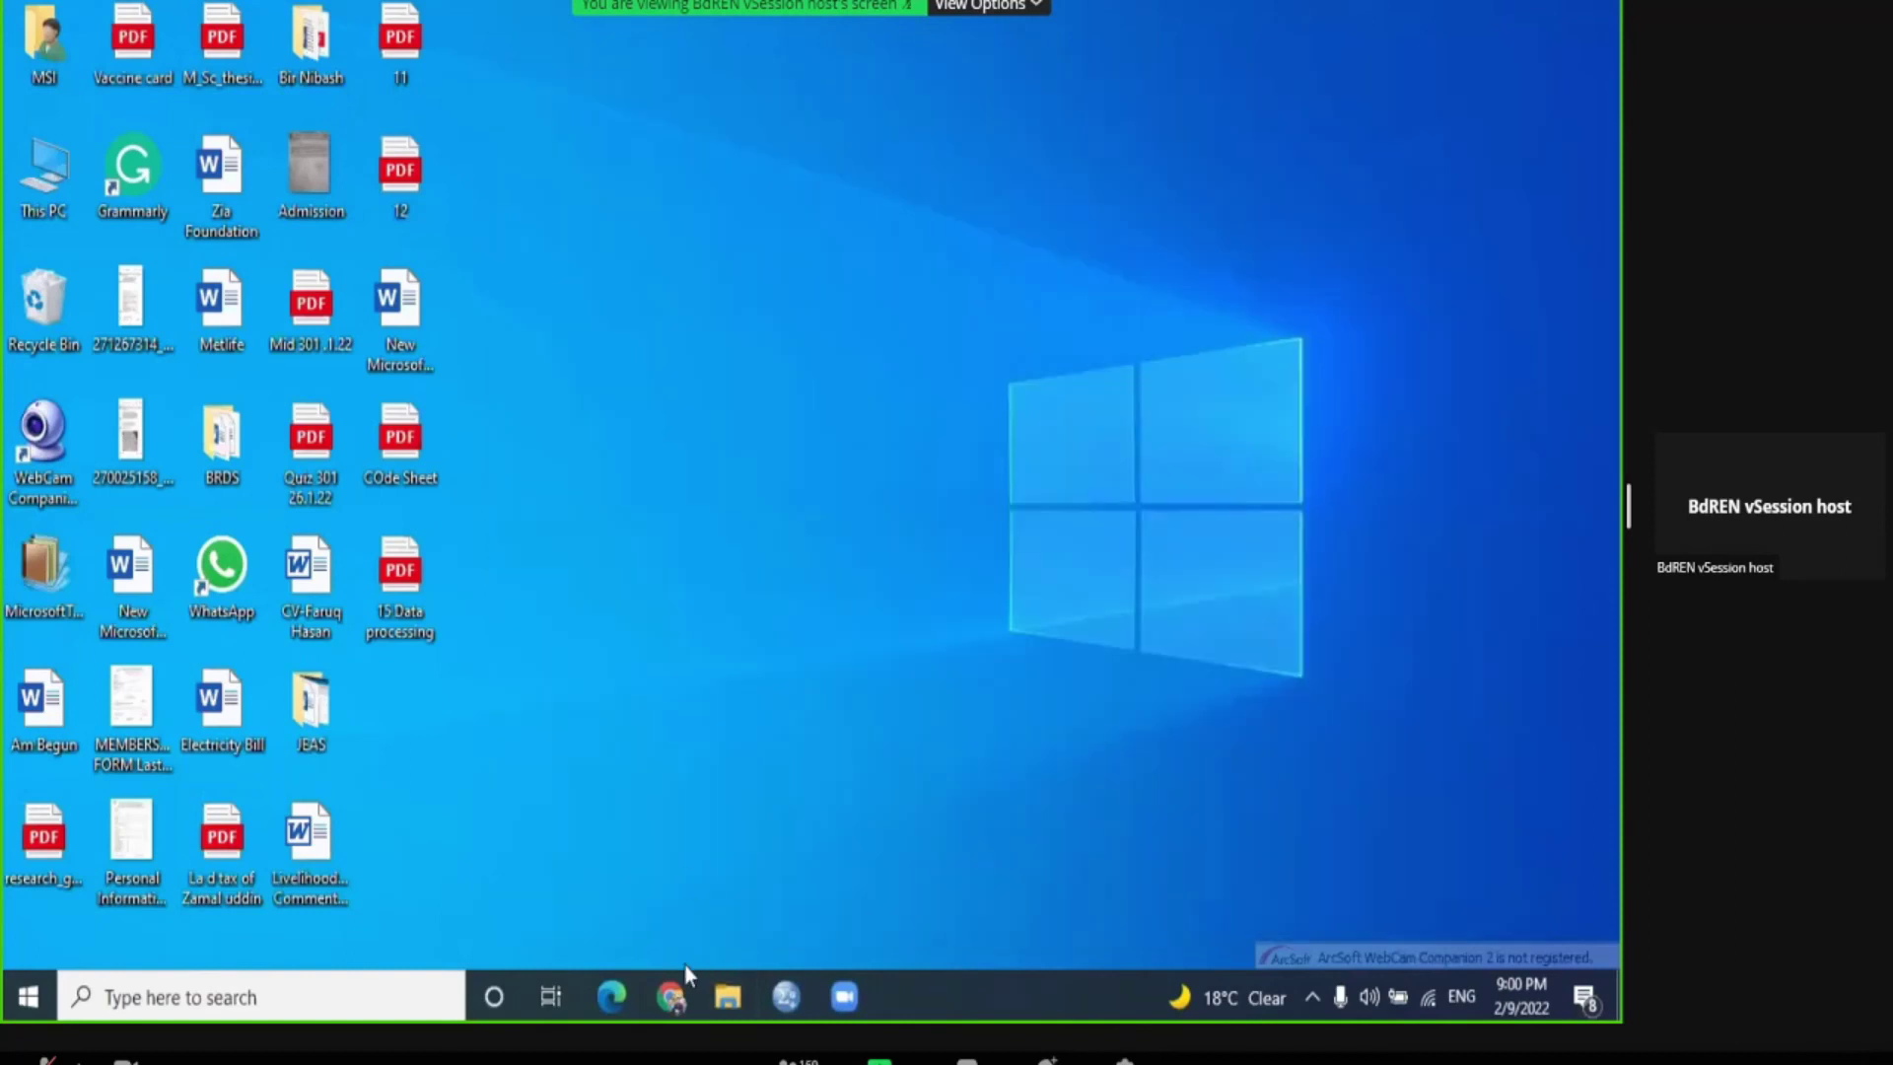
left_click(670, 998)
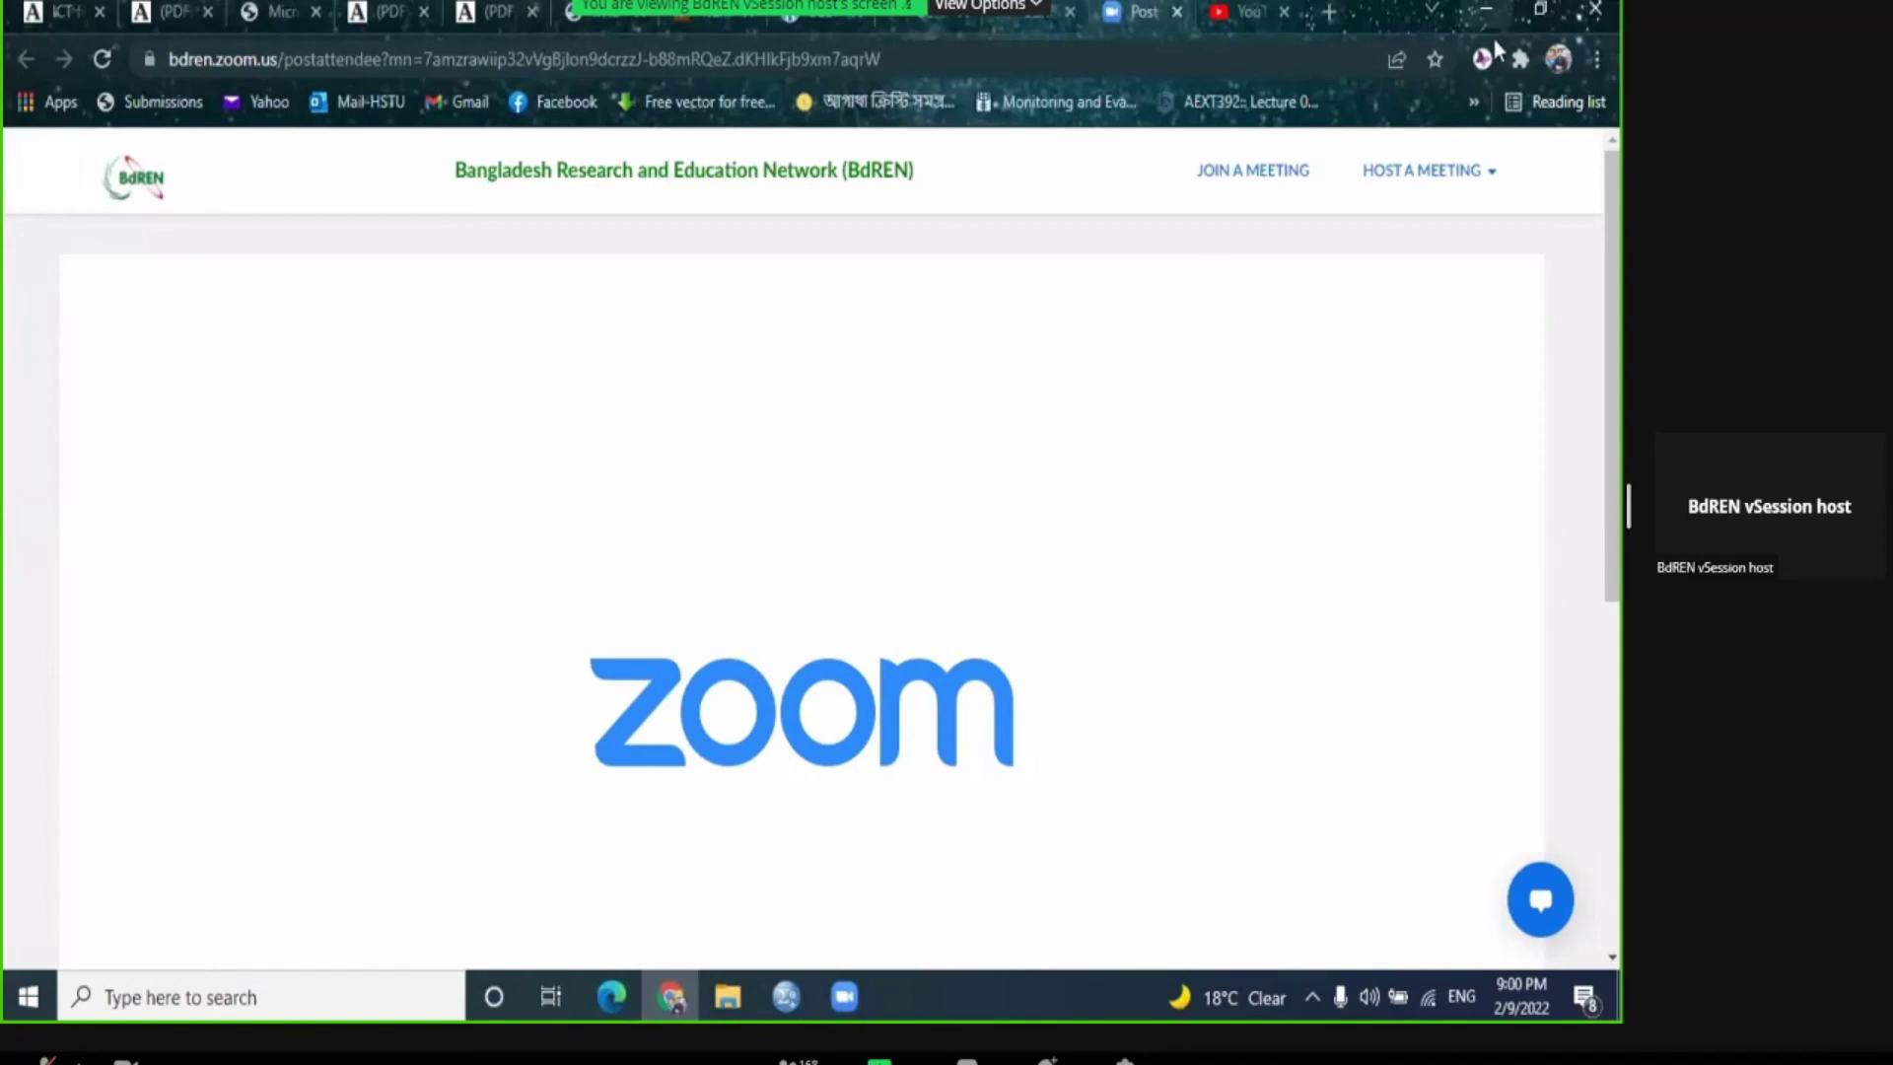
left_click(1540, 16)
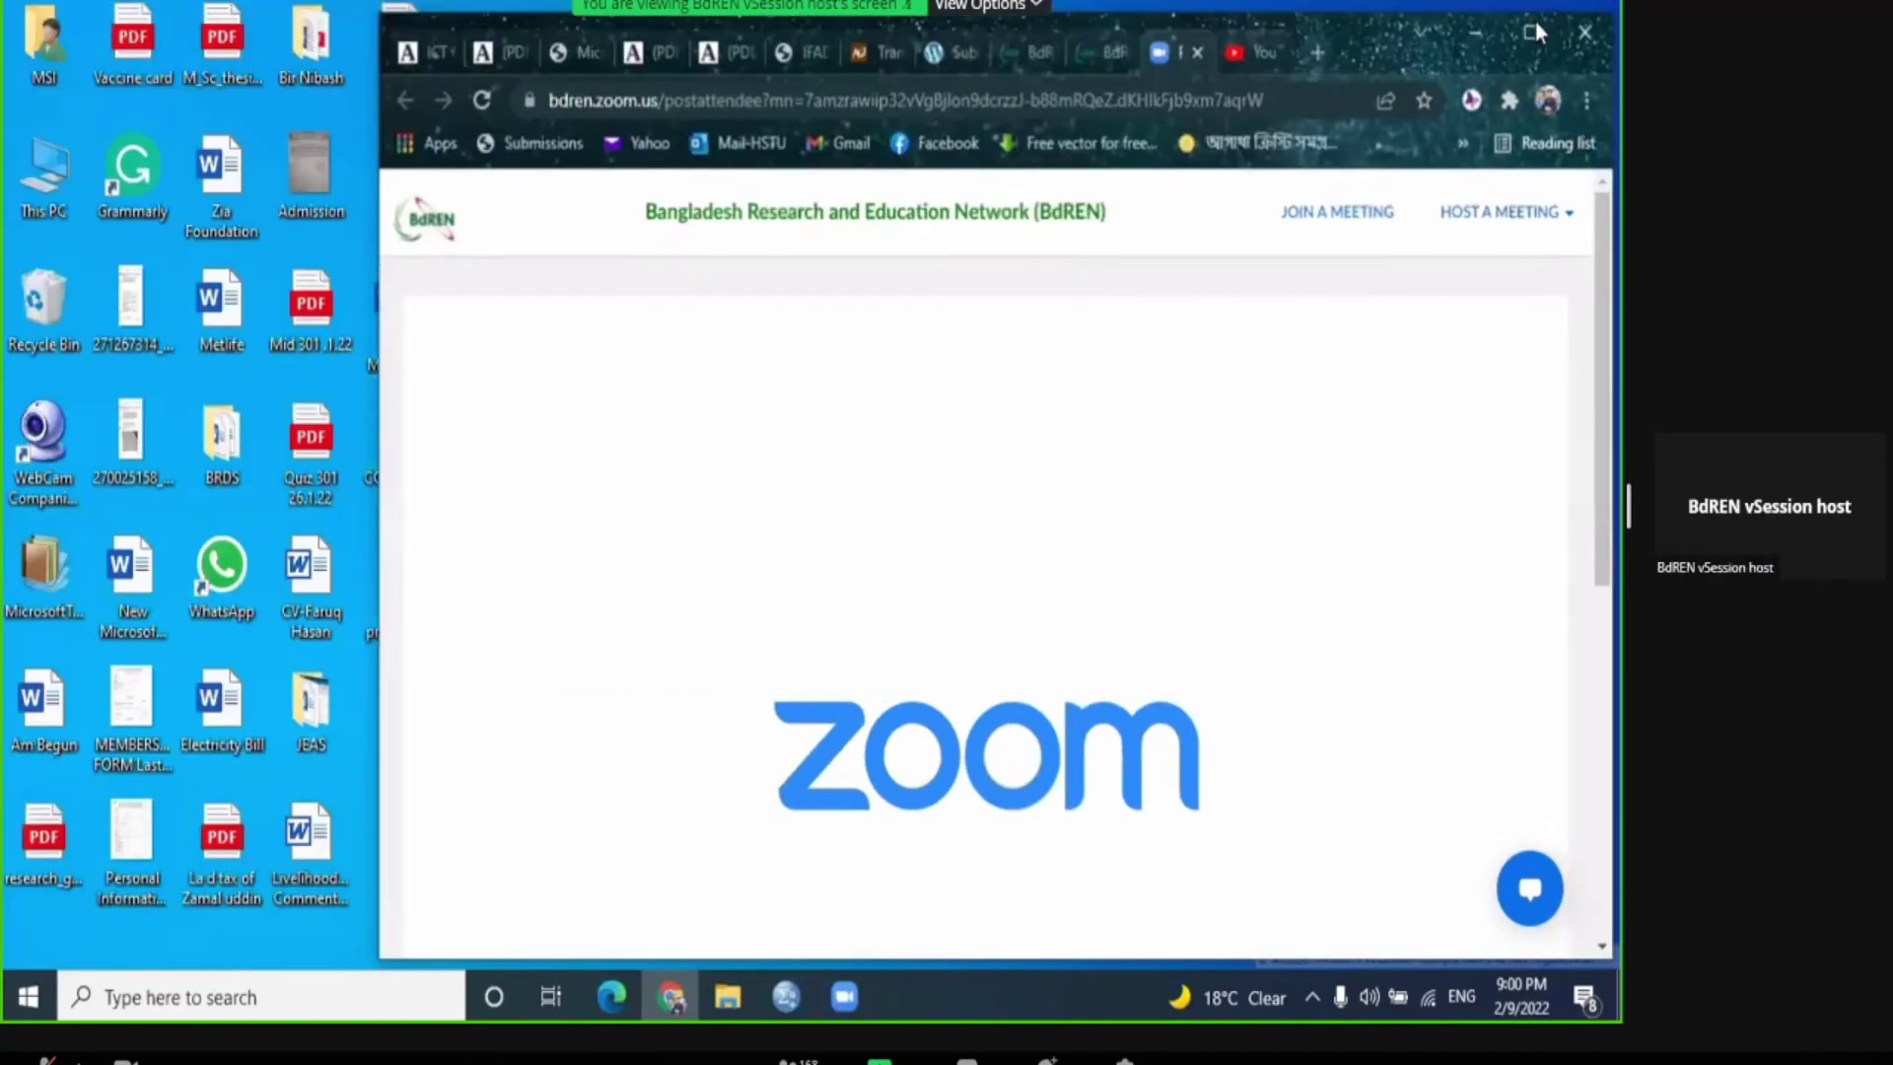
Step: Search Google for "google drive" and maximize the browser window
left_click(1282, 107)
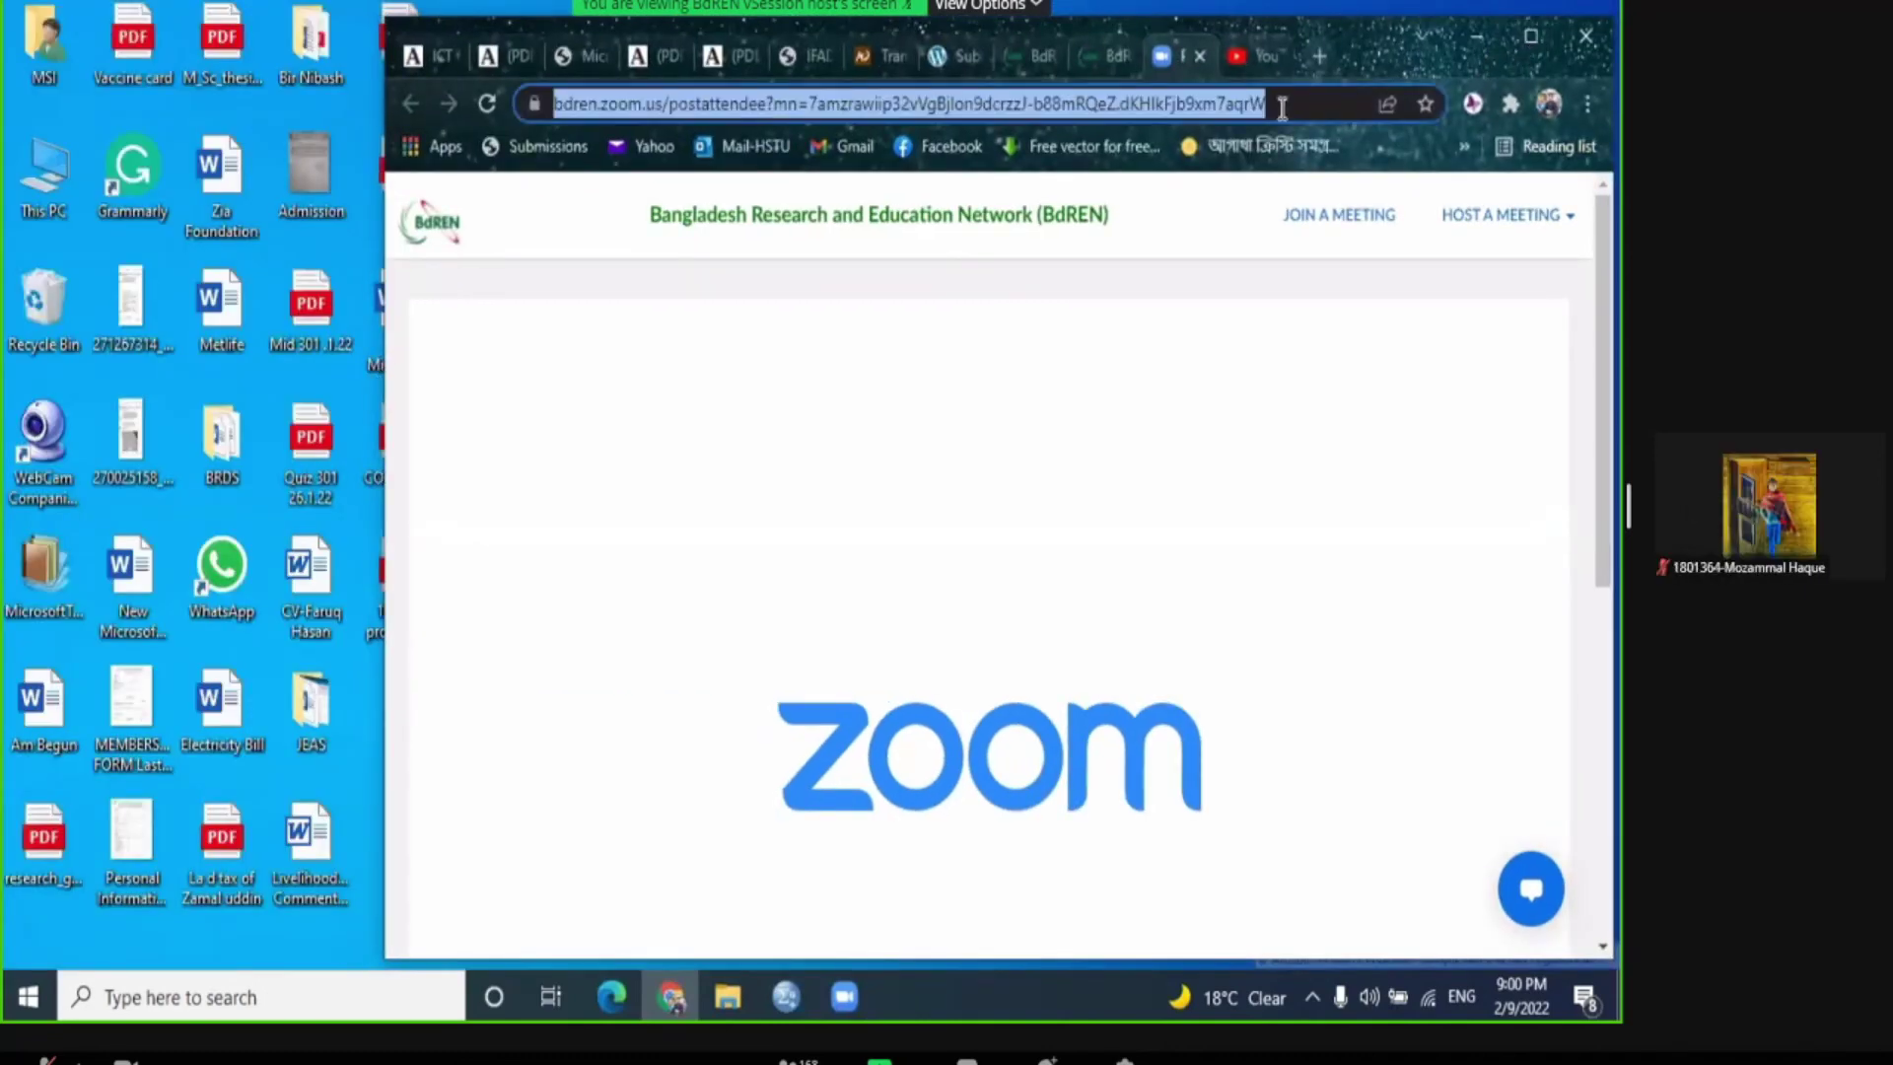
type("g")
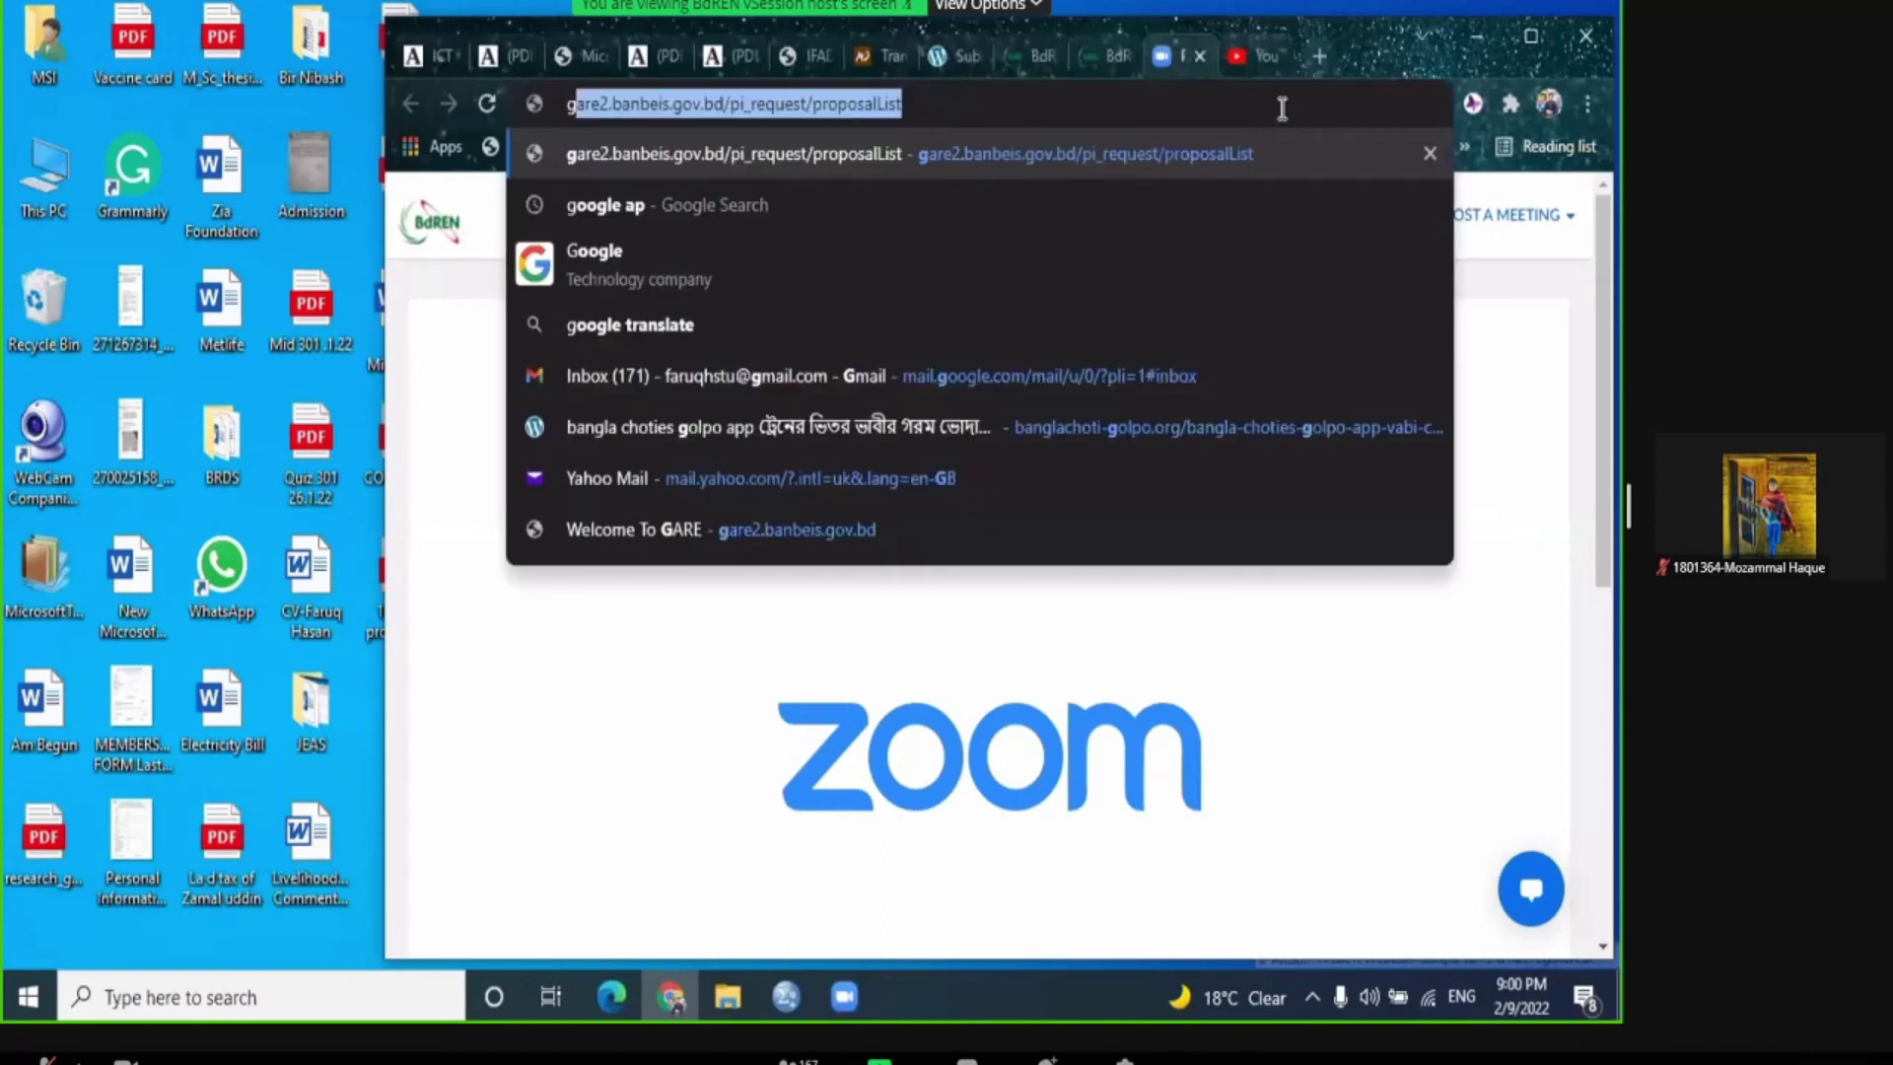
type("oo")
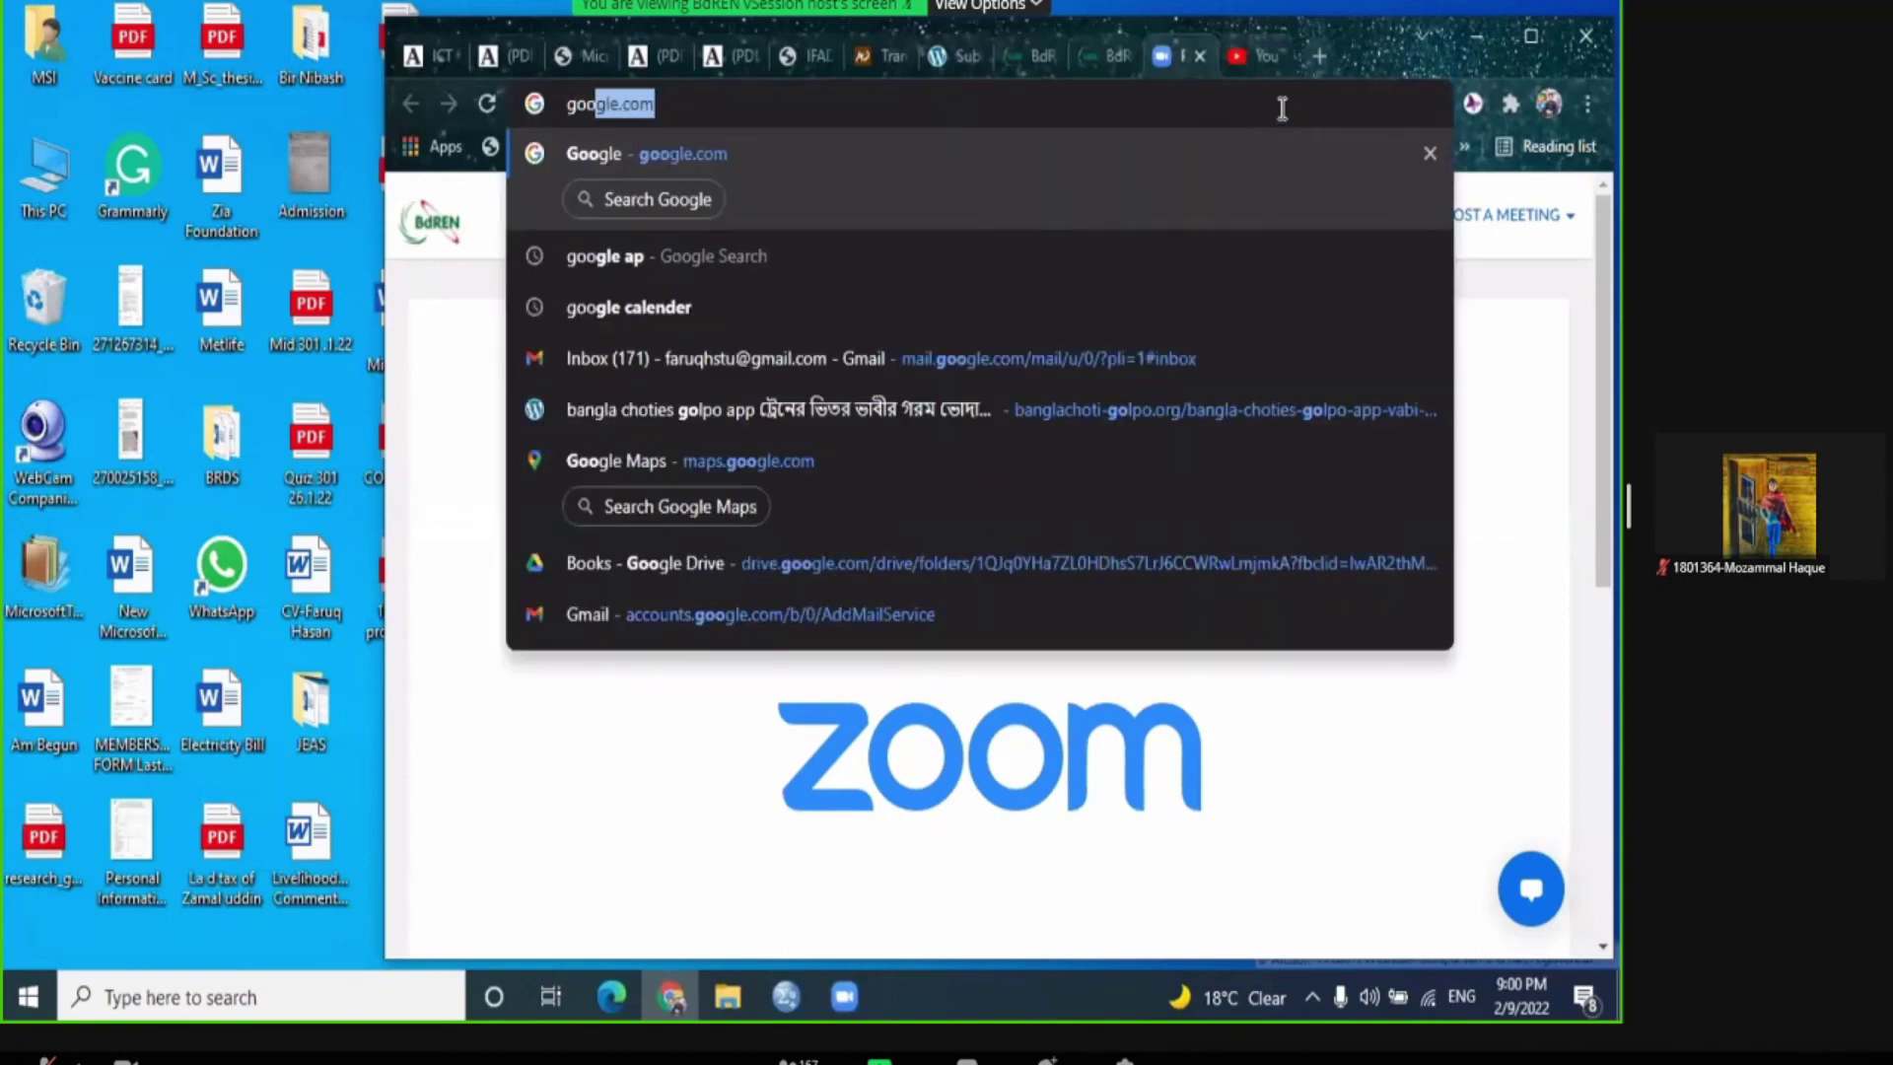
type("gle dr")
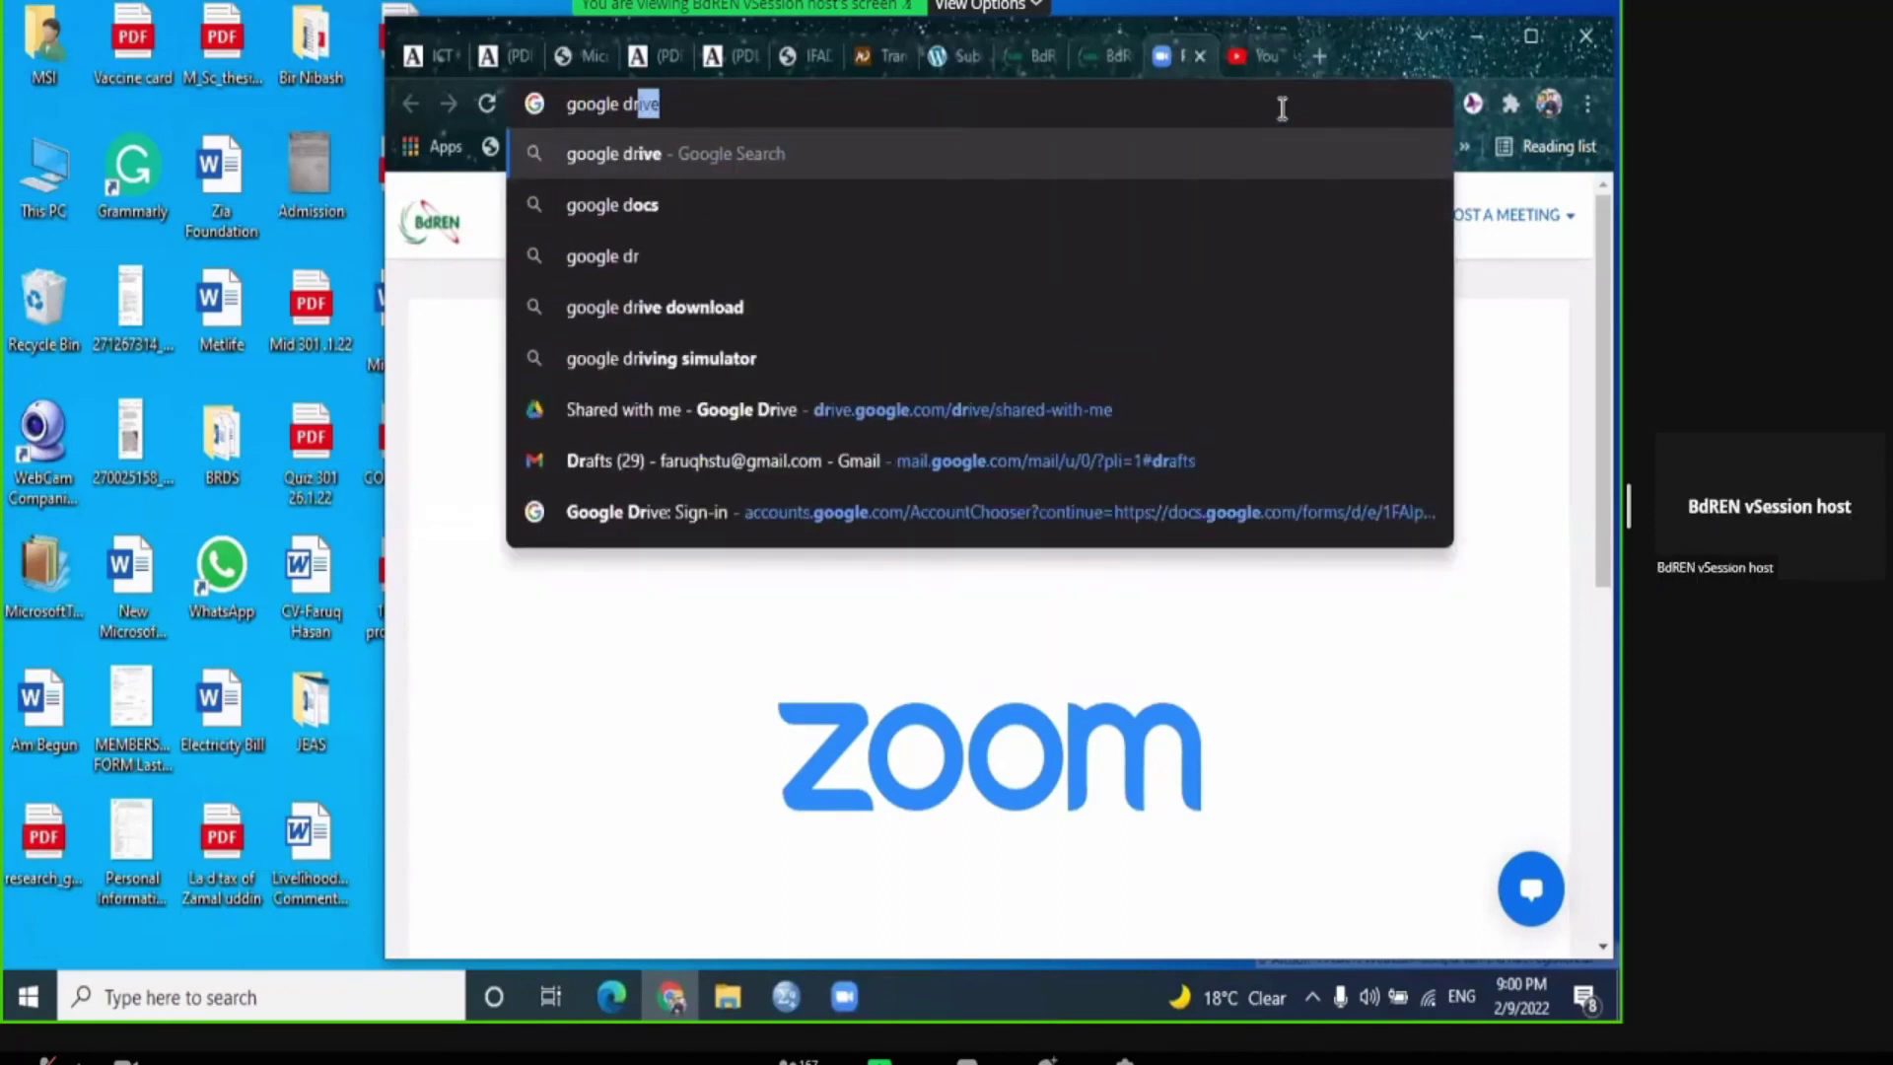
type("ive")
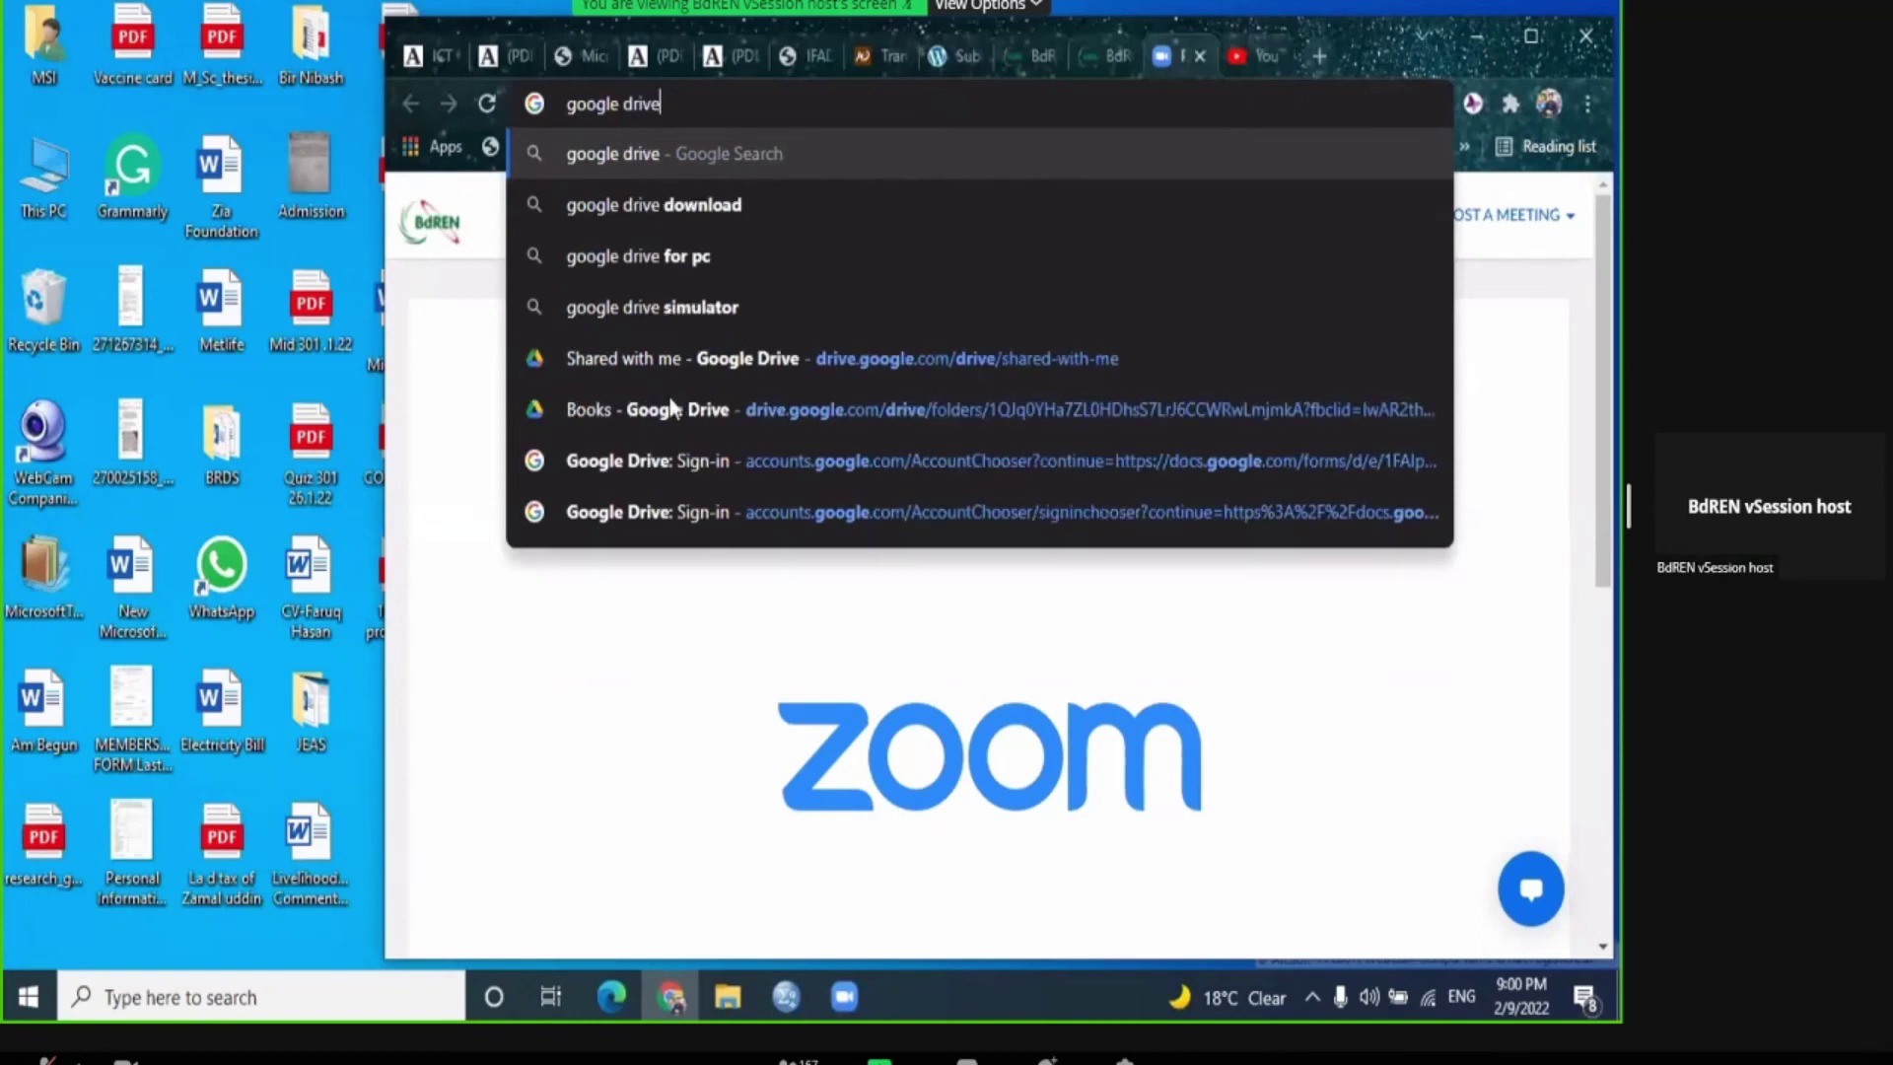
left_click(600, 156)
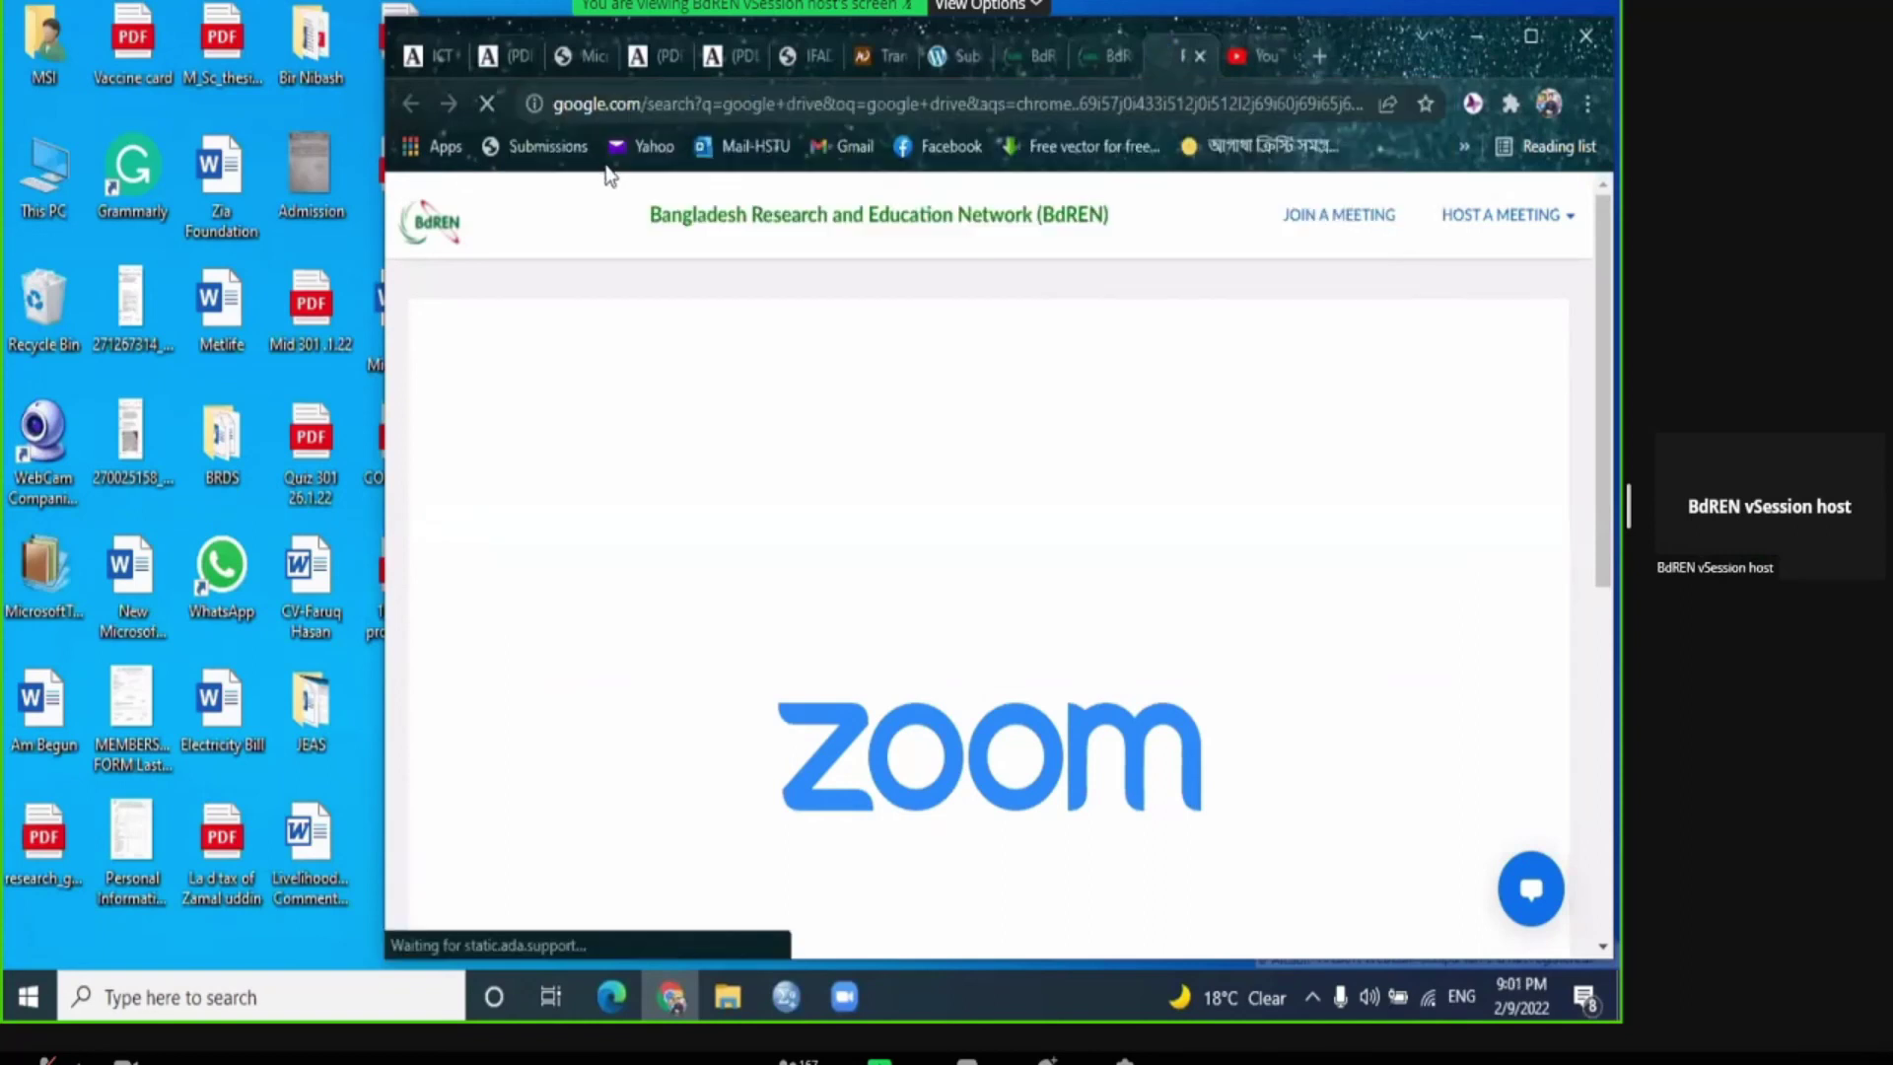
left_click(1530, 37)
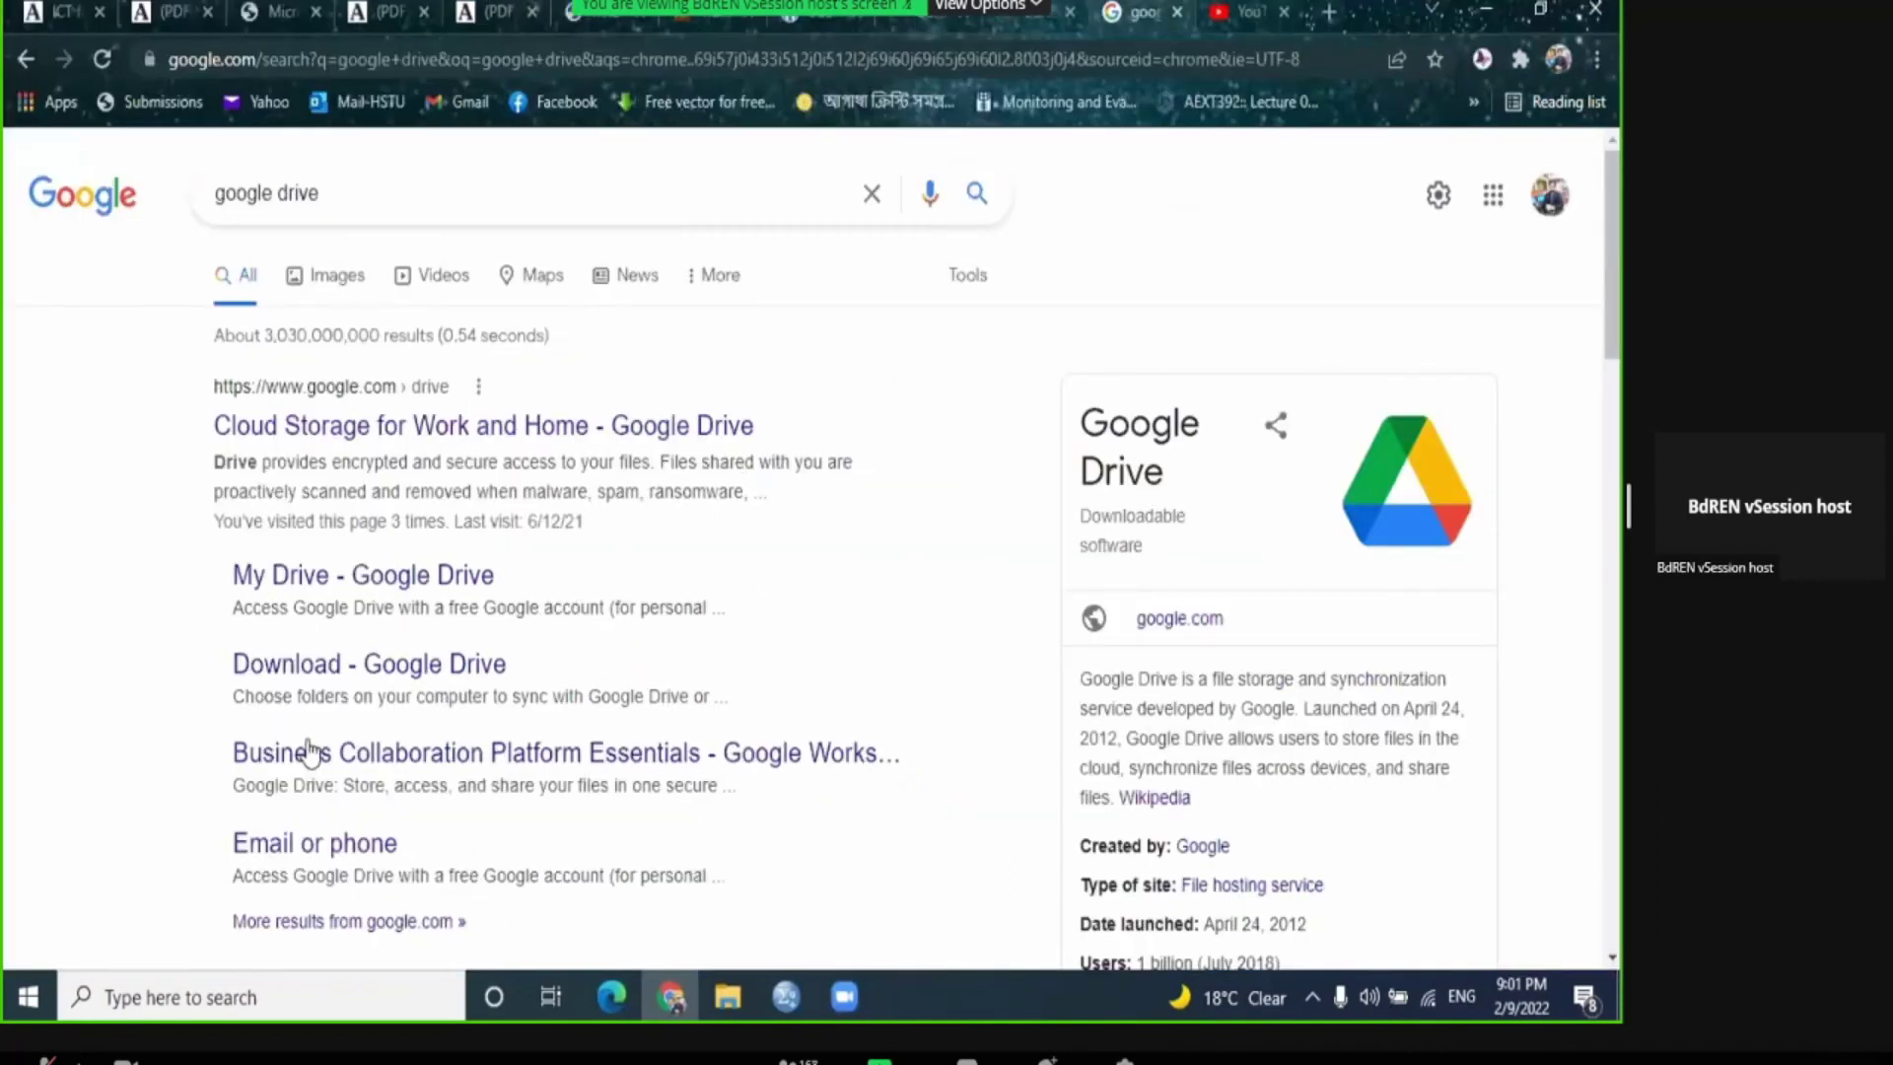
Step: Choose the existing Google account from the search result's sign-in page and open Google Drive
scroll(308, 745, "down", 10)
left_click(258, 266)
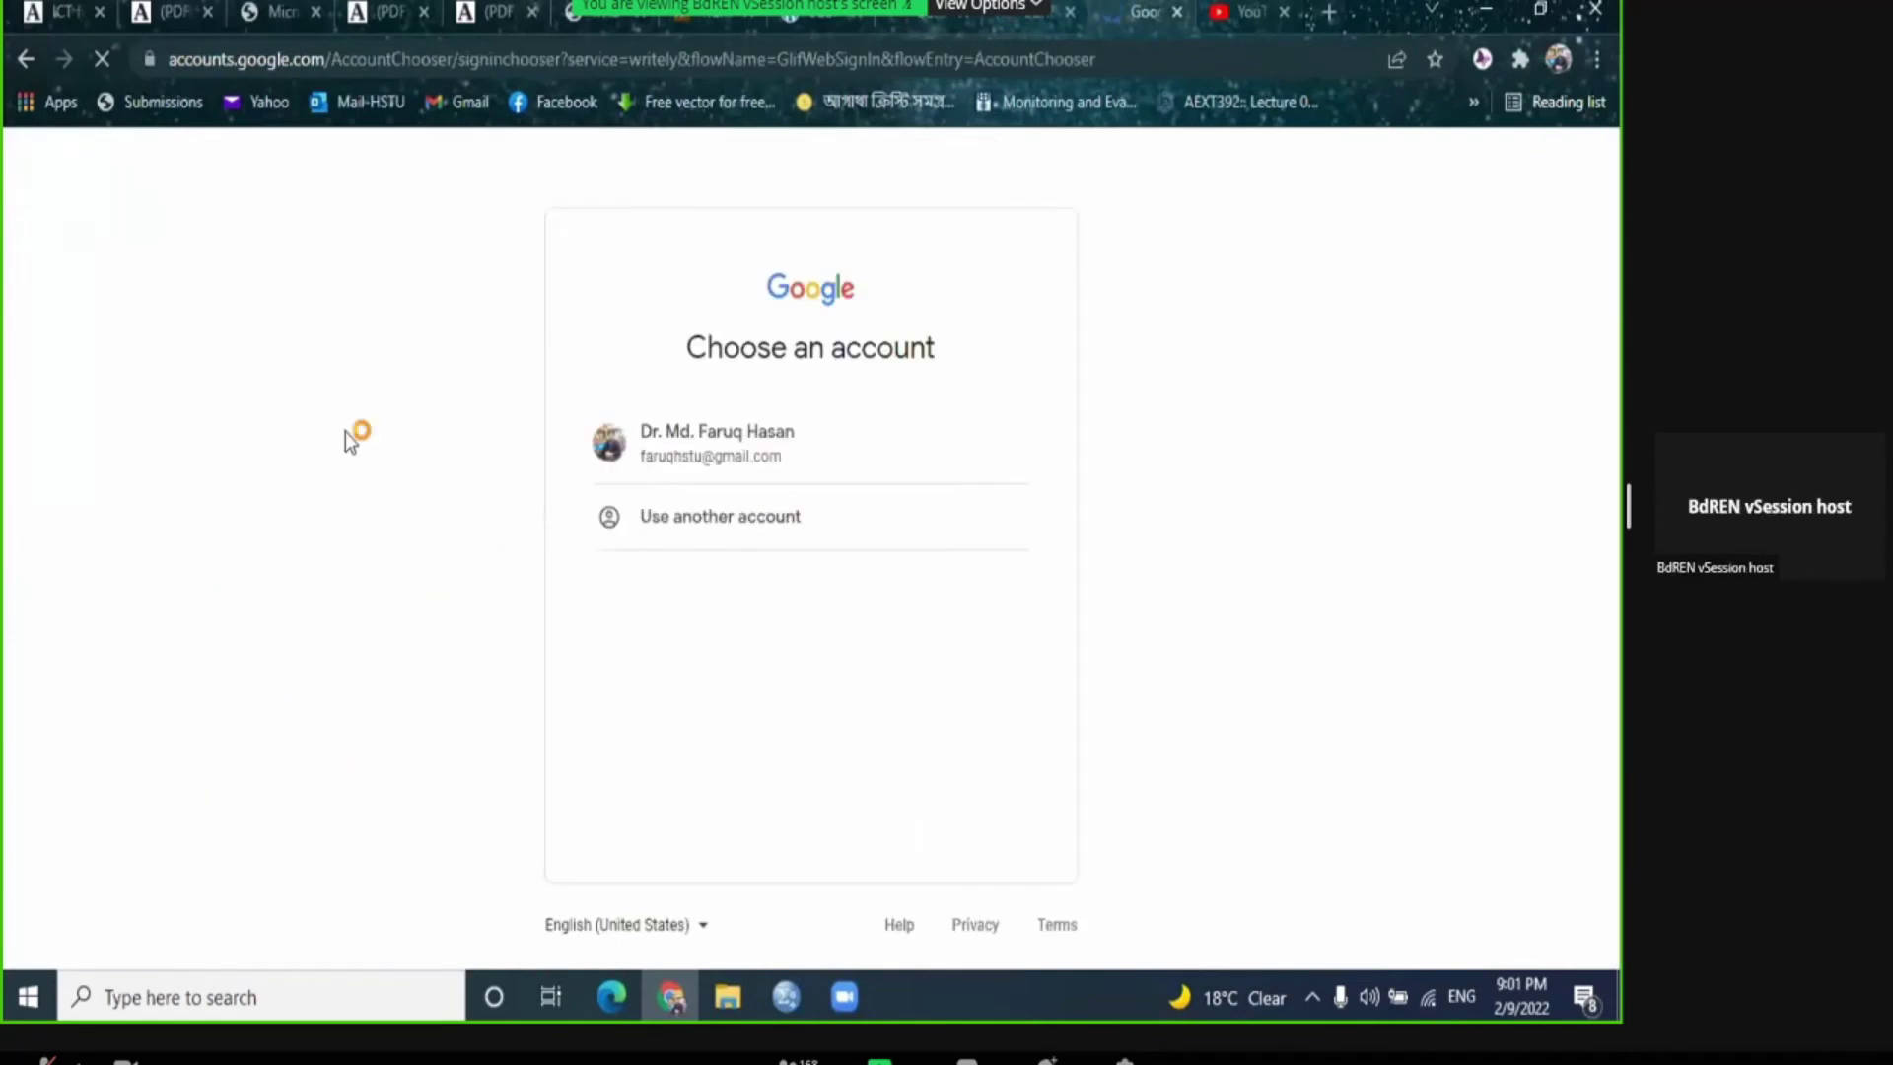
left_click(682, 454)
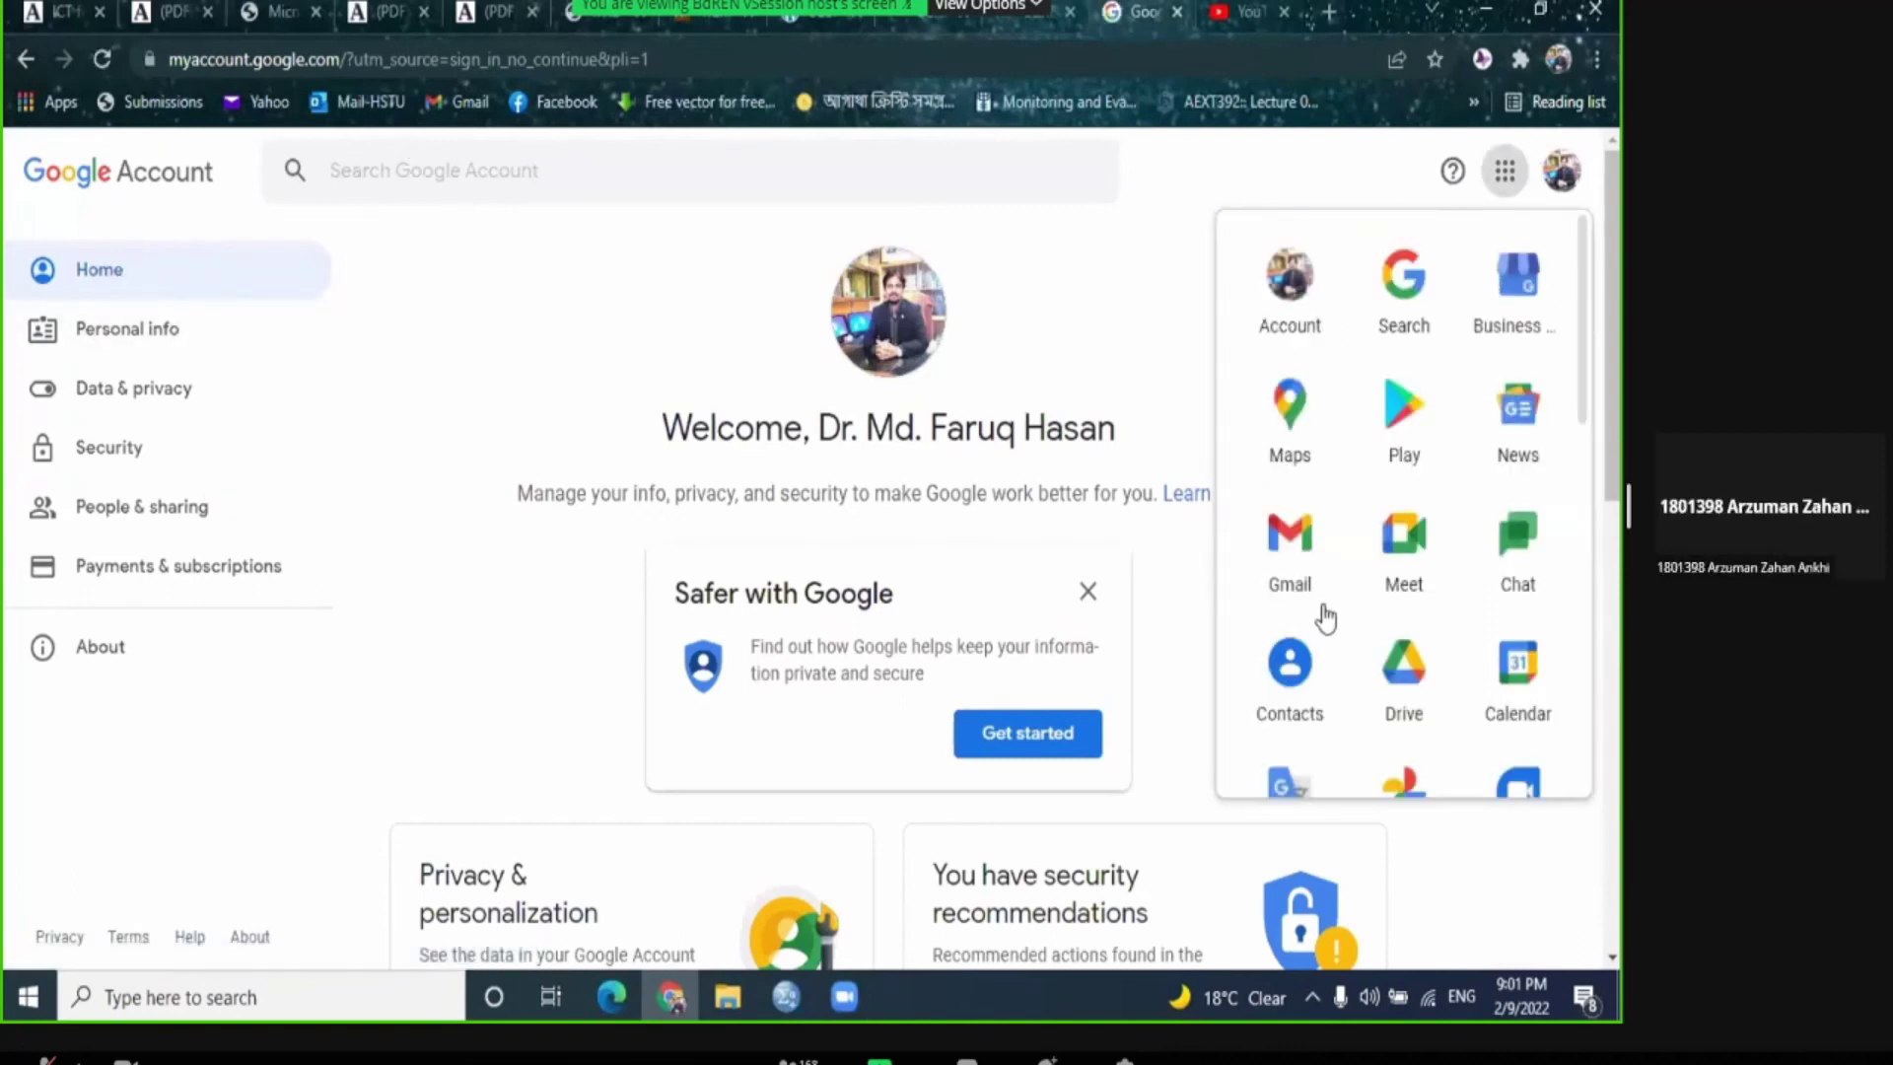
left_click(1417, 654)
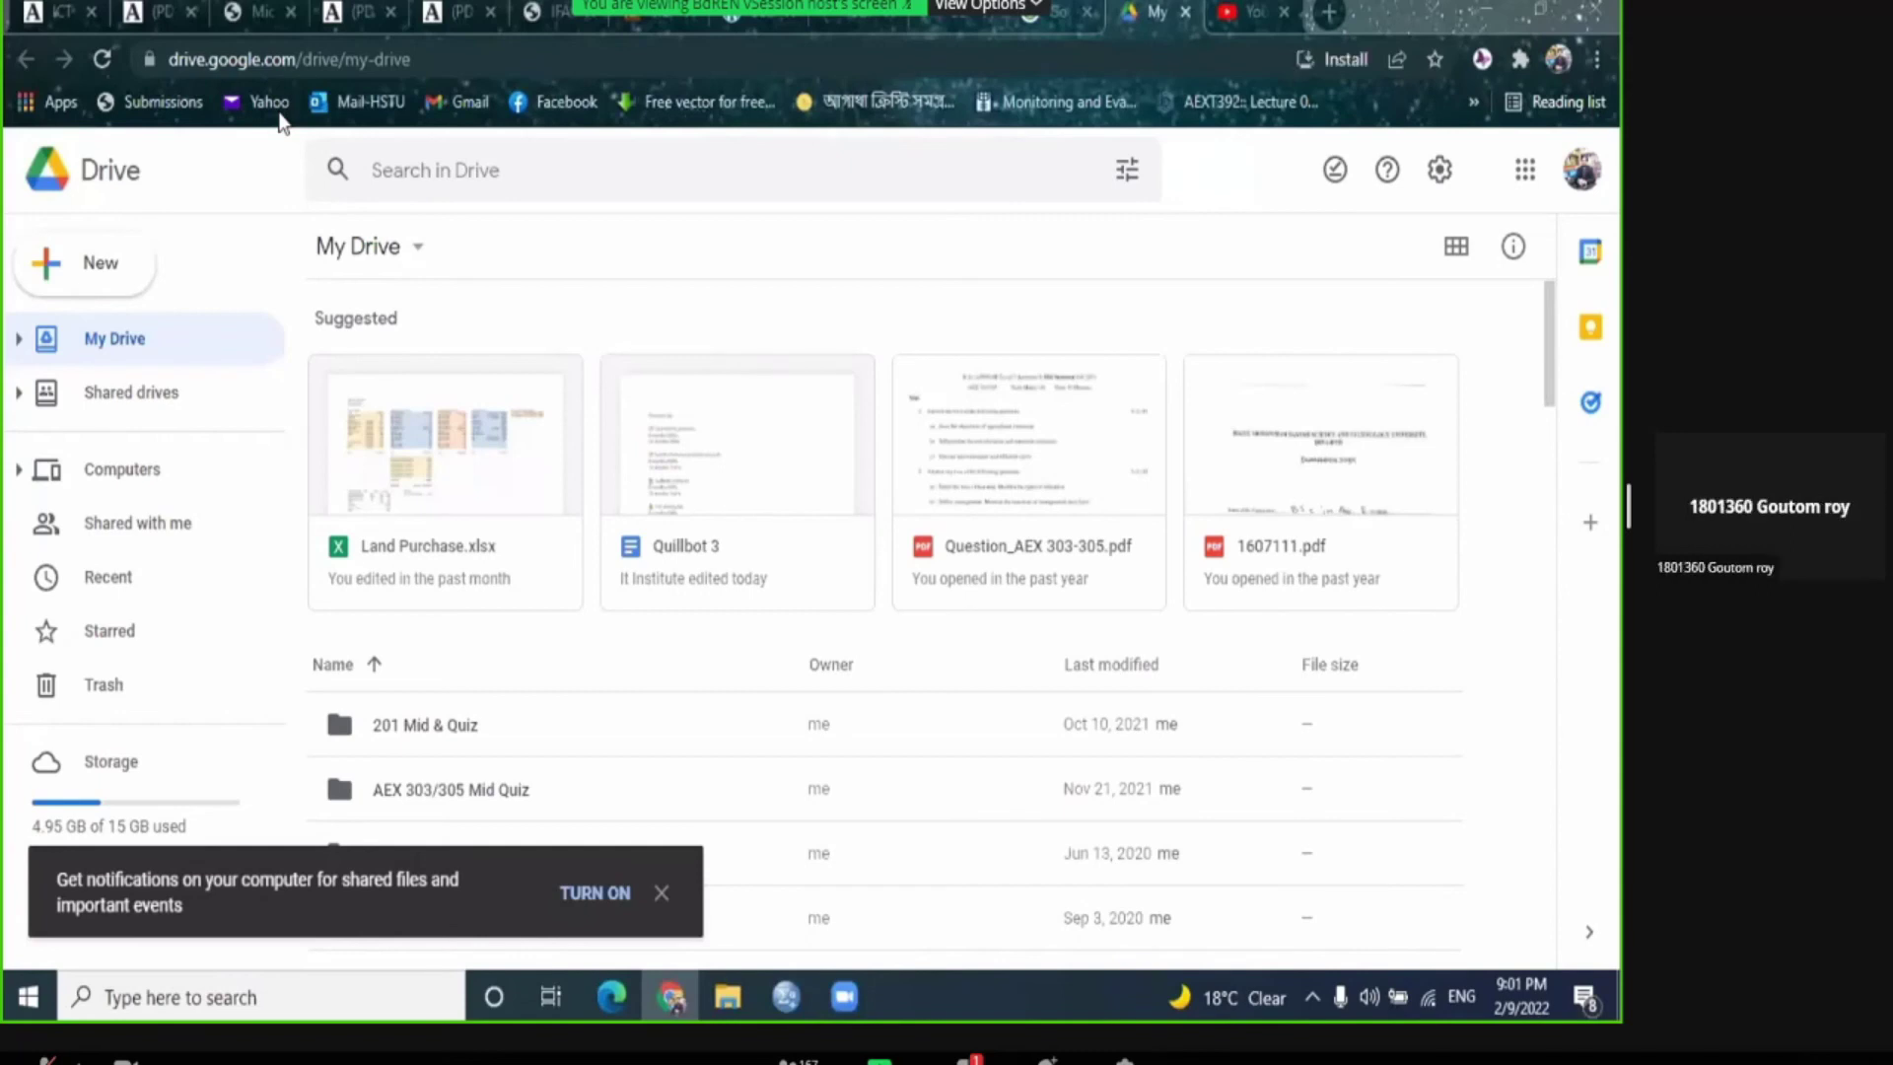
Step: Open Gmail and start a new message addressed to the student's e-mail address
left_click(471, 106)
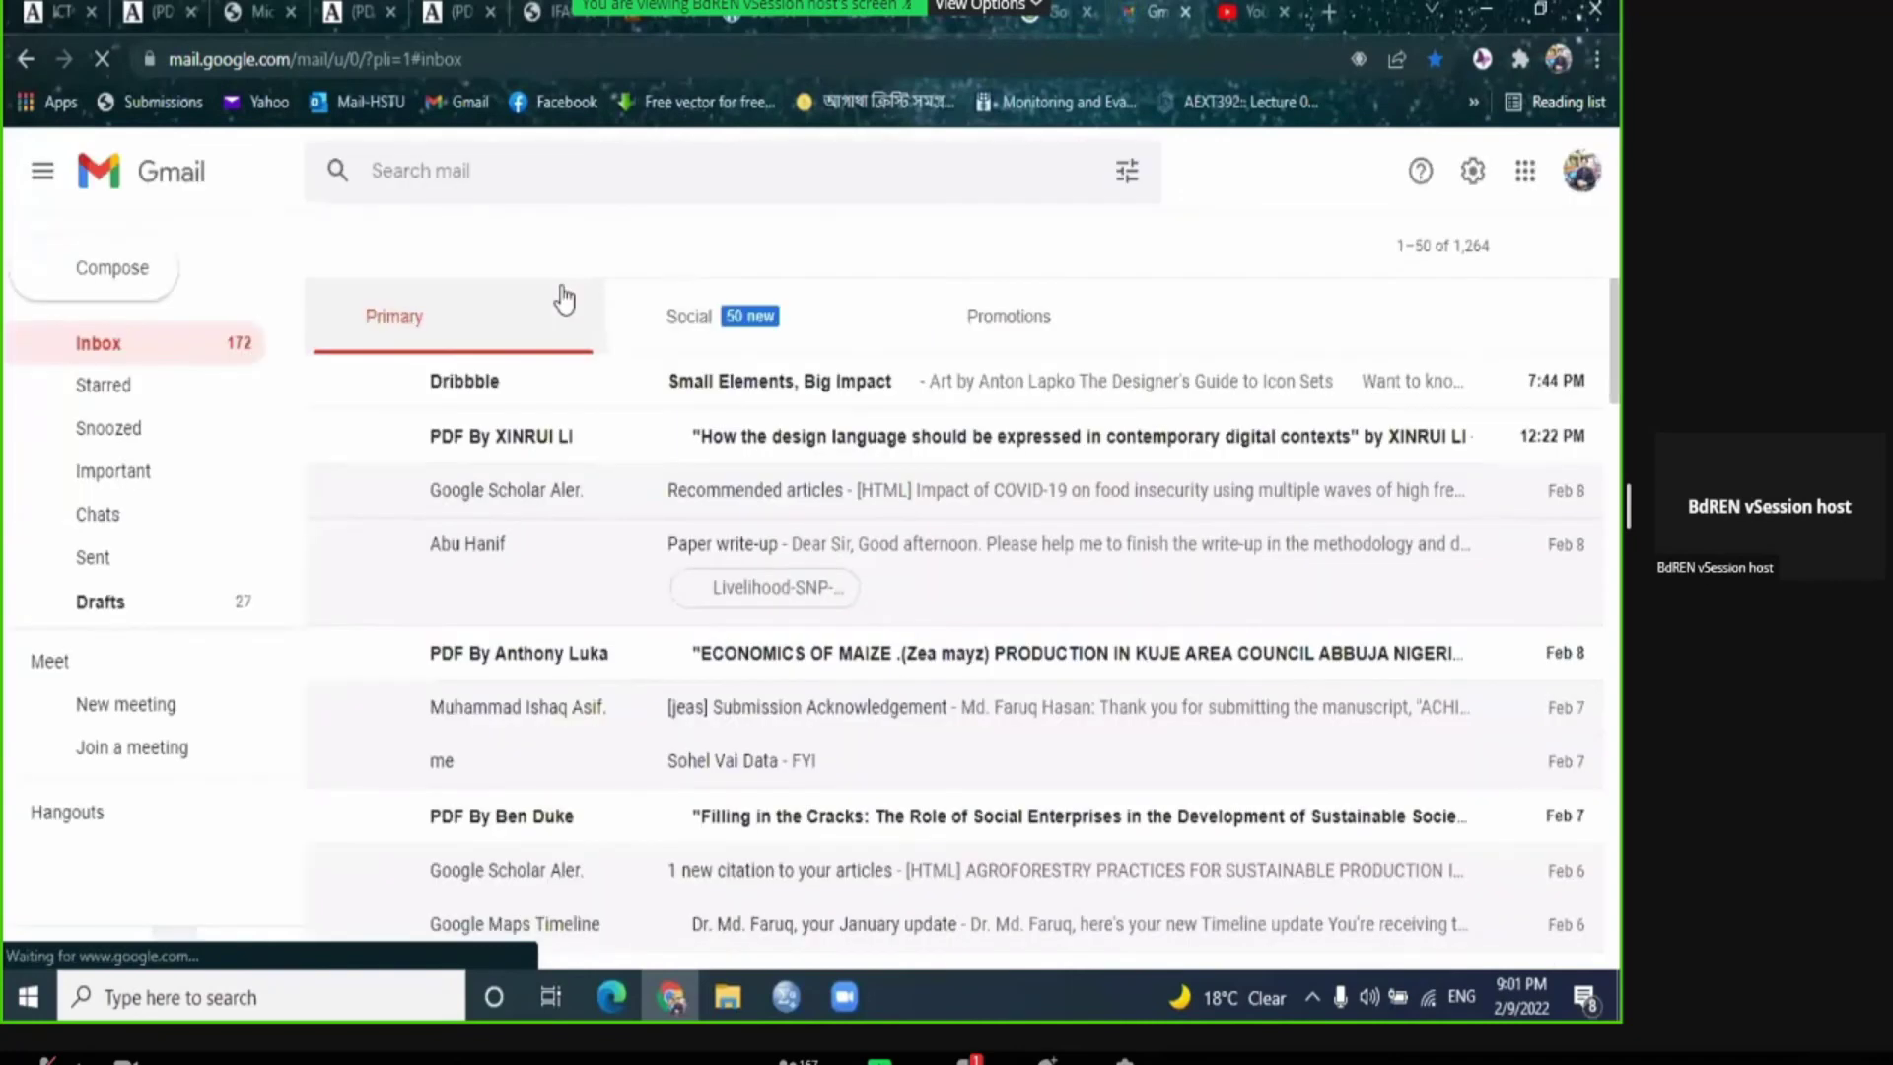
left_click(120, 276)
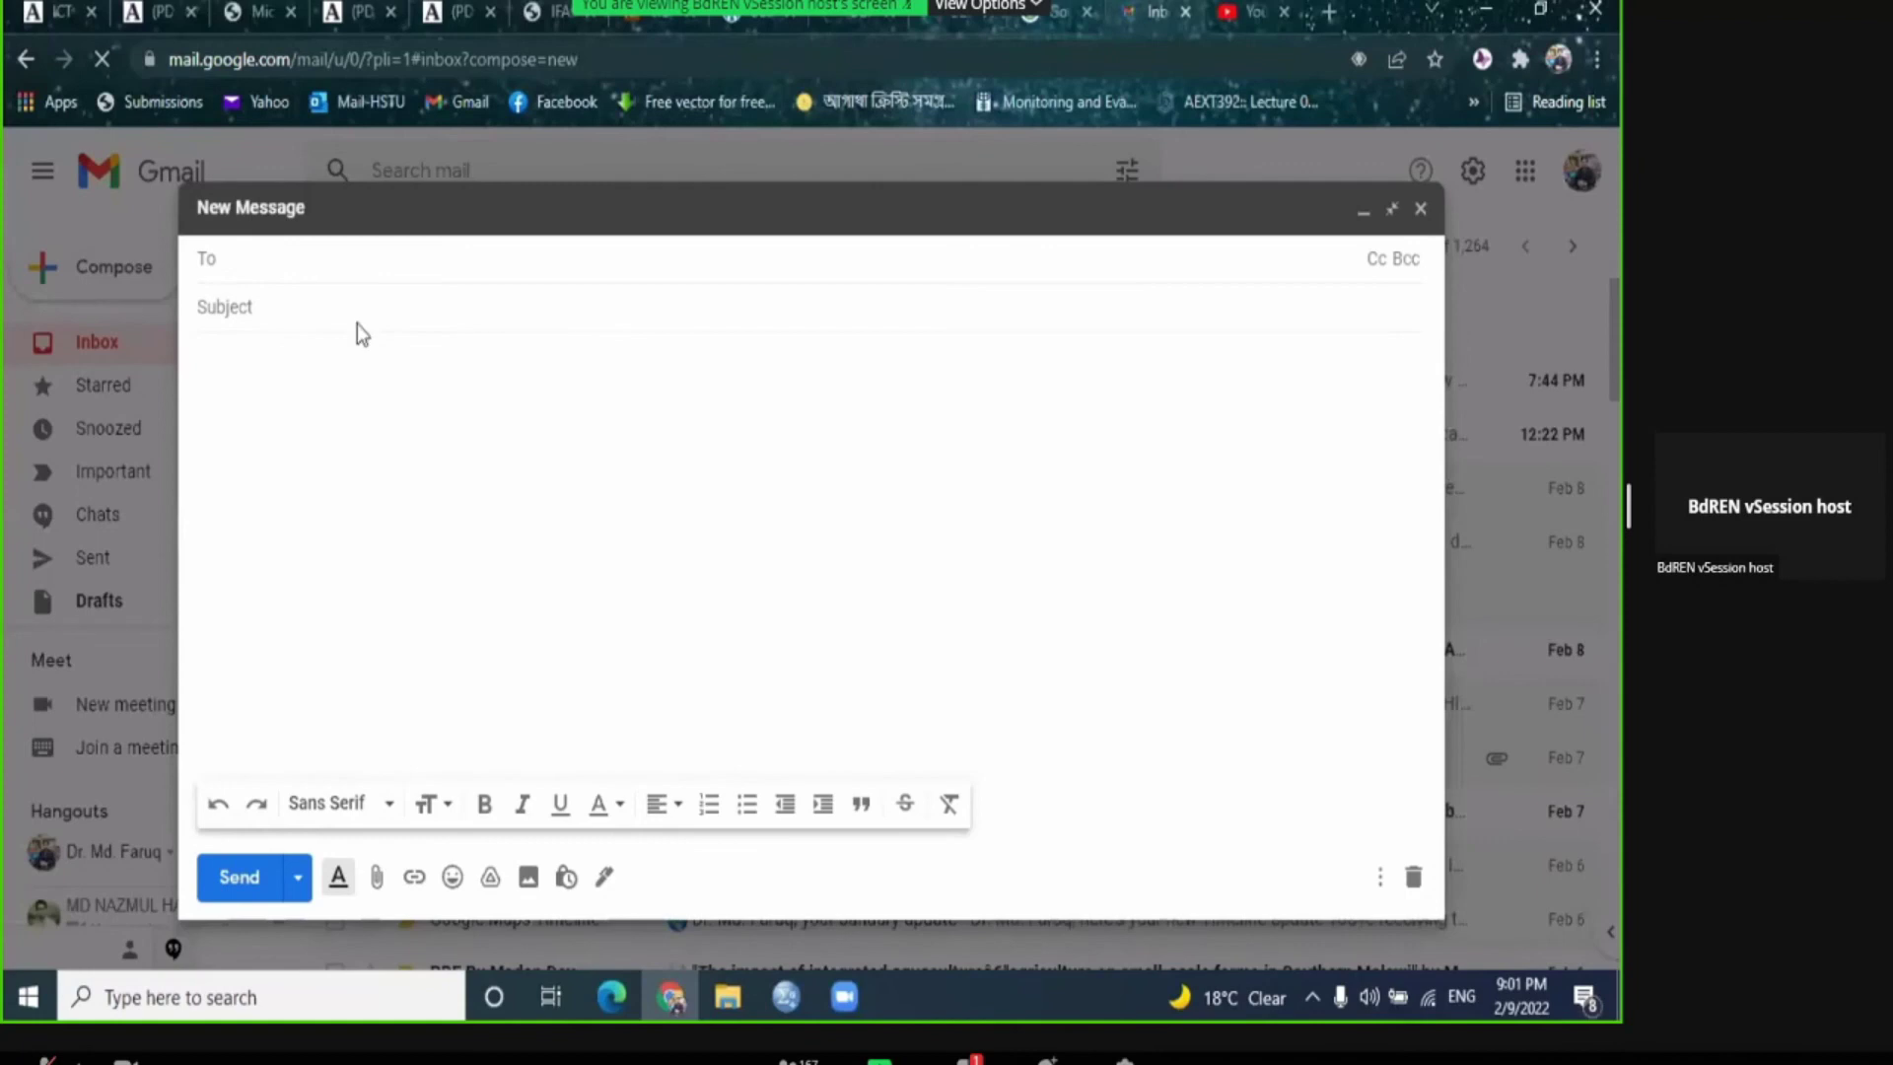
left_click(352, 318)
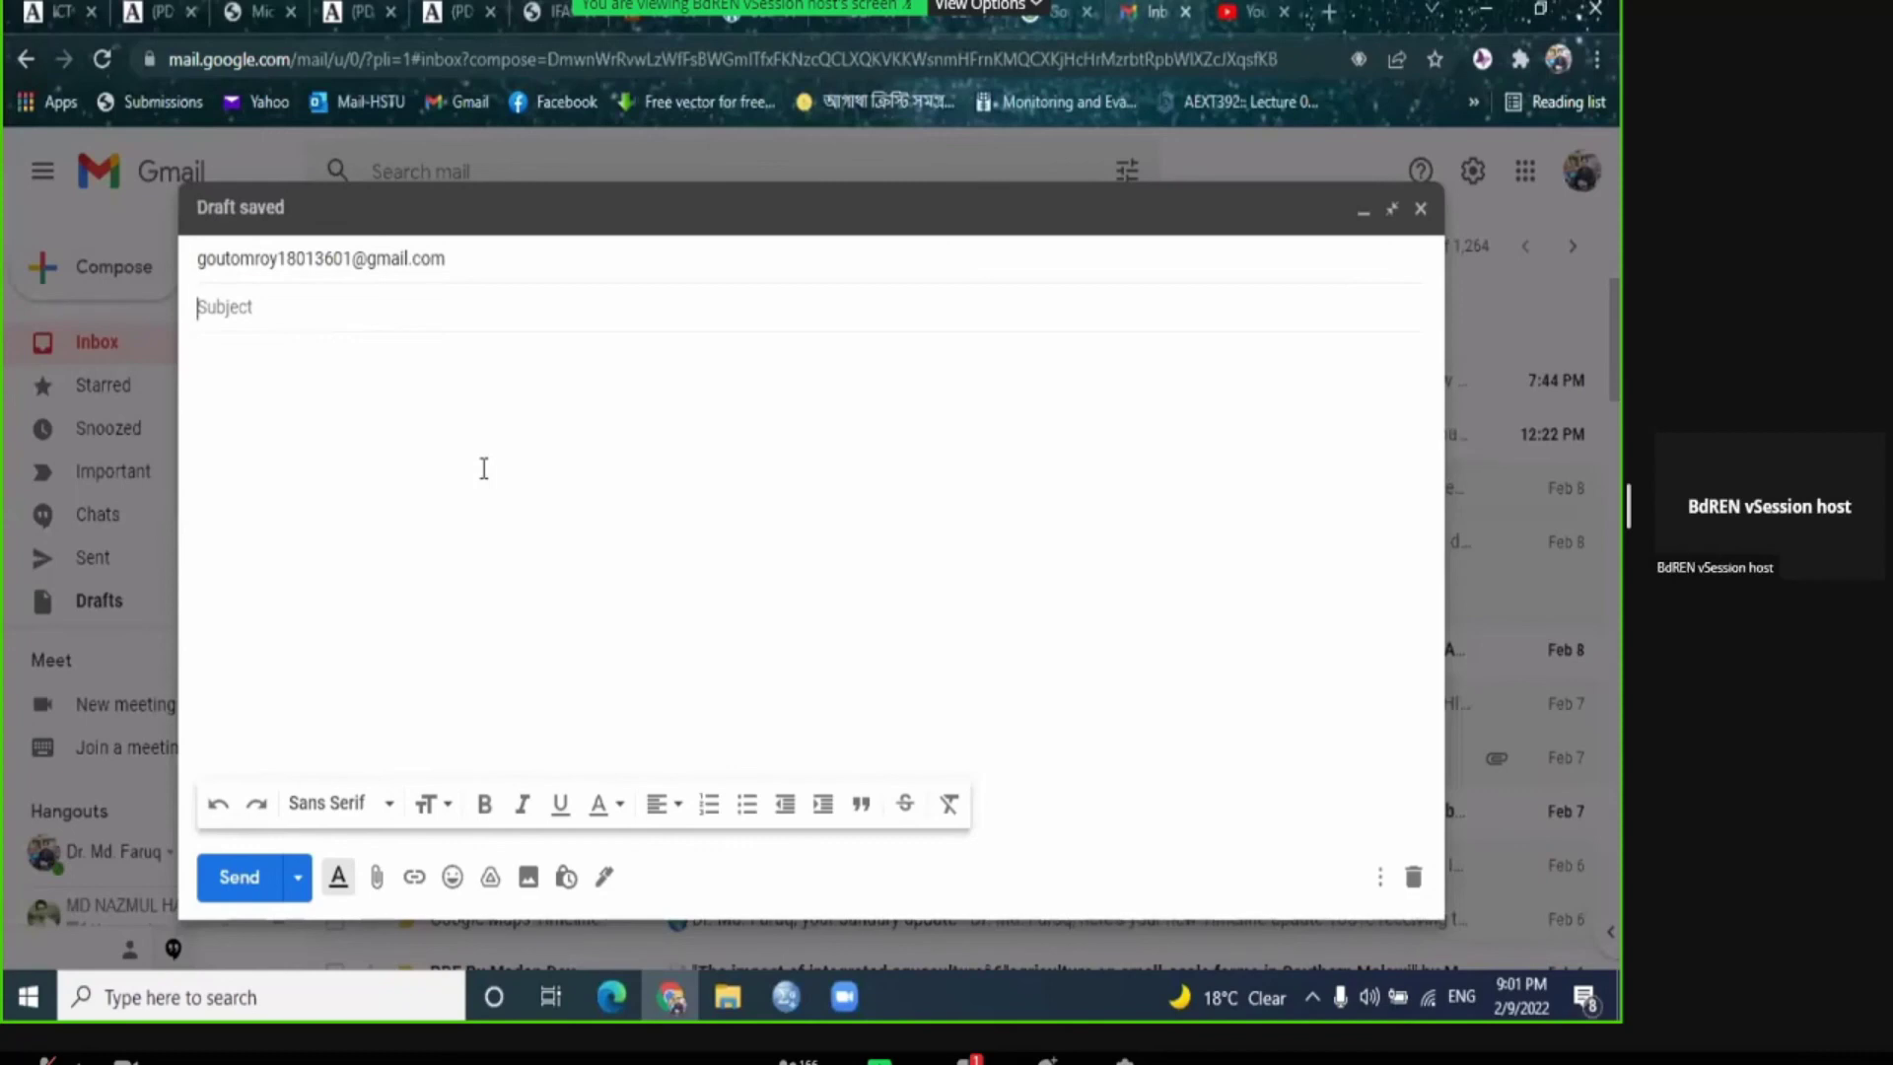
Step: Enter "Data Processing Manual and Code Sheet" as the message subject
type("Data Processin")
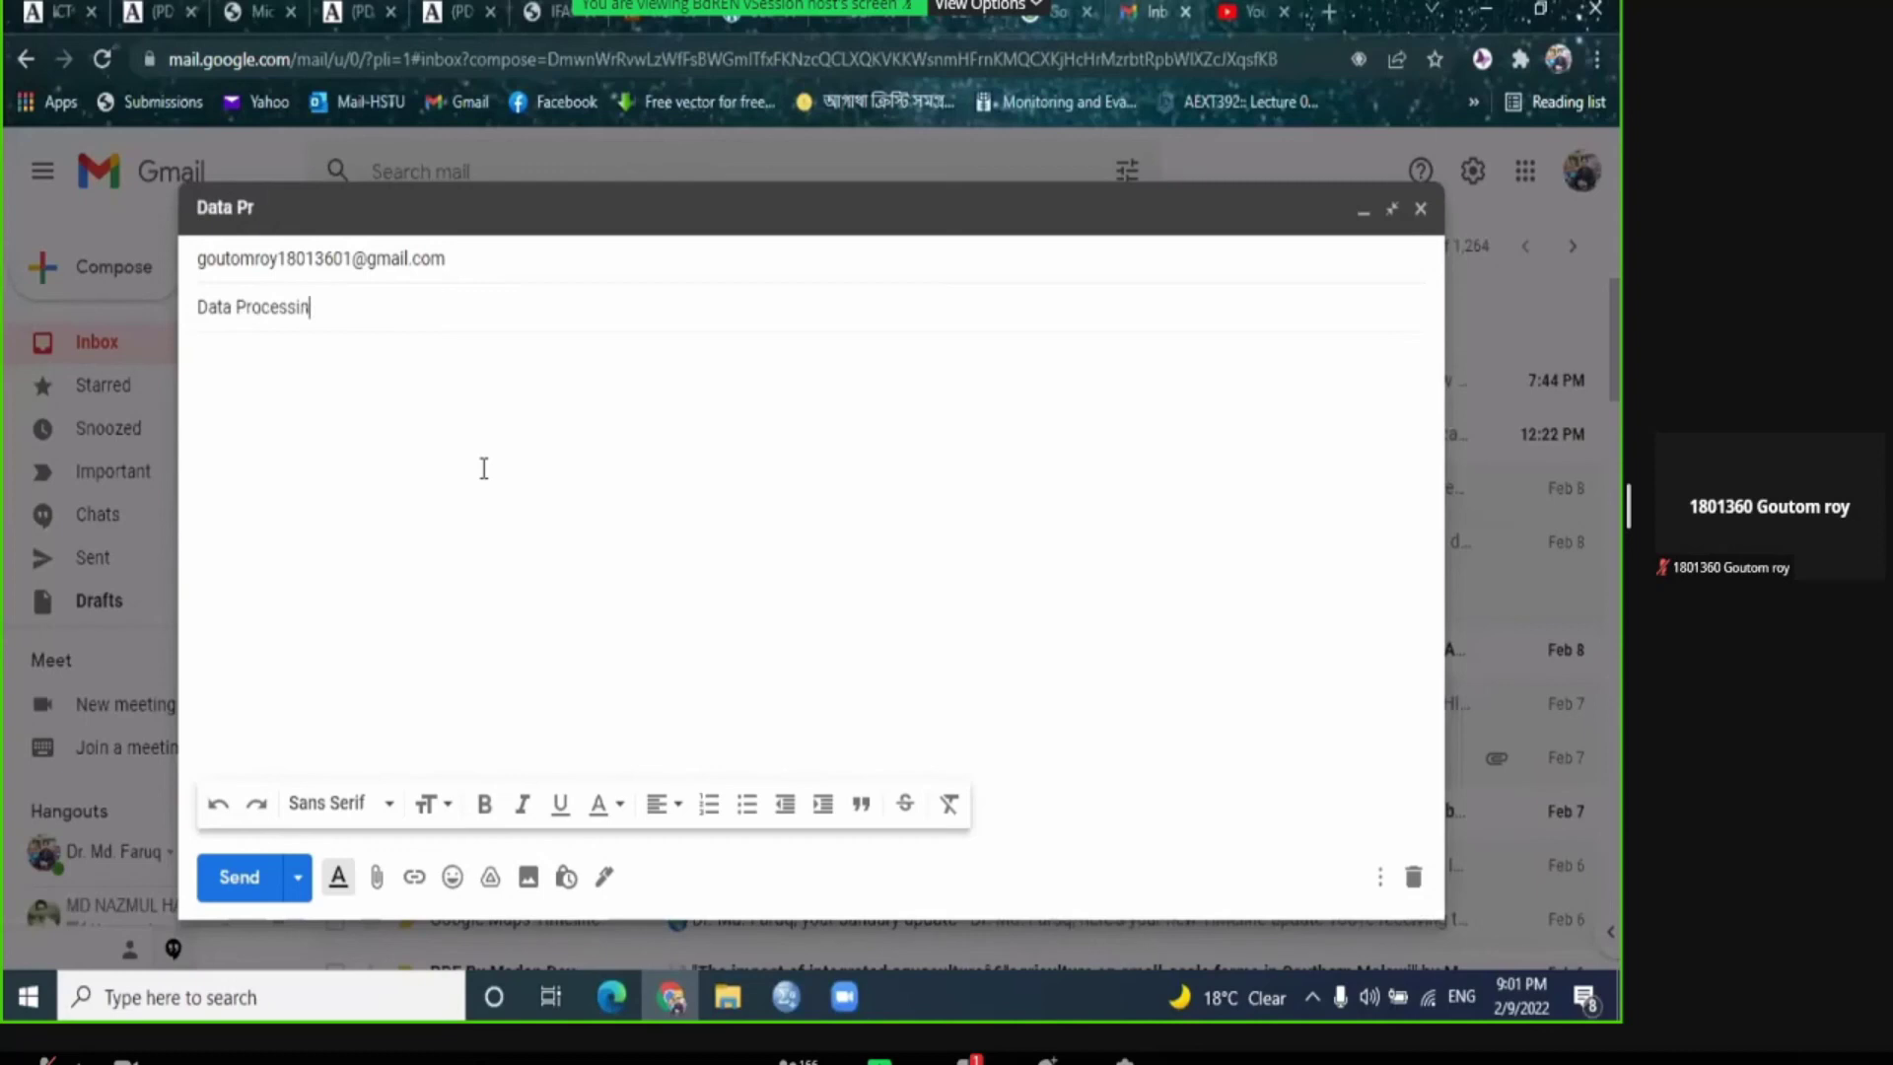
type("g Manual and Code Shee")
key("ctrl+shift+Left")
type("Shee")
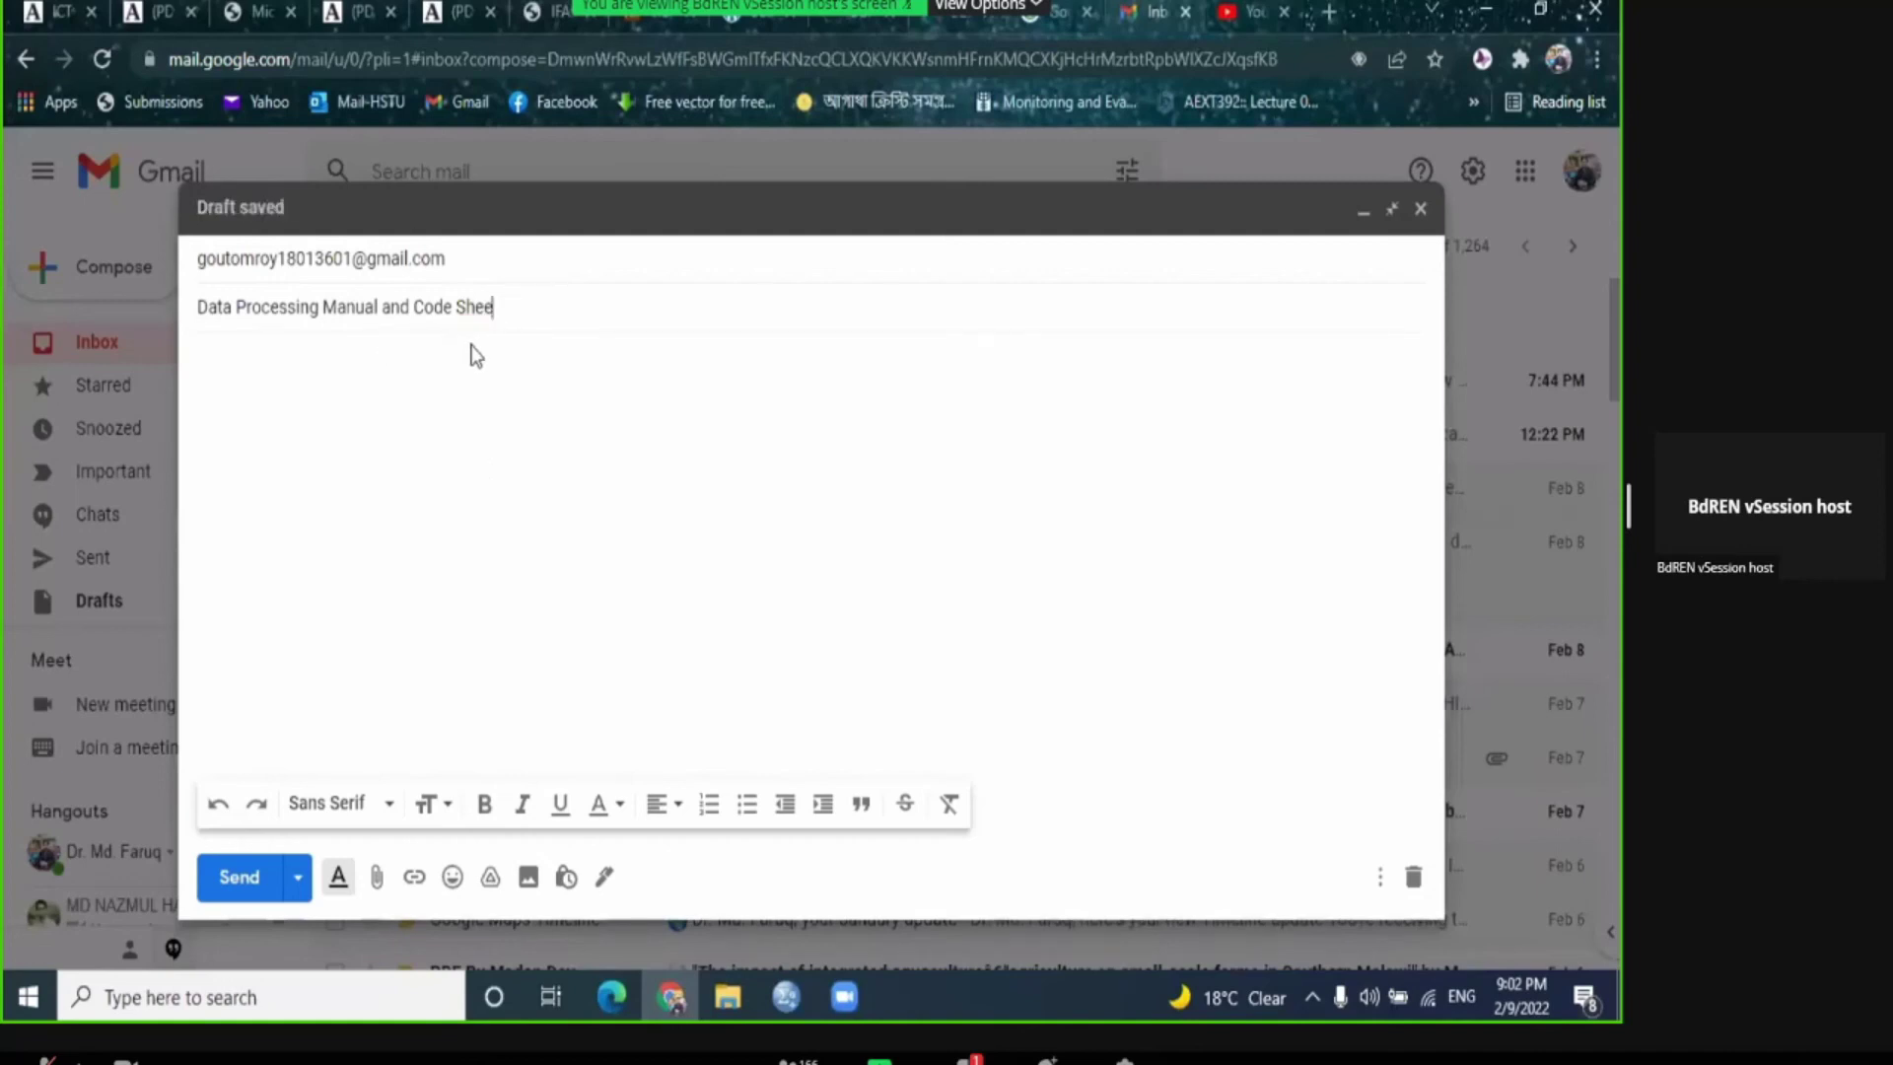
type("t")
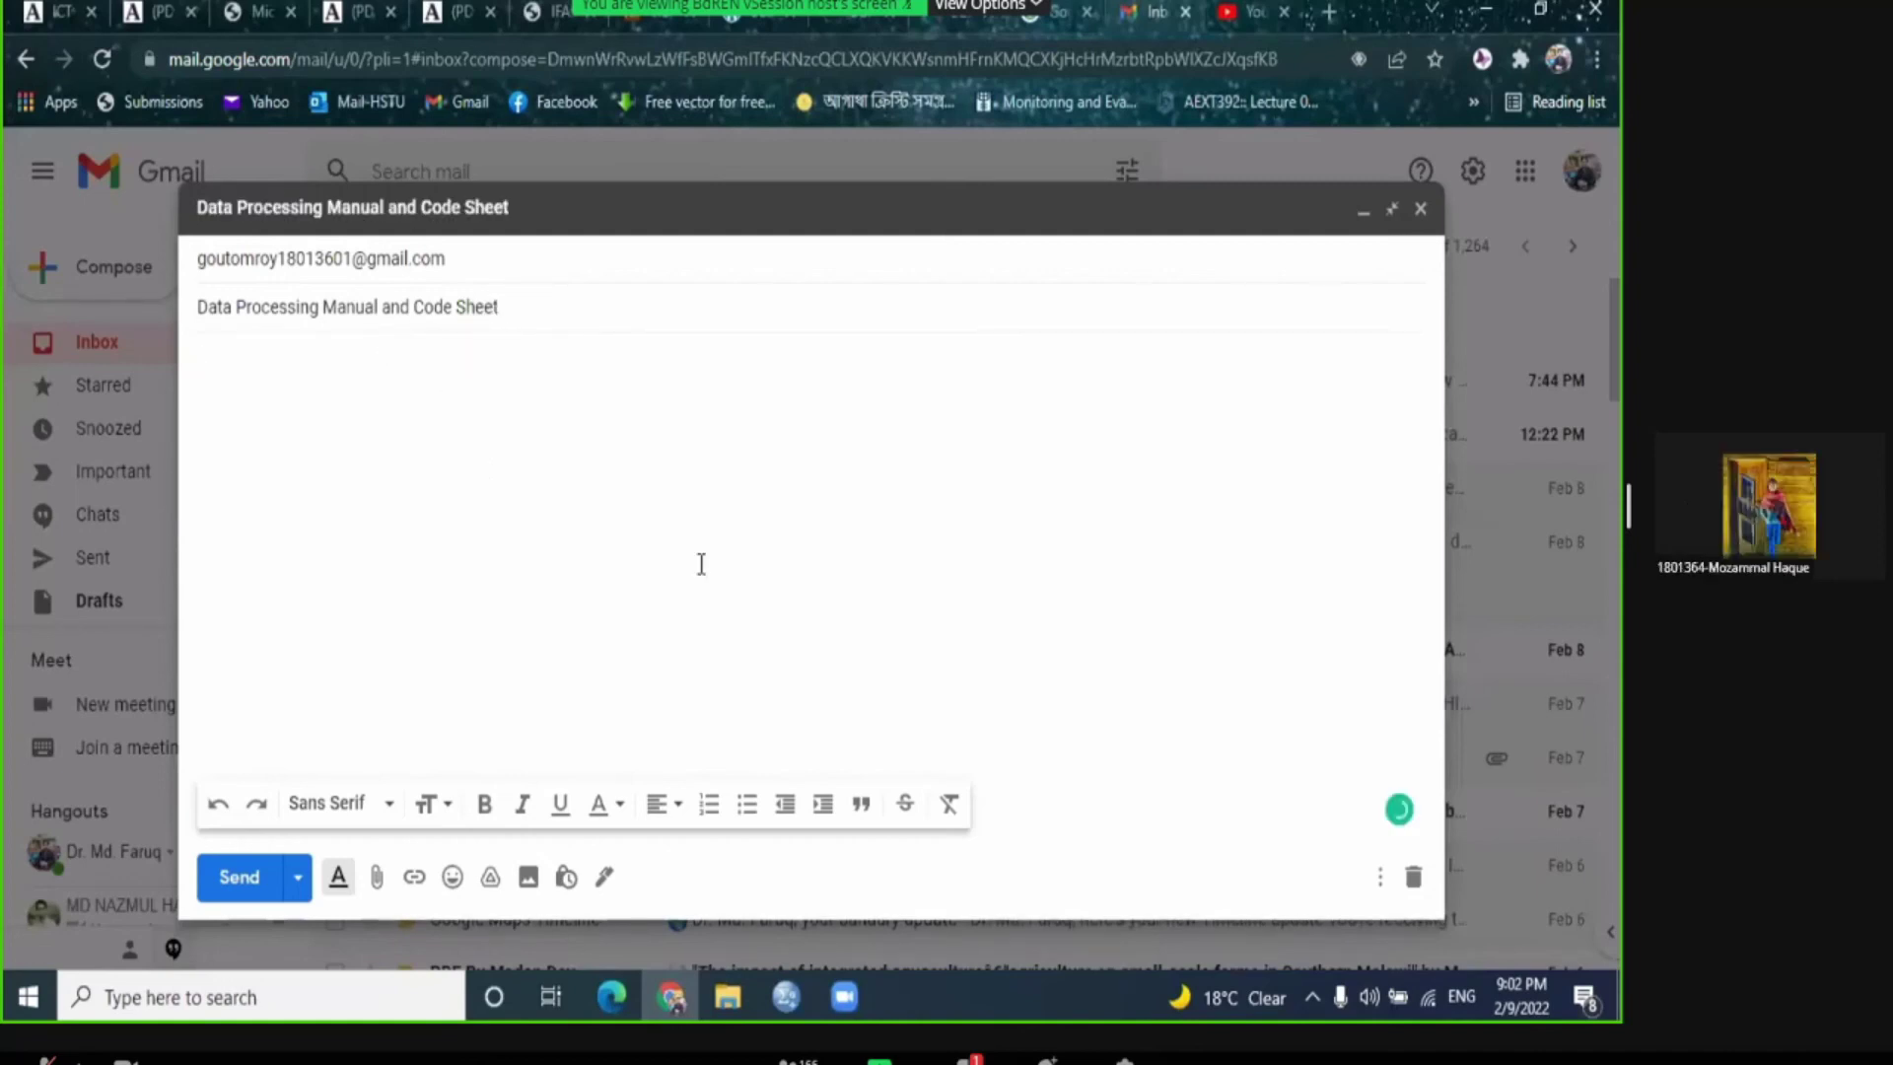